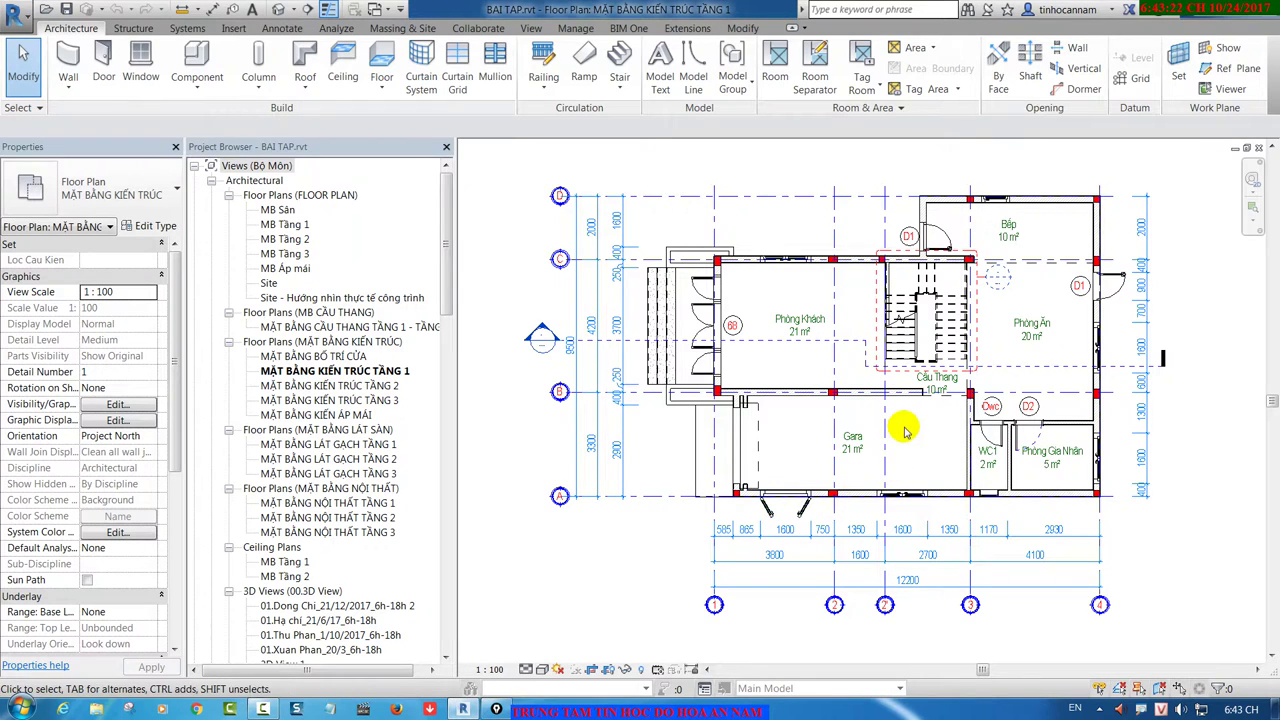
# Step: Pan and zoom the floor plan to show Phòng Ăn, WC1 and the bottom dimension row
pyautogui.scroll(2, 757, 288)
pyautogui.scroll(1, 757, 288)
pyautogui.moveTo(900, 295); pyautogui.dragTo(737, 314, button='middle')
pyautogui.scroll(-1, 737, 314)
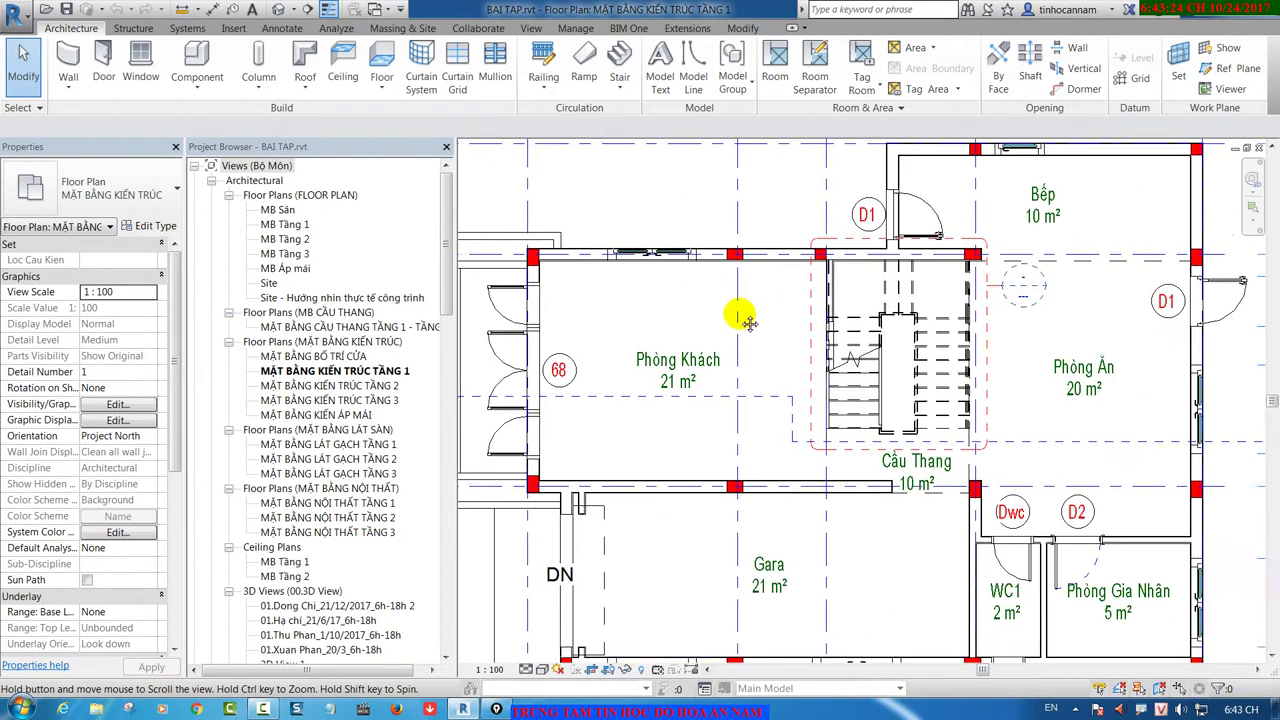
pyautogui.scroll(1, 731, 302)
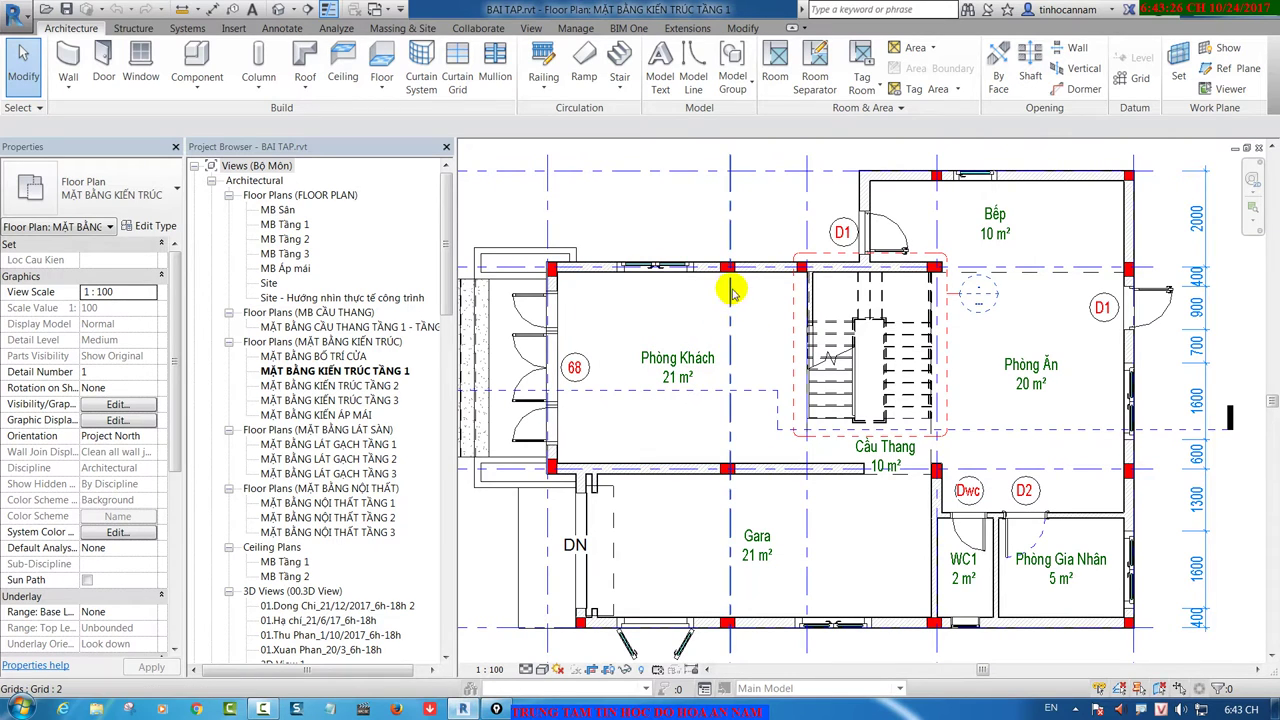
pyautogui.scroll(-1, 731, 300)
pyautogui.moveTo(733, 297); pyautogui.dragTo(829, 300, button='middle')
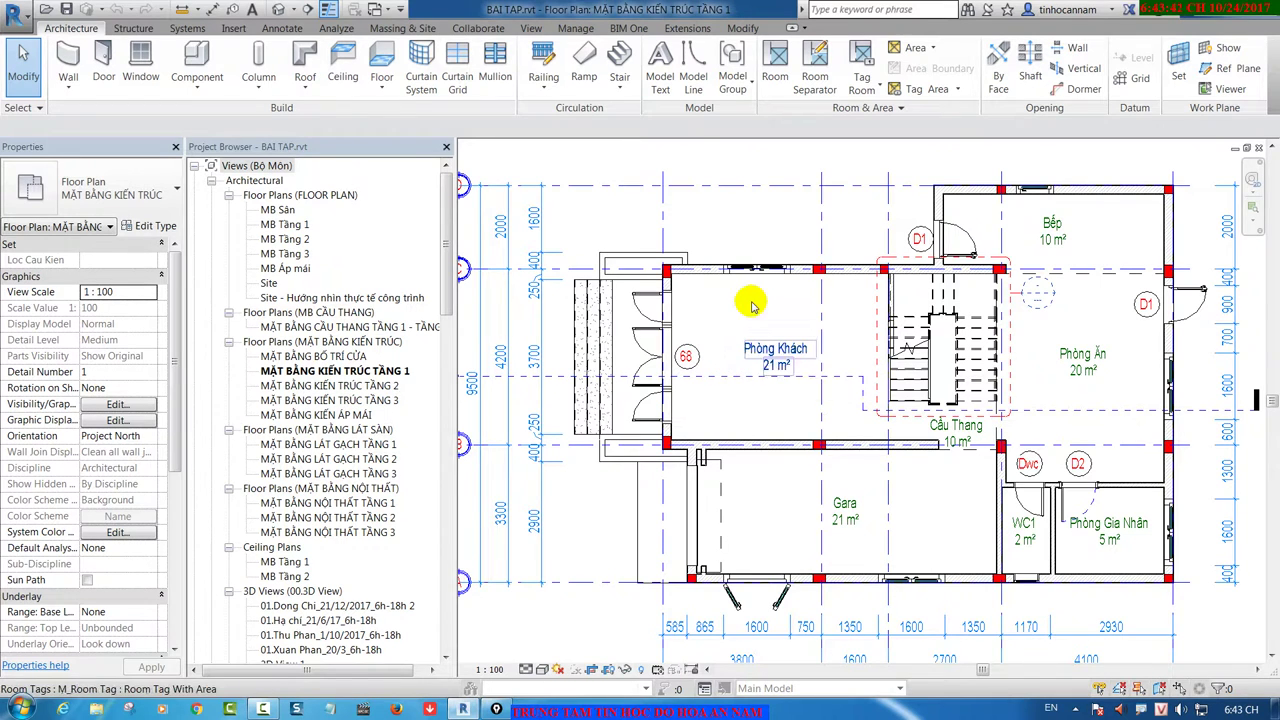
pyautogui.moveTo(771, 286); pyautogui.dragTo(790, 328, button='middle')
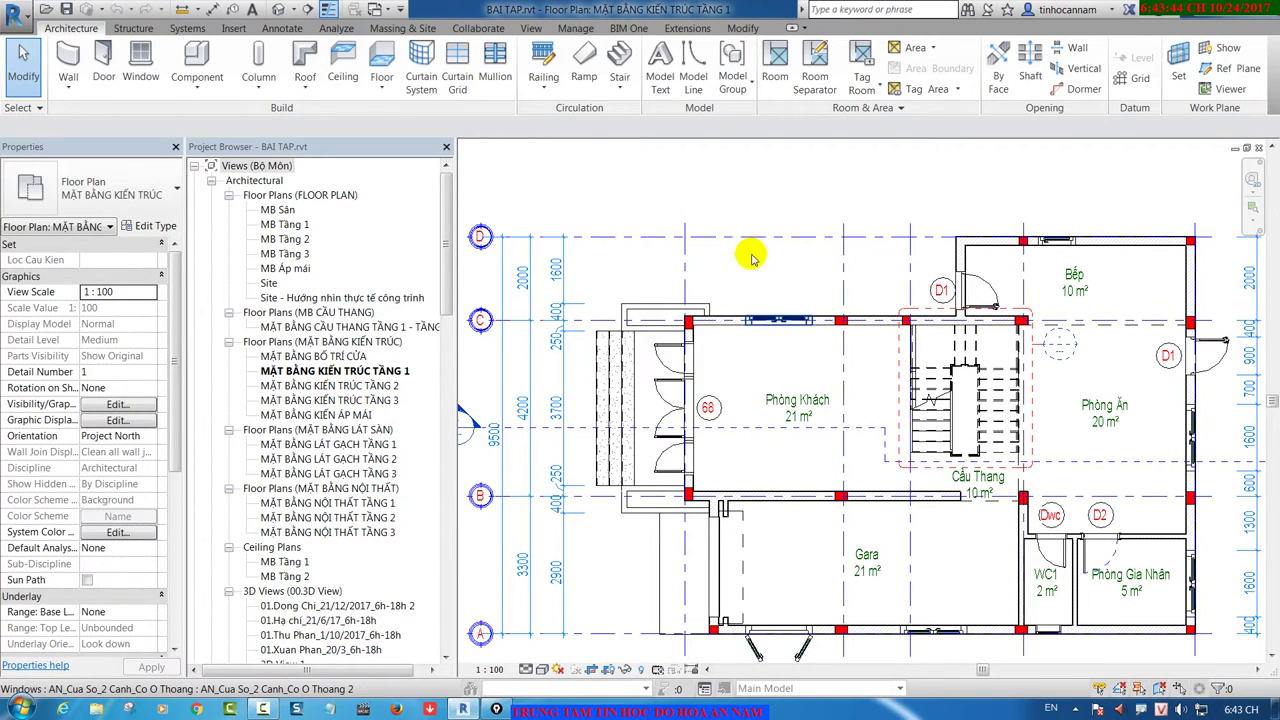
pyautogui.moveTo(803, 415)
pyautogui.mouseDown(button='middle')
pyautogui.moveTo(780, 400)
pyautogui.moveTo(790, 390)
pyautogui.mouseUp(button='middle')
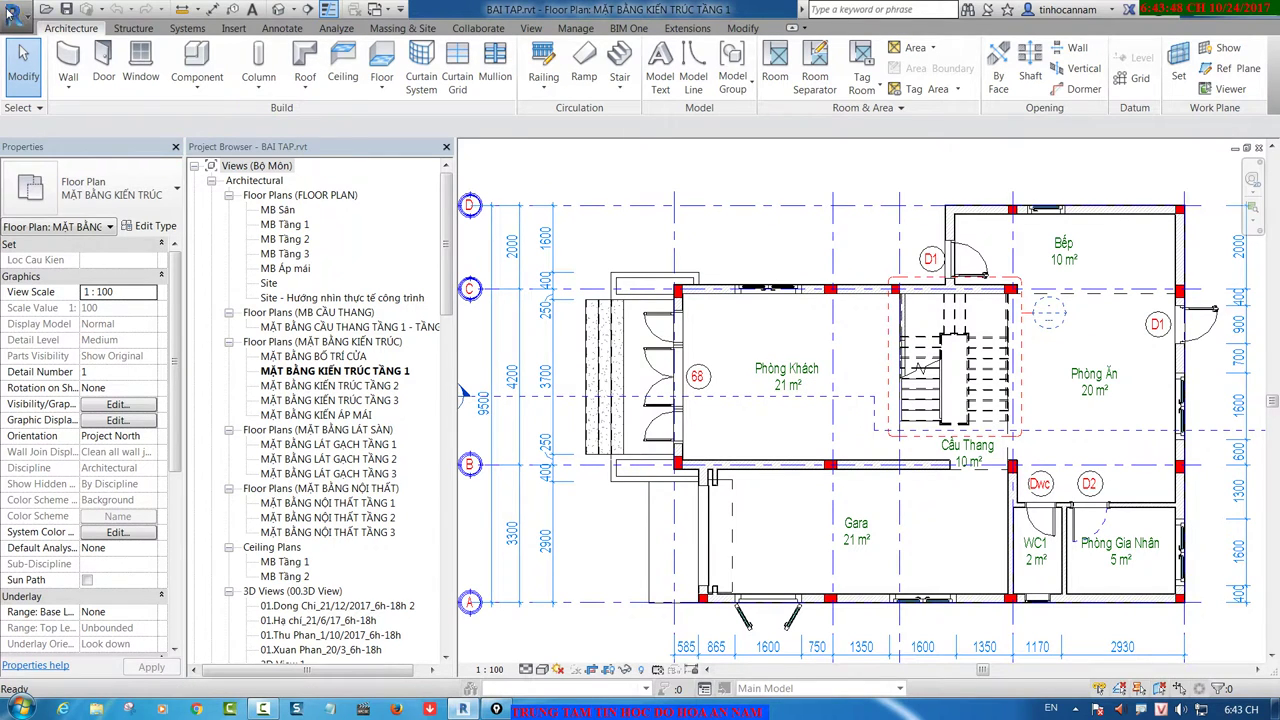
# Step: Create a new family from the Metric Detail Item line based.rft template
pyautogui.click(10, 14)
pyautogui.moveTo(52, 76)
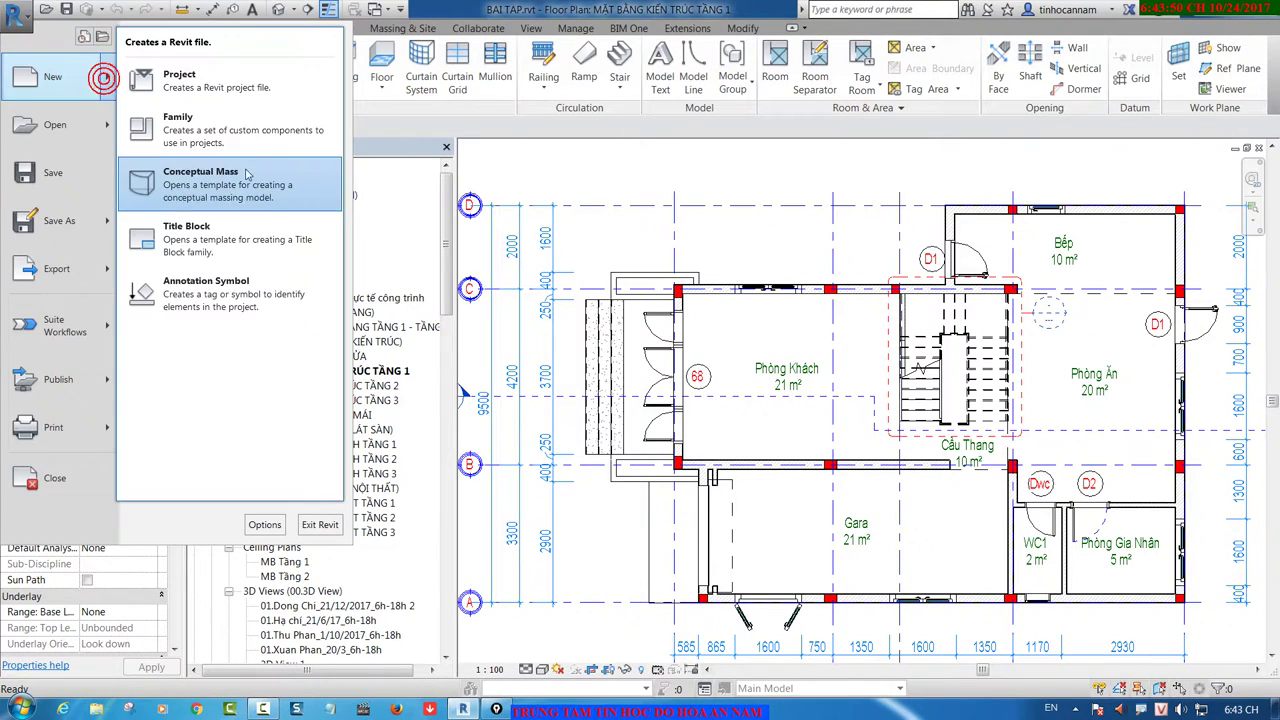
pyautogui.click(275, 133)
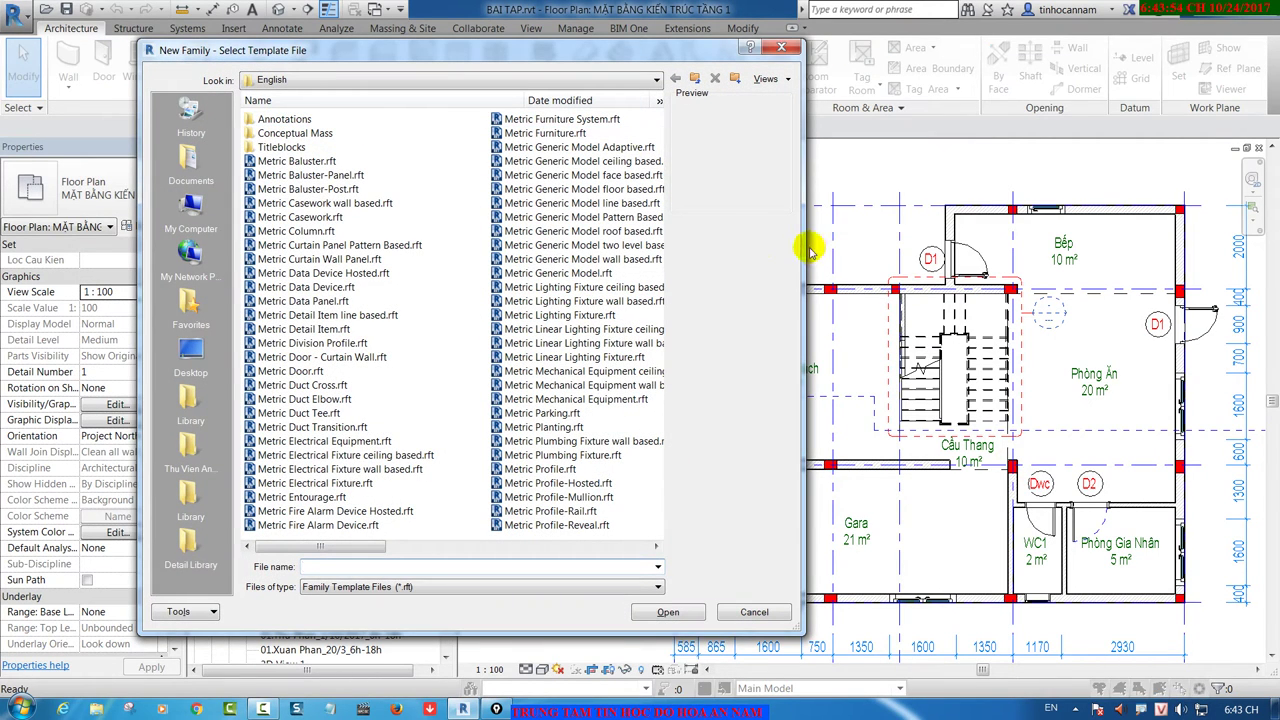
pyautogui.moveTo(805, 242); pyautogui.dragTo(1038, 240)
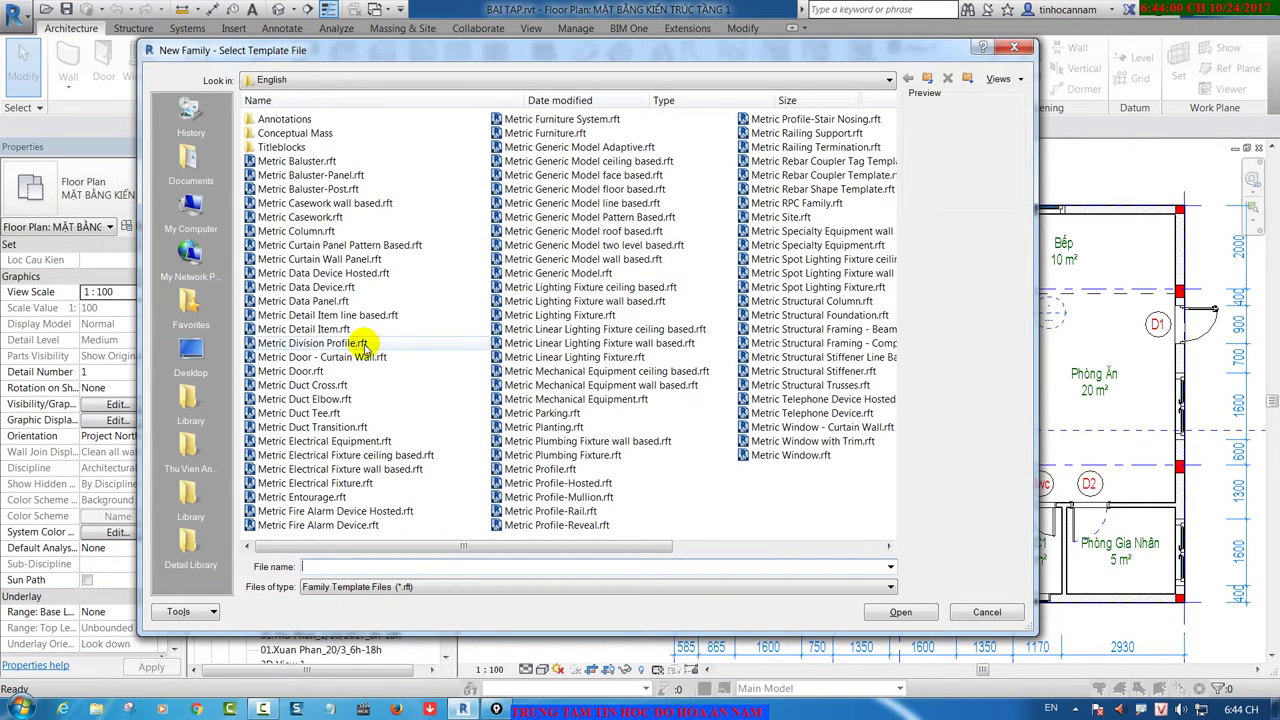
pyautogui.click(289, 117)
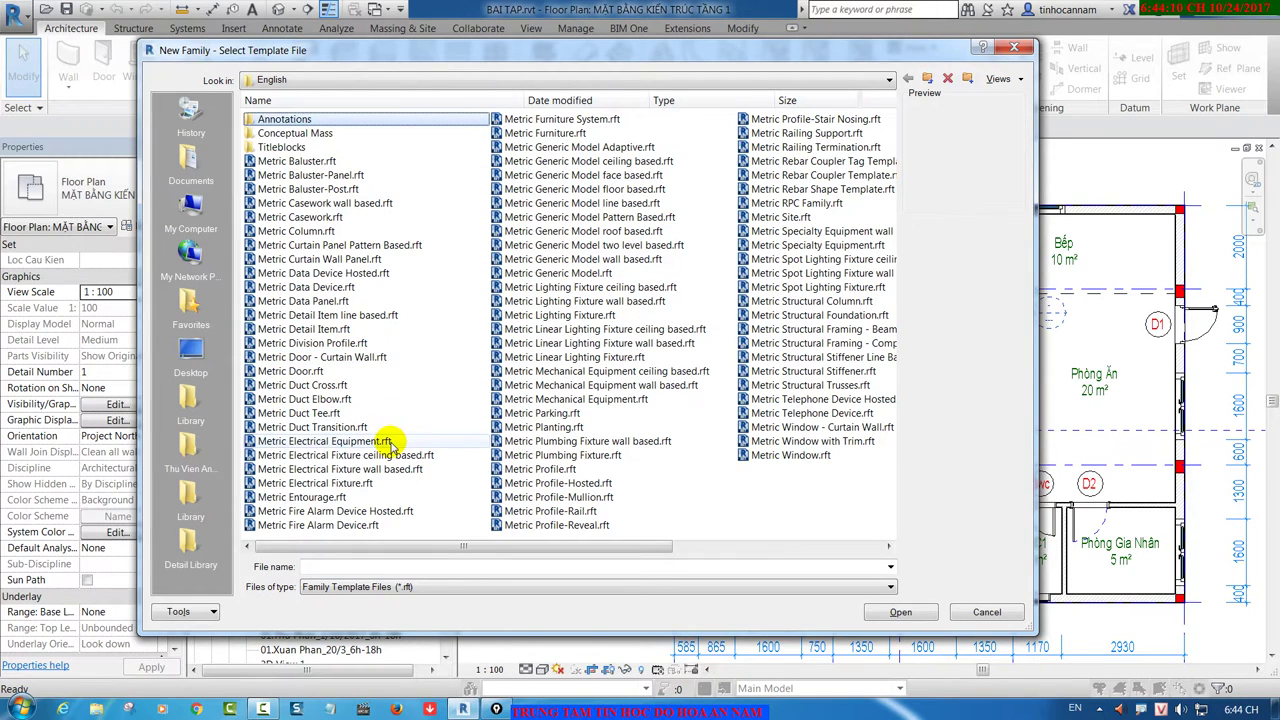
pyautogui.click(298, 315)
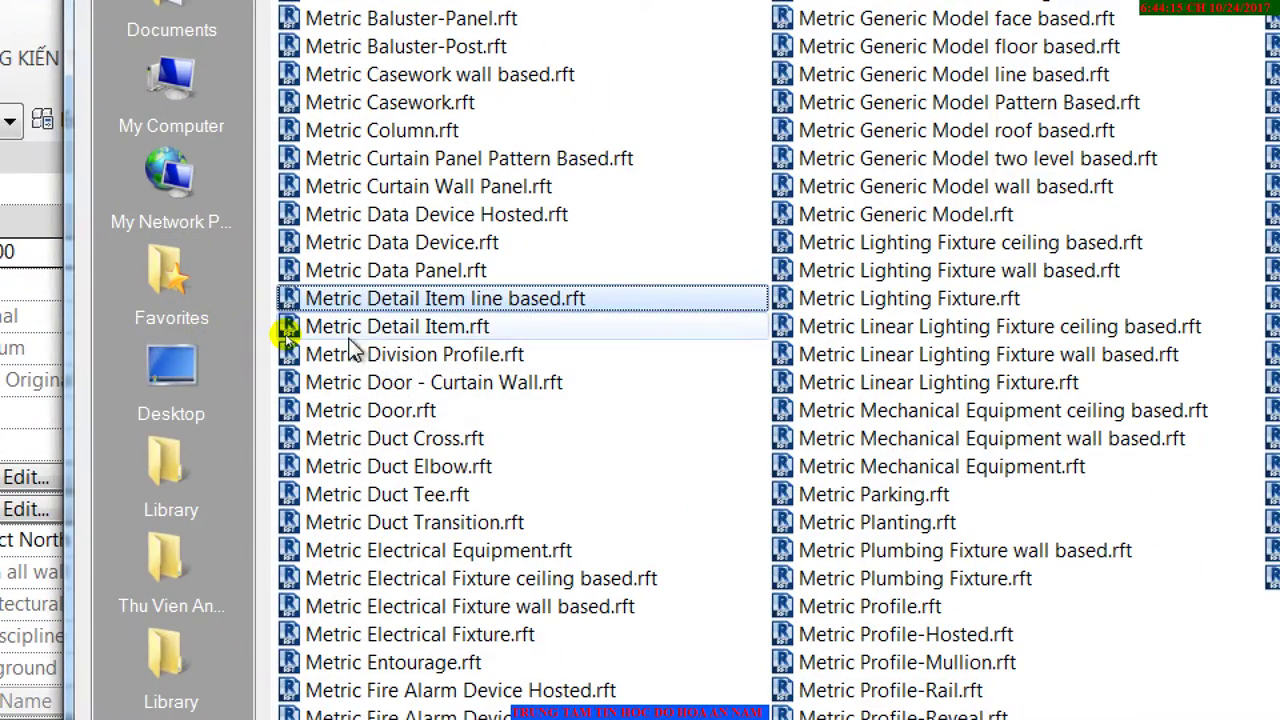
pyautogui.click(290, 330)
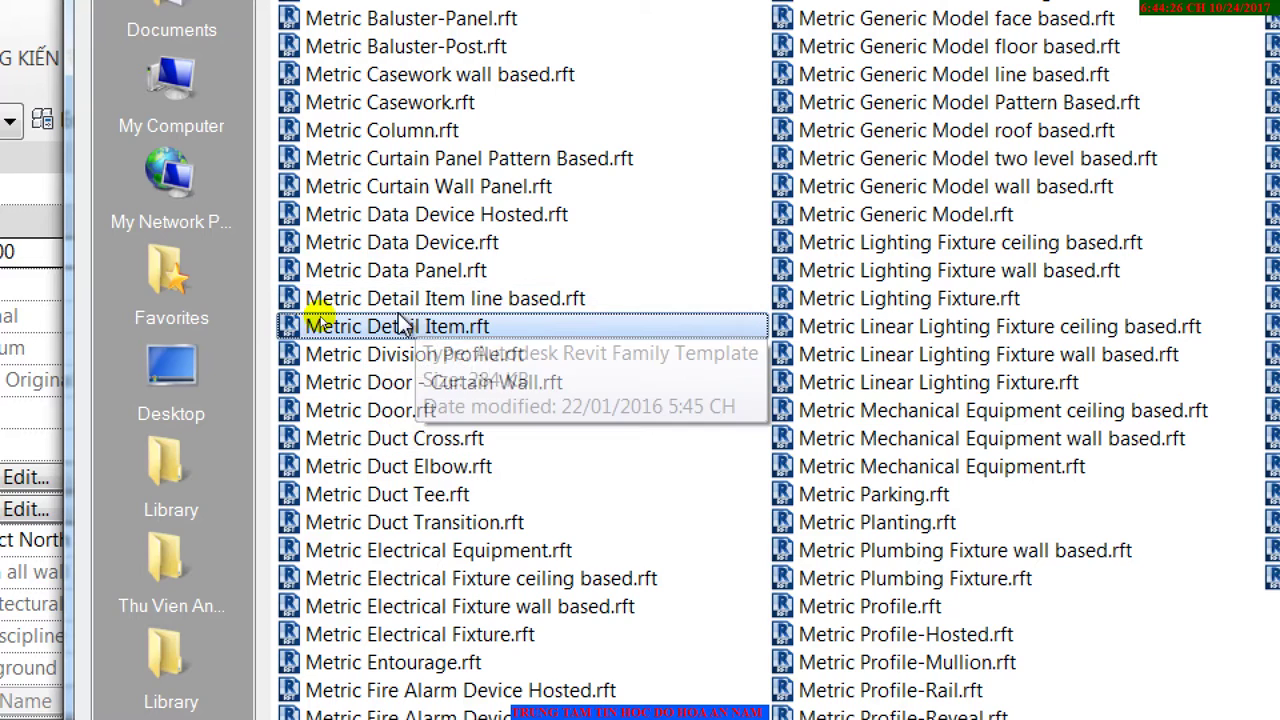
pyautogui.click(440, 302)
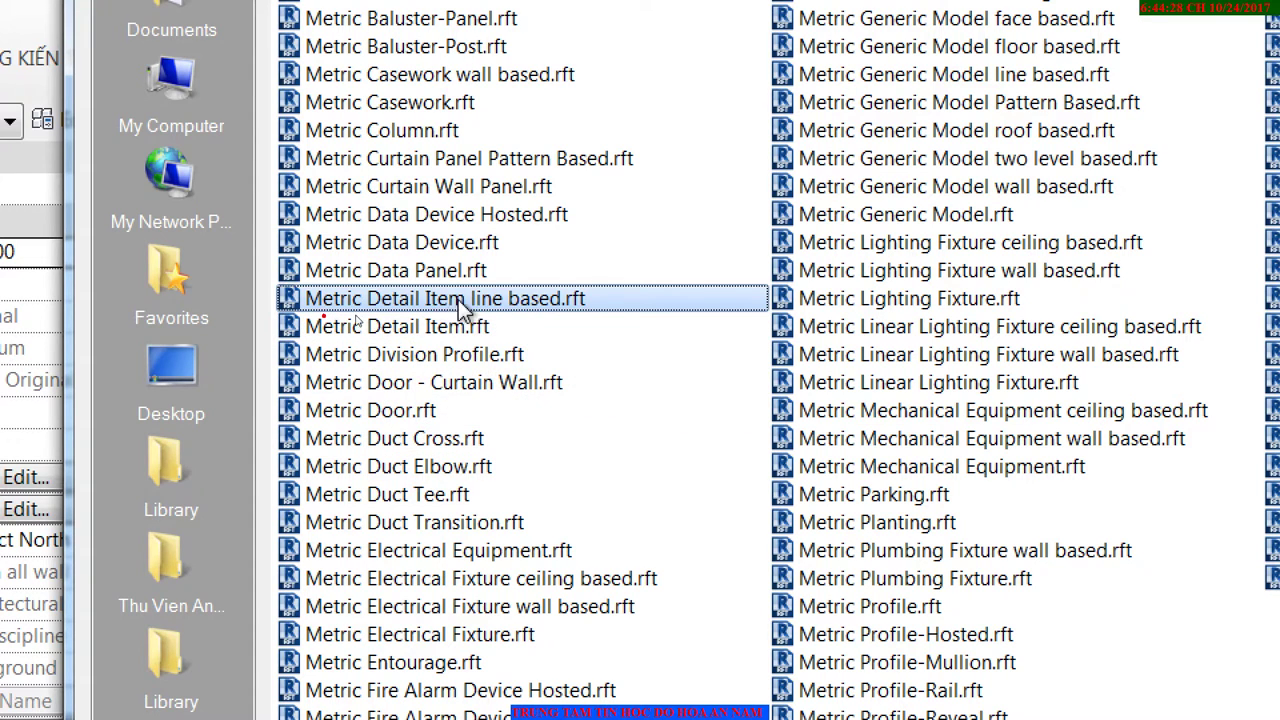
pyautogui.doubleClick(535, 305)
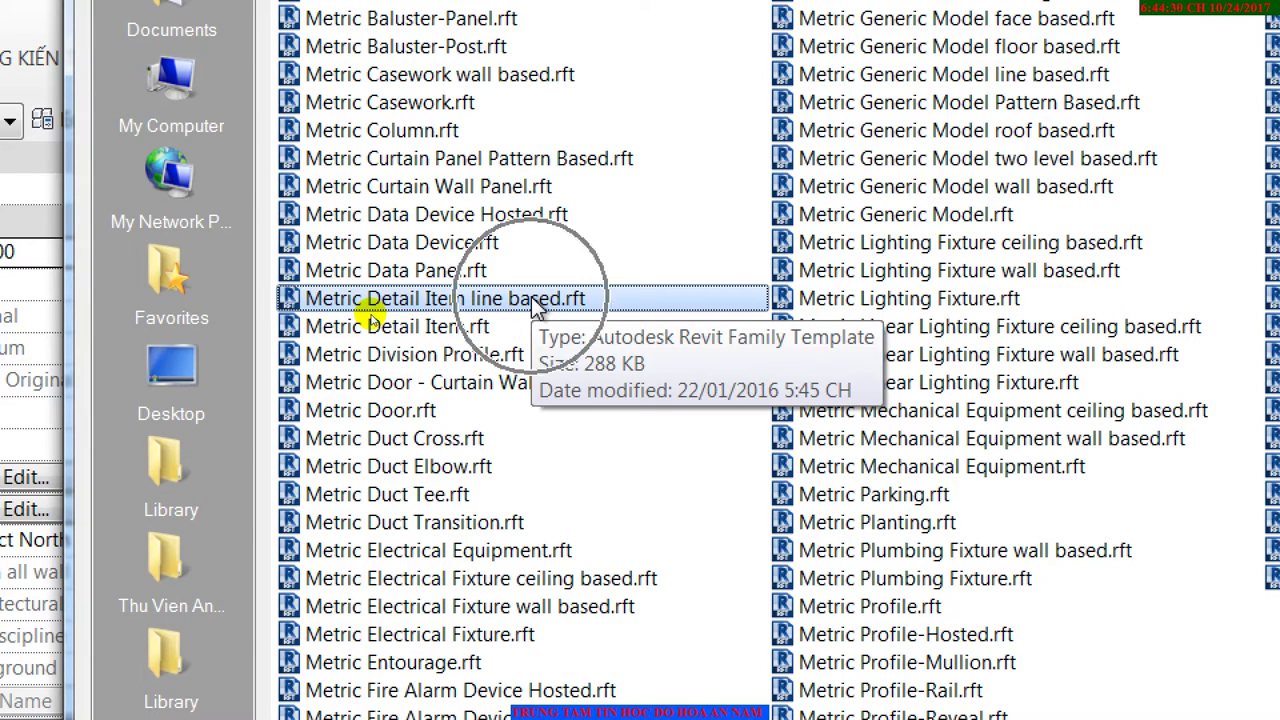
pyautogui.click(540, 304)
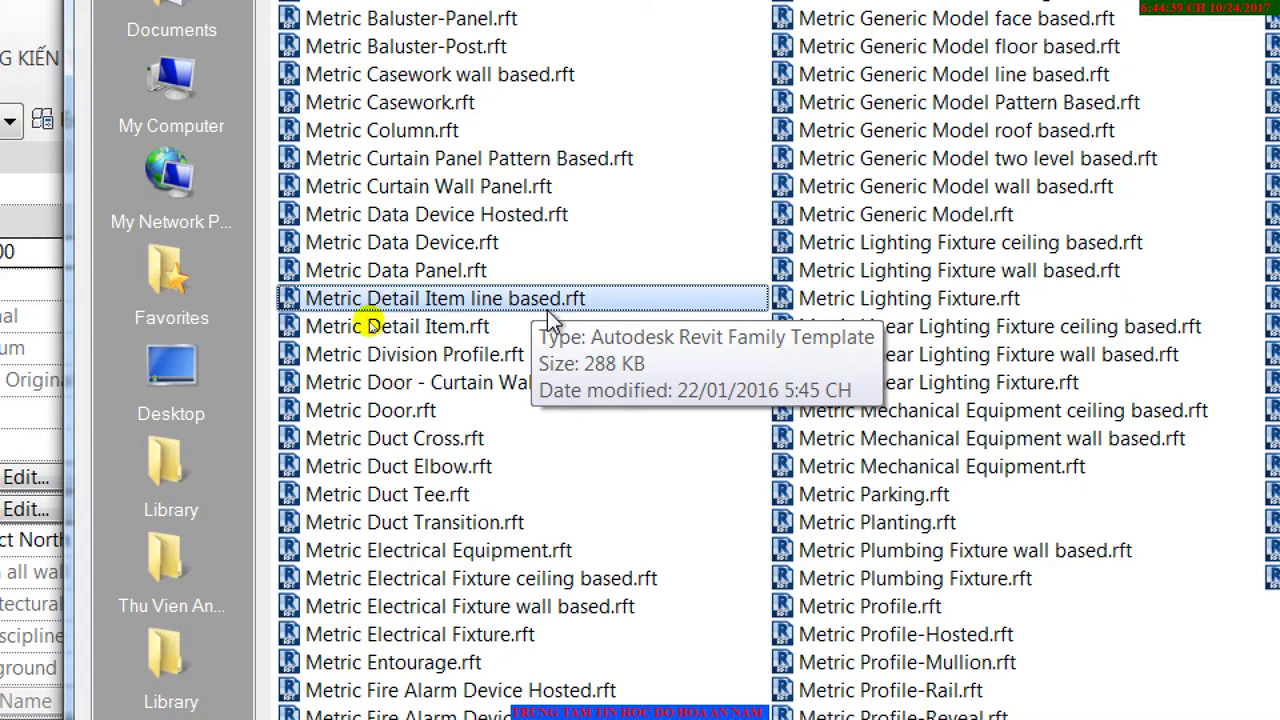
pyautogui.click(498, 332)
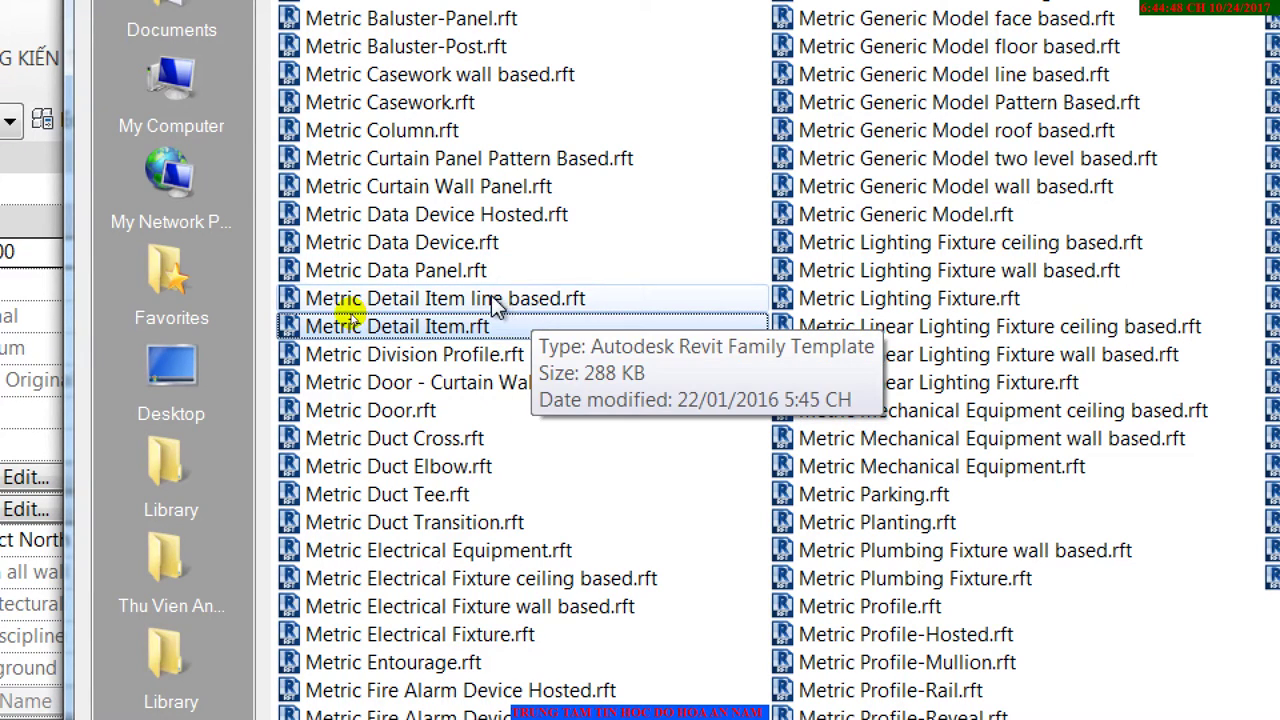
pyautogui.click(497, 305)
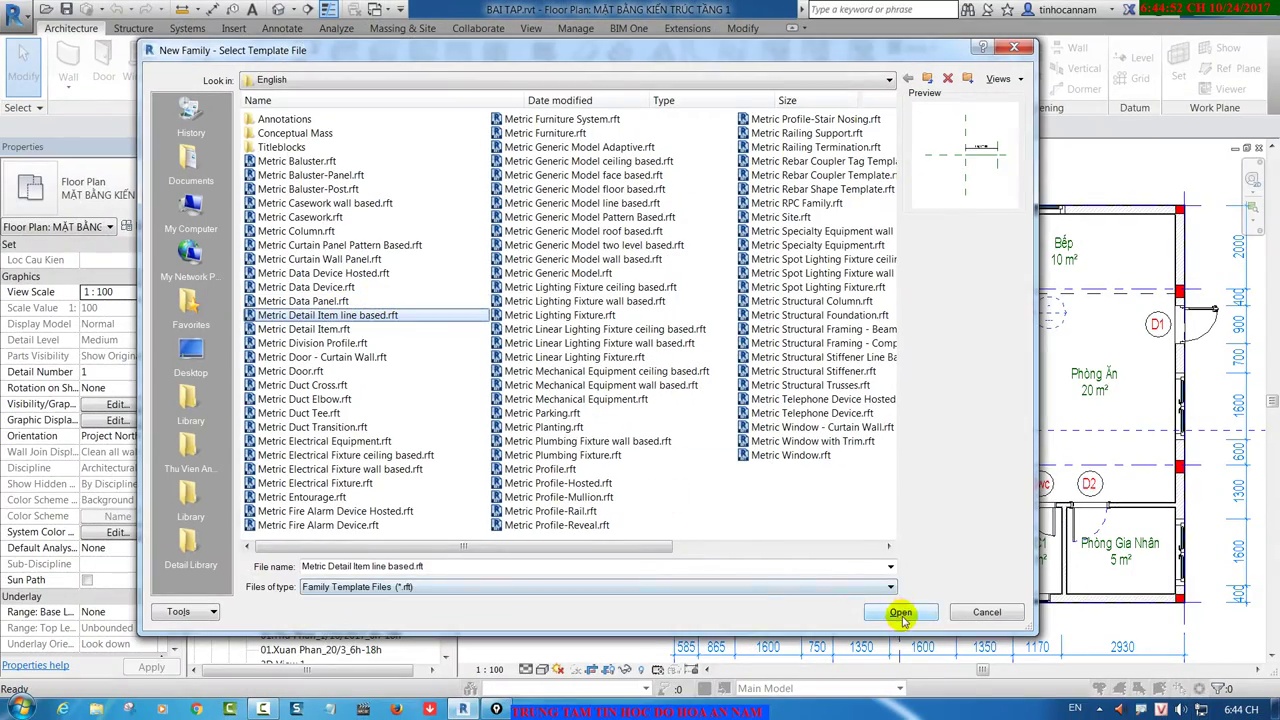
pyautogui.click(895, 607)
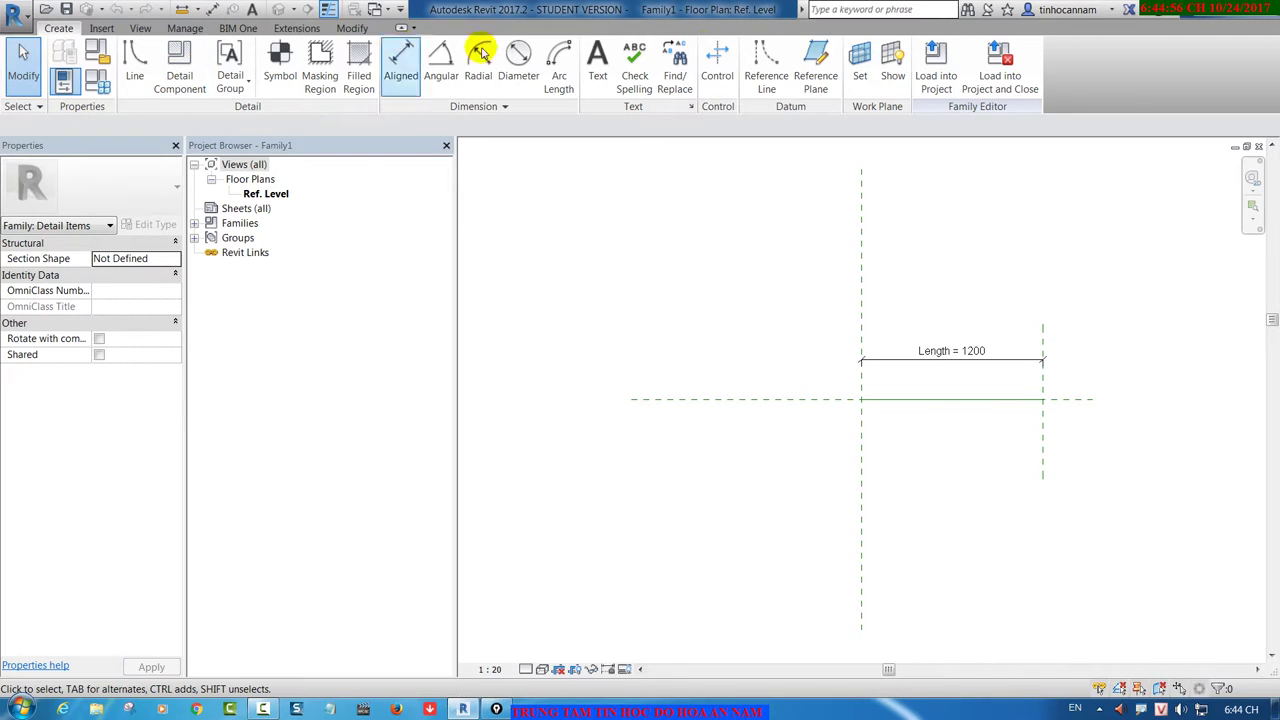
# Step: Browse the family editor's ribbon tabs, then return to Create
pyautogui.click(104, 28)
pyautogui.click(145, 28)
pyautogui.click(185, 28)
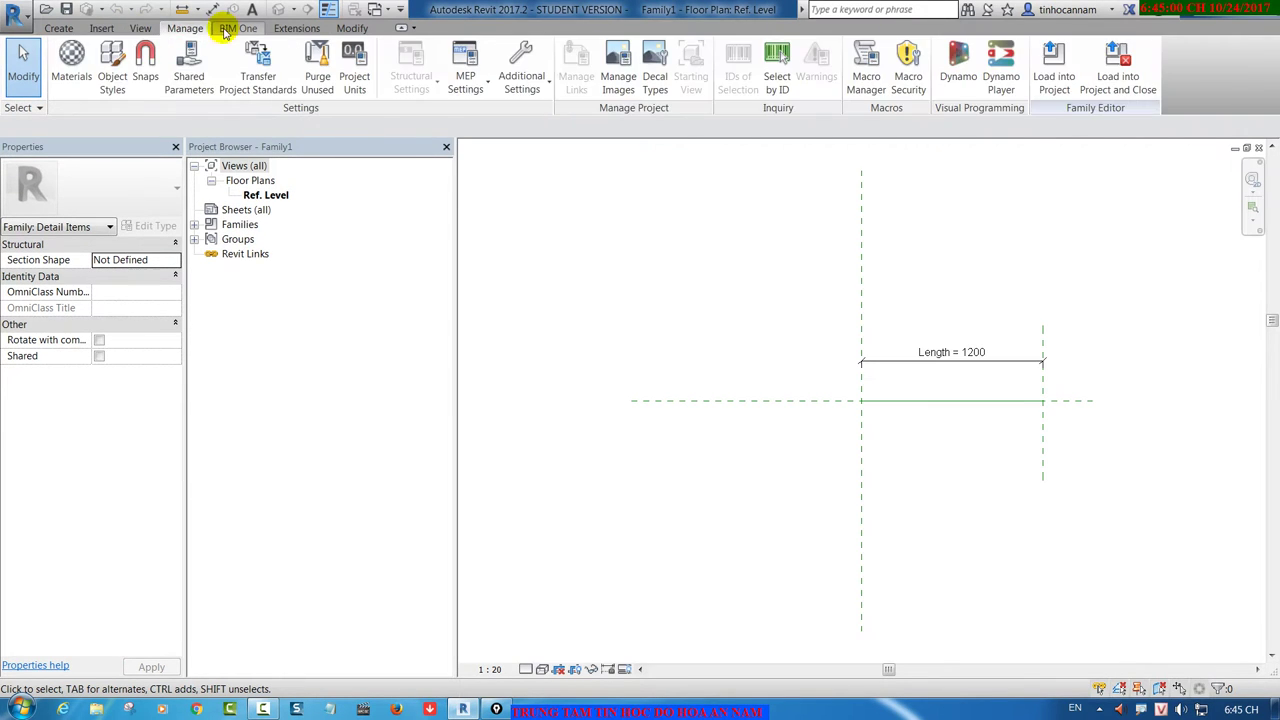
pyautogui.click(238, 28)
pyautogui.click(60, 30)
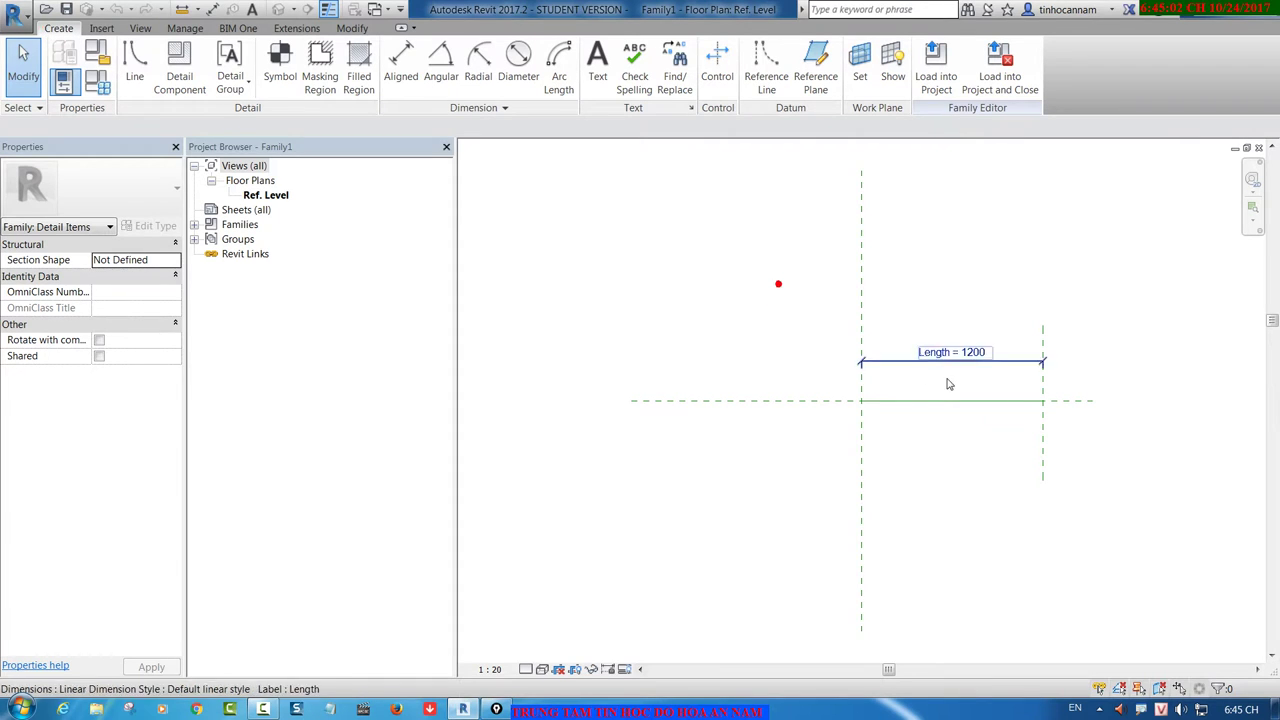
# Step: Zoom in on the Length = 1200 dimension and bring up the application menu
pyautogui.scroll(2, 1077, 368)
pyautogui.scroll(1, 845, 341)
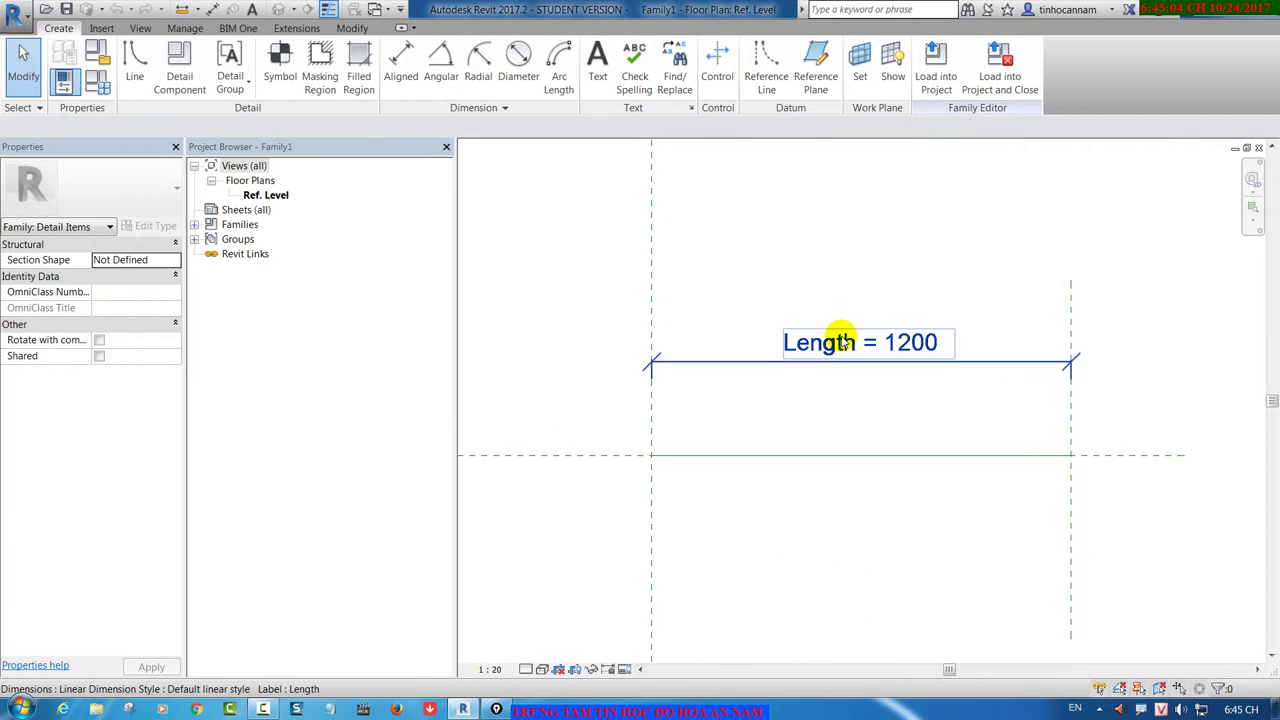
pyautogui.moveTo(823, 320); pyautogui.dragTo(808, 294, button='middle')
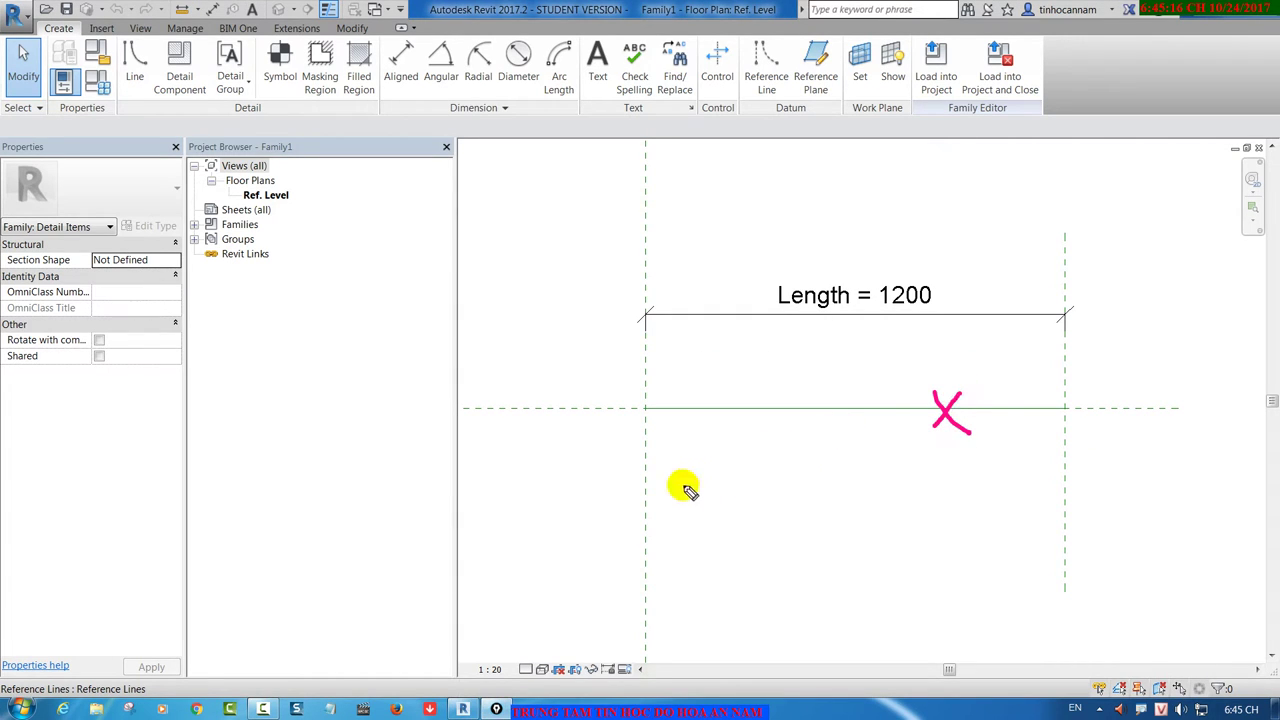
pyautogui.moveTo(1034, 480); pyautogui.dragTo(1063, 472)
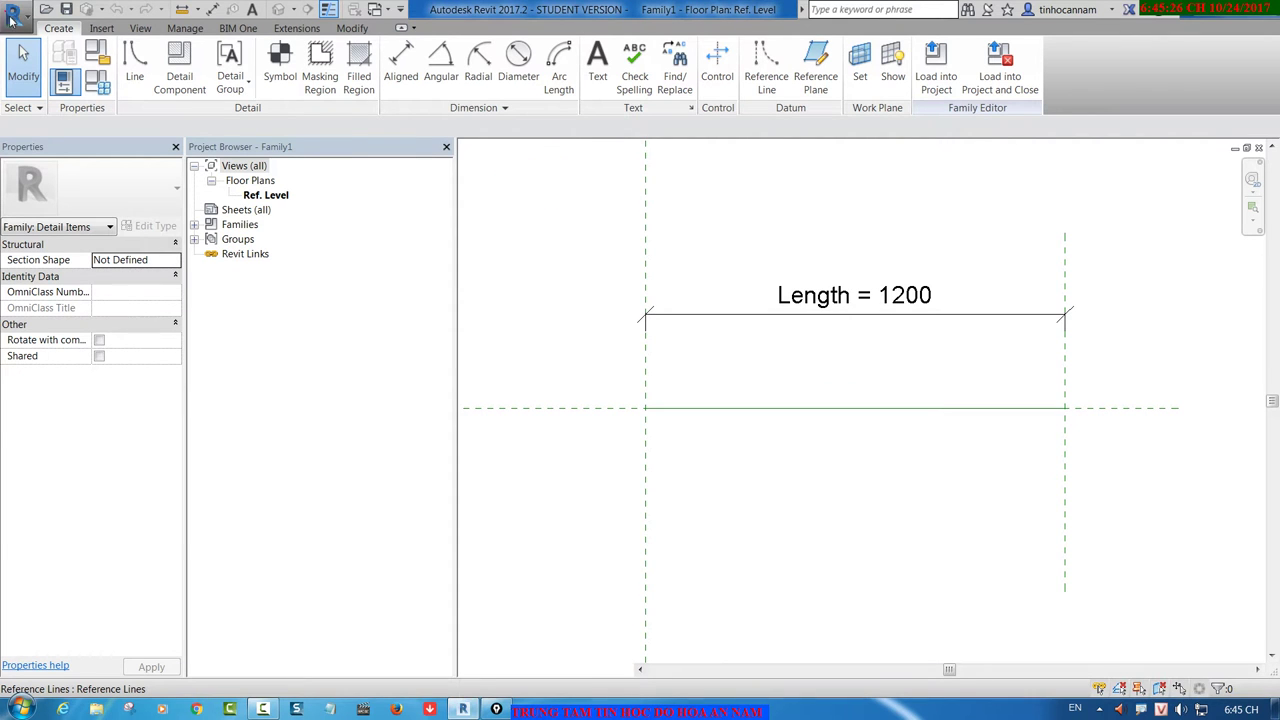
pyautogui.click(16, 14)
# Step: Create Family2 from Metric Detail Item.rft, then switch back to the line-based Family1
pyautogui.click(113, 79)
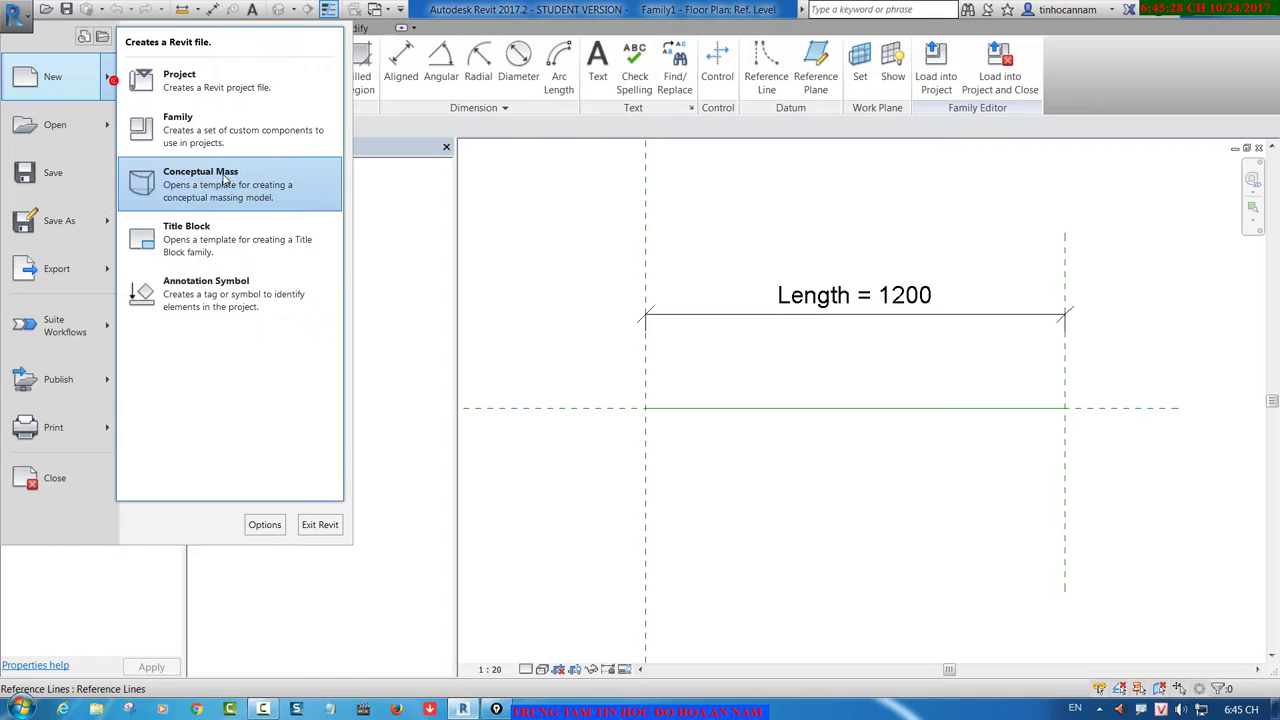
pyautogui.click(206, 129)
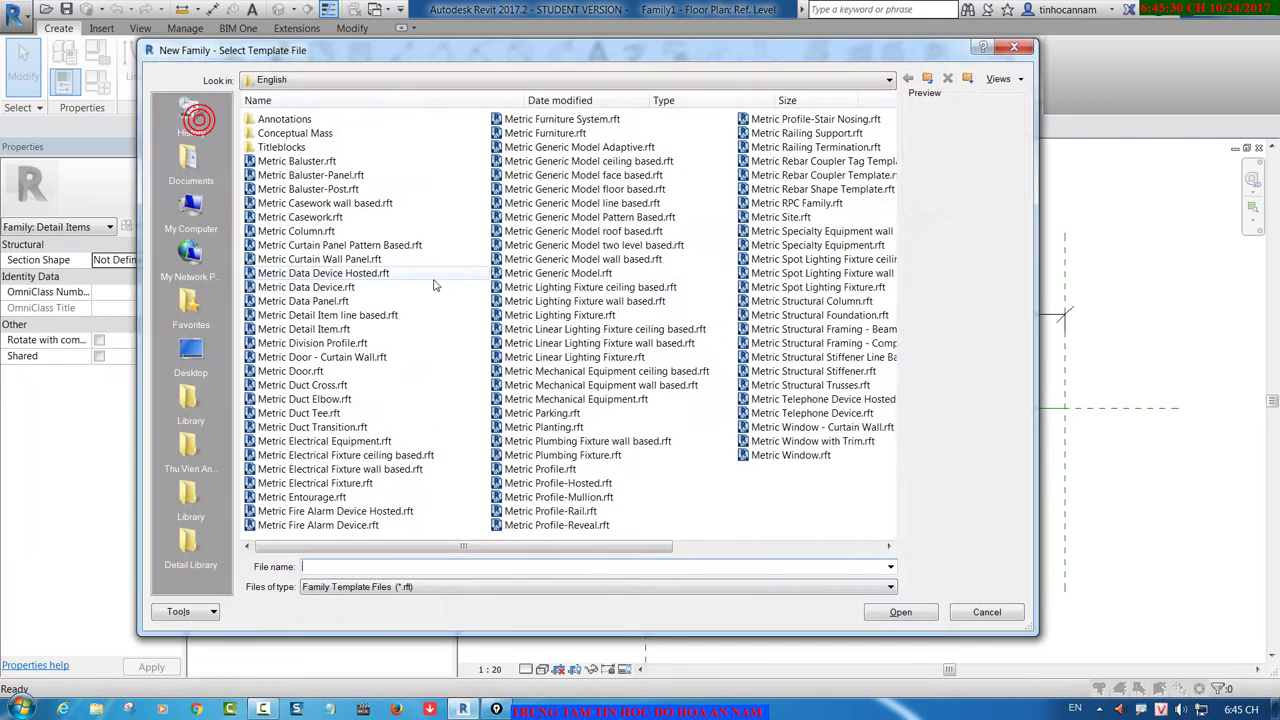
pyautogui.click(318, 329)
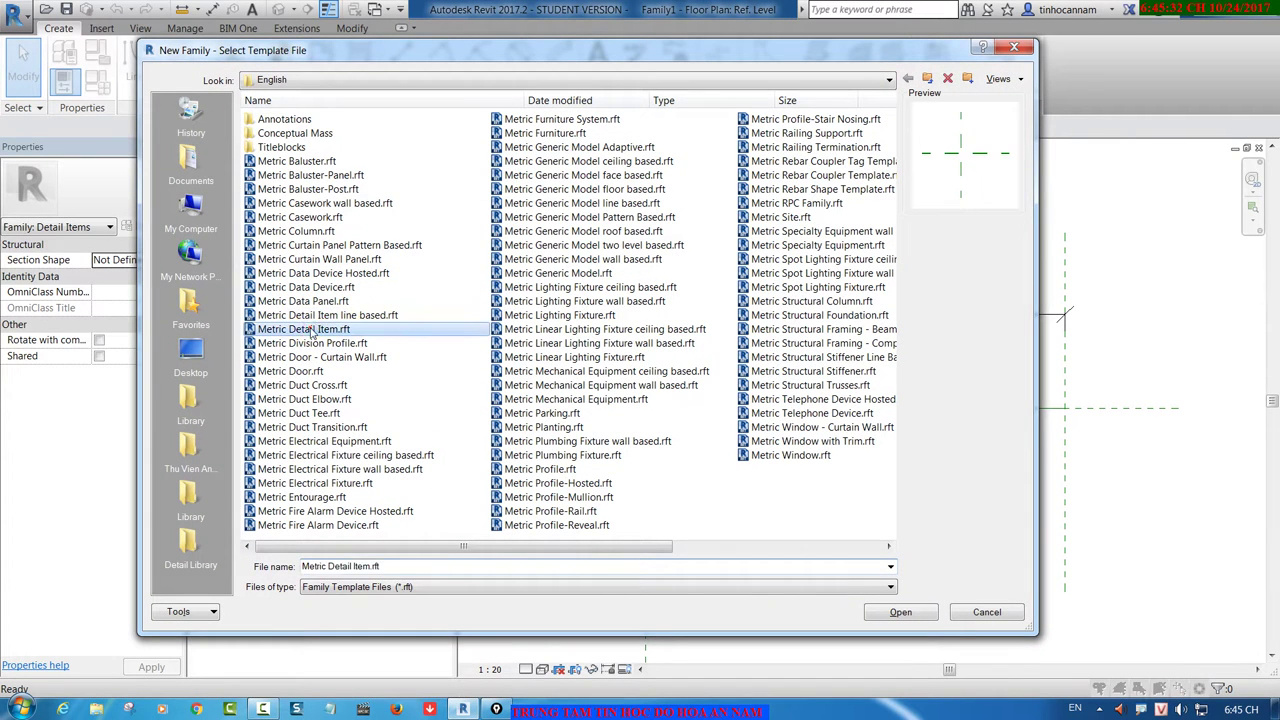
pyautogui.click(900, 612)
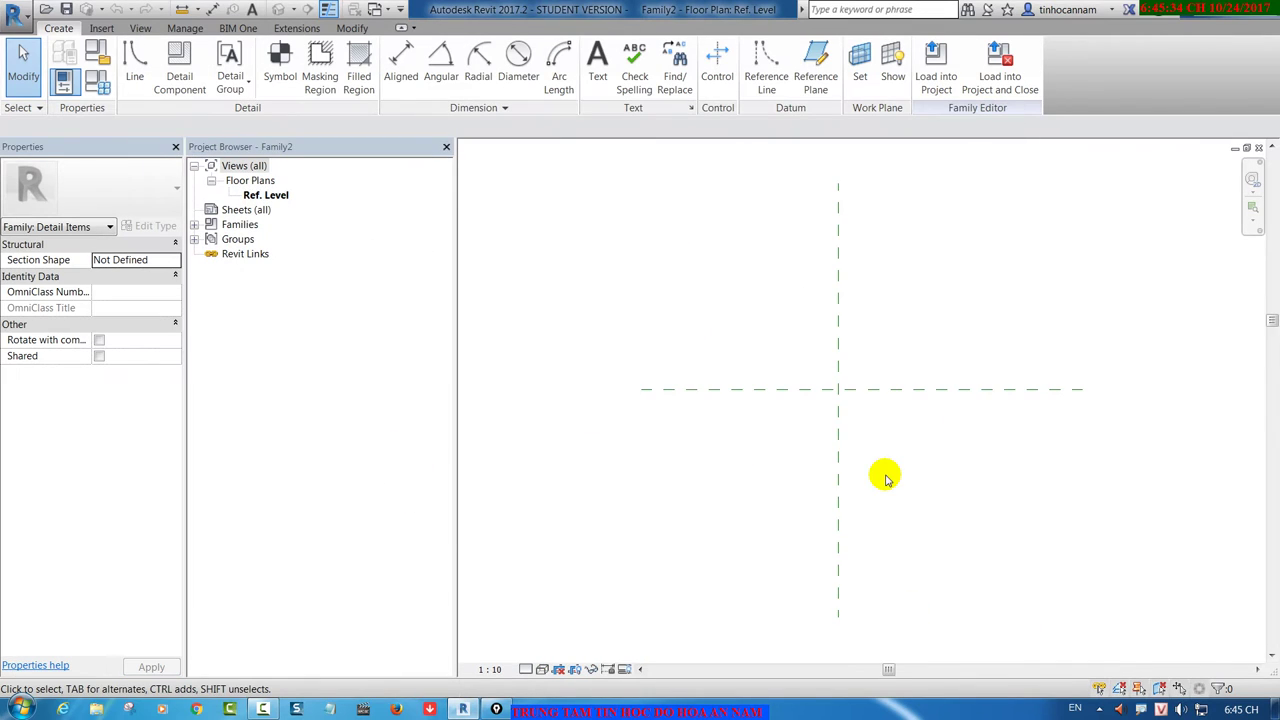
pyautogui.moveTo(818, 414); pyautogui.dragTo(882, 384, button='middle')
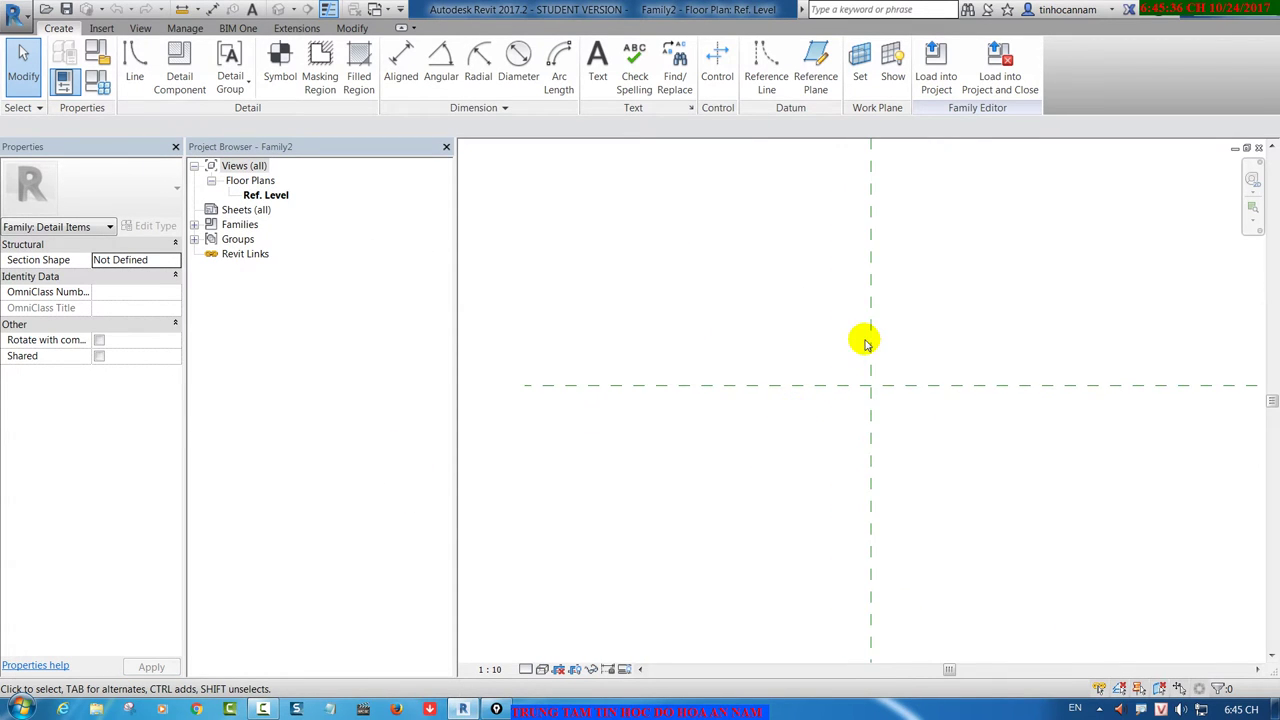
pyautogui.scroll(-1, 862, 386)
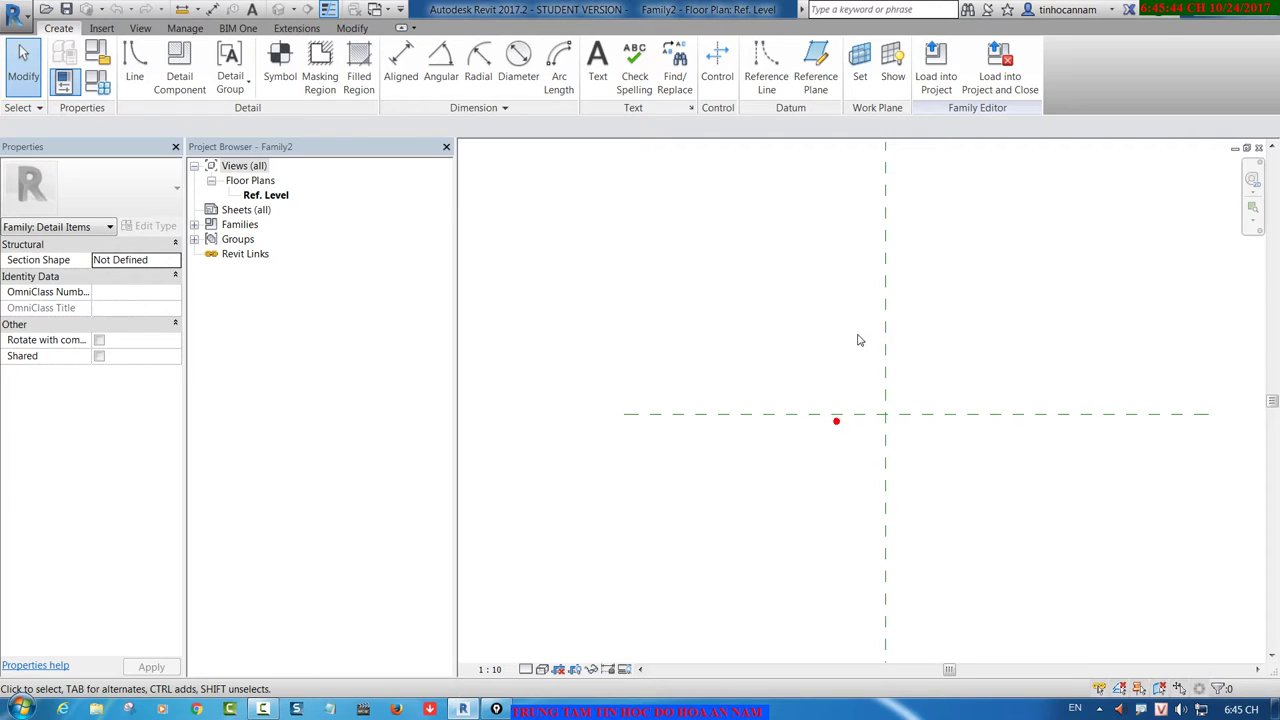
pyautogui.hotkey('ctrl', 'Tab')
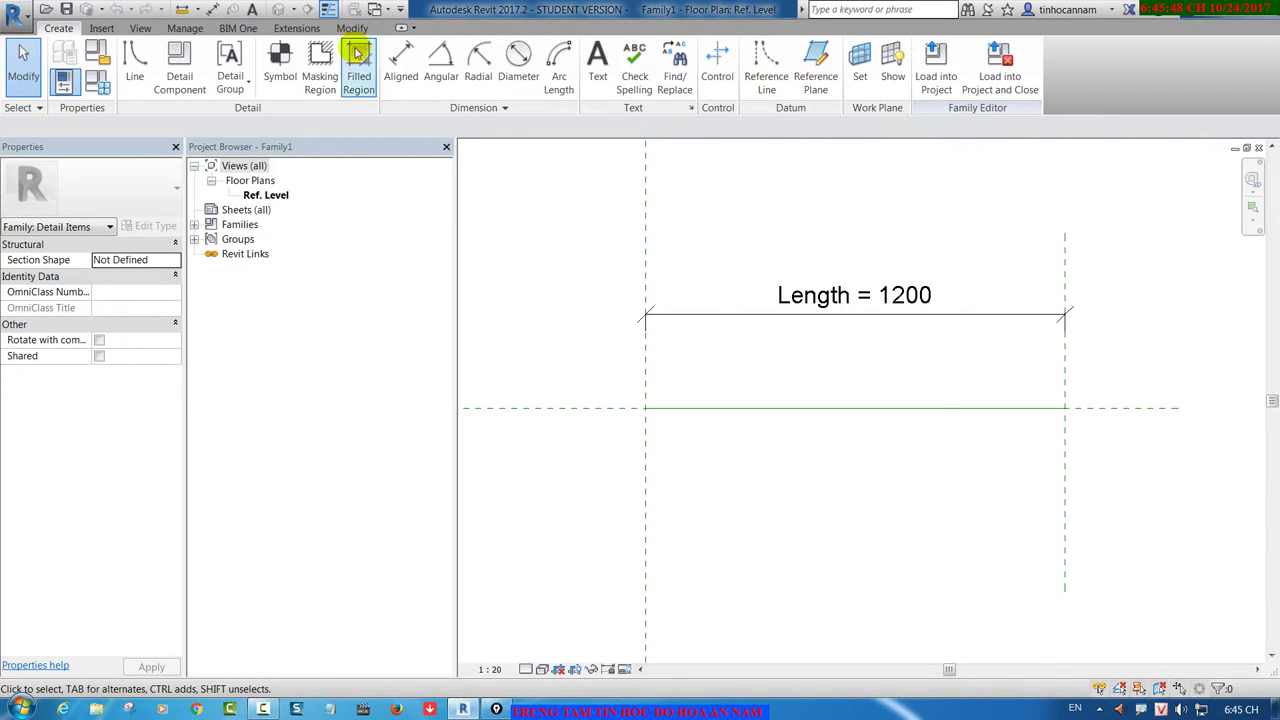
# Step: In BAI TAP, go to the stair plan MẶT BẰNG CẦU THANG TẦNG 1 - TẦNG 2 from its callout and centre it
pyautogui.click(372, 18)
pyautogui.click(400, 27)
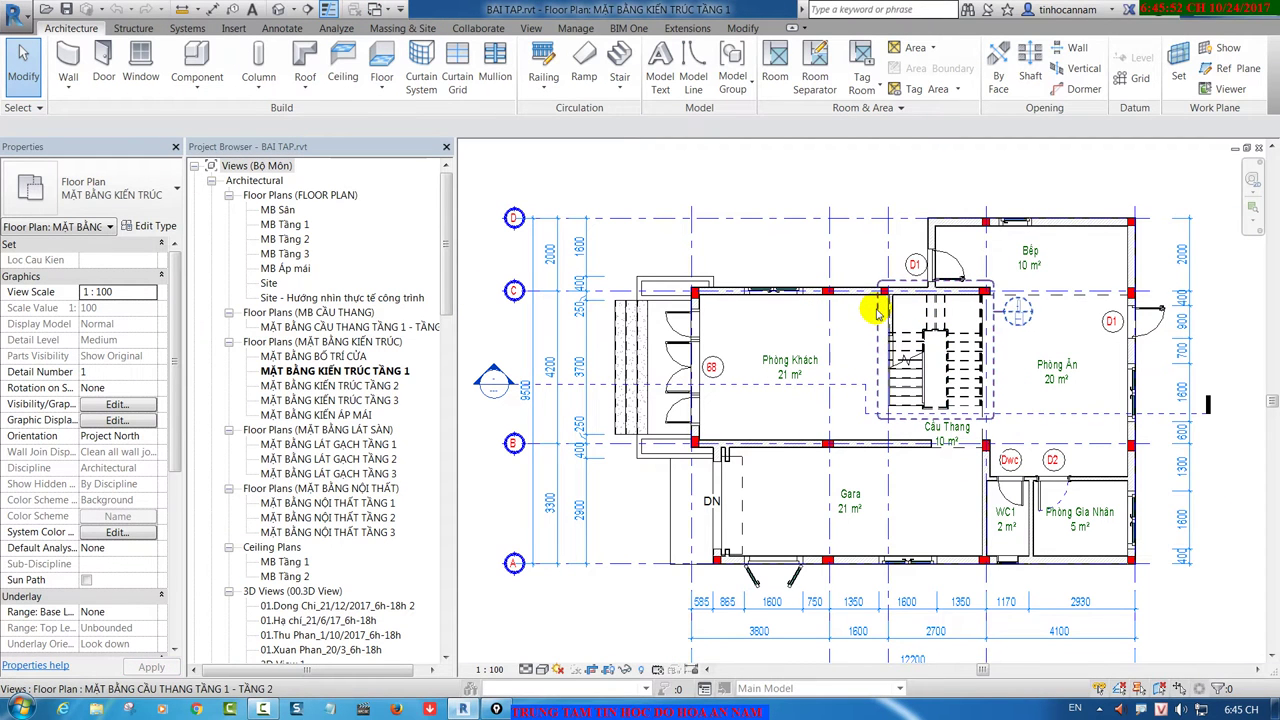
pyautogui.rightClick(877, 306)
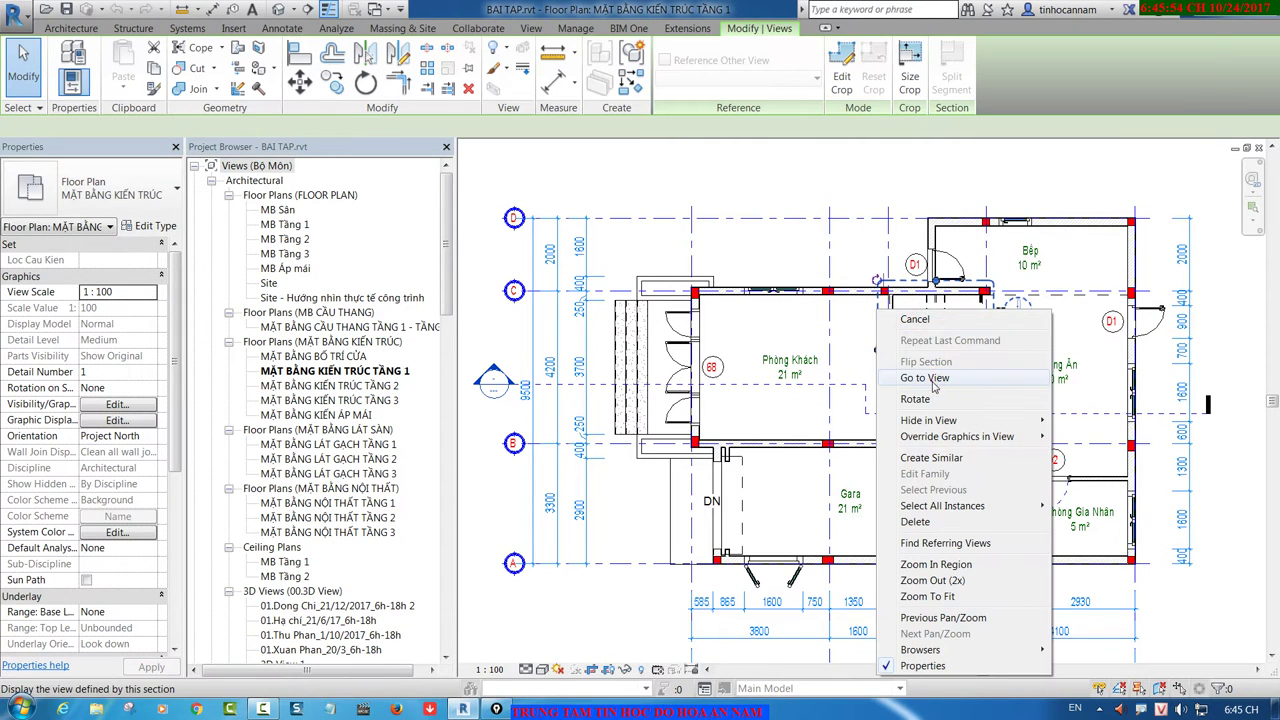
pyautogui.click(938, 384)
pyautogui.scroll(2, 1078, 388)
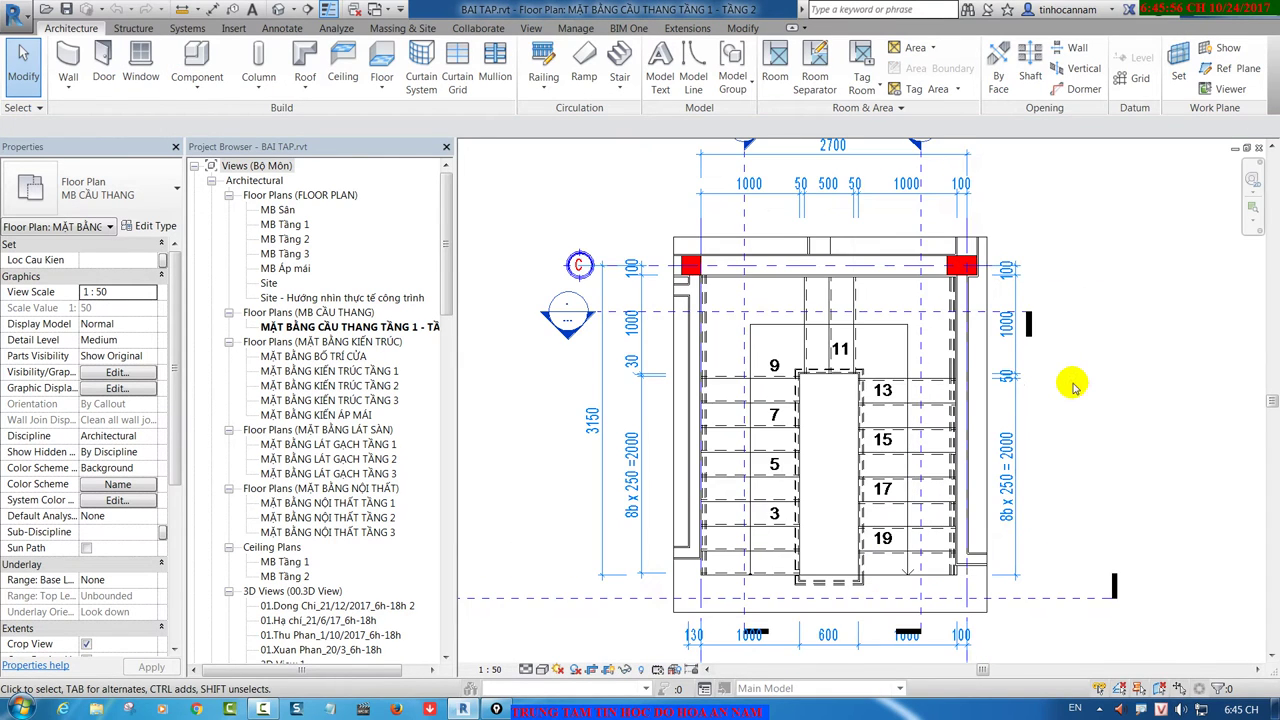
pyautogui.moveTo(1068, 380); pyautogui.dragTo(1077, 358, button='middle')
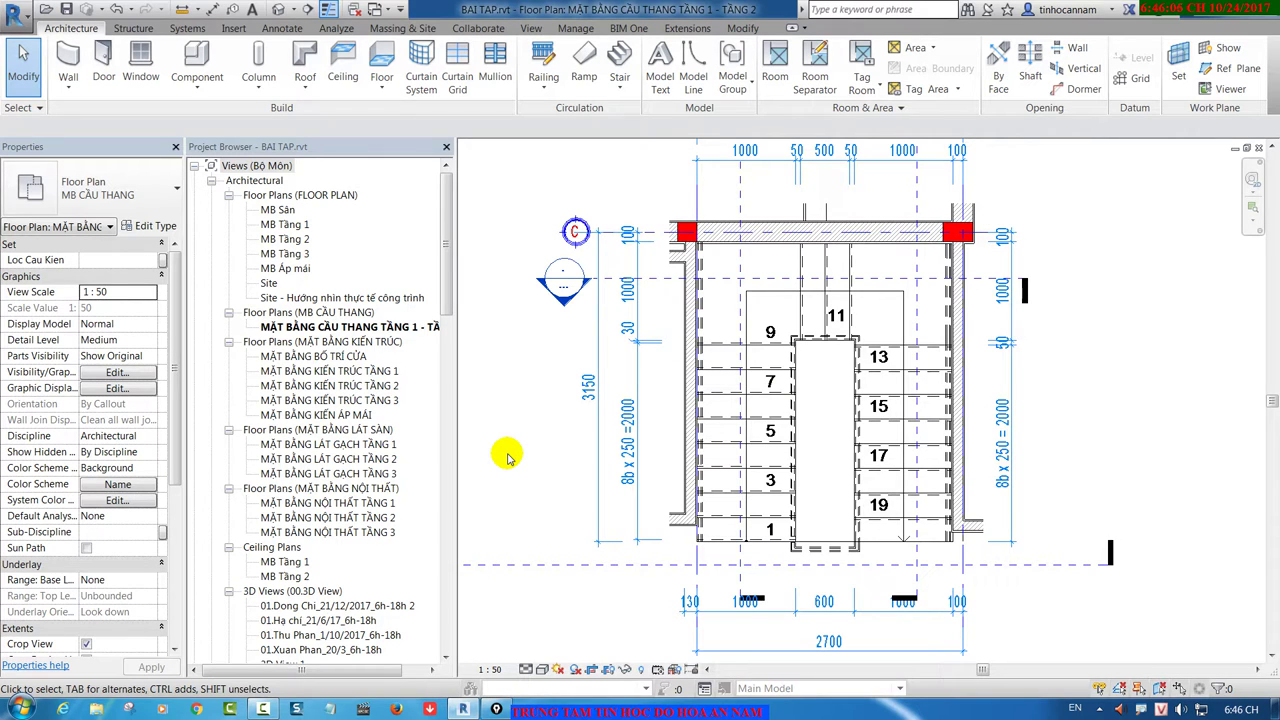
pyautogui.rightClick(740, 190)
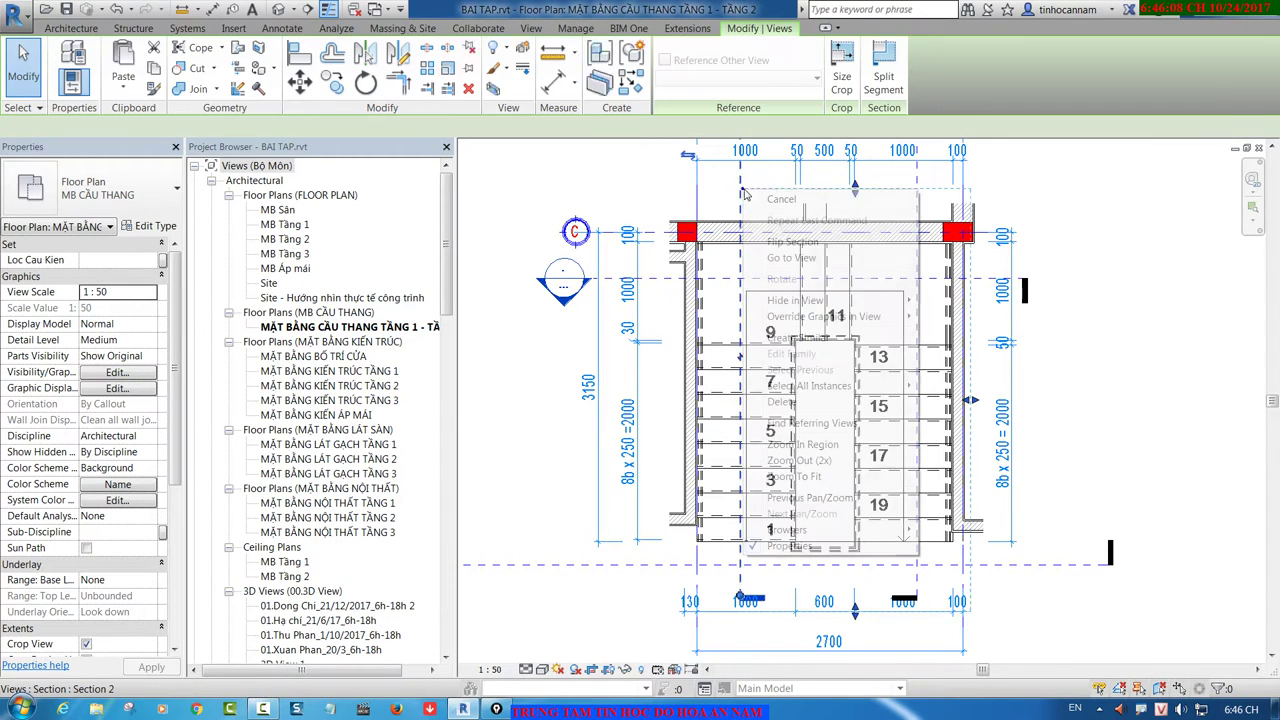
# Step: Open stair Section 2, turn on its crop region, and reopen the stair floor plan
pyautogui.click(826, 258)
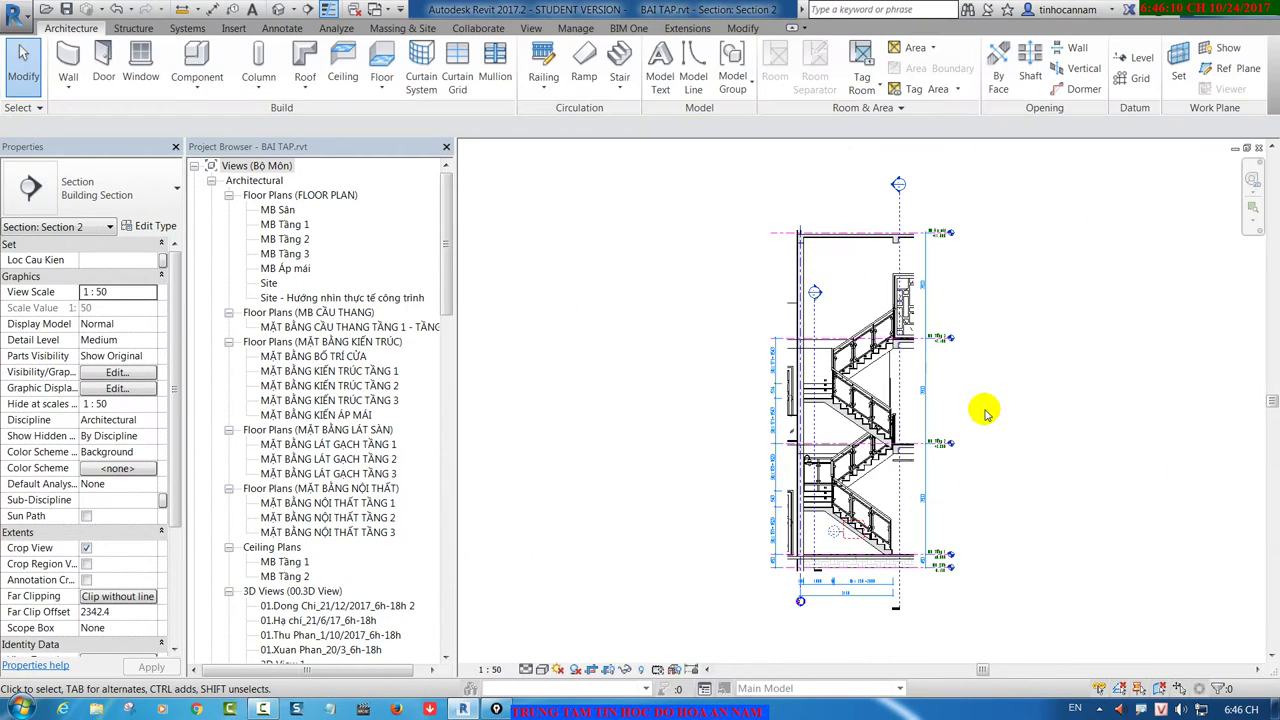
pyautogui.scroll(1, 884, 630)
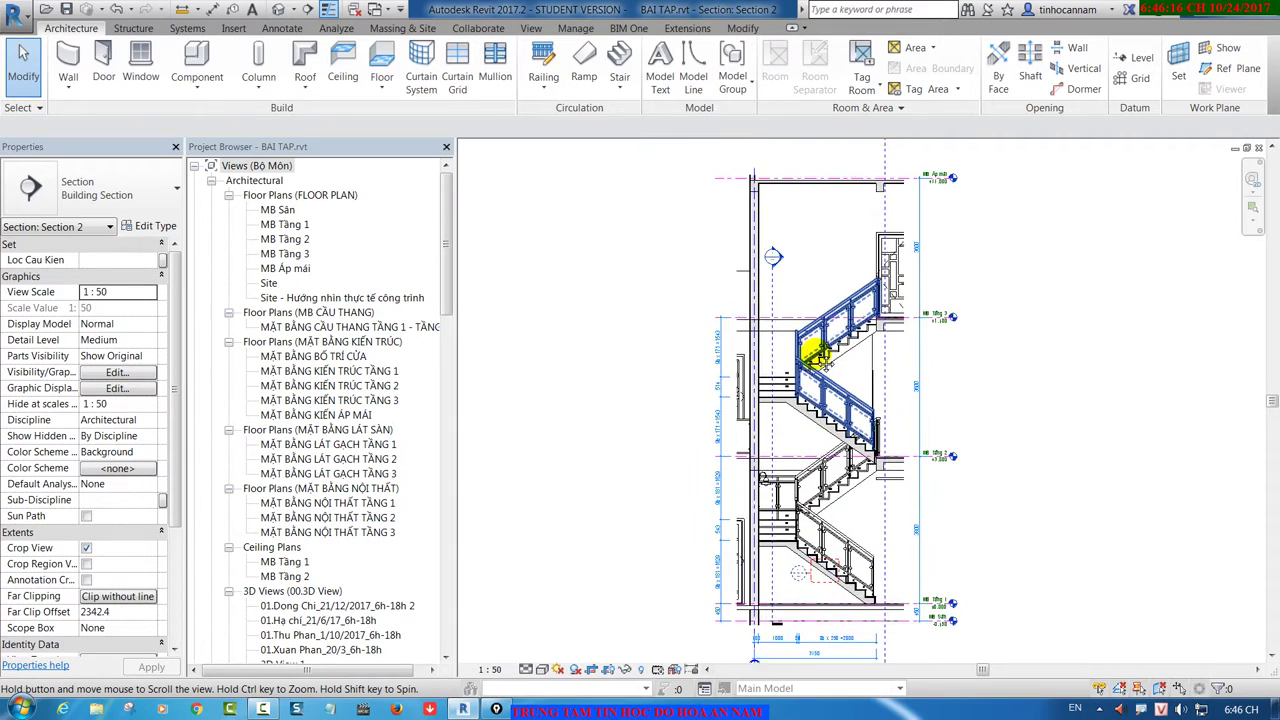
pyautogui.moveTo(835, 272); pyautogui.dragTo(734, 494, button='middle')
pyautogui.click(609, 670)
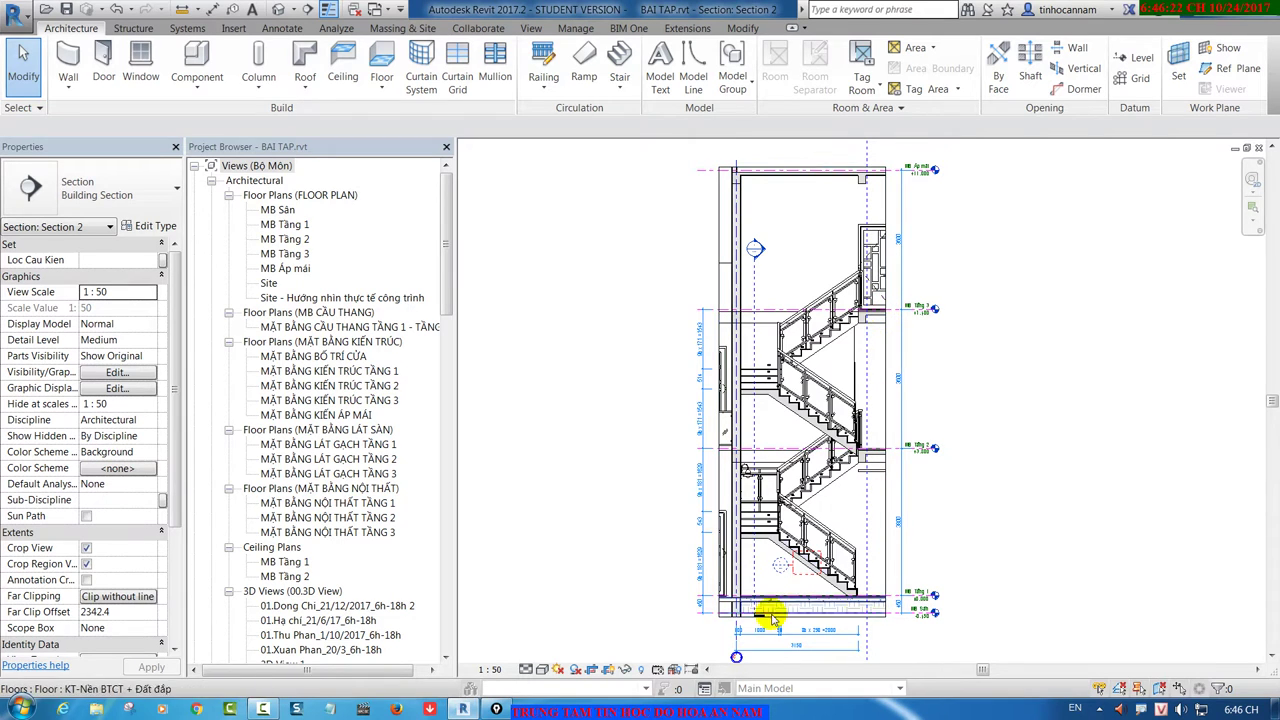
pyautogui.click(805, 166)
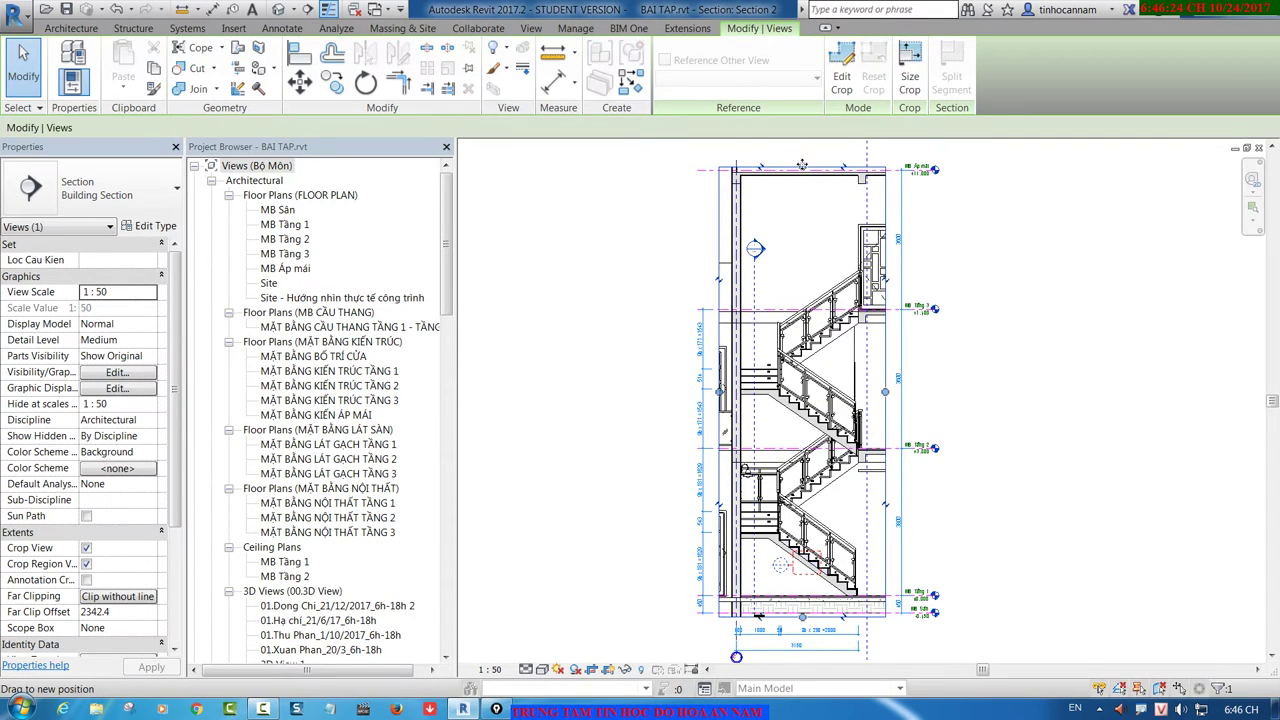
pyautogui.click(1022, 241)
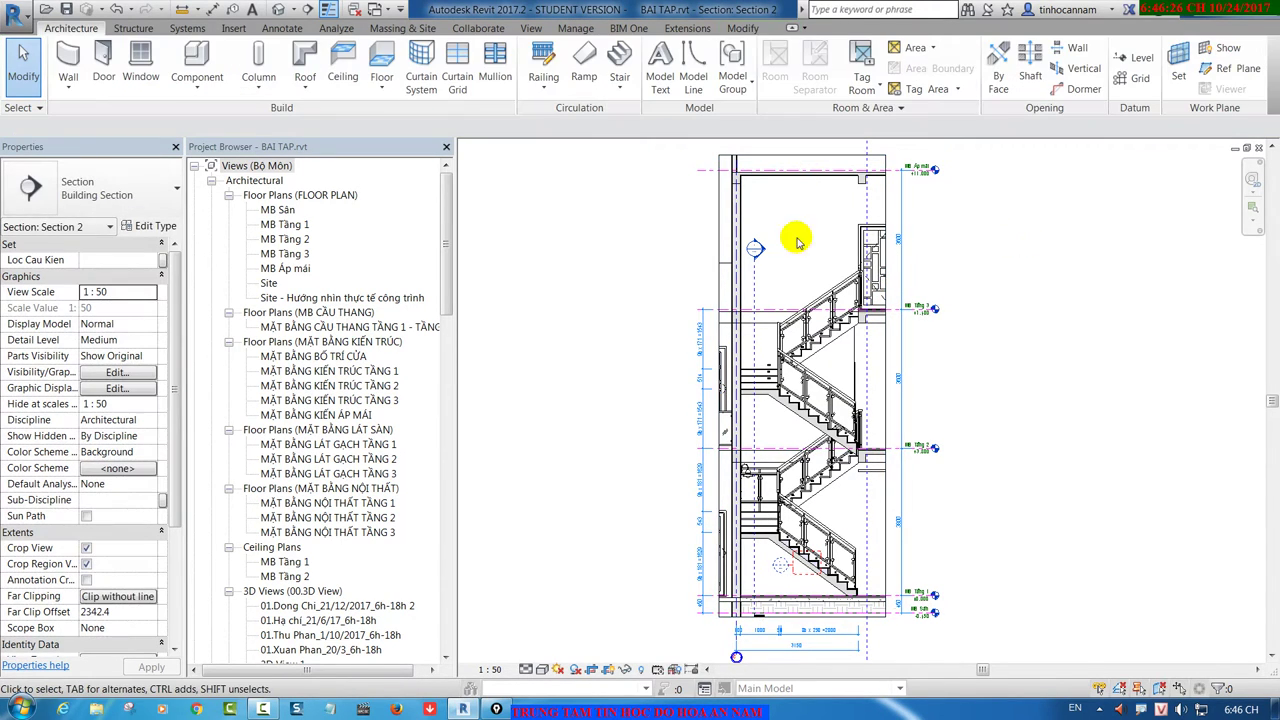
pyautogui.doubleClick(778, 180)
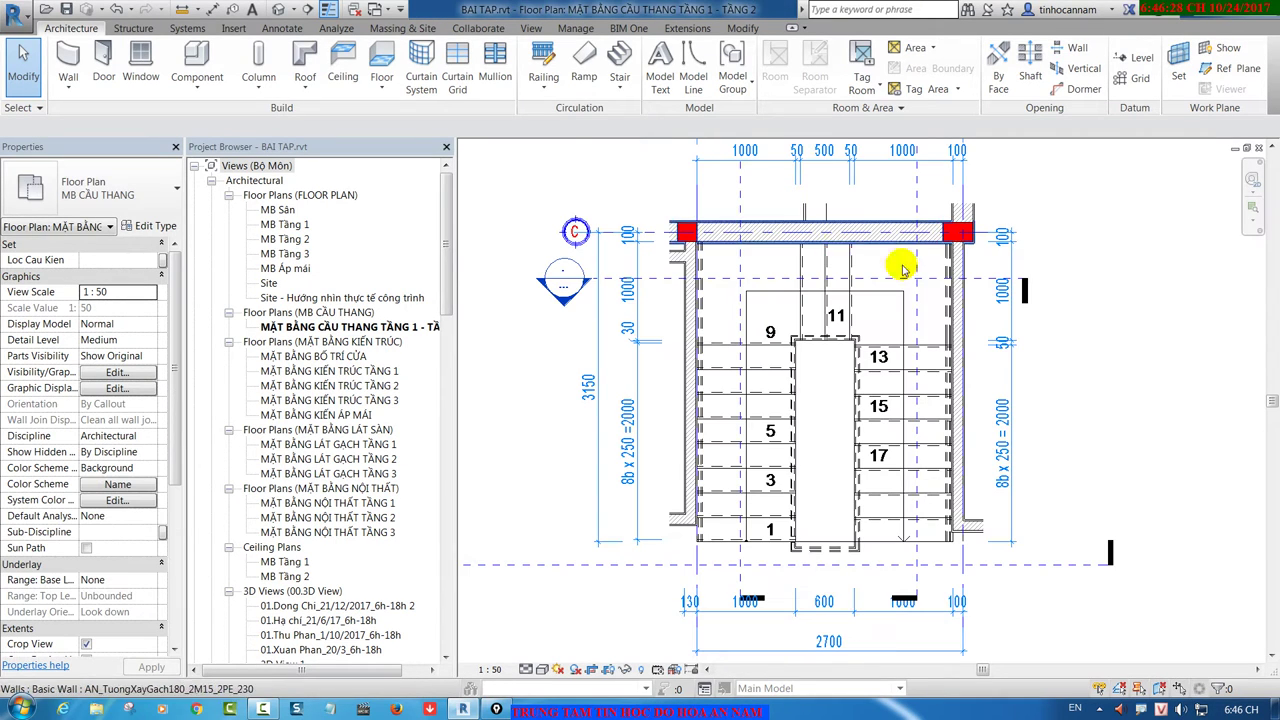
pyautogui.click(373, 9)
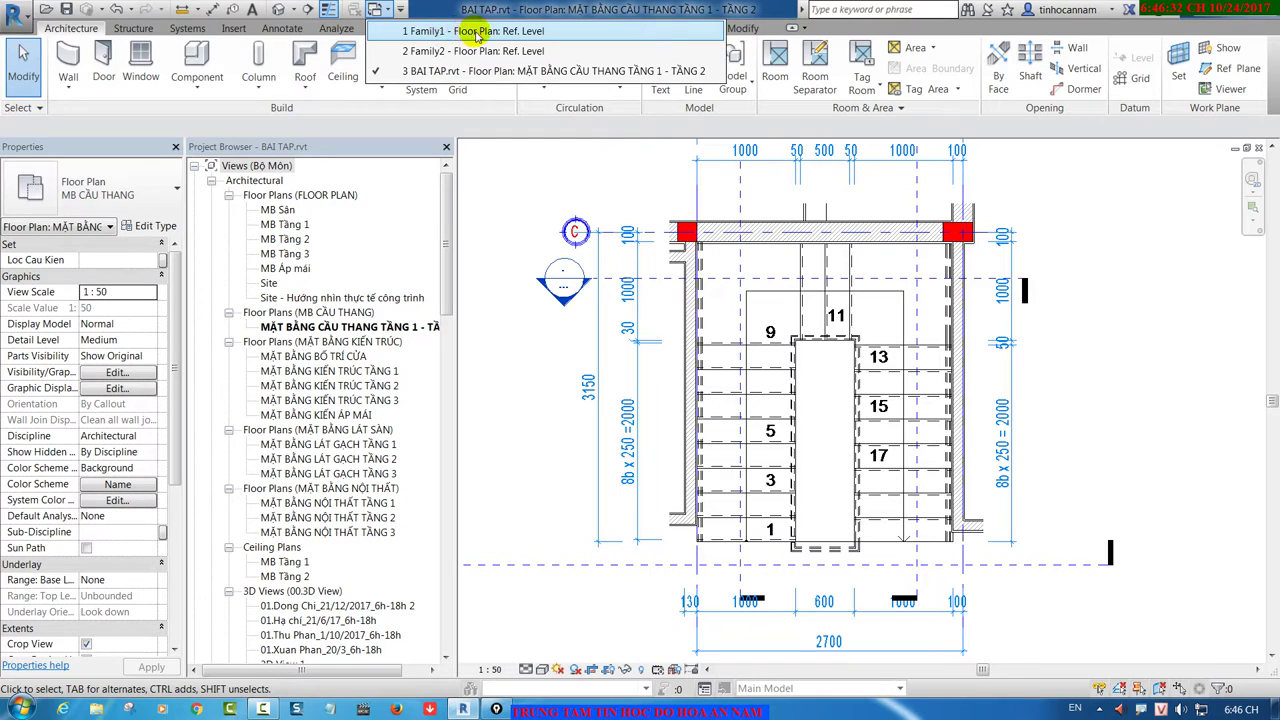
# Step: Switch via Family1 to Family2's Ref. Level plan and centre its crossing reference planes
pyautogui.click(512, 31)
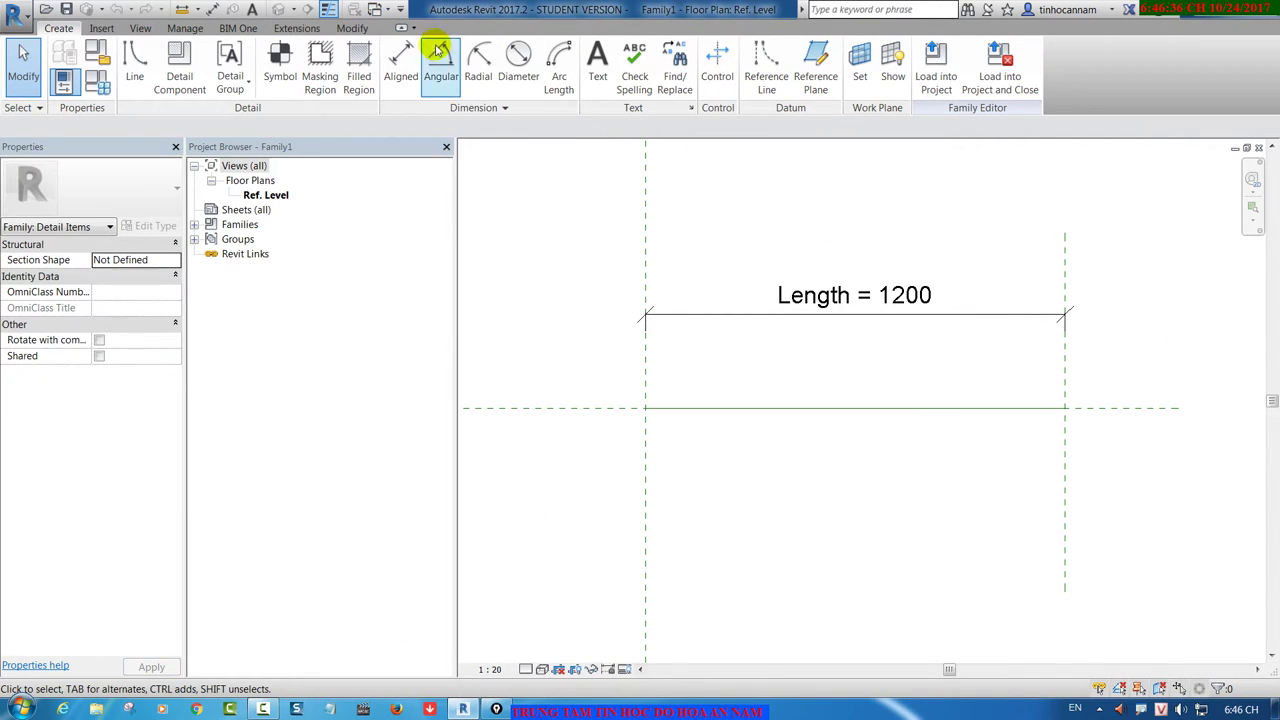
pyautogui.click(373, 9)
pyautogui.click(439, 51)
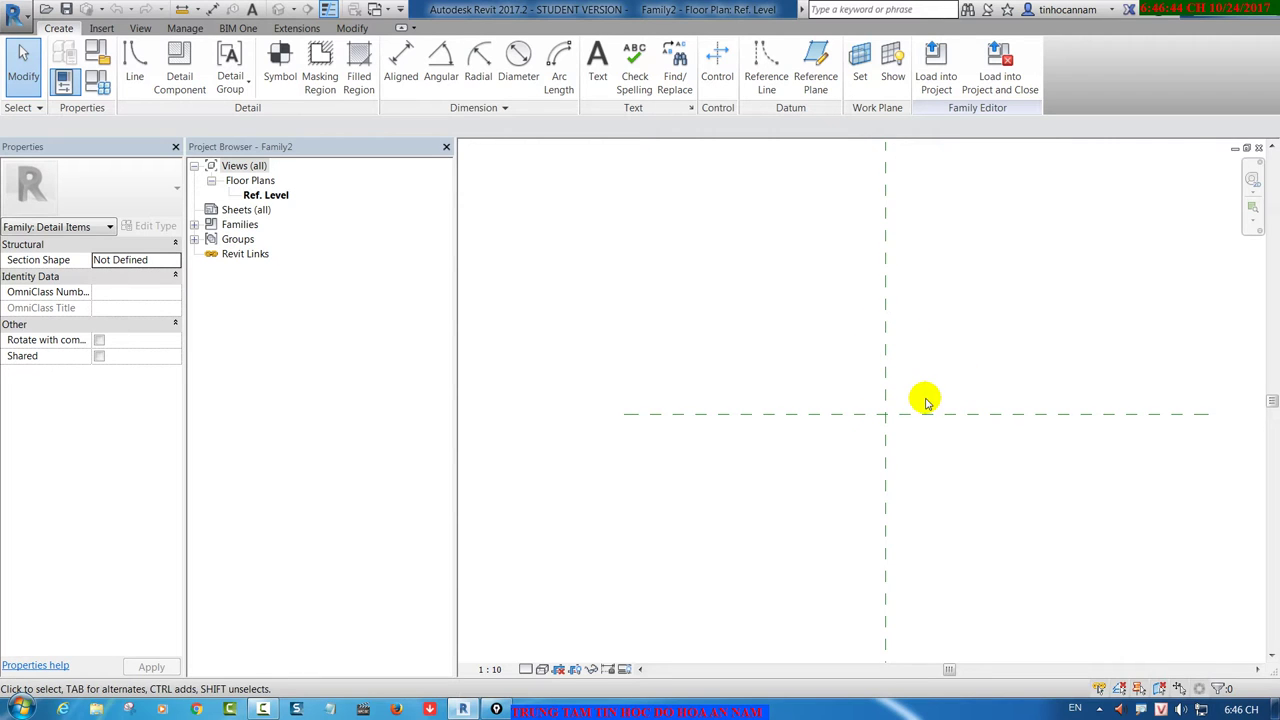
pyautogui.moveTo(921, 385); pyautogui.dragTo(862, 372, button='middle')
pyautogui.scroll(-1, 825, 367)
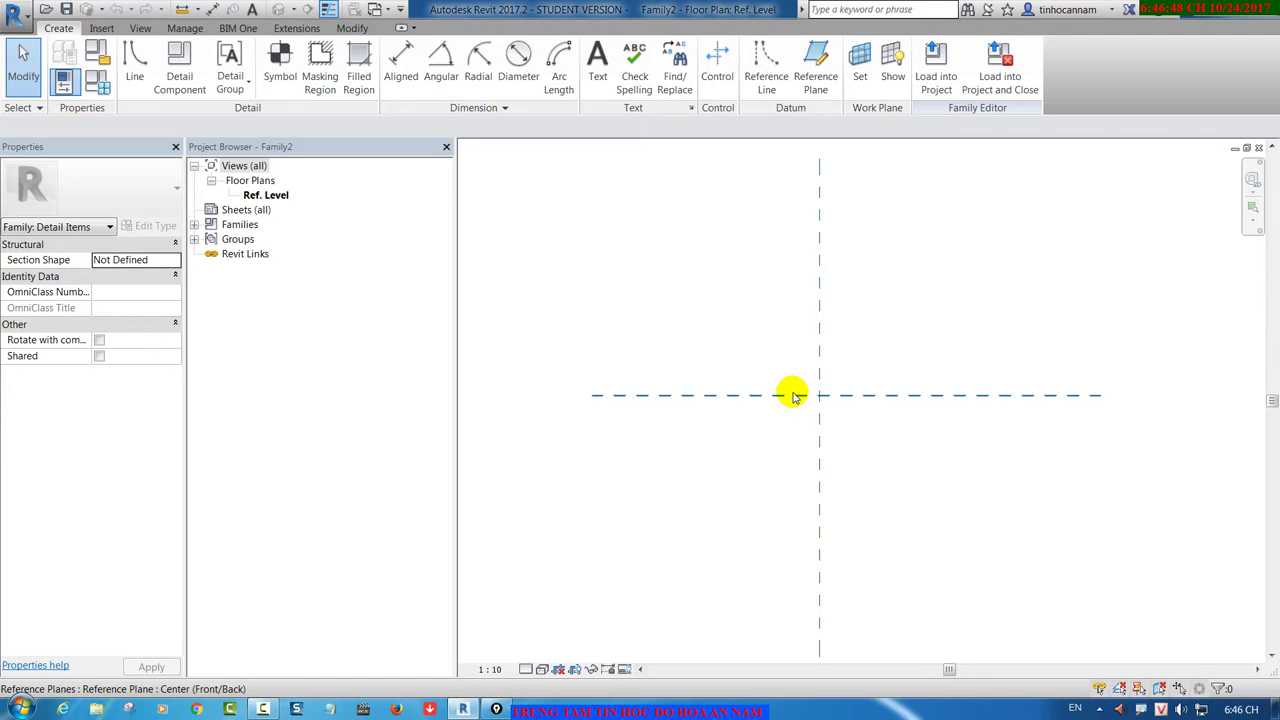
pyautogui.scroll(1, 808, 396)
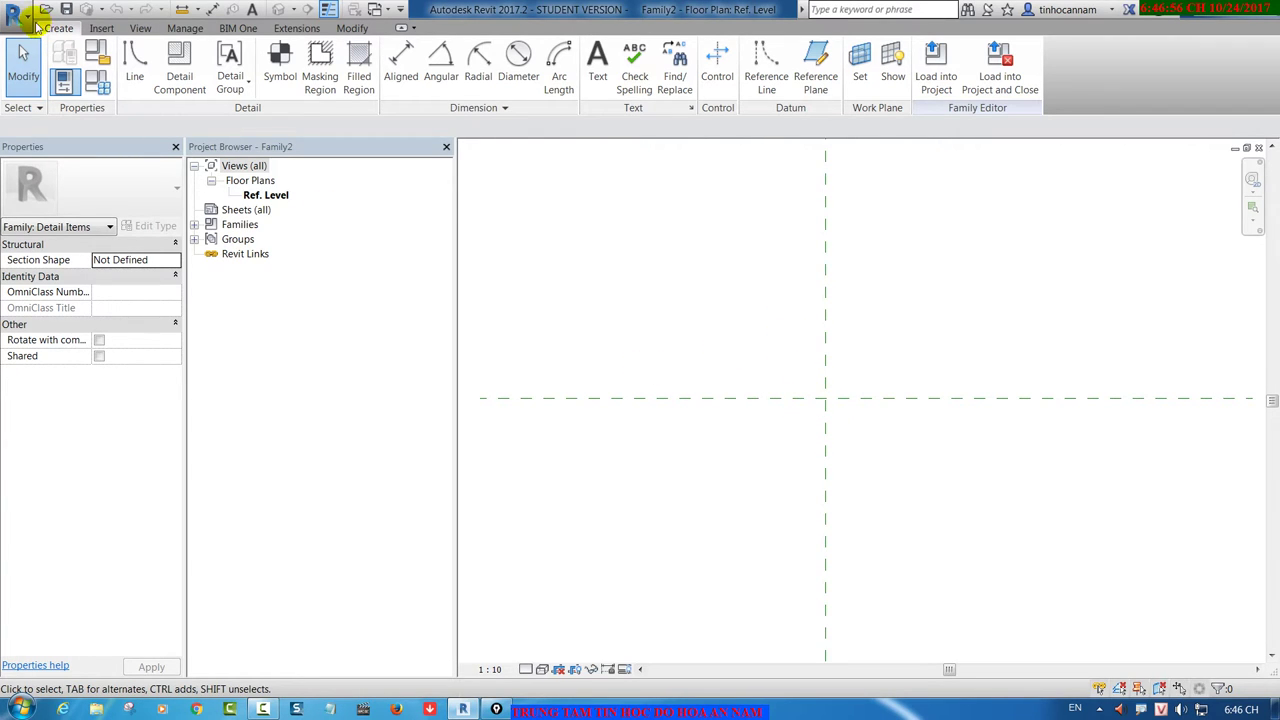
# Step: Draw a vertical shaft on the centre plane with half an arrowhead at its top
pyautogui.click(134, 55)
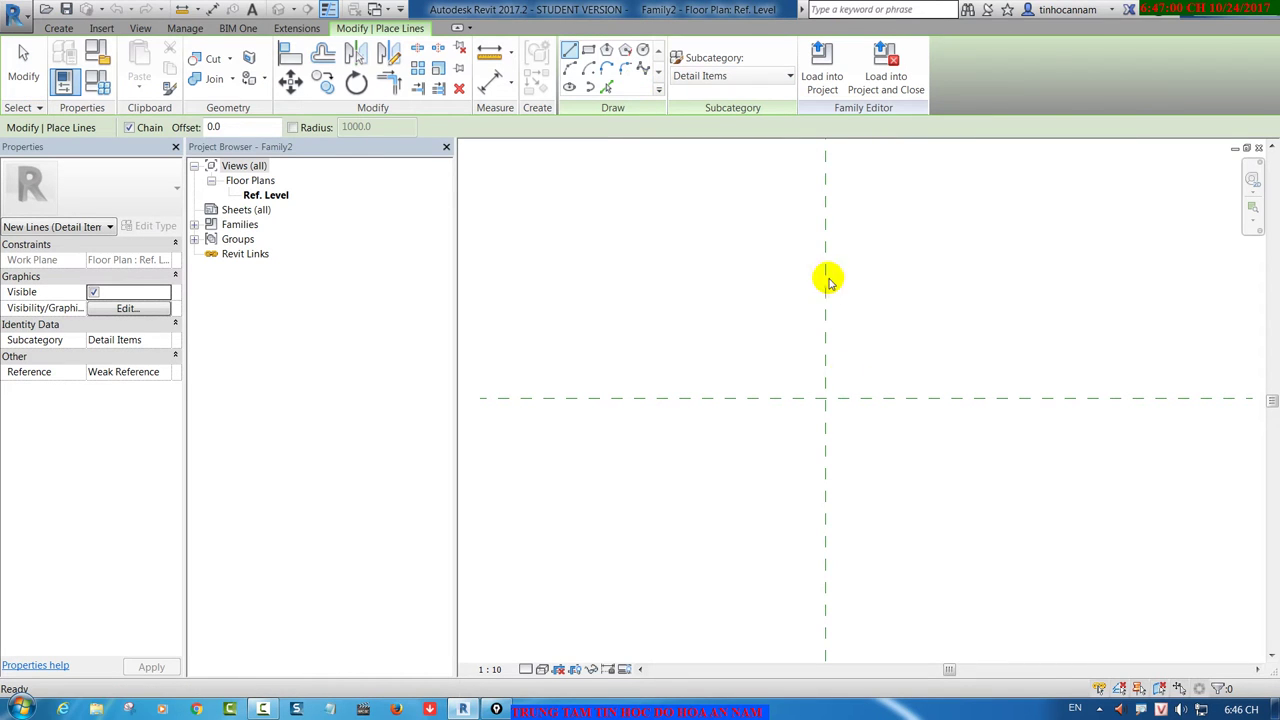
pyautogui.click(825, 497)
pyautogui.click(825, 232)
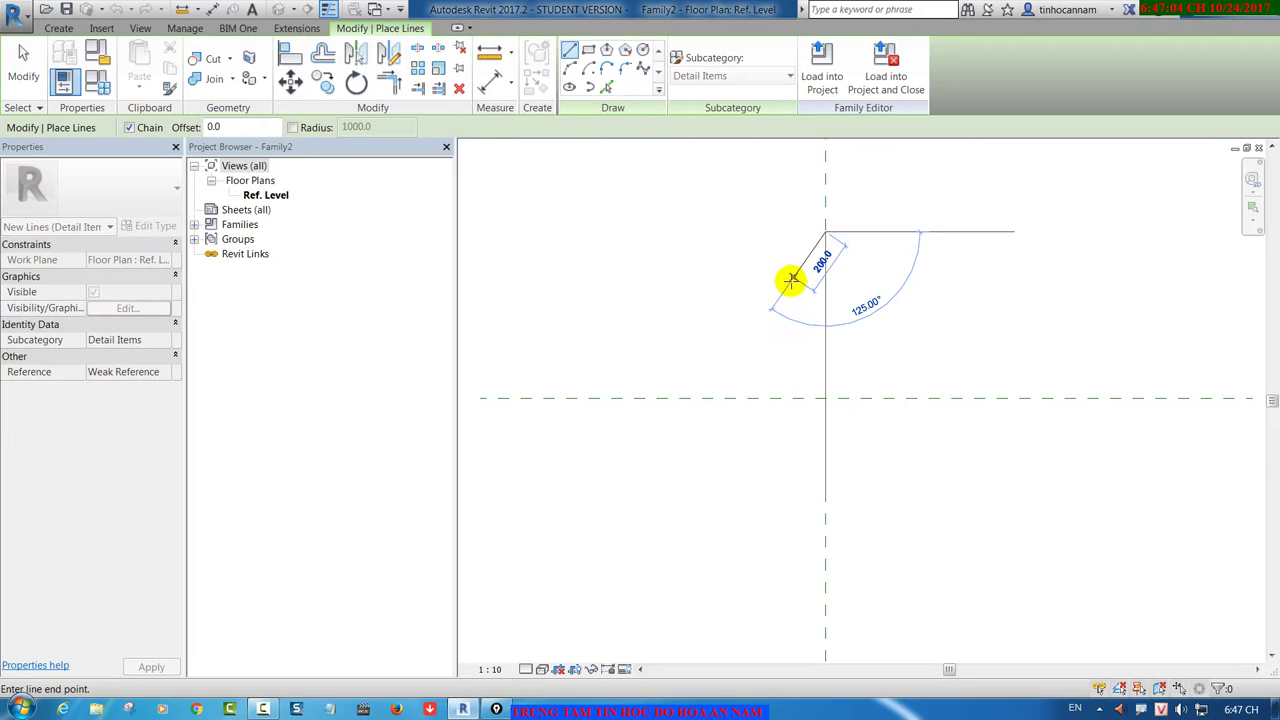
pyautogui.click(786, 297)
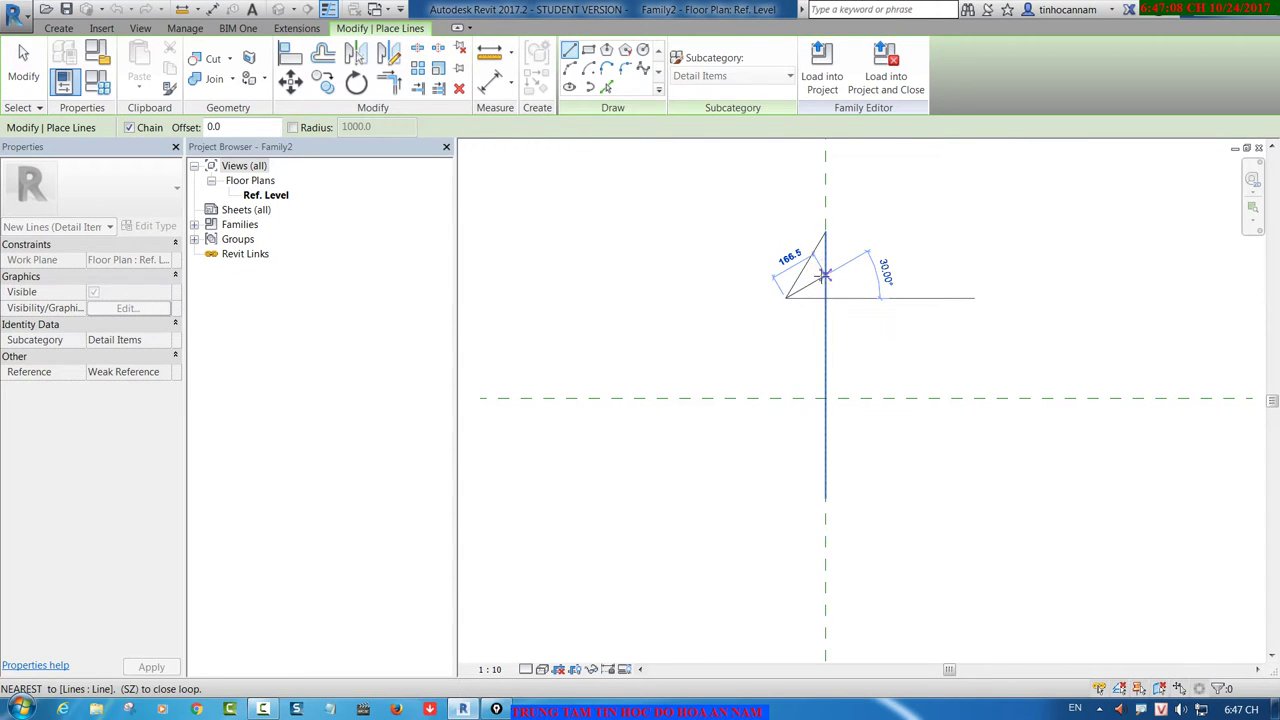
pyautogui.click(822, 273)
pyautogui.press('Escape')
pyautogui.press('Escape')
# Step: Mirror the half-arrowhead lines across the vertical centre plane
pyautogui.moveTo(726, 198); pyautogui.dragTo(918, 570)
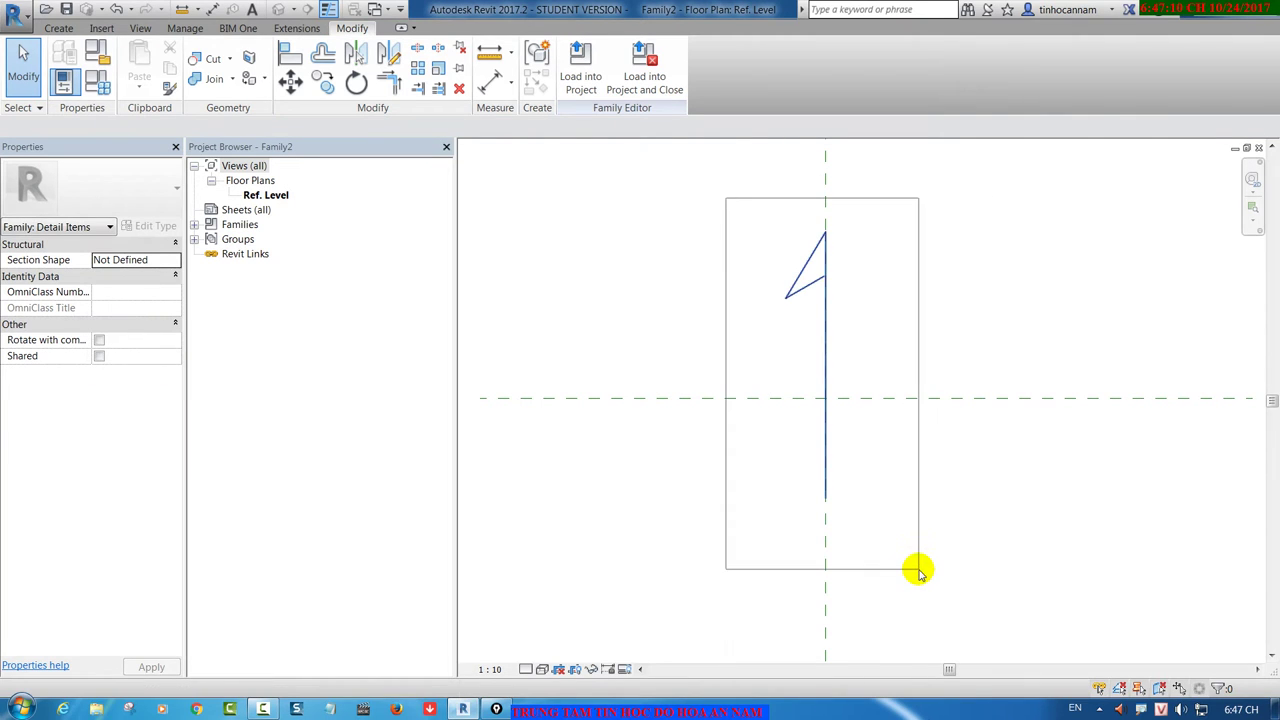
pyautogui.press('Delete')
pyautogui.moveTo(801, 333); pyautogui.dragTo(750, 210)
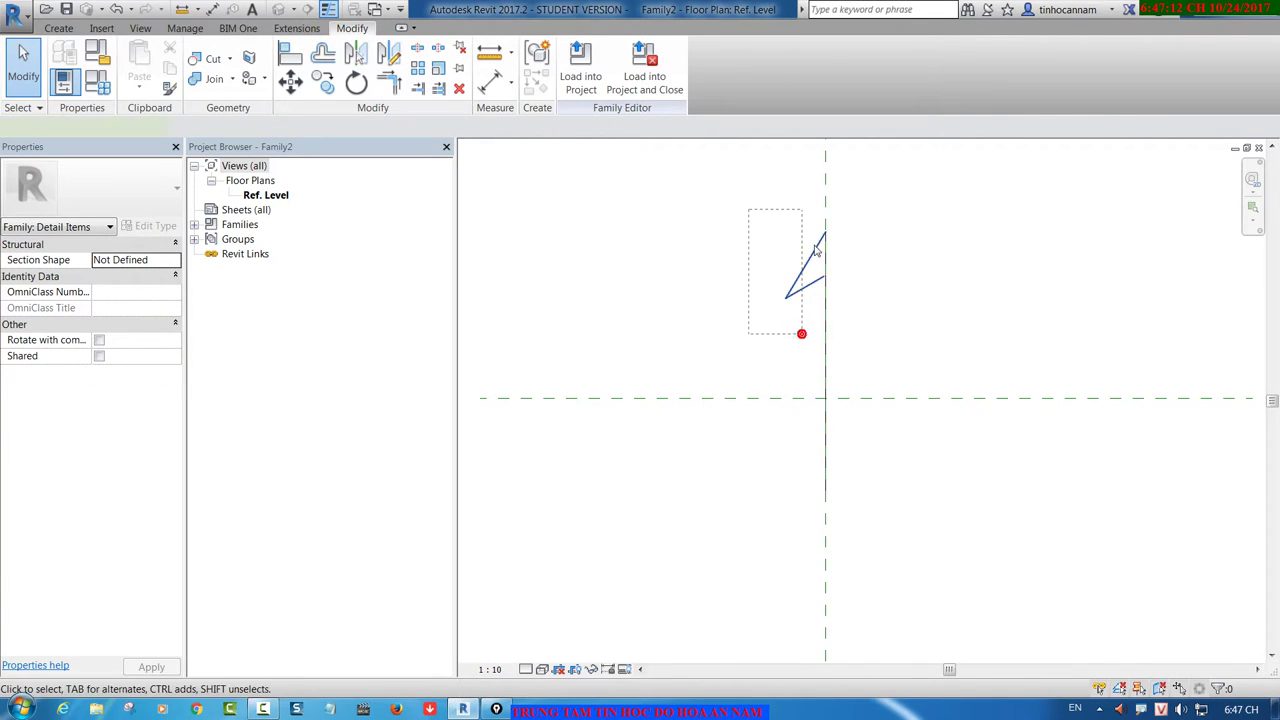
pyautogui.moveTo(816, 250); pyautogui.dragTo(826, 271)
pyautogui.press('m')
pyautogui.press('m')
pyautogui.click(826, 268)
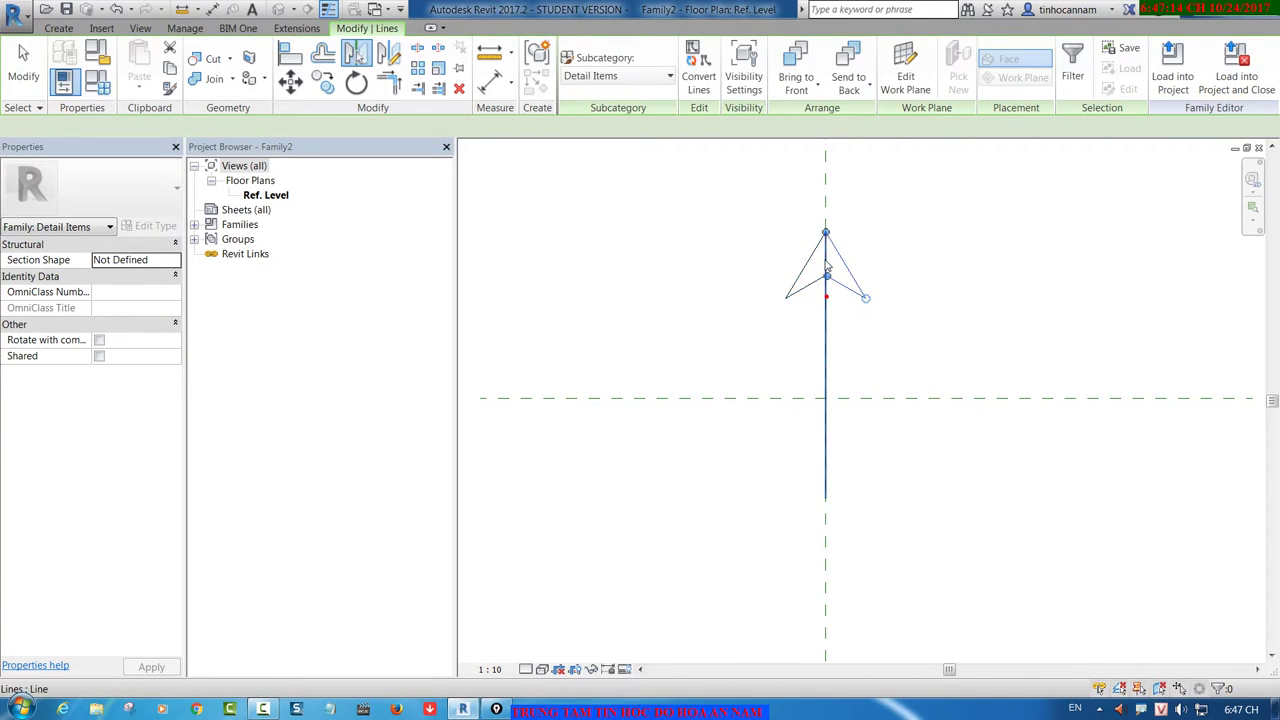
pyautogui.press('Escape')
# Step: Trim the arrowhead's inner edges into a clean corner
pyautogui.scroll(3, 823, 289)
pyautogui.scroll(1, 823, 289)
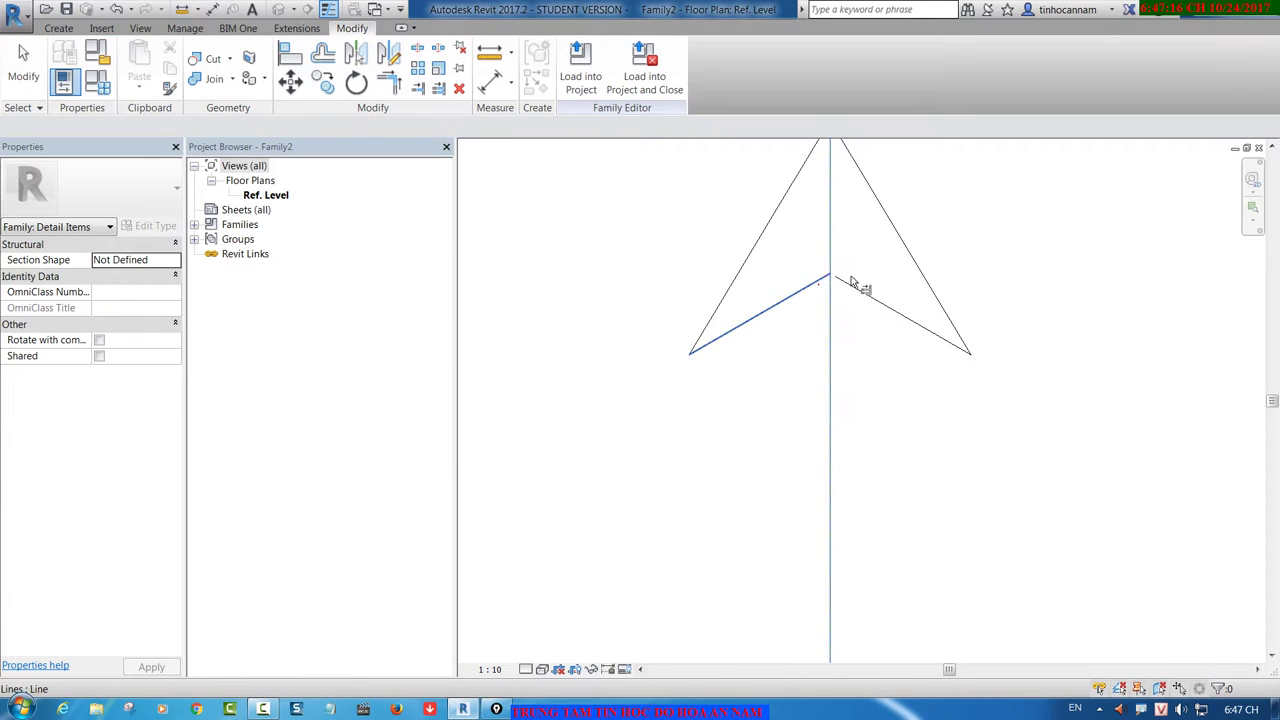
pyautogui.click(837, 279)
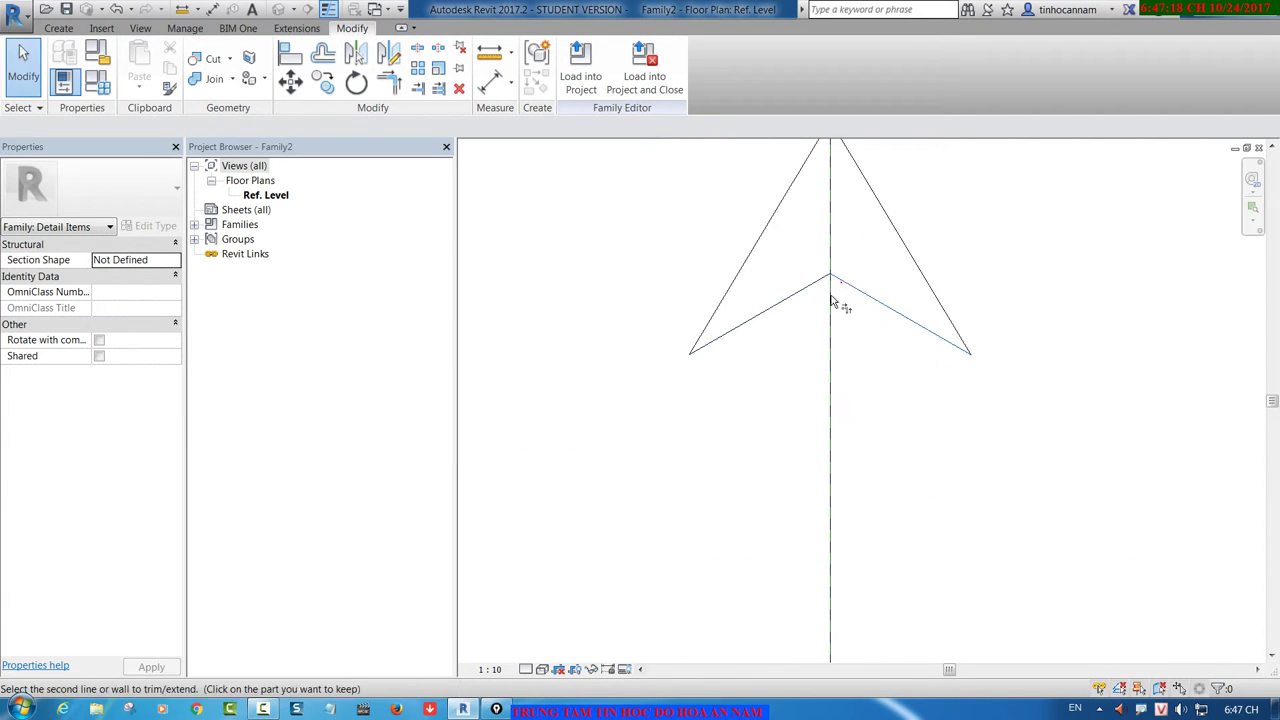
pyautogui.click(830, 300)
pyautogui.scroll(-2, 837, 297)
pyautogui.moveTo(843, 300); pyautogui.dragTo(838, 433, button='middle')
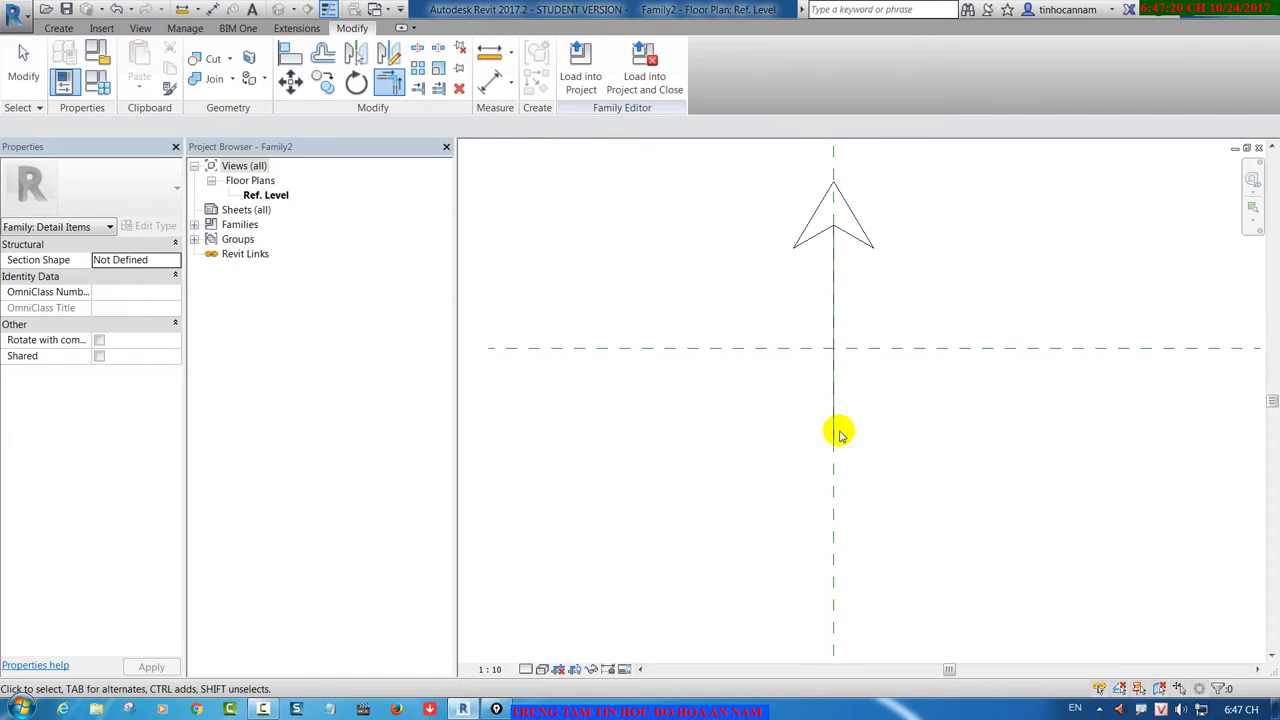
# Step: Draw half of the notched tail below the shaft, closing on the centre axis
pyautogui.click(76, 29)
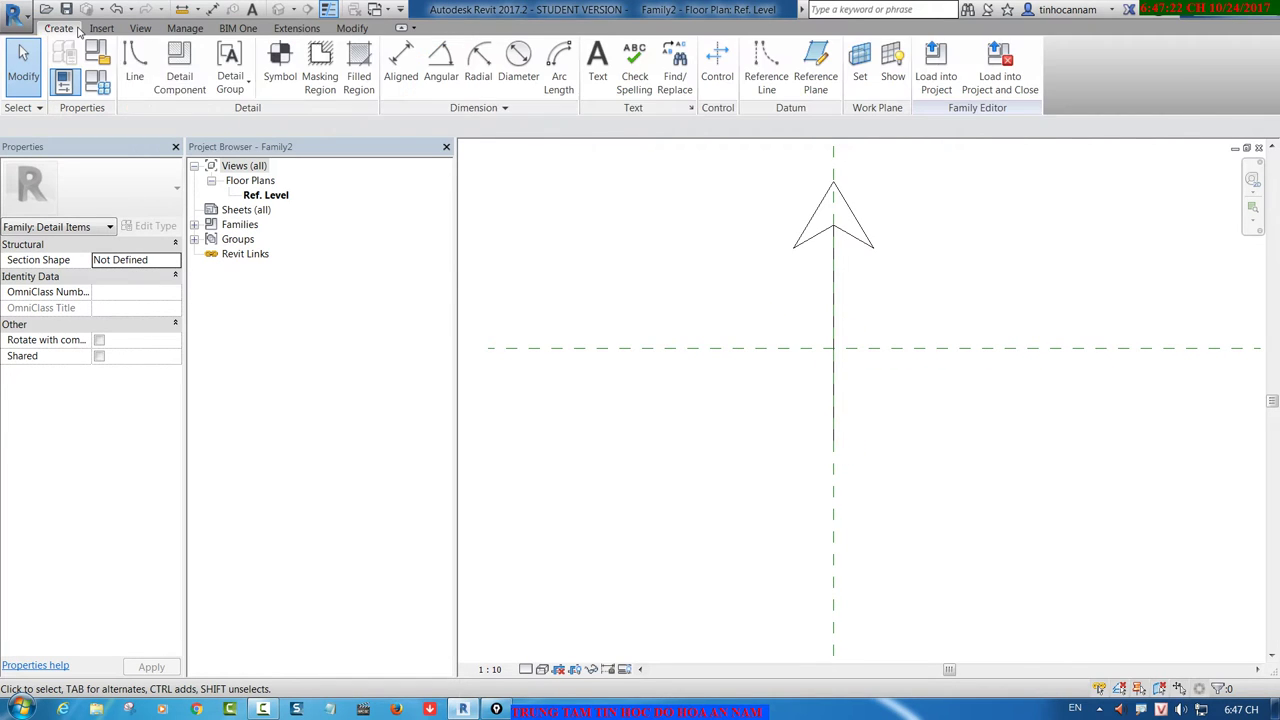
pyautogui.click(134, 62)
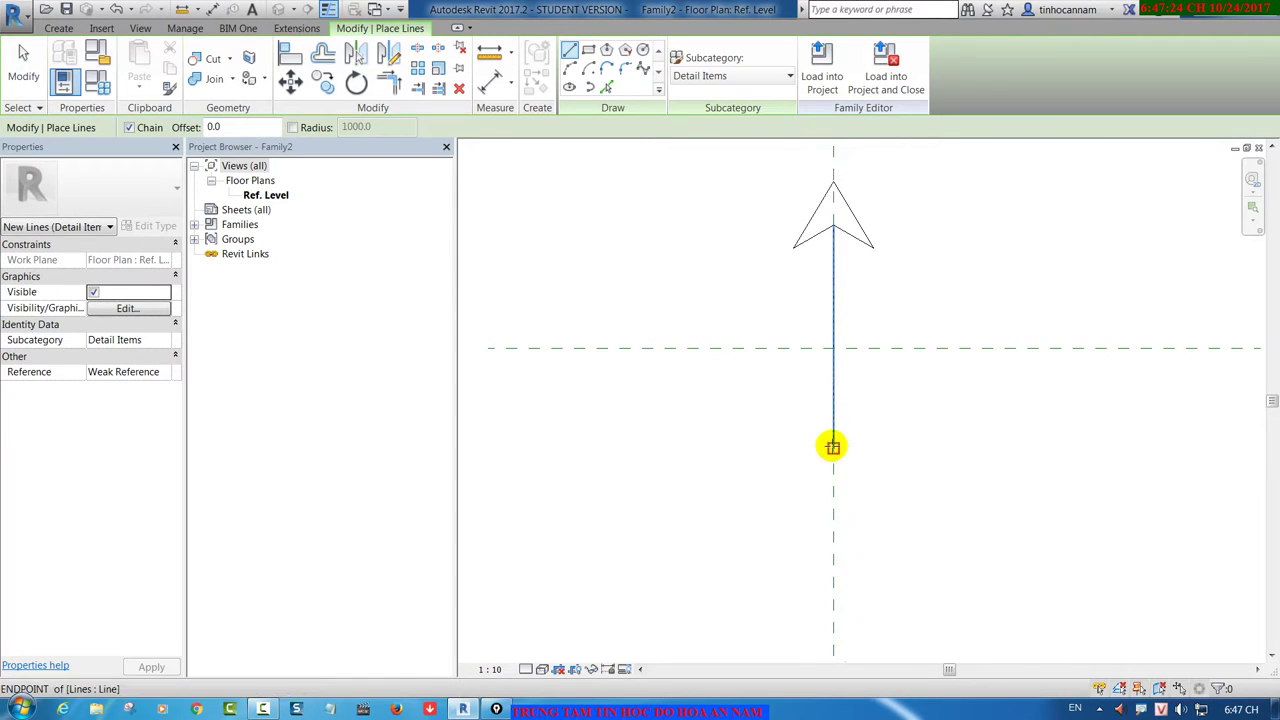
pyautogui.click(833, 447)
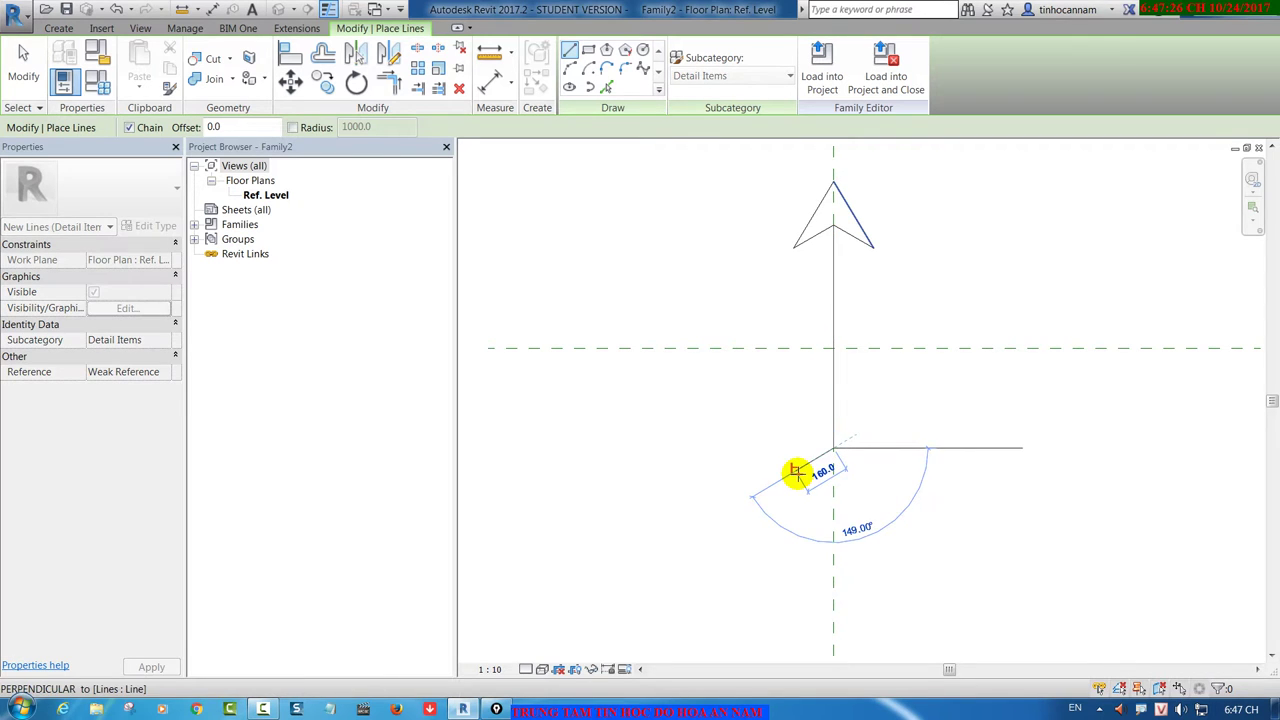
pyautogui.click(797, 471)
pyautogui.click(797, 620)
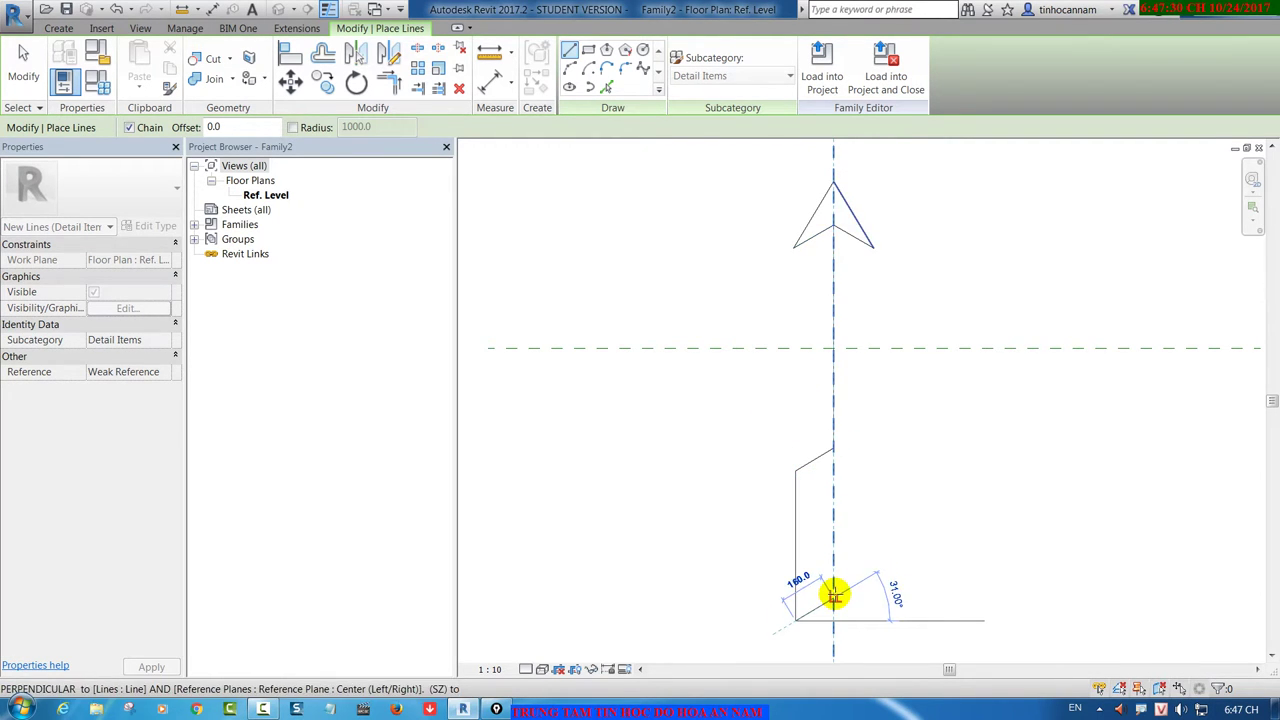
pyautogui.click(834, 600)
pyautogui.press('Escape')
pyautogui.press('Escape')
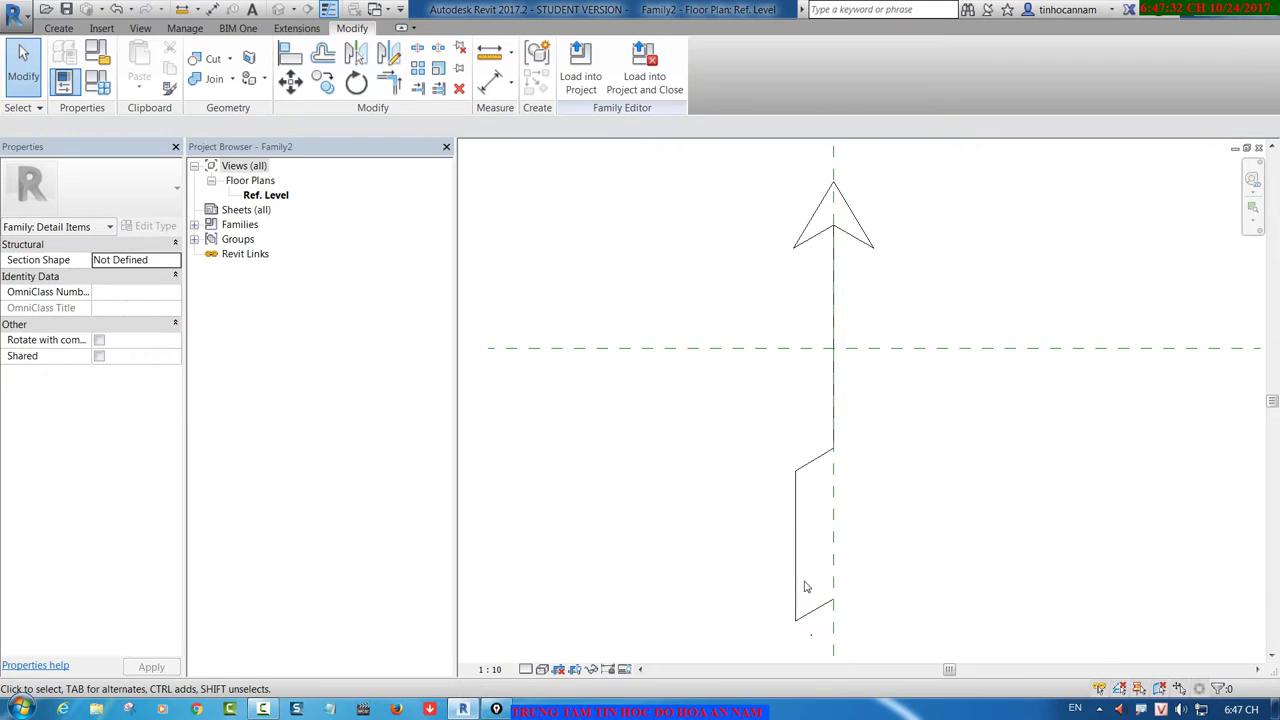
# Step: Mirror the half tail across the centre plane to complete it
pyautogui.moveTo(811, 635); pyautogui.dragTo(761, 420)
pyautogui.press('m')
pyautogui.press('m')
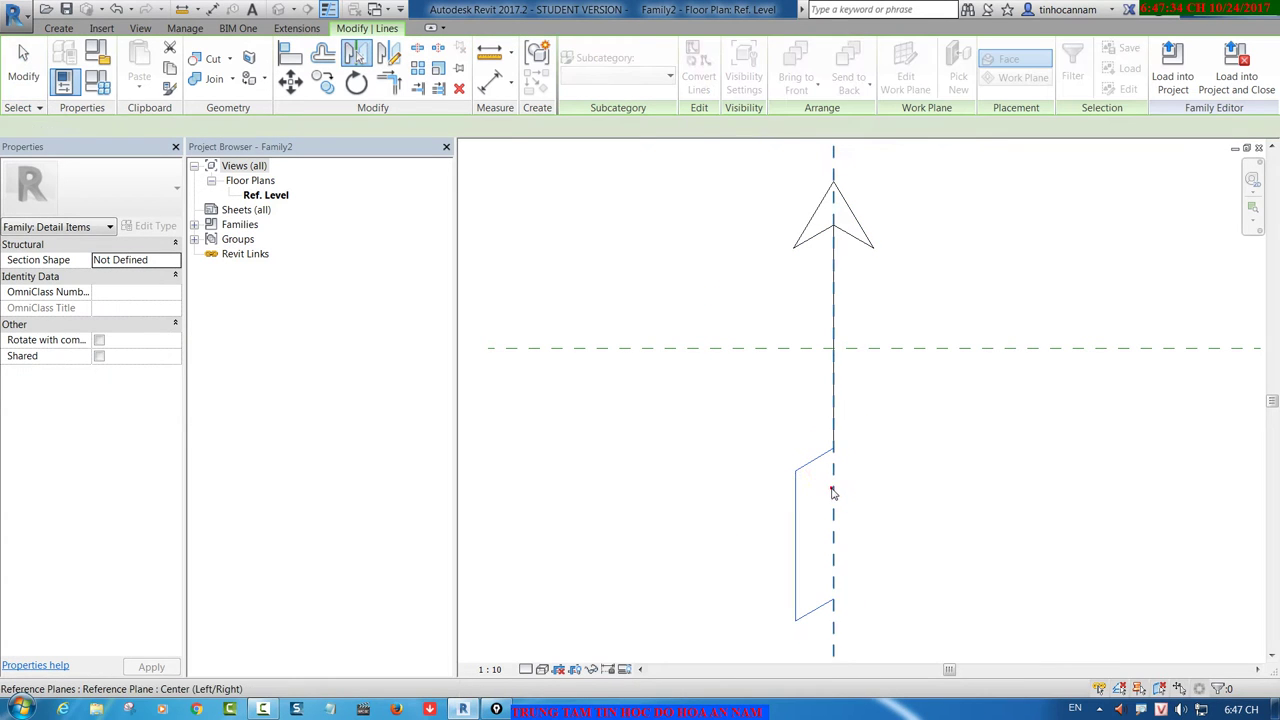
pyautogui.click(833, 491)
pyautogui.click(772, 468)
pyautogui.scroll(-2, 885, 453)
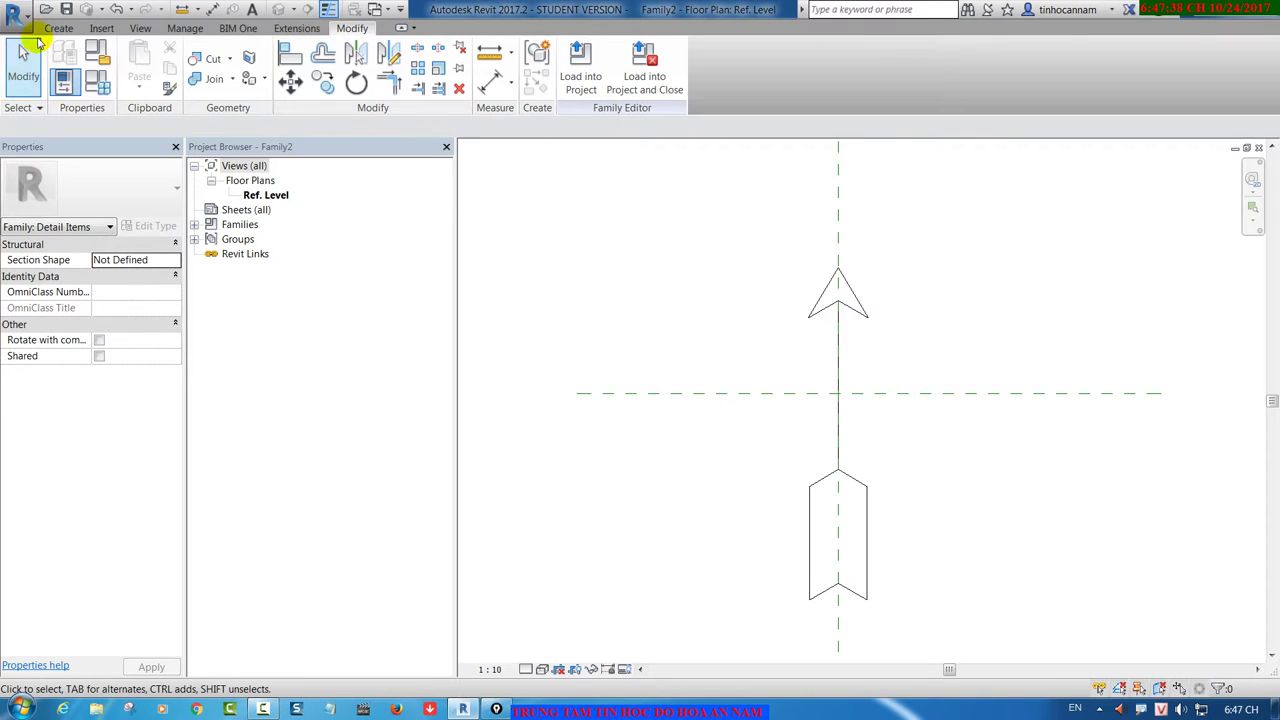
# Step: Fill the arrowhead with a Solid Fill - Black filled region picked from its lines
pyautogui.click(58, 27)
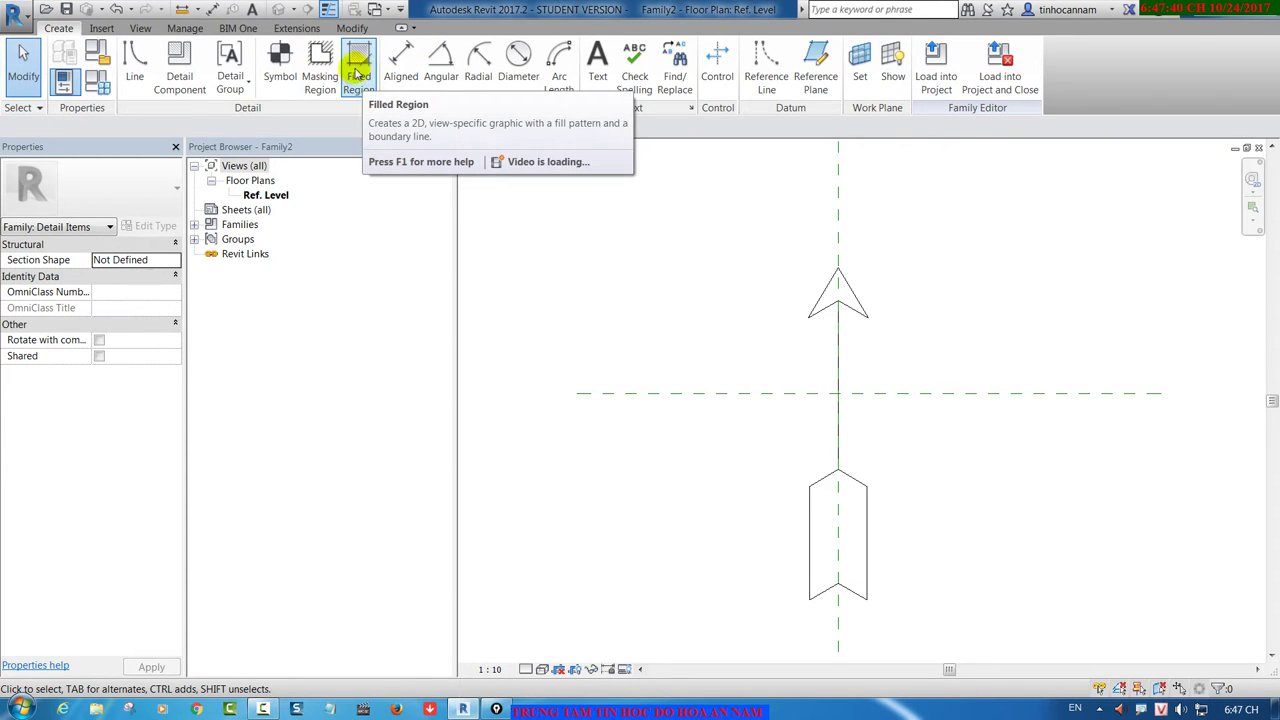
pyautogui.click(359, 66)
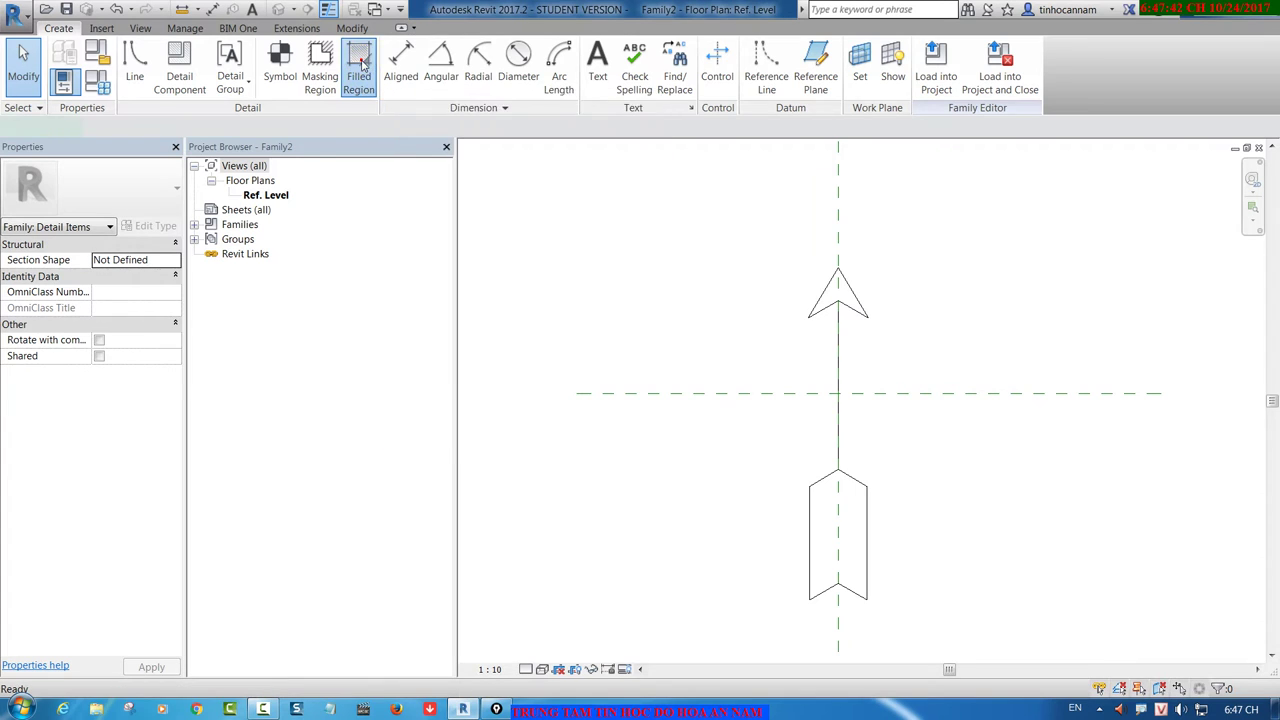
pyautogui.click(643, 87)
pyautogui.scroll(1, 1031, 431)
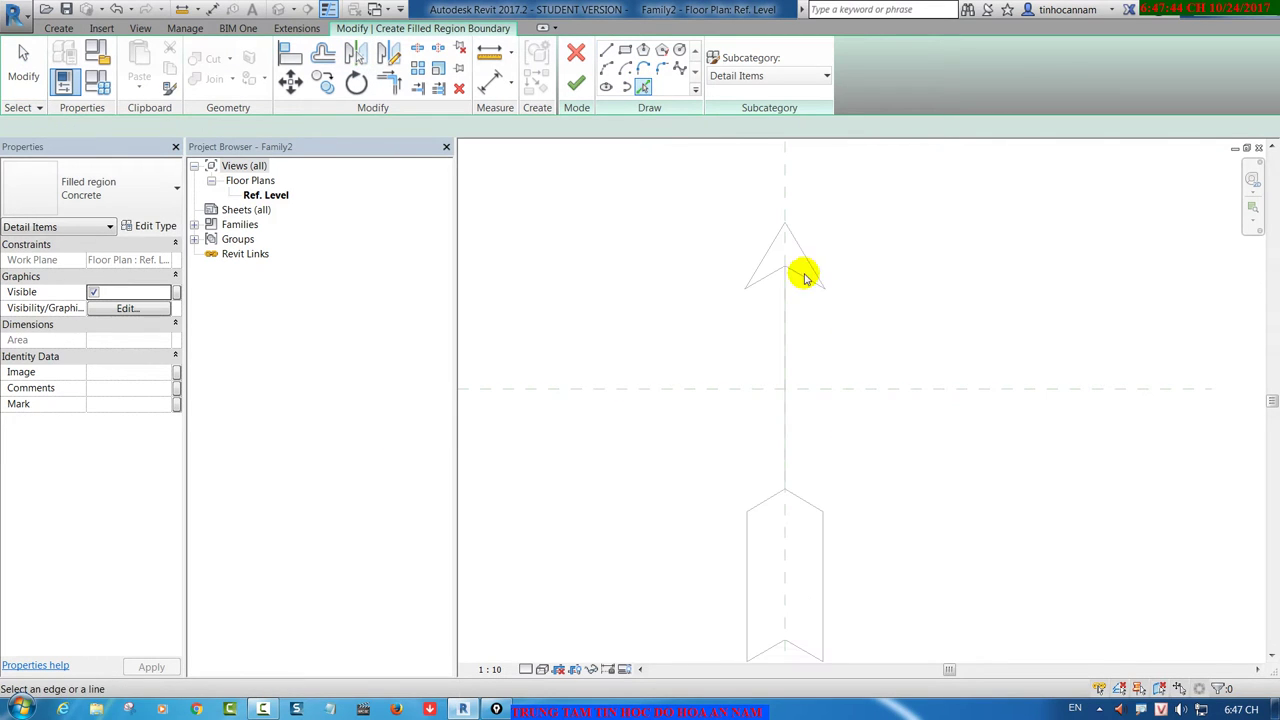
pyautogui.click(782, 272)
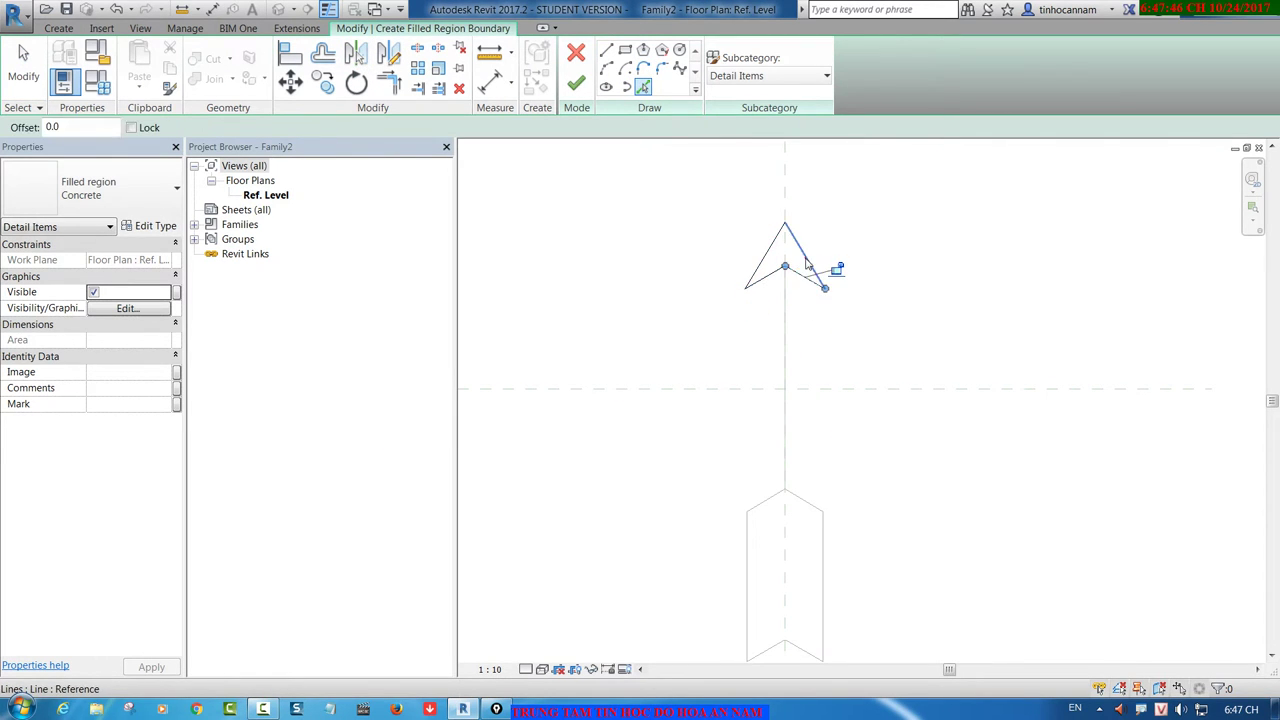
pyautogui.click(140, 188)
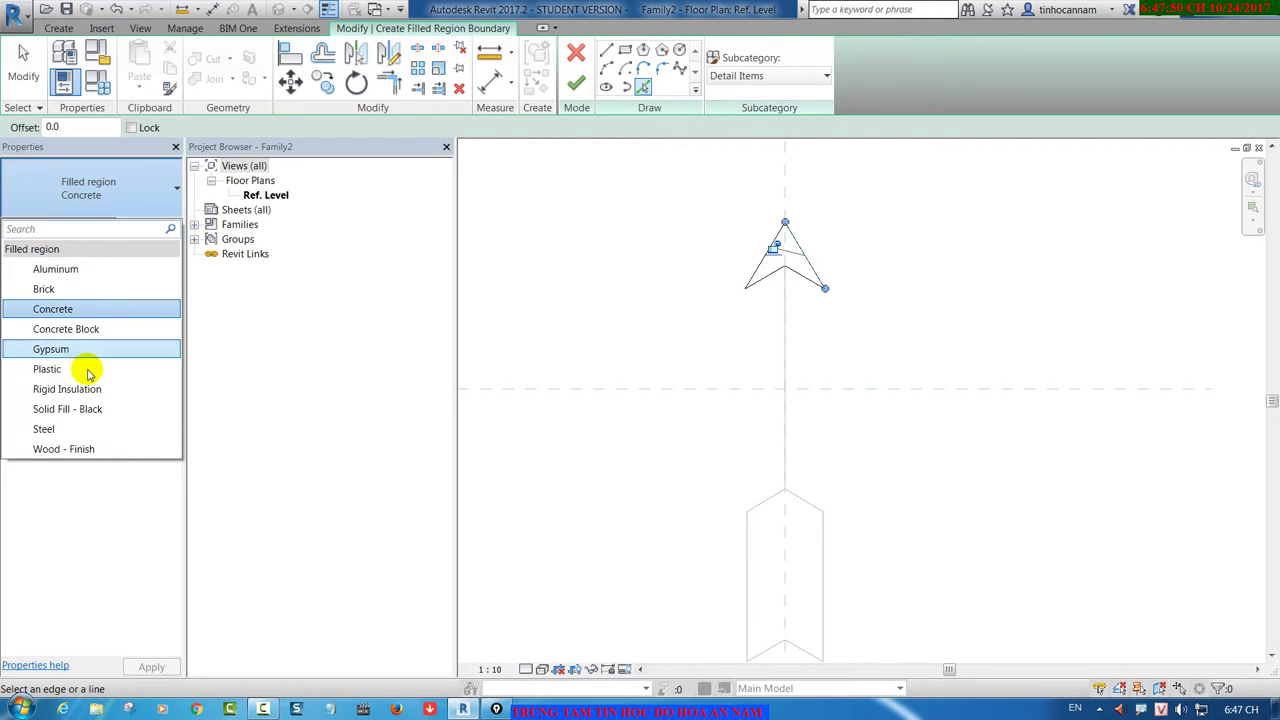
pyautogui.click(80, 408)
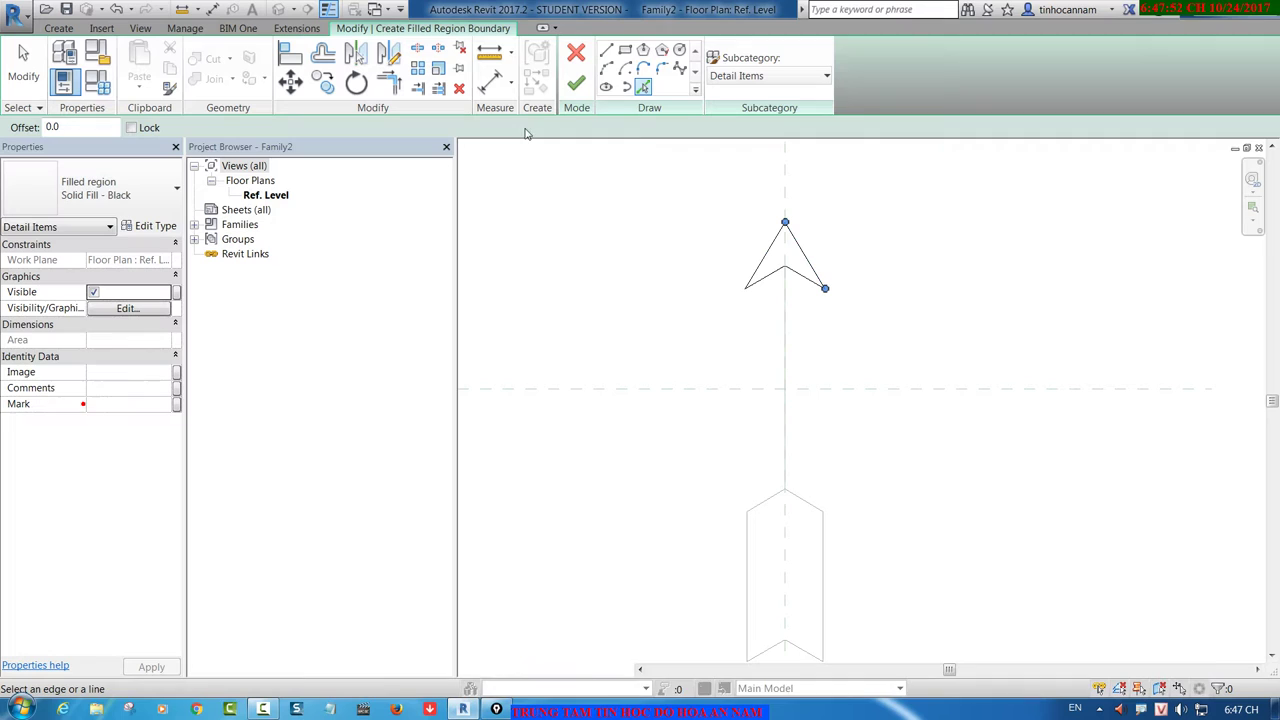
pyautogui.click(576, 84)
pyautogui.press('Escape')
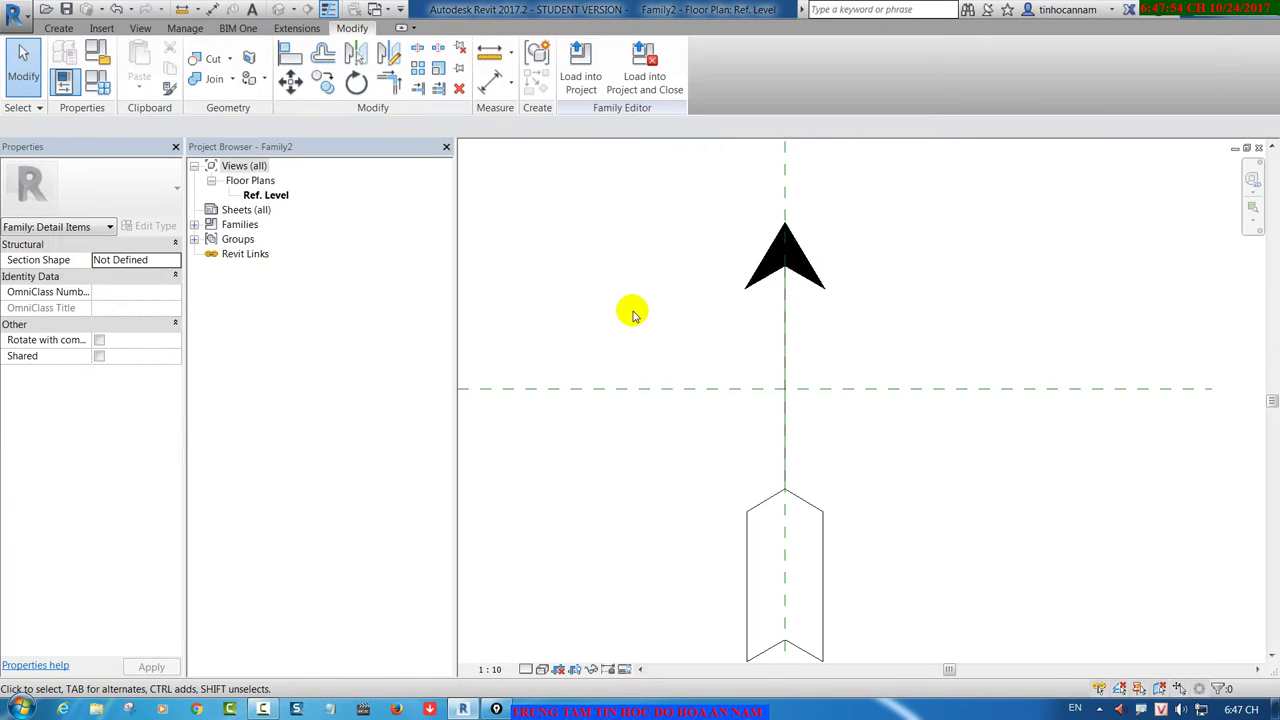
# Step: Fill the notched tail chevron with a solid black filled region picked from its edges
pyautogui.moveTo(693, 371); pyautogui.dragTo(694, 337, button='middle')
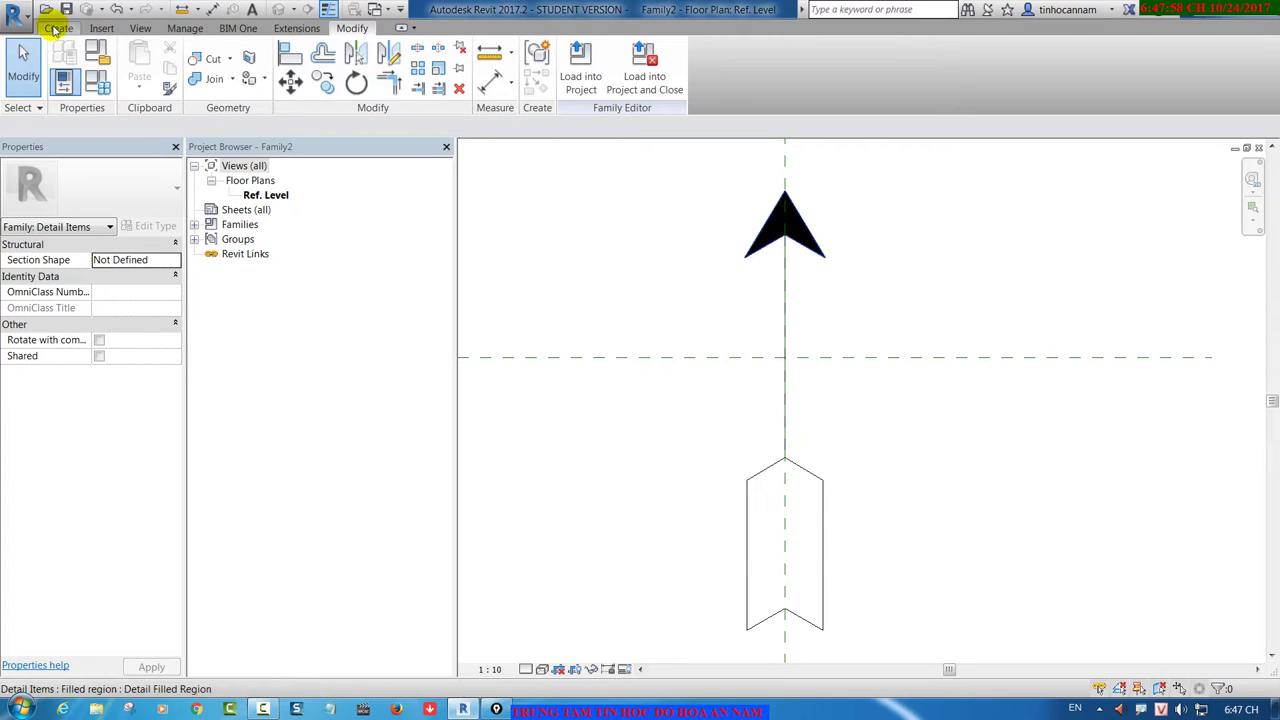
pyautogui.click(57, 28)
pyautogui.click(130, 55)
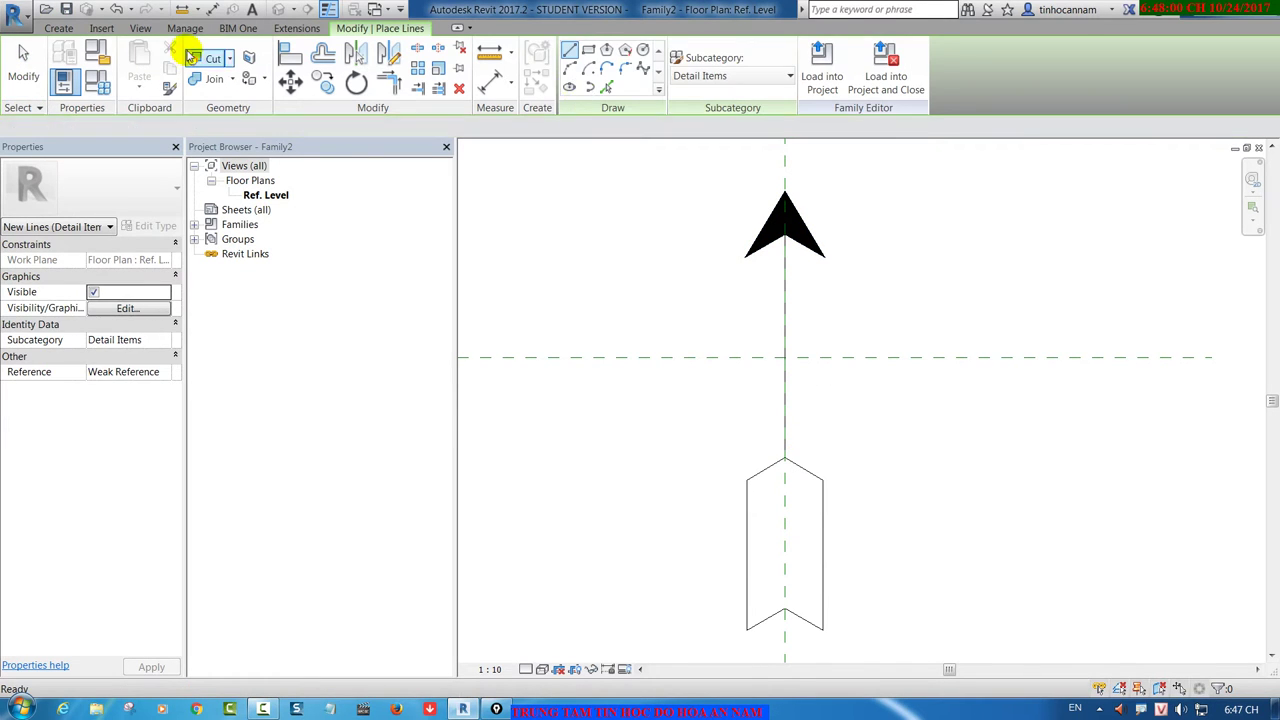
pyautogui.press('Escape')
pyautogui.click(60, 30)
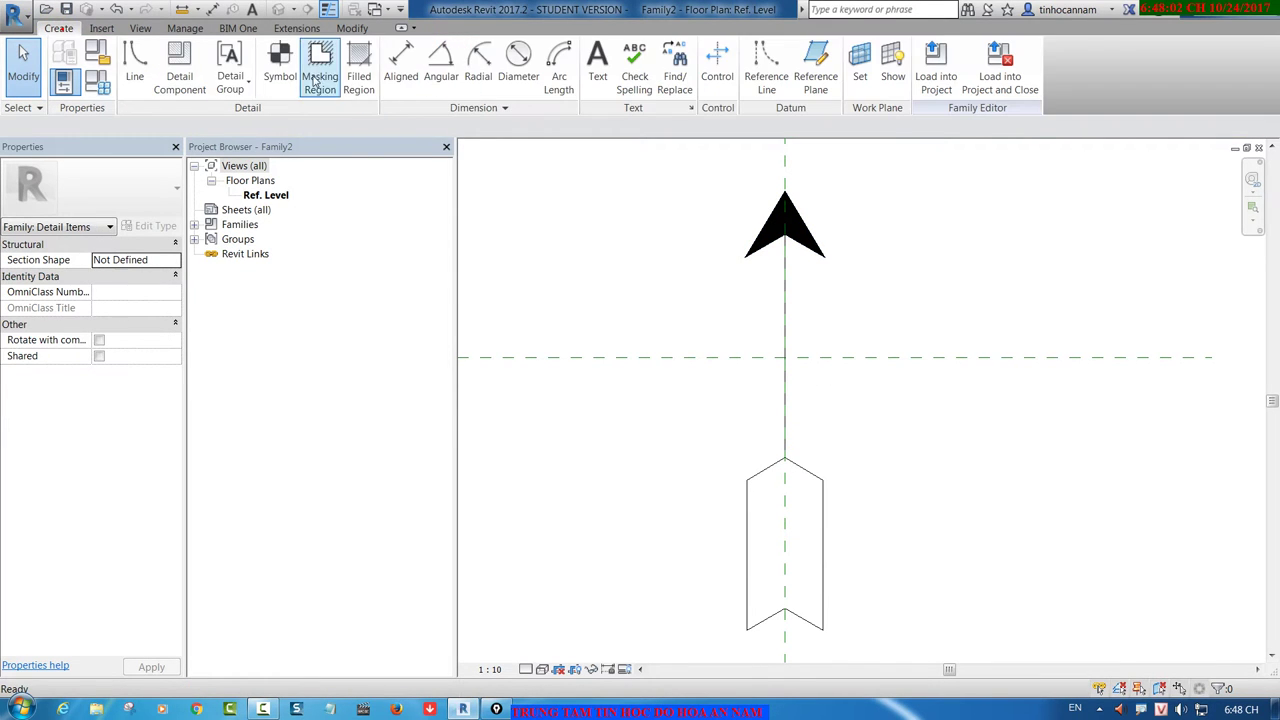
pyautogui.click(355, 60)
pyautogui.click(640, 89)
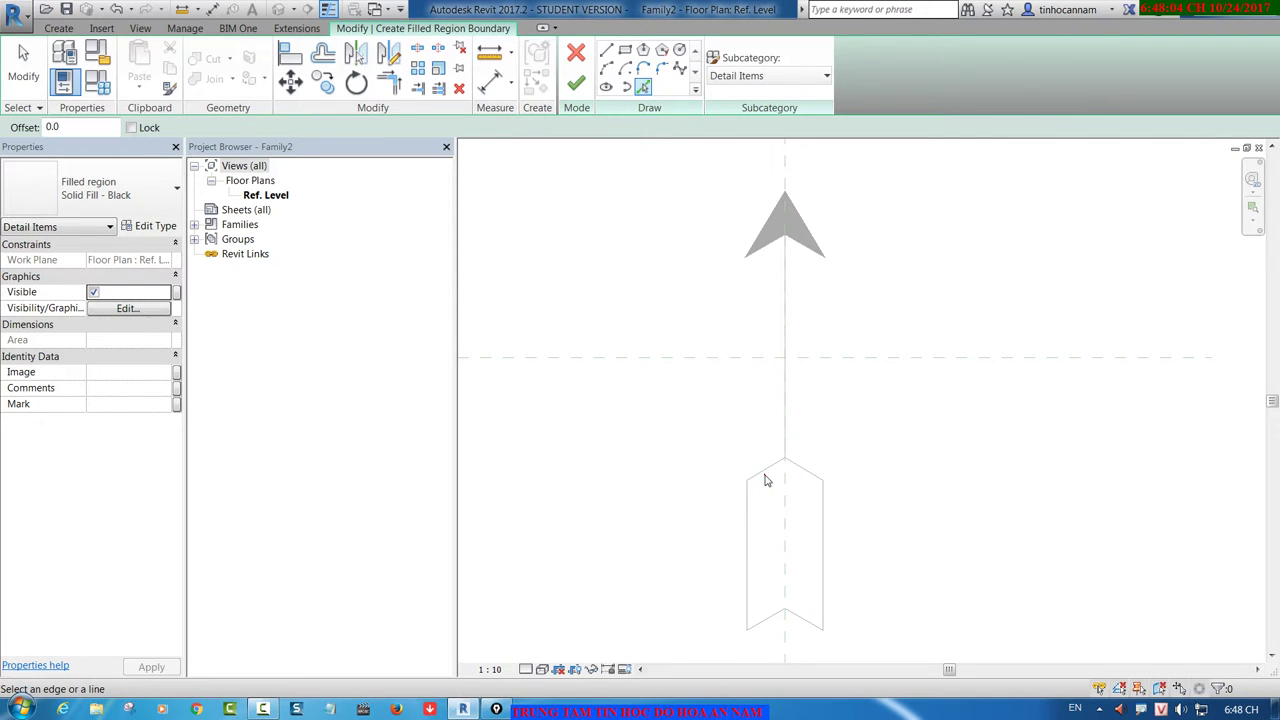
pyautogui.click(824, 502)
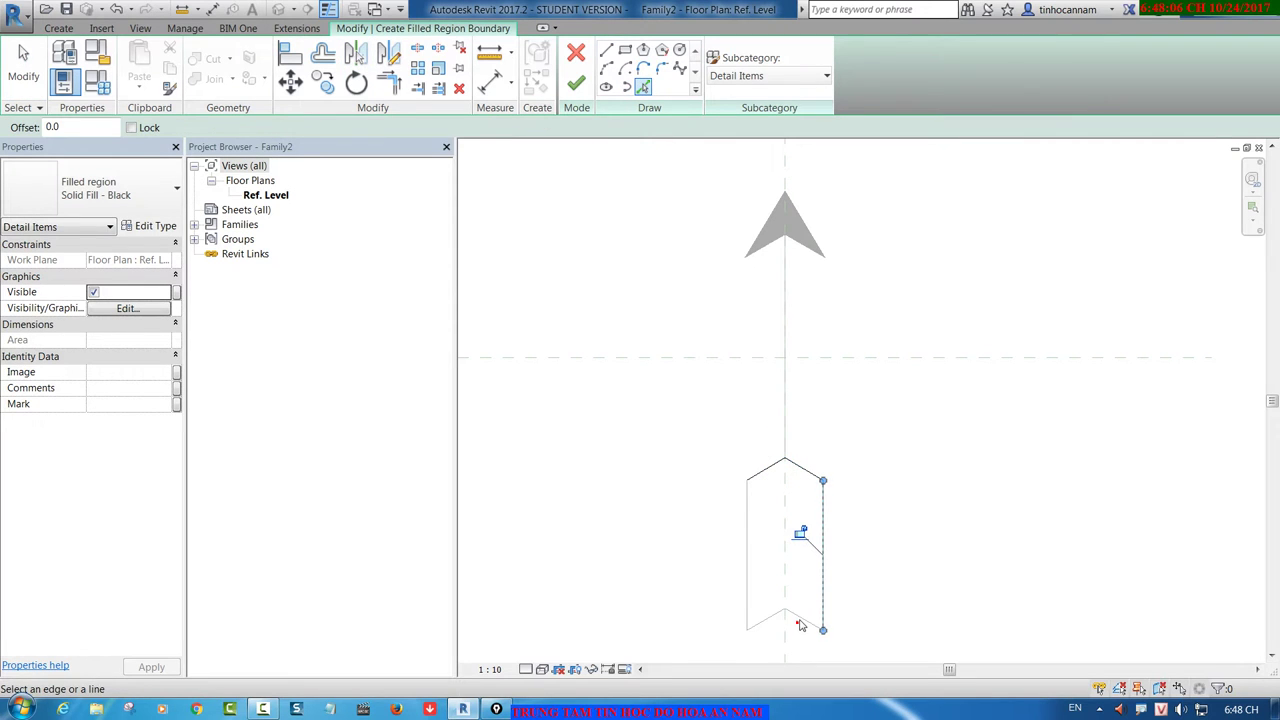
pyautogui.click(800, 621)
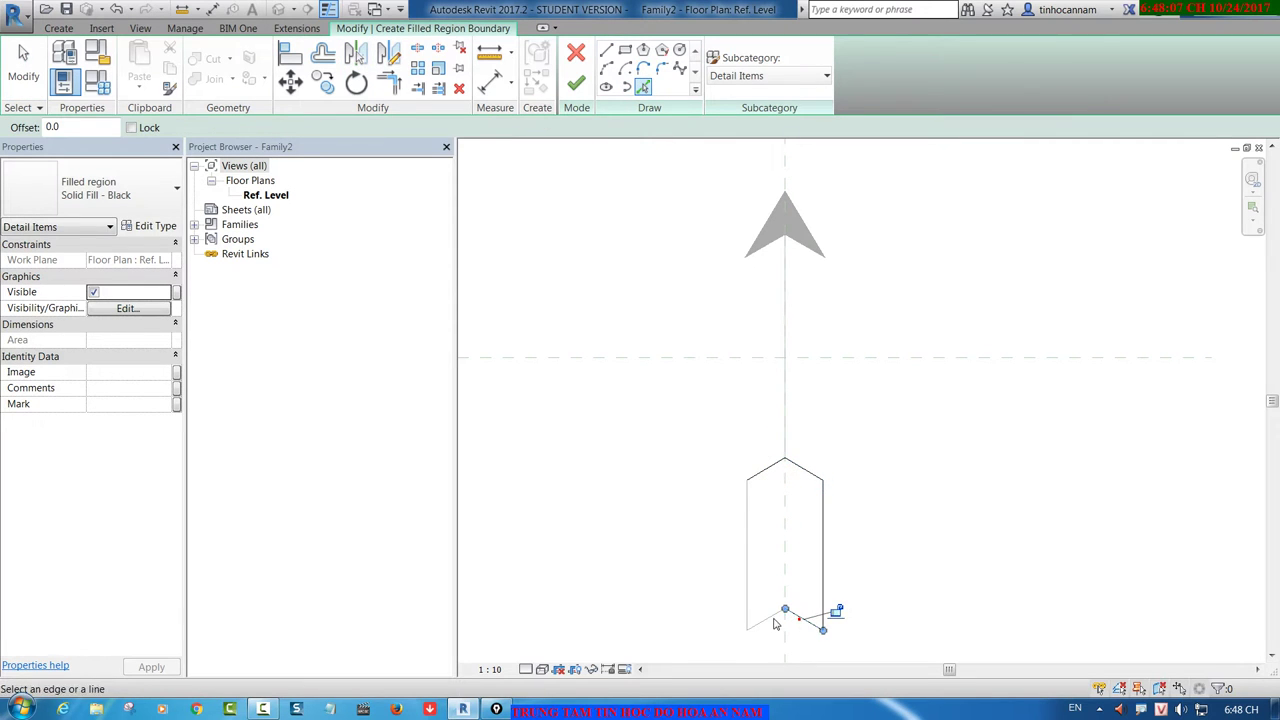
pyautogui.click(583, 85)
pyautogui.click(928, 466)
pyautogui.scroll(-2, 935, 470)
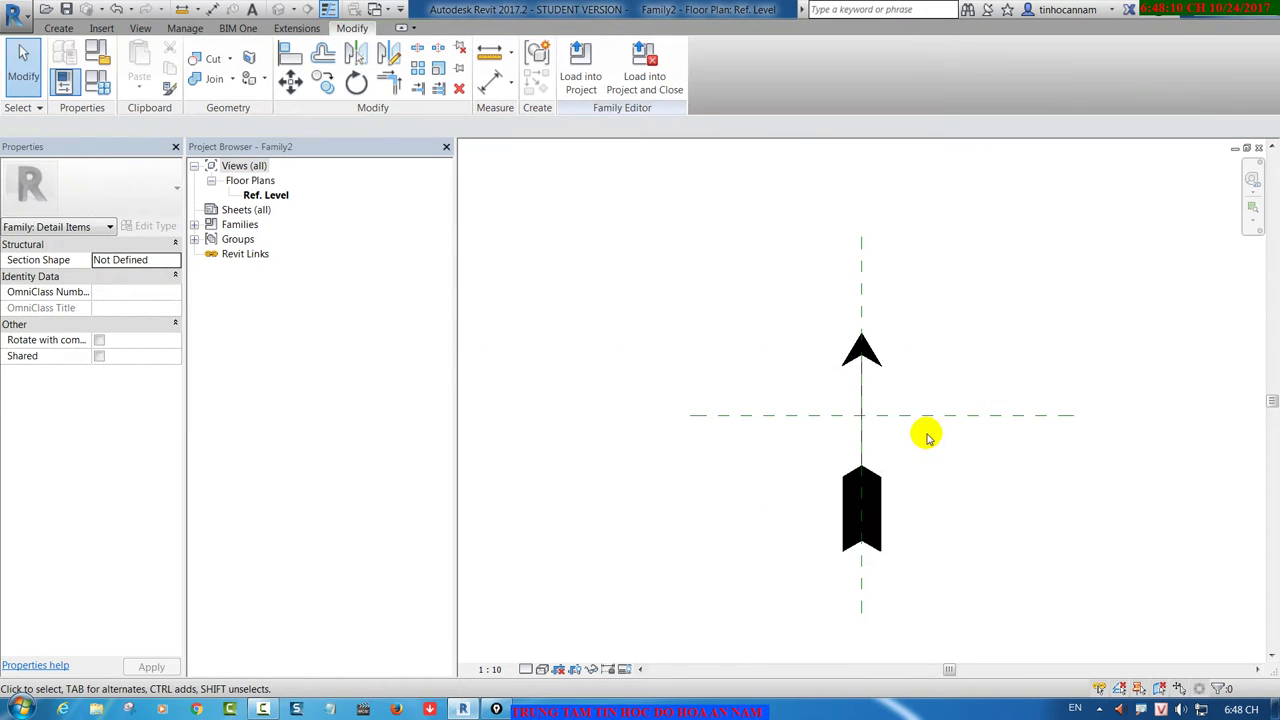
pyautogui.scroll(1, 928, 334)
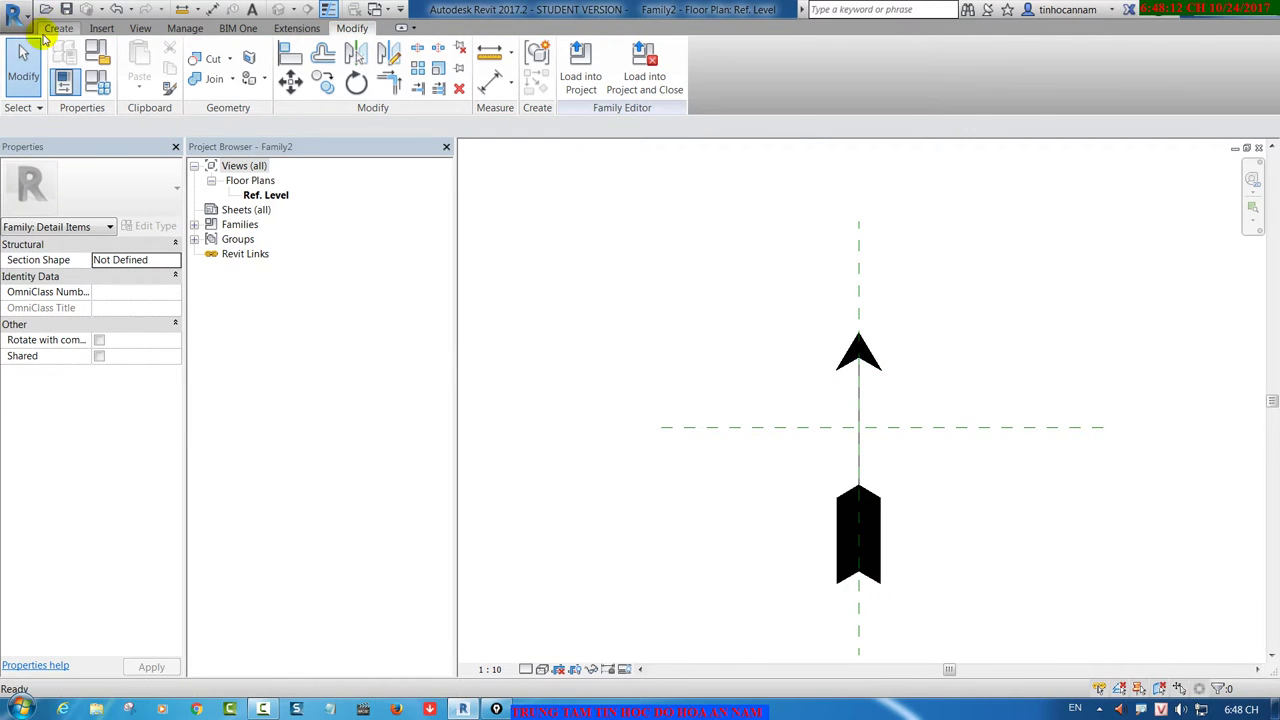
# Step: Place a text note reading B to the right of the arrowhead
pyautogui.click(58, 28)
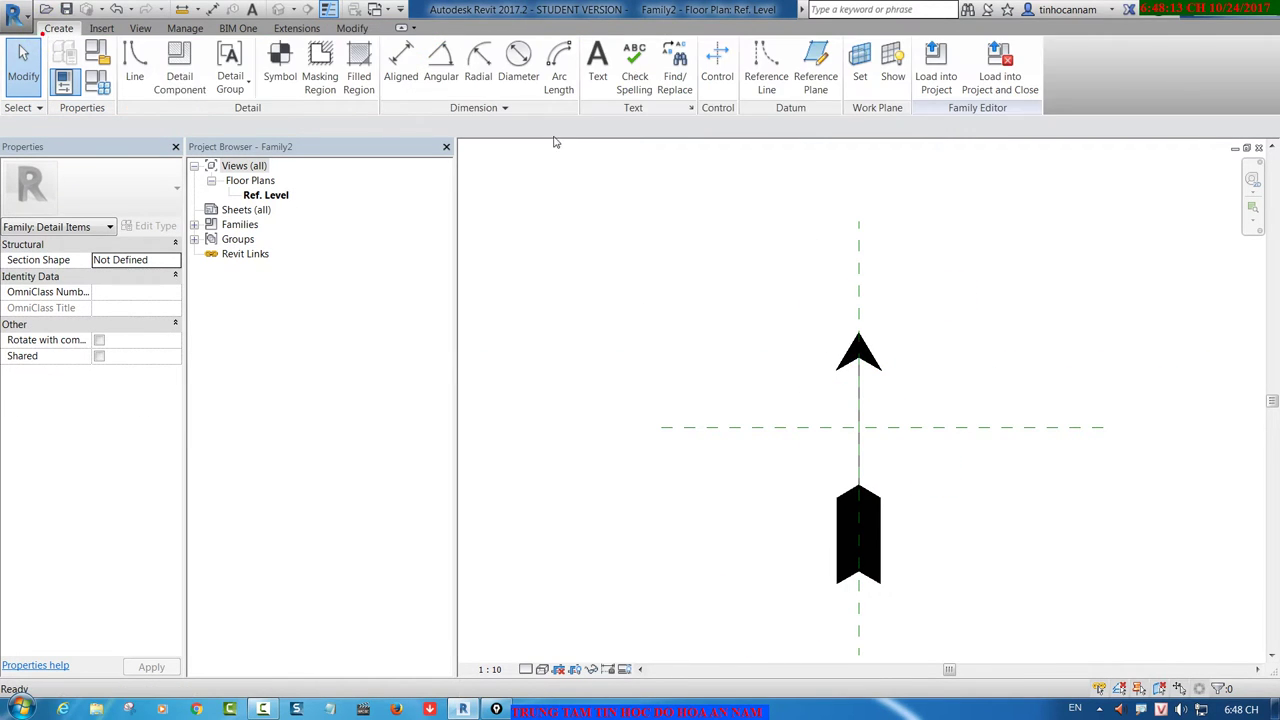
pyautogui.click(598, 62)
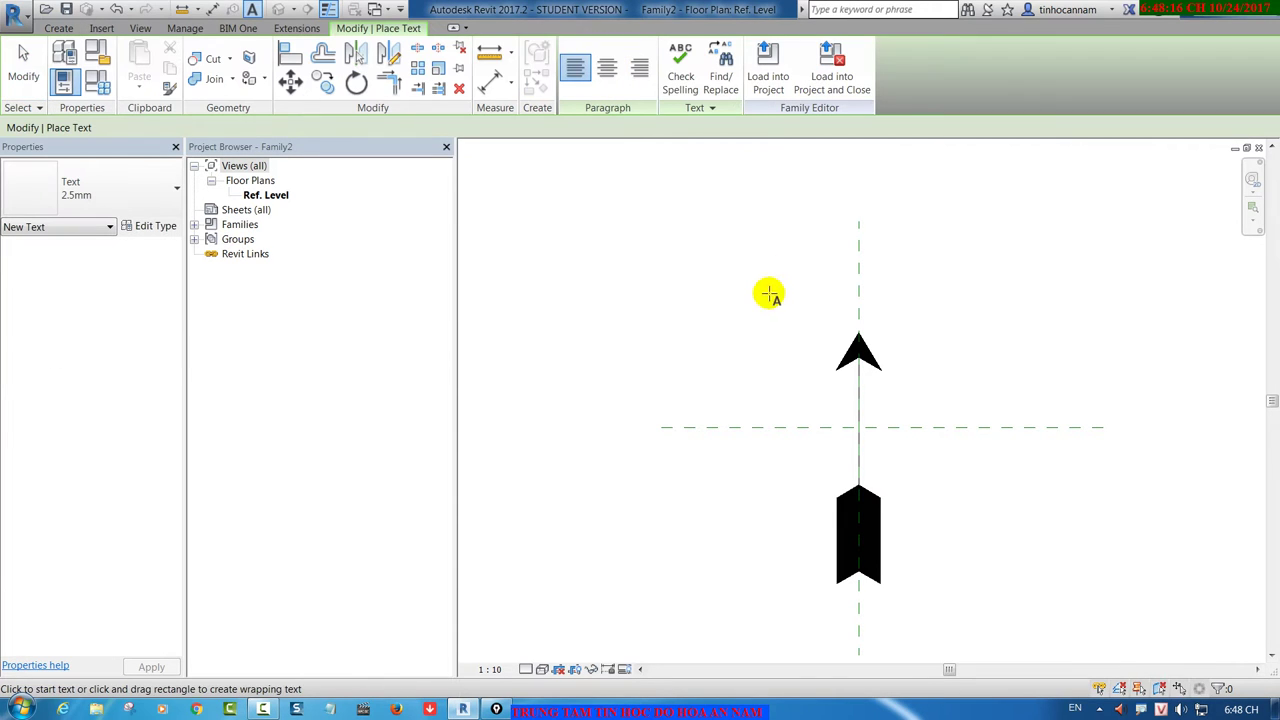
pyautogui.click(916, 366)
pyautogui.scroll(2, 928, 380)
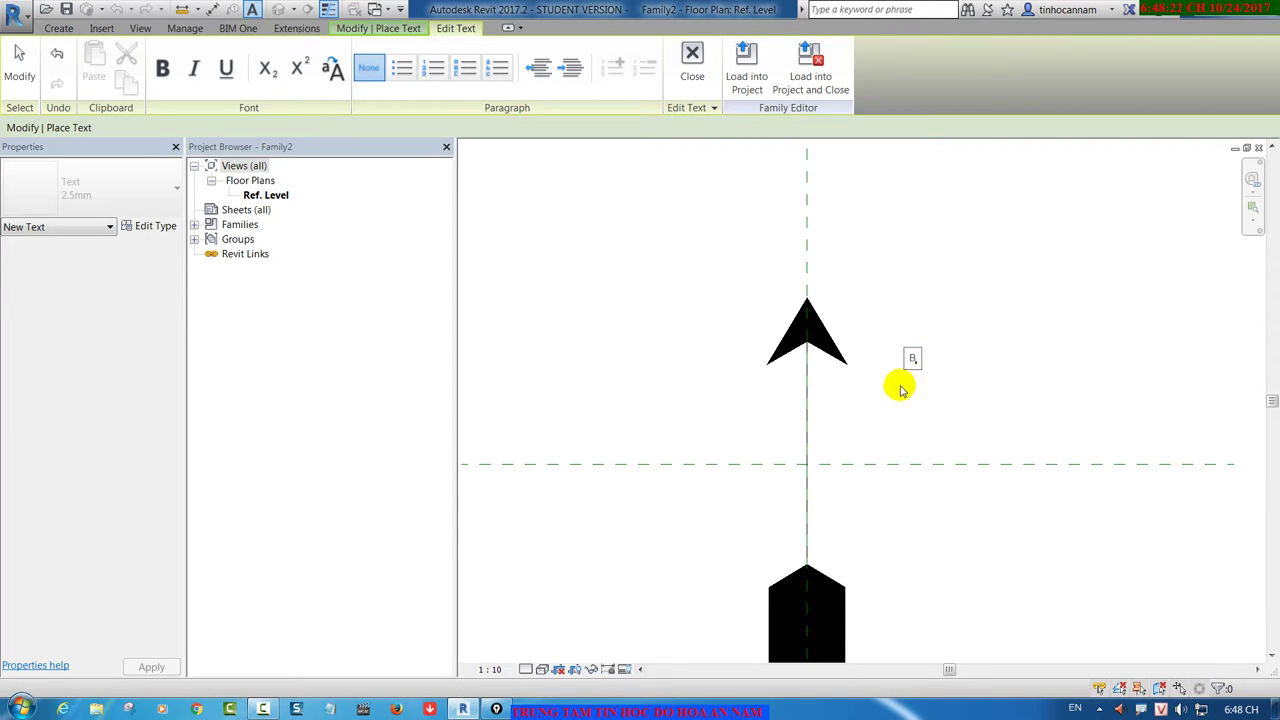
pyautogui.click(900, 390)
pyautogui.scroll(-1, 906, 362)
pyautogui.press('Escape')
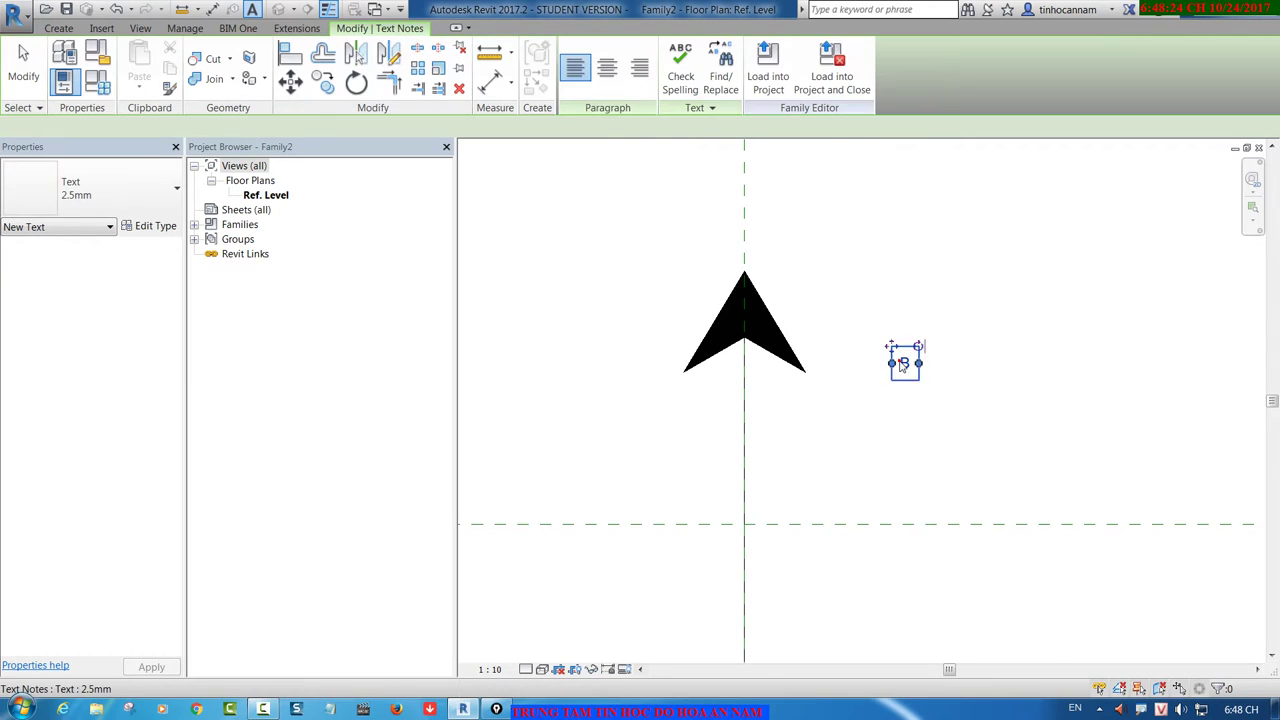
# Step: Open the type properties of the B note's 2.5mm text type
pyautogui.click(137, 201)
pyautogui.click(137, 201)
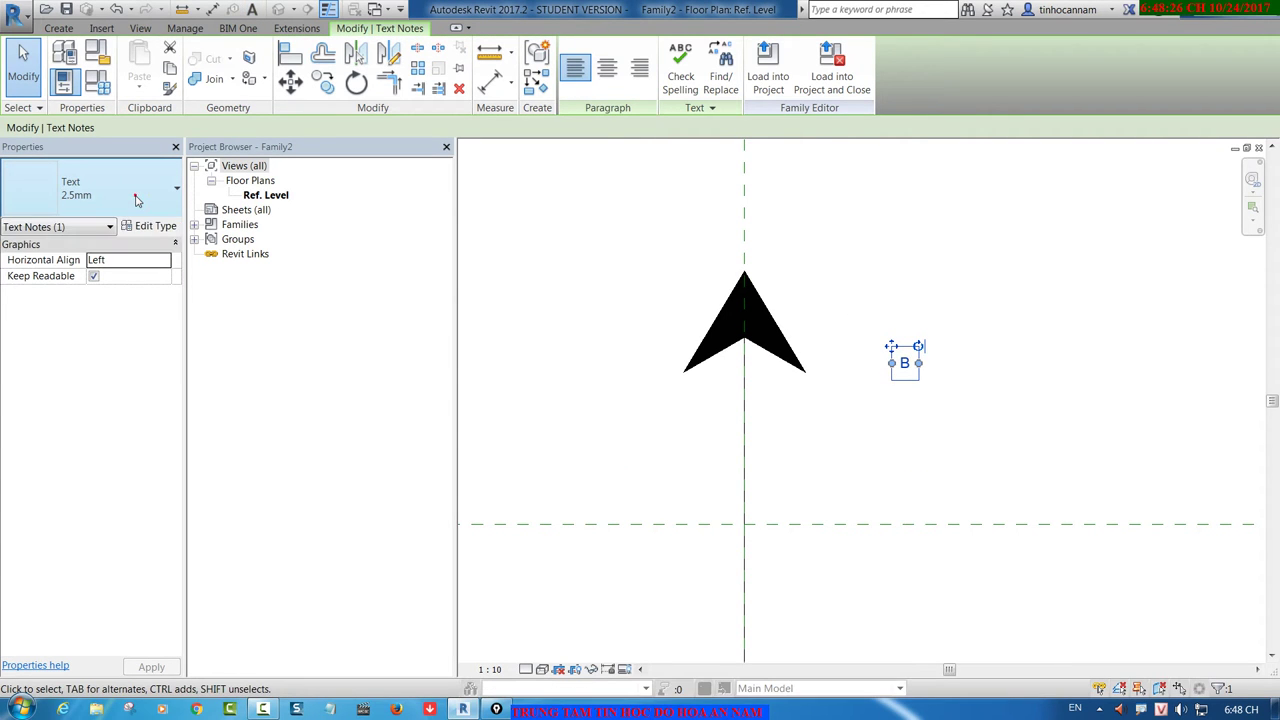
pyautogui.click(152, 226)
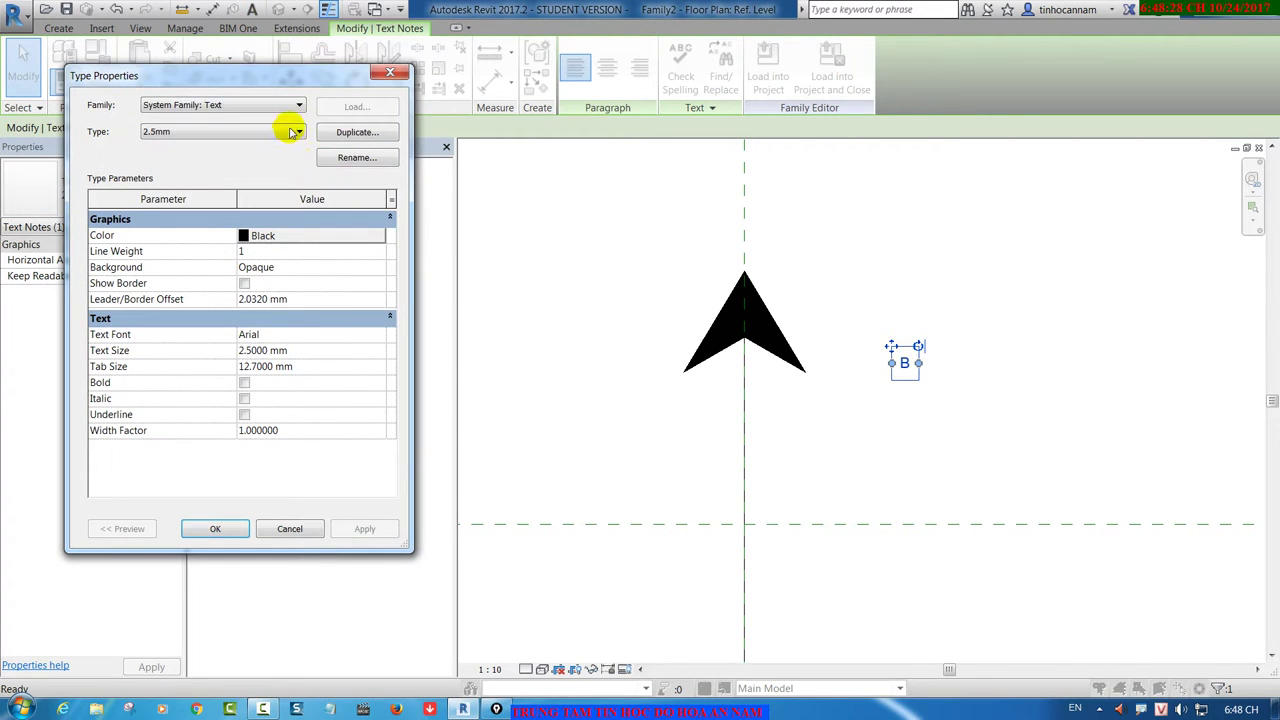
# Step: Duplicate the 2.5mm text type as '12' and set its Text Size to 12 mm
pyautogui.click(350, 132)
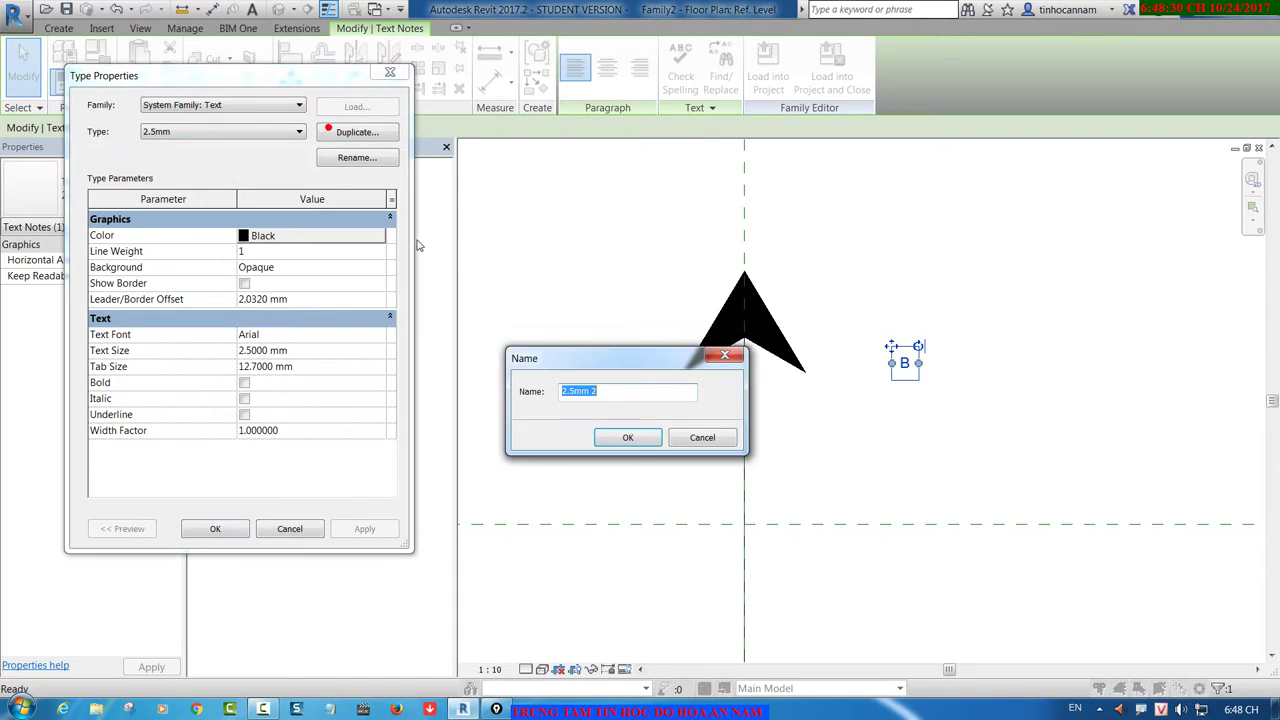
pyautogui.press('Escape')
pyautogui.click(340, 157)
pyautogui.write('12')
pyautogui.press('Return')
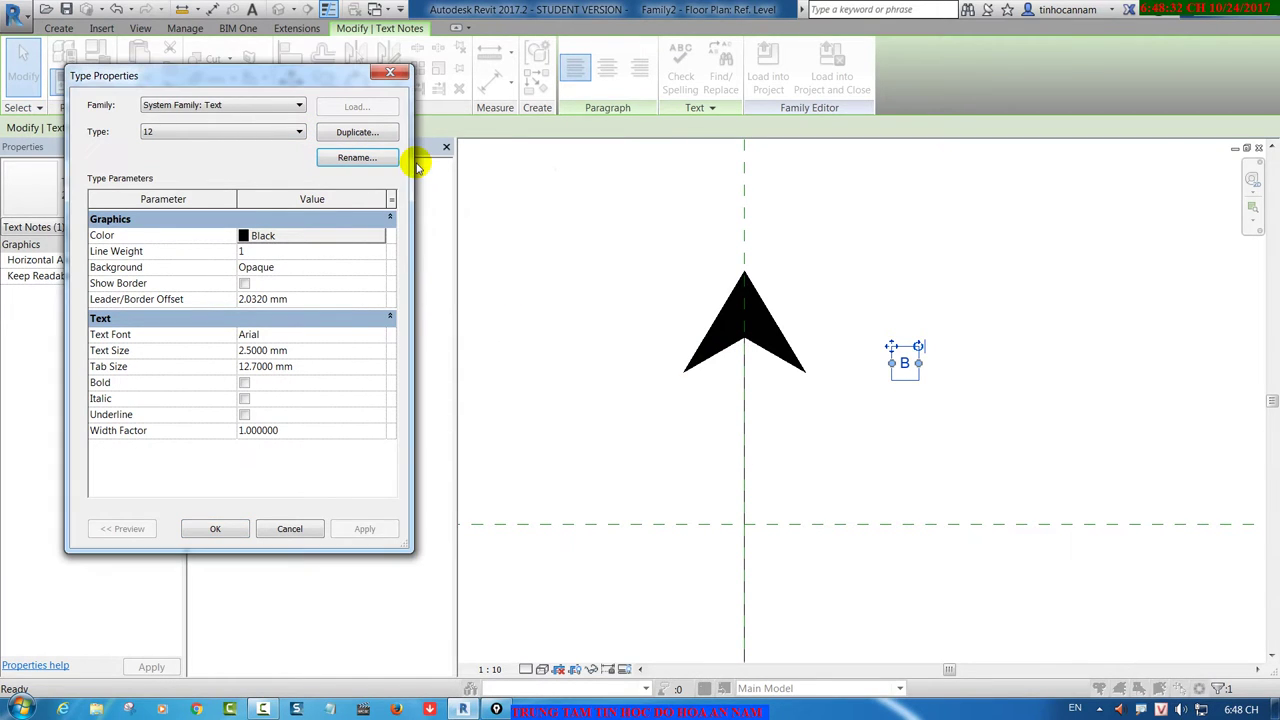
pyautogui.click(310, 352)
pyautogui.write('12.0000')
pyautogui.click(305, 432)
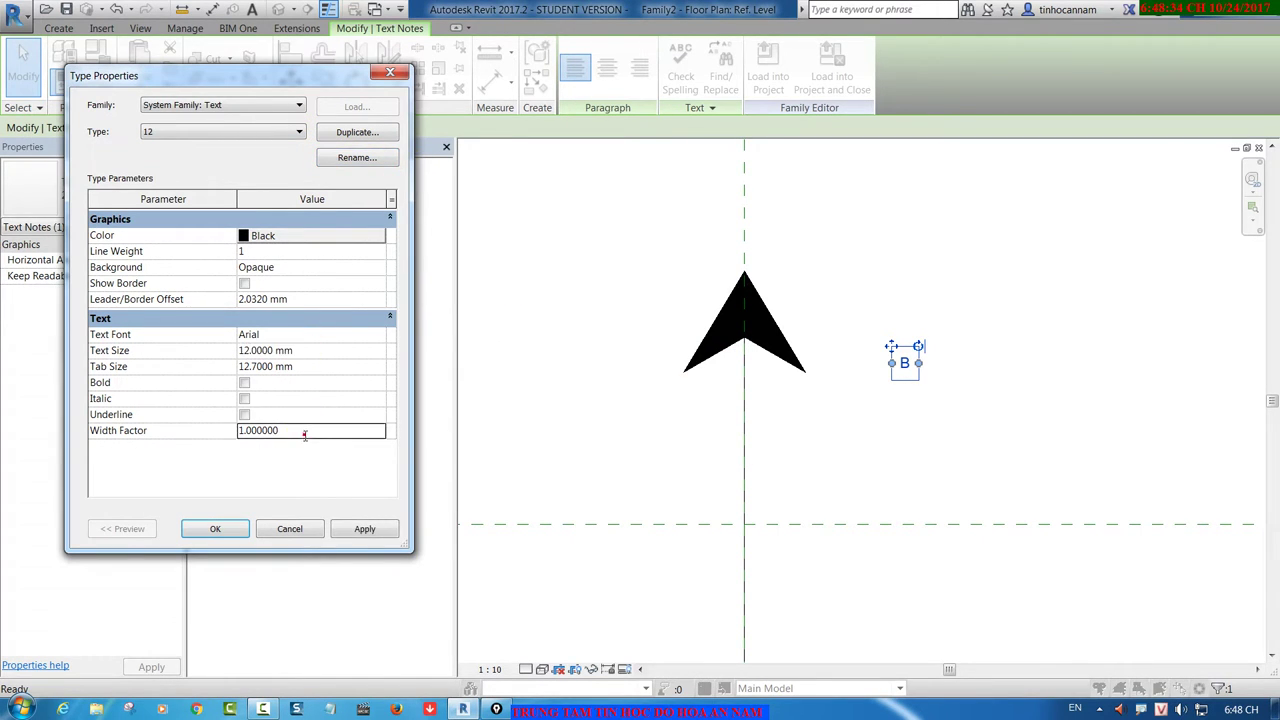
# Step: Set the text type's font to Vani and apply the settings
pyautogui.click(375, 338)
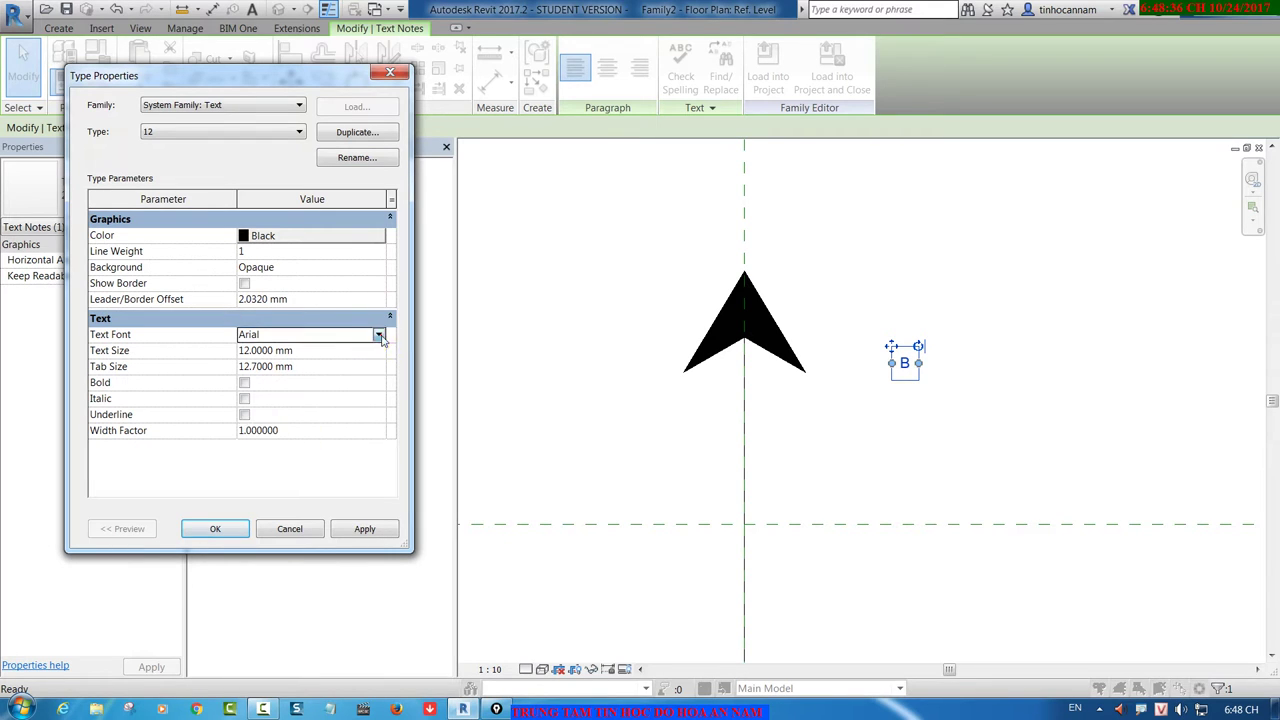
pyautogui.click(380, 335)
pyautogui.scroll(-2, 327, 380)
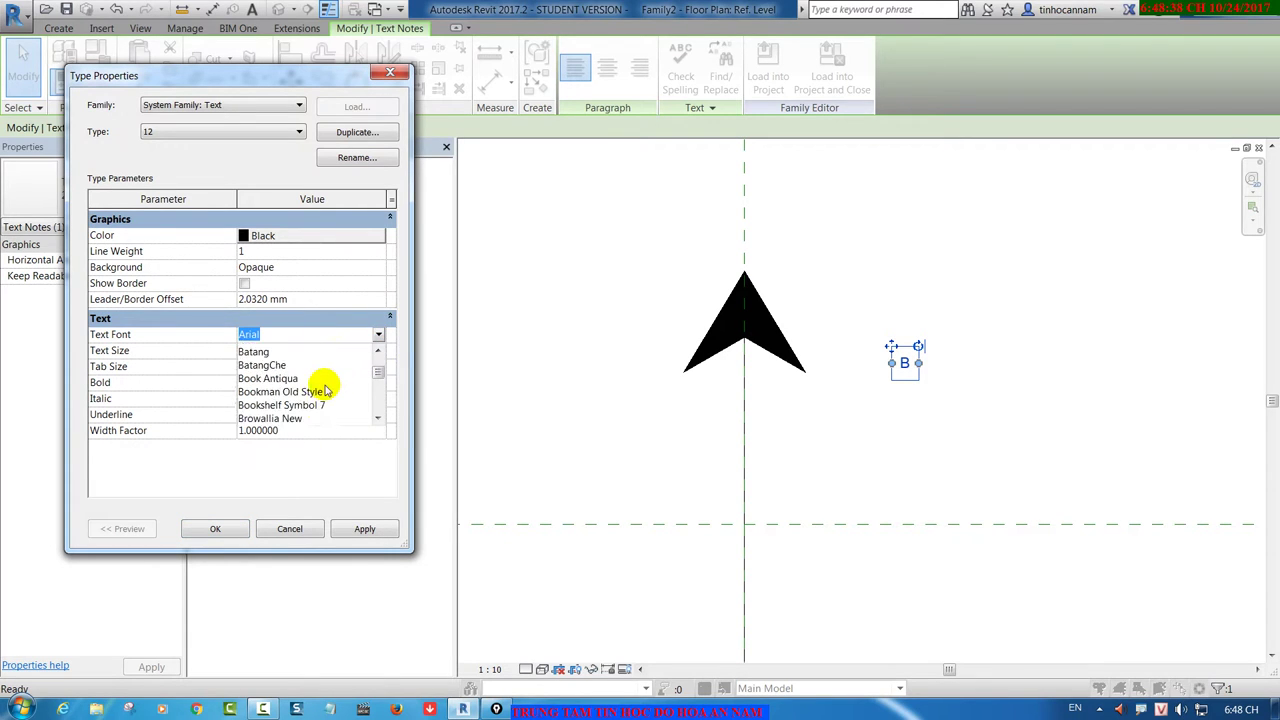
pyautogui.scroll(-2, 325, 382)
pyautogui.scroll(-2, 325, 385)
pyautogui.scroll(-2, 325, 390)
pyautogui.scroll(-10, 325, 393)
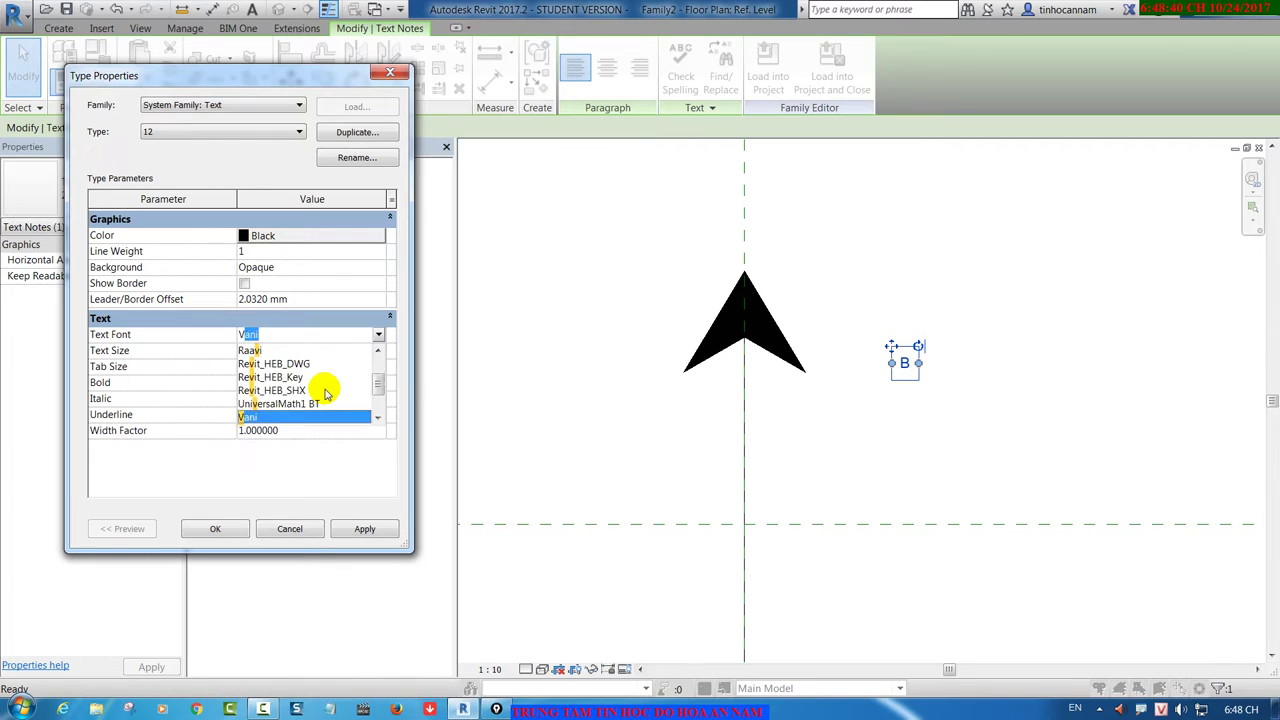
pyautogui.scroll(-5, 325, 393)
pyautogui.scroll(-3, 325, 393)
pyautogui.scroll(4, 325, 393)
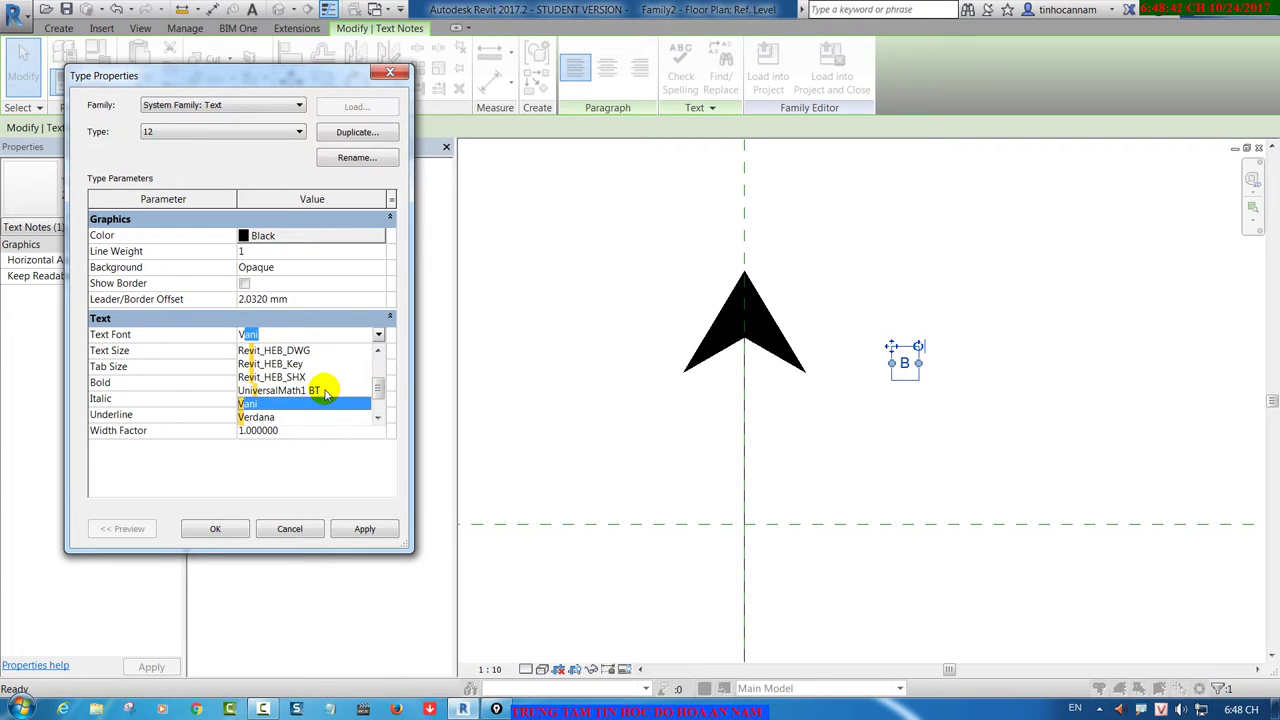
pyautogui.scroll(-4, 325, 393)
pyautogui.scroll(4, 325, 393)
pyautogui.scroll(5, 325, 393)
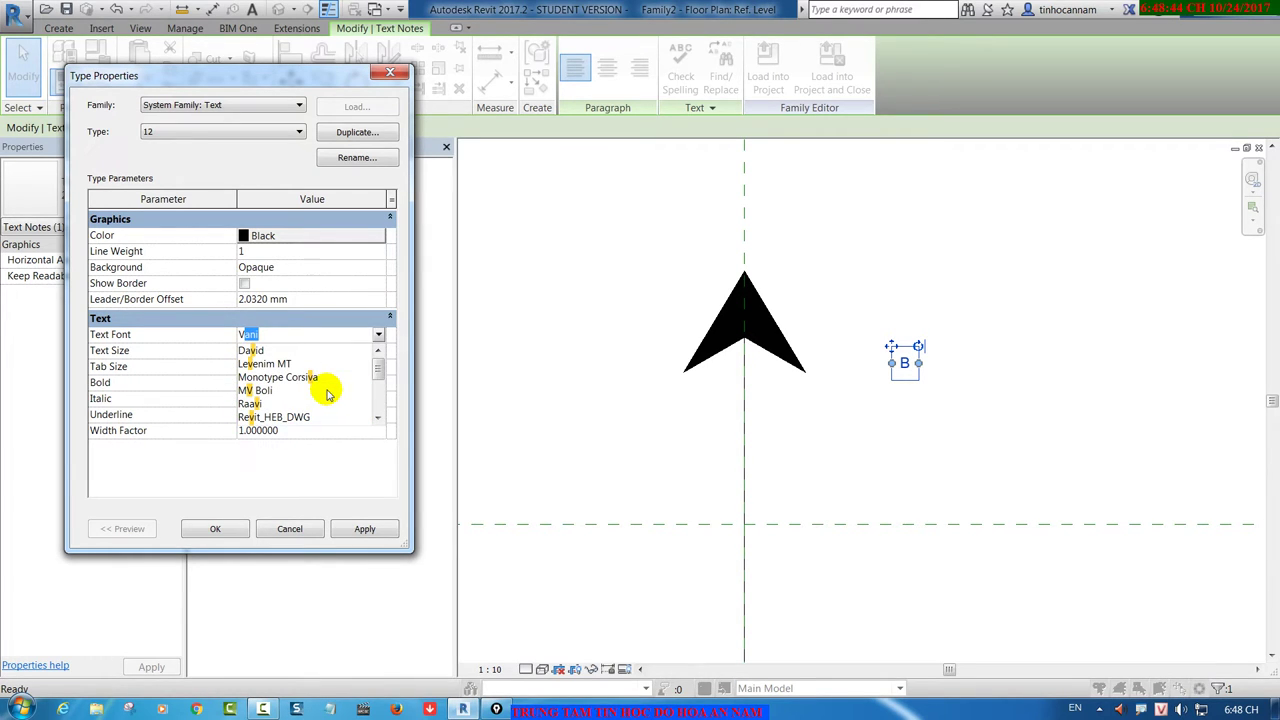
pyautogui.scroll(-9, 327, 393)
pyautogui.scroll(3, 327, 393)
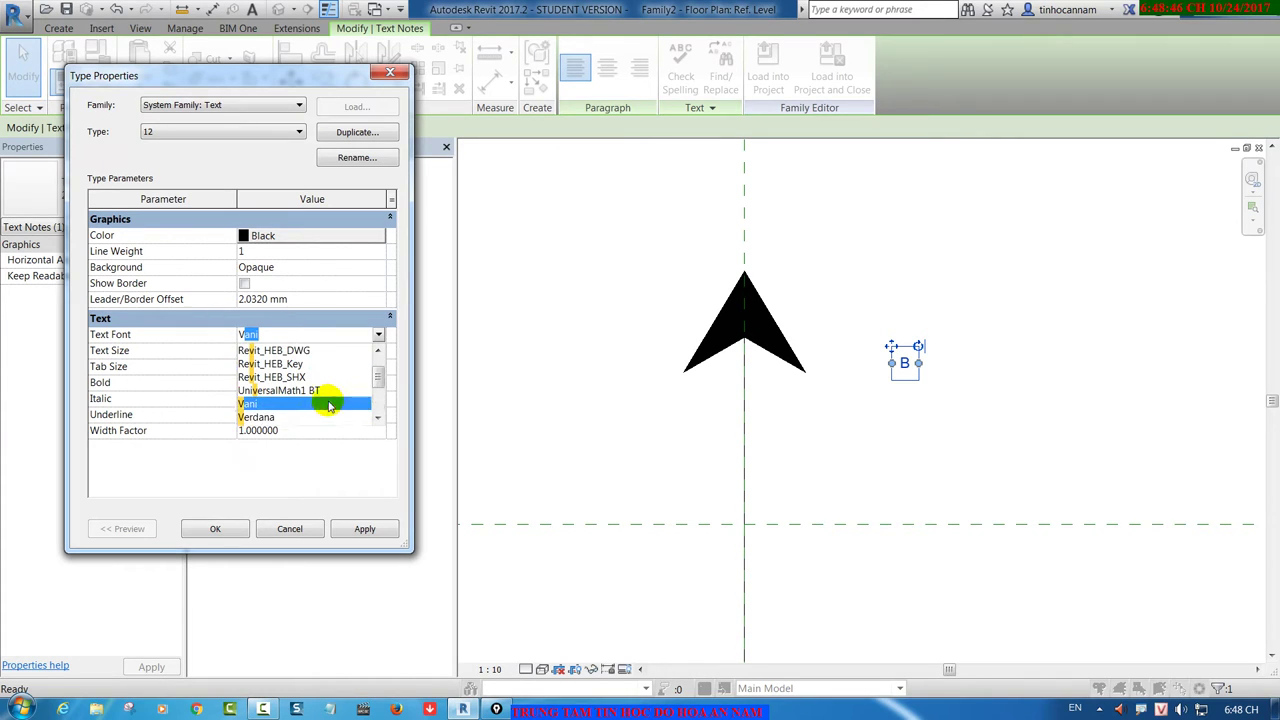
pyautogui.scroll(3, 330, 396)
pyautogui.scroll(1, 332, 398)
pyautogui.scroll(1, 334, 400)
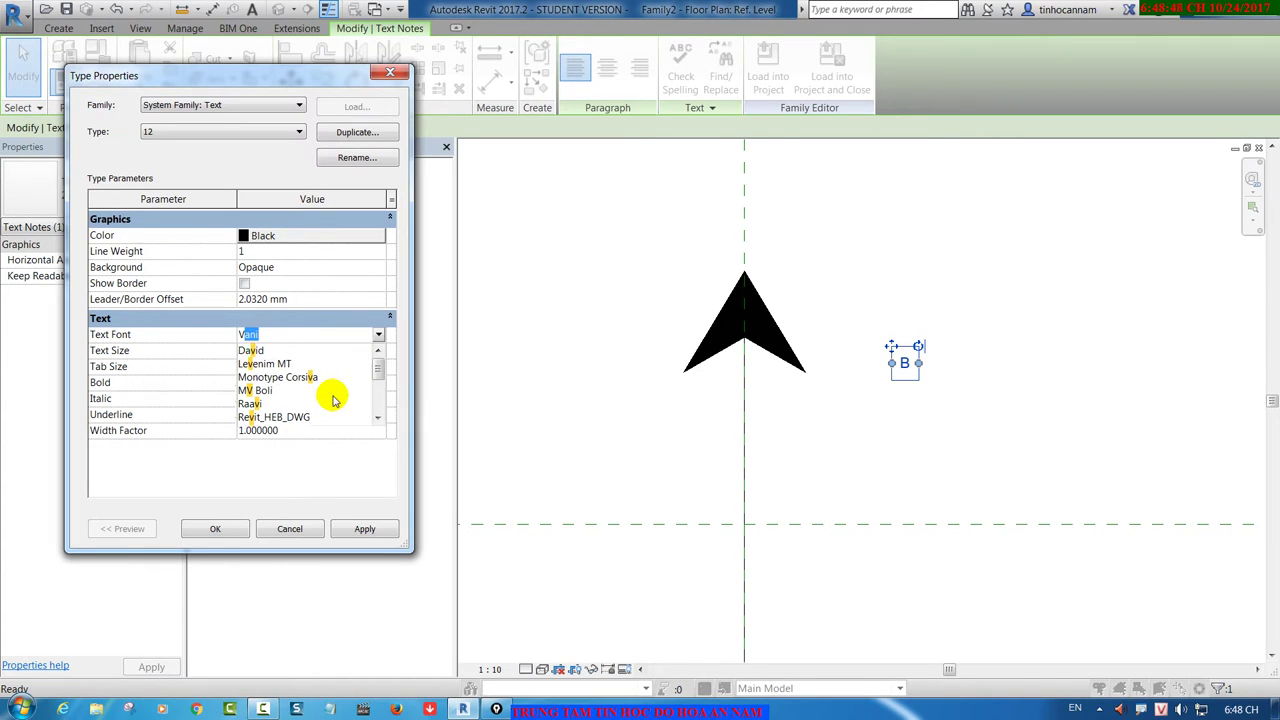
pyautogui.click(310, 331)
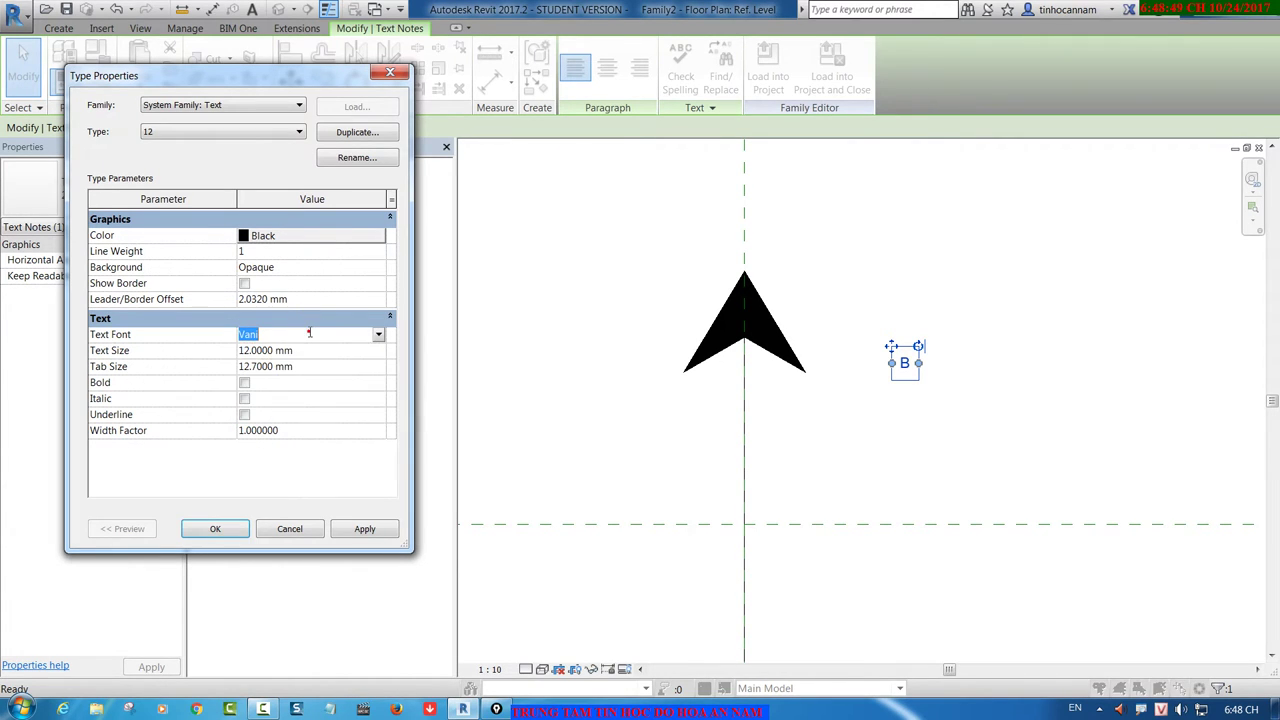
pyautogui.click(365, 530)
# Step: Move the large 12 mm B note beside the arrowhead and zoom to fit the symbol
pyautogui.click(240, 528)
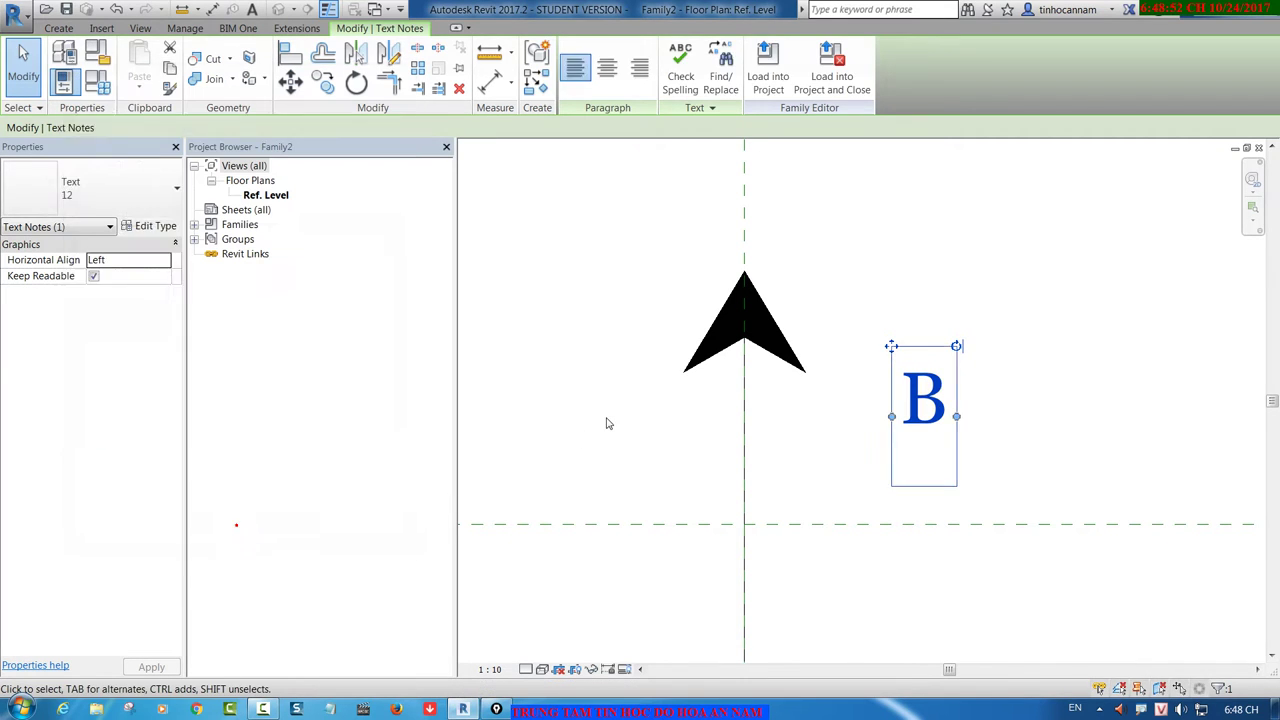
pyautogui.click(606, 423)
pyautogui.click(887, 415)
pyautogui.keyDown('ctrl'); pyautogui.moveTo(893, 347); pyautogui.dragTo(815, 281); pyautogui.keyUp('ctrl')
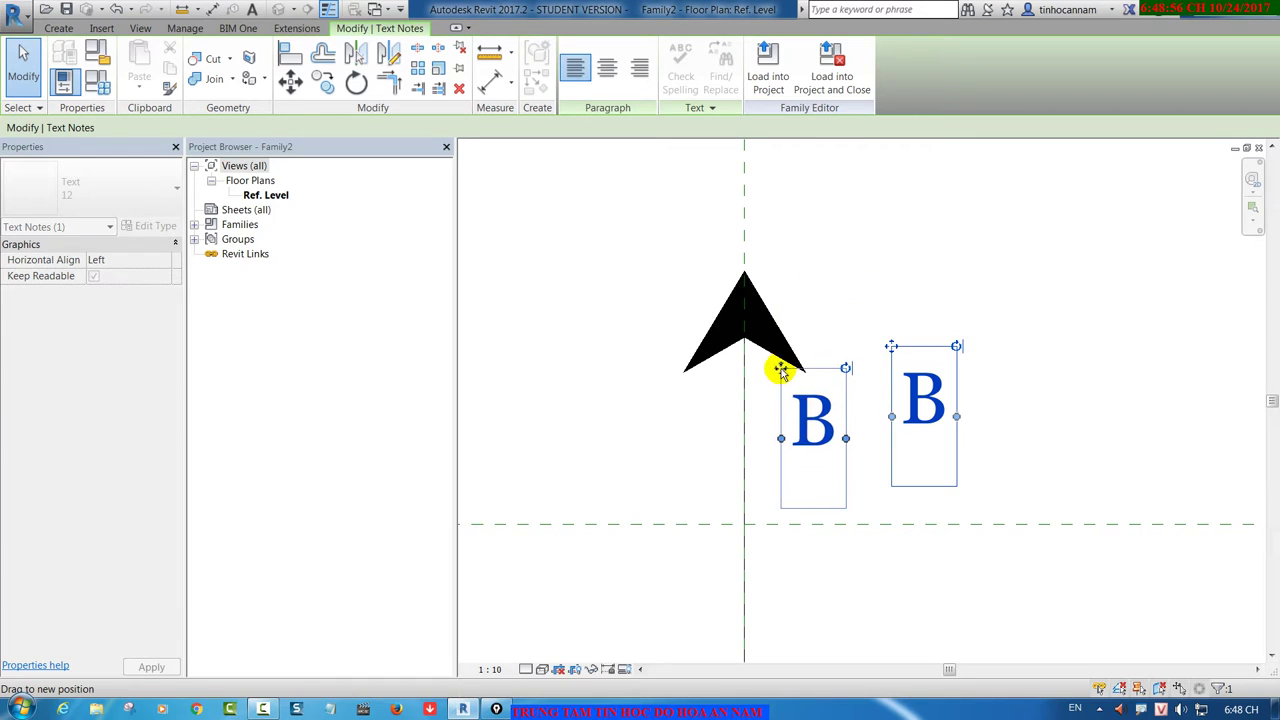
pyautogui.moveTo(815, 281); pyautogui.dragTo(766, 371)
pyautogui.click(900, 306)
pyautogui.middleClick(858, 484)
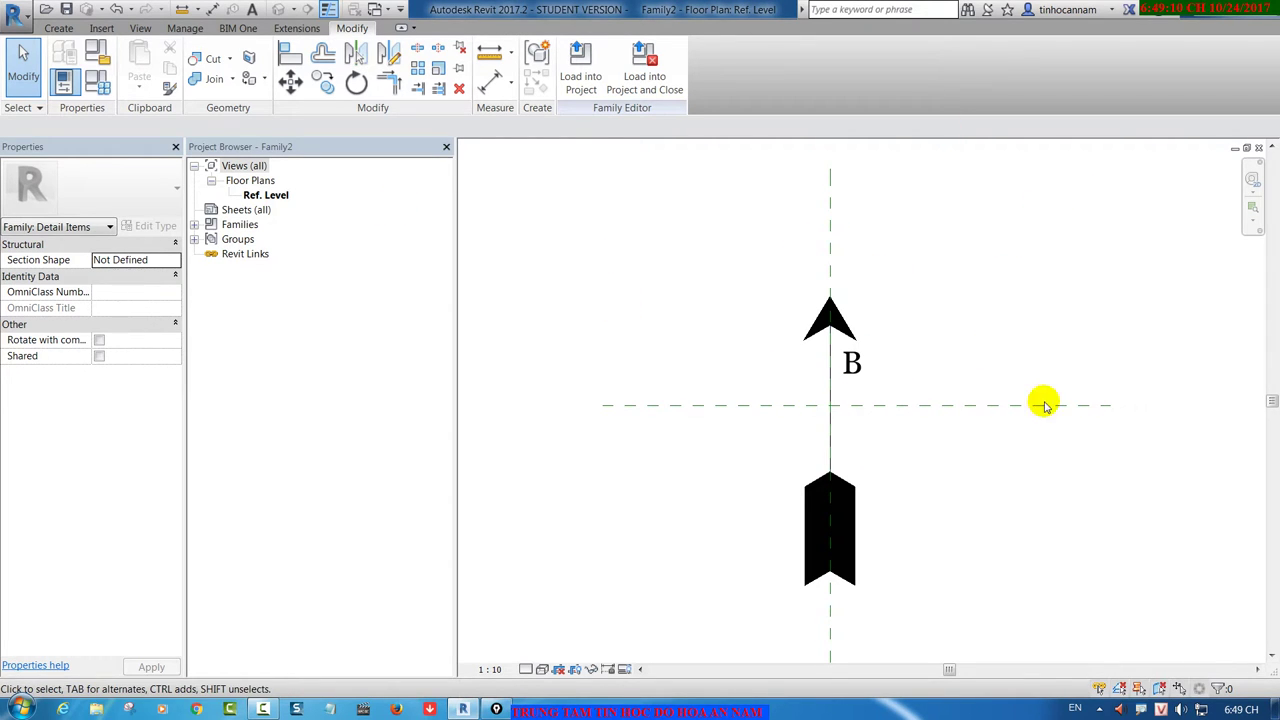
pyautogui.moveTo(926, 429); pyautogui.dragTo(886, 405, button='middle')
# Step: Close Family2 without saving and switch back to Family1's Ref. Level plan
pyautogui.click(14, 12)
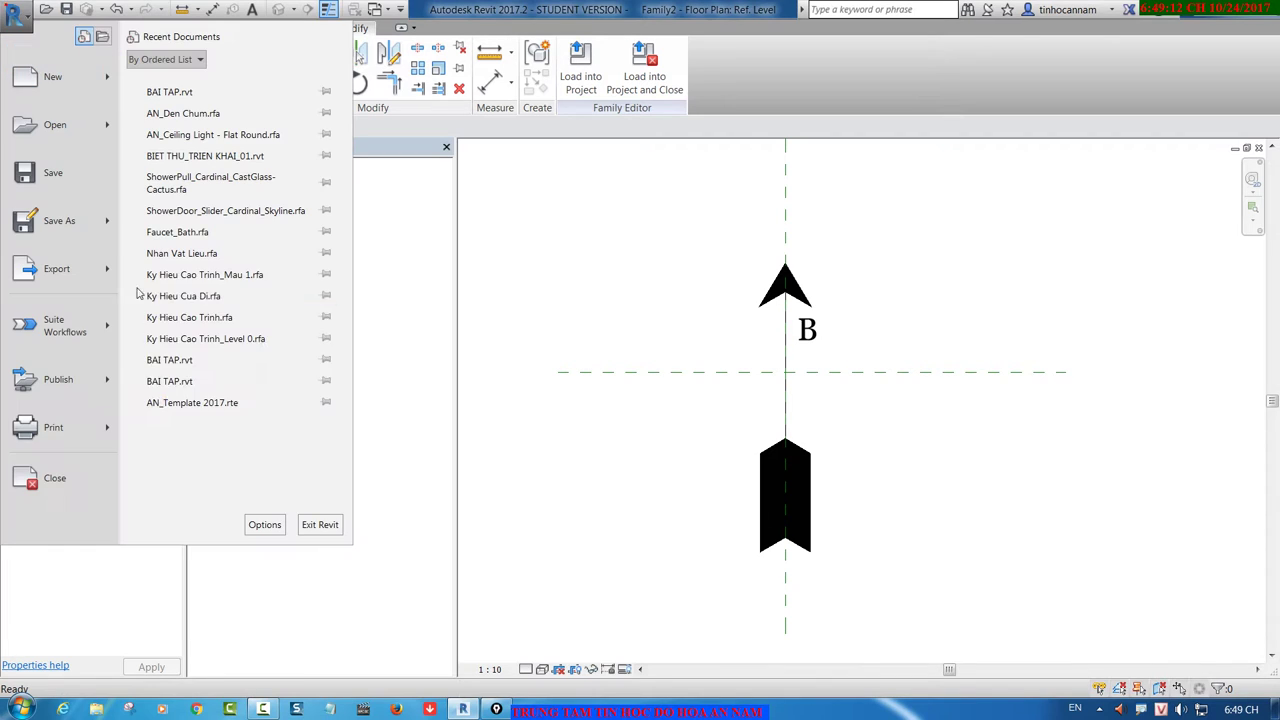
pyautogui.click(46, 476)
pyautogui.click(688, 360)
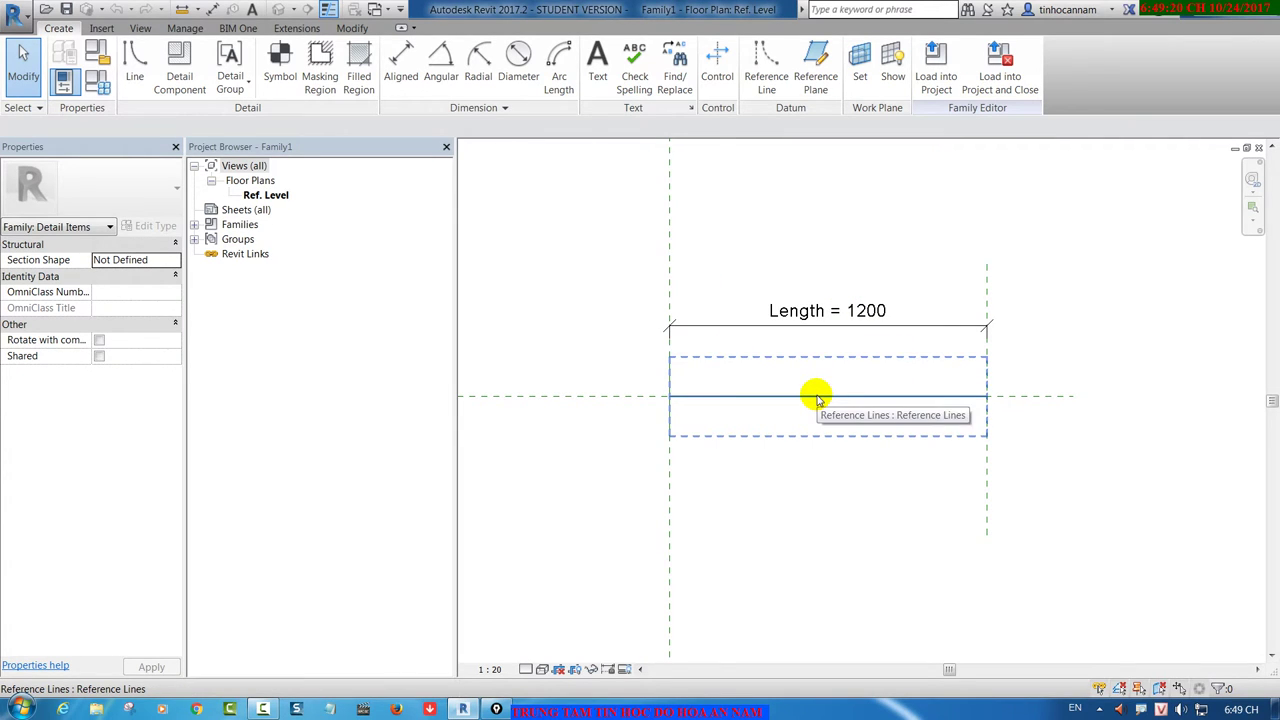
pyautogui.scroll(-2, 817, 398)
pyautogui.click(374, 9)
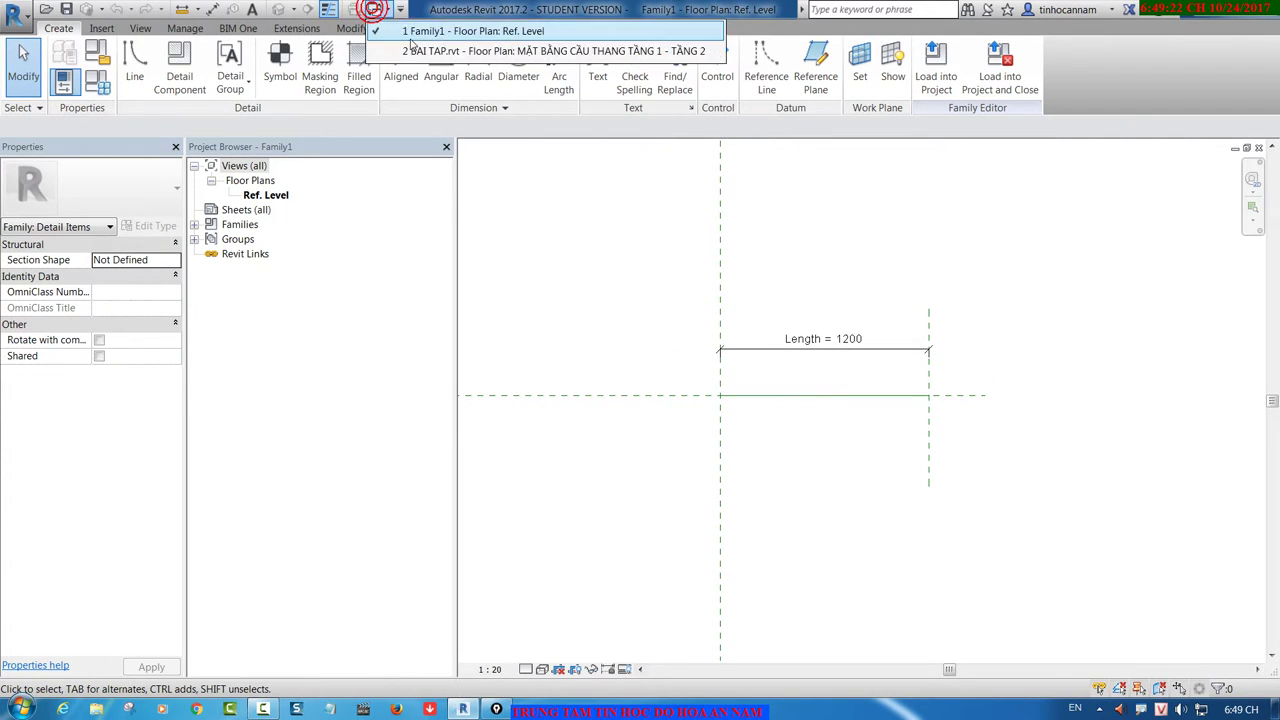
pyautogui.click(400, 48)
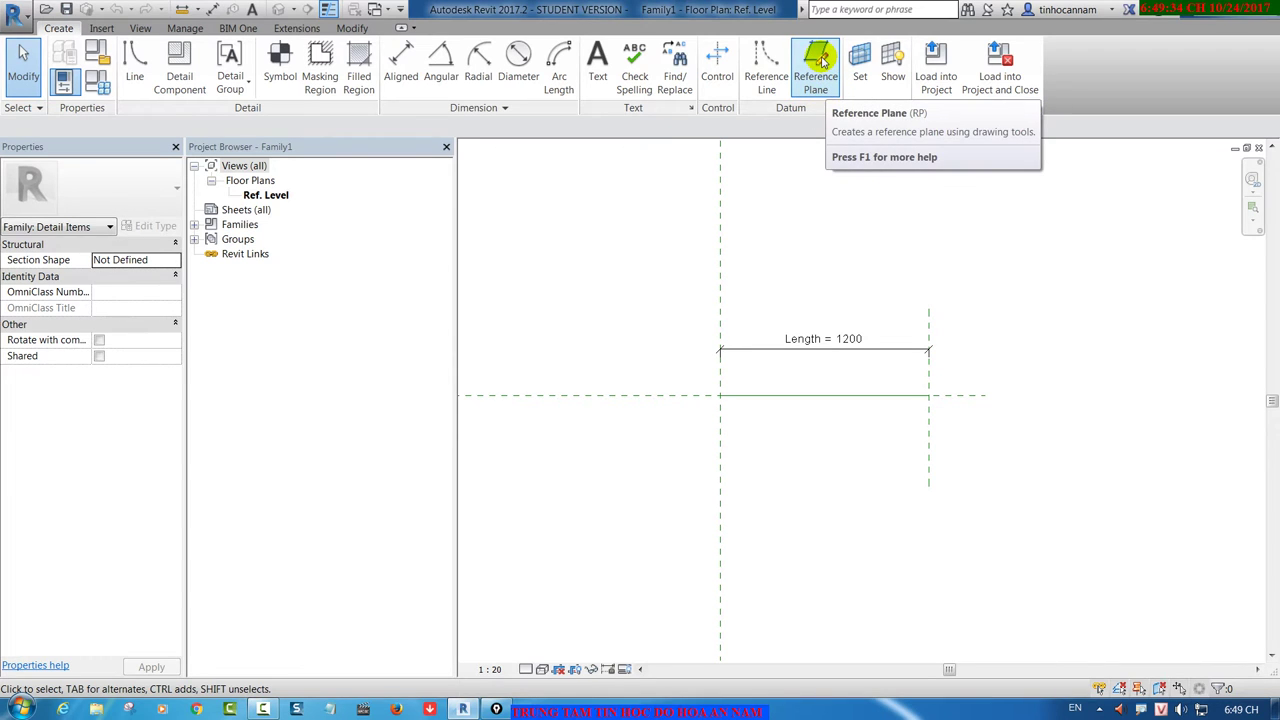
# Step: Draw two horizontal reference planes, one above and one below the 1200-long line
pyautogui.click(820, 62)
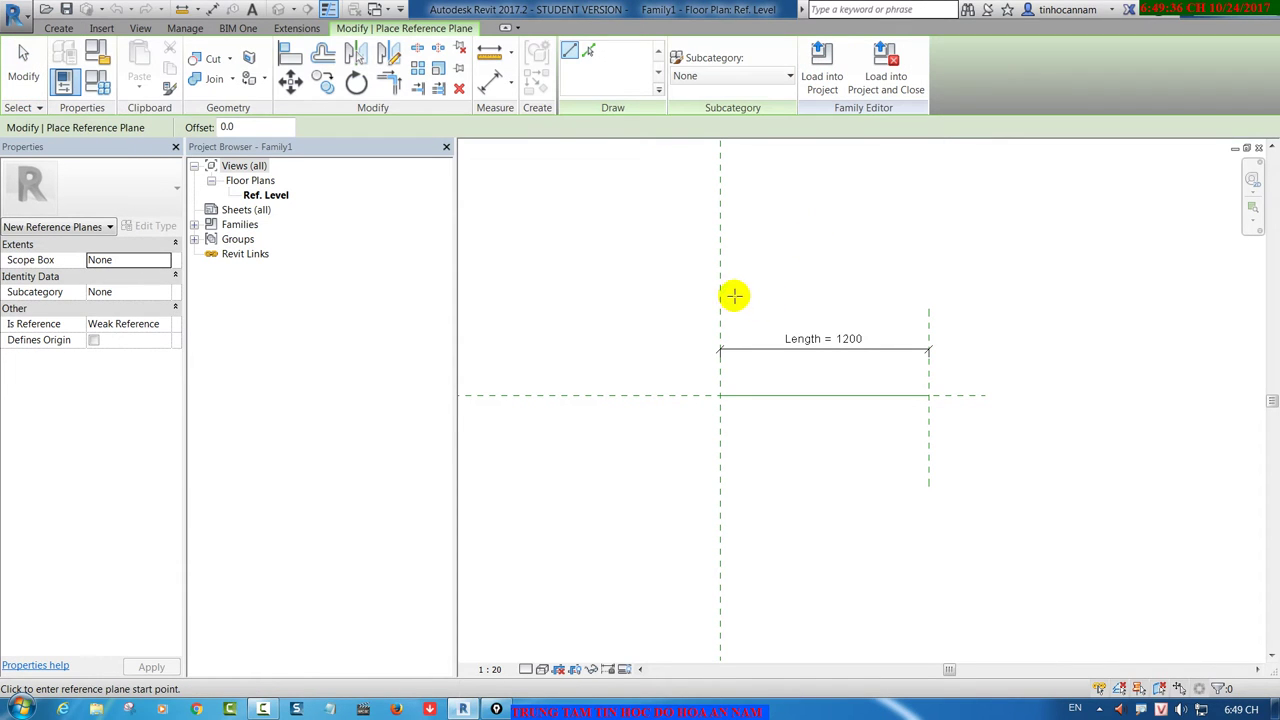
pyautogui.moveTo(734, 296); pyautogui.dragTo(790, 340, button='middle')
pyautogui.click(716, 325)
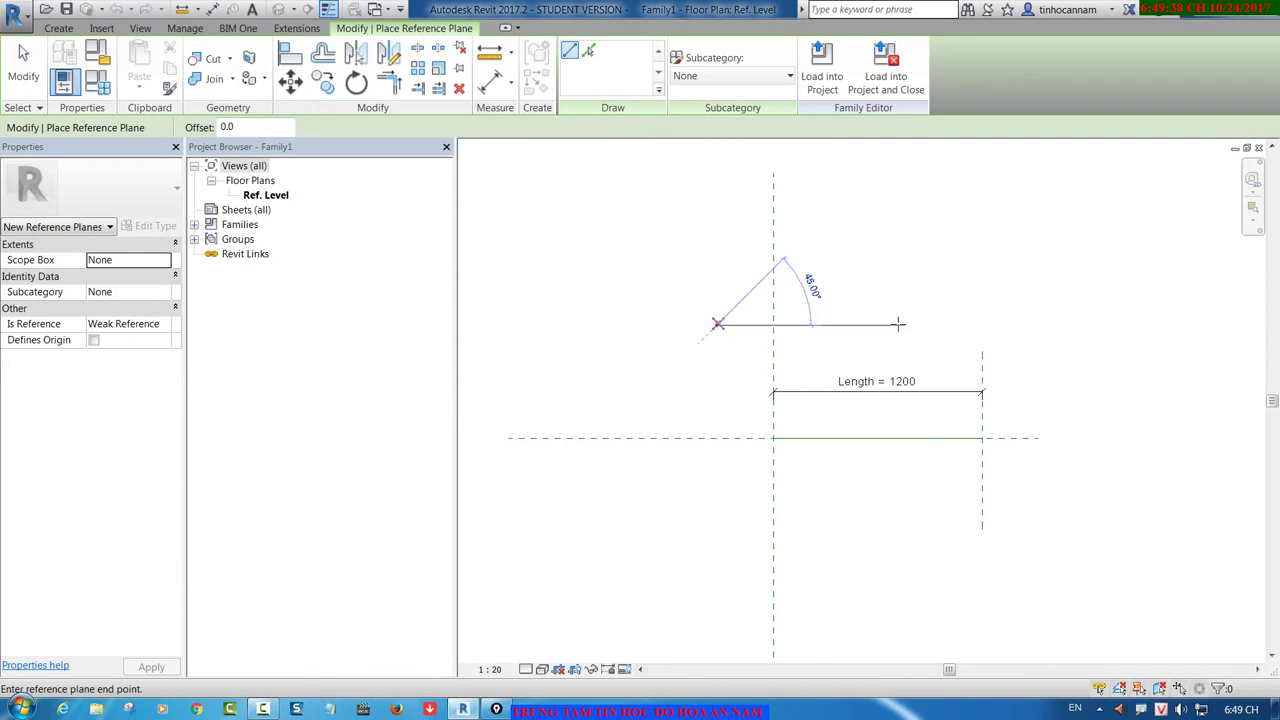
pyautogui.click(1061, 325)
pyautogui.click(725, 560)
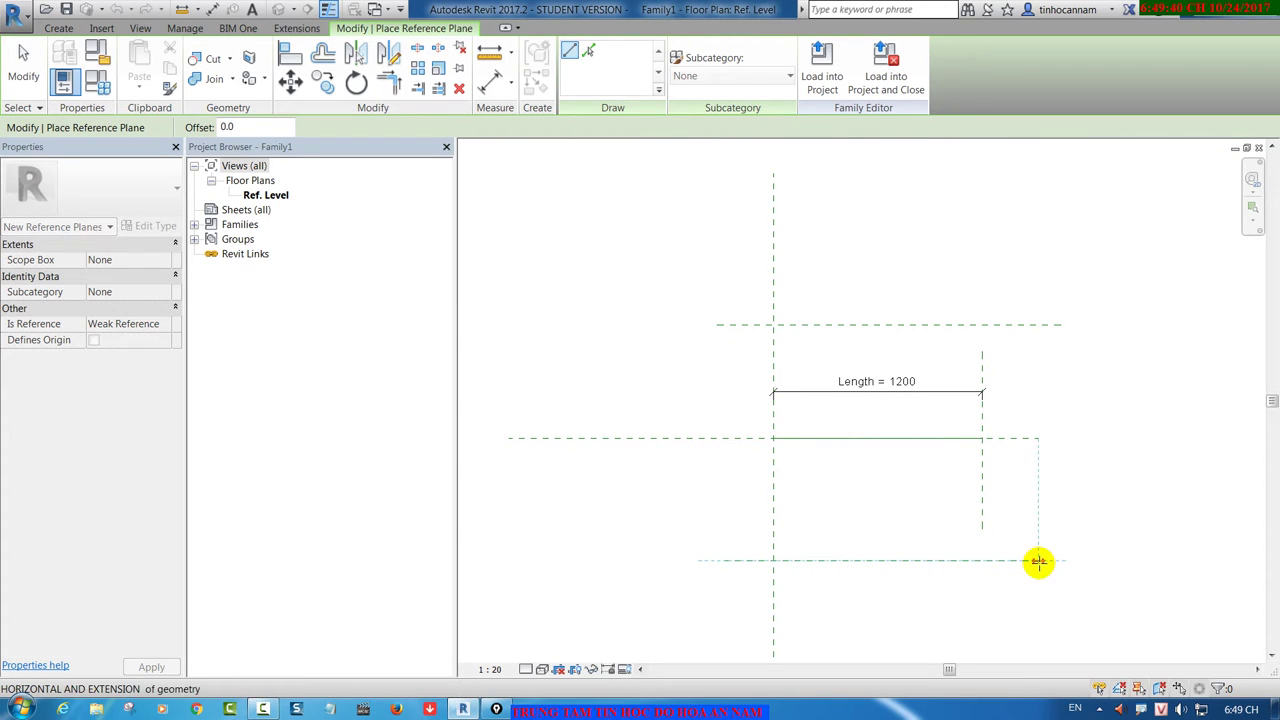
pyautogui.click(1061, 560)
pyautogui.press('Escape')
pyautogui.moveTo(870, 491); pyautogui.dragTo(882, 482, button='middle')
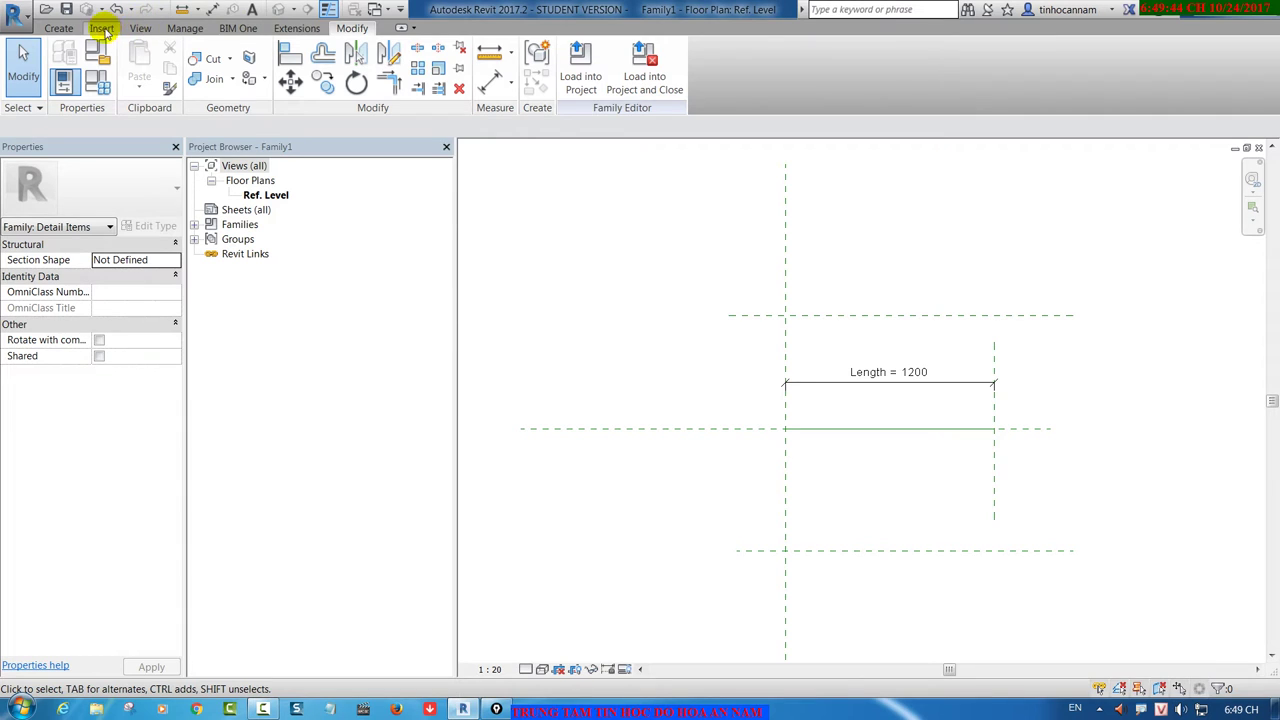
pyautogui.click(59, 28)
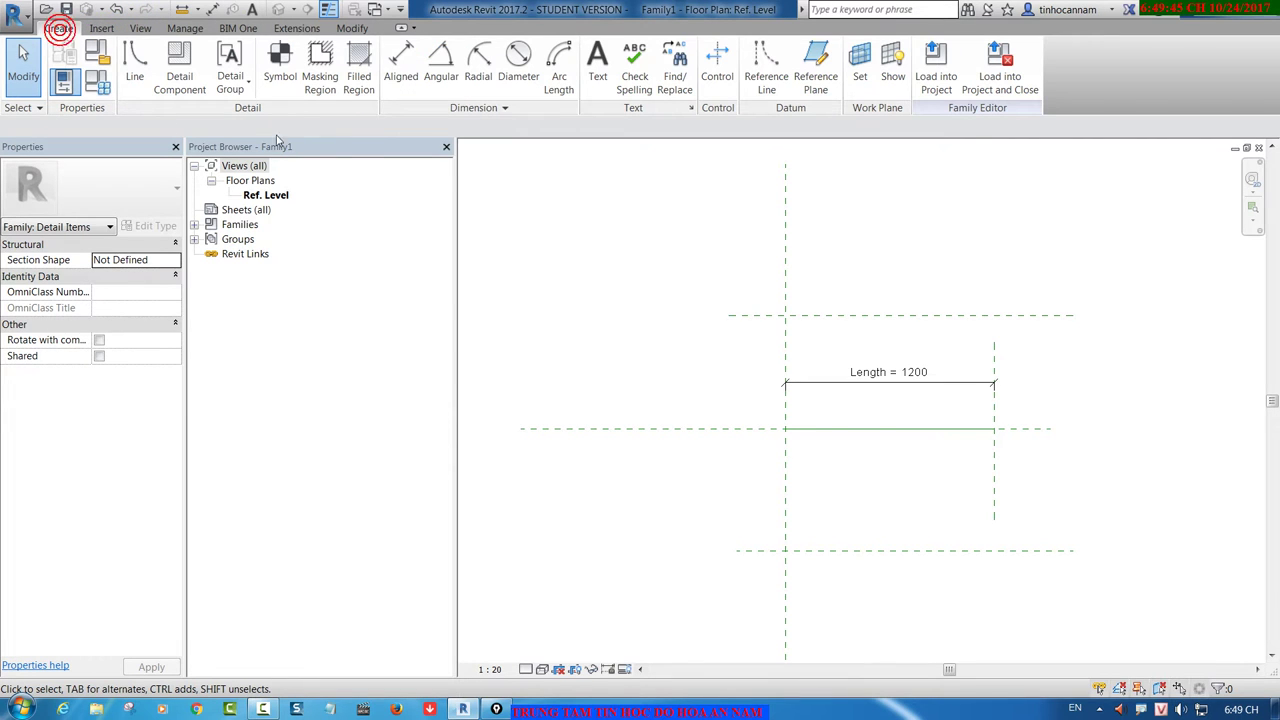
# Step: Dimension the top plane, centre line and bottom plane as one chain and set it to EQ
pyautogui.click(402, 55)
pyautogui.click(752, 316)
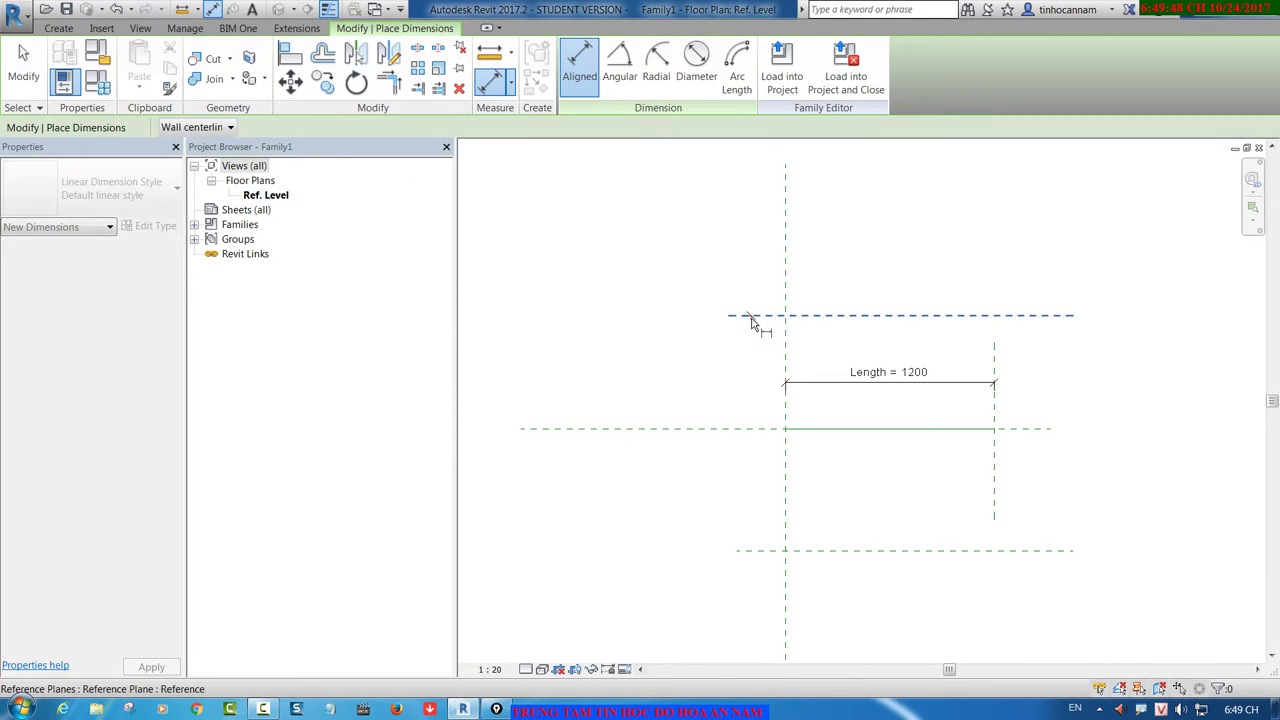
pyautogui.click(758, 429)
pyautogui.click(758, 551)
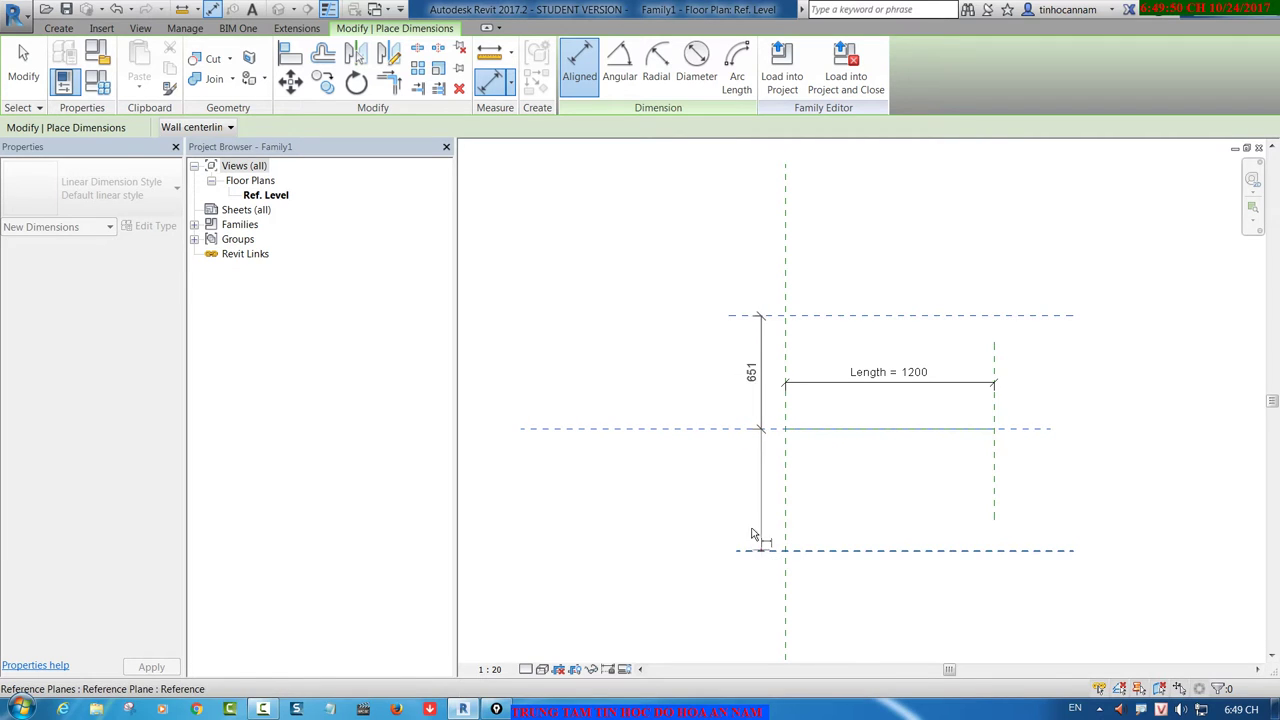
pyautogui.click(699, 506)
pyautogui.scroll(2, 710, 492)
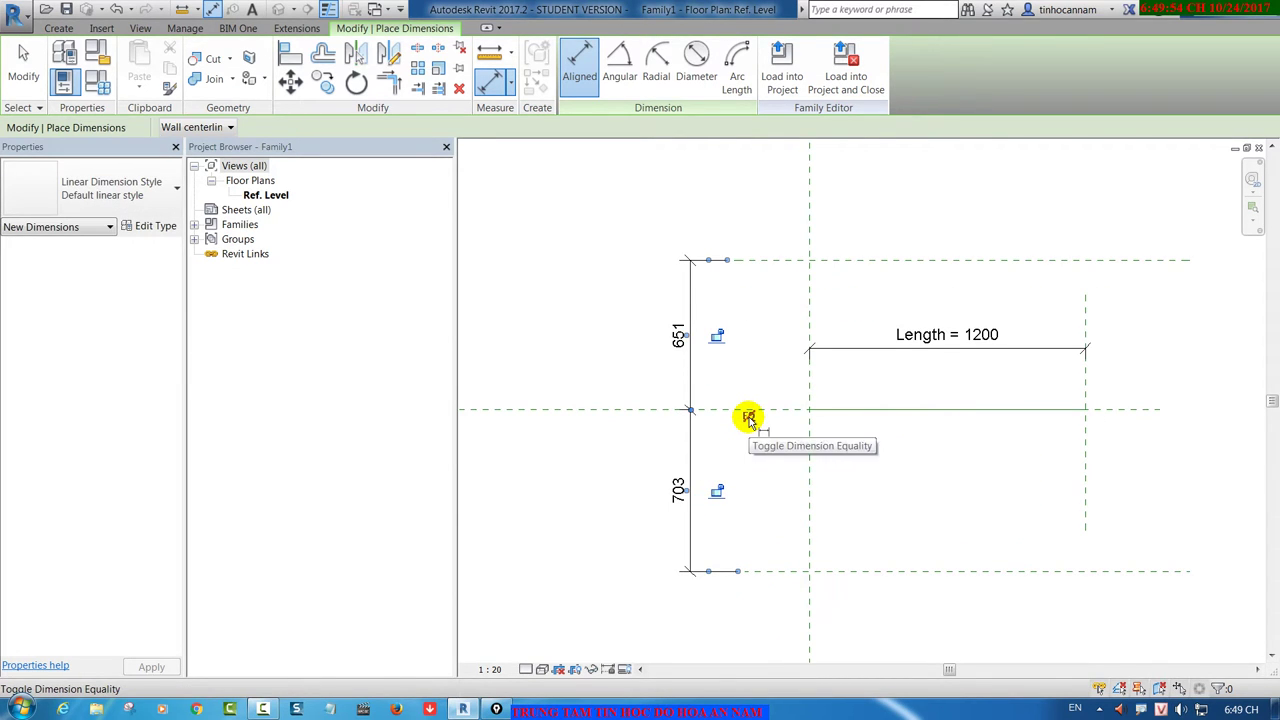
pyautogui.click(749, 417)
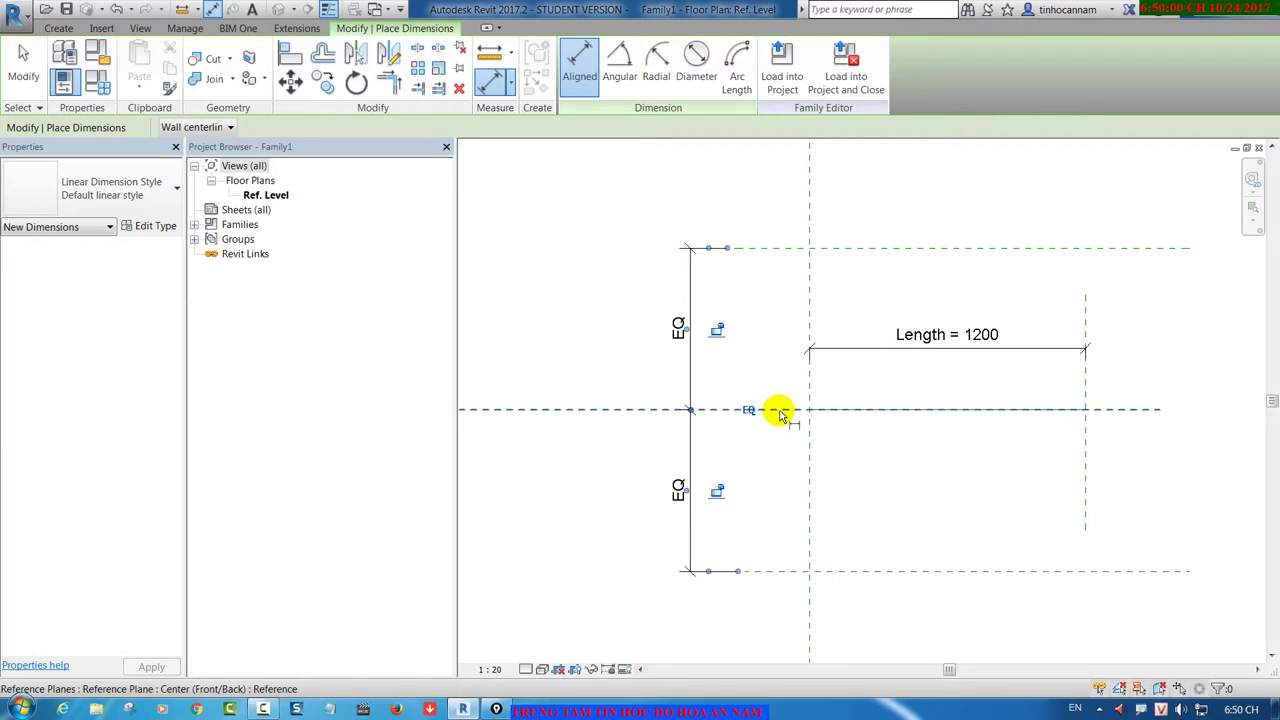
# Step: Add the overall 1406 dimension between the outer planes and a 1200 width dimension below
pyautogui.click(798, 575)
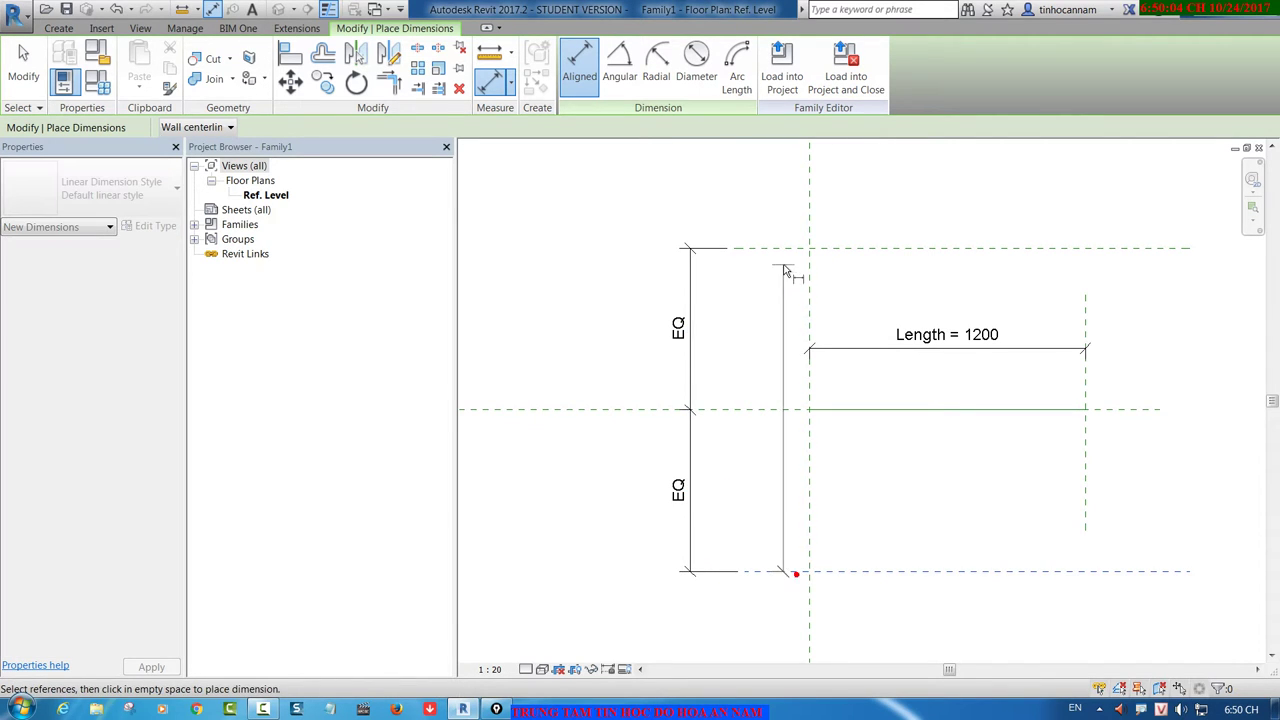
pyautogui.click(783, 249)
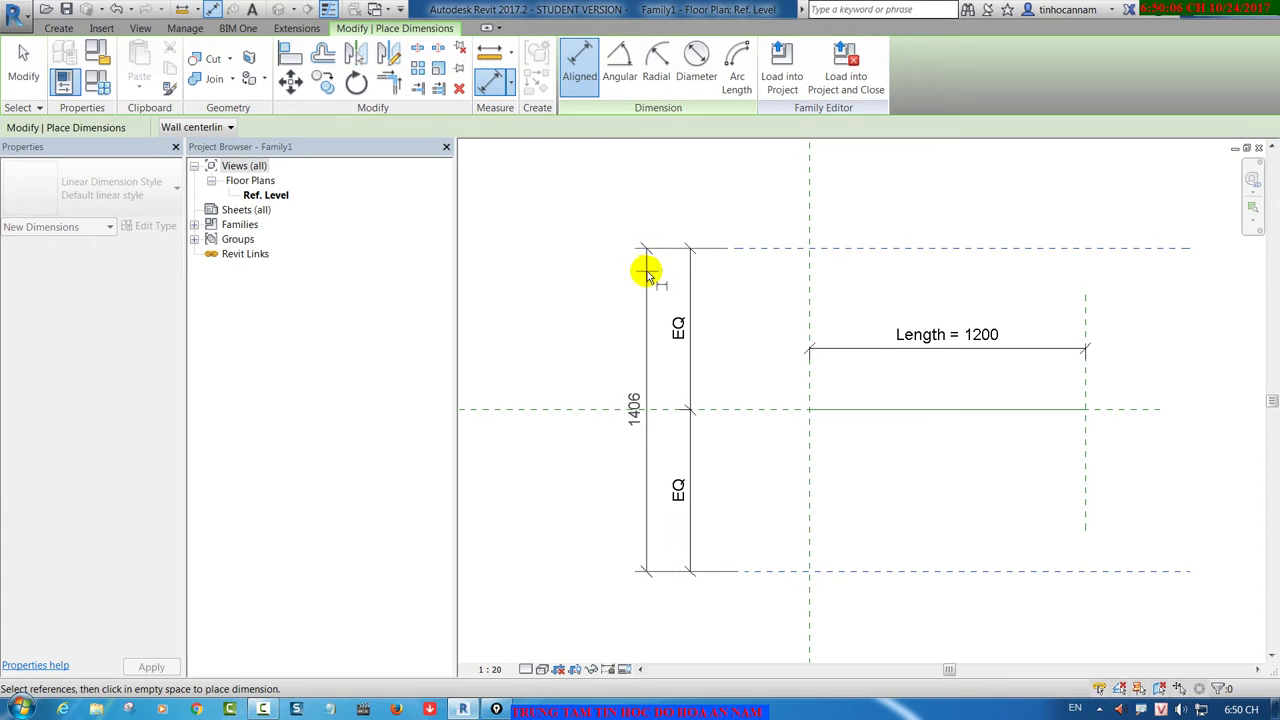
pyautogui.click(650, 275)
pyautogui.moveTo(920, 457); pyautogui.dragTo(850, 398, button='middle')
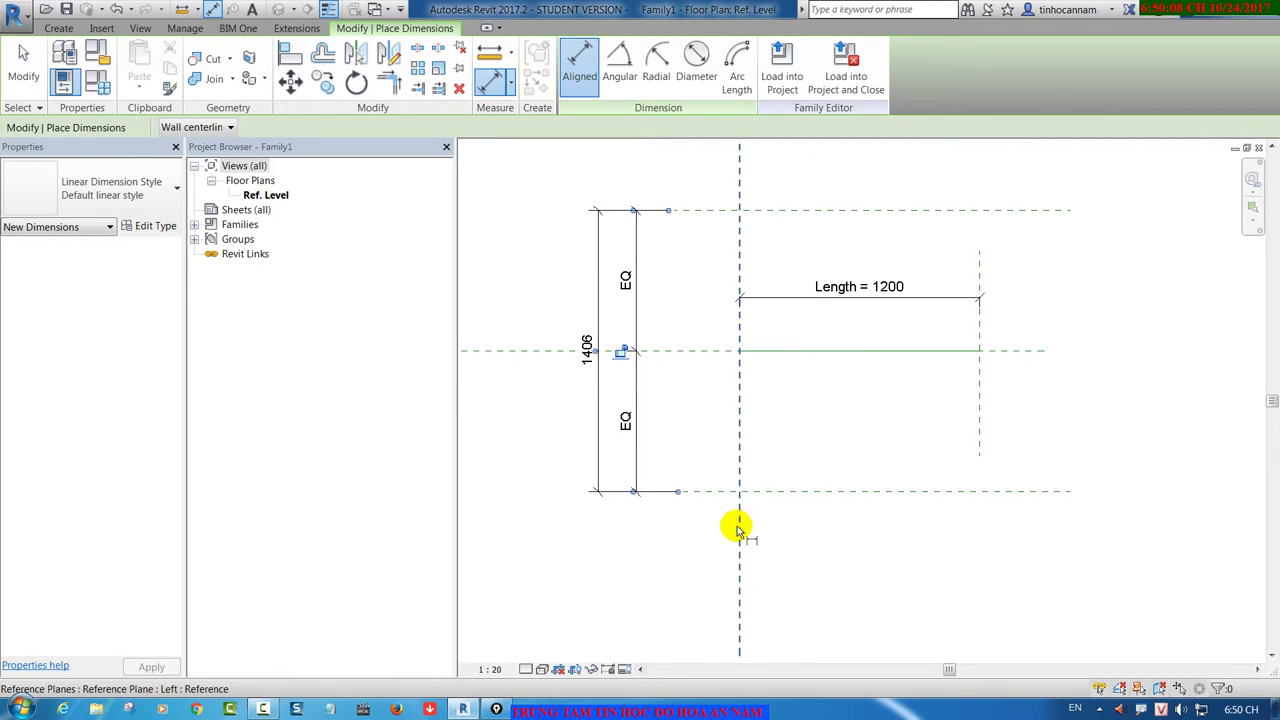
pyautogui.click(740, 528)
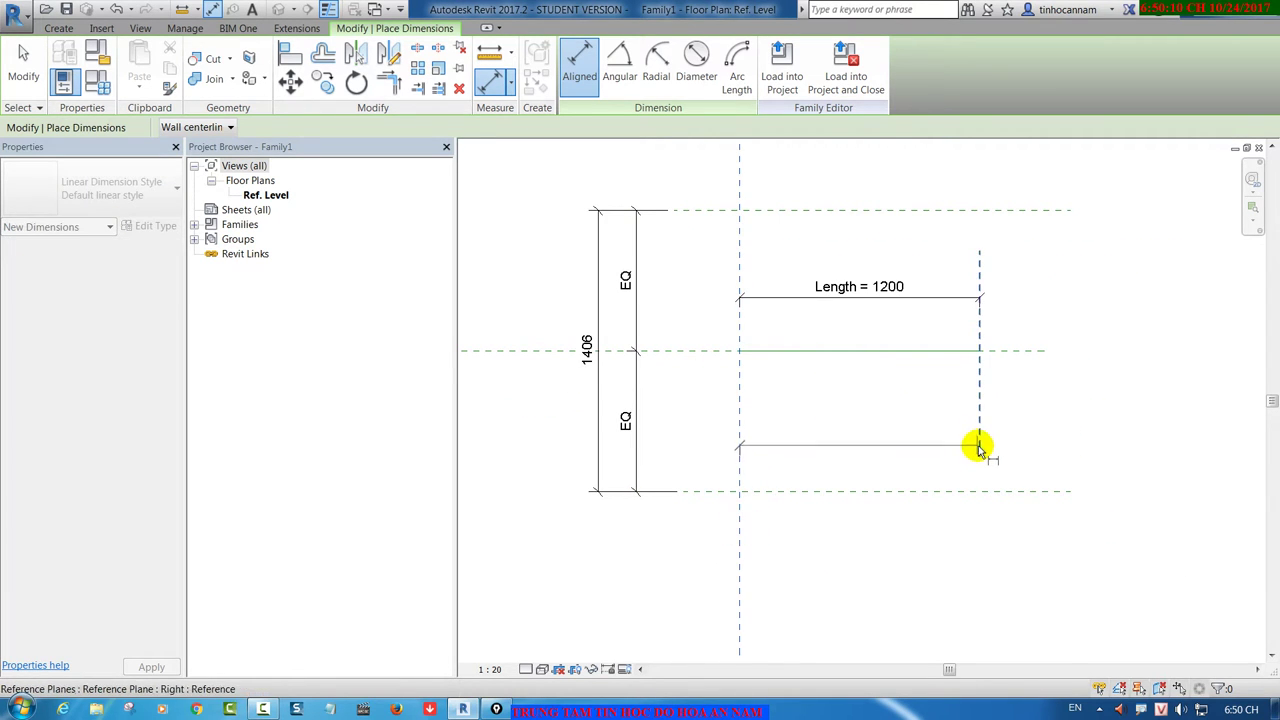
pyautogui.click(976, 443)
pyautogui.click(974, 546)
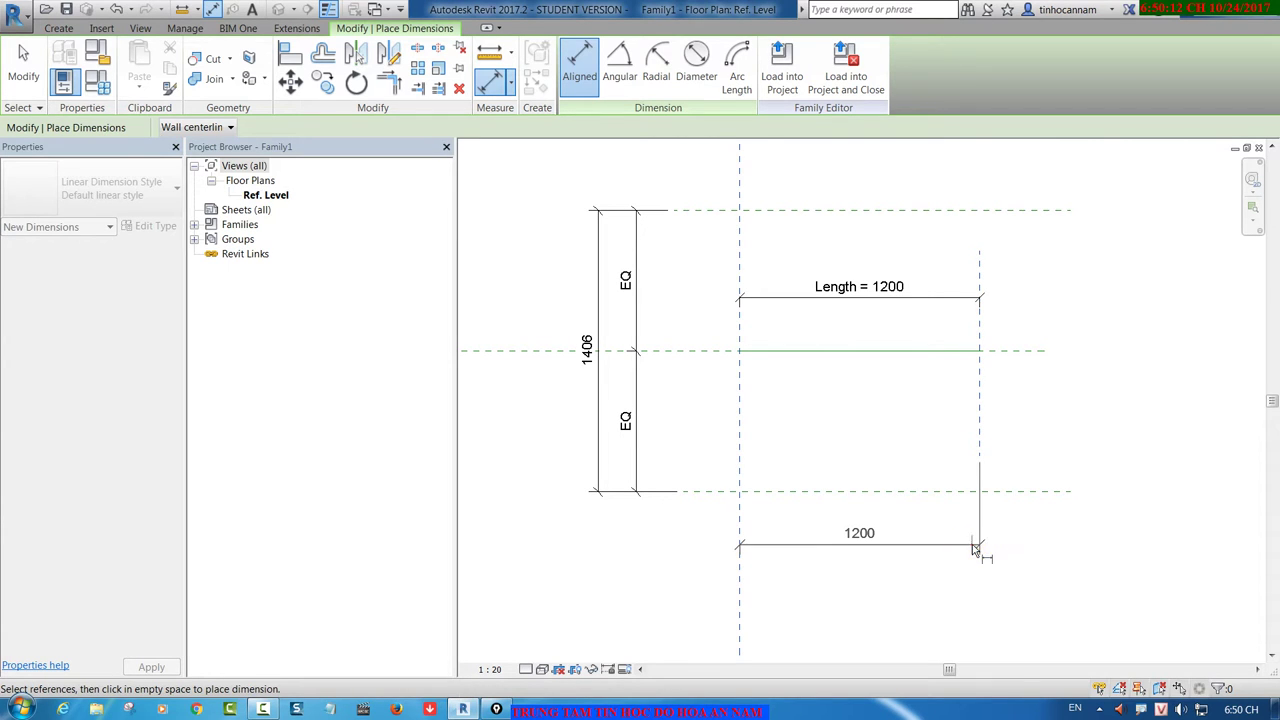
pyautogui.press('Escape')
pyautogui.press('Escape')
# Step: Delete the extra 1200 dimension and extend the Right reference plane upward and downward
pyautogui.press('Delete')
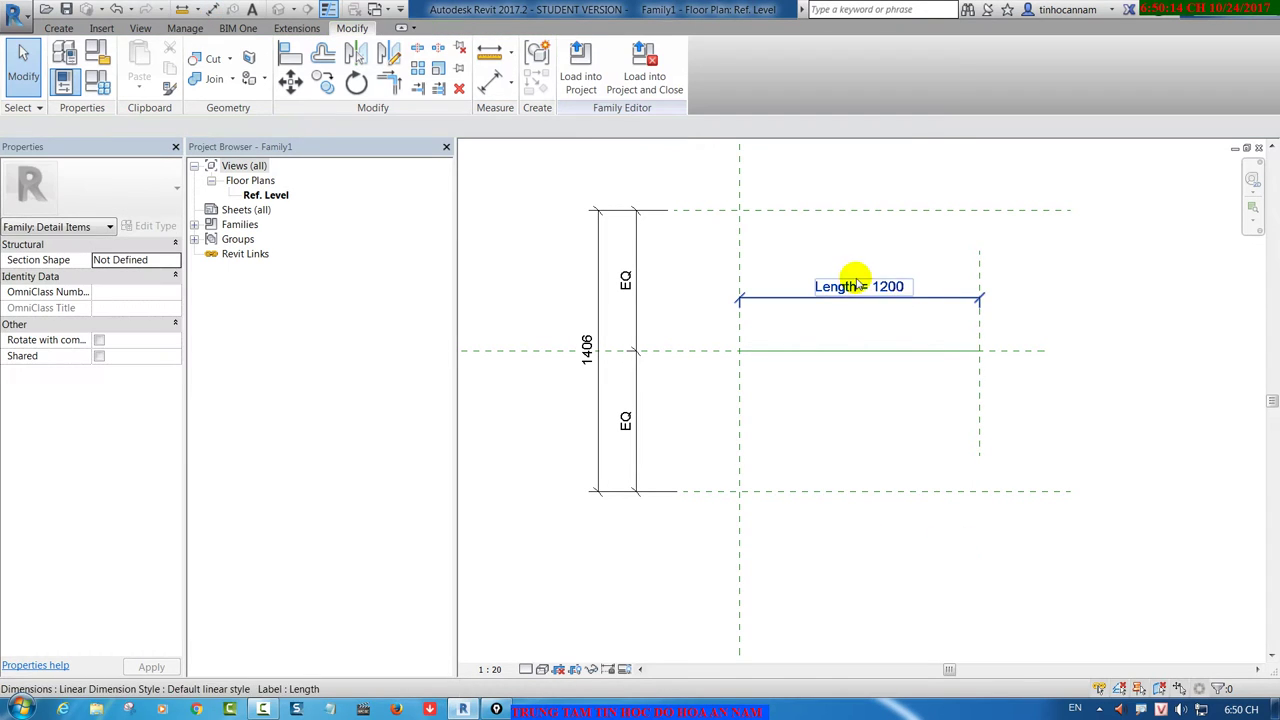
pyautogui.click(982, 263)
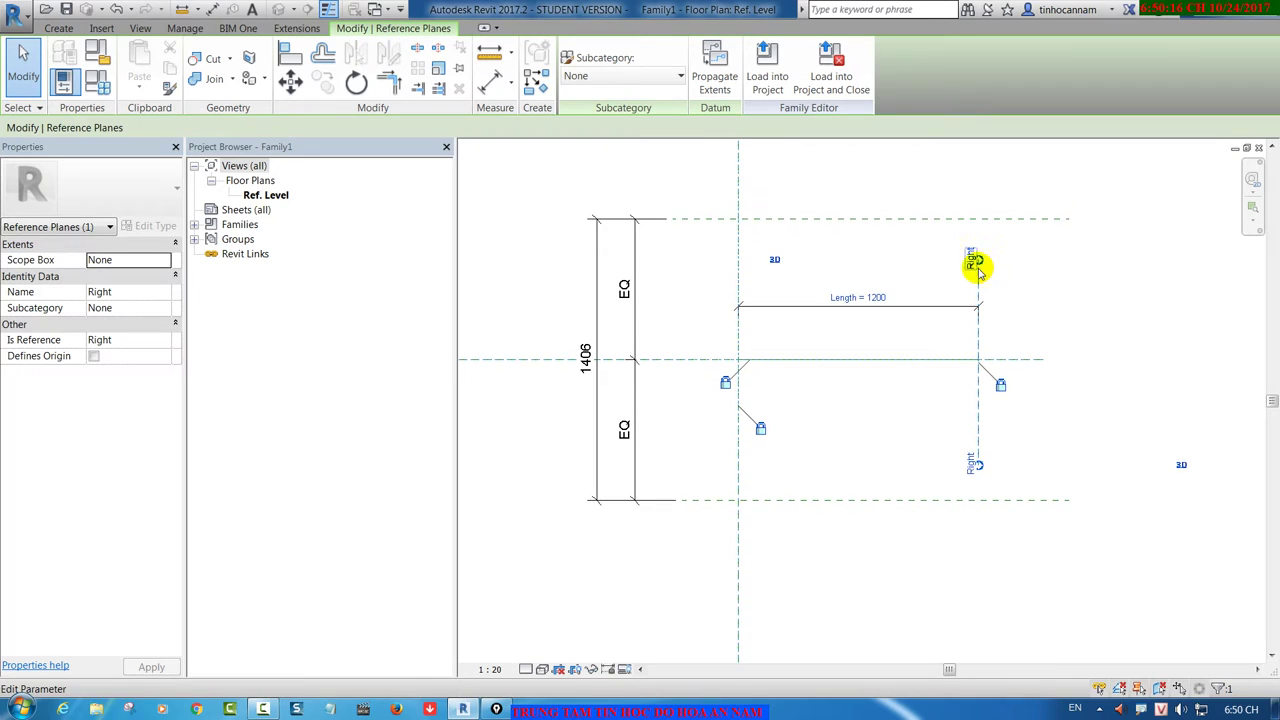
pyautogui.moveTo(974, 258); pyautogui.dragTo(976, 183)
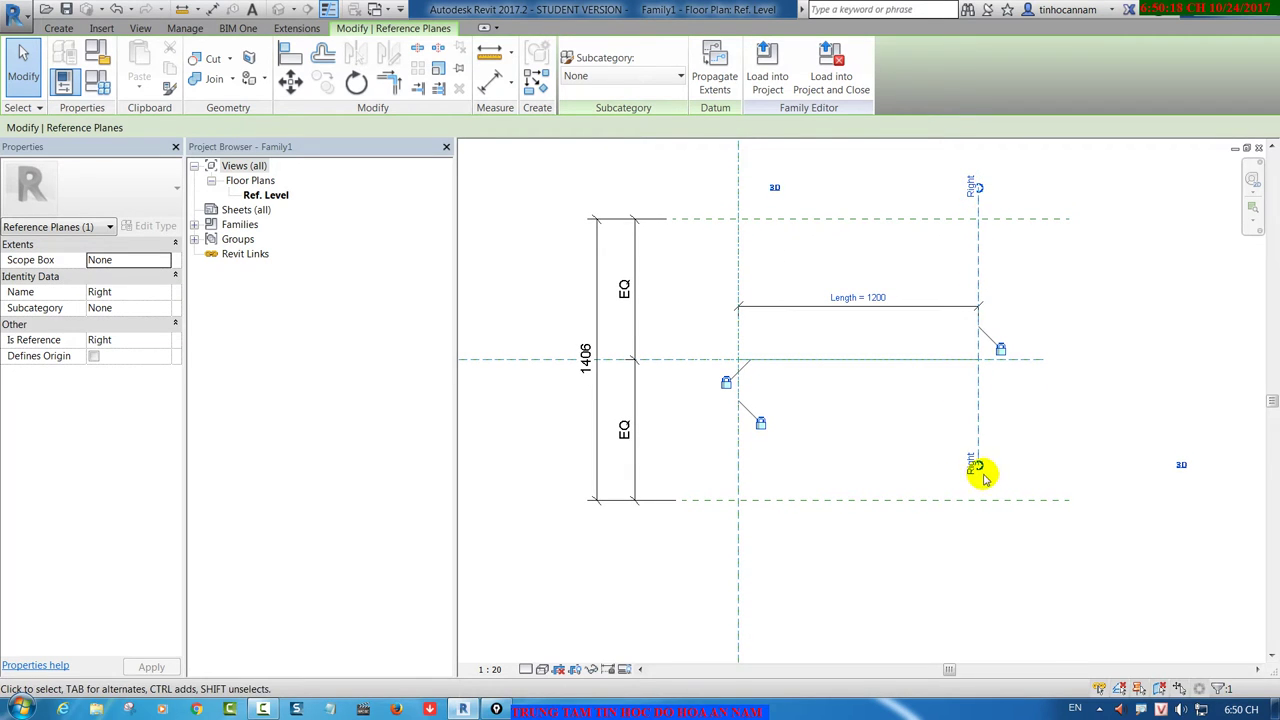
pyautogui.moveTo(977, 465); pyautogui.dragTo(976, 540)
pyautogui.click(785, 397)
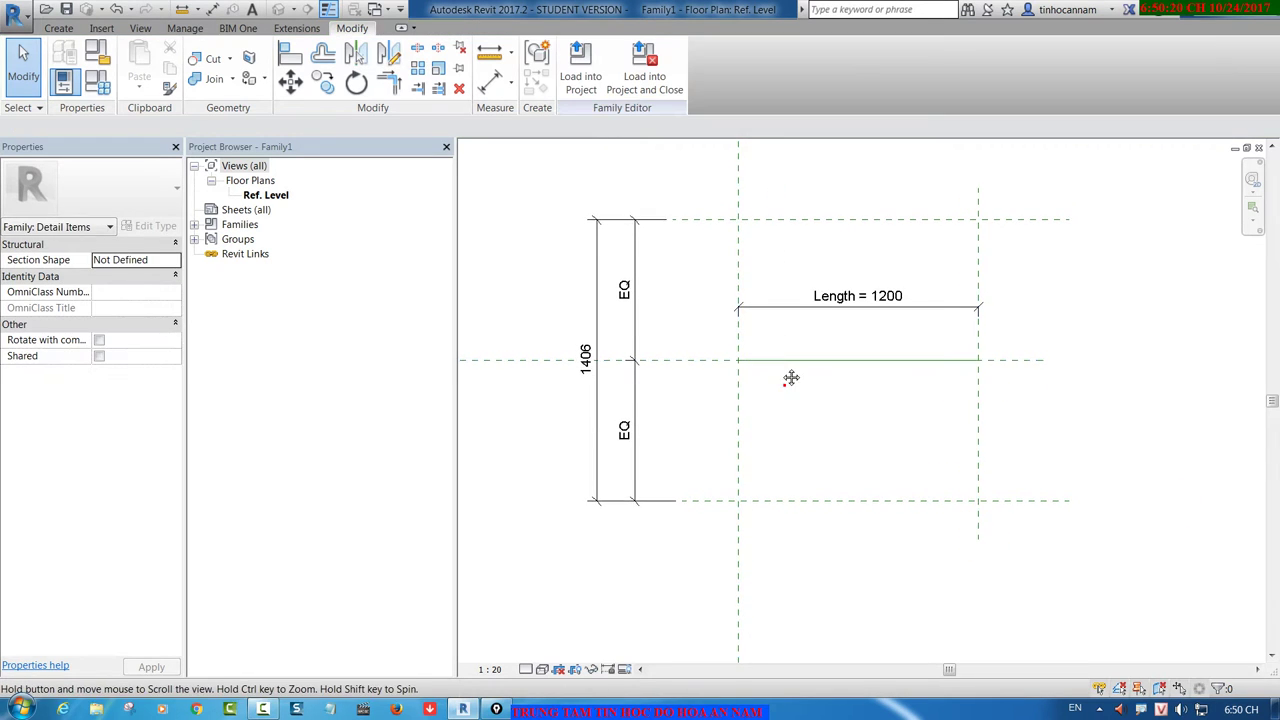
pyautogui.scroll(2, 770, 430)
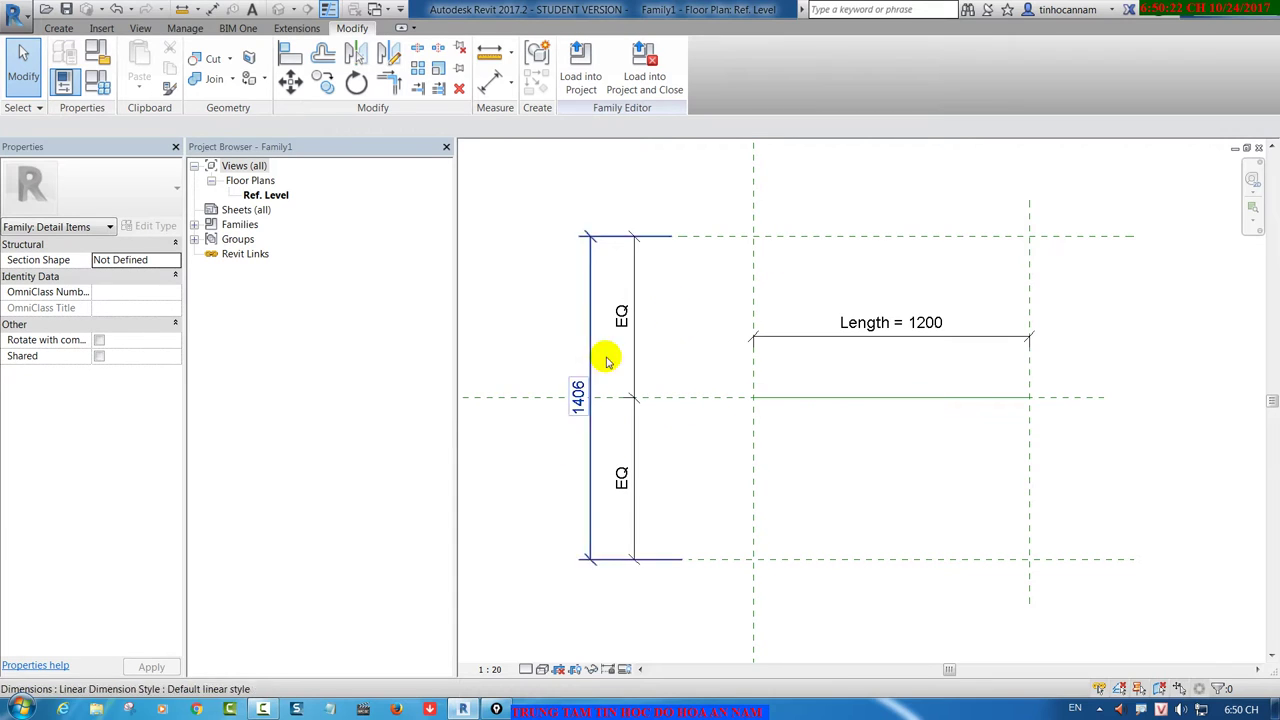
# Step: Move the Length = 1200 dimension above the top plane and start a parameter for the 1406 dimension
pyautogui.click(815, 337)
pyautogui.moveTo(802, 337); pyautogui.dragTo(855, 208)
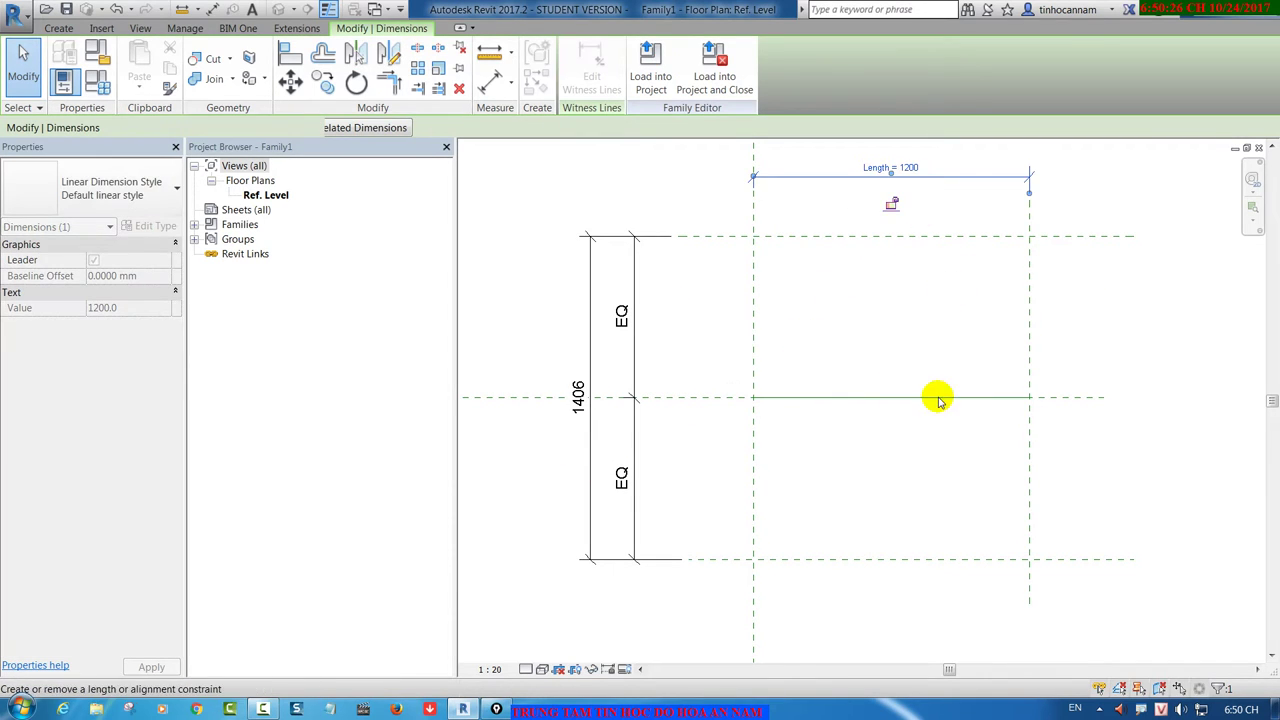
pyautogui.click(608, 149)
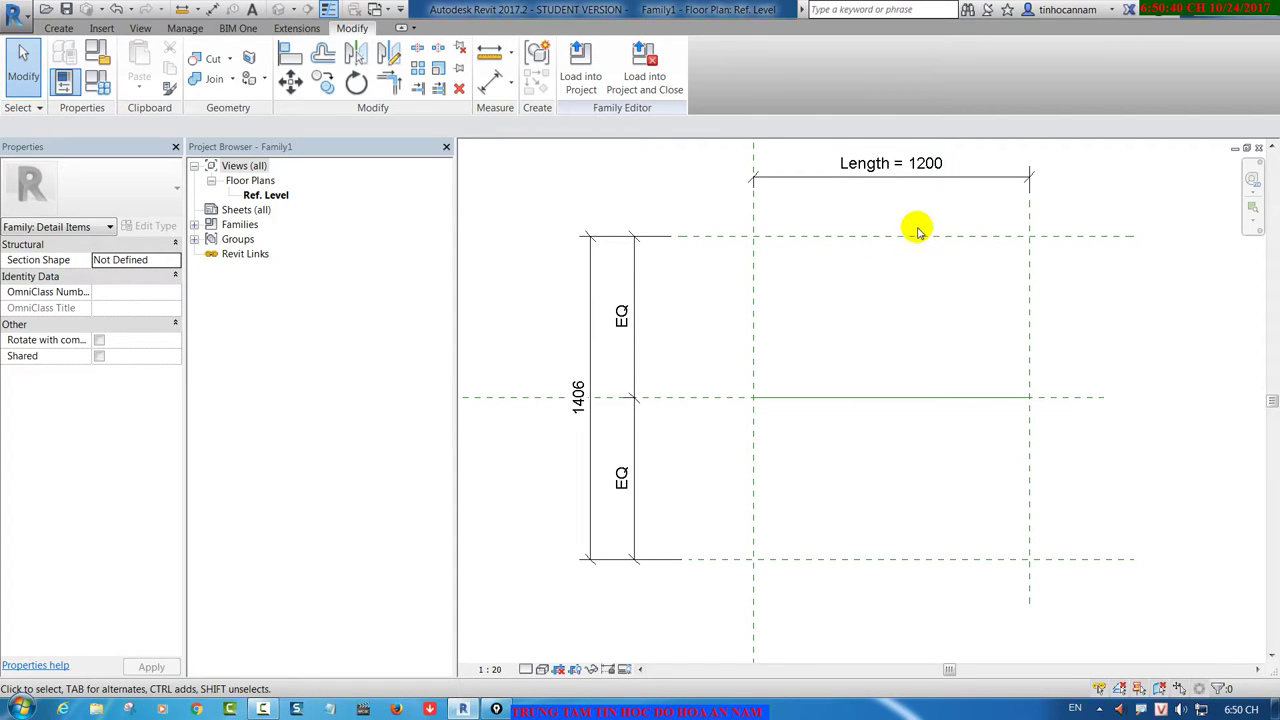
pyautogui.moveTo(823, 284); pyautogui.dragTo(859, 298, button='middle')
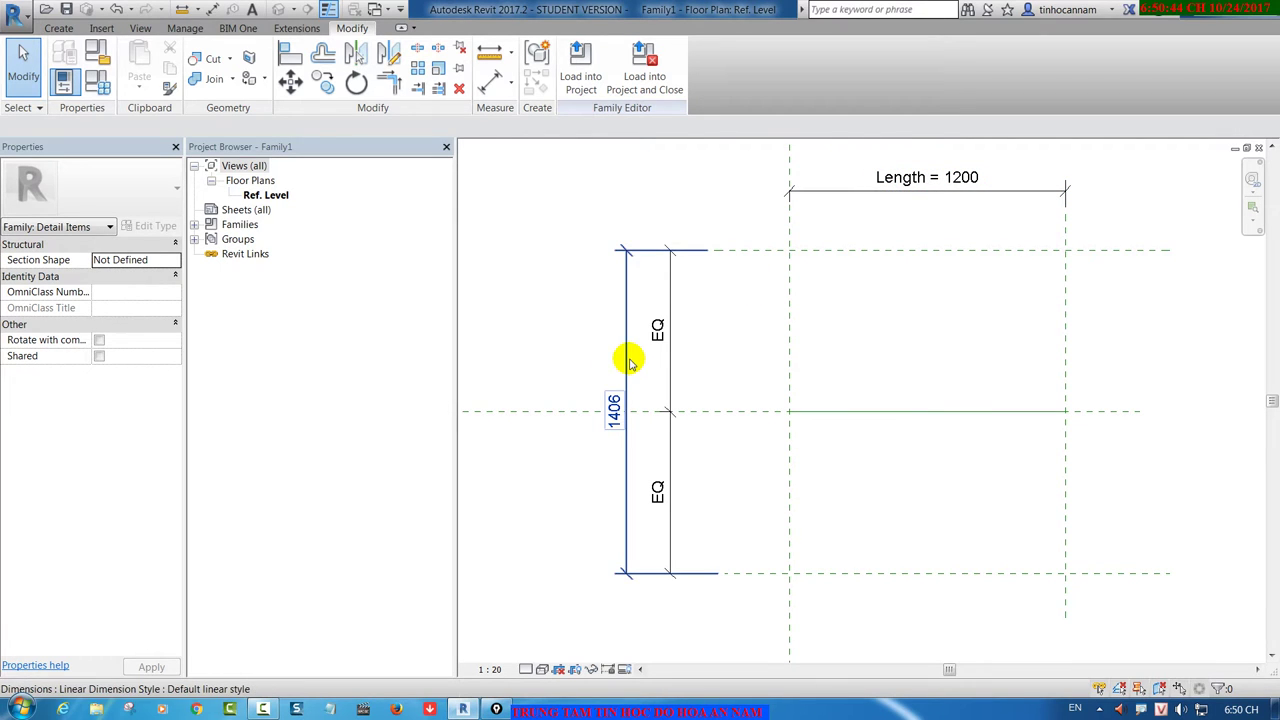
pyautogui.click(624, 357)
pyautogui.click(736, 64)
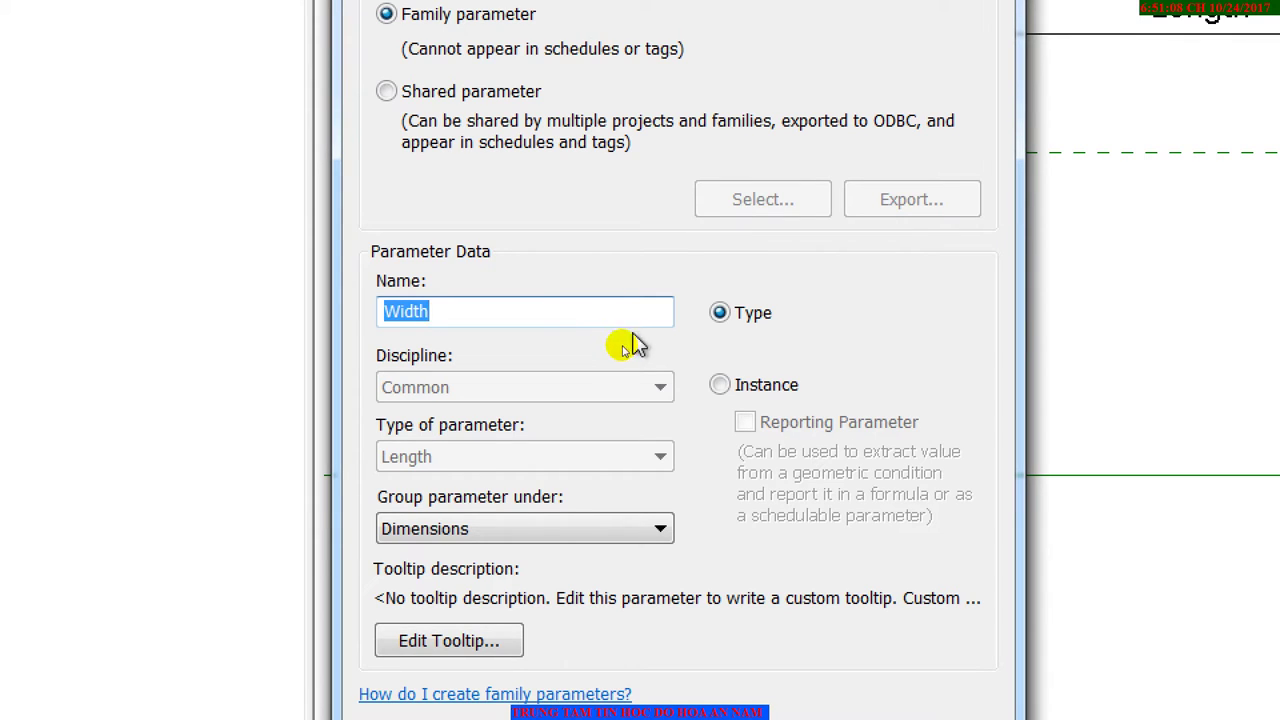
# Step: Create Width as a Type parameter so the 1406 dimension reads Width = 1406
pyautogui.click(741, 389)
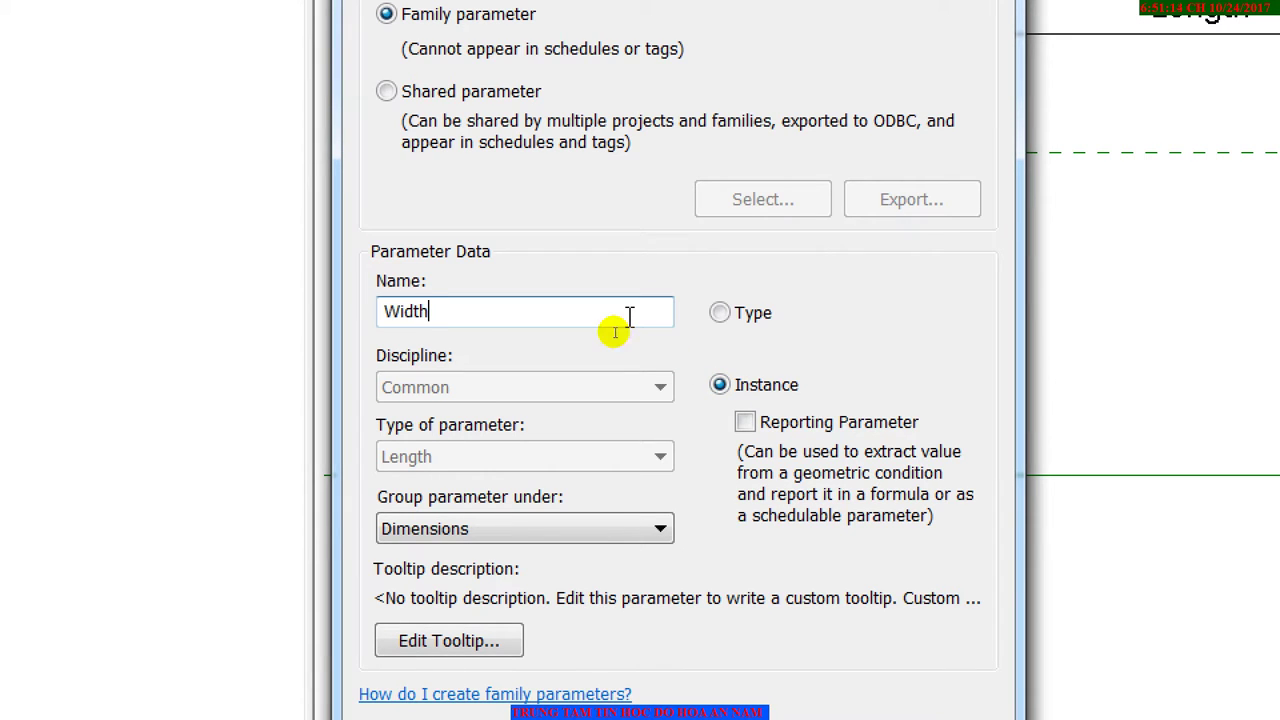
pyautogui.click(731, 318)
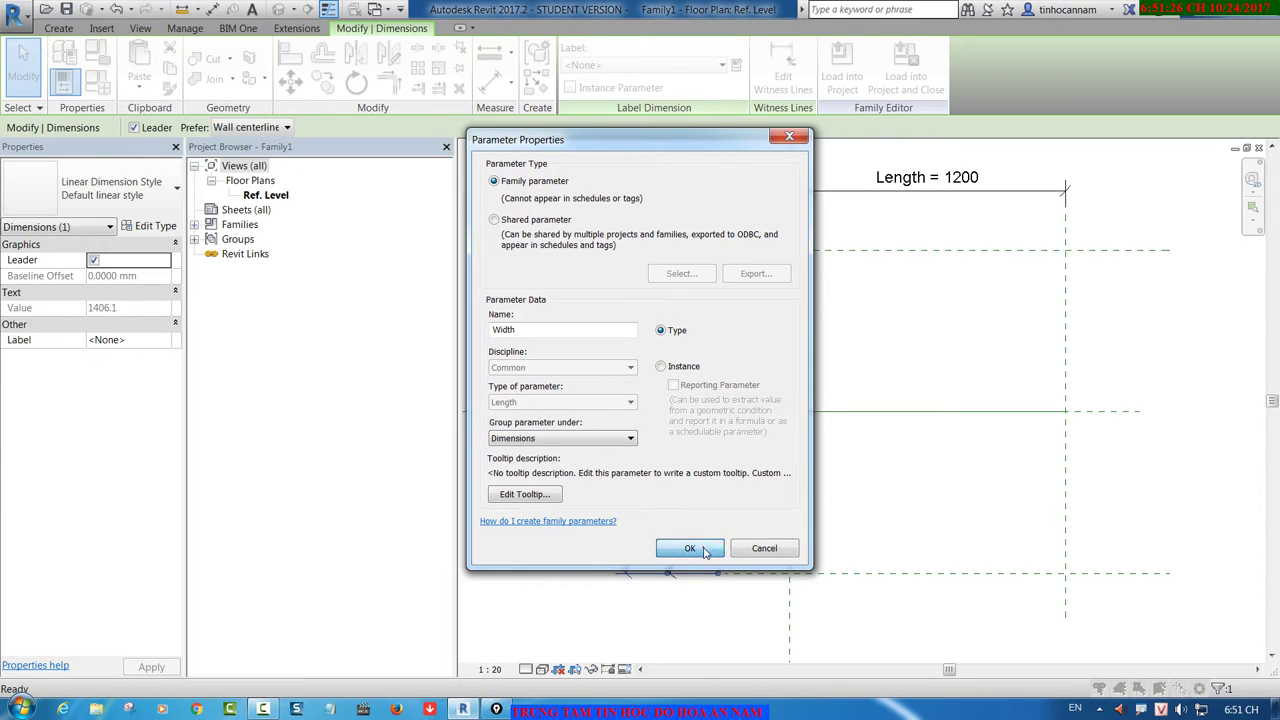
pyautogui.click(690, 548)
pyautogui.click(584, 378)
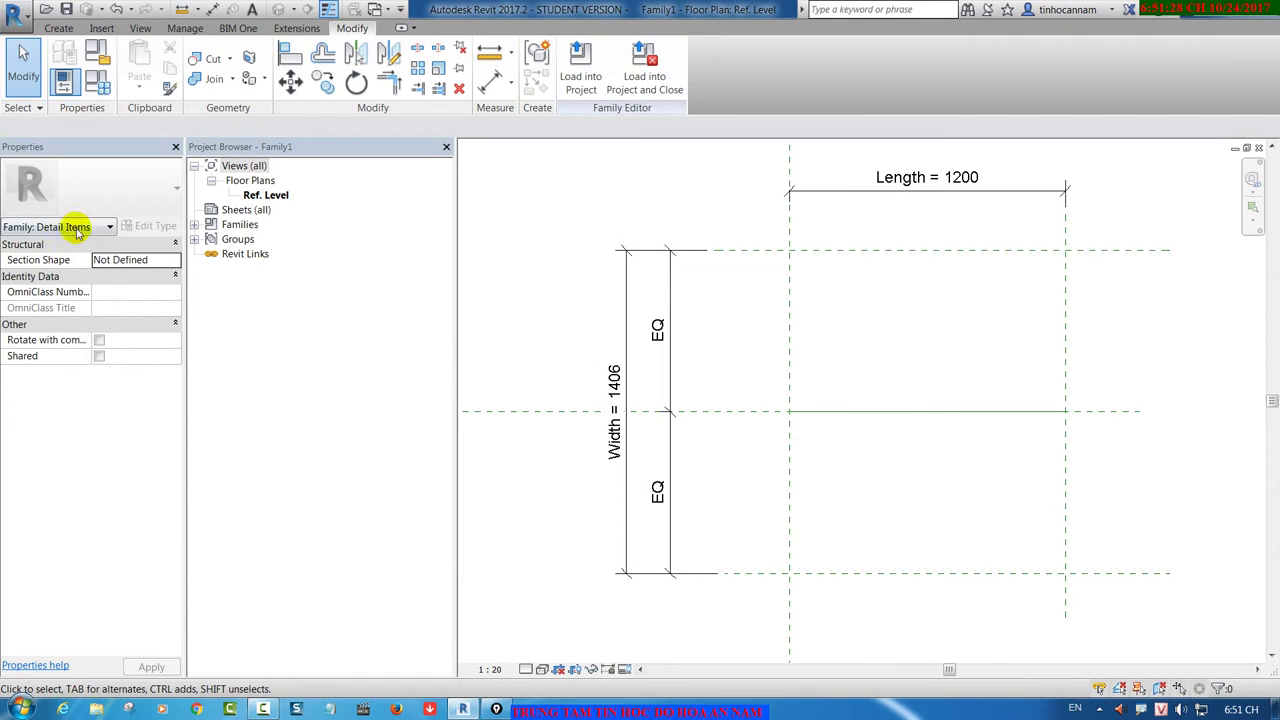
pyautogui.hotkey('ctrl', 'Tab')
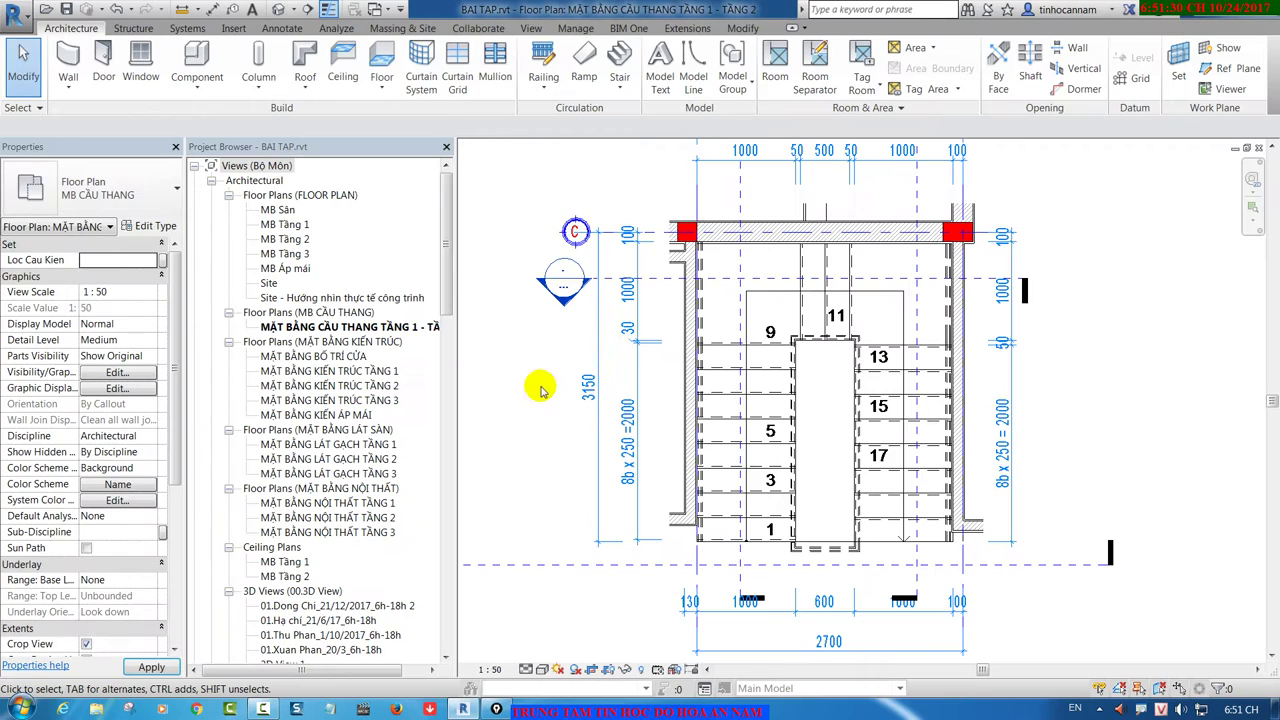
pyautogui.doubleClick(688, 234)
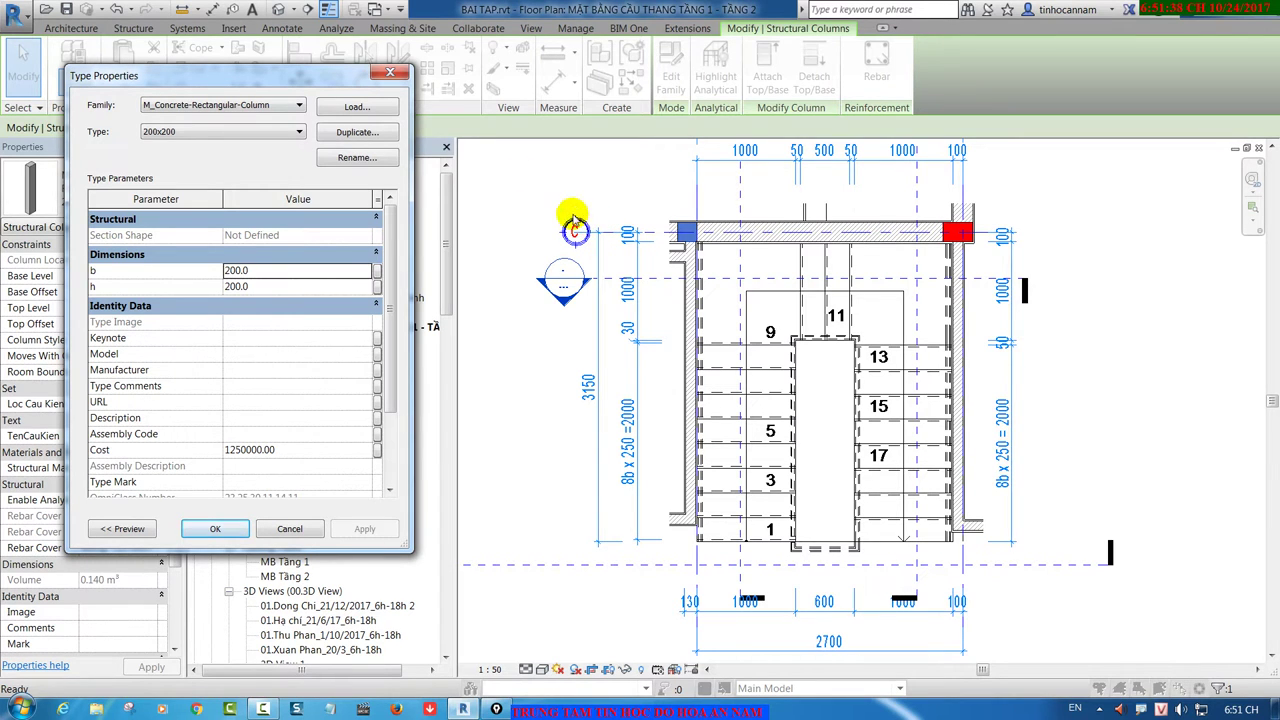
pyautogui.press('Escape')
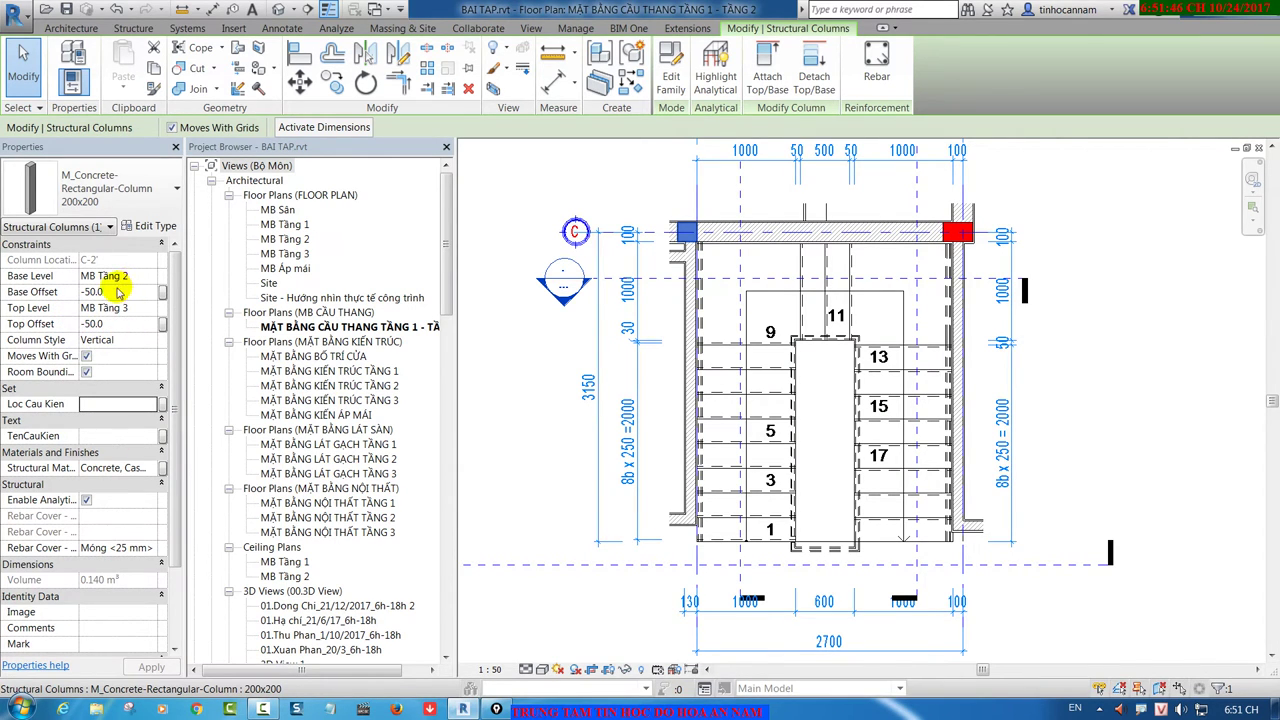
pyautogui.click(160, 226)
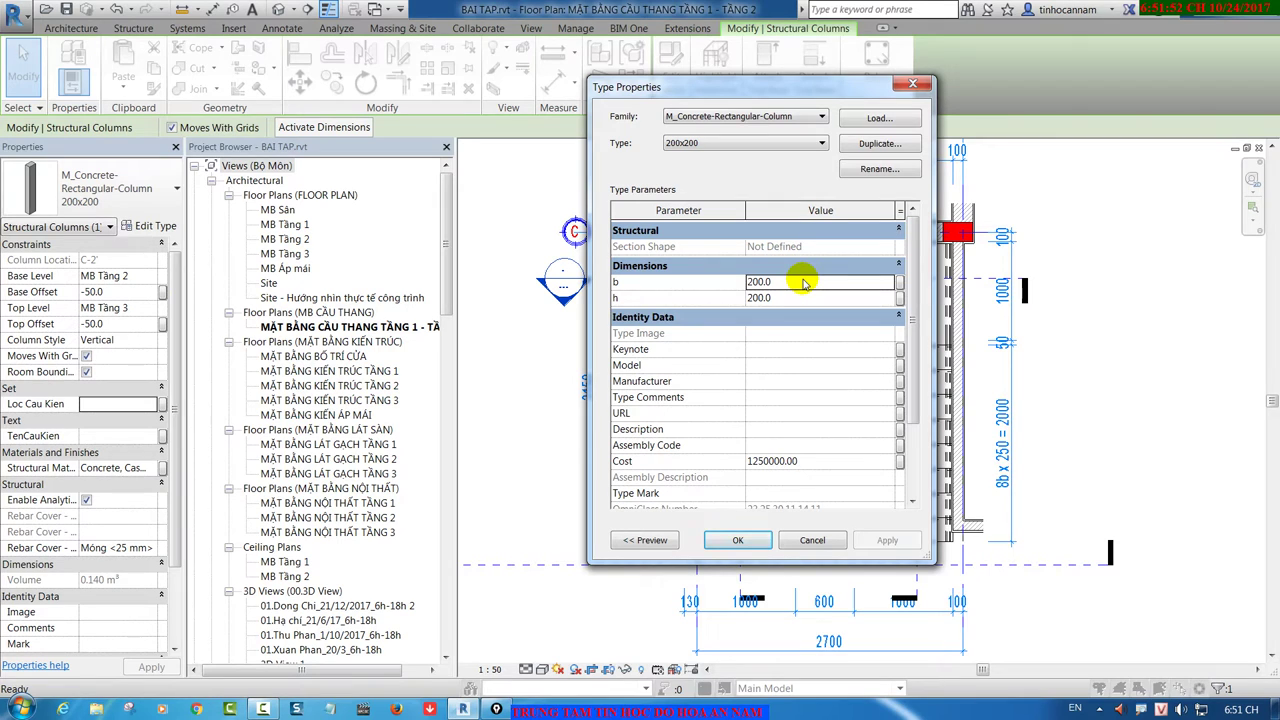
pyautogui.press('Escape')
pyautogui.press('Escape')
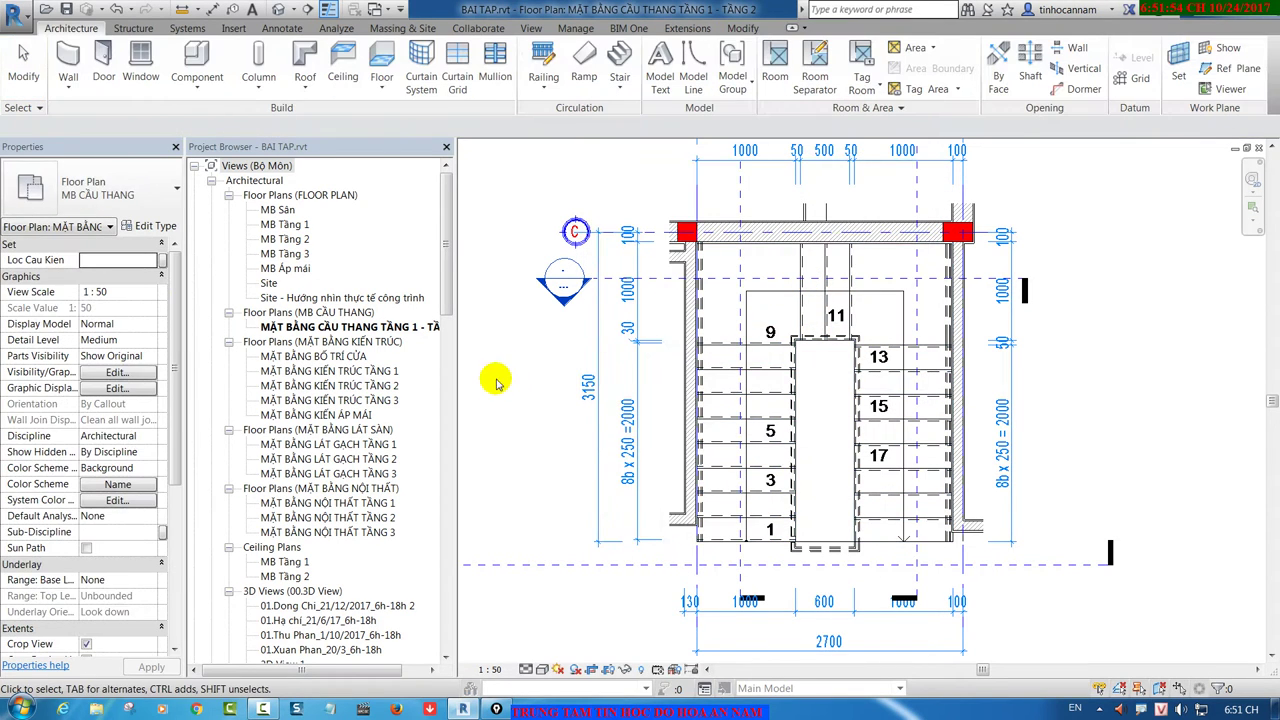
pyautogui.hotkey('ctrl', 'Tab')
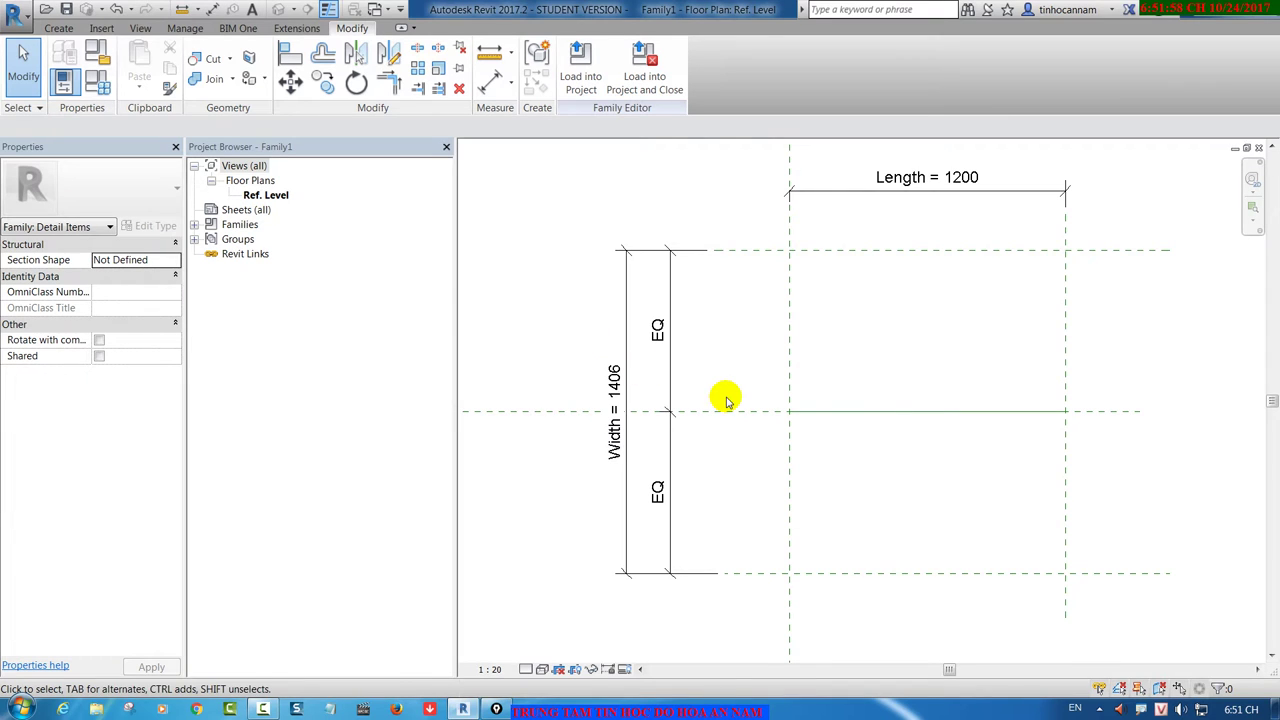
pyautogui.moveTo(728, 396); pyautogui.dragTo(716, 388, button='middle')
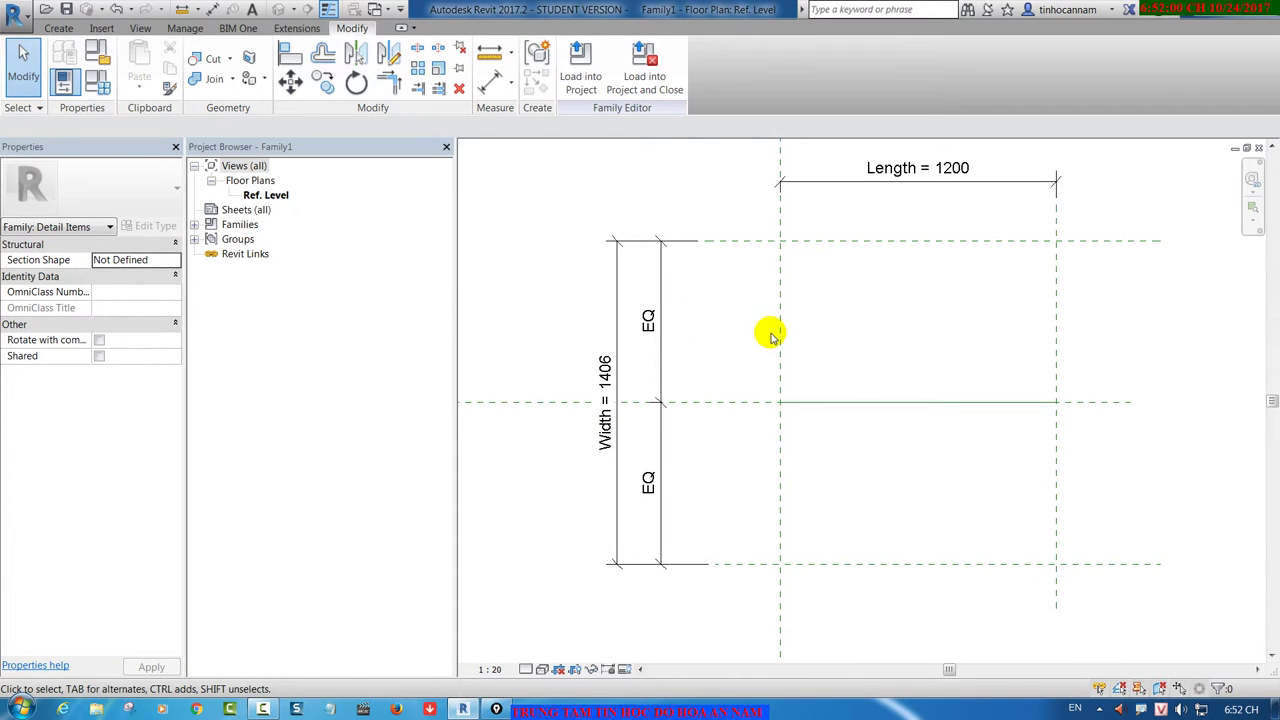
pyautogui.moveTo(772, 337); pyautogui.dragTo(754, 337, button='middle')
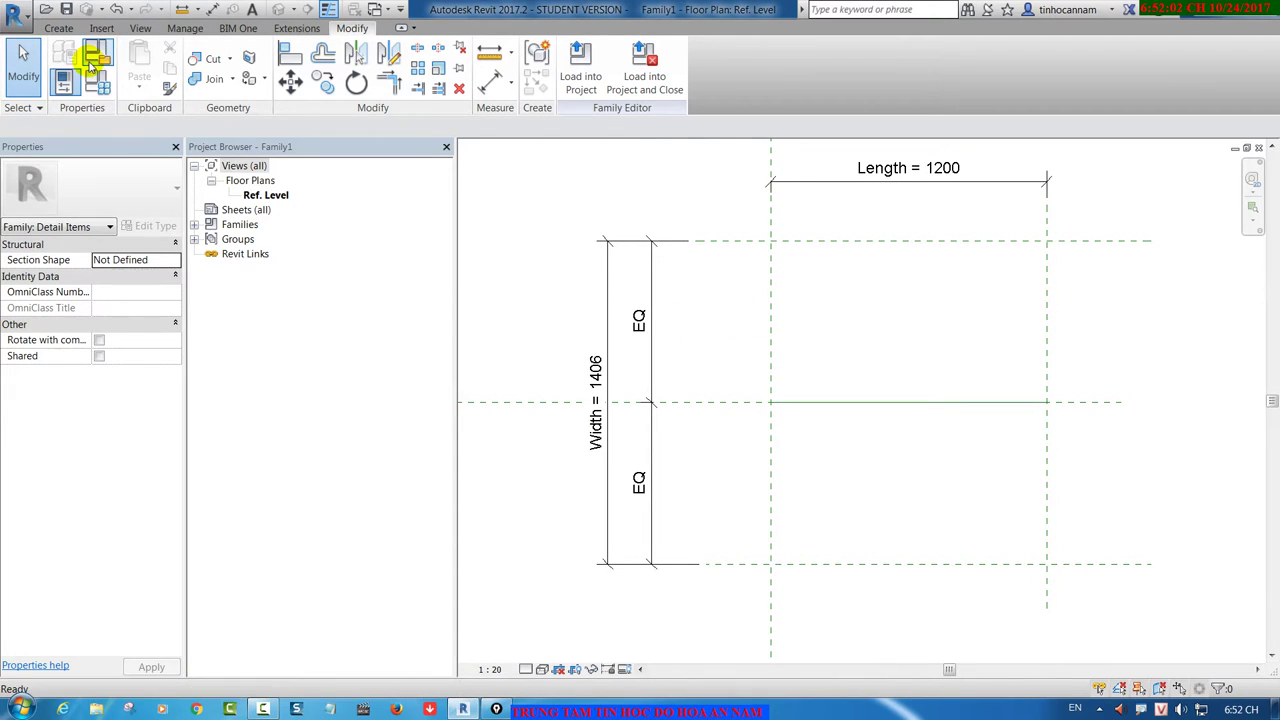
pyautogui.click(58, 29)
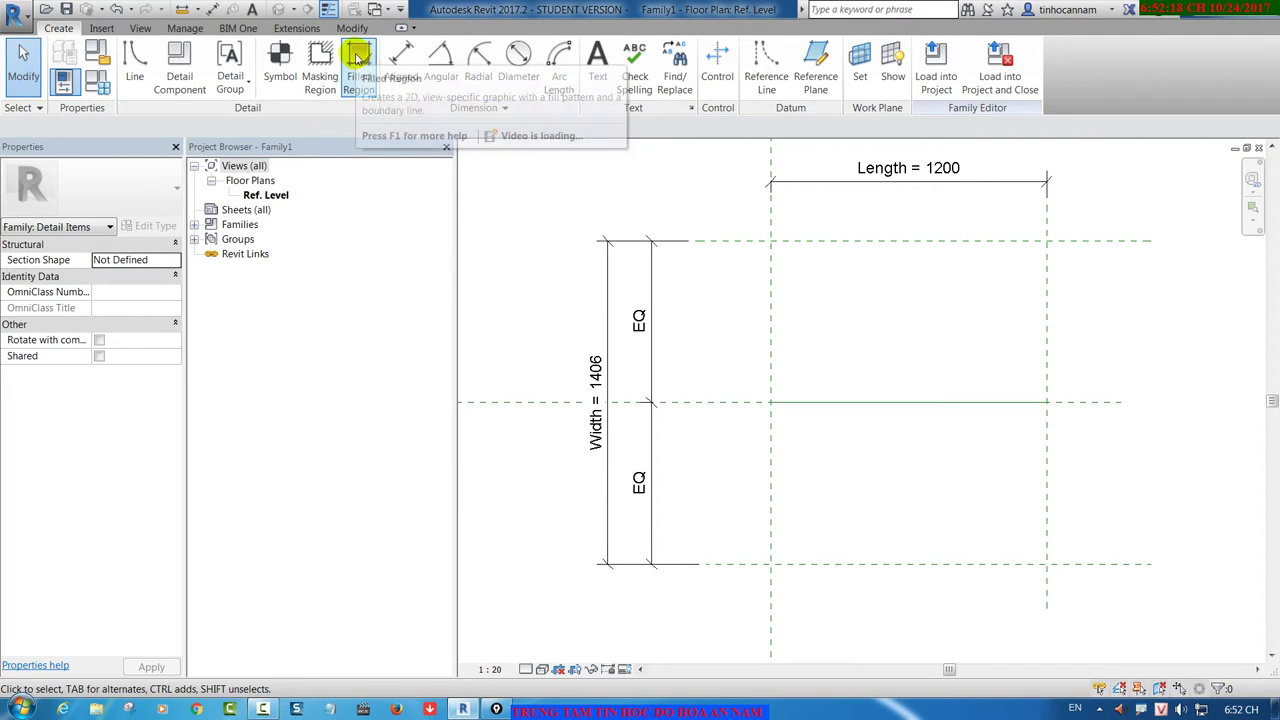
pyautogui.click(357, 57)
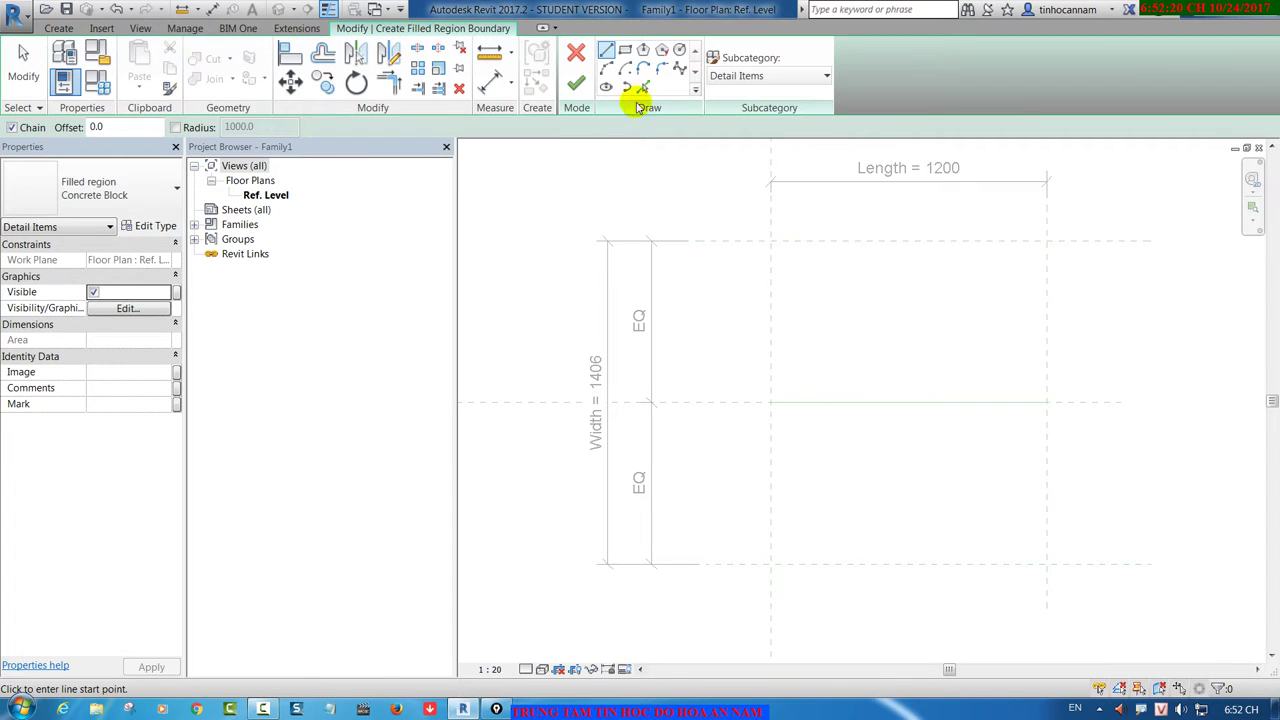
pyautogui.click(624, 50)
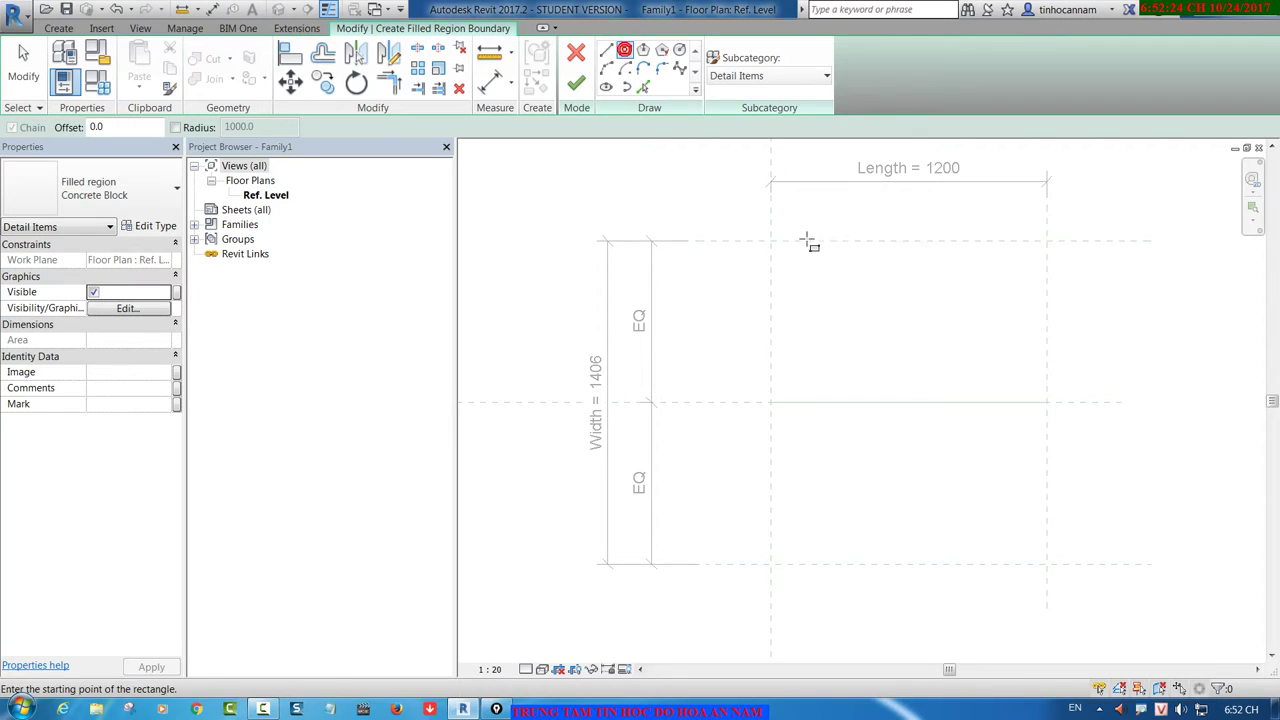
pyautogui.click(770, 241)
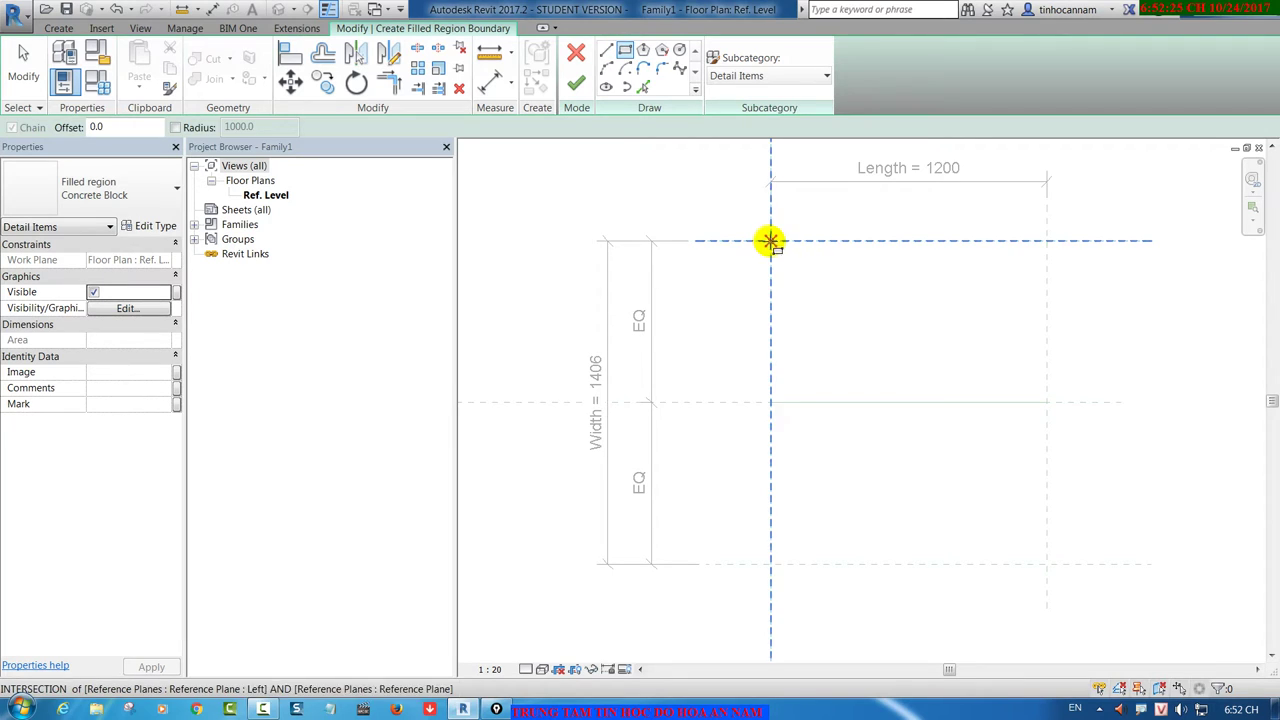
pyautogui.click(1046, 564)
pyautogui.scroll(1, 1046, 466)
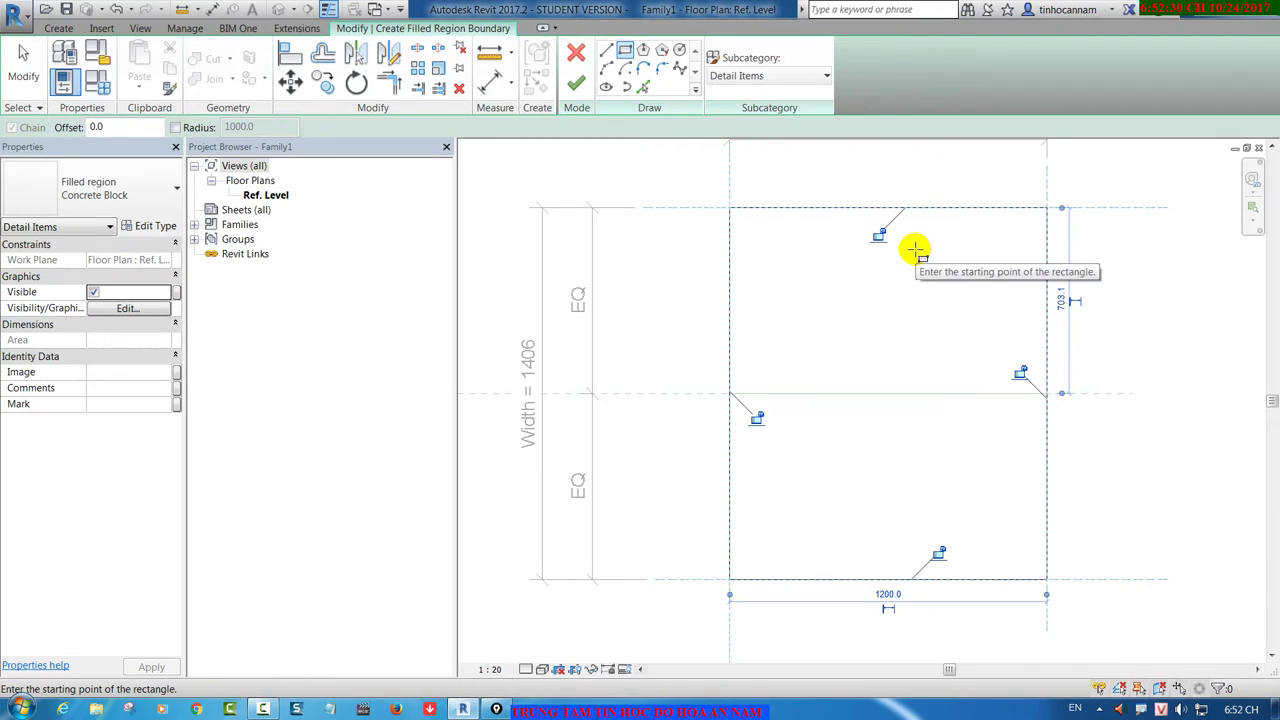
pyautogui.scroll(1, 928, 332)
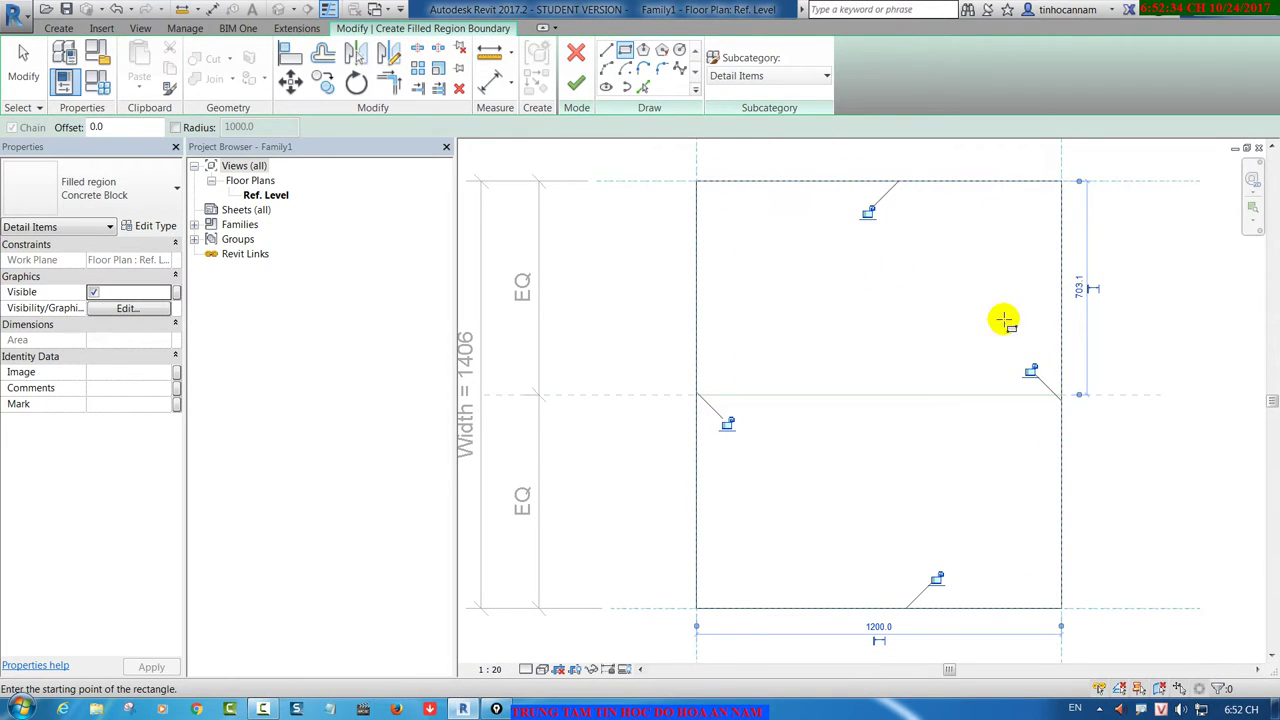
pyautogui.moveTo(1009, 323); pyautogui.dragTo(968, 297, button='middle')
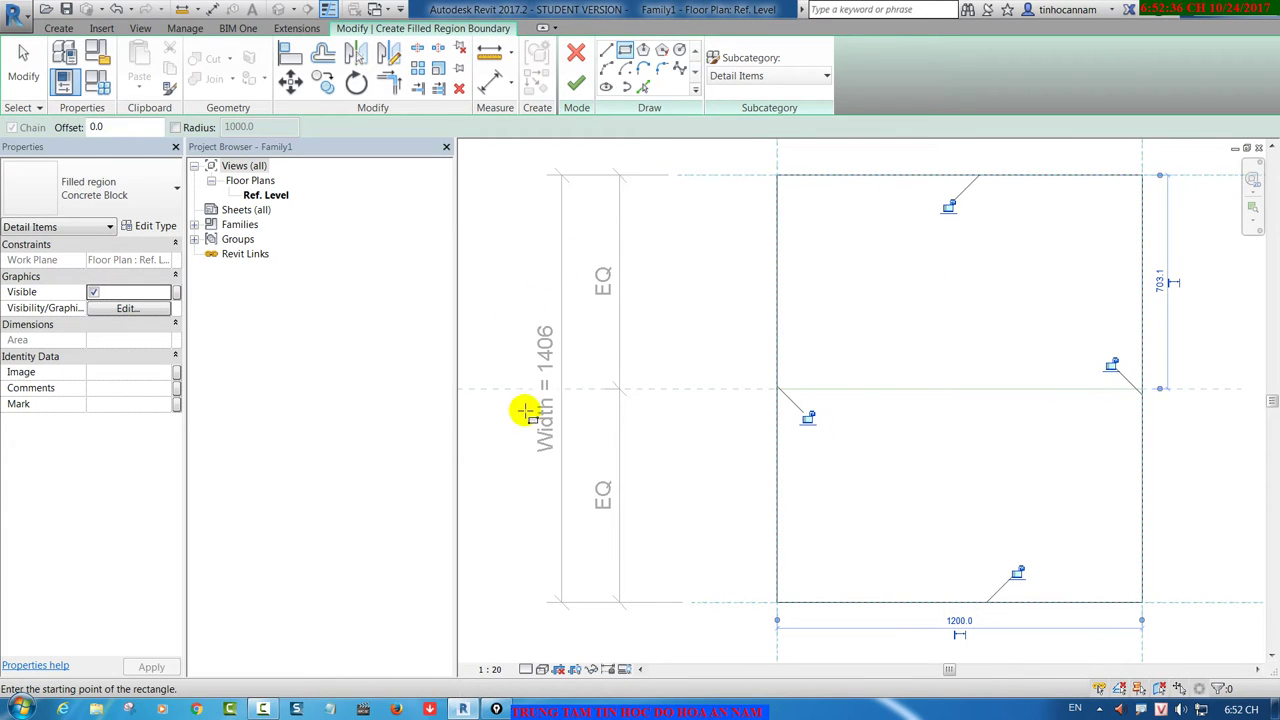
pyautogui.moveTo(660, 332); pyautogui.dragTo(757, 408, button='middle')
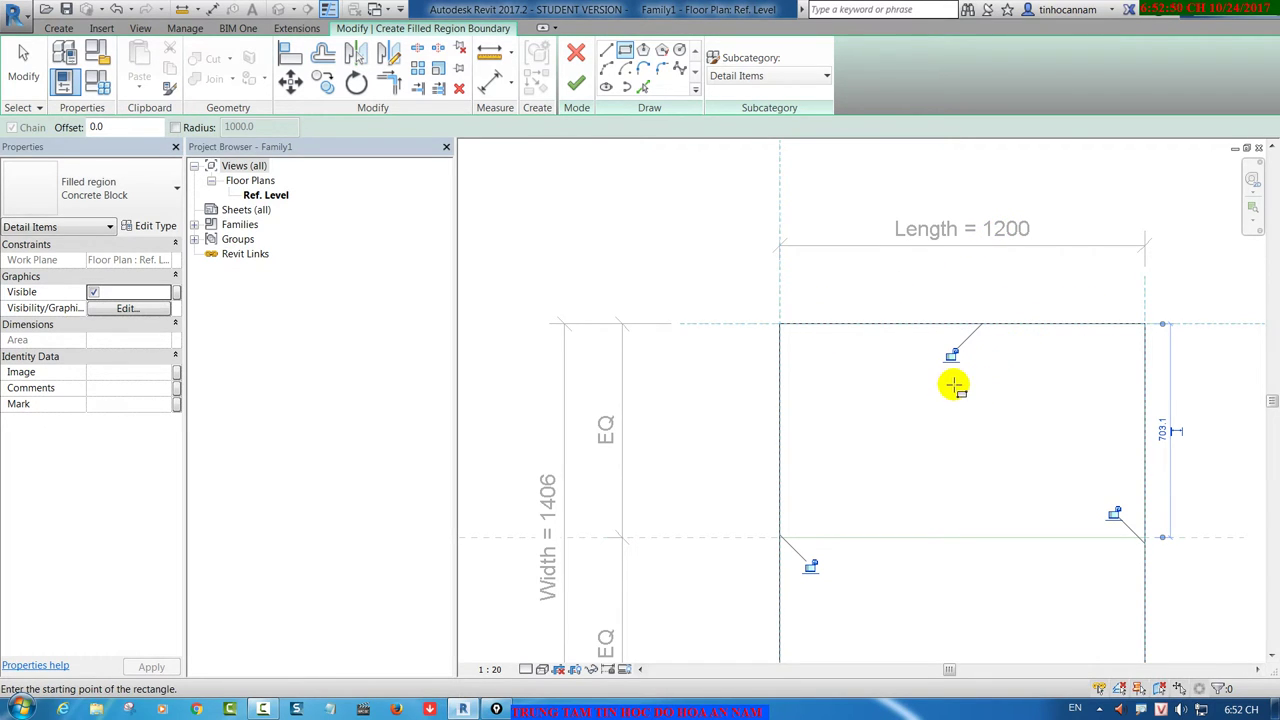
pyautogui.scroll(-3, 857, 323)
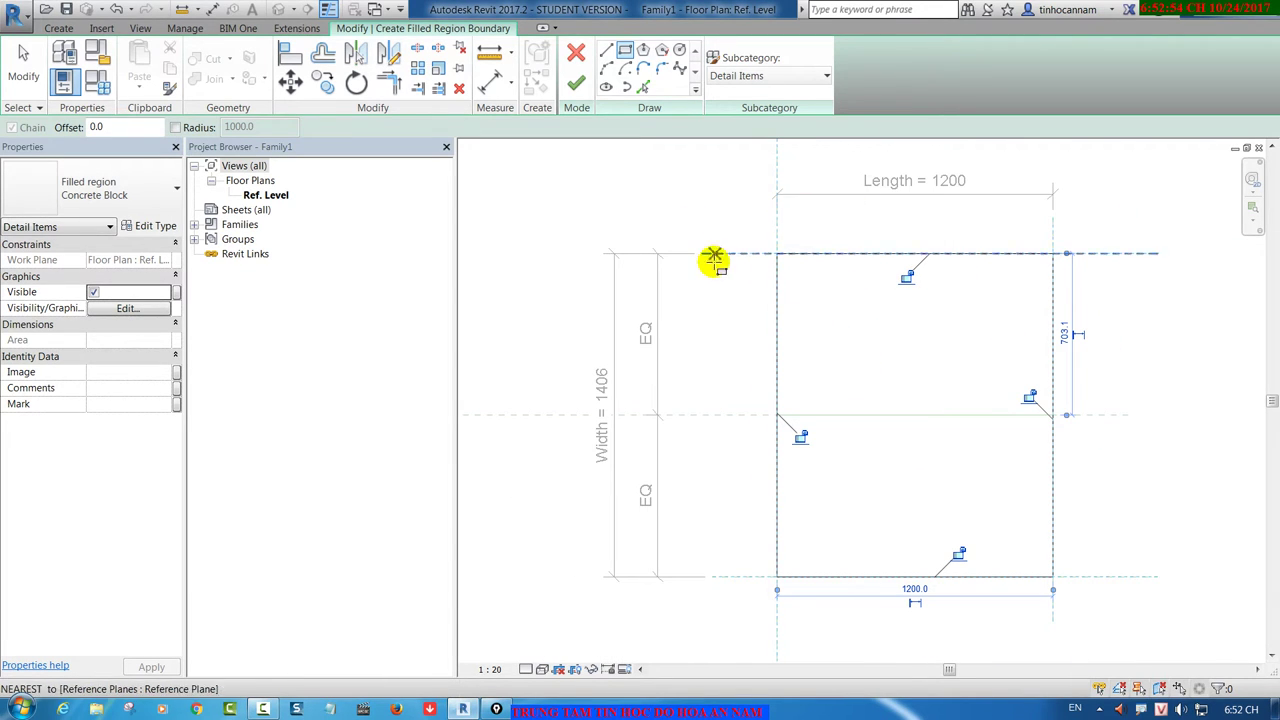
pyautogui.moveTo(714, 257); pyautogui.dragTo(709, 273, button='middle')
pyautogui.click(902, 300)
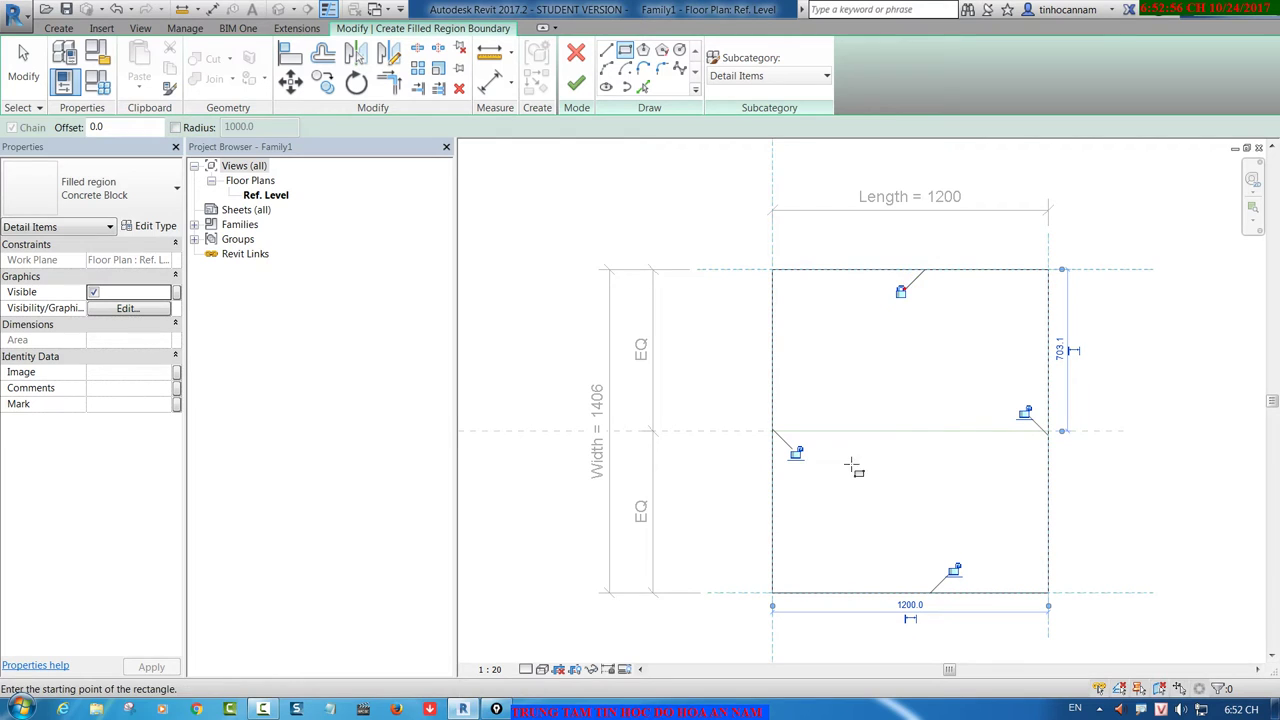
pyautogui.click(800, 452)
pyautogui.click(954, 571)
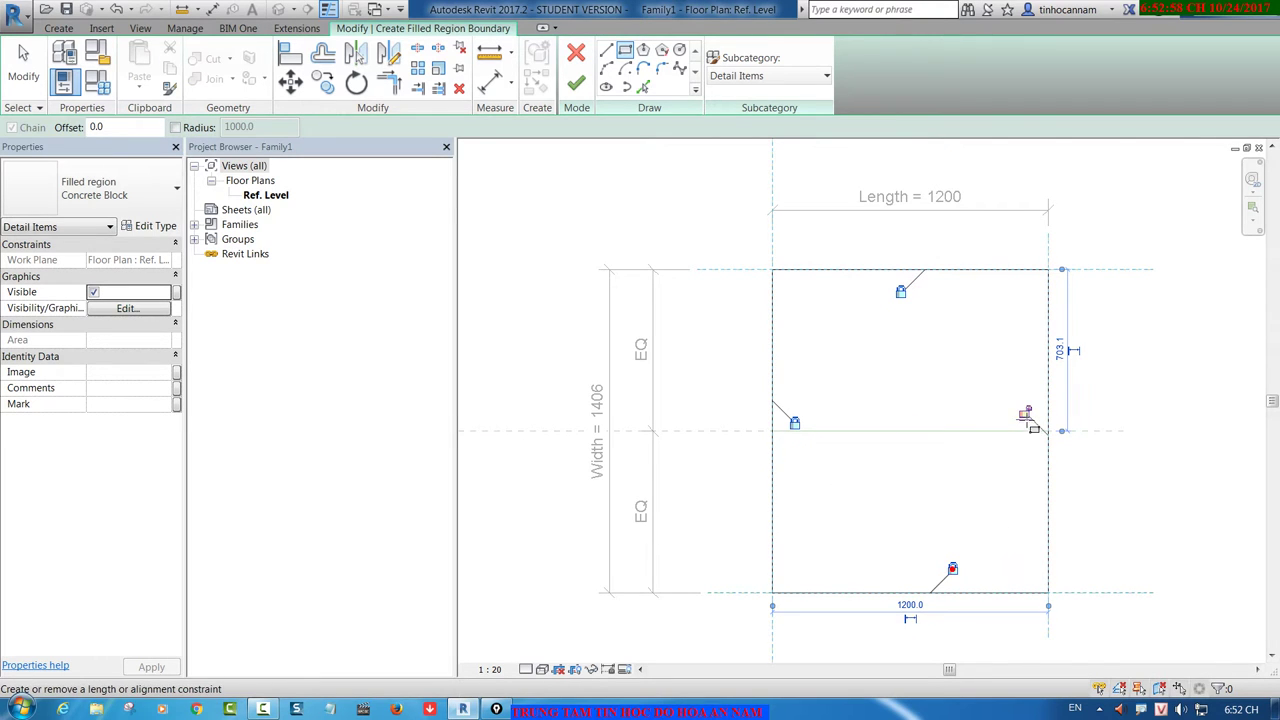
pyautogui.click(1024, 412)
pyautogui.press('Escape')
pyautogui.press('Escape')
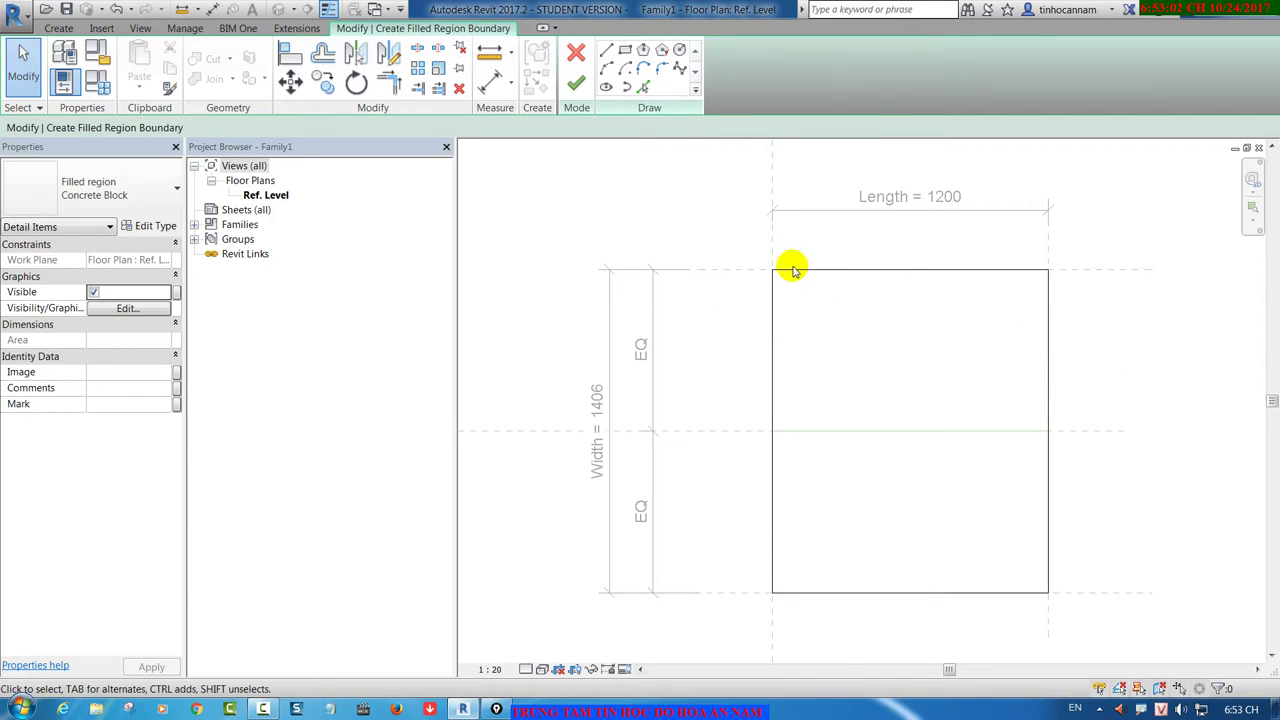
pyautogui.click(577, 90)
pyautogui.click(1115, 328)
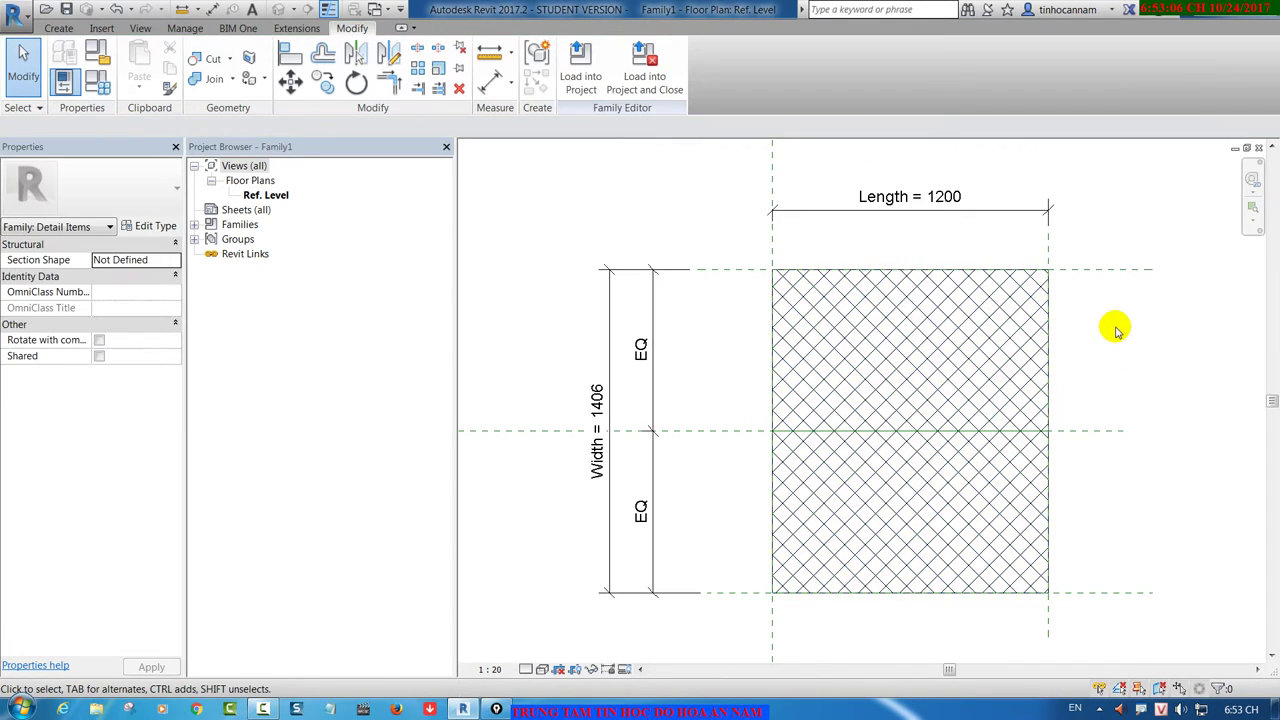
pyautogui.click(1049, 300)
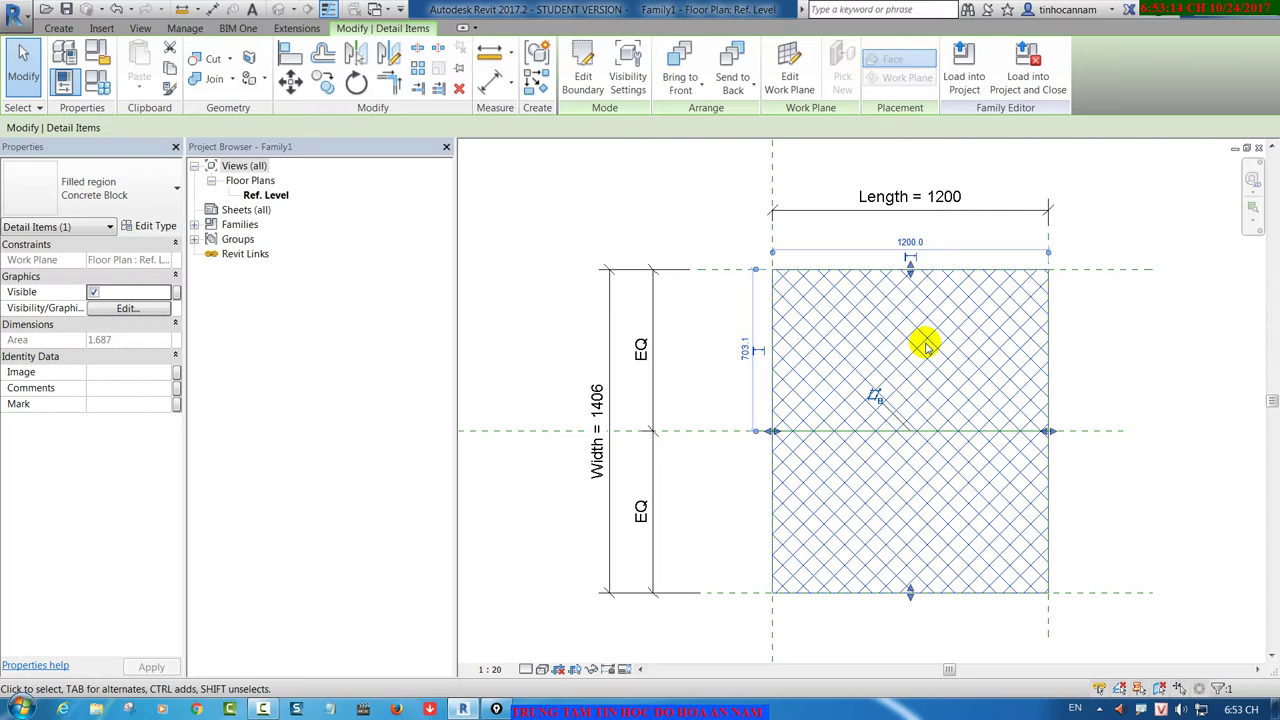
pyautogui.press('Delete')
pyautogui.click(58, 28)
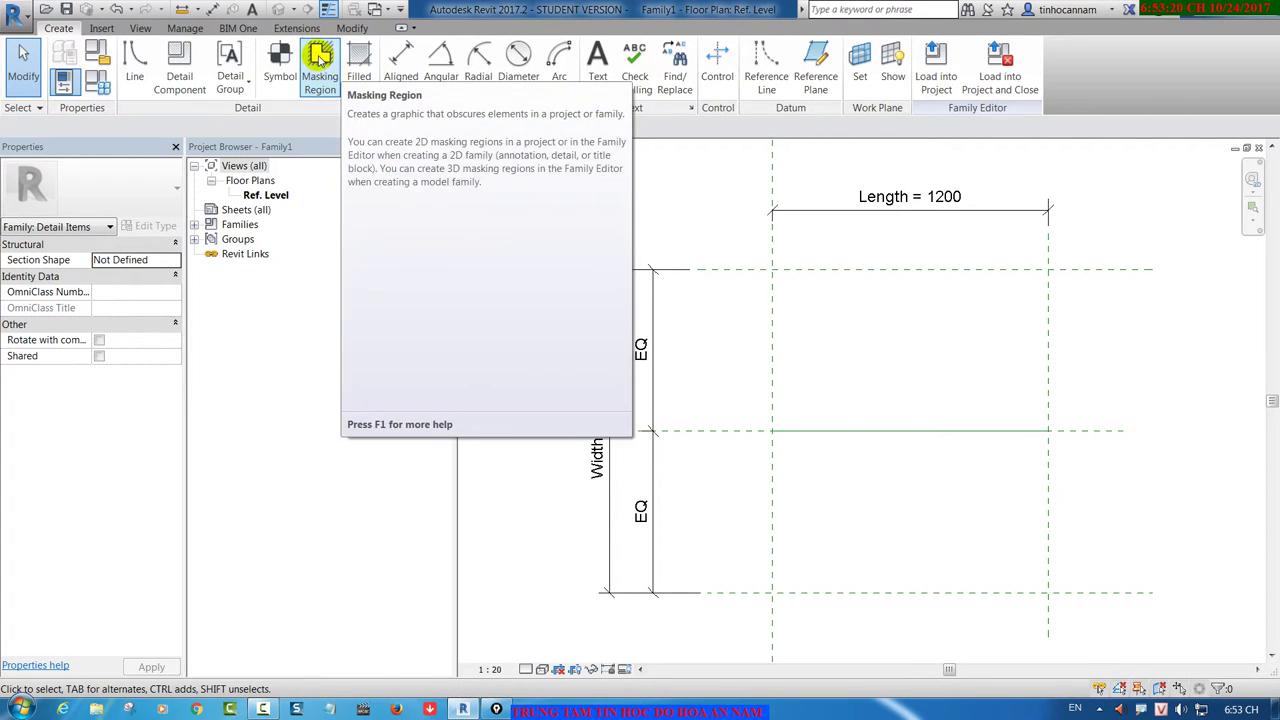
pyautogui.click(318, 62)
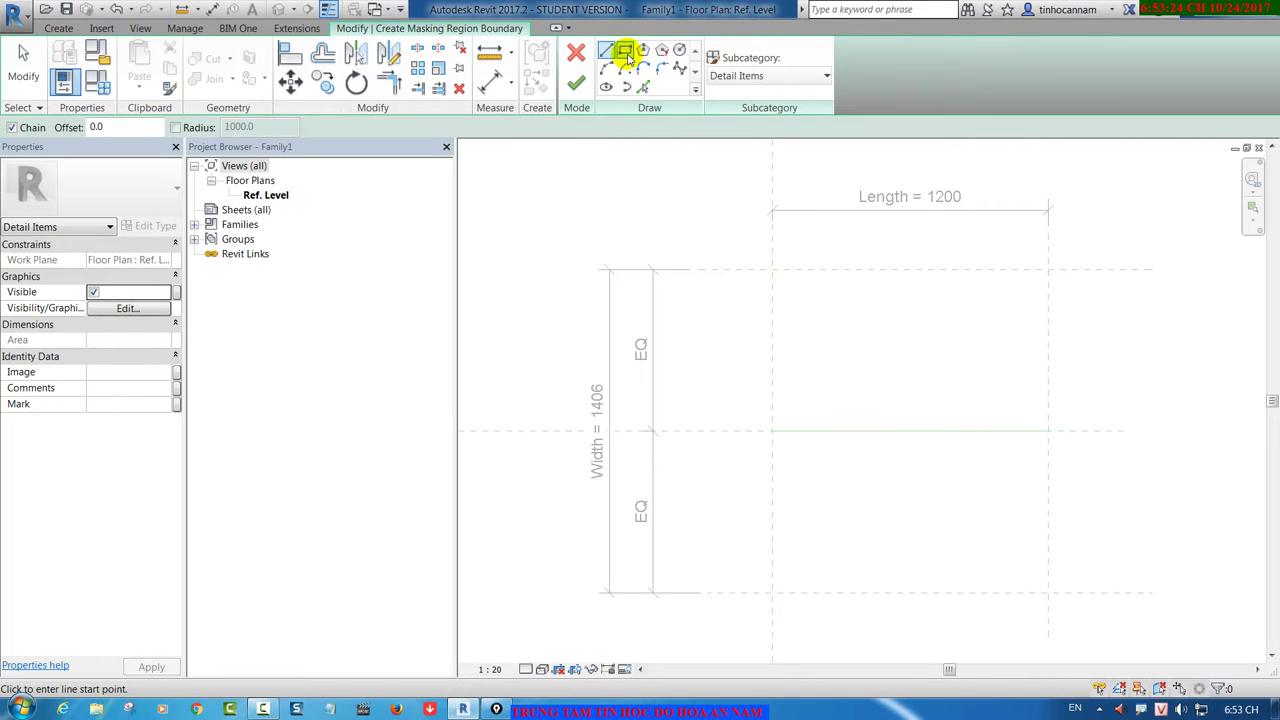
pyautogui.click(625, 50)
pyautogui.click(772, 269)
pyautogui.moveTo(907, 432); pyautogui.dragTo(1046, 592)
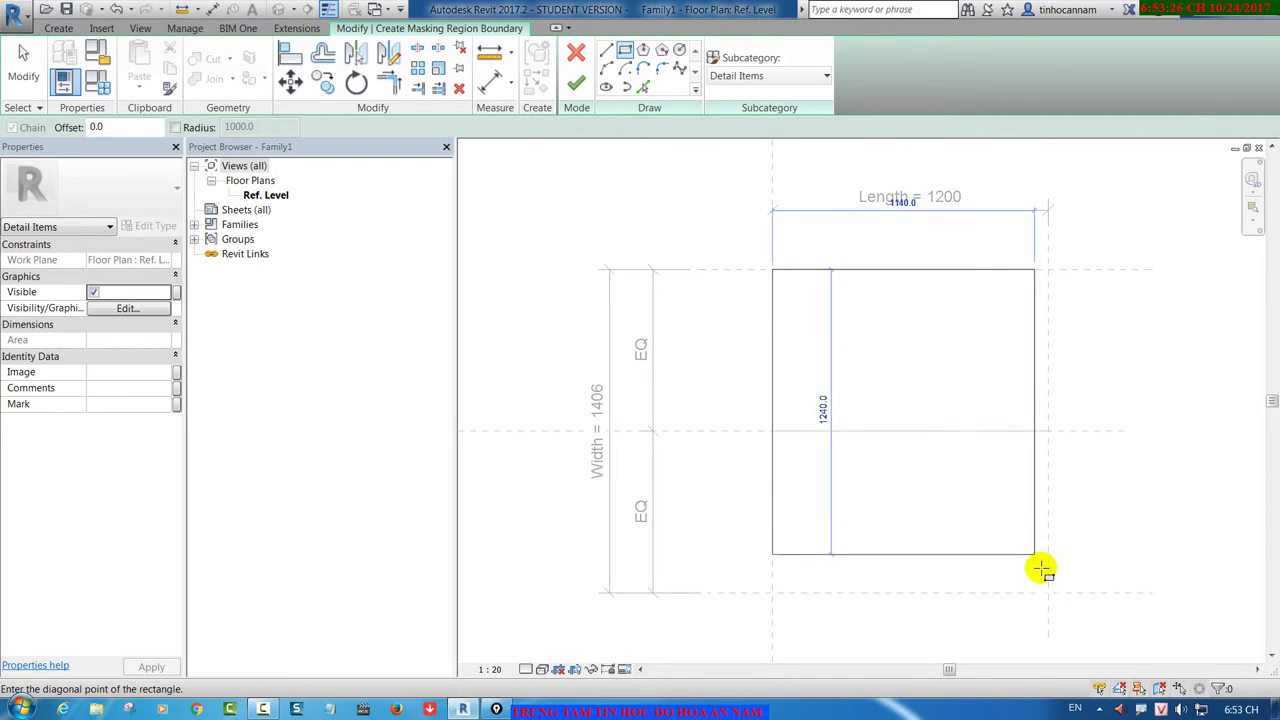
pyautogui.click(1048, 592)
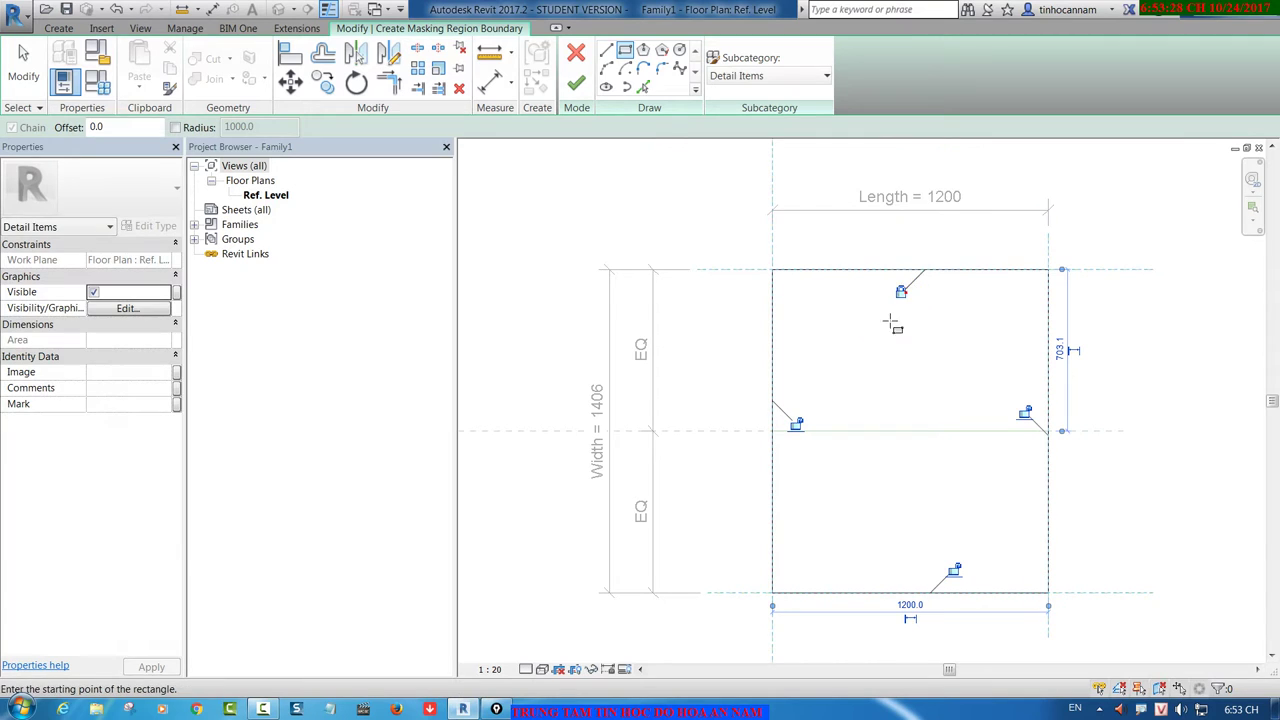
pyautogui.click(955, 570)
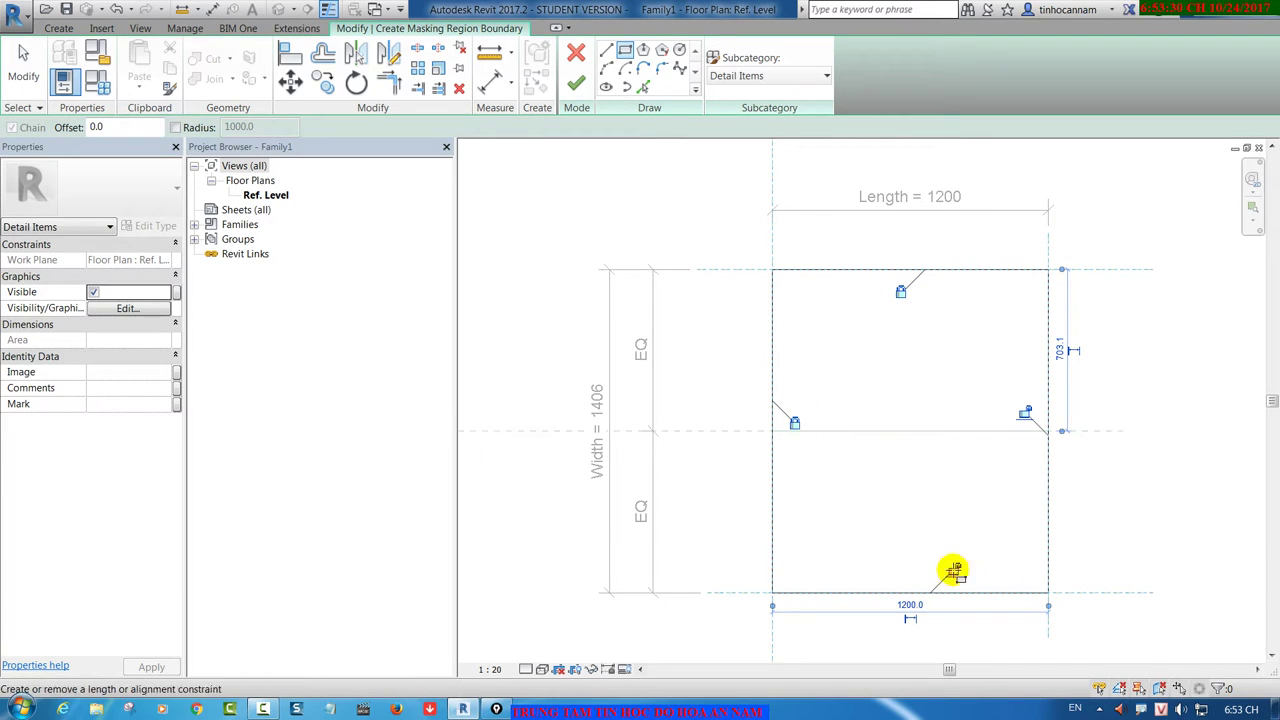
pyautogui.click(1025, 412)
pyautogui.click(574, 86)
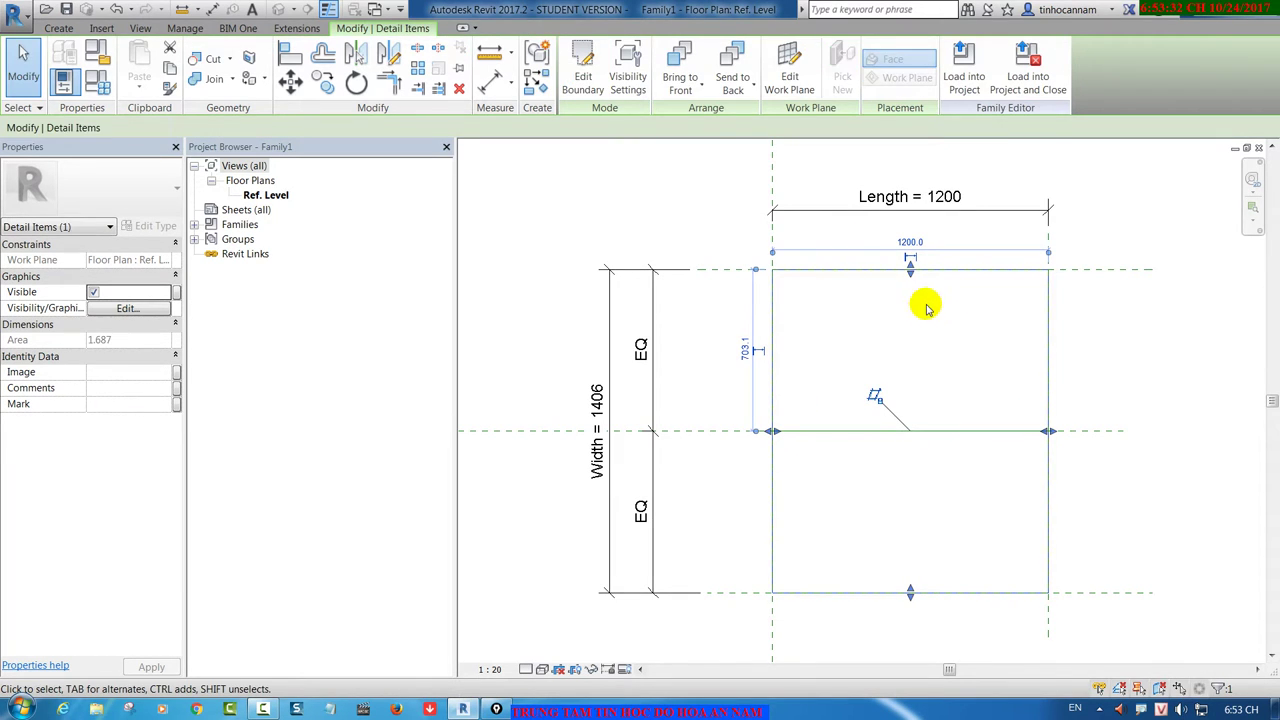
pyautogui.click(896, 370)
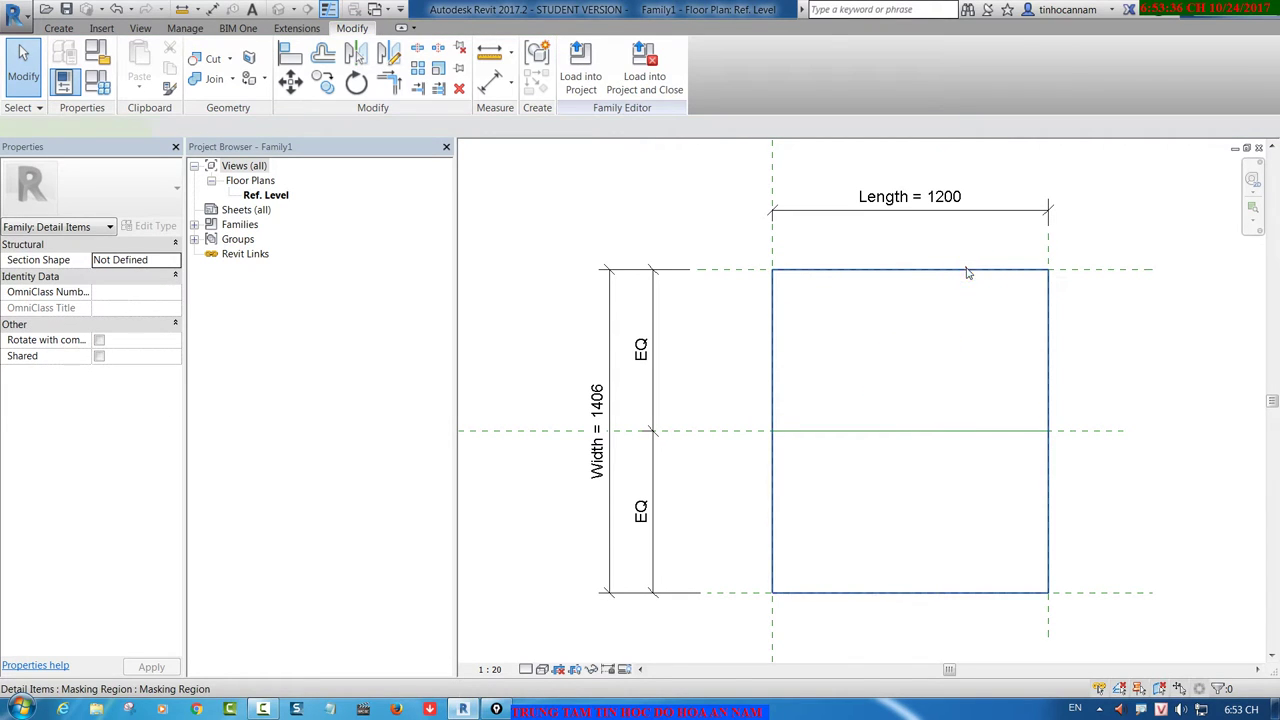
pyautogui.click(967, 270)
pyautogui.moveTo(917, 374); pyautogui.dragTo(874, 356, button='middle')
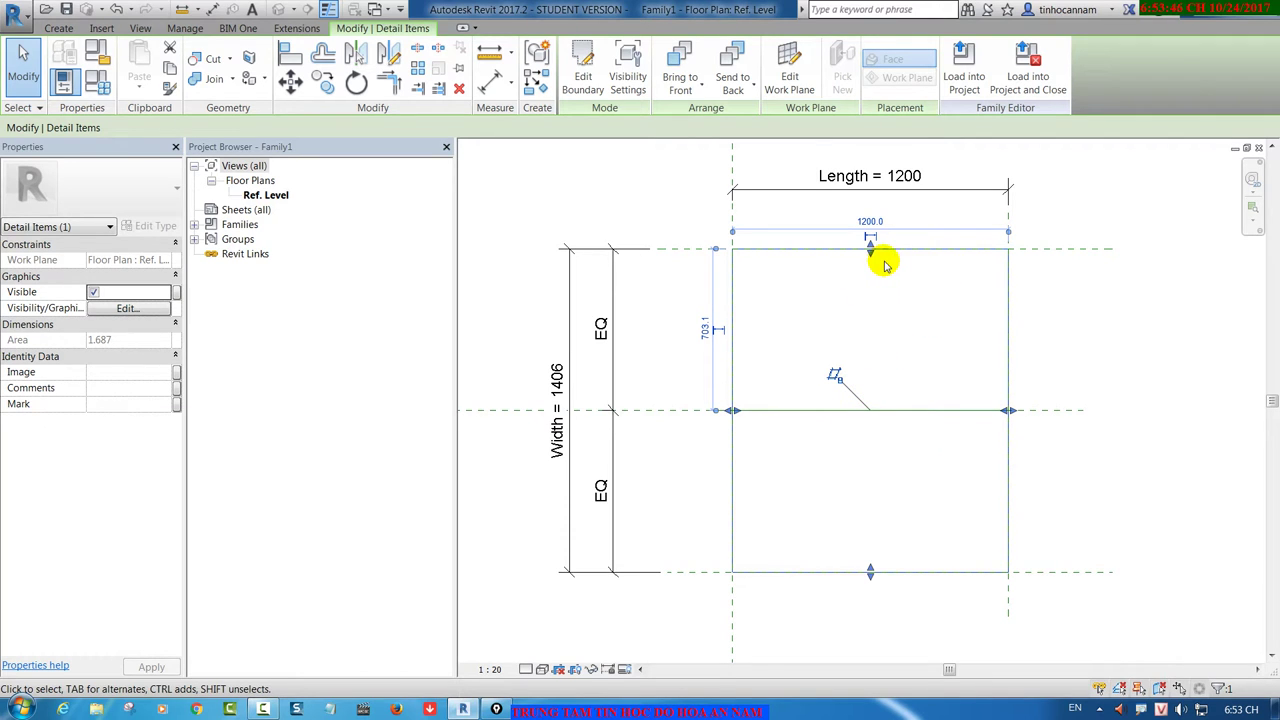
# Step: Save the family as Trich chi tiet.rfa in REVIT K8.2017\FAMILY and load it into BAI TAP.rvt
pyautogui.press('Escape')
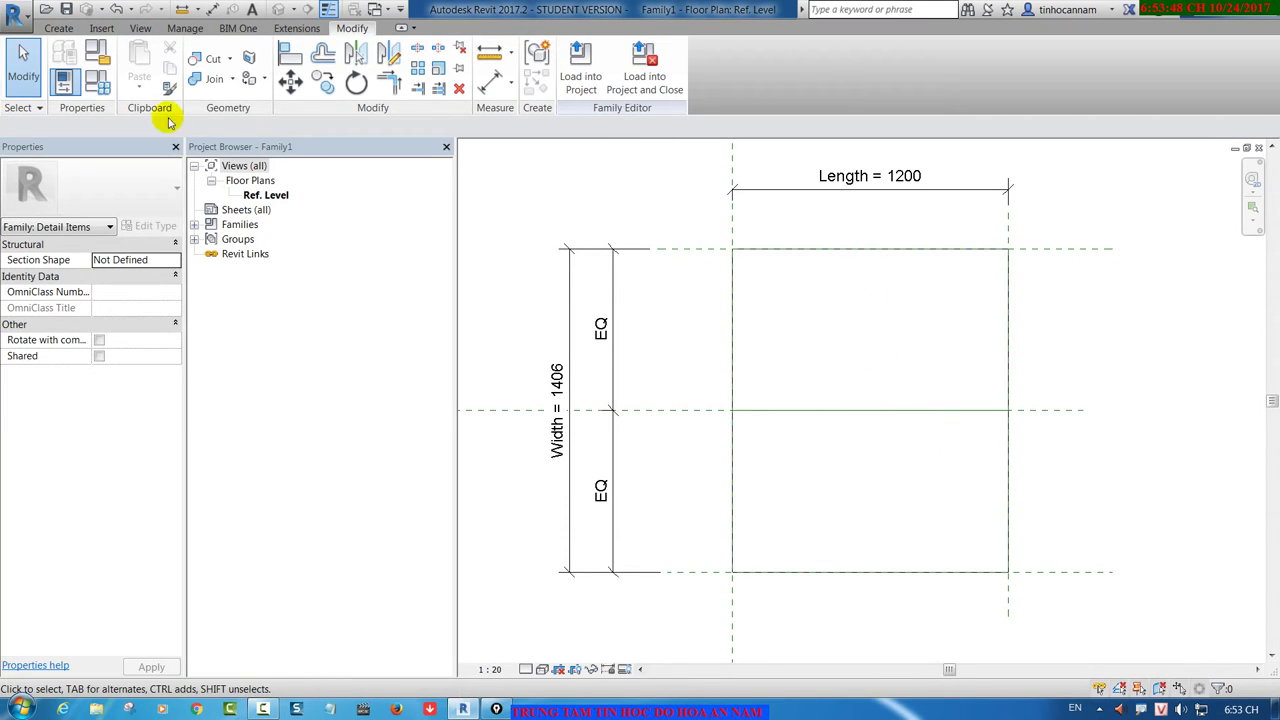
pyautogui.click(62, 9)
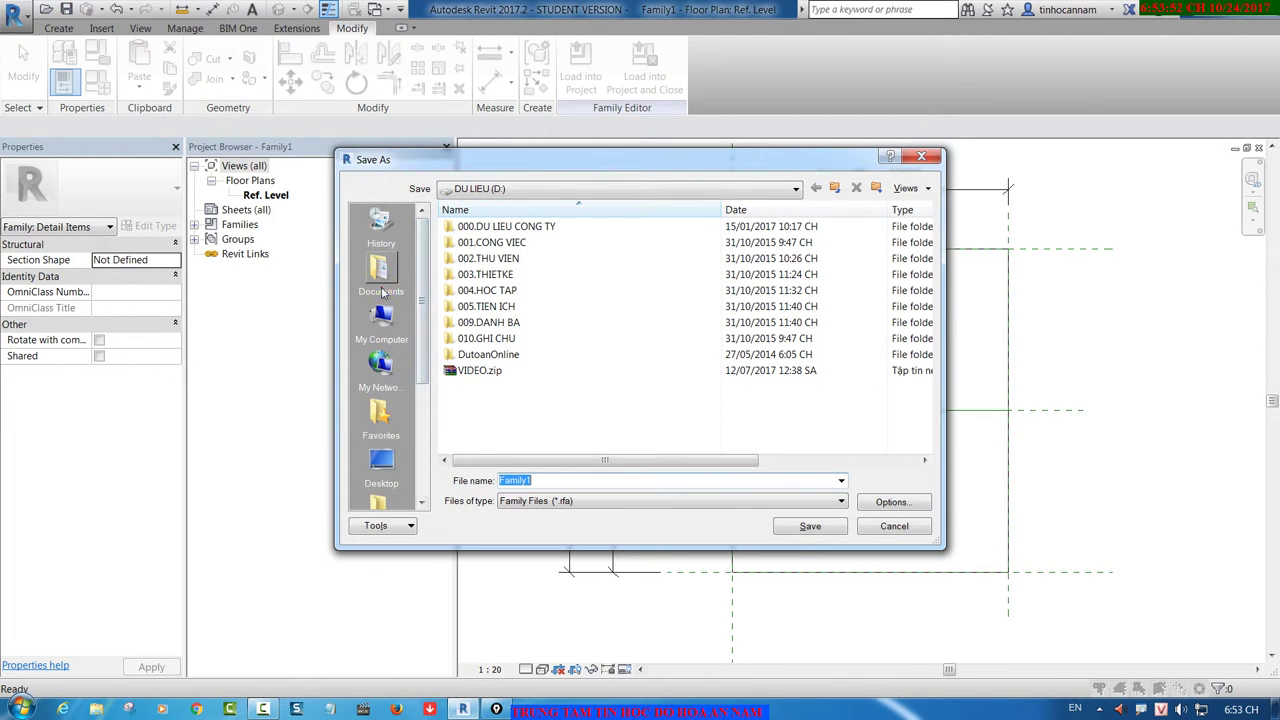
pyautogui.click(381, 280)
pyautogui.click(530, 357)
pyautogui.doubleClick(530, 355)
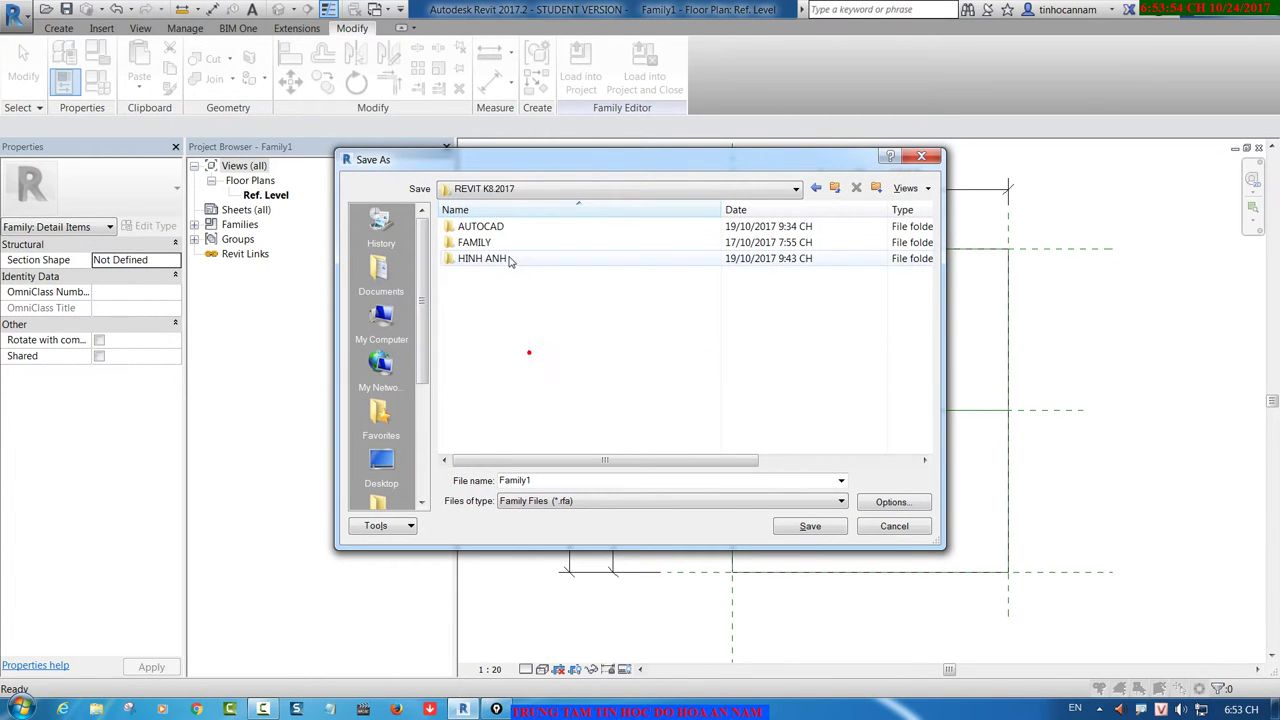
pyautogui.doubleClick(480, 242)
pyautogui.click(600, 480)
pyautogui.write('Trich chi tiet')
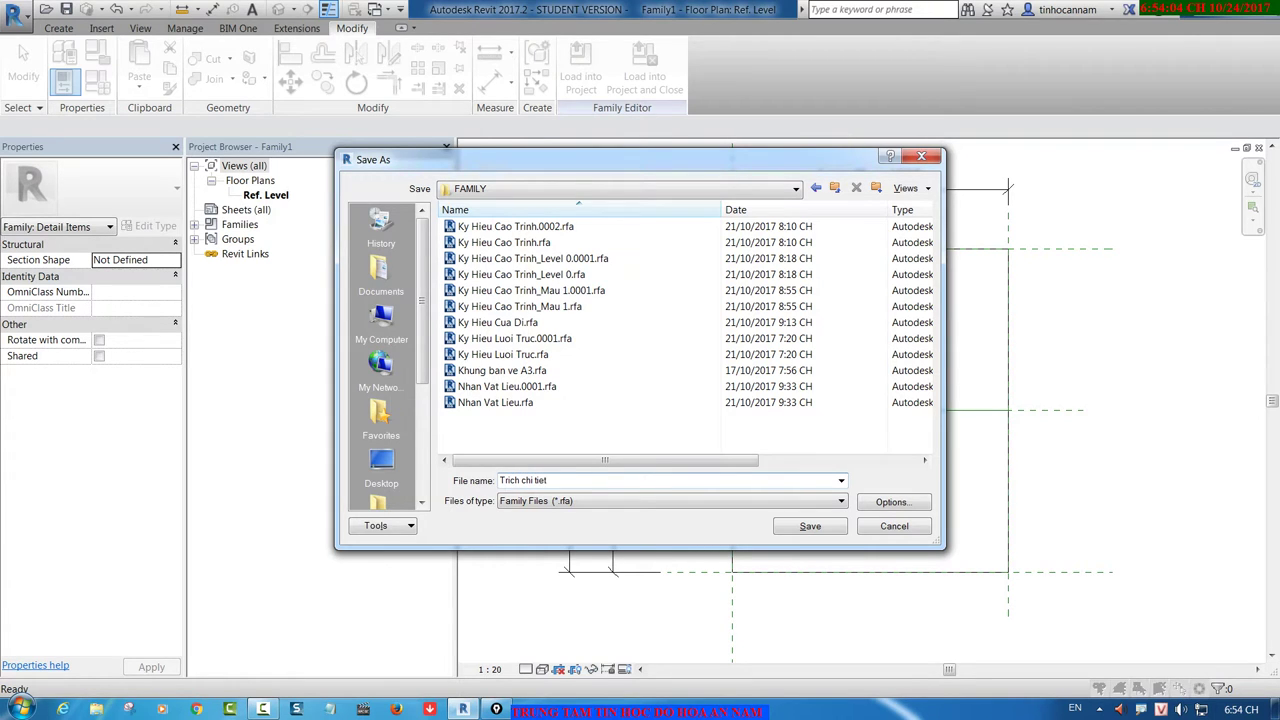
pyautogui.click(886, 504)
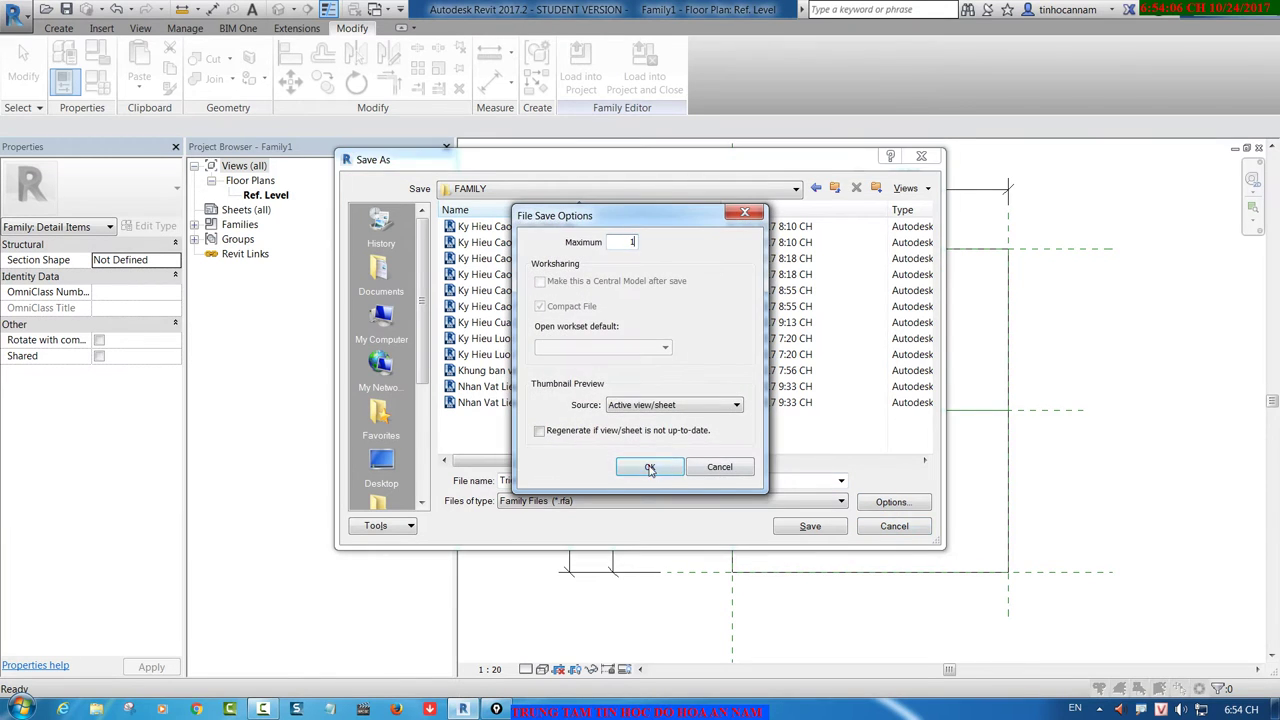
pyautogui.click(650, 467)
pyautogui.click(810, 526)
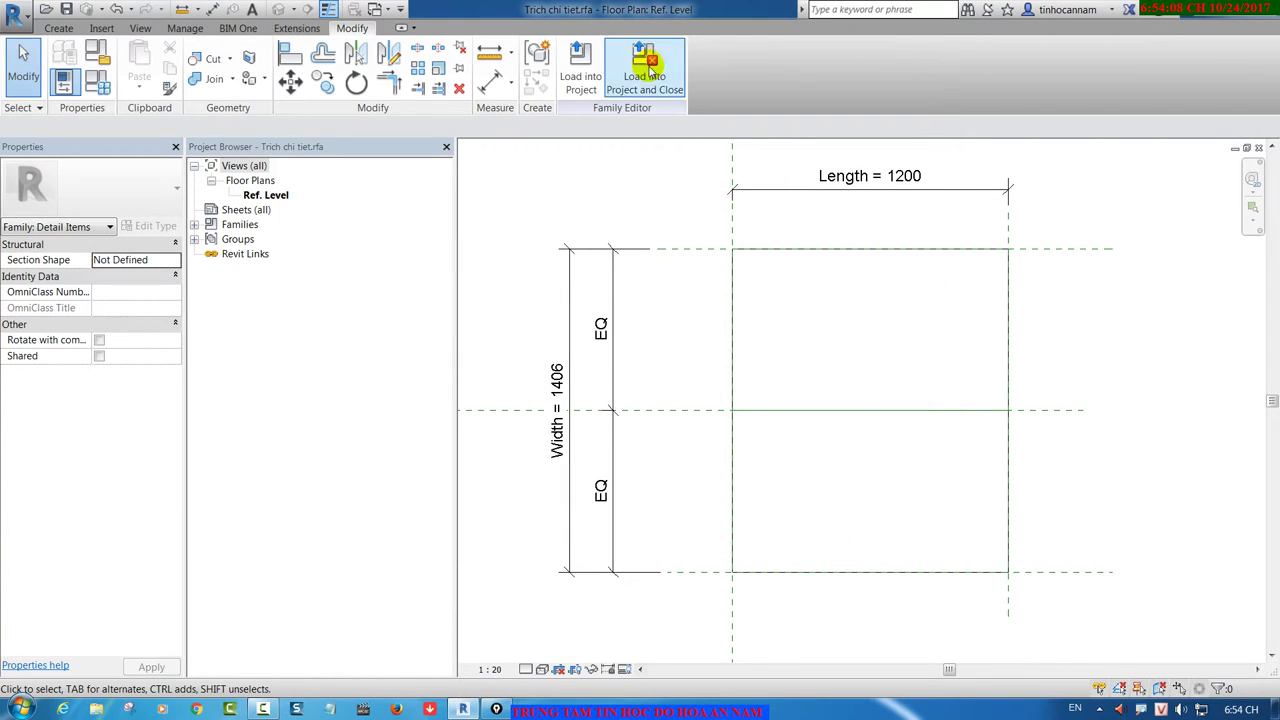
pyautogui.click(583, 62)
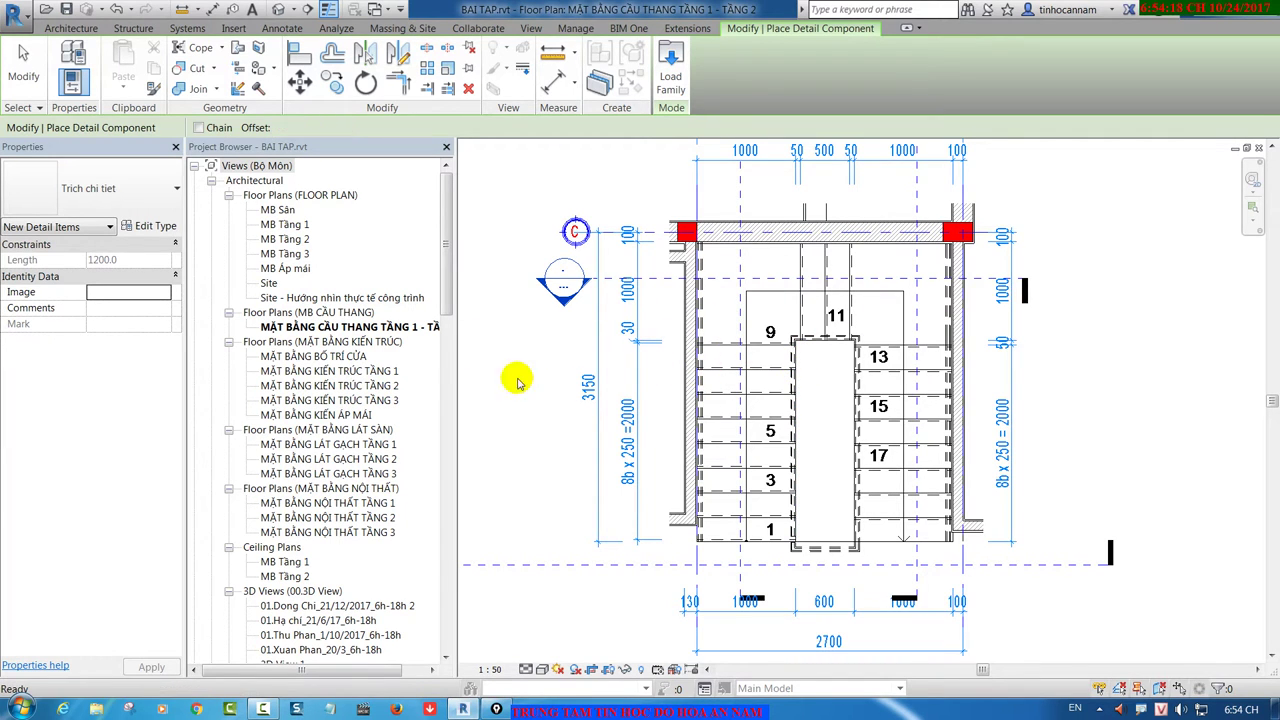
pyautogui.press('Escape')
pyautogui.scroll(-2, 438, 303)
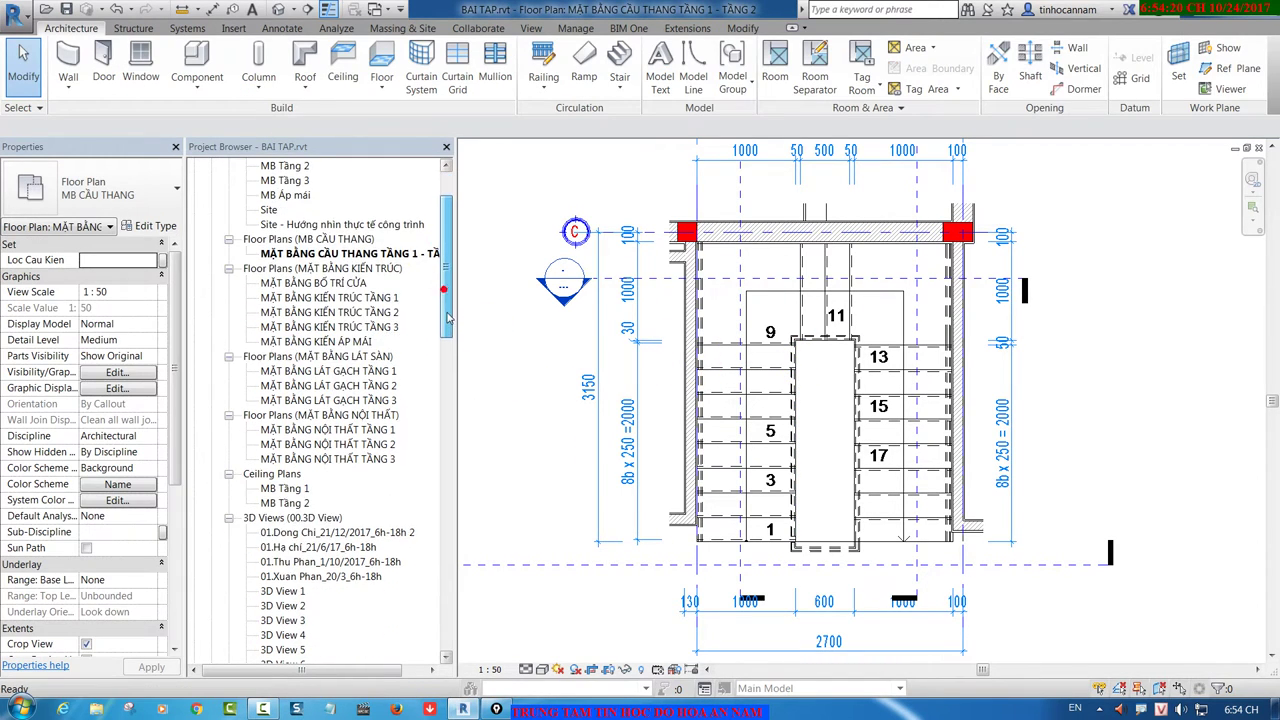
pyautogui.click(561, 372)
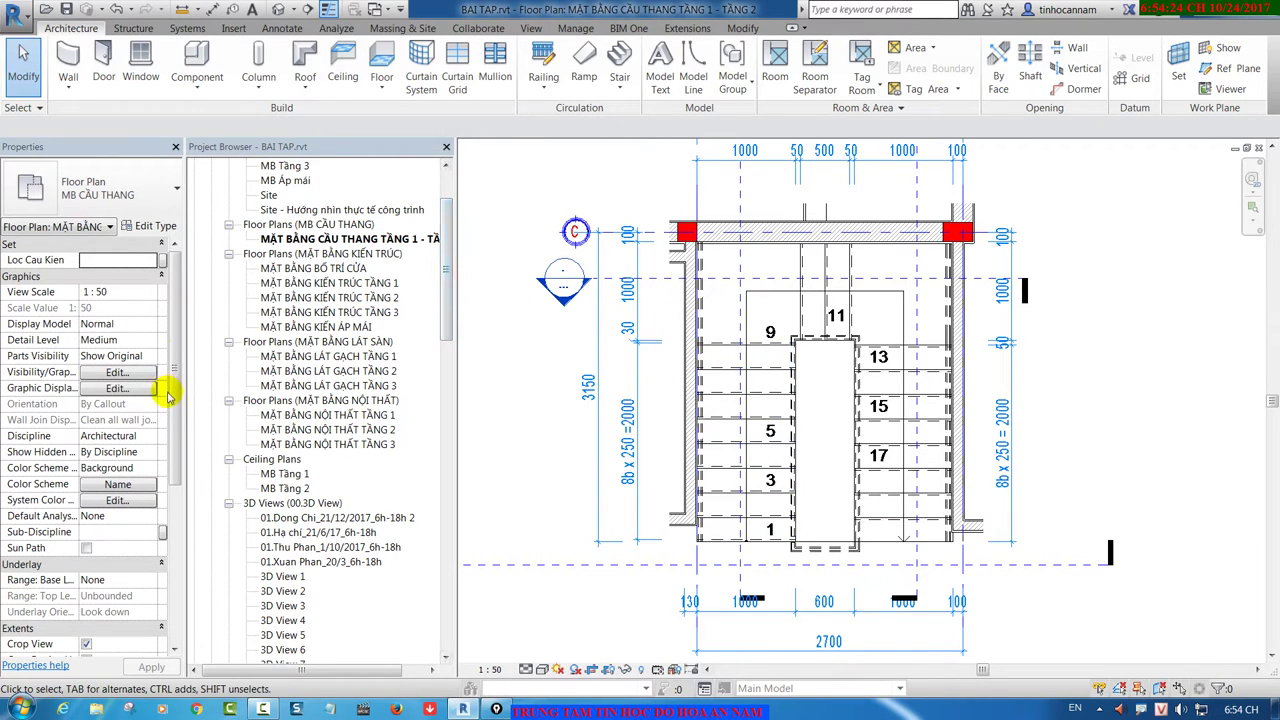
pyautogui.scroll(-3, 182, 483)
pyautogui.scroll(-2, 177, 514)
pyautogui.scroll(-2, 177, 523)
pyautogui.click(88, 566)
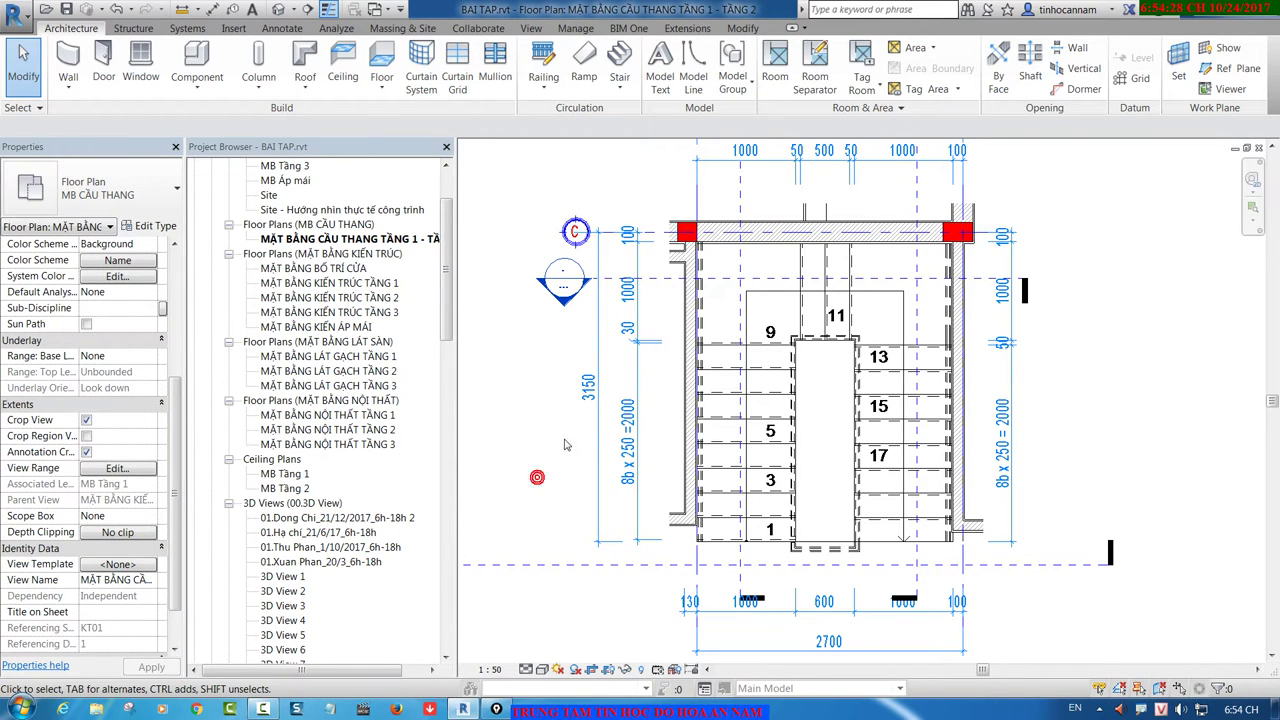
pyautogui.press('v')
pyautogui.press('g')
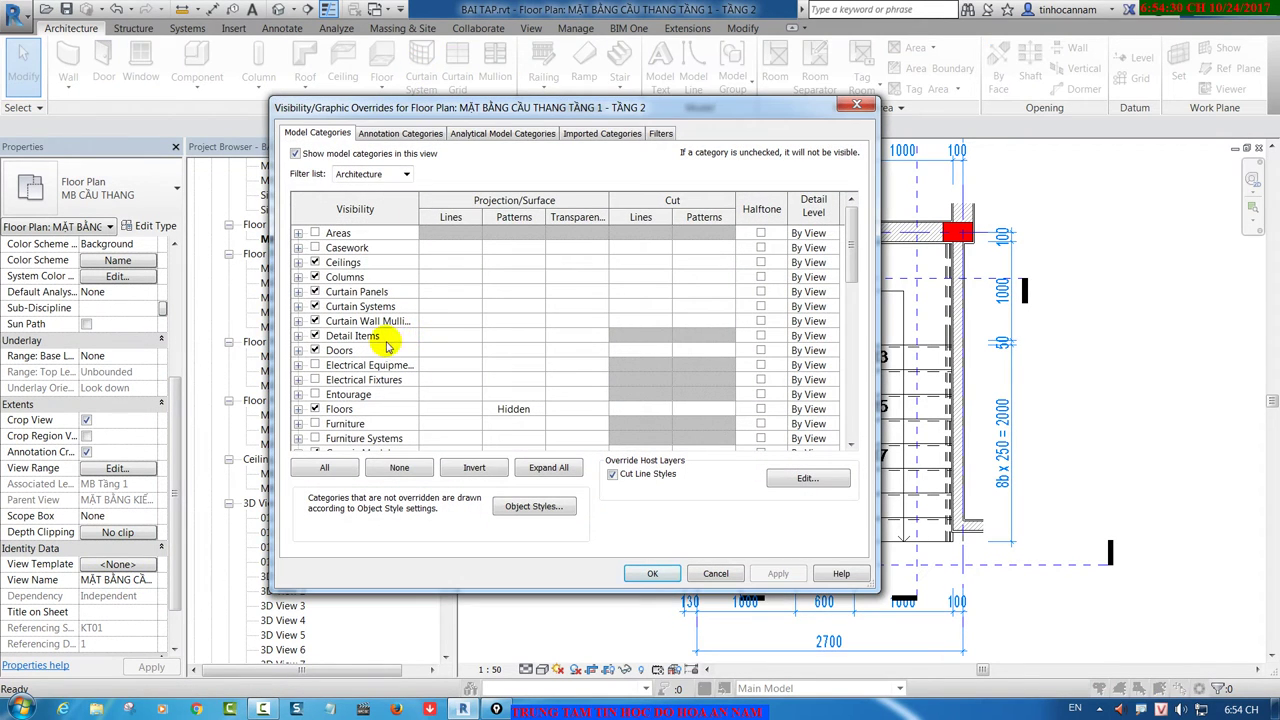
pyautogui.click(334, 340)
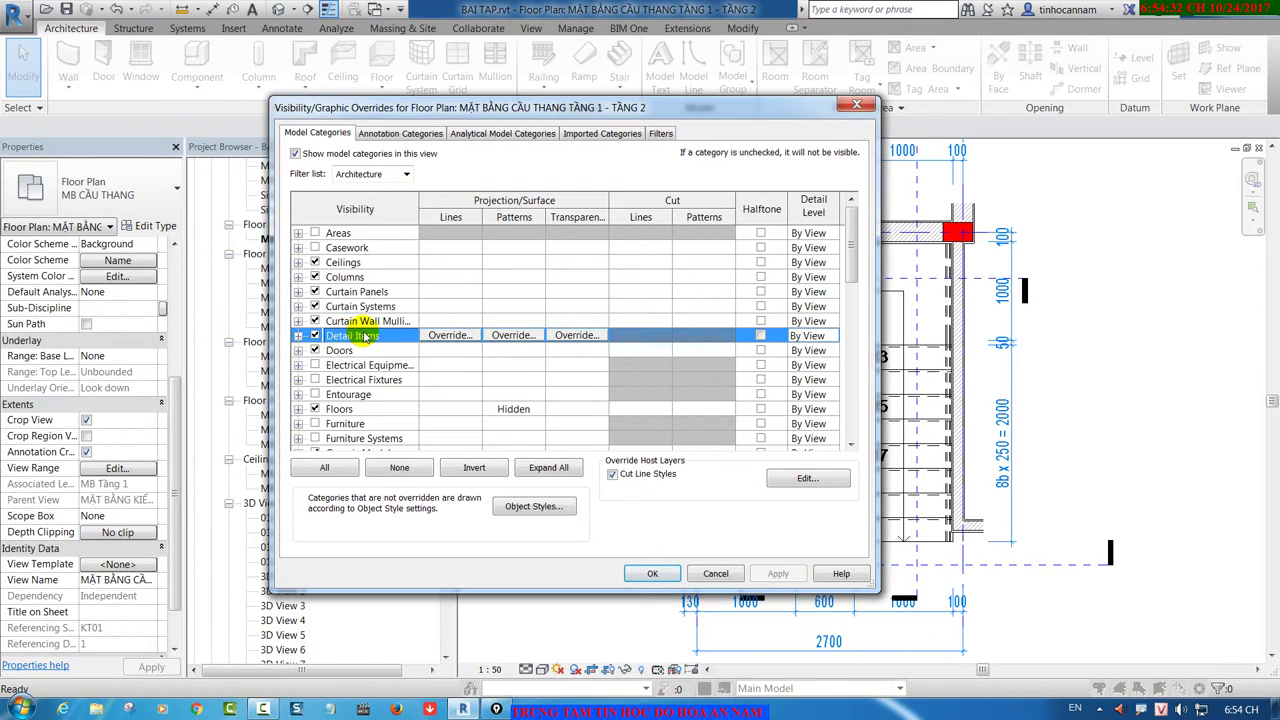
pyautogui.press('Return')
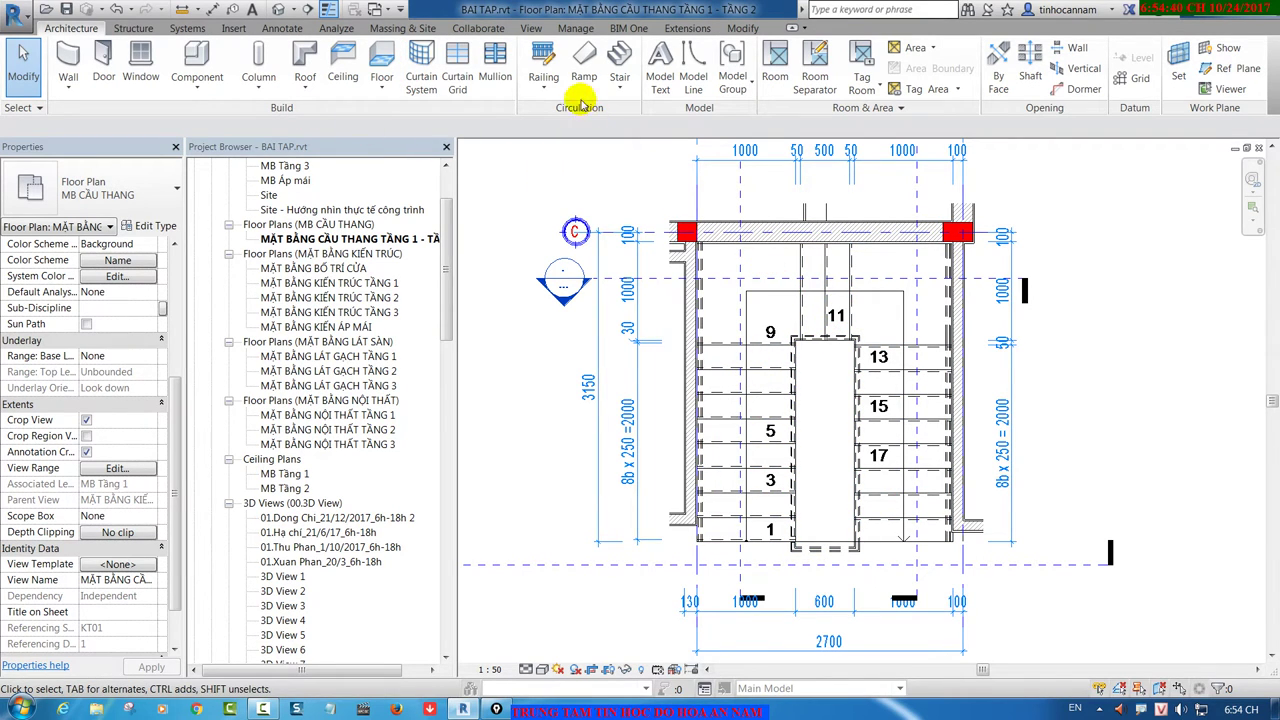
# Step: Place a 3071.5-long Trich chi tiet detail component from the left wall to the right wall
pyautogui.click(285, 33)
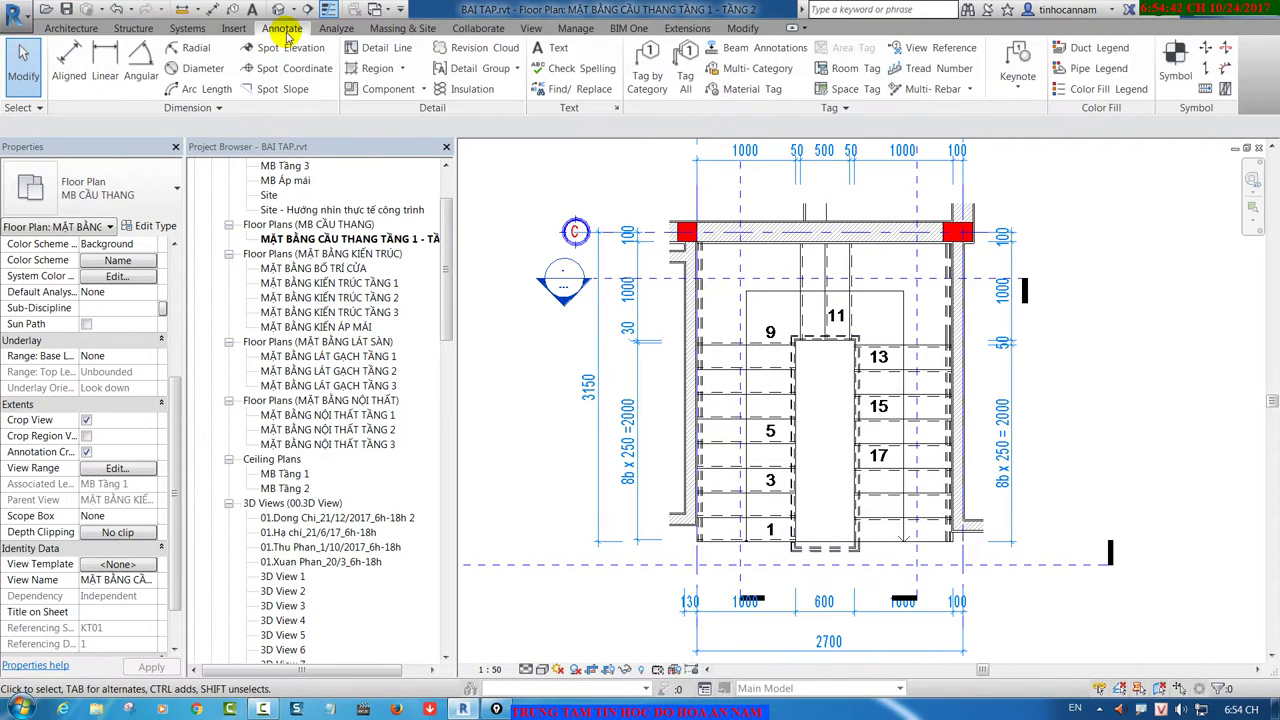
pyautogui.click(1168, 62)
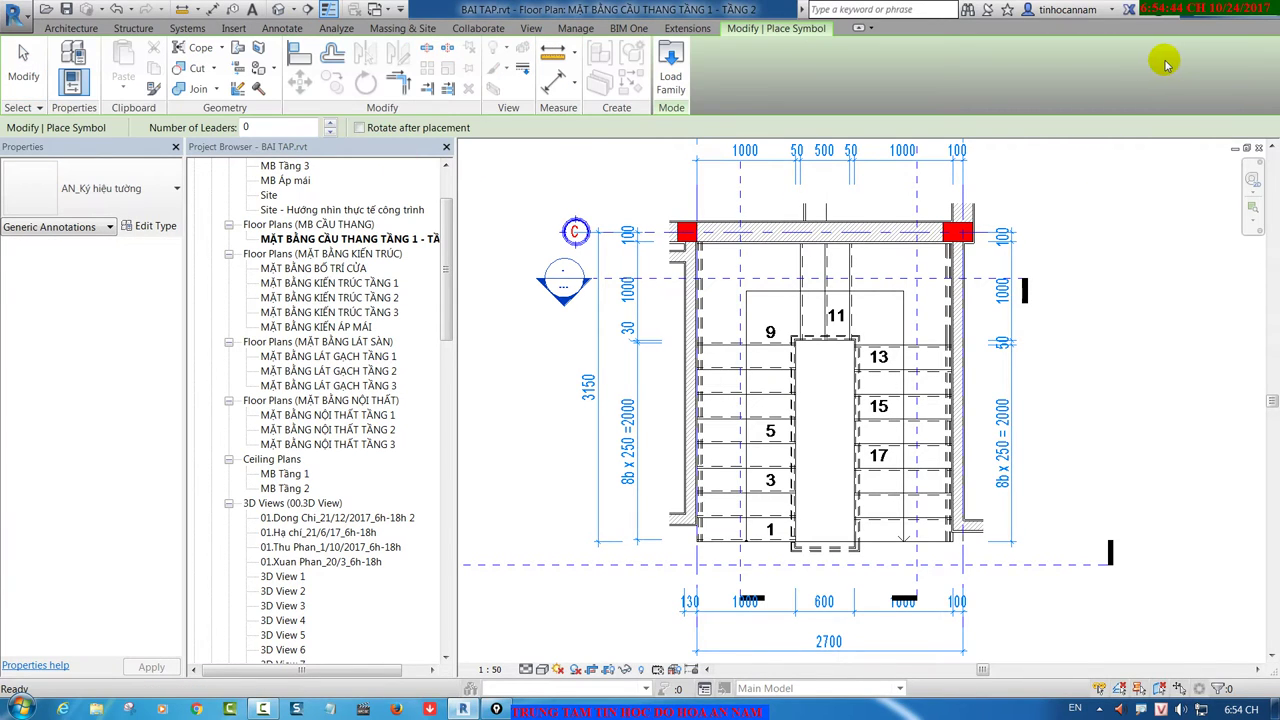
pyautogui.press('Escape')
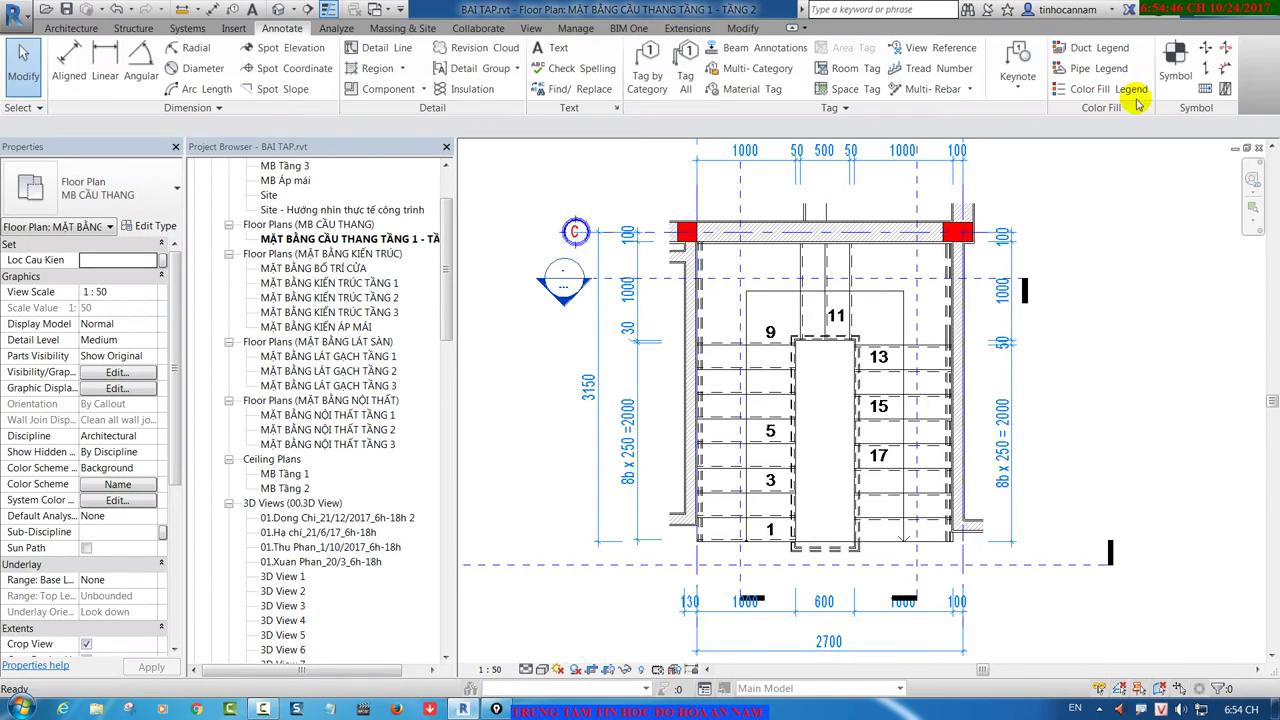
pyautogui.click(423, 90)
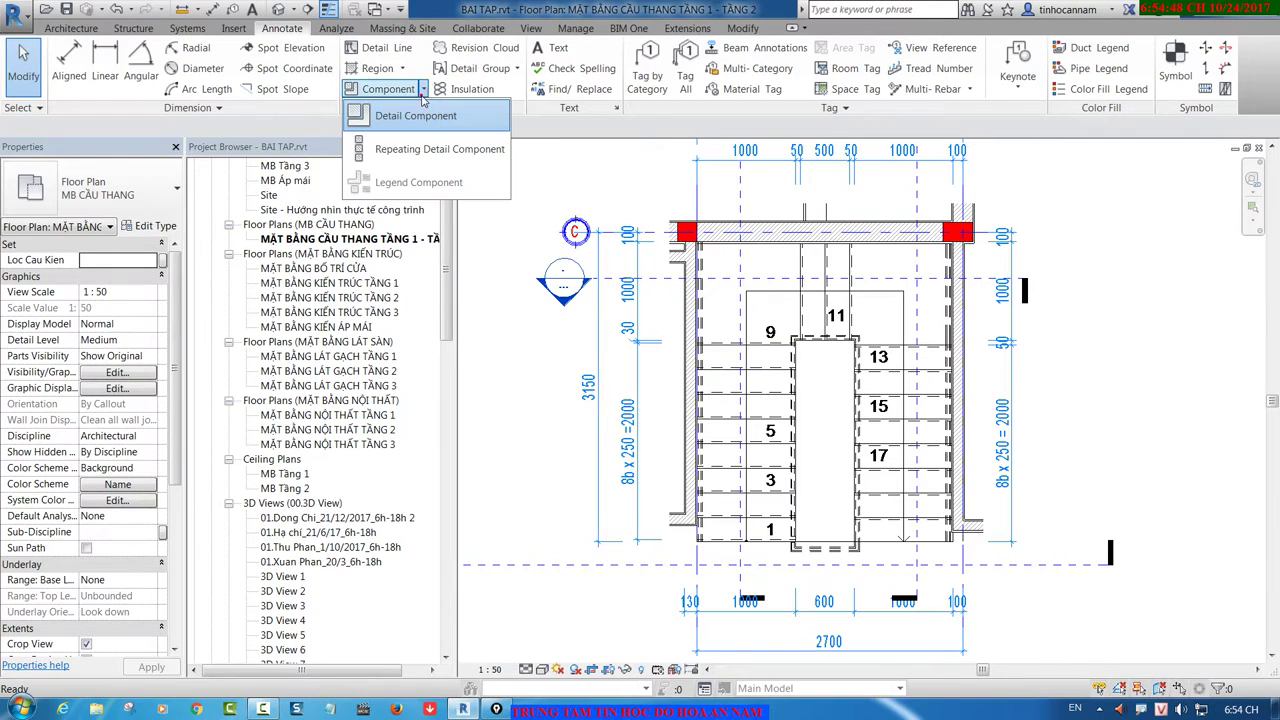
pyautogui.click(414, 115)
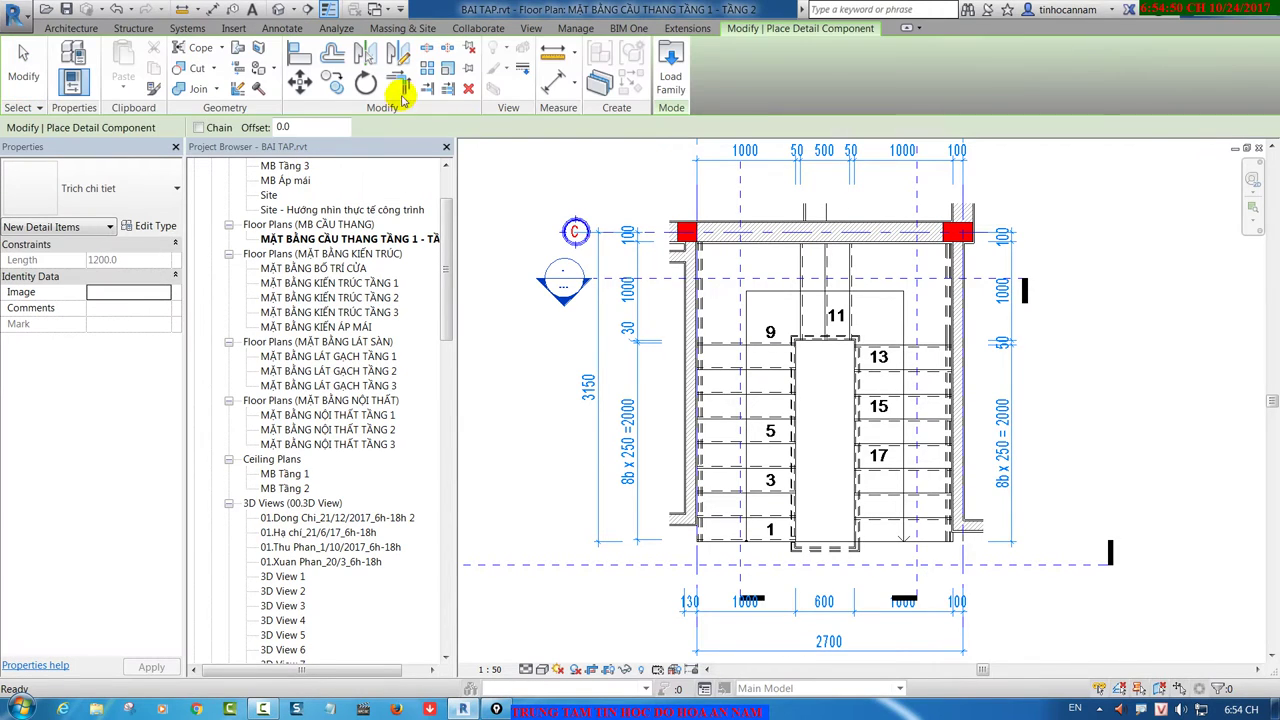
pyautogui.click(671, 383)
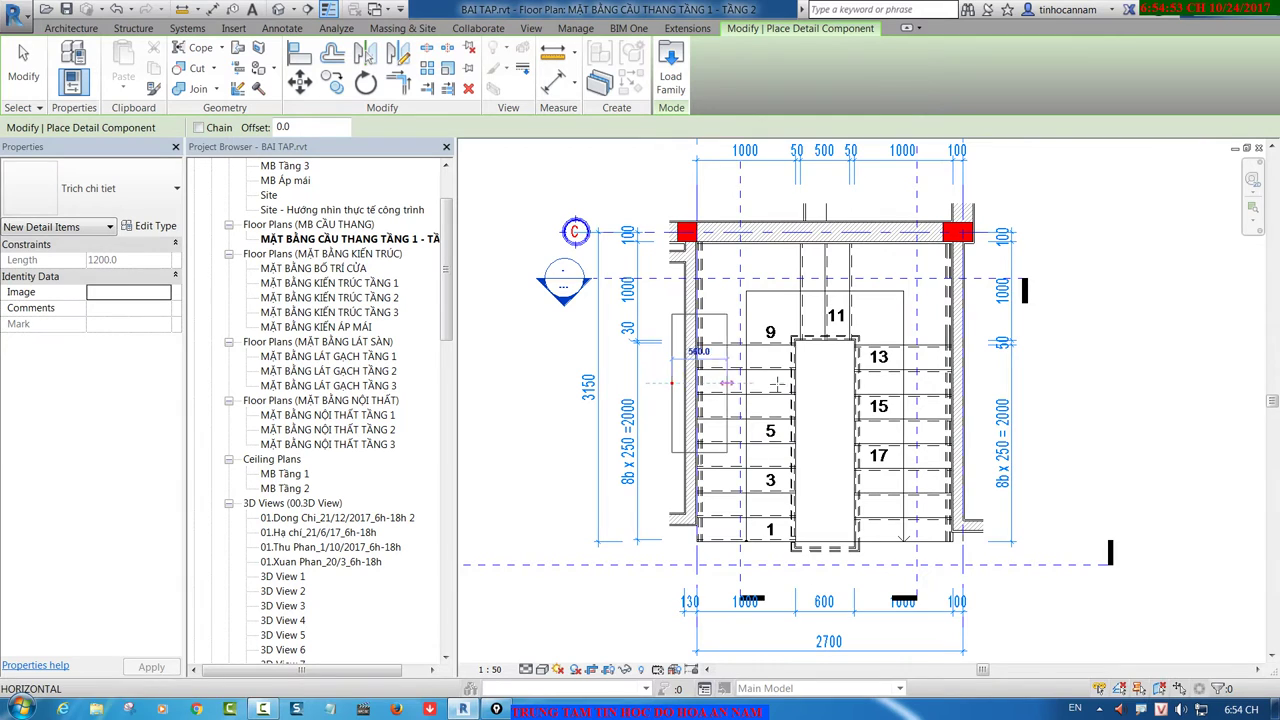
pyautogui.click(973, 383)
pyautogui.press('Escape')
pyautogui.press('Escape')
pyautogui.scroll(1, 930, 365)
pyautogui.scroll(2, 930, 366)
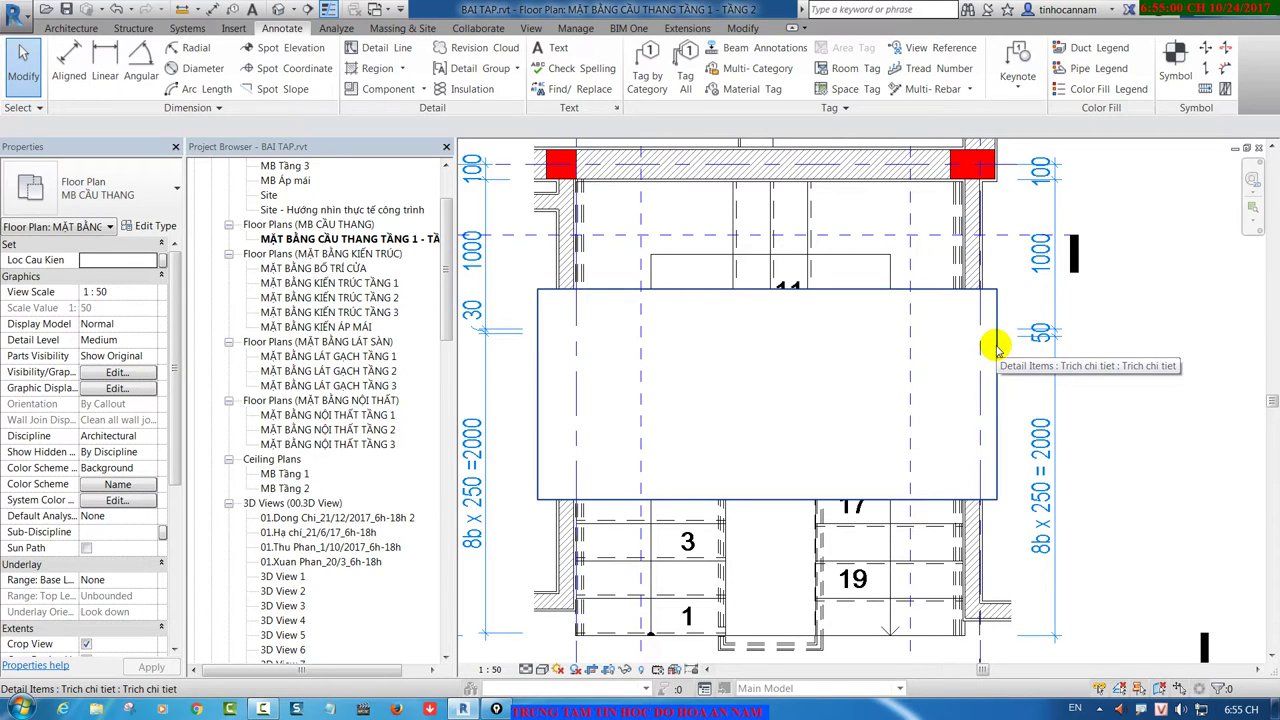
pyautogui.click(995, 347)
pyautogui.press('Escape')
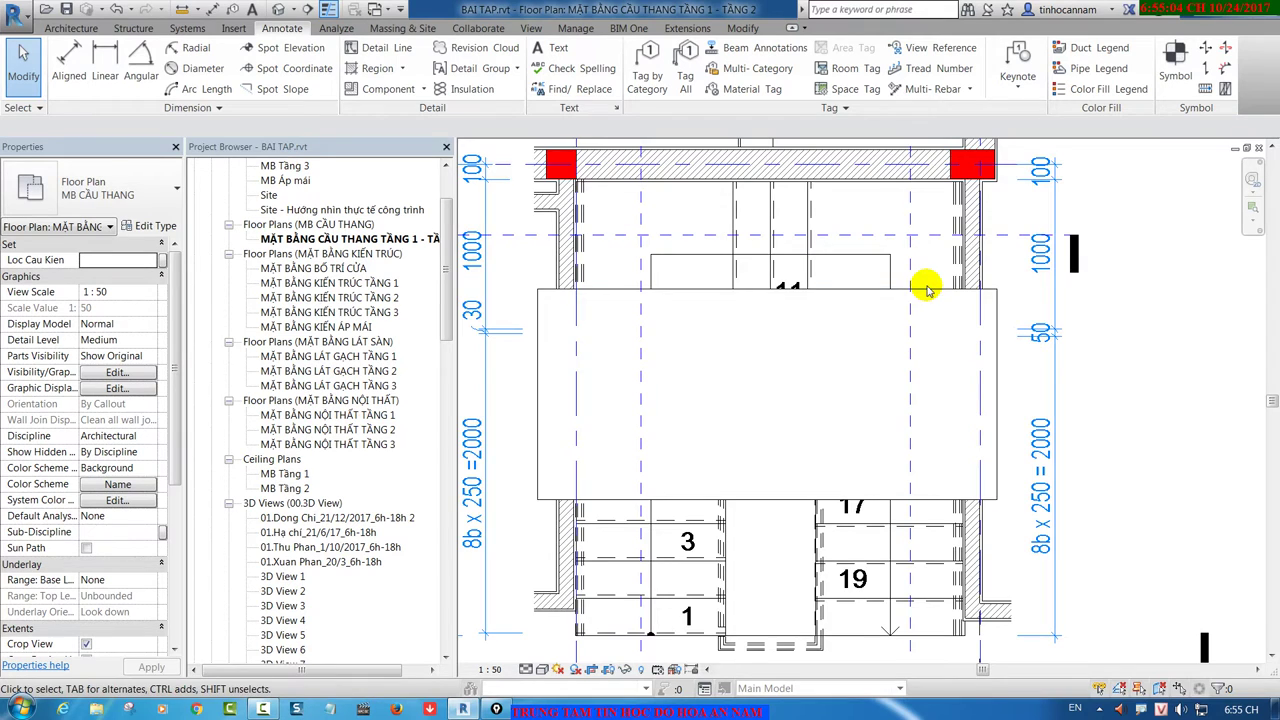
pyautogui.scroll(-2, 923, 286)
# Step: Delete the previously placed detail rectangle from the stair plan
pyautogui.click(698, 292)
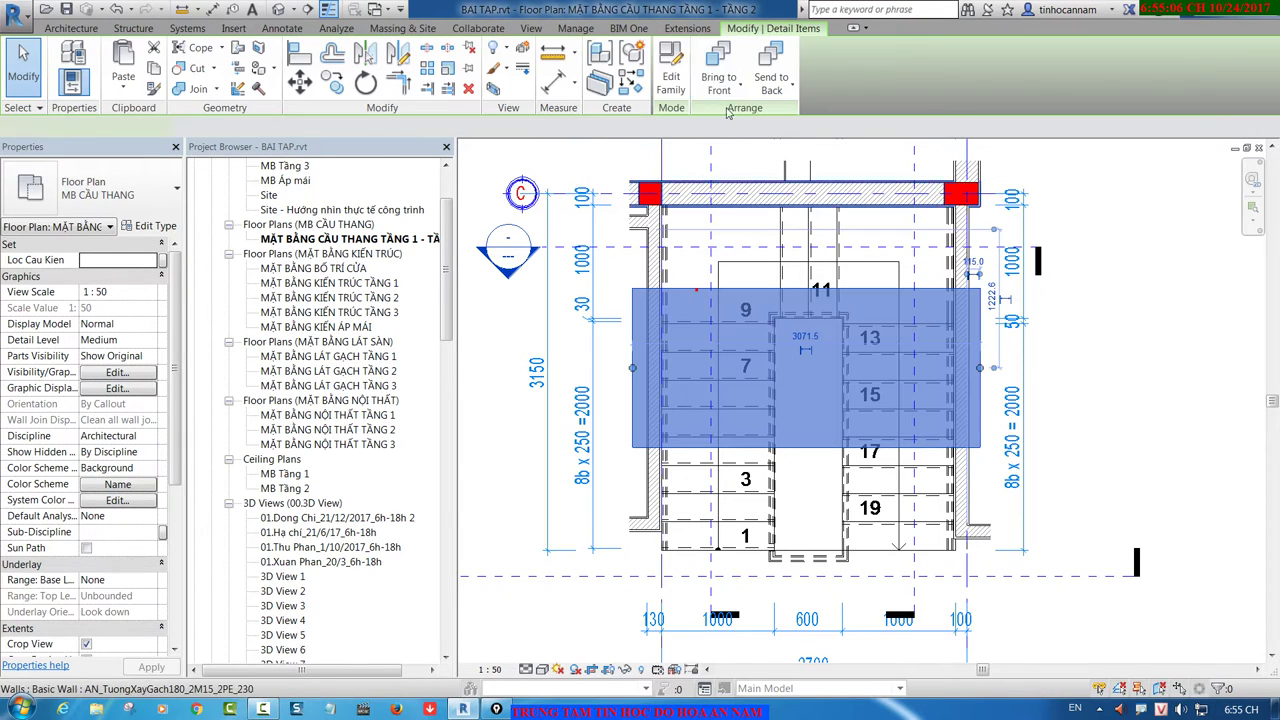
pyautogui.click(634, 74)
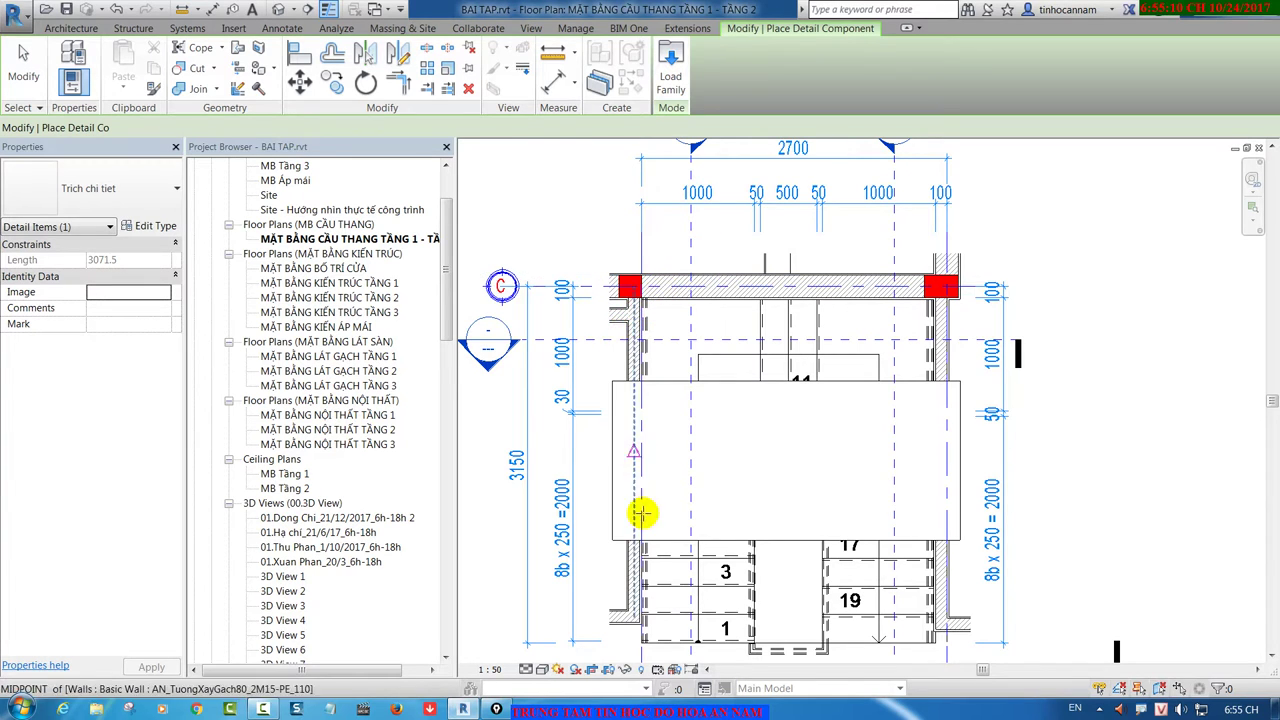
pyautogui.moveTo(643, 514); pyautogui.dragTo(657, 371, button='middle')
pyautogui.press('Escape')
pyautogui.click(671, 285)
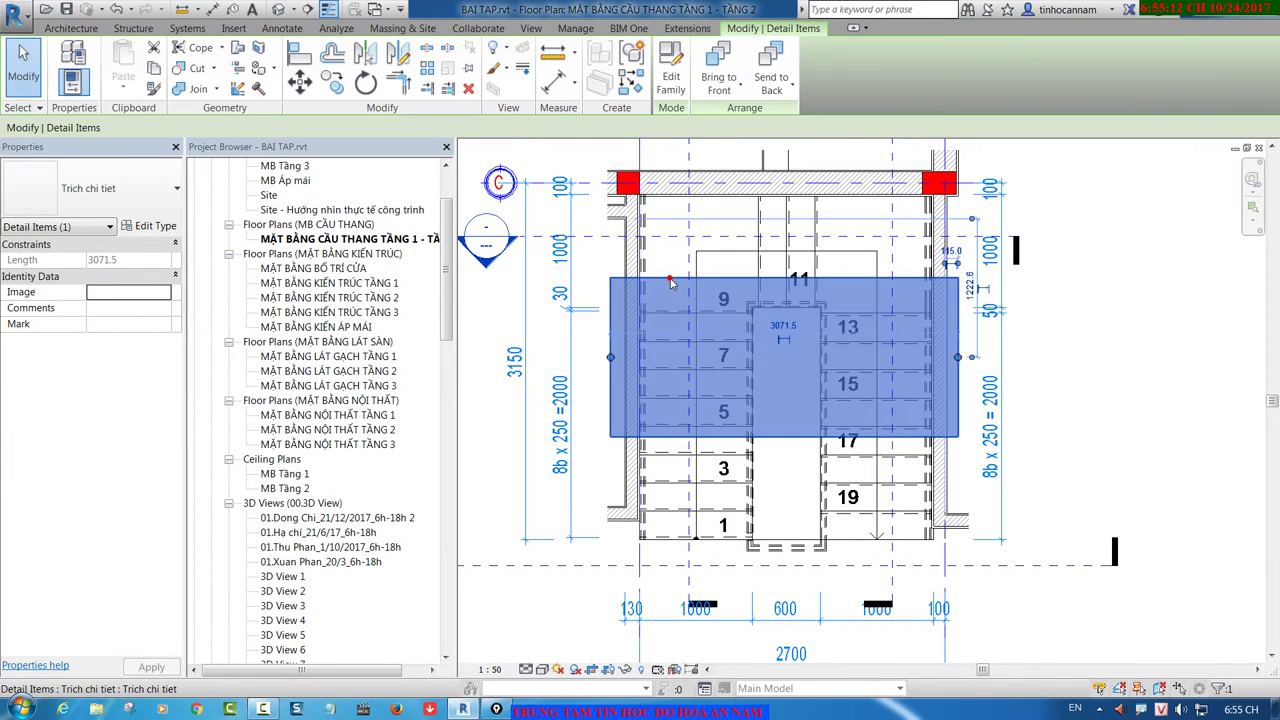
pyautogui.press('Delete')
pyautogui.click(372, 88)
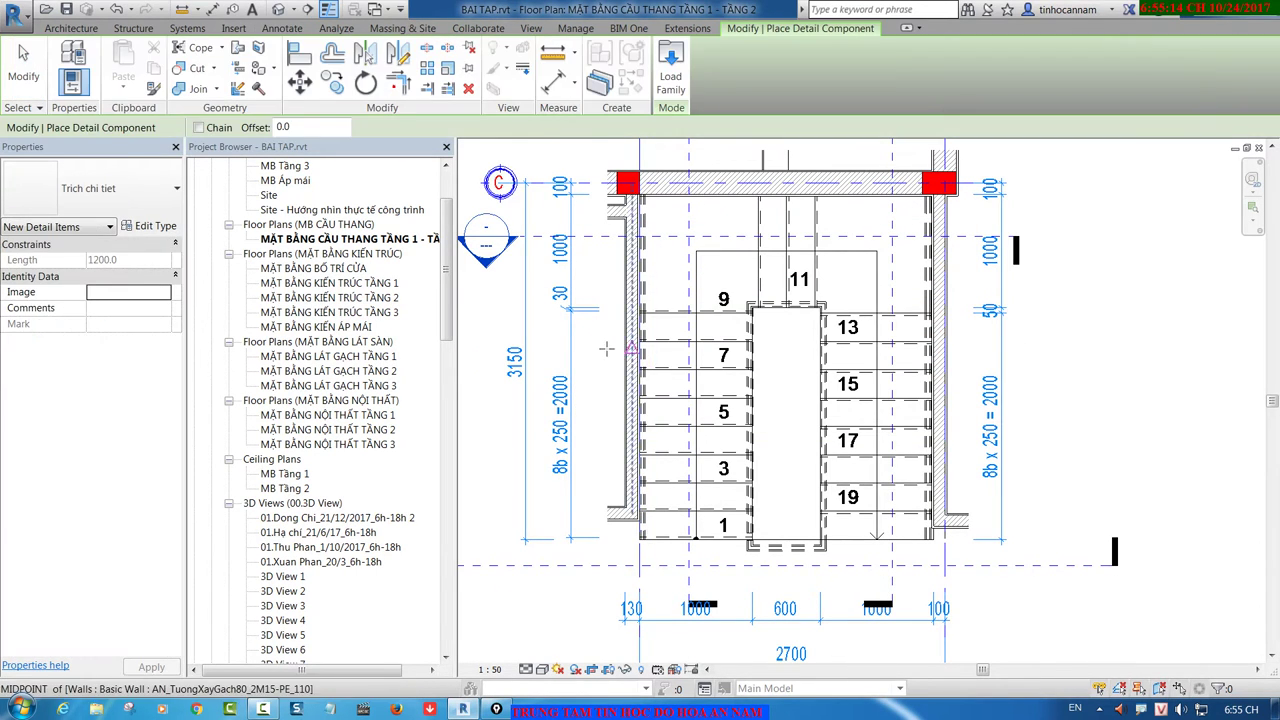
pyautogui.click(604, 325)
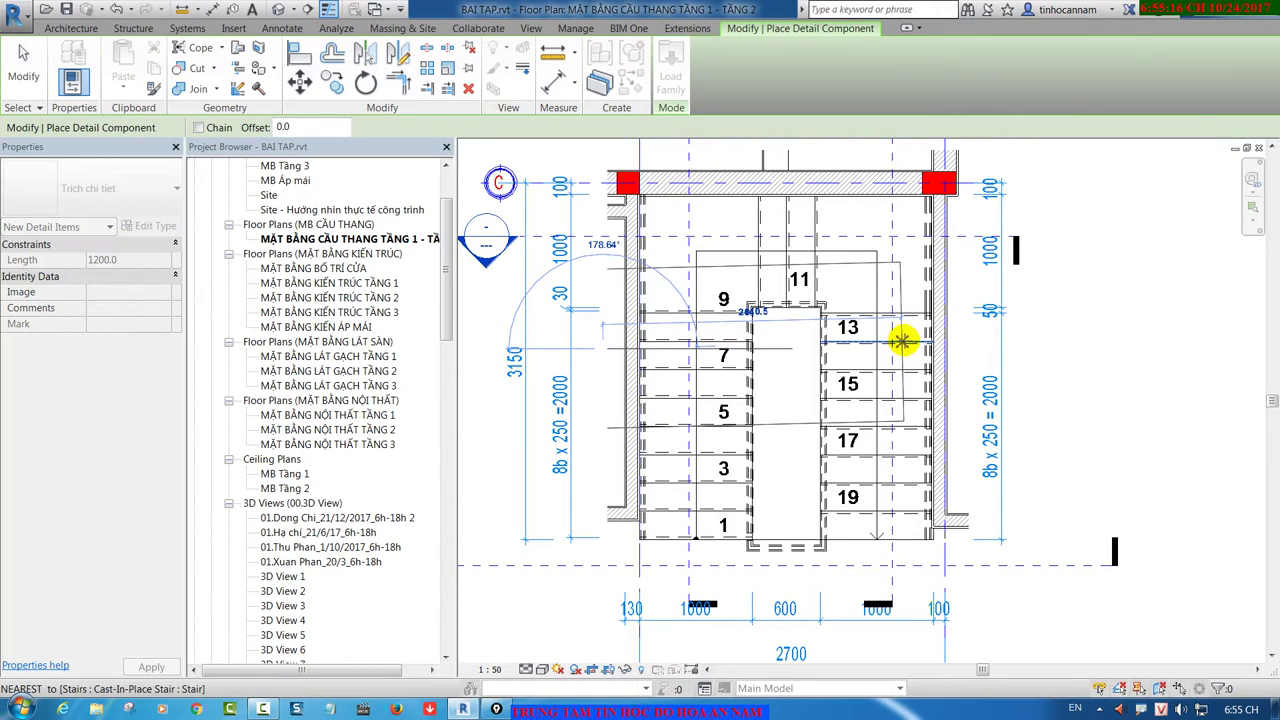
pyautogui.press('Escape')
pyautogui.press('Escape')
# Step: Place the Trich chi tiet component over the stair plan and open its family for editing
pyautogui.click(372, 10)
pyautogui.click(466, 70)
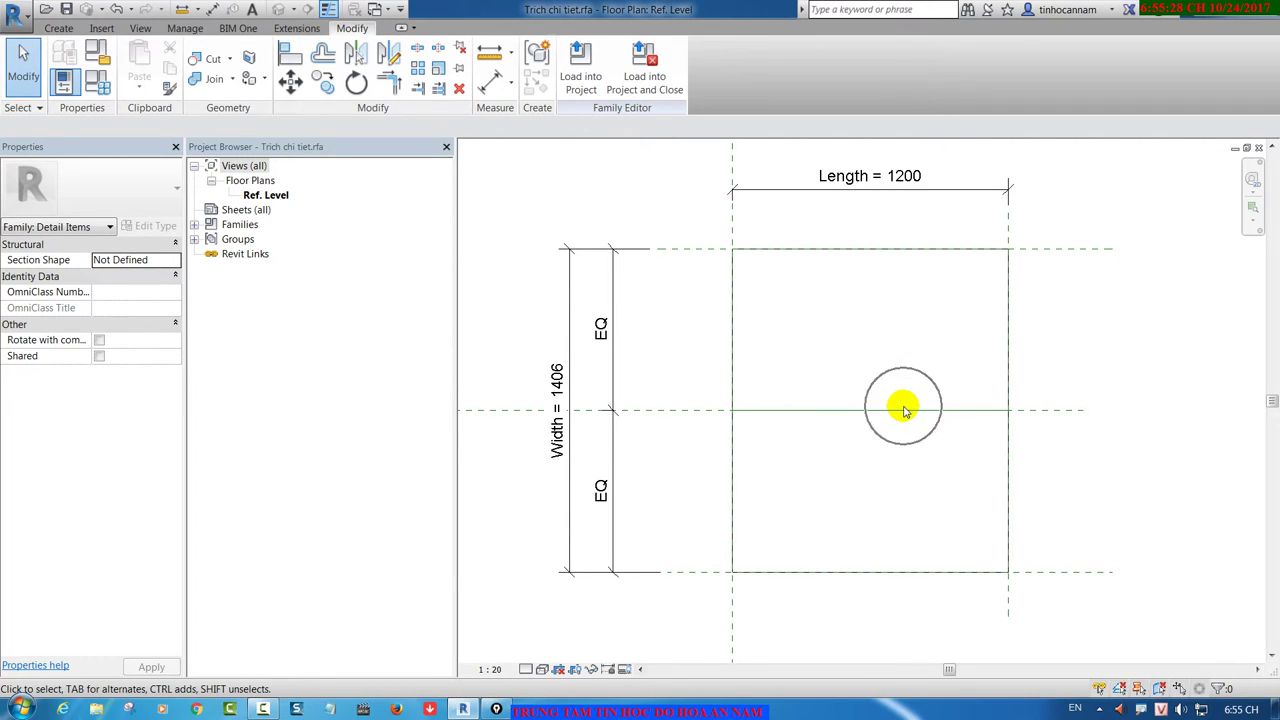
pyautogui.hotkey('ctrl', 'Tab')
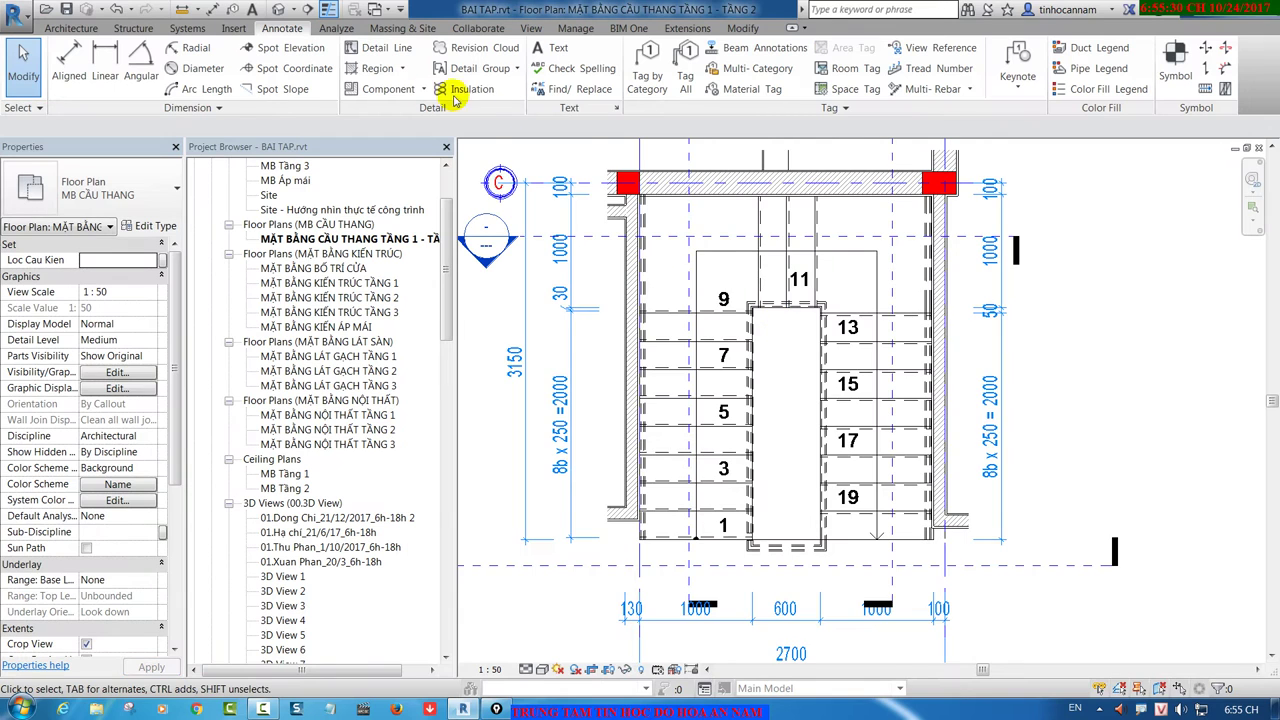
pyautogui.click(372, 89)
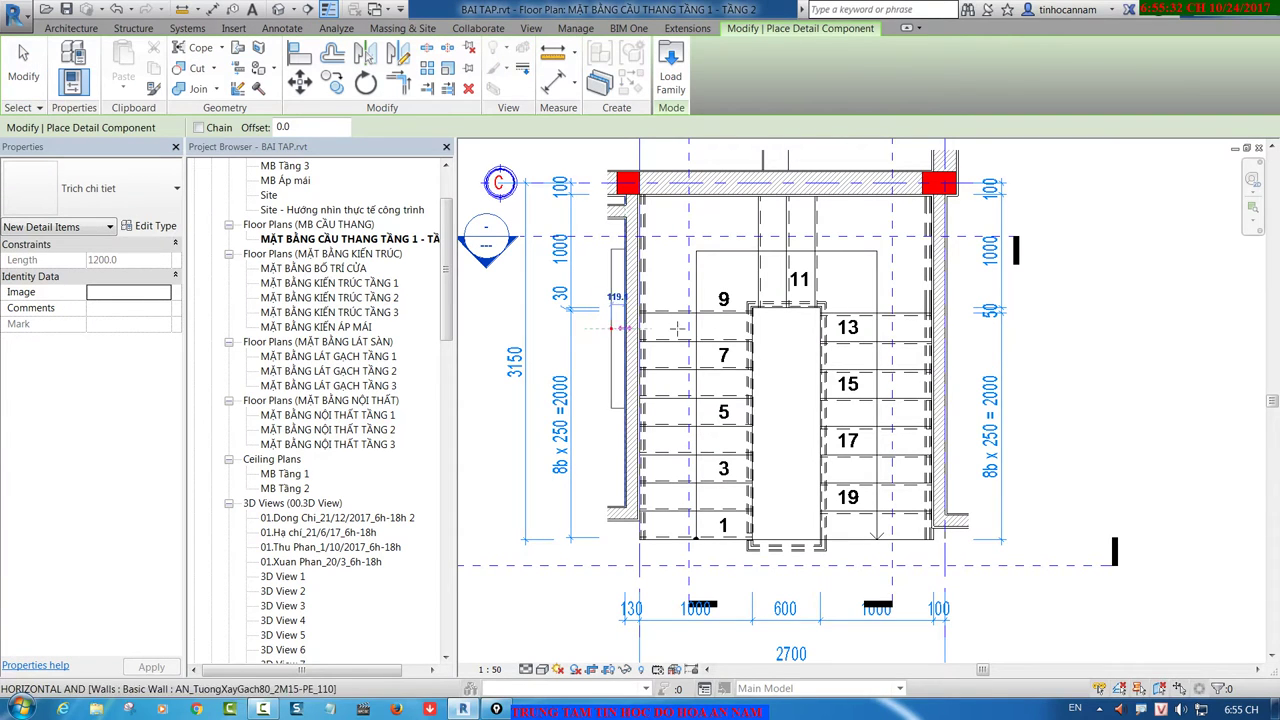
pyautogui.click(957, 336)
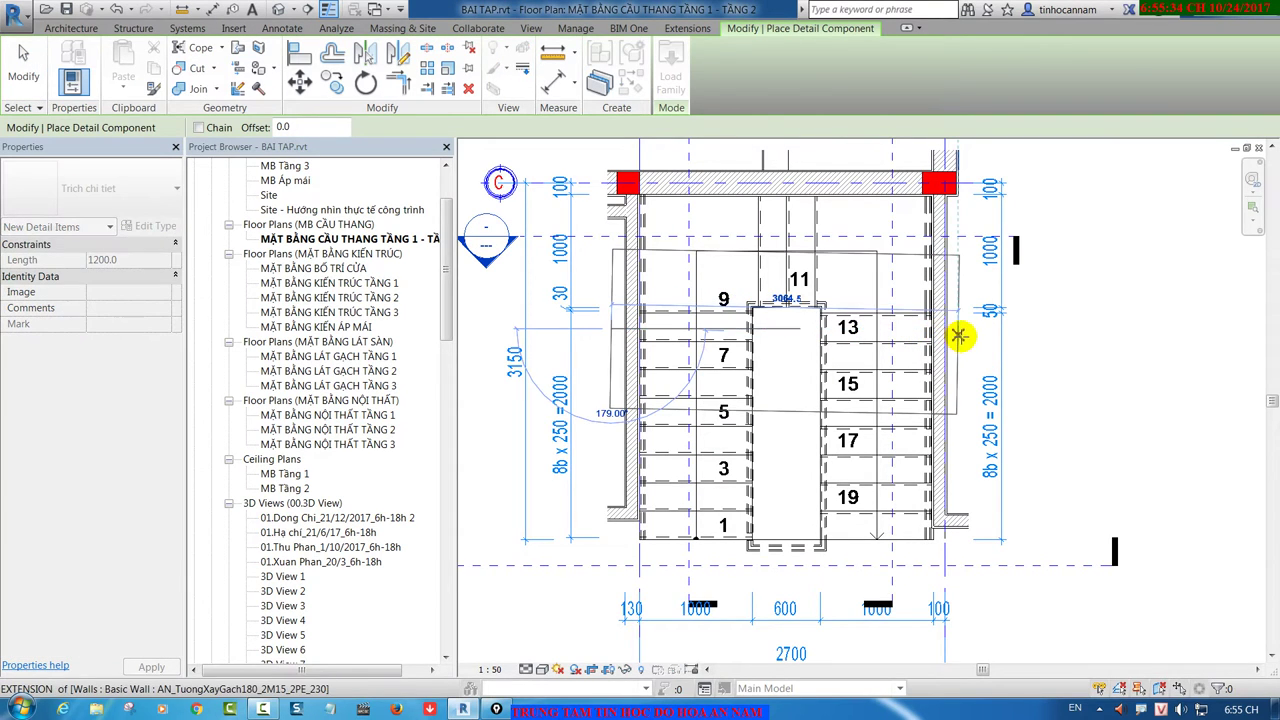
pyautogui.click(957, 336)
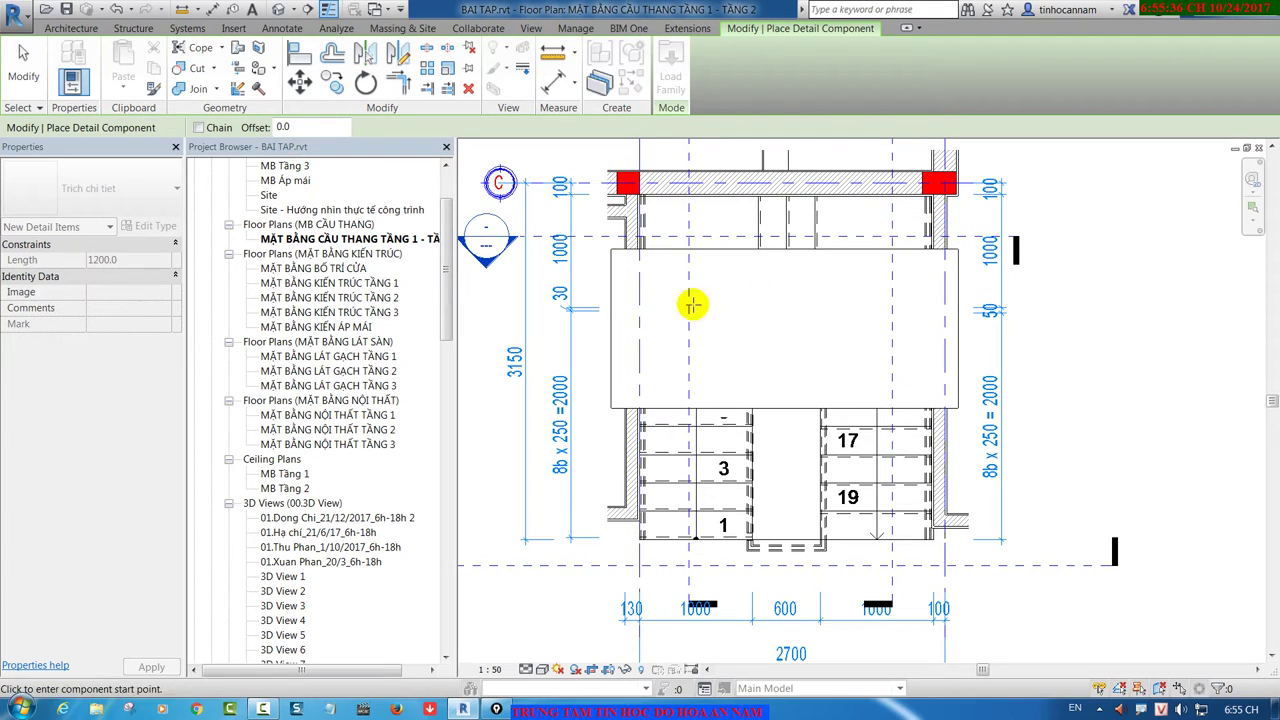
pyautogui.press('Escape')
pyautogui.press('Escape')
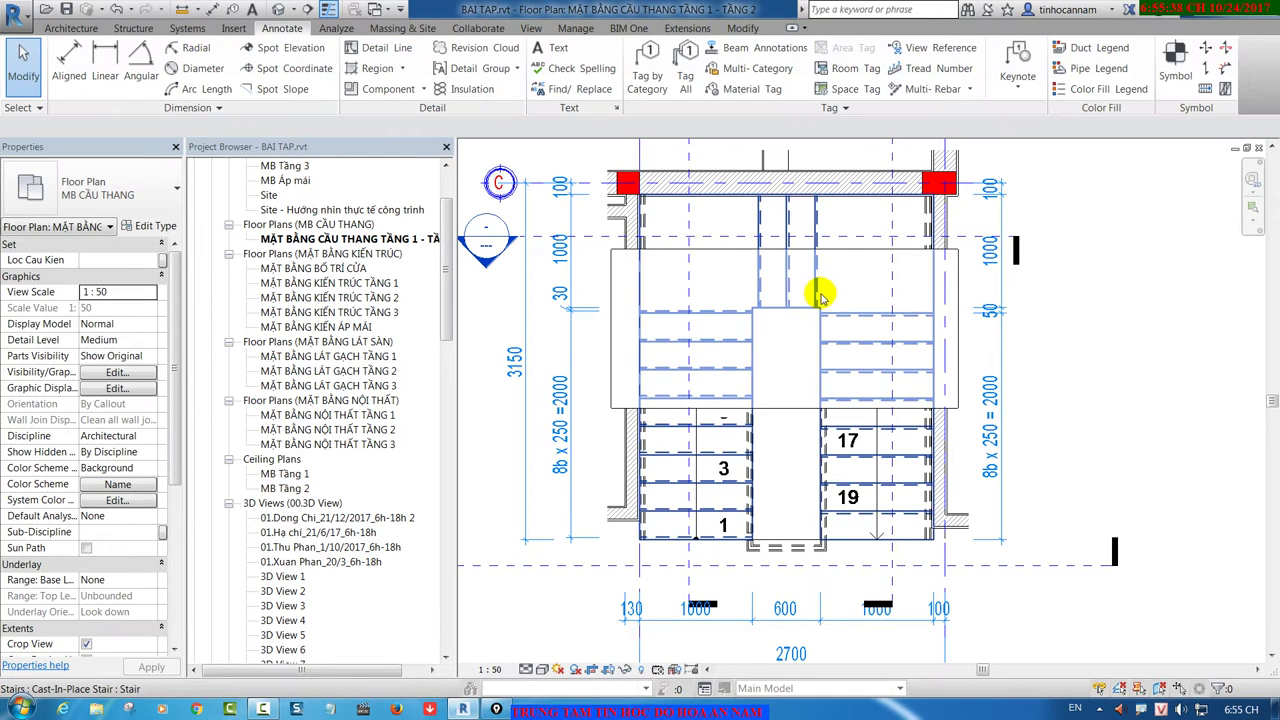
pyautogui.scroll(1, 836, 282)
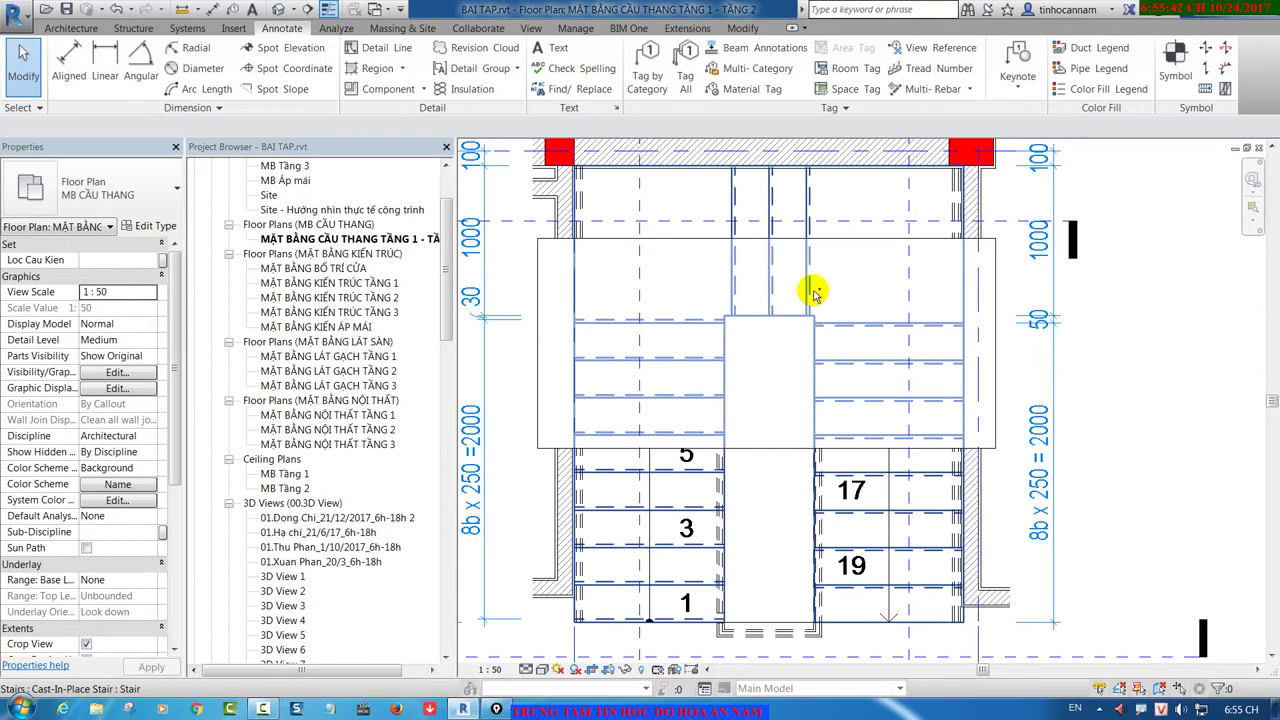
pyautogui.doubleClick(814, 290)
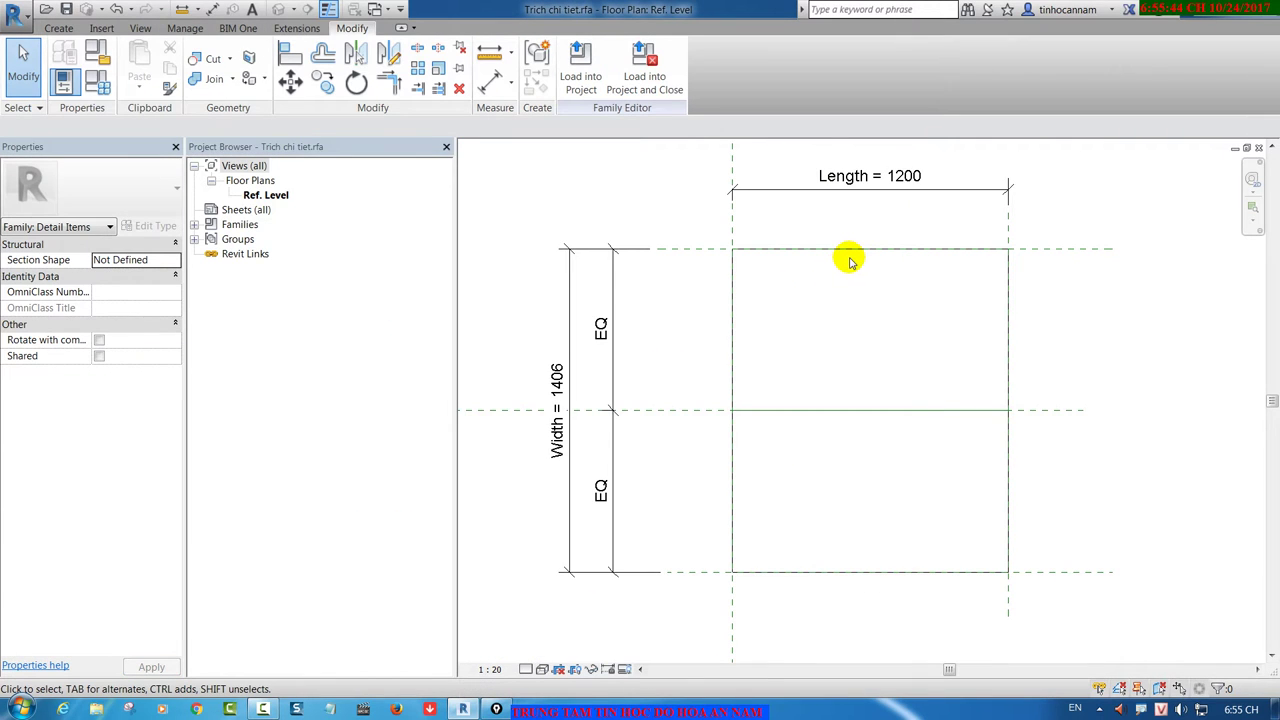
# Step: Open the filled region's boundary sketch, then draw and delete a trial rectangle inside the box
pyautogui.click(855, 250)
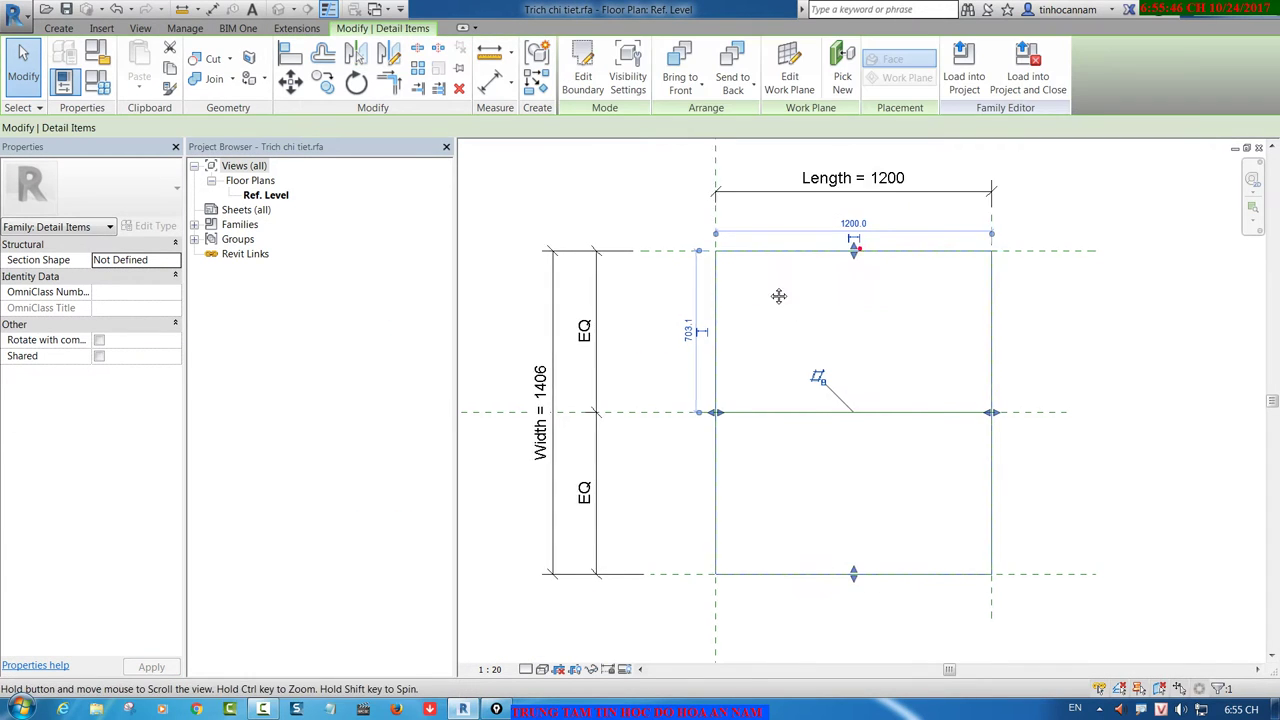
pyautogui.moveTo(777, 294); pyautogui.dragTo(691, 278, button='middle')
pyautogui.click(590, 88)
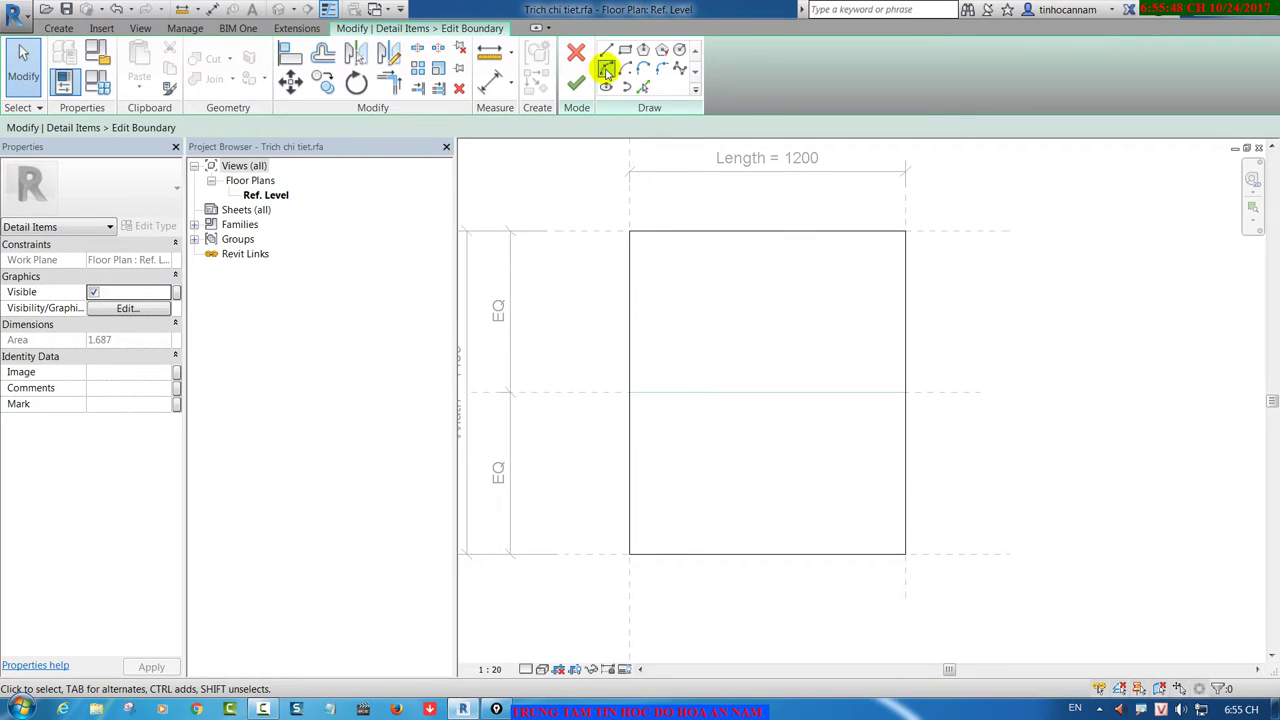
pyautogui.click(624, 51)
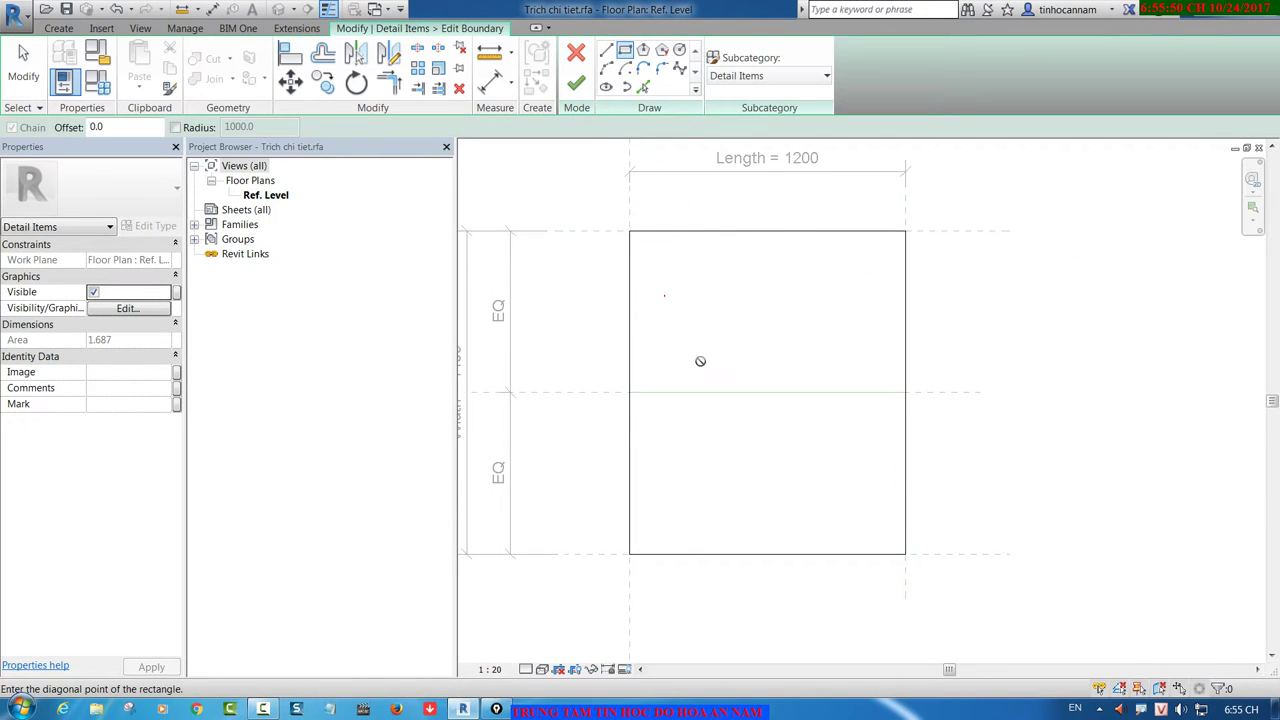
pyautogui.click(881, 512)
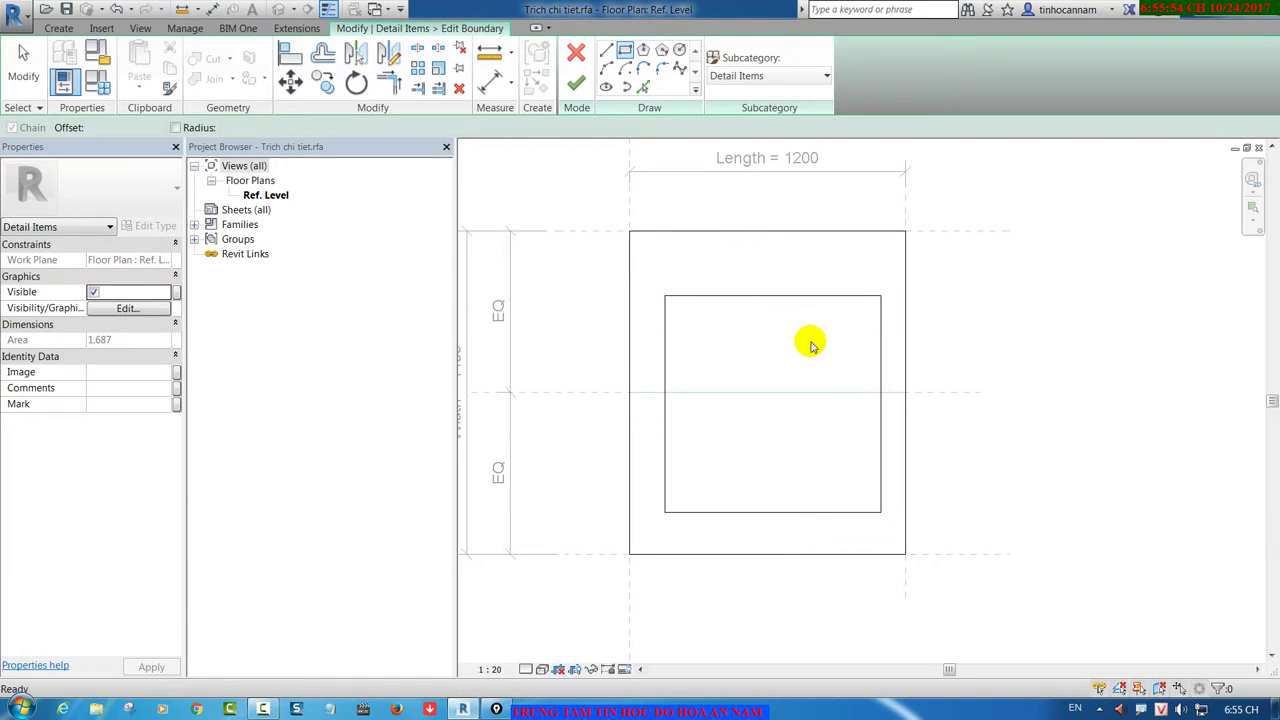
pyautogui.press('Escape')
pyautogui.press('Tab')
pyautogui.click(827, 298)
pyautogui.press('Delete')
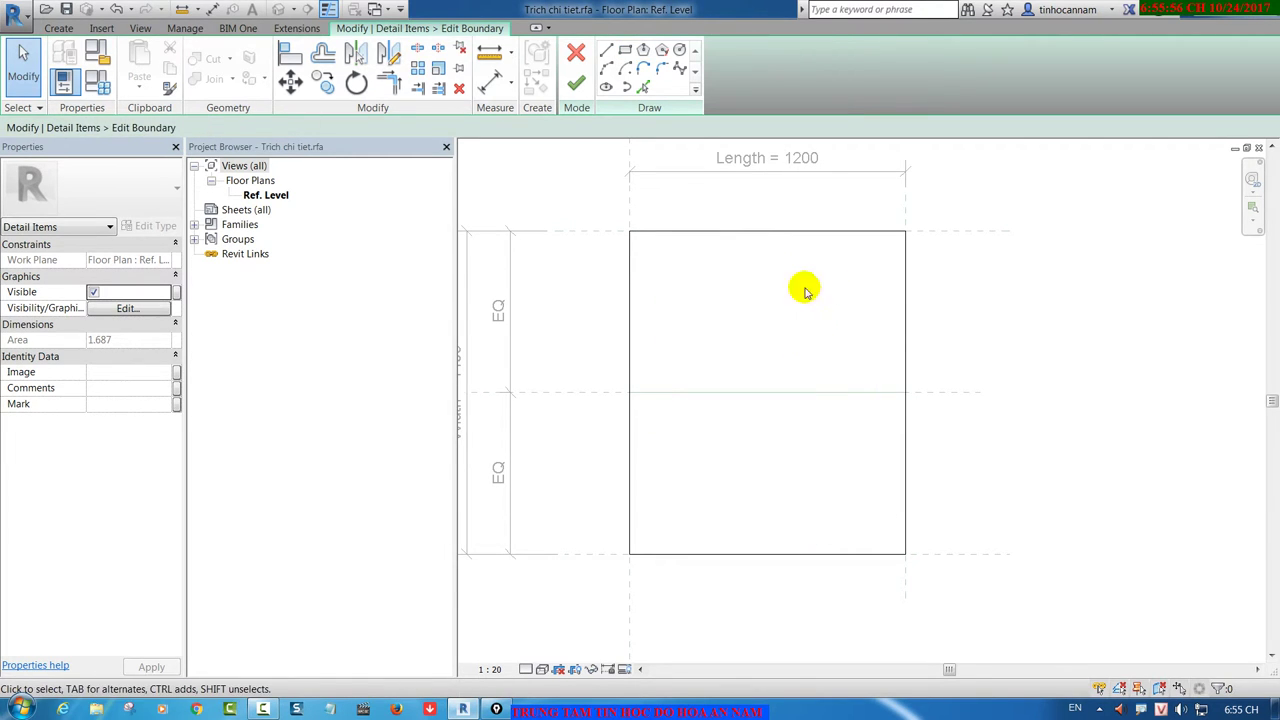
# Step: Draw a rectangle at a 500 offset around the box, then delete it
pyautogui.moveTo(793, 237); pyautogui.dragTo(845, 260, button='middle')
pyautogui.click(625, 52)
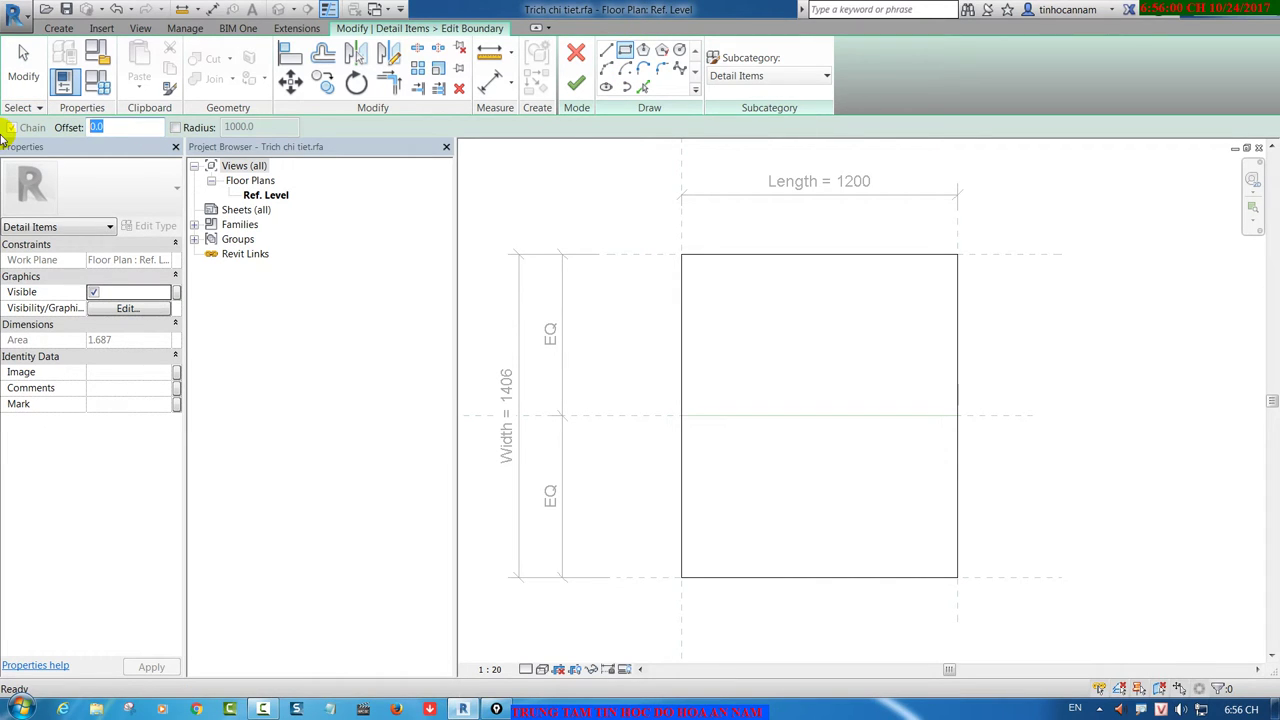
pyautogui.click(681, 255)
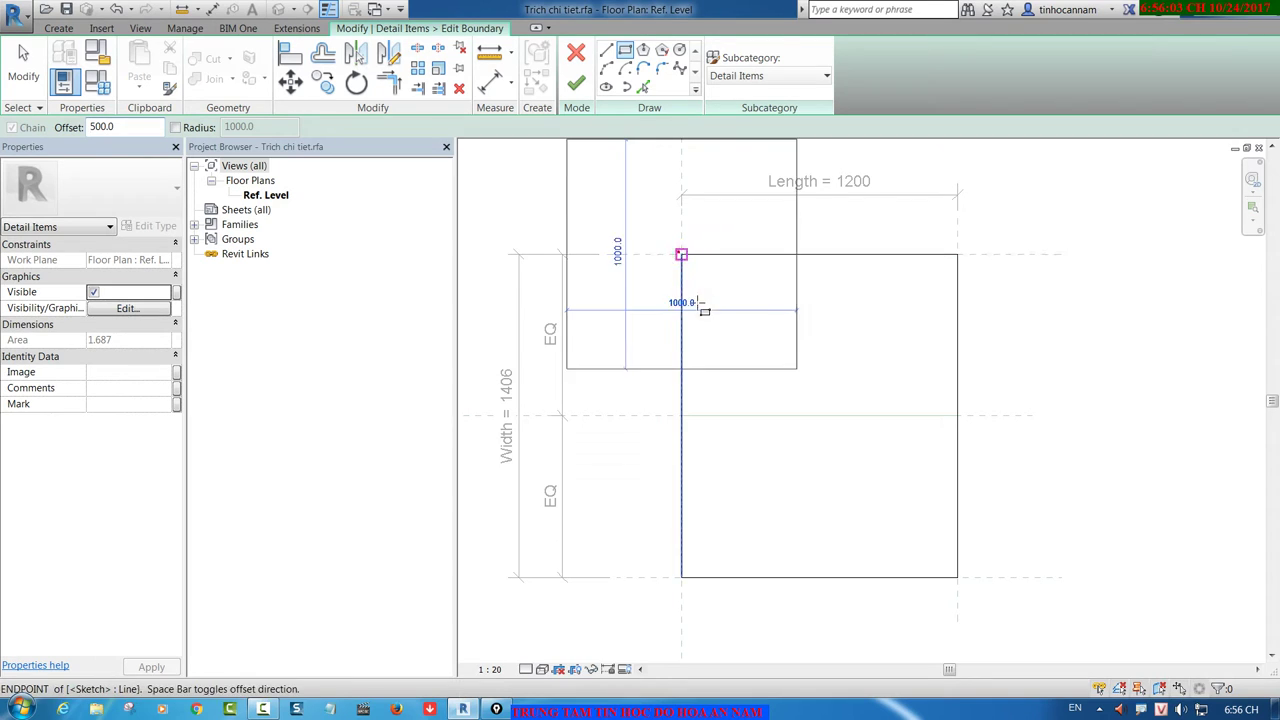
pyautogui.click(957, 578)
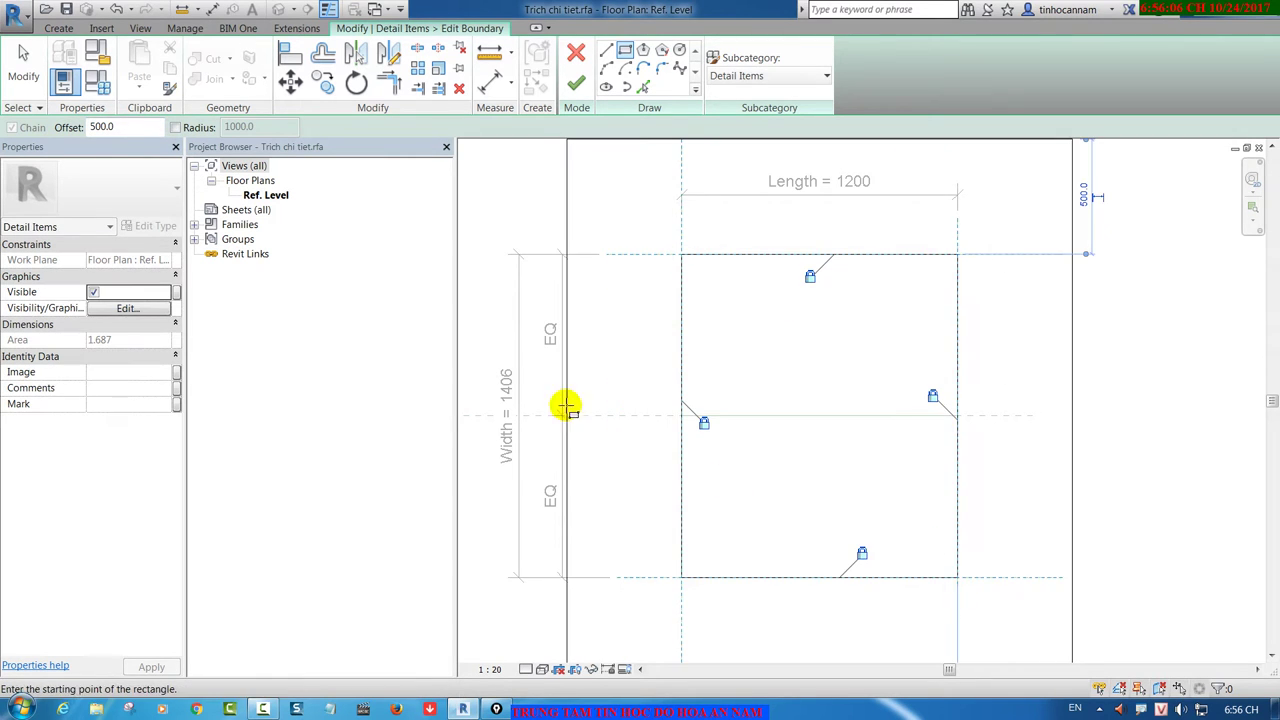
pyautogui.scroll(-2, 500, 370)
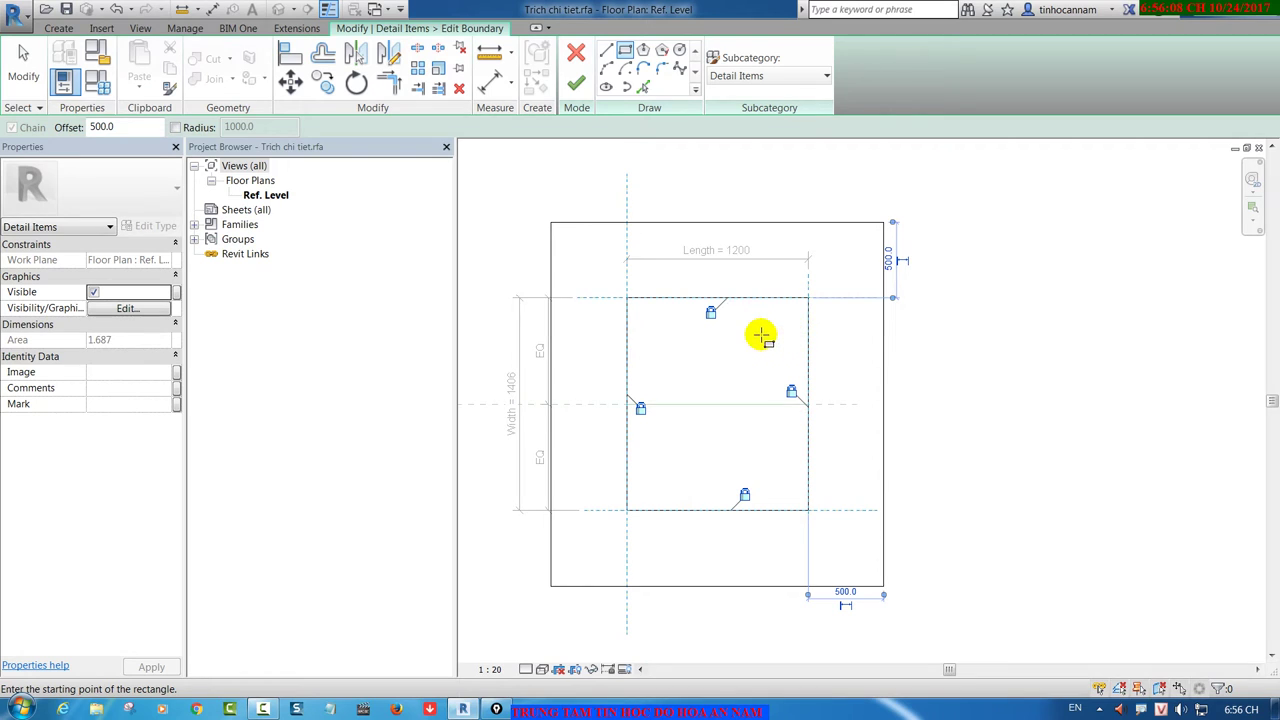
pyautogui.click(889, 261)
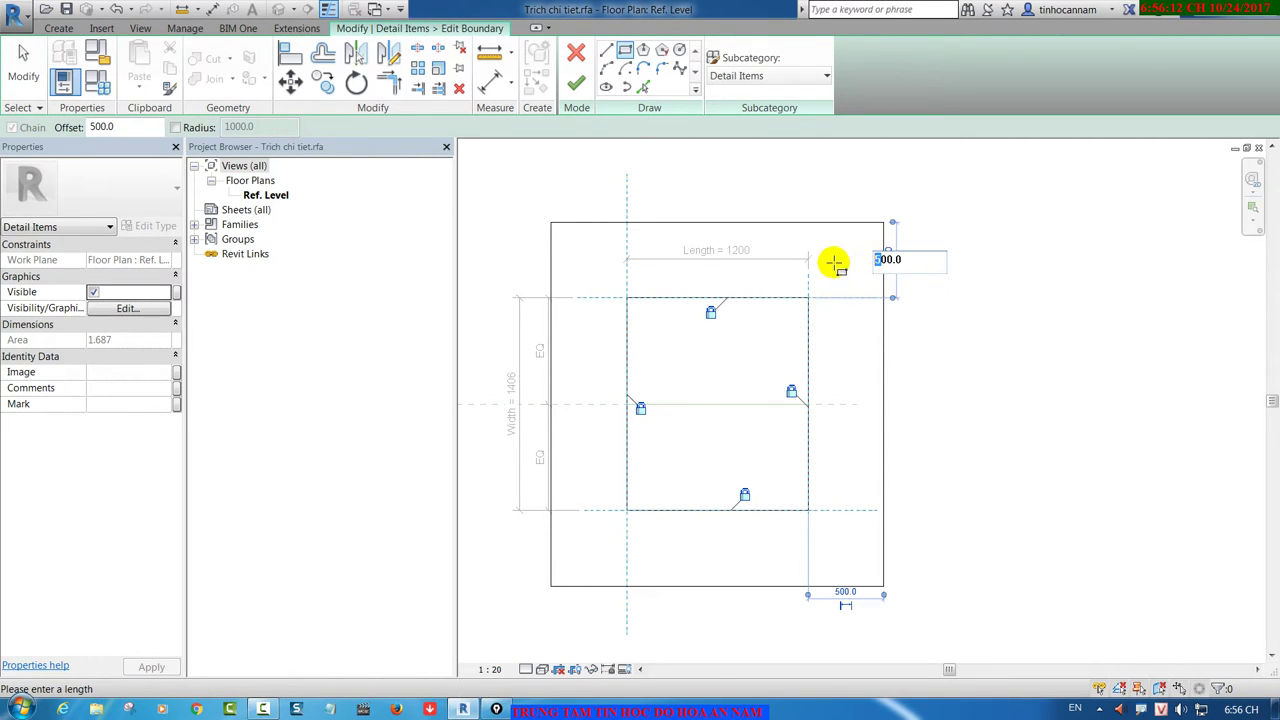
pyautogui.press('Return')
pyautogui.press('Escape')
pyautogui.press('Tab')
pyautogui.click(845, 226)
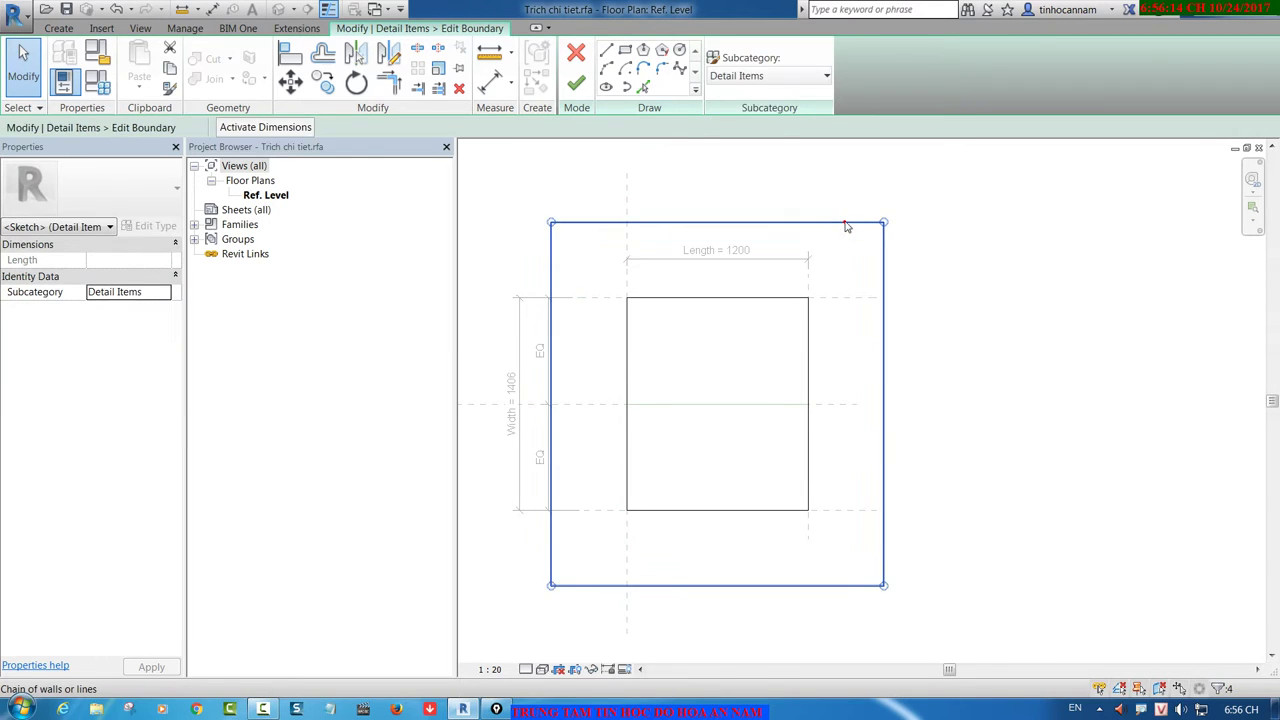
pyautogui.press('Delete')
pyautogui.click(844, 222)
# Step: Draw the outer rectangle with a 300 offset around the 1200 × 1406 box
pyautogui.click(622, 55)
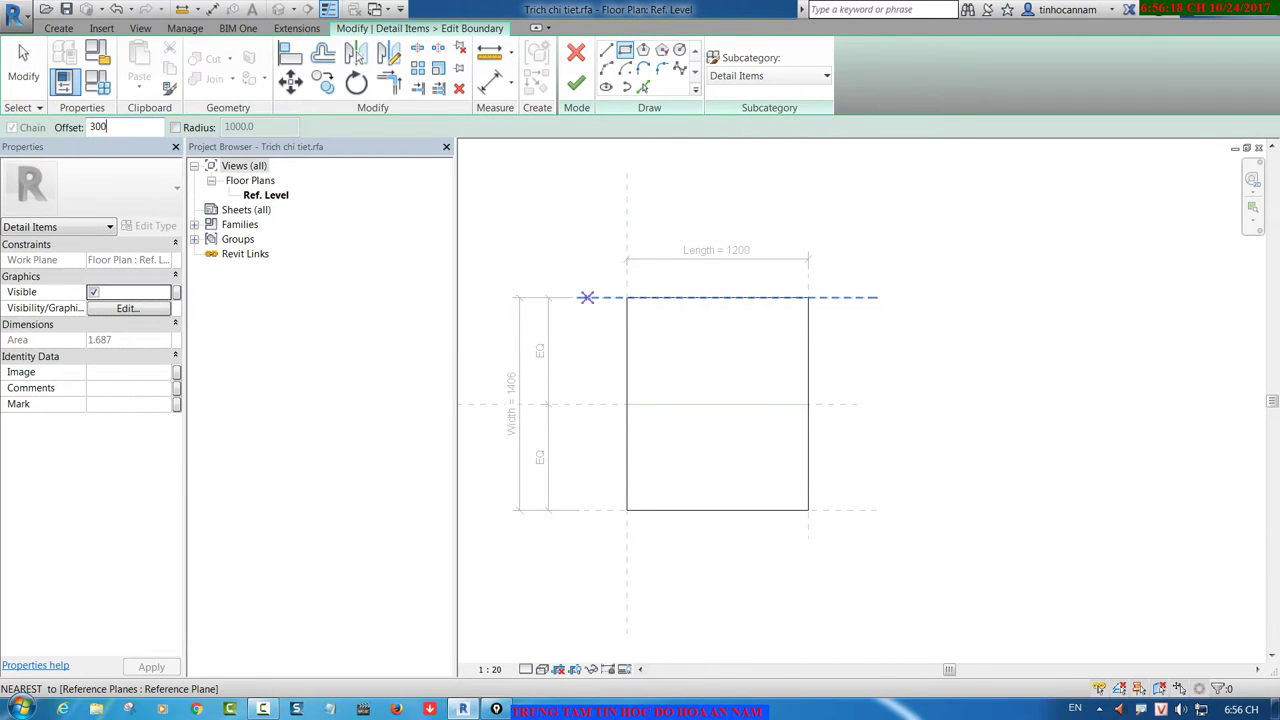
pyautogui.click(633, 281)
pyautogui.click(628, 297)
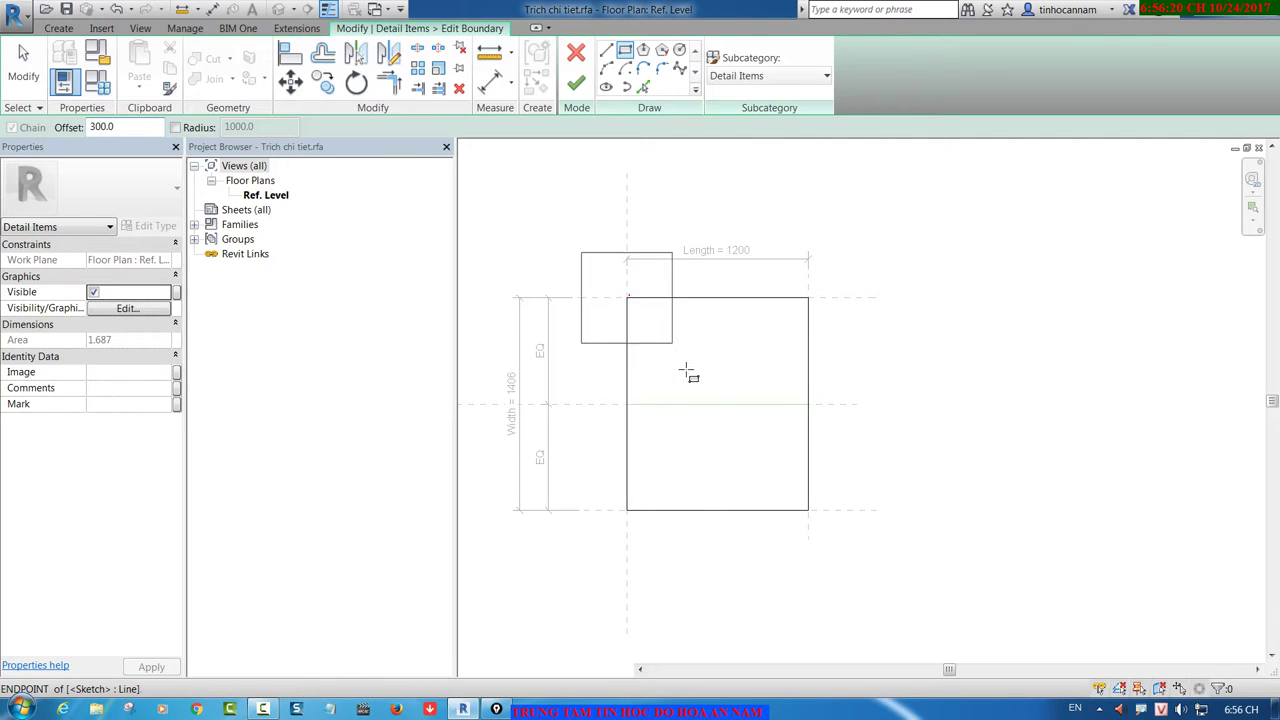
pyautogui.click(805, 505)
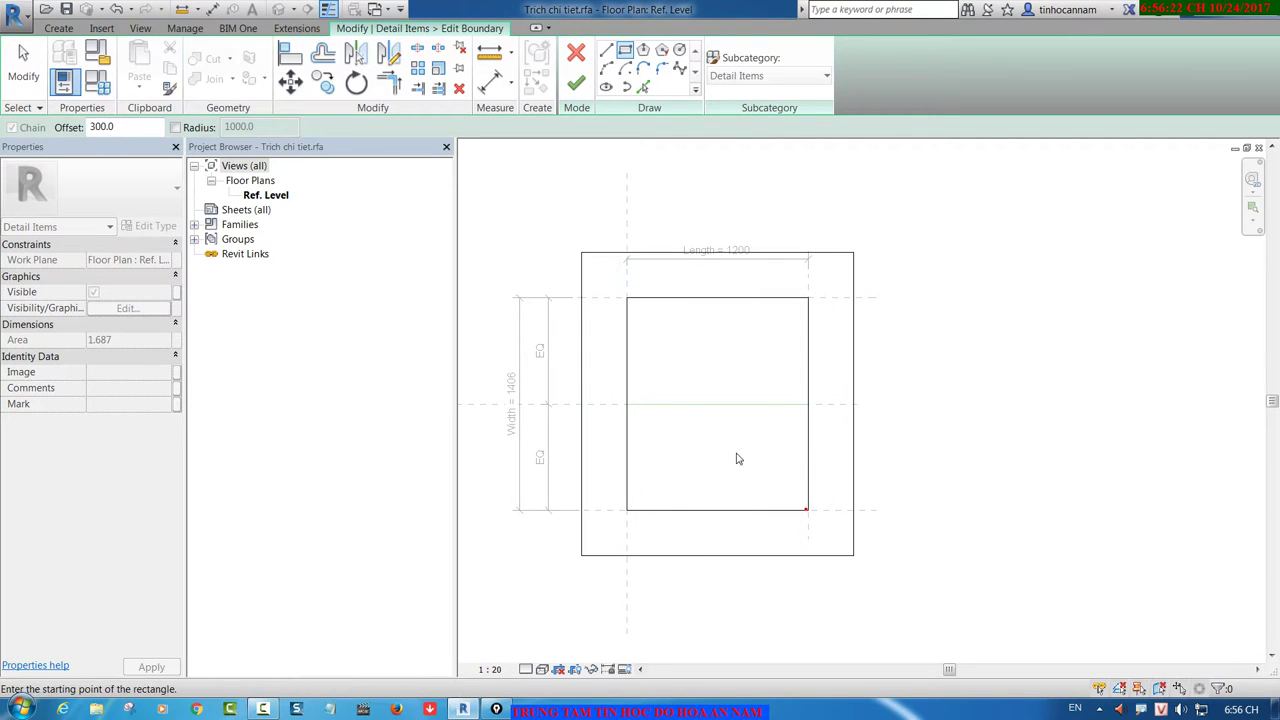
pyautogui.press('Escape')
pyautogui.press('Escape')
pyautogui.scroll(1, 702, 385)
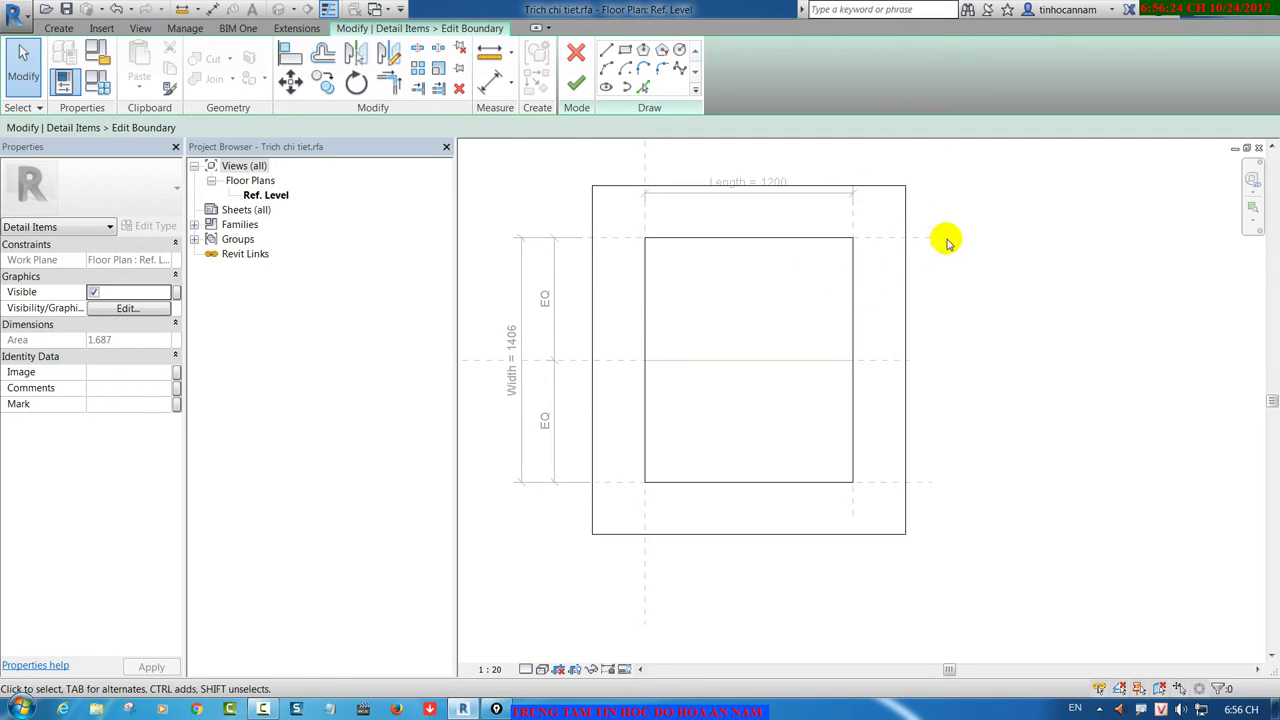
pyautogui.moveTo(773, 267); pyautogui.dragTo(830, 278, button='middle')
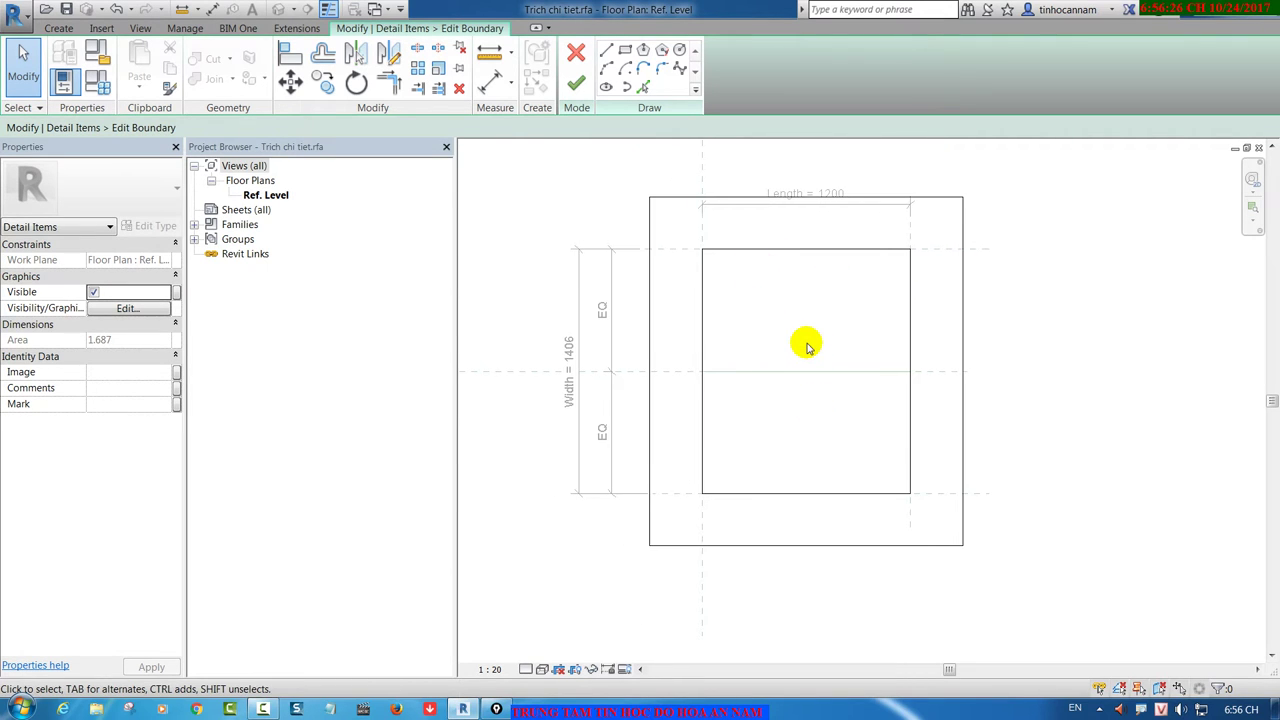
# Step: Place aligned DI dimensions measuring the left and top 300 borders
pyautogui.press('d')
pyautogui.press('i')
pyautogui.moveTo(774, 337); pyautogui.dragTo(782, 385, button='middle')
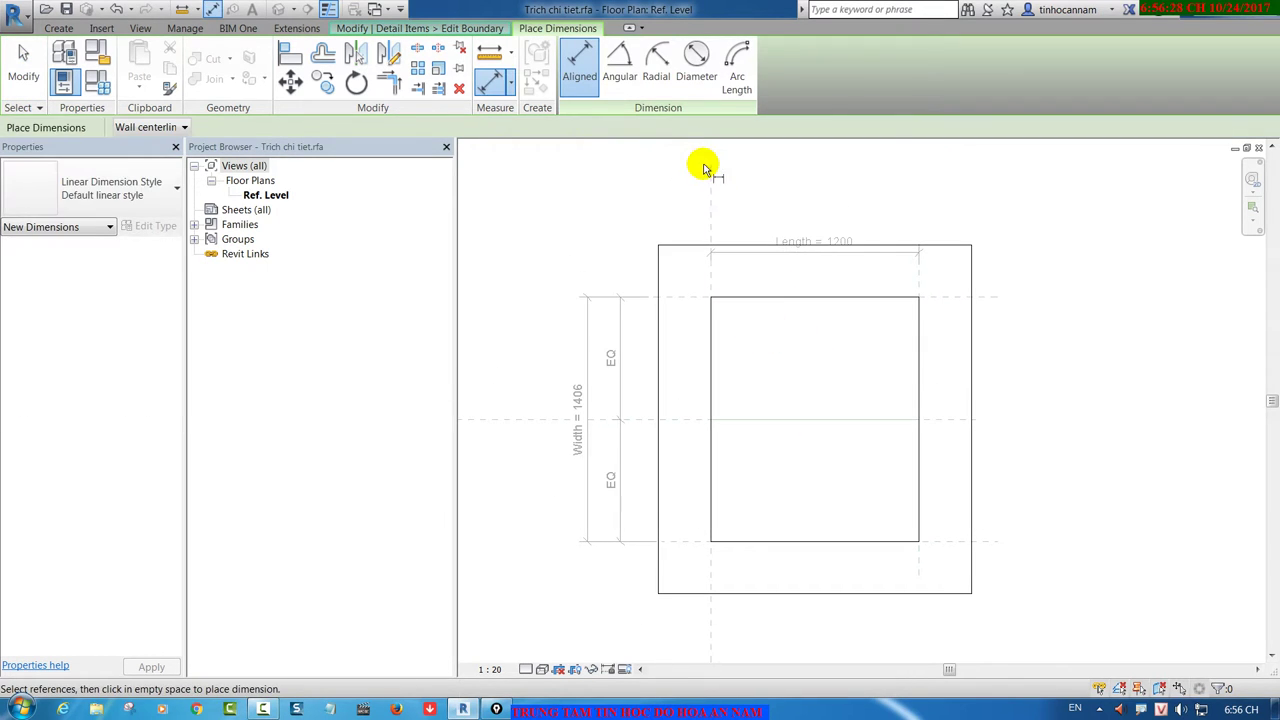
pyautogui.click(710, 190)
pyautogui.click(660, 268)
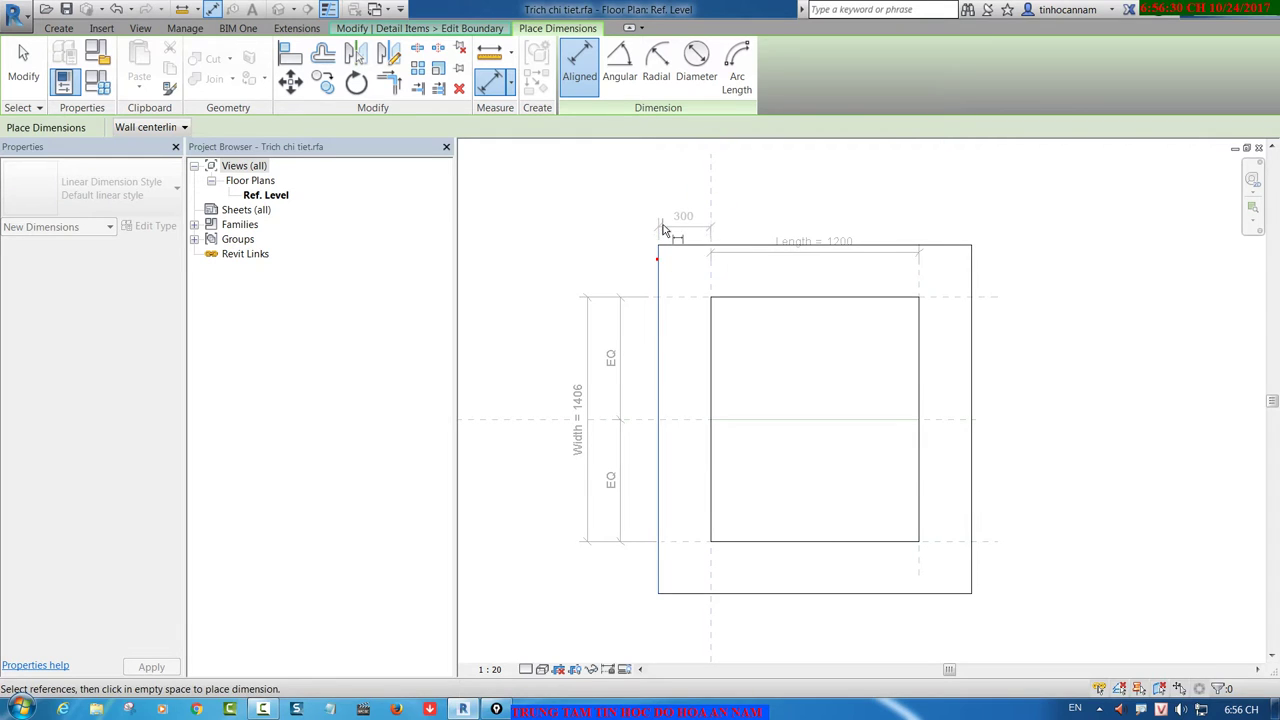
pyautogui.click(668, 221)
pyautogui.click(965, 250)
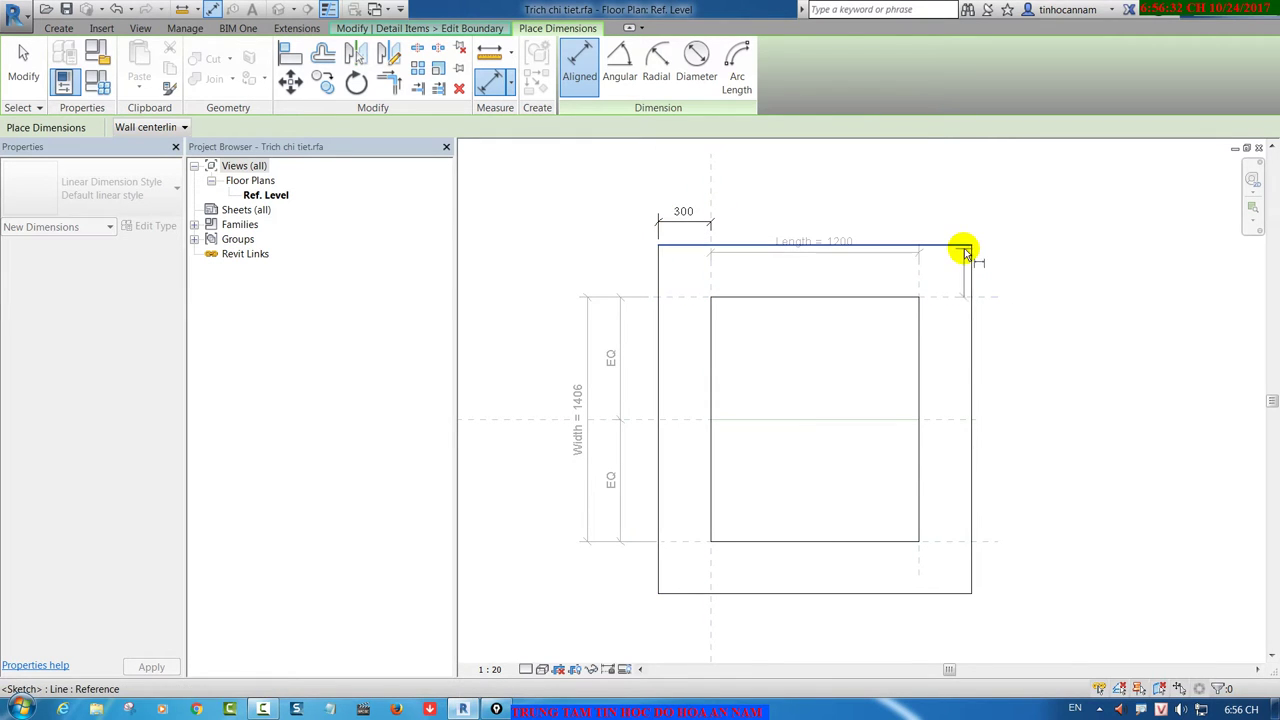
pyautogui.click(964, 250)
pyautogui.click(1003, 265)
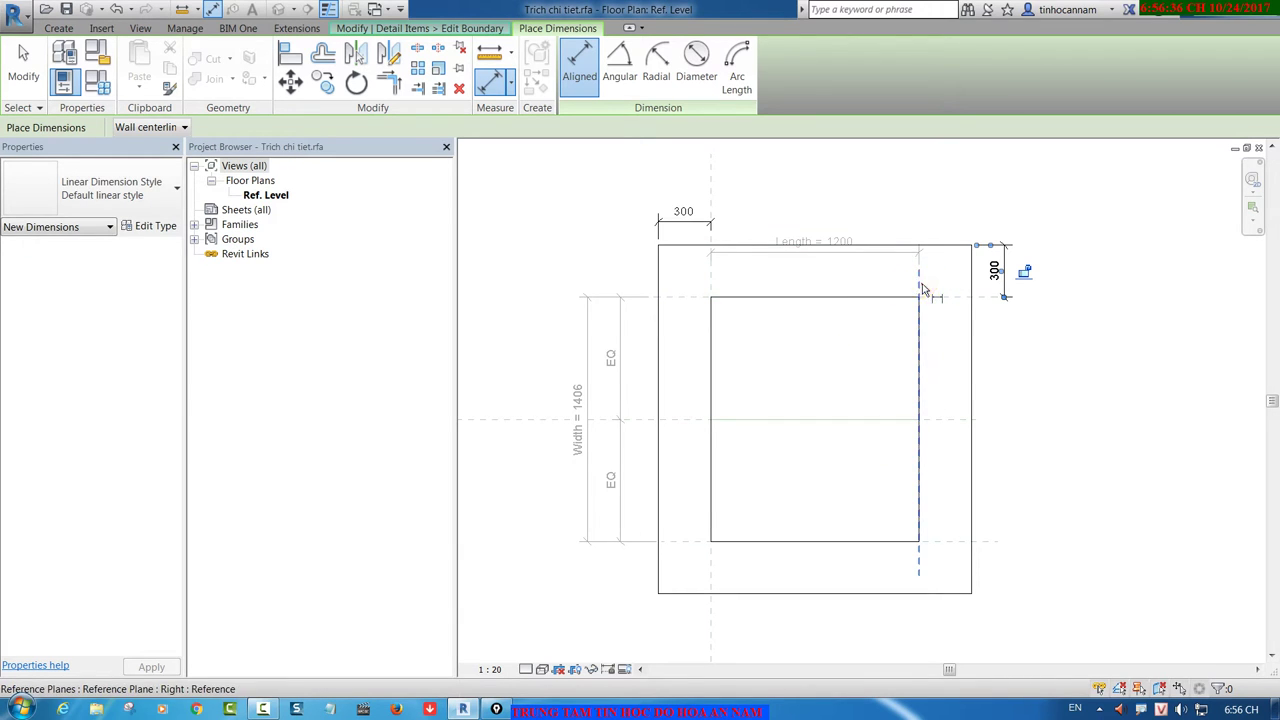
# Step: Dimension the right and bottom 300 borders between the inner box and outer boundary
pyautogui.click(920, 287)
pyautogui.click(971, 290)
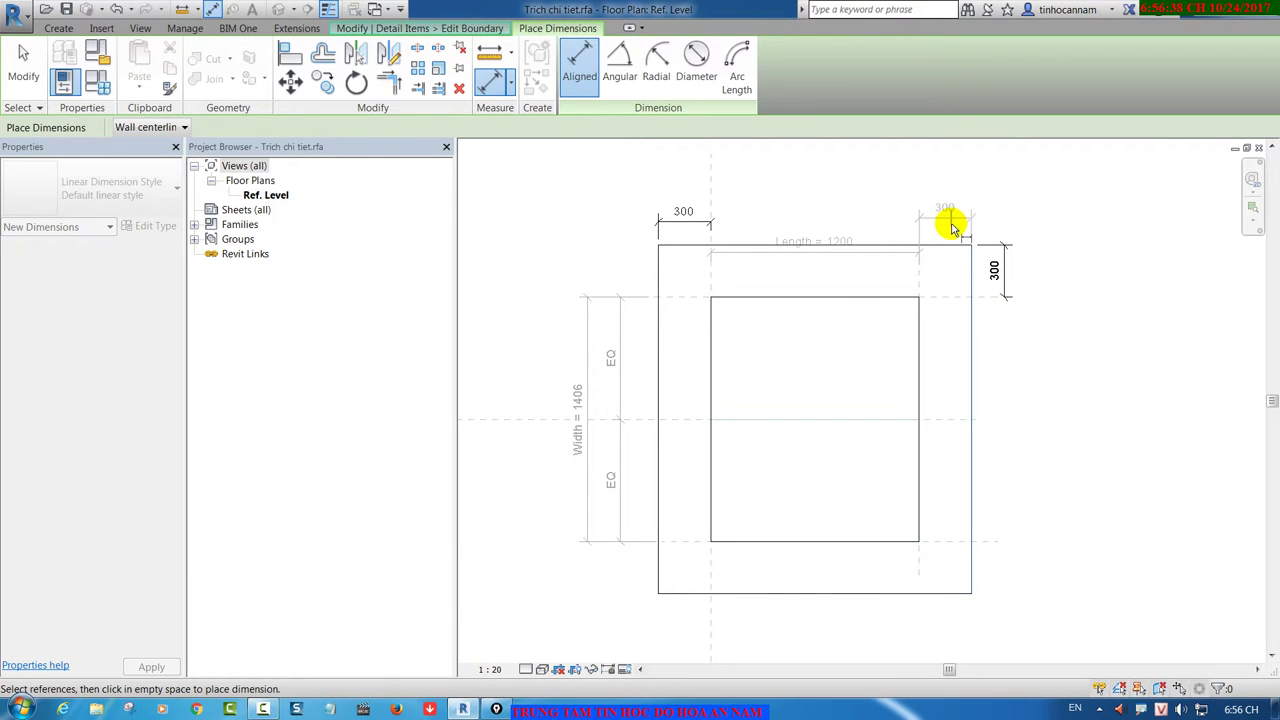
pyautogui.click(952, 228)
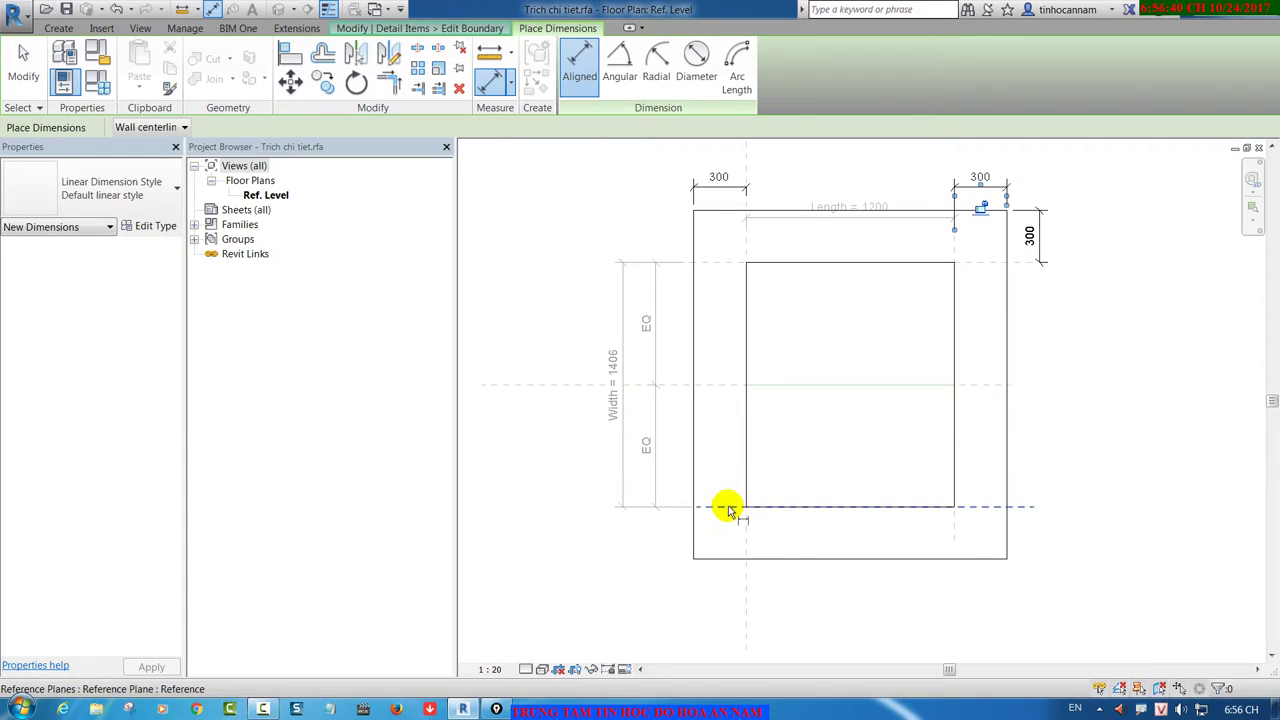
pyautogui.click(733, 503)
pyautogui.click(726, 559)
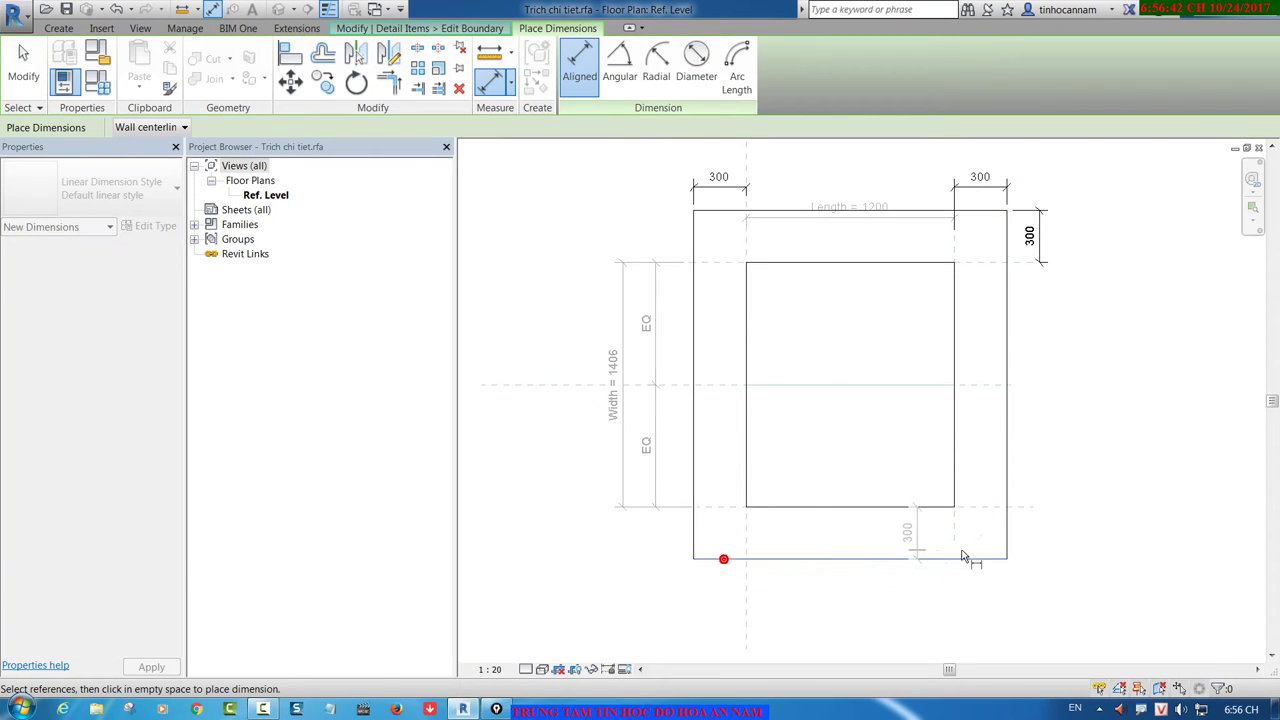
pyautogui.click(1040, 545)
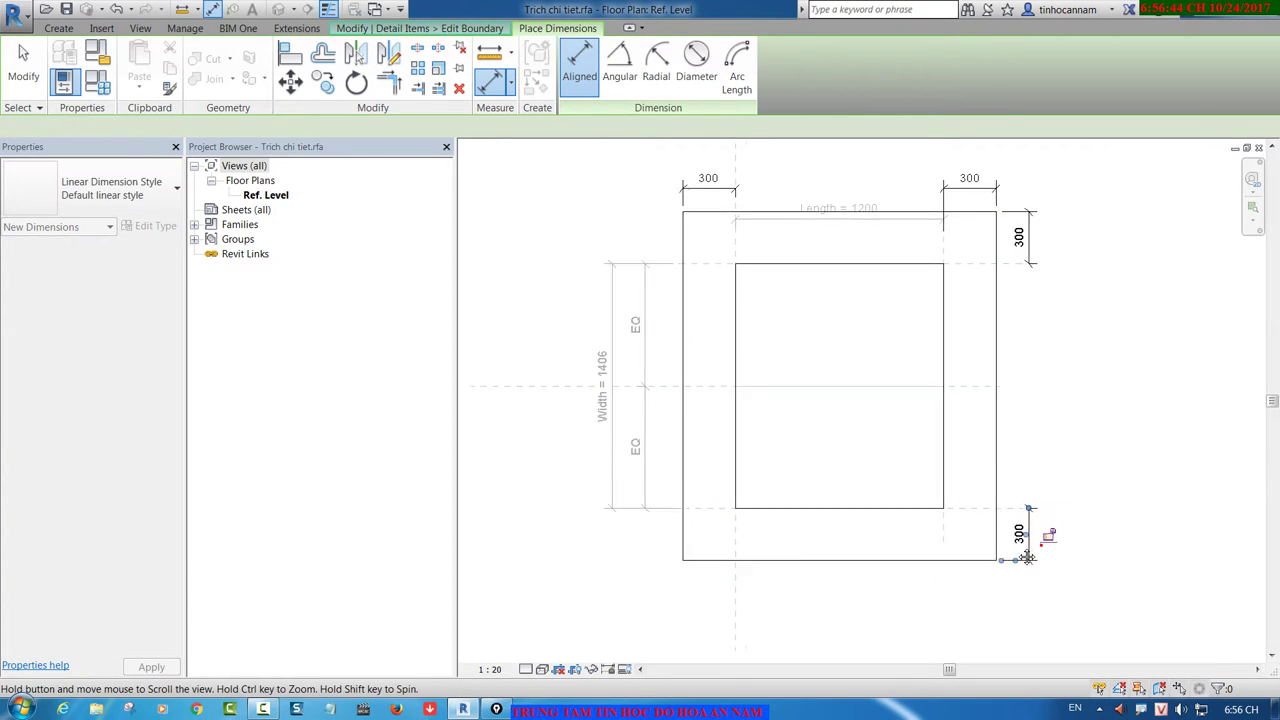
pyautogui.moveTo(1045, 540); pyautogui.dragTo(992, 565, button='middle')
pyautogui.press('Escape')
pyautogui.press('Escape')
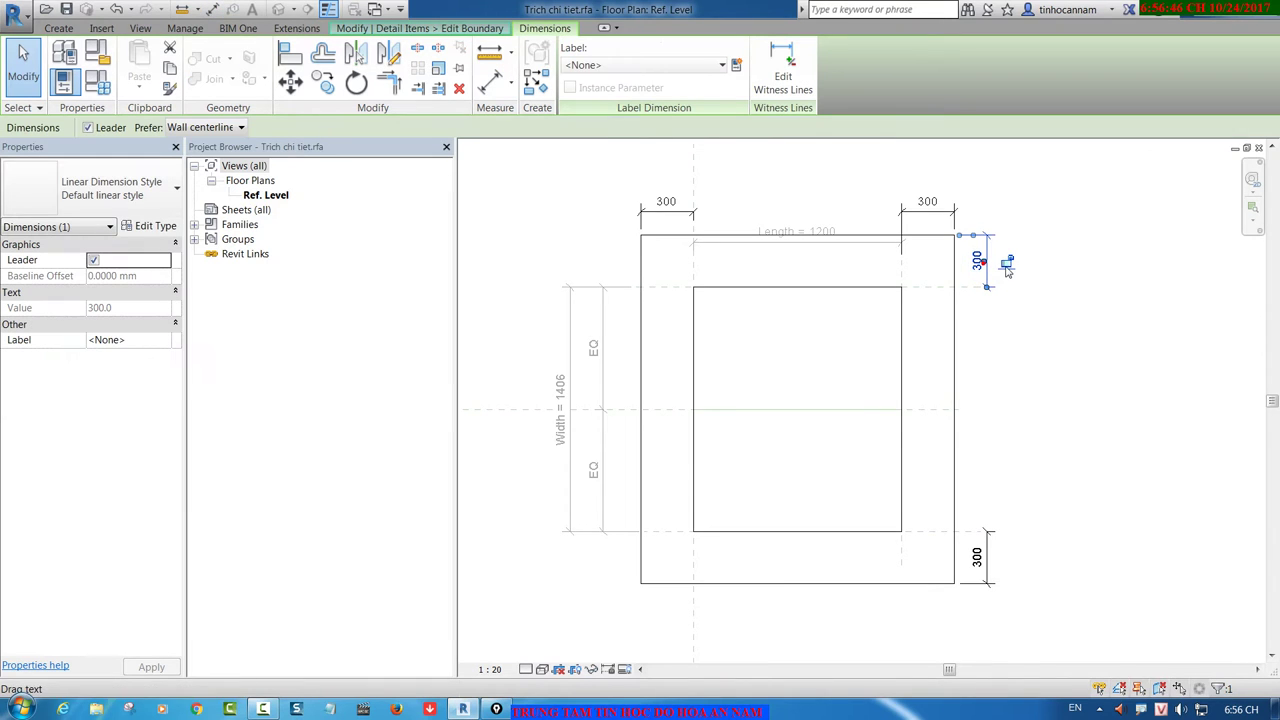
# Step: Lock the top, top-right and top-left 300 offset dimensions with their padlocks
pyautogui.click(1006, 262)
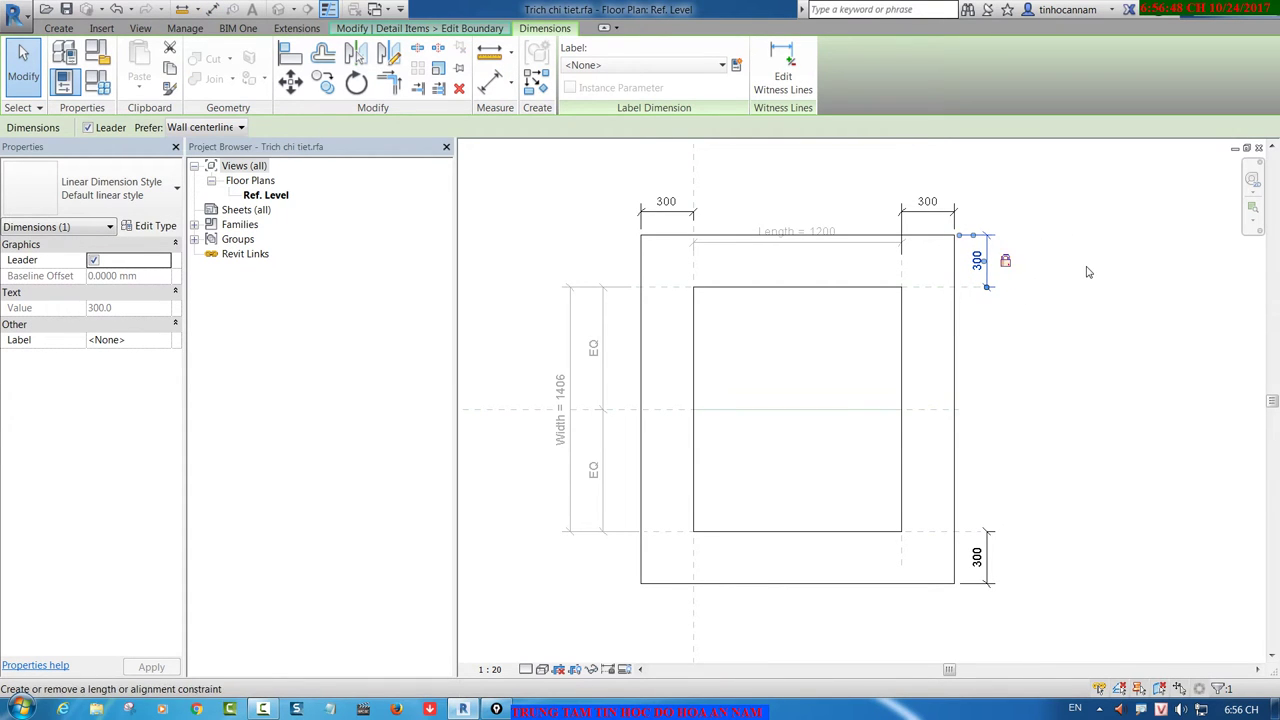
pyautogui.click(1083, 270)
pyautogui.click(928, 201)
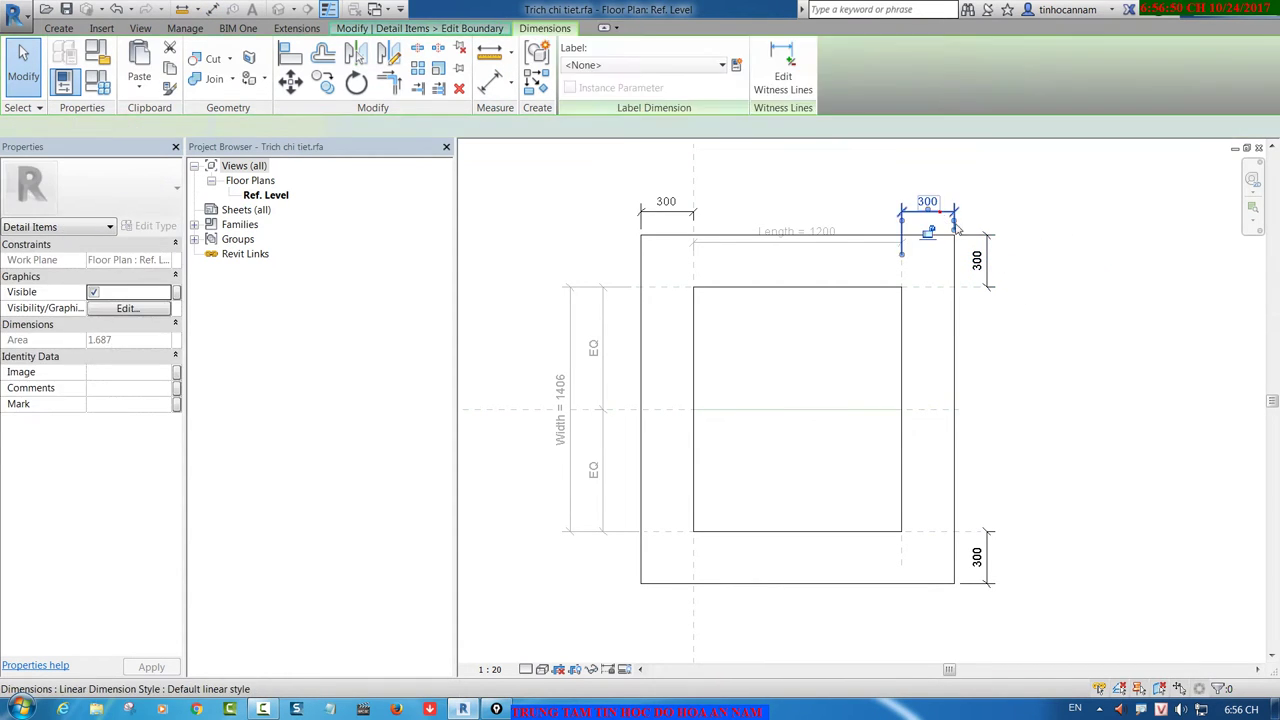
pyautogui.click(927, 231)
pyautogui.click(666, 205)
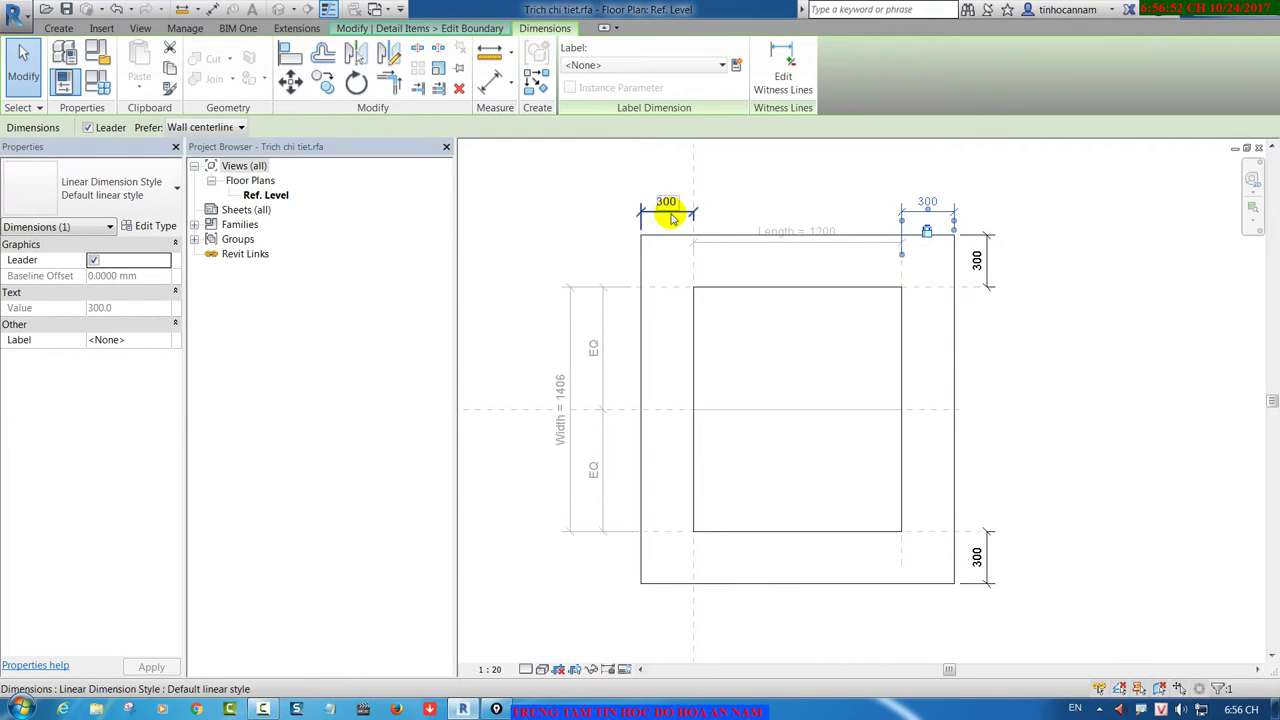
pyautogui.click(666, 232)
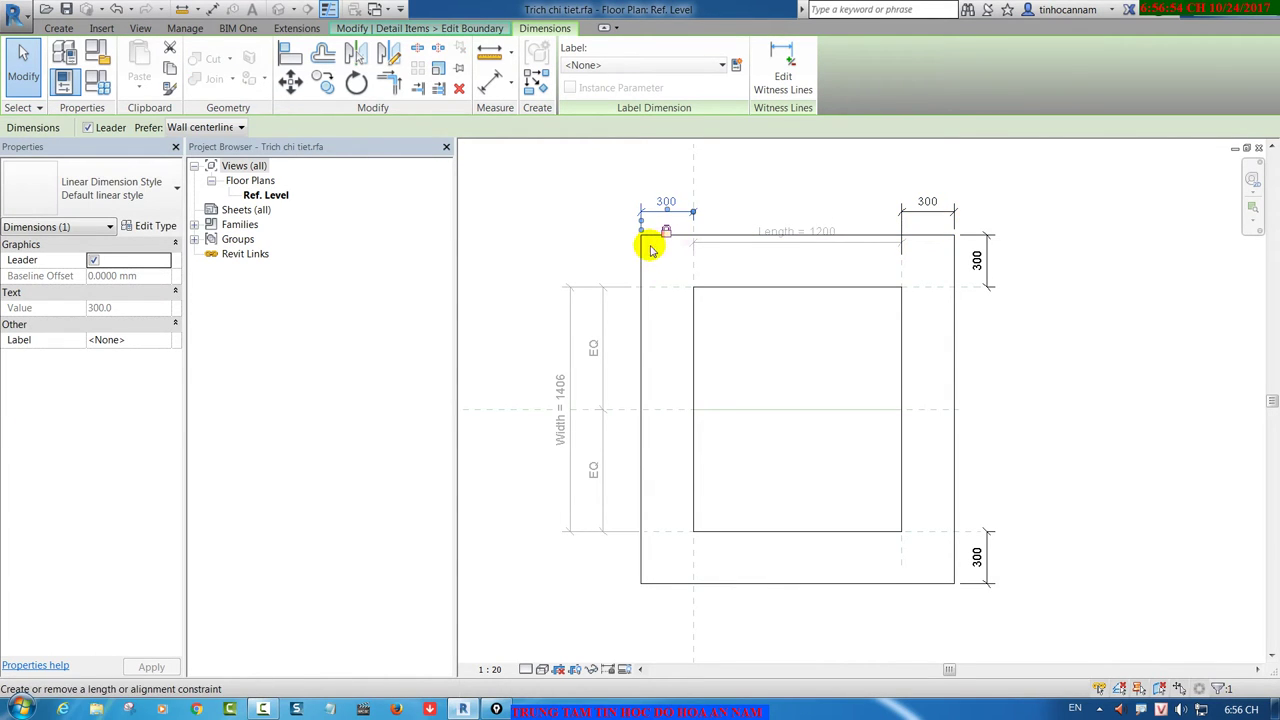
pyautogui.click(644, 254)
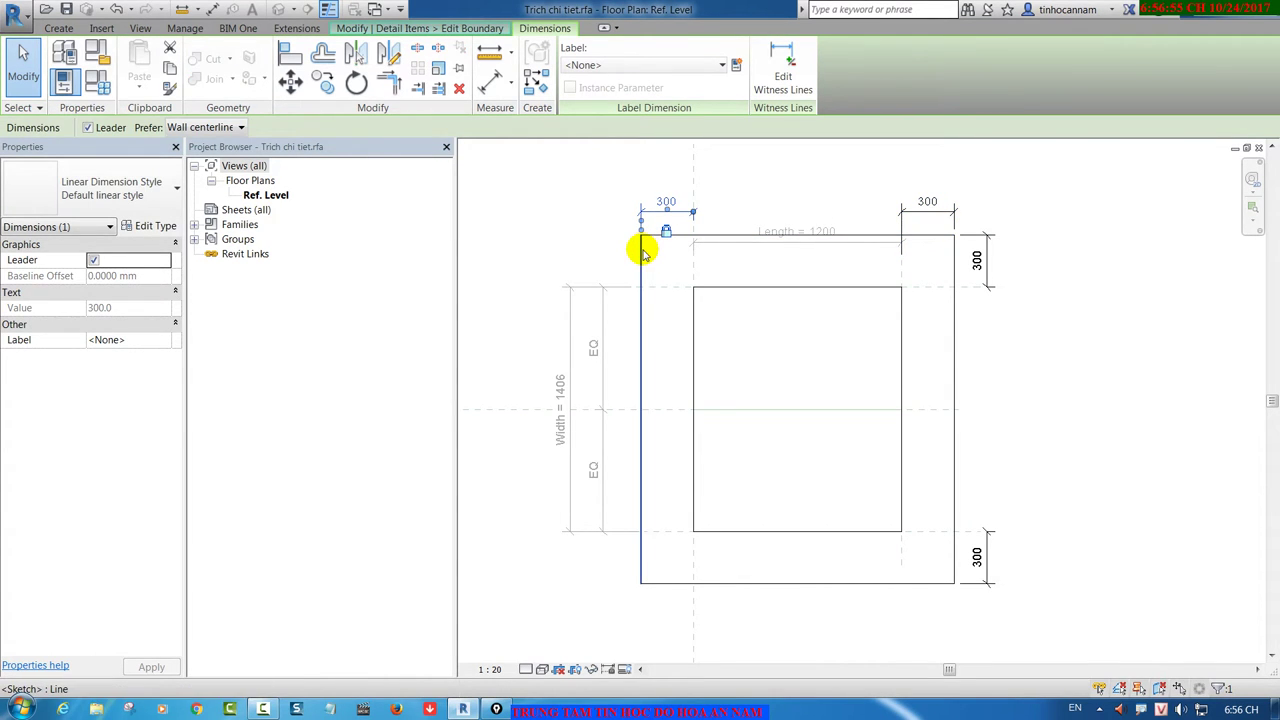
# Step: Check the locks on the remaining 300 dimensions, including the upper and lower vertical ones
pyautogui.click(694, 188)
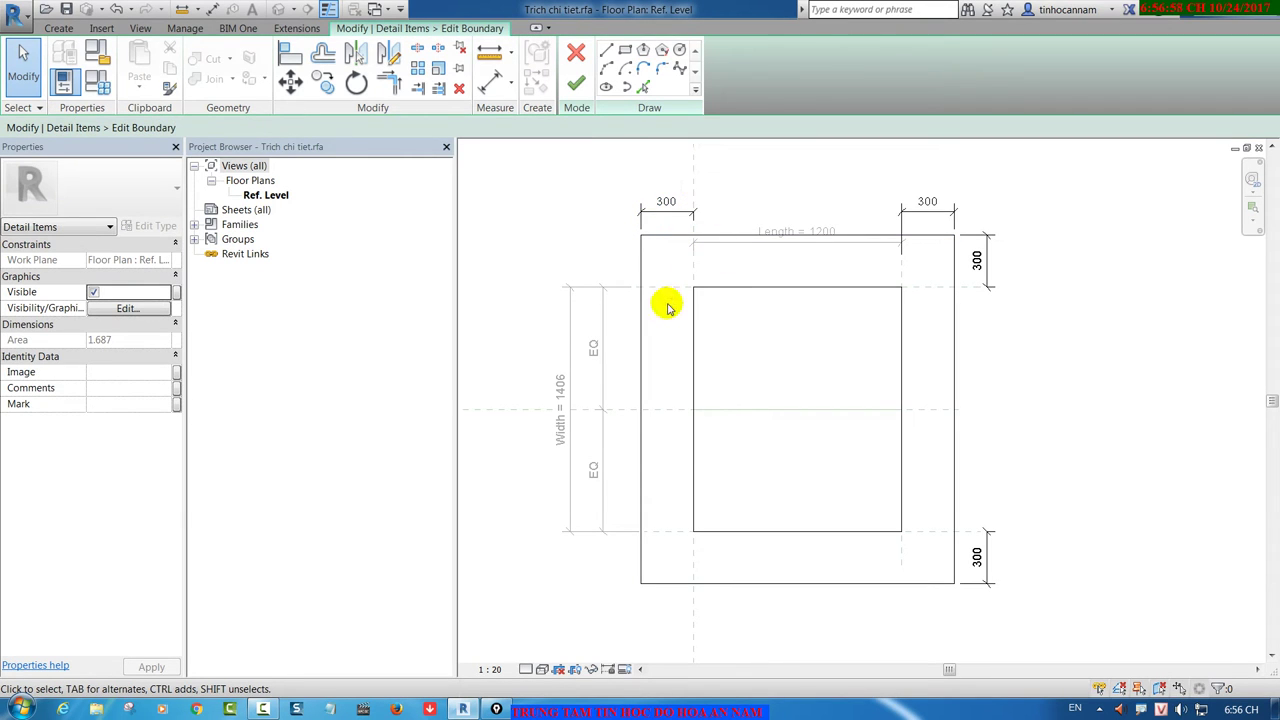
pyautogui.click(920, 208)
pyautogui.press('Escape')
pyautogui.click(983, 260)
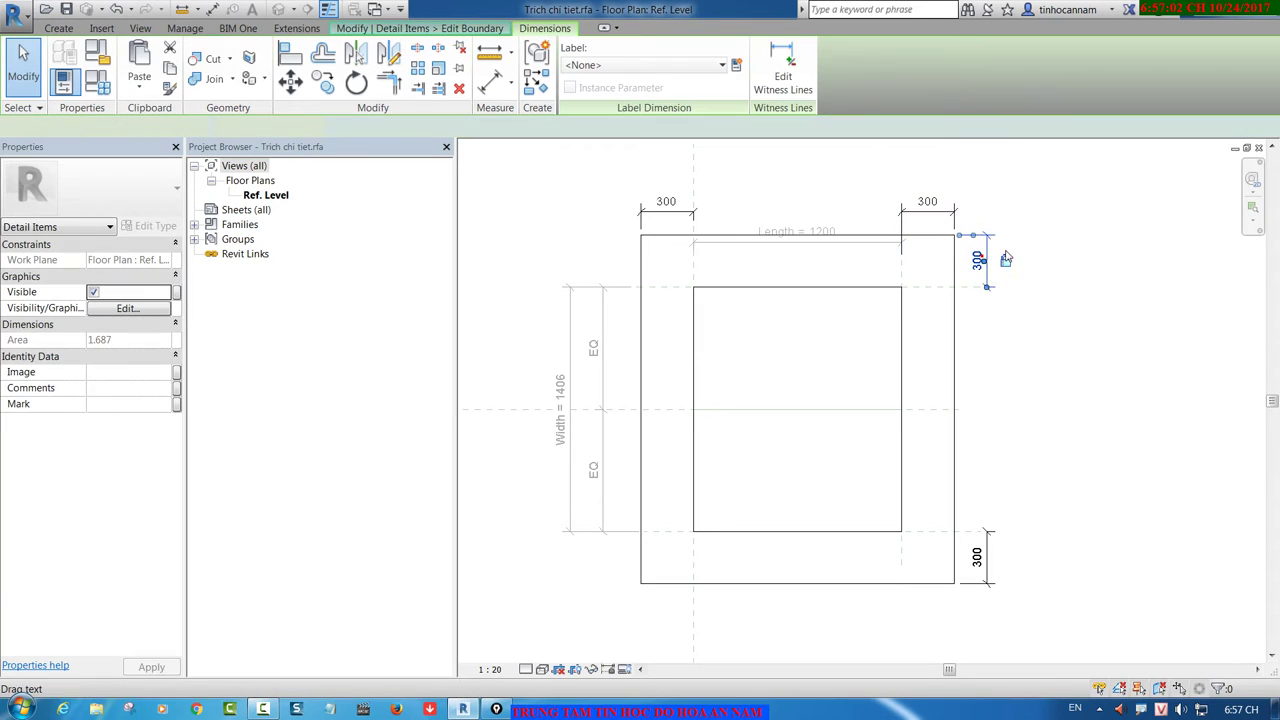
pyautogui.click(980, 558)
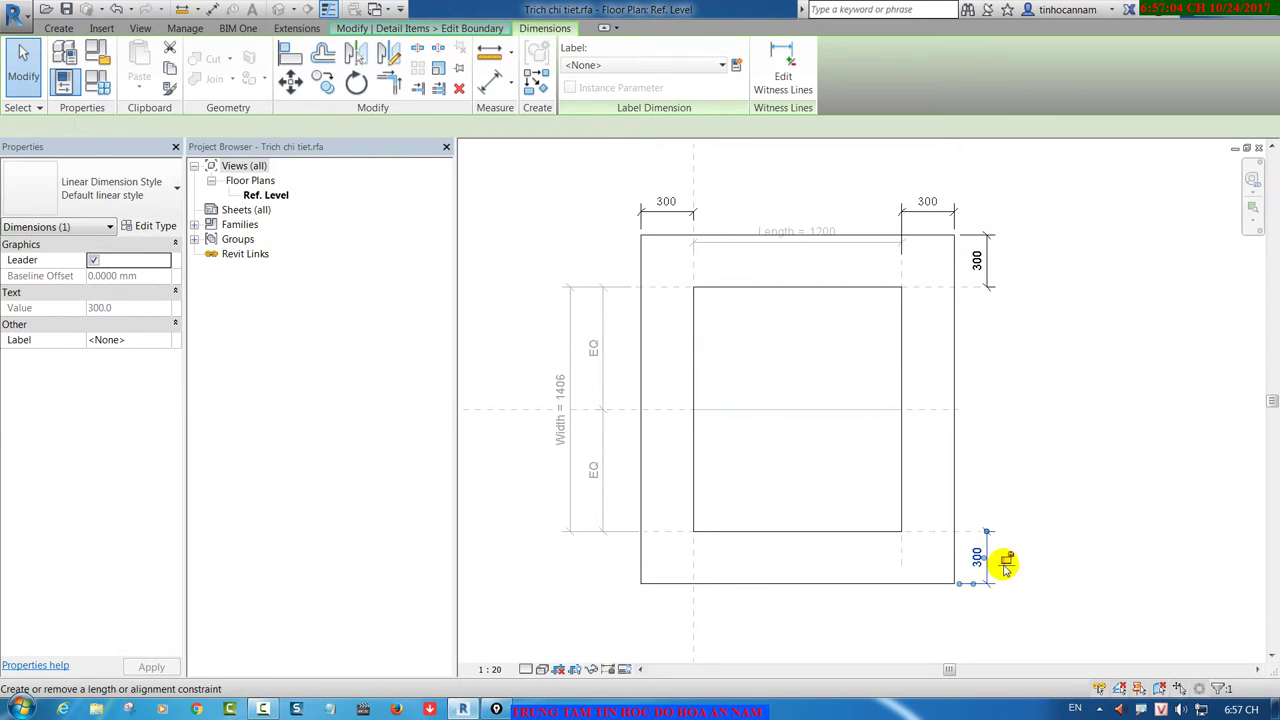
pyautogui.click(1051, 536)
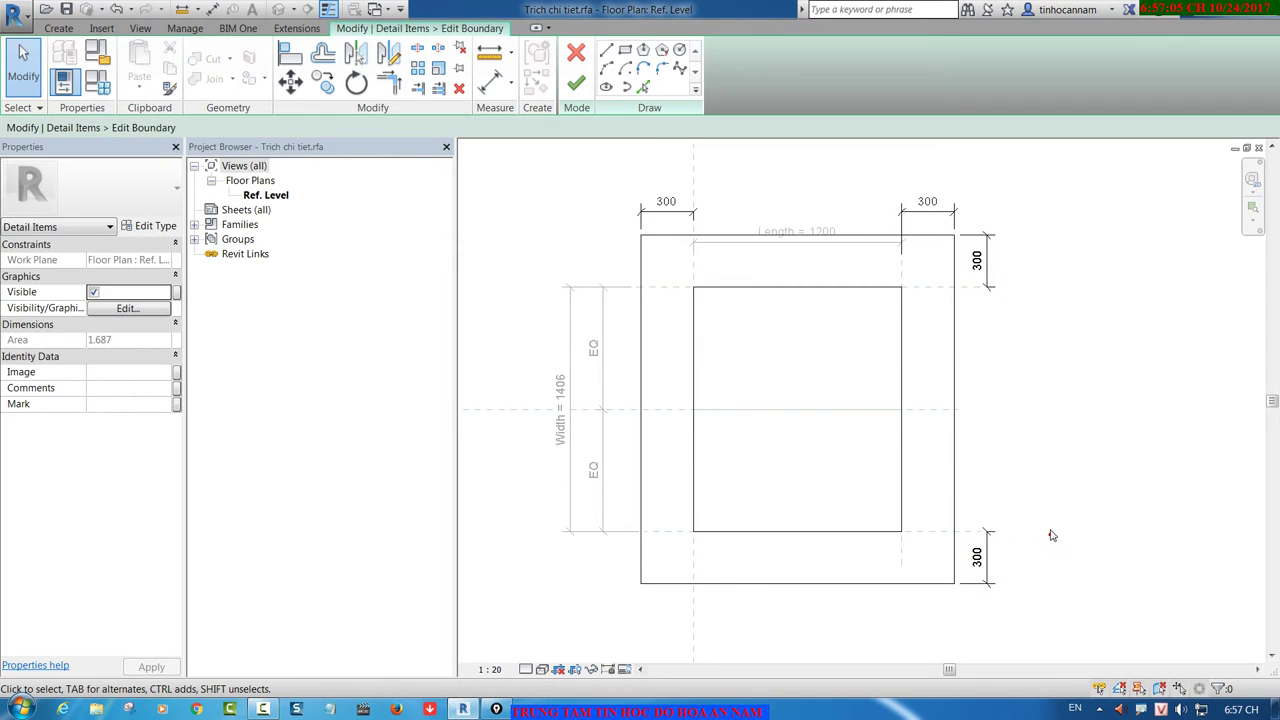
# Step: Finish the boundary sketch and load Trich chi tiet into BAI TAP.rvt, overwriting the existing version
pyautogui.click(577, 84)
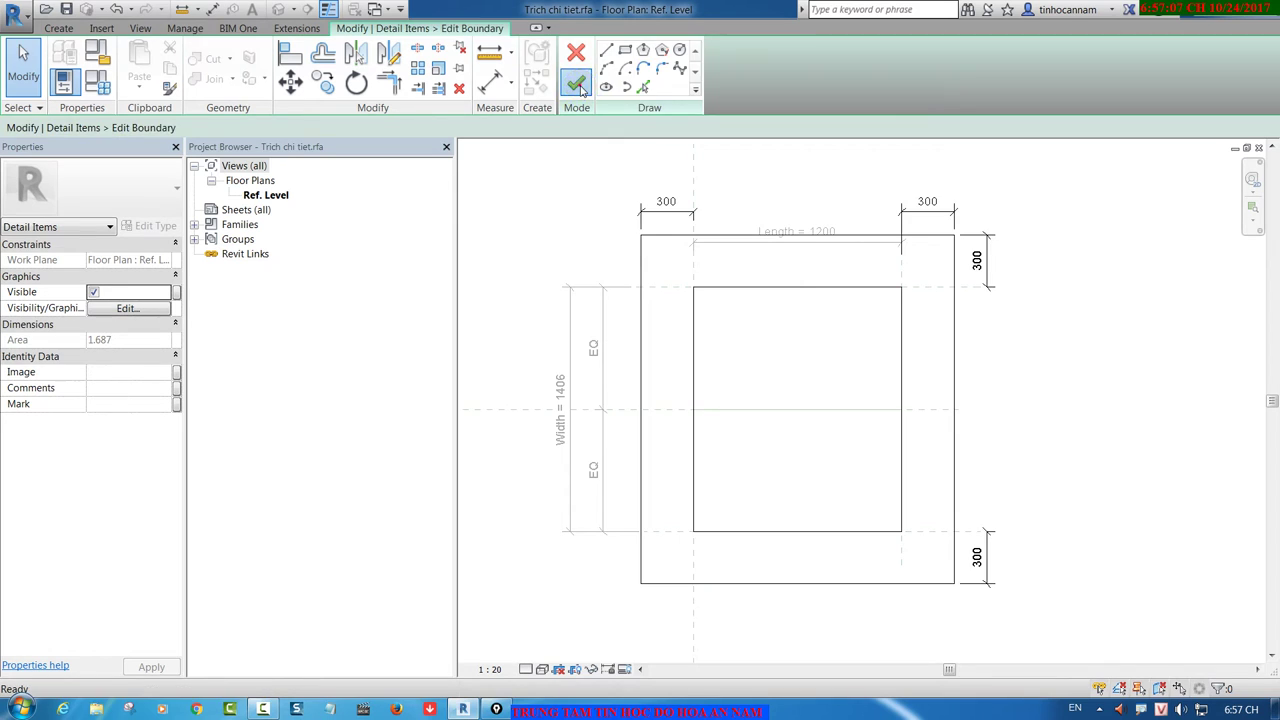
pyautogui.click(731, 332)
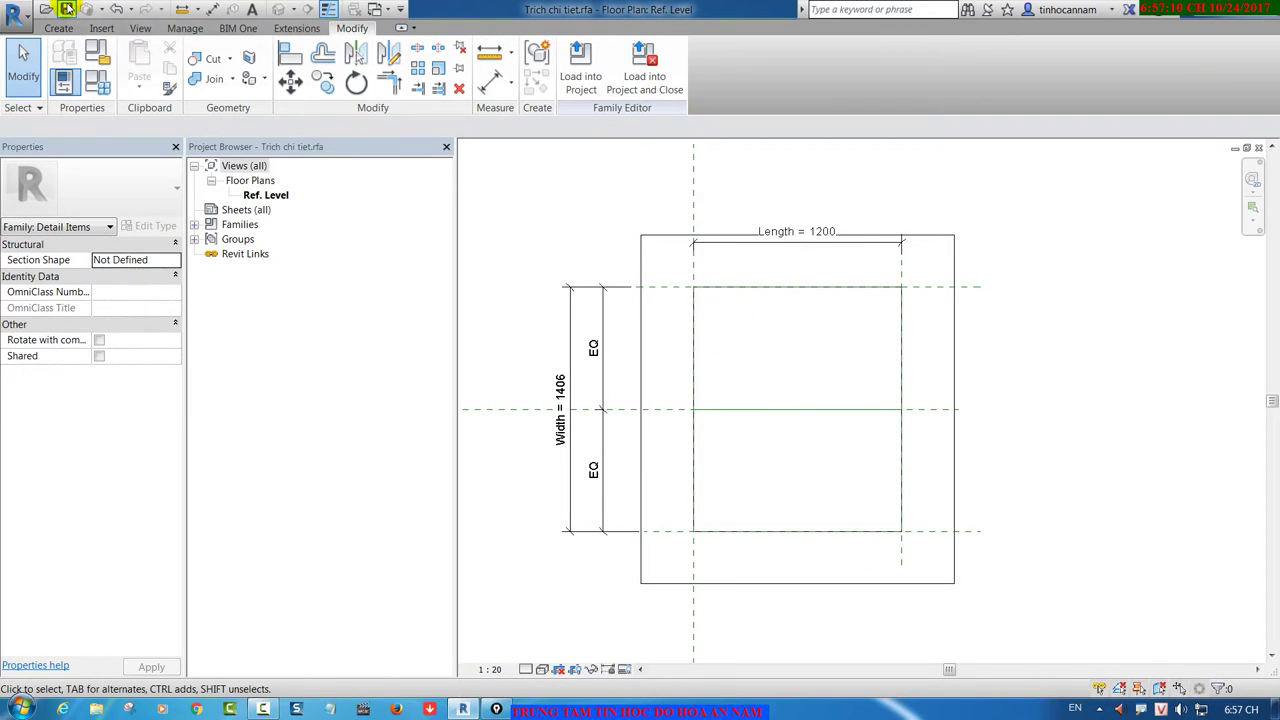
pyautogui.click(580, 68)
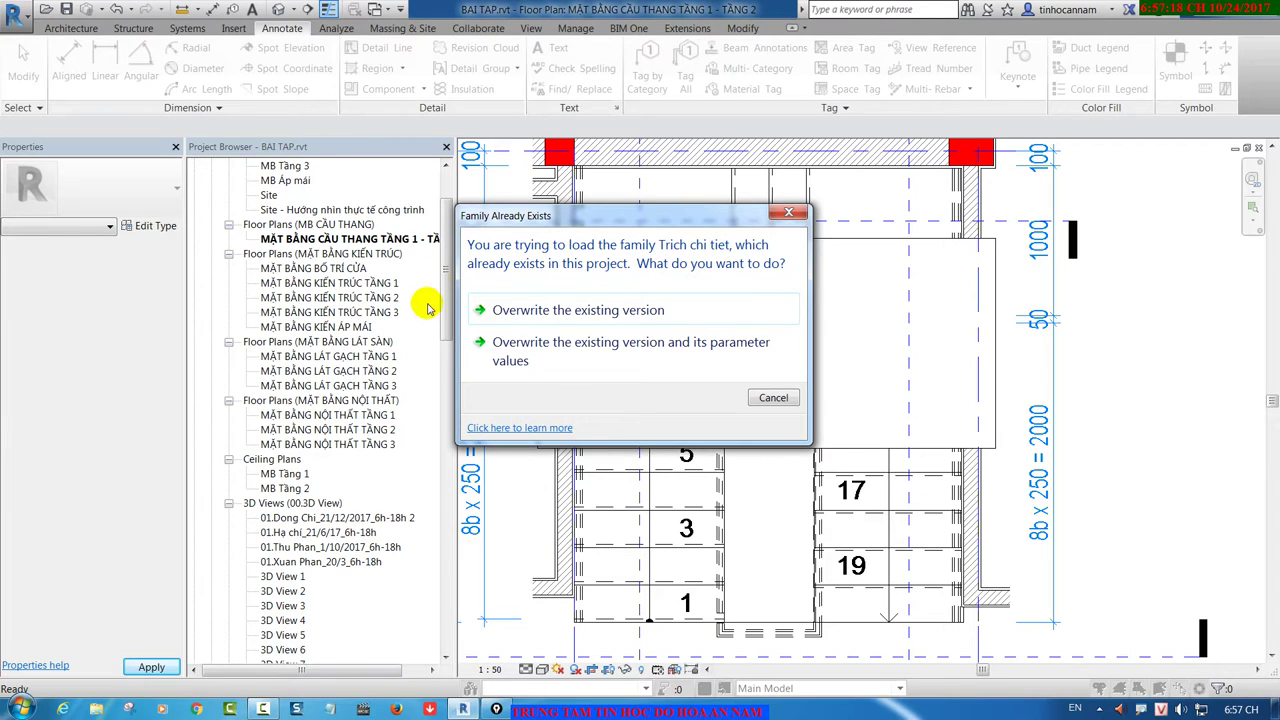
pyautogui.click(704, 345)
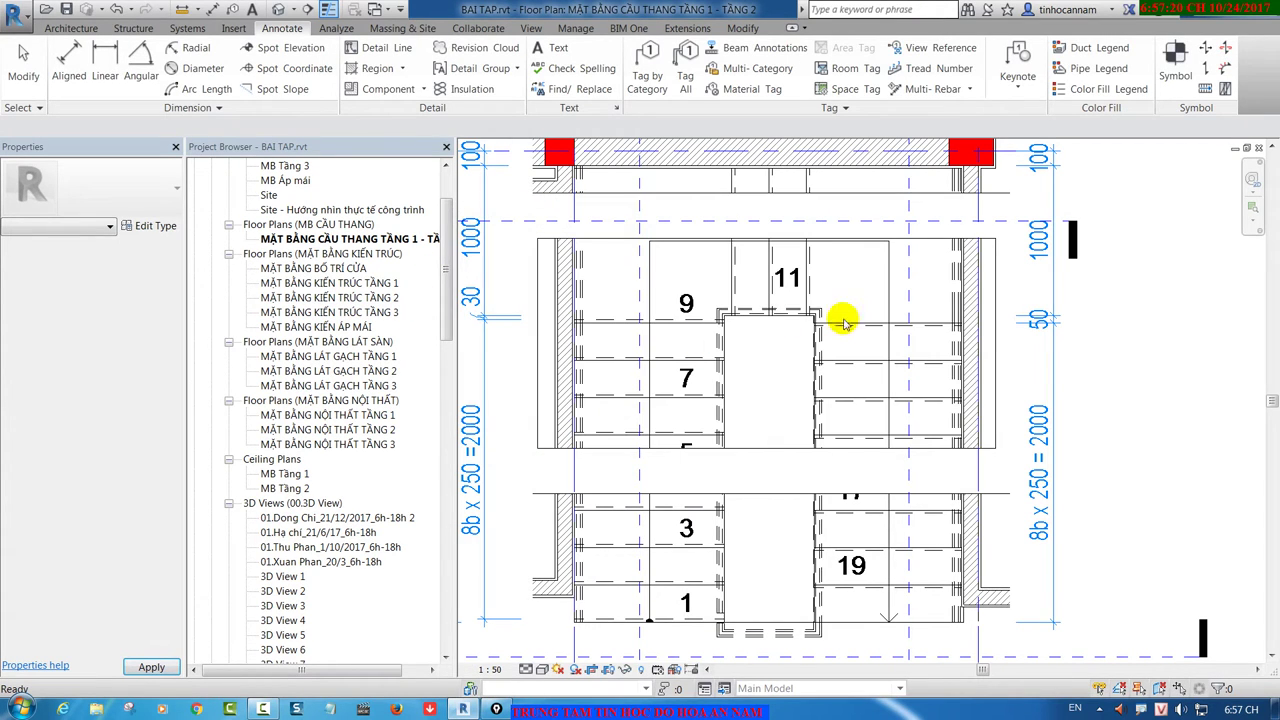
# Step: Resize the Trich chi tiet detail item over the stair to a length of 2740.0
pyautogui.click(614, 238)
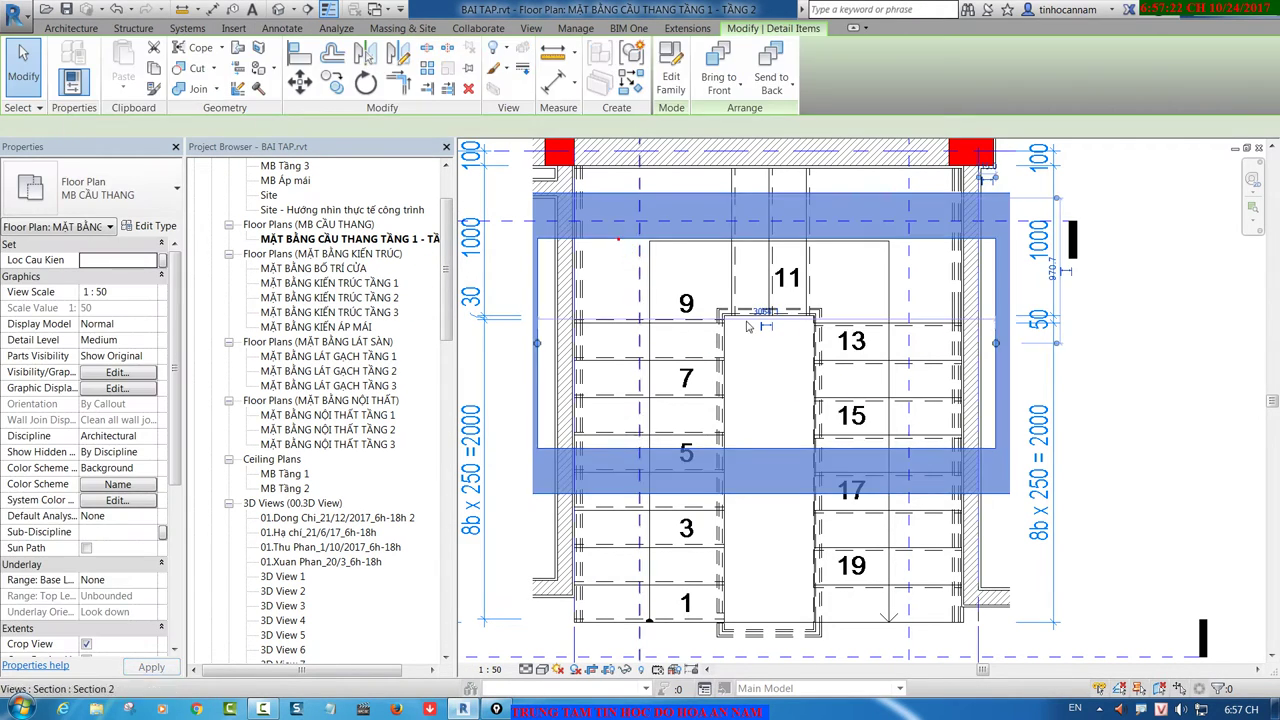
pyautogui.click(1155, 397)
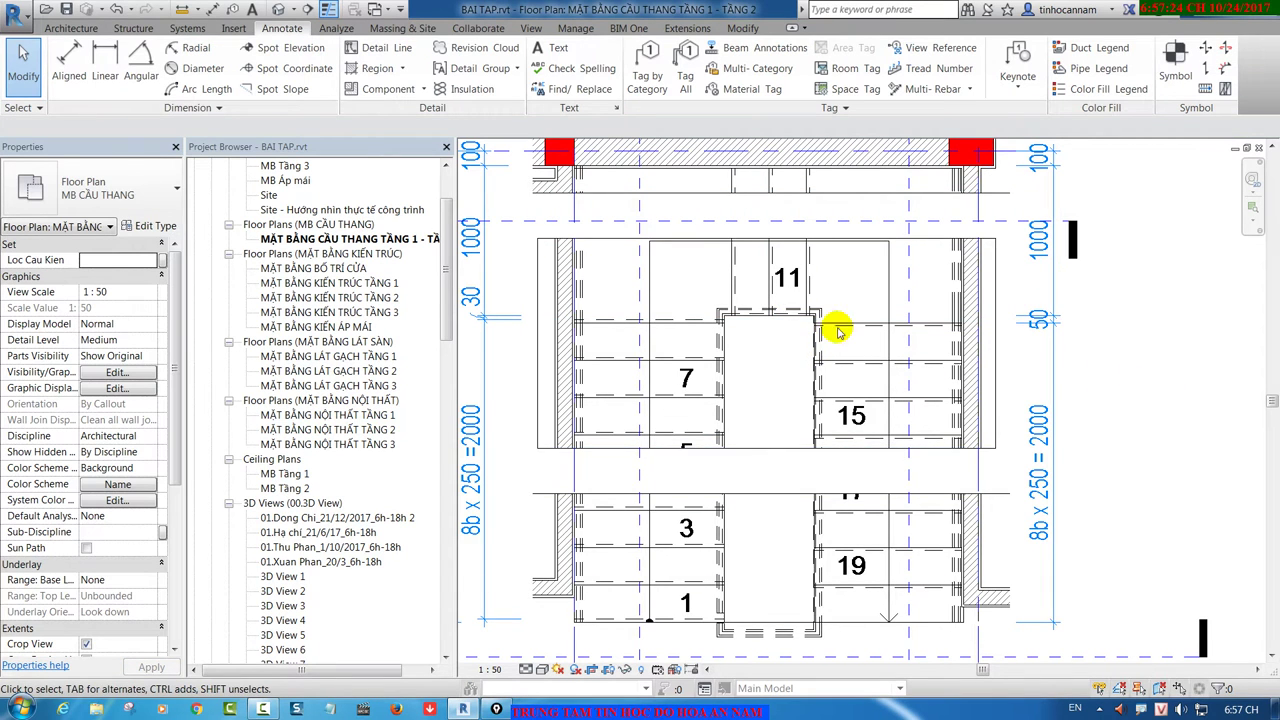
pyautogui.scroll(1, 586, 240)
pyautogui.click(711, 294)
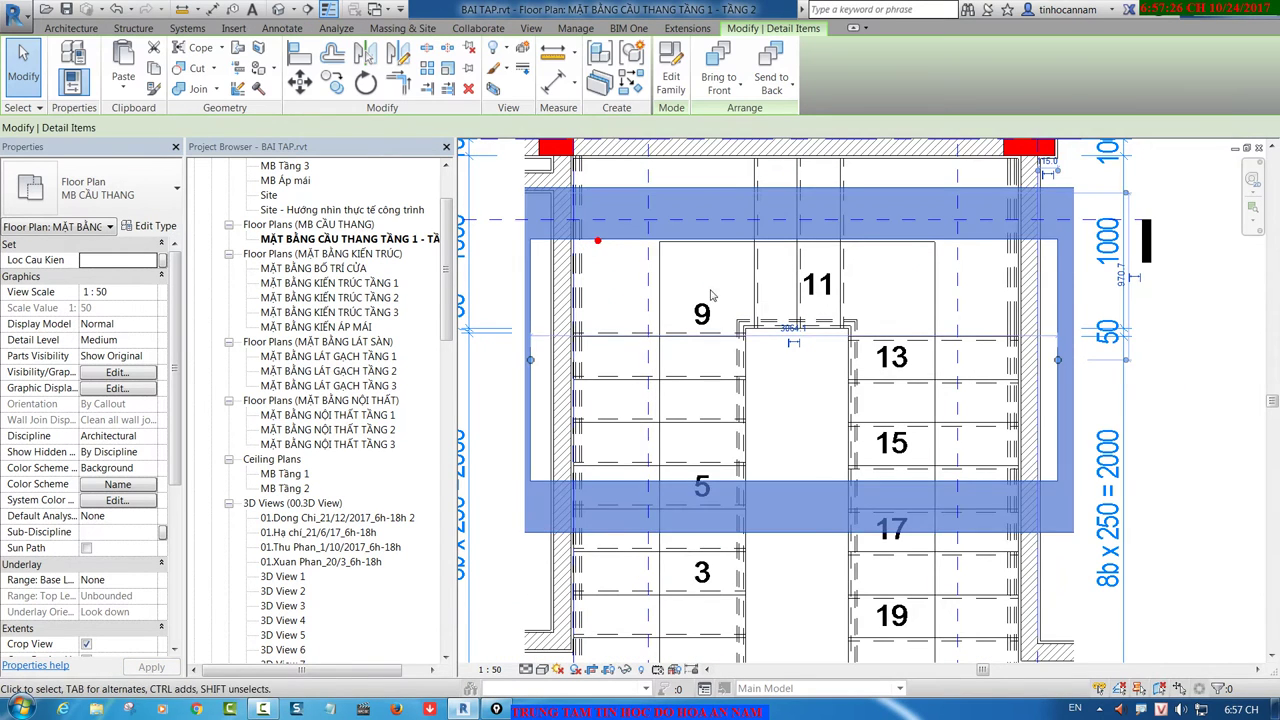
pyautogui.scroll(-1, 711, 294)
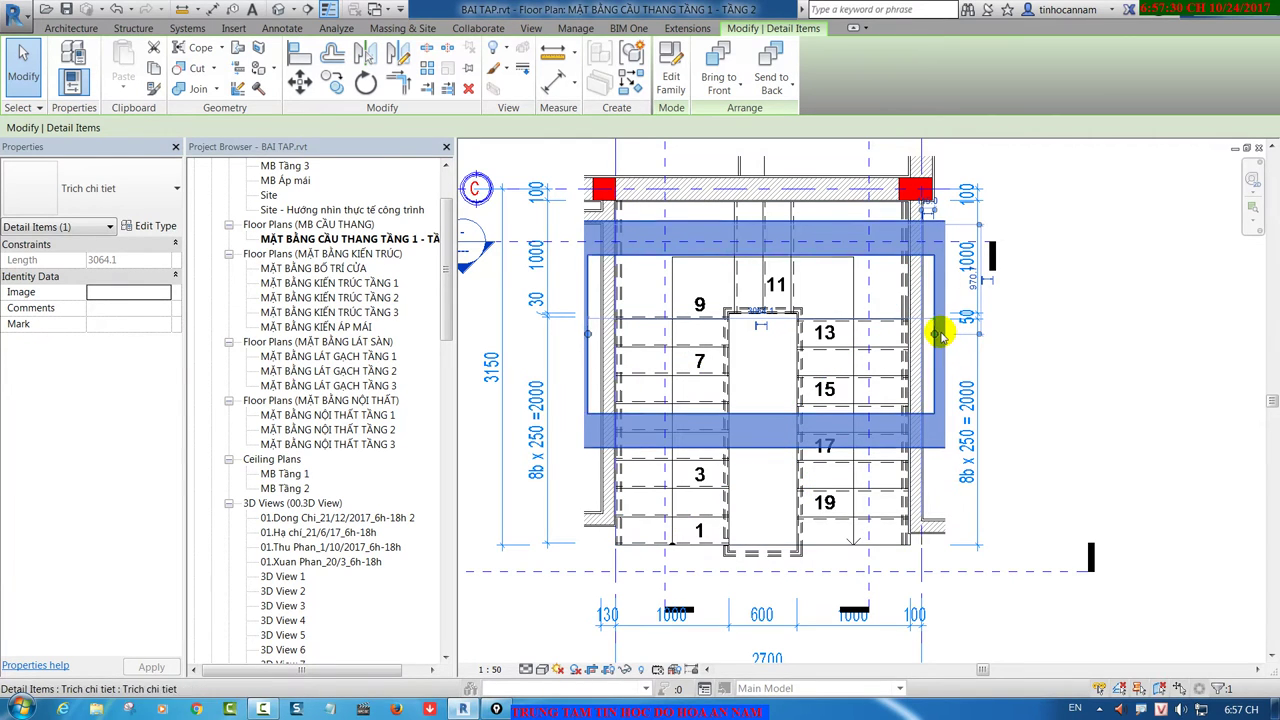
pyautogui.moveTo(934, 333)
pyautogui.mouseDown()
pyautogui.moveTo(883, 328)
pyautogui.moveTo(905, 335)
pyautogui.mouseUp()
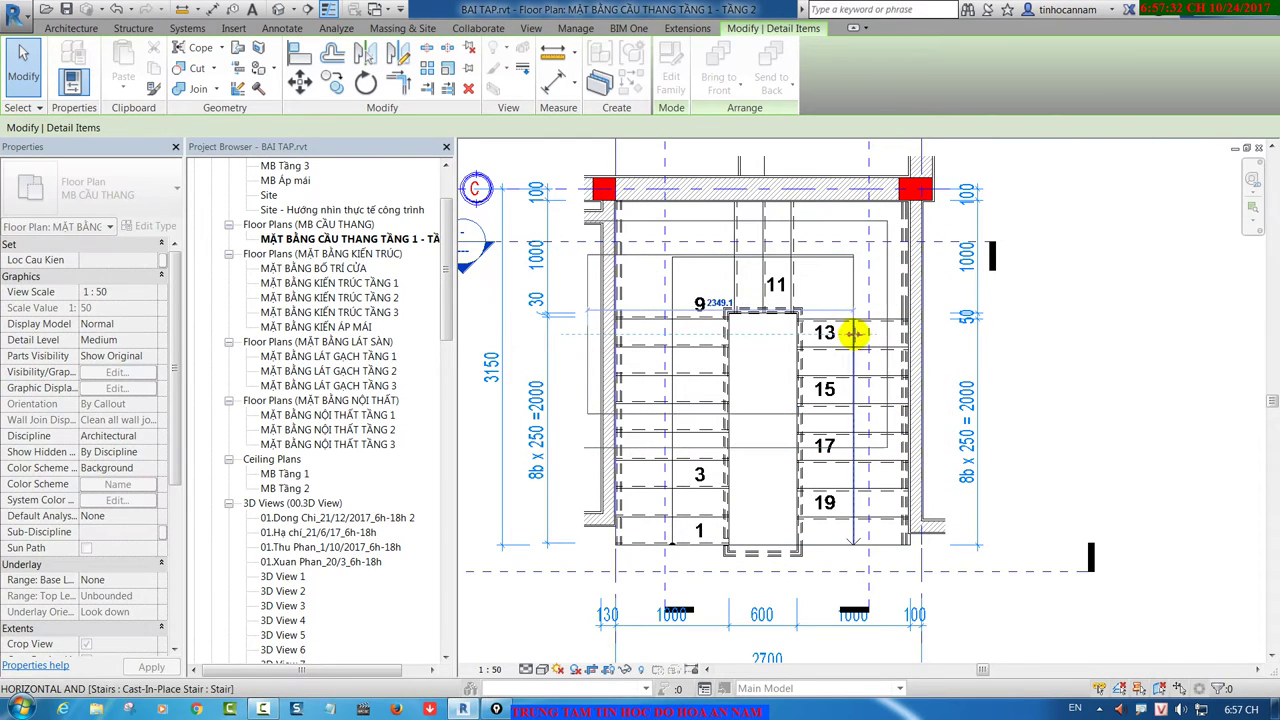
pyautogui.press('Escape')
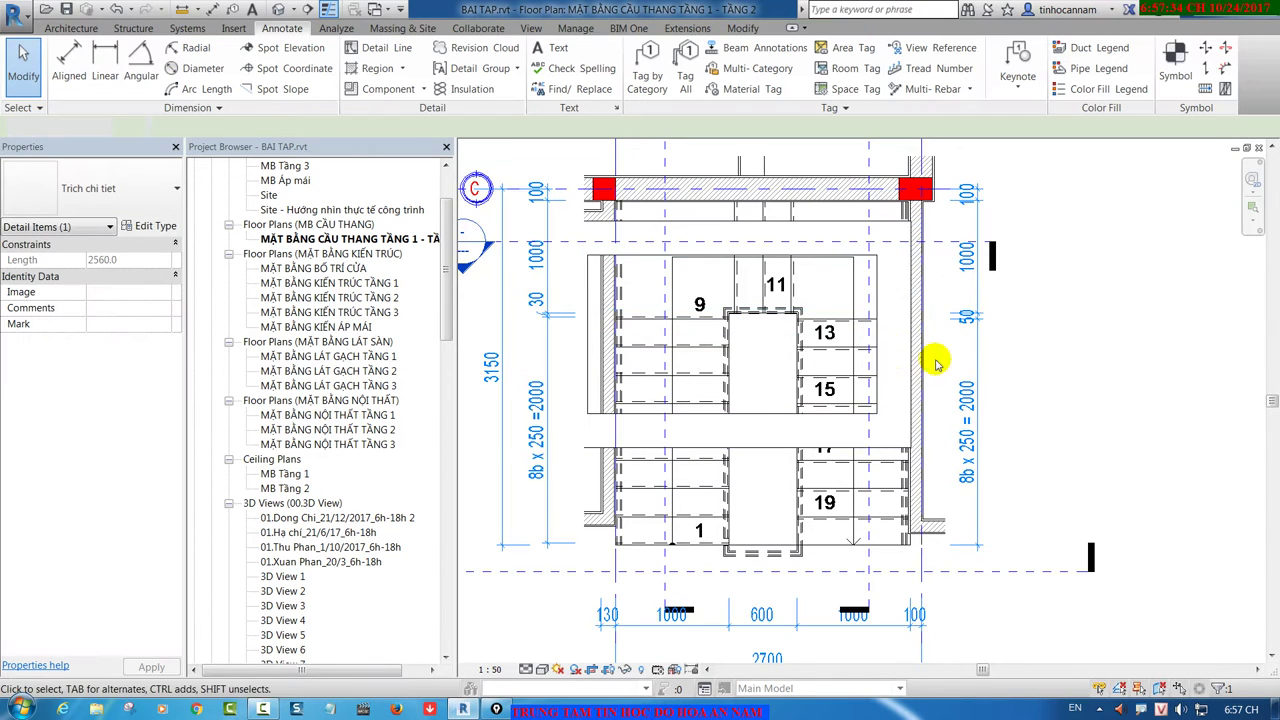
pyautogui.scroll(2, 886, 323)
pyautogui.click(876, 296)
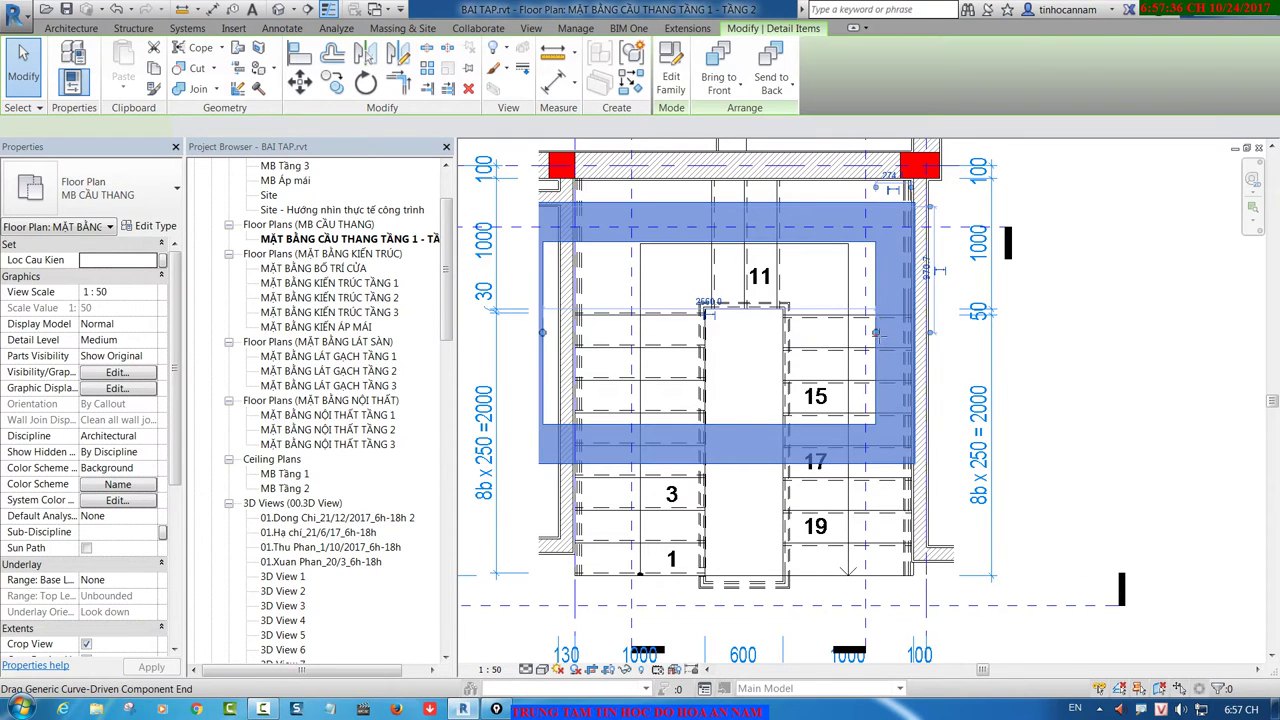
pyautogui.moveTo(880, 334); pyautogui.dragTo(900, 338)
pyautogui.press('Escape')
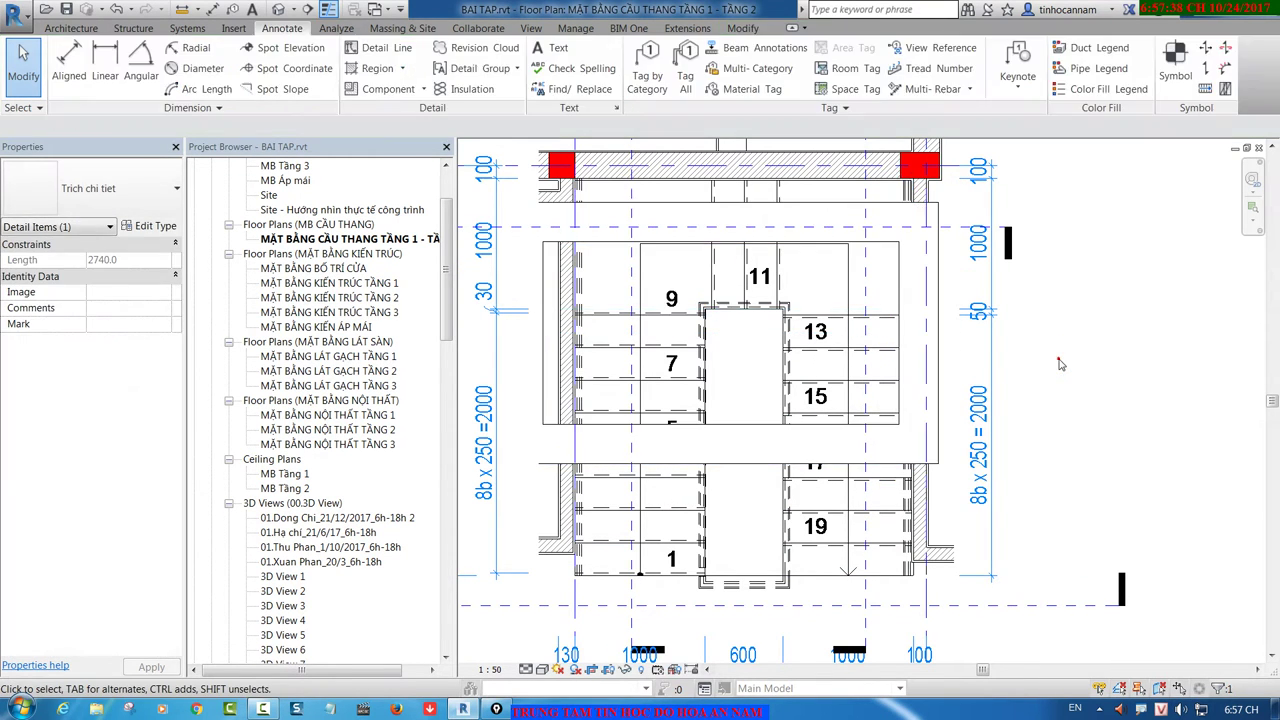
# Step: Undo the accidental deletion of the region detail, then edit the Trich chi tiet family
pyautogui.scroll(3, 560, 237)
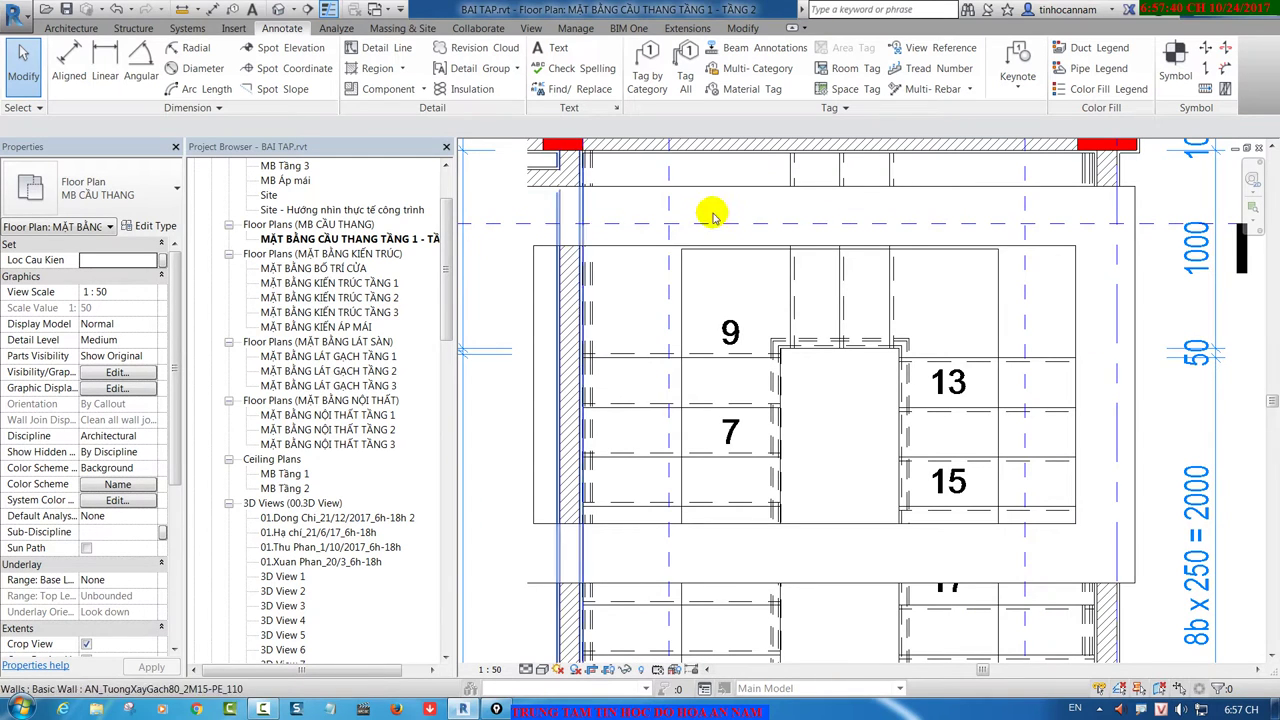
pyautogui.click(1077, 380)
pyautogui.press('Escape')
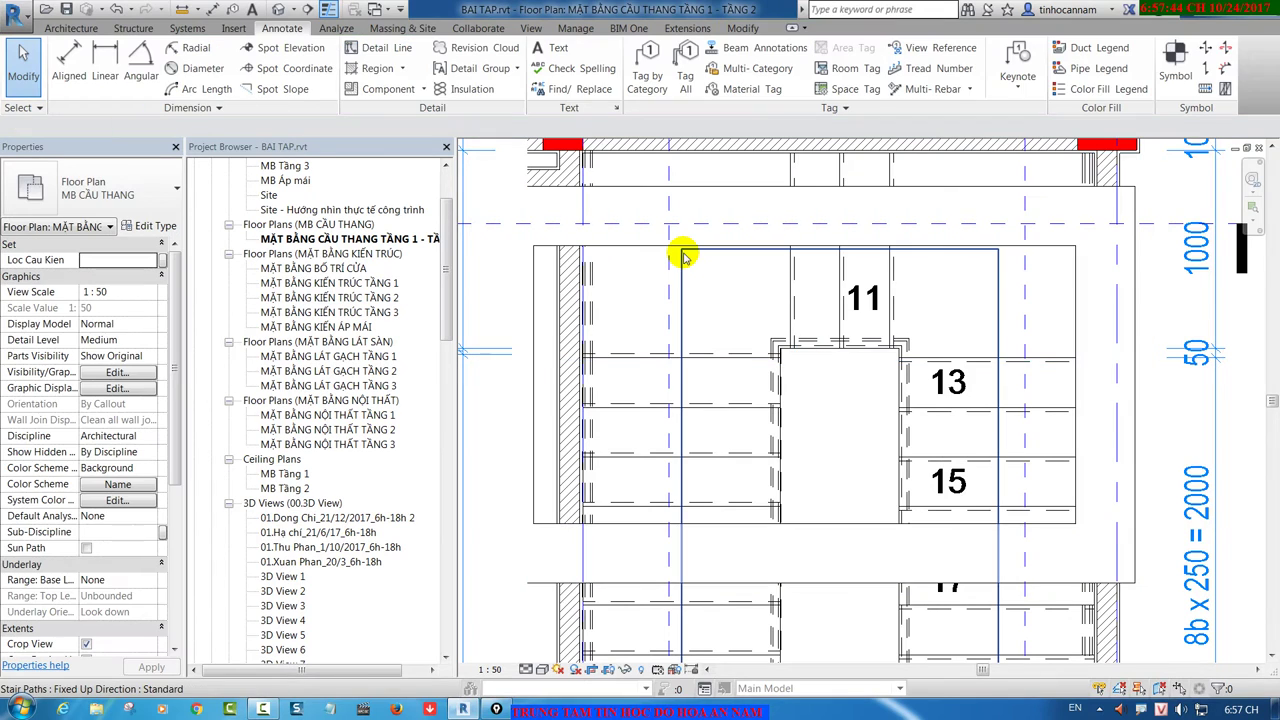
pyautogui.scroll(-2, 683, 258)
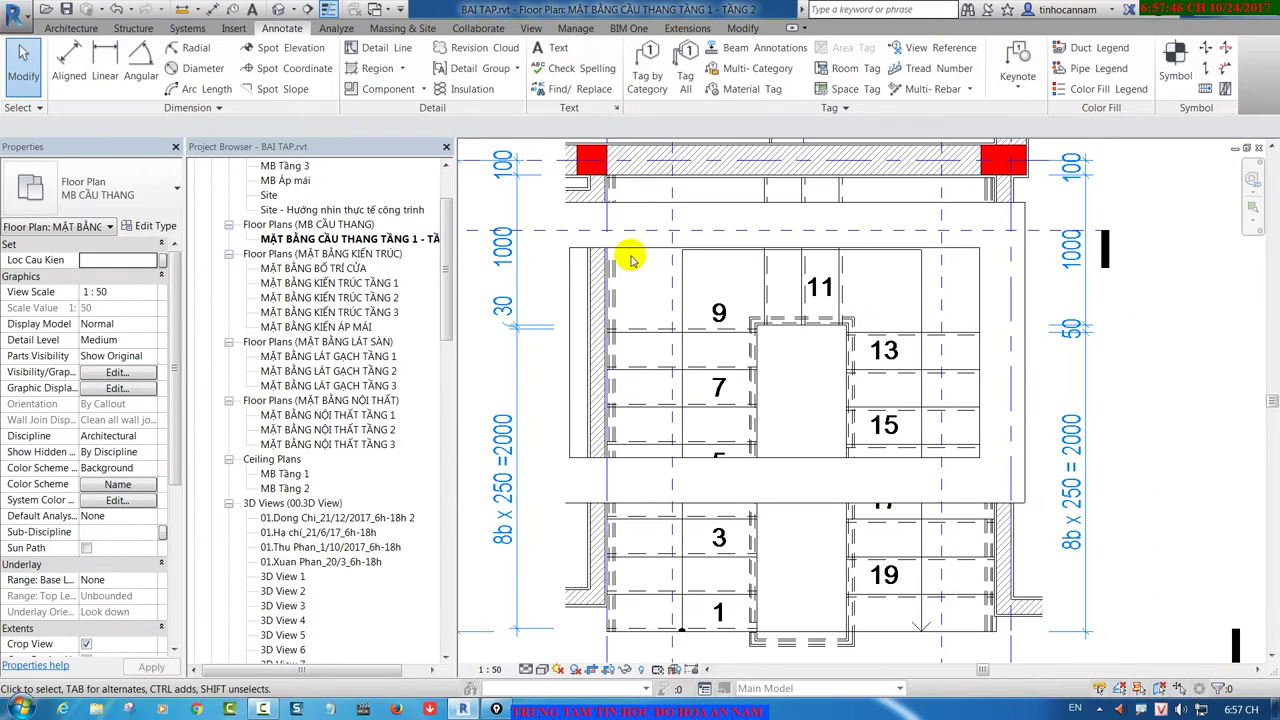
pyautogui.click(897, 200)
pyautogui.press('Delete')
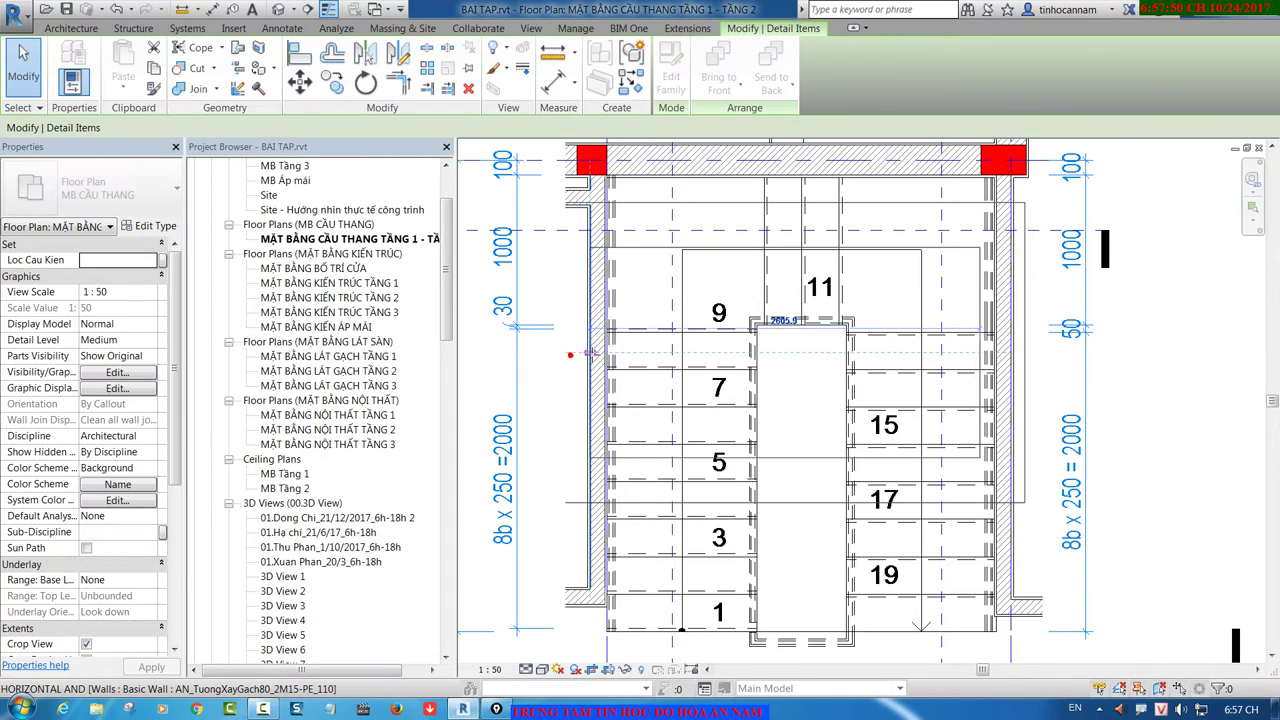
pyautogui.hotkey('ctrl', 'z')
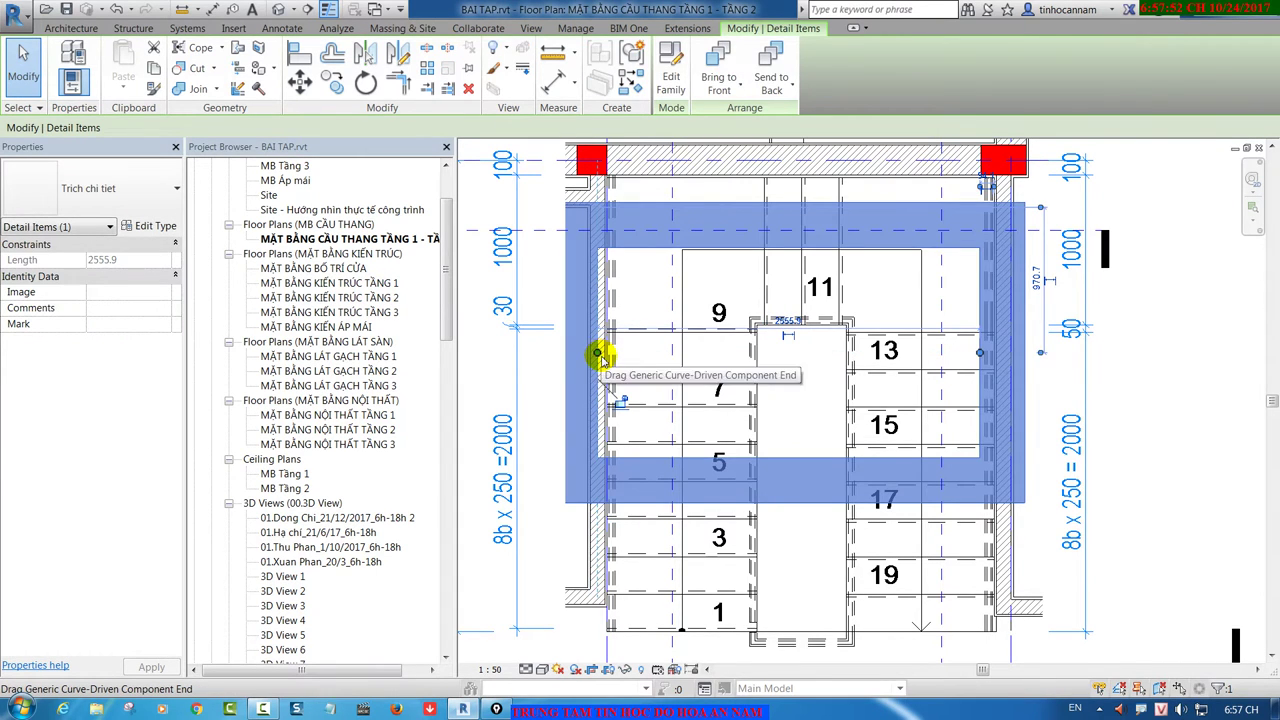
pyautogui.press('Escape')
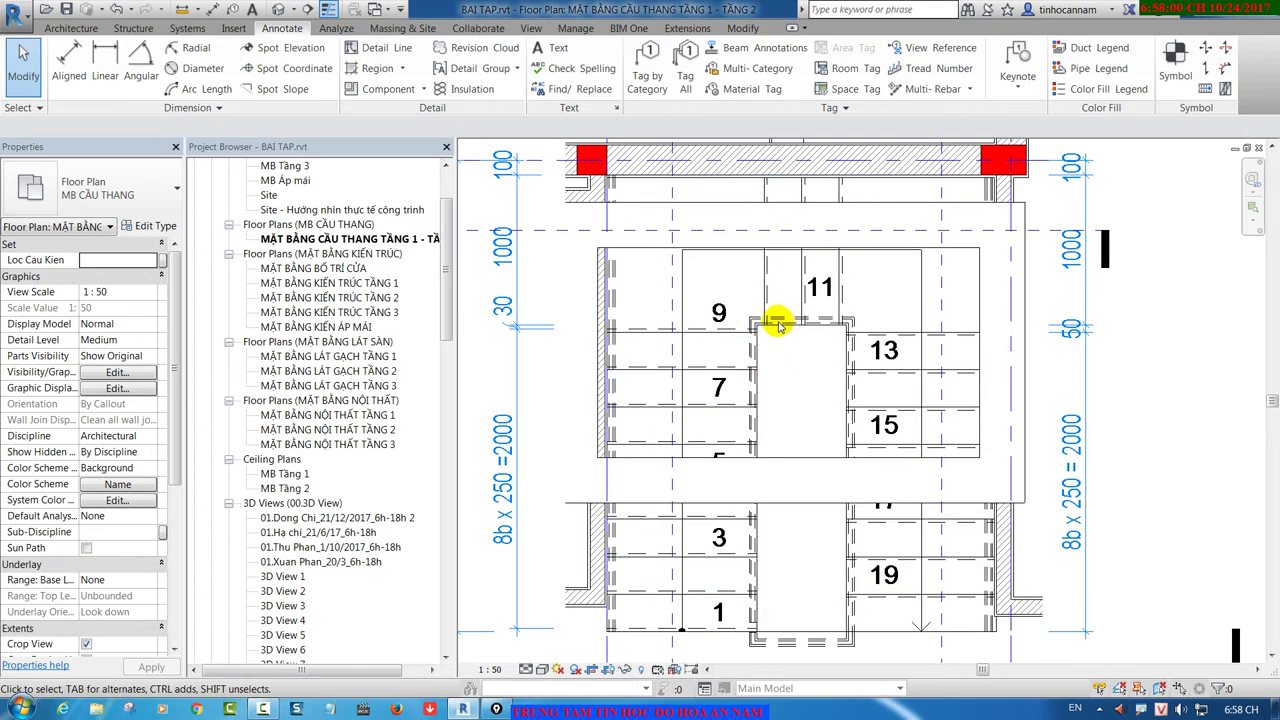
pyautogui.click(966, 206)
pyautogui.click(680, 90)
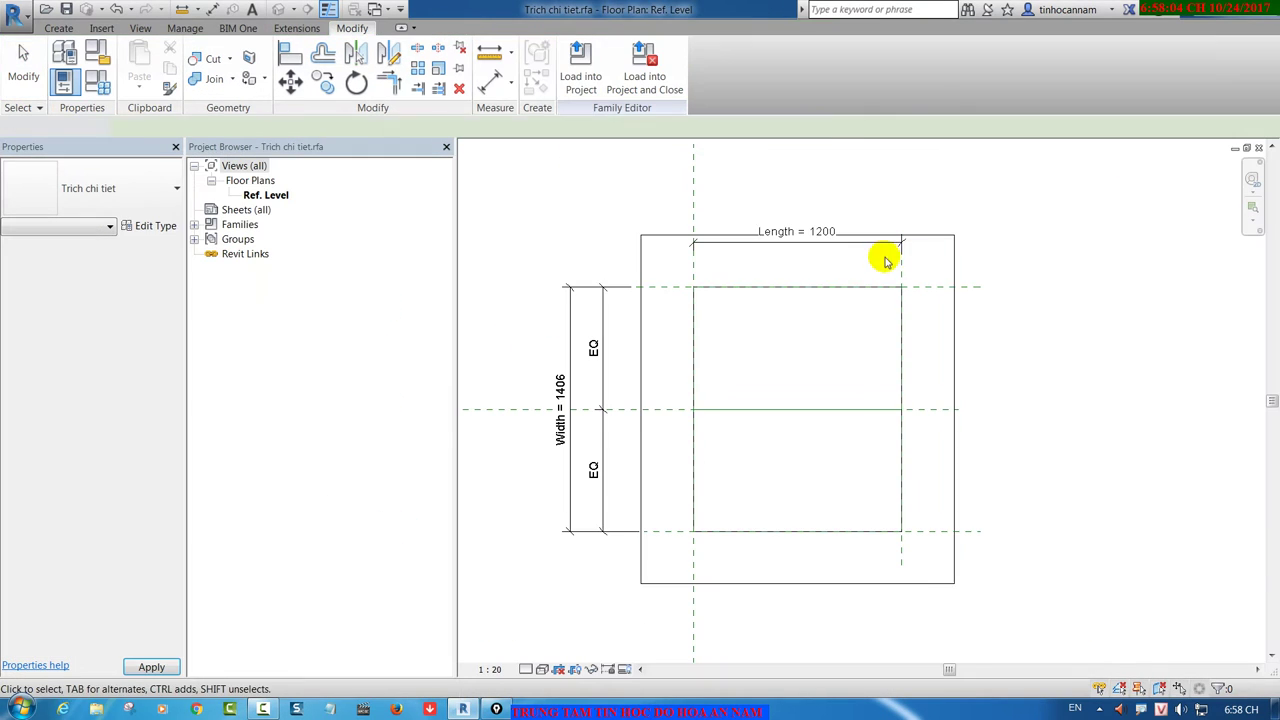
# Step: Reopen the masking region's boundary sketch and select all four lines of its rectangle
pyautogui.click(643, 243)
pyautogui.click(585, 80)
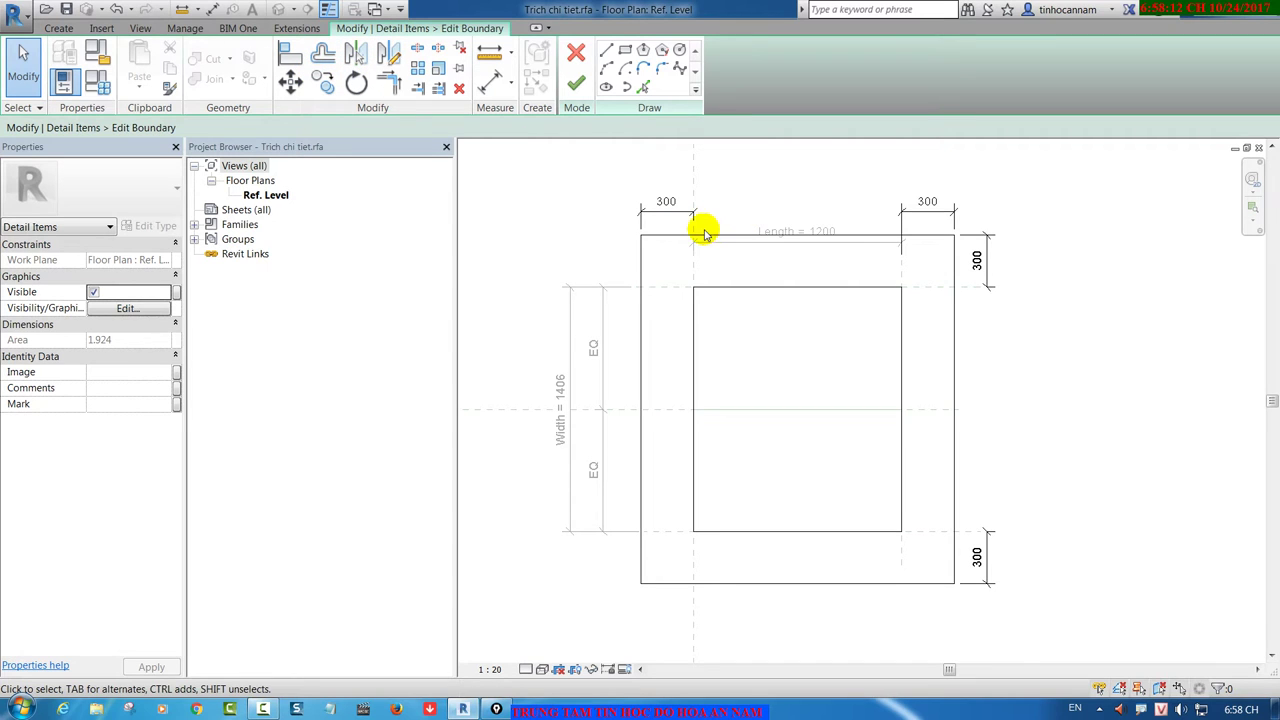
pyautogui.press('Tab')
pyautogui.click(675, 238)
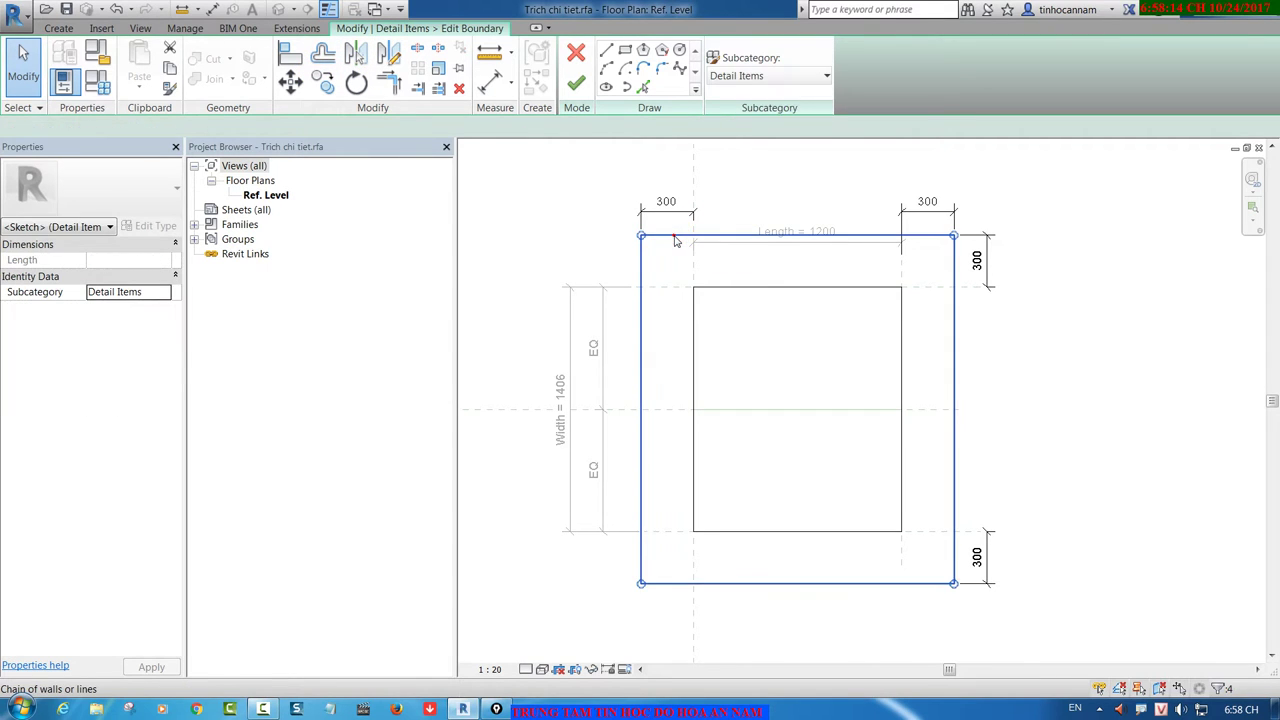
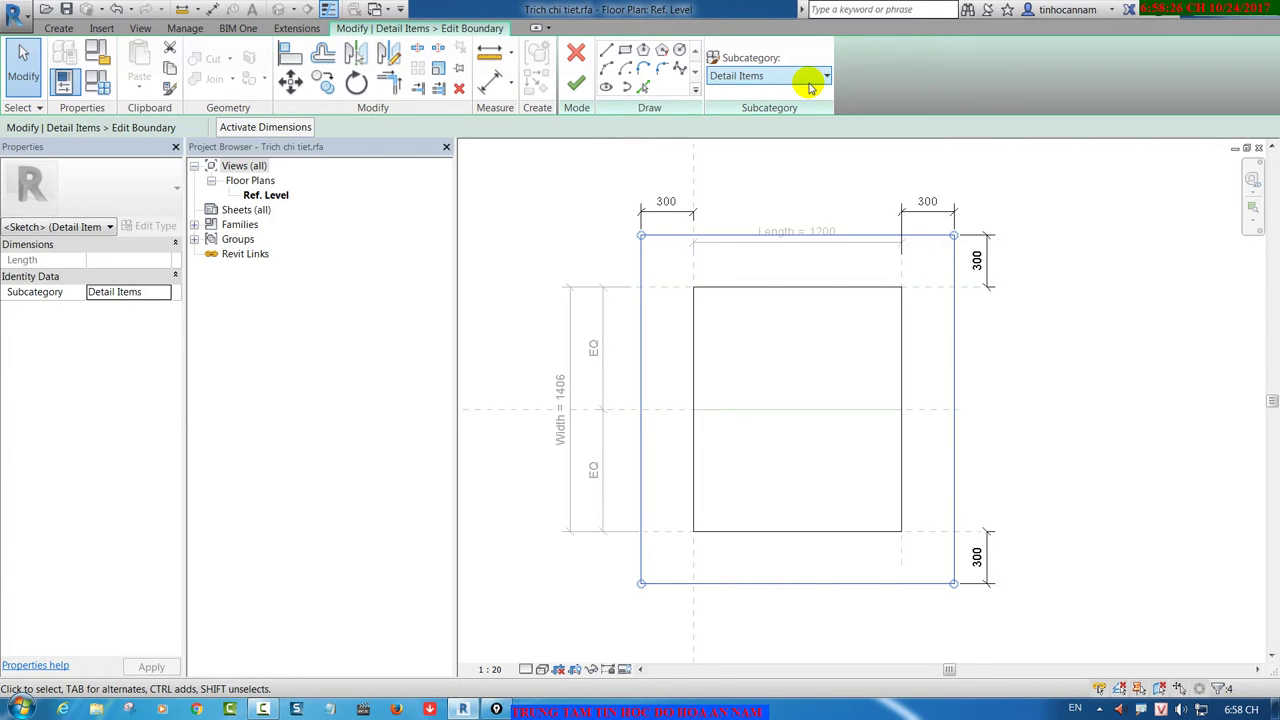
# Step: Set the region's outer boundary lines to the Hidden Lines subcategory
pyautogui.click(1041, 201)
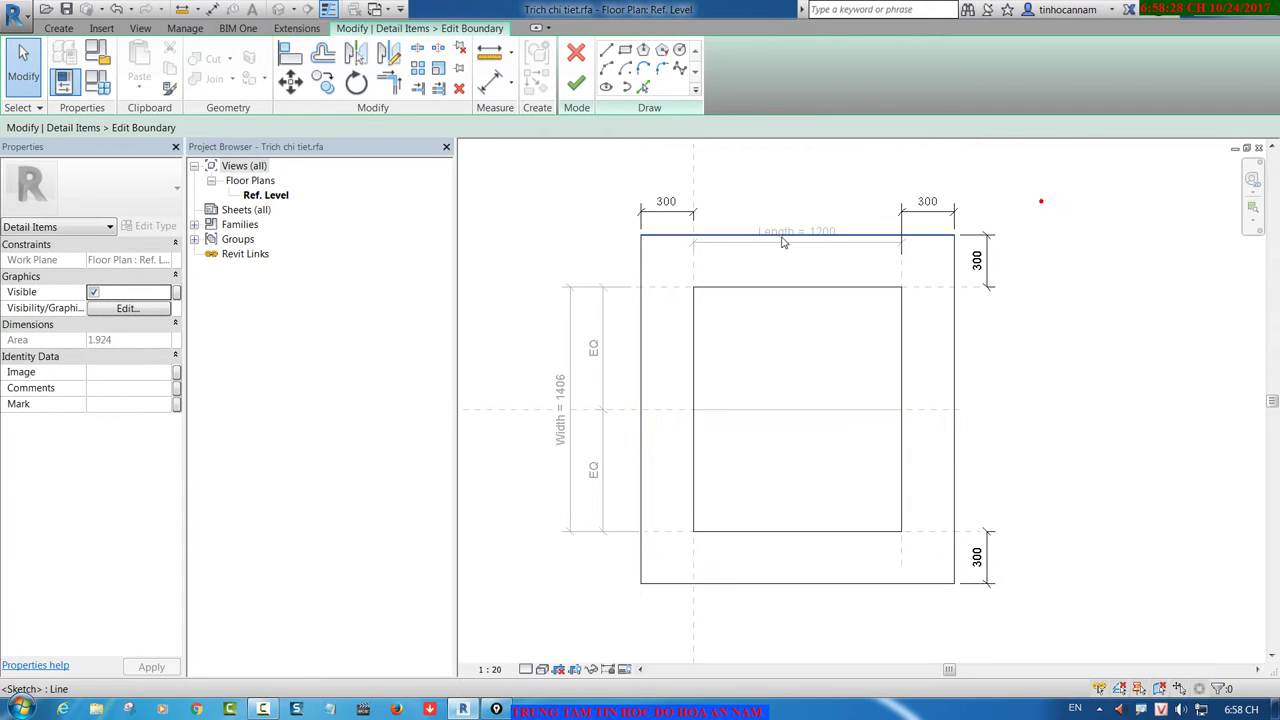
pyautogui.press('Tab')
pyautogui.click(670, 236)
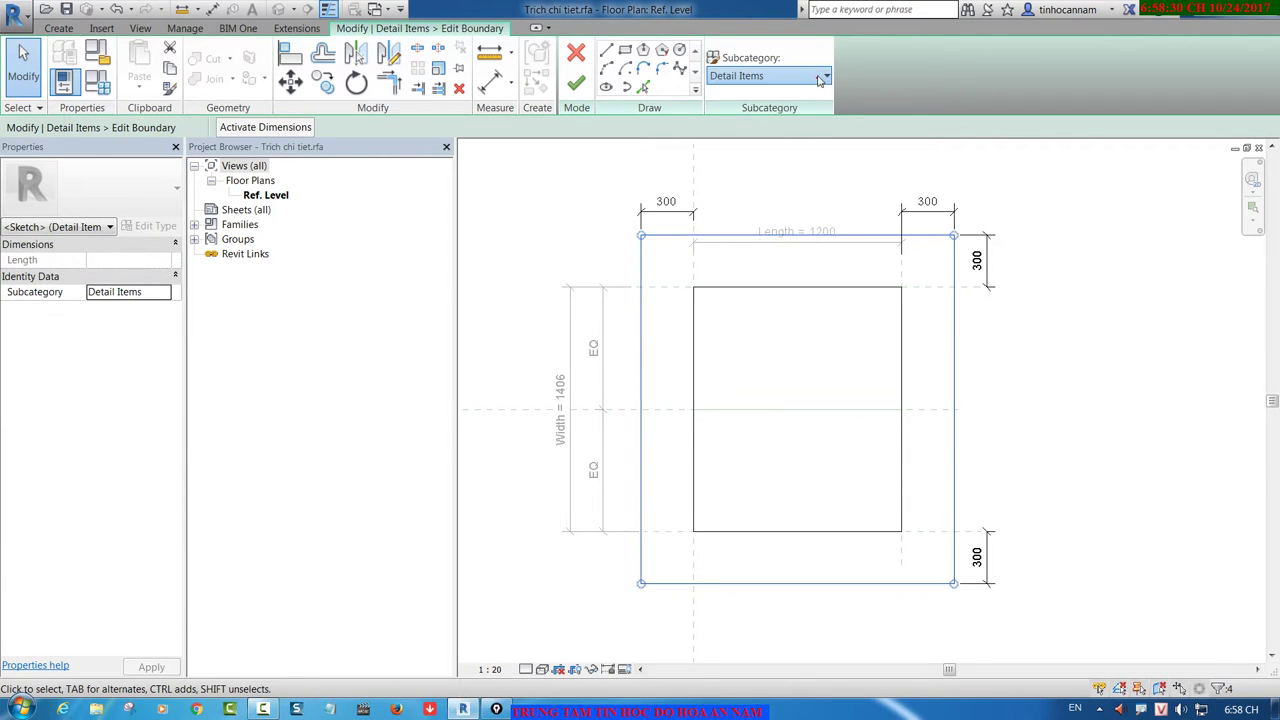
pyautogui.click(820, 80)
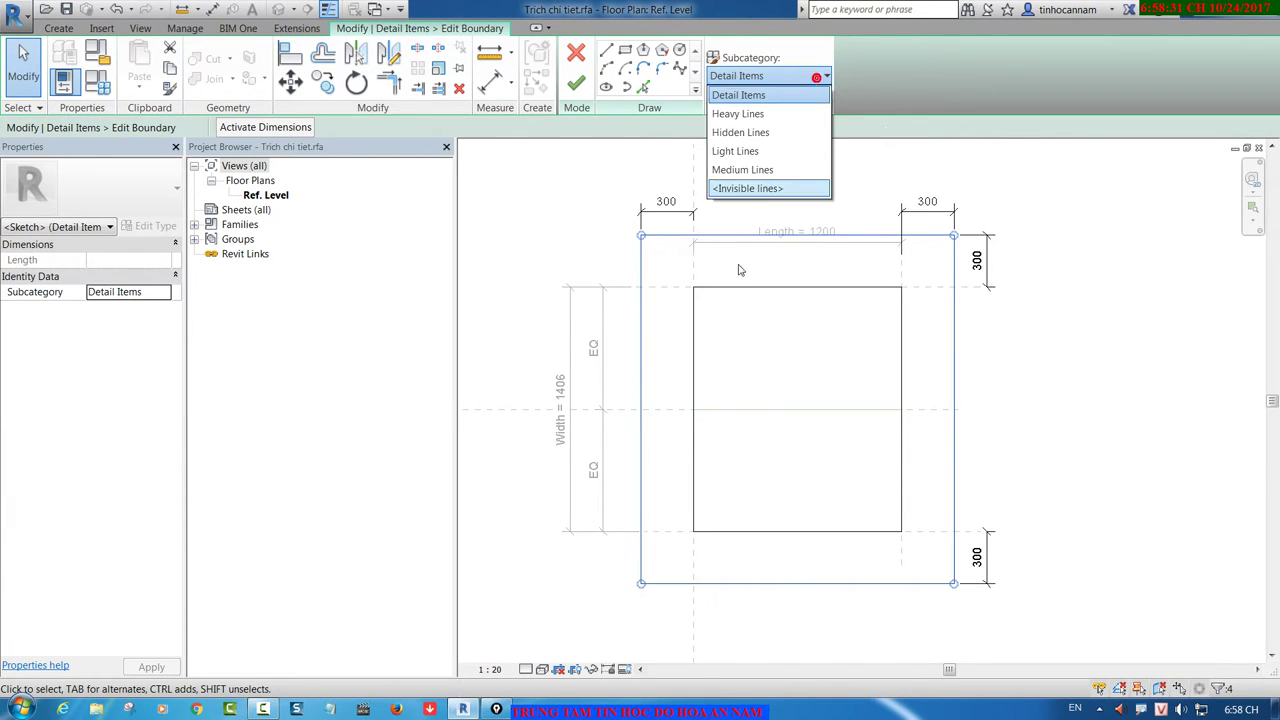
pyautogui.click(740, 132)
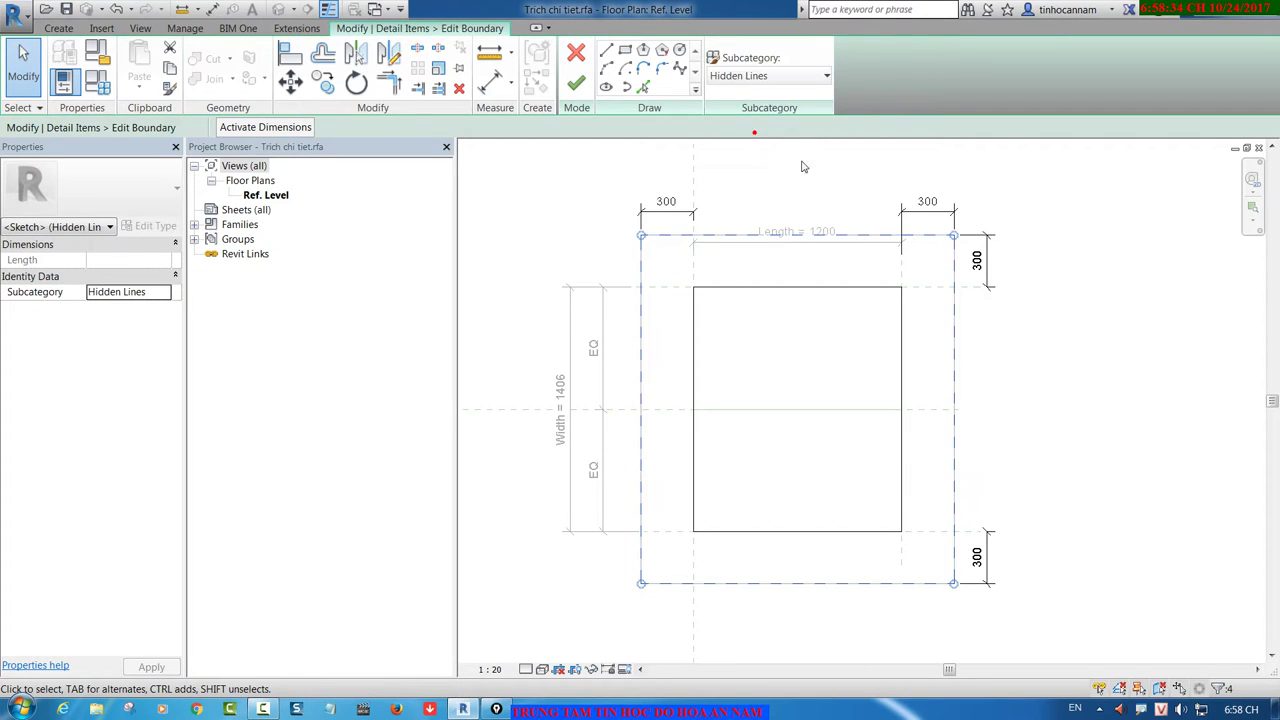
pyautogui.click(823, 176)
# Step: Change the boundary lines to <Invisible lines> and finish the boundary sketch
pyautogui.scroll(2, 626, 332)
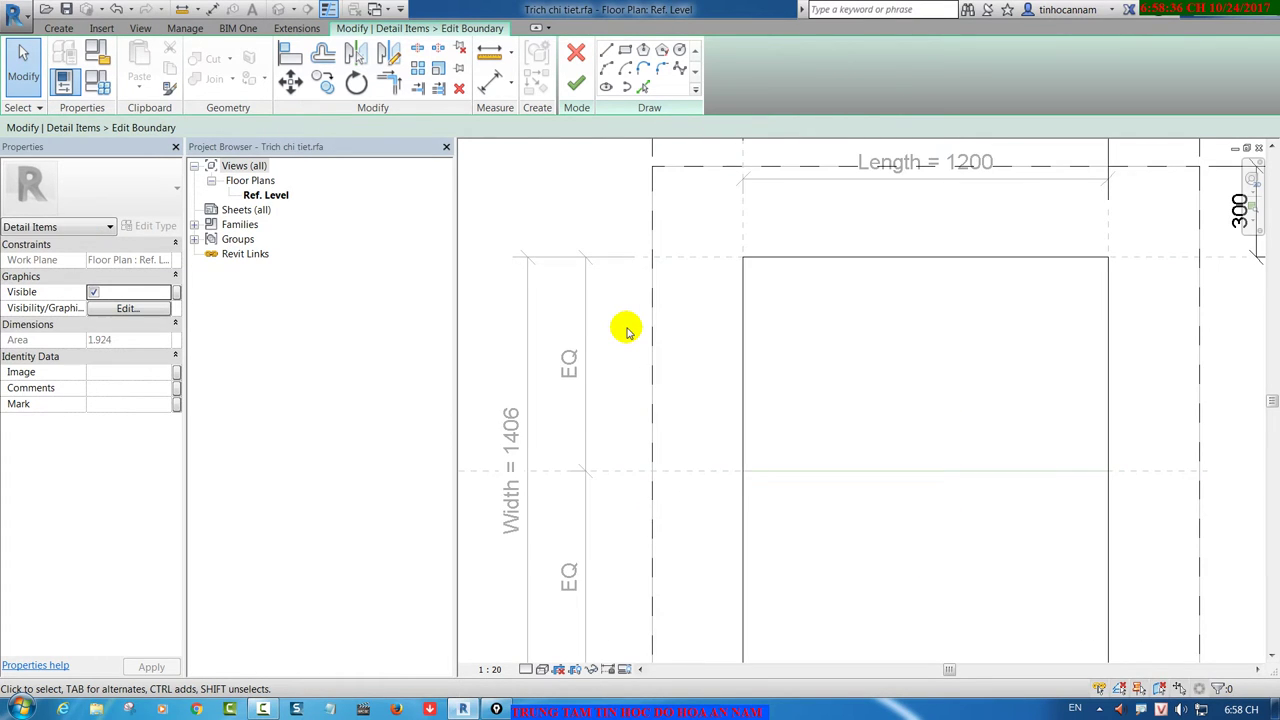
pyautogui.scroll(-2, 624, 331)
pyautogui.scroll(-1, 632, 300)
pyautogui.press('Tab')
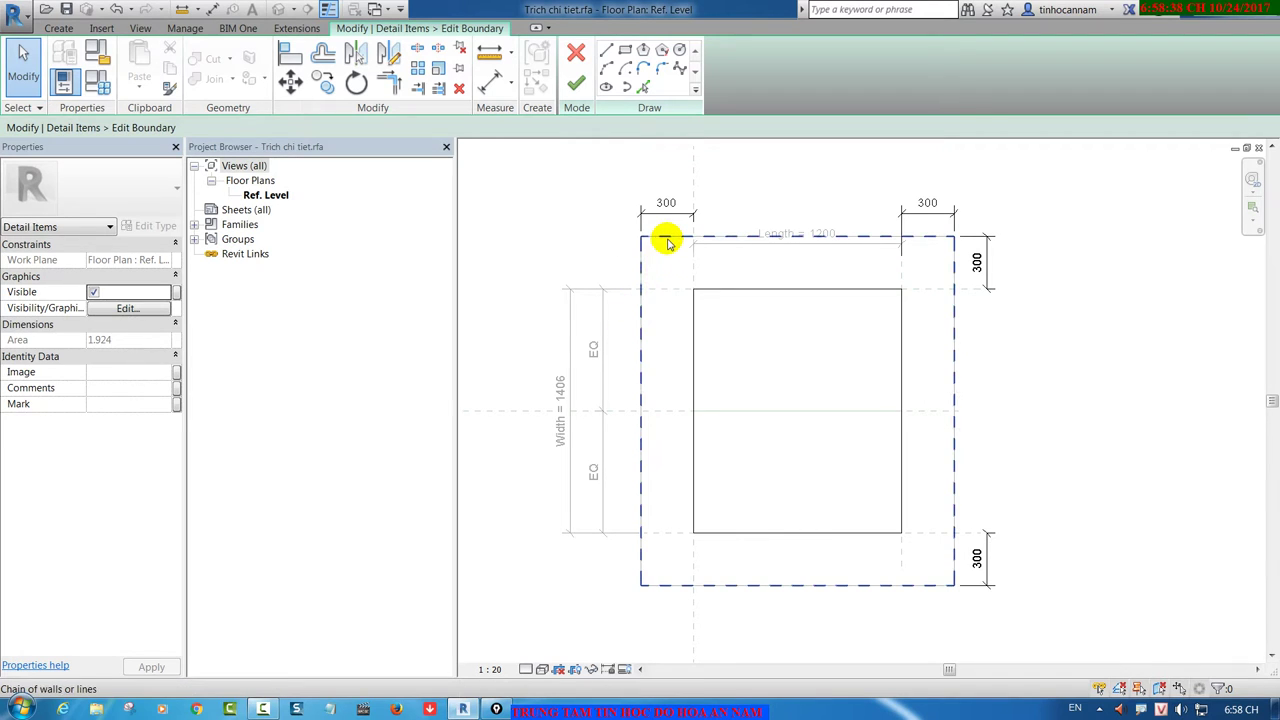
pyautogui.click(663, 240)
pyautogui.click(760, 75)
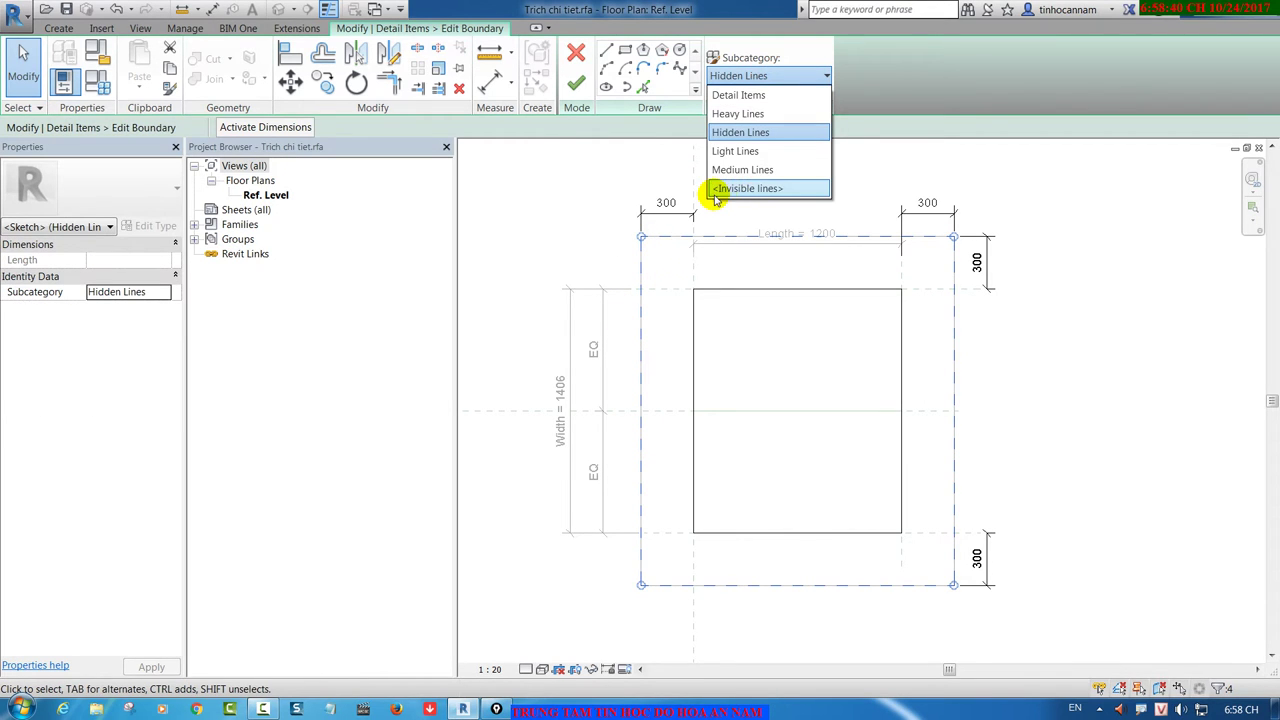
pyautogui.click(772, 190)
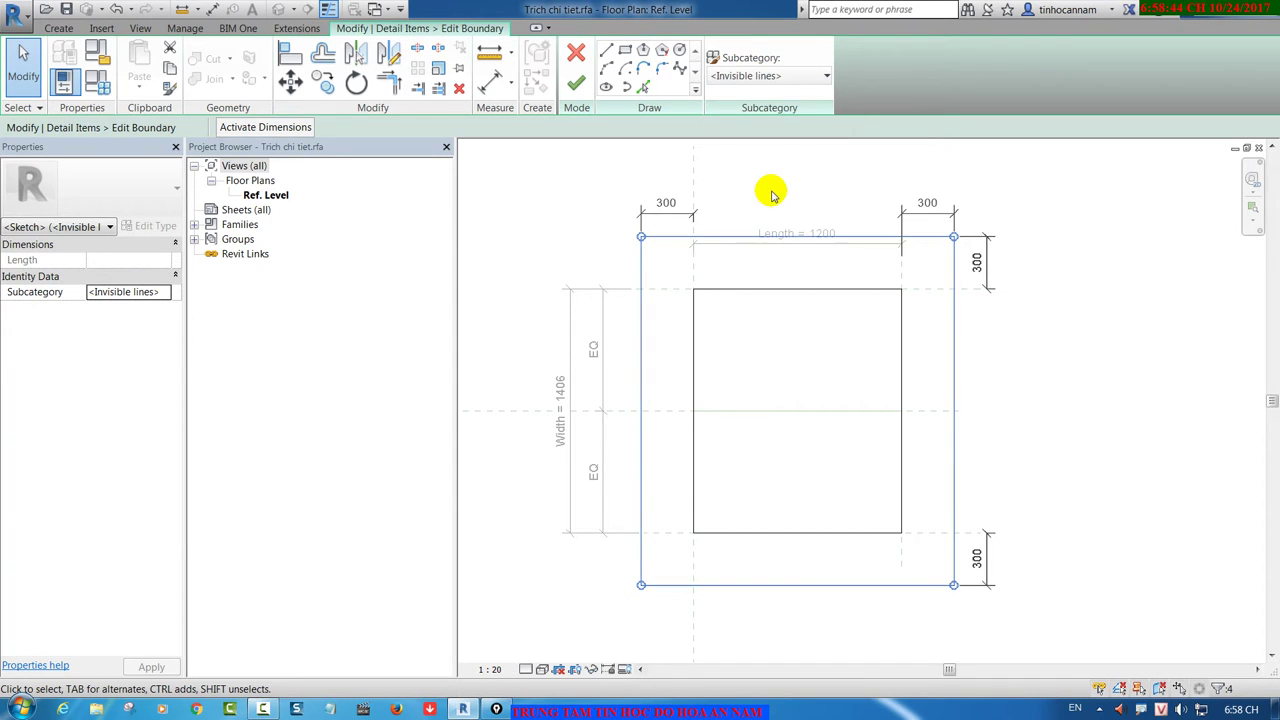
pyautogui.click(772, 193)
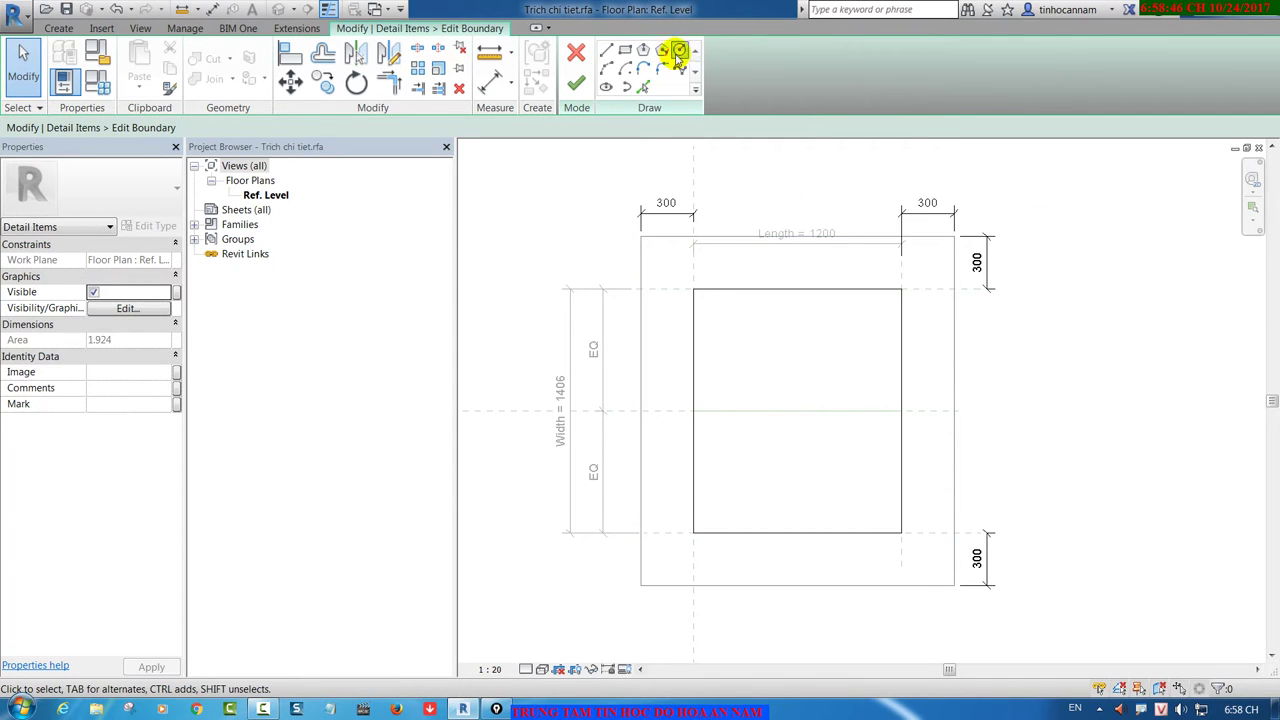
pyautogui.click(576, 83)
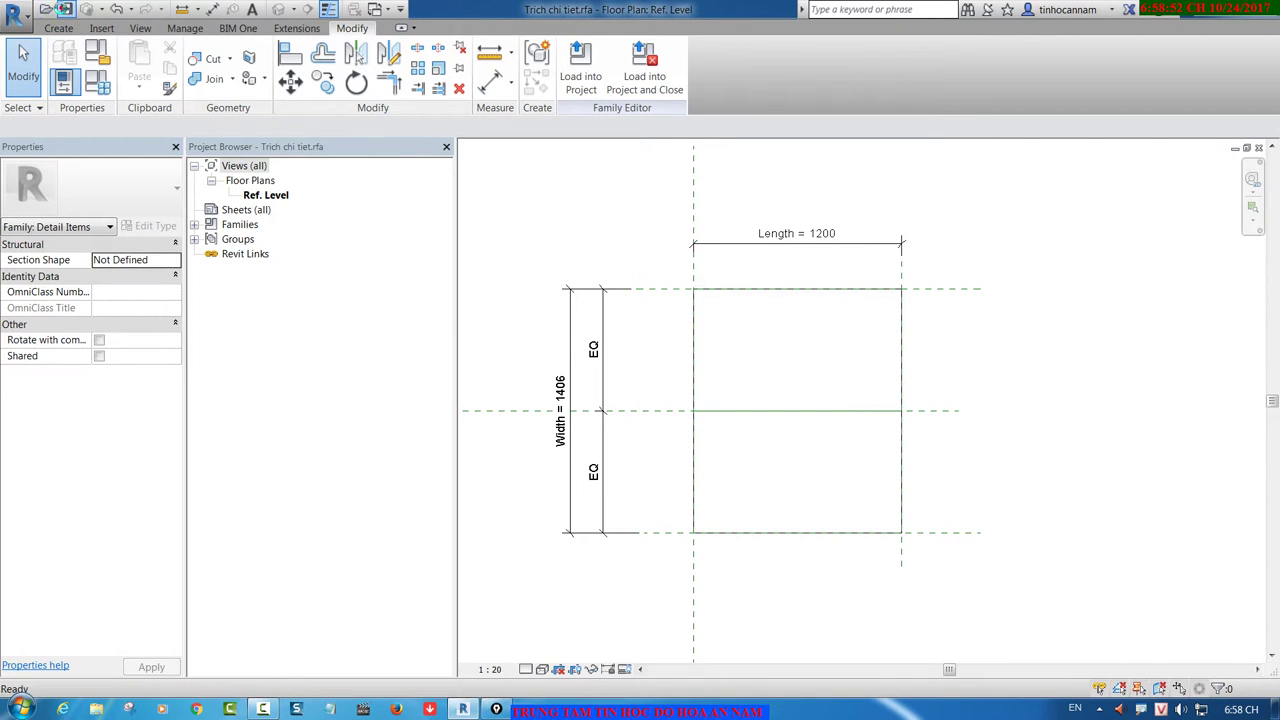
# Step: Reload Trich chi tiet, overwriting parameter values, and stretch the detail item's left and right edges outward
pyautogui.click(580, 75)
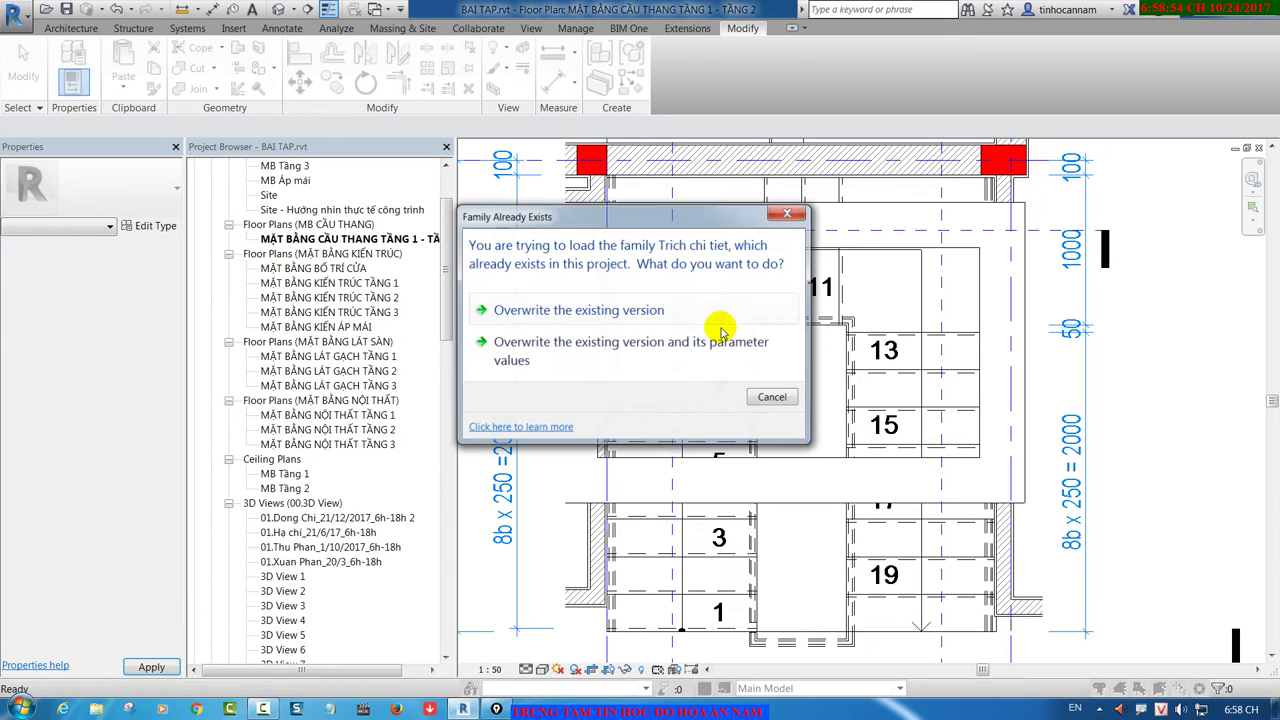
pyautogui.click(680, 345)
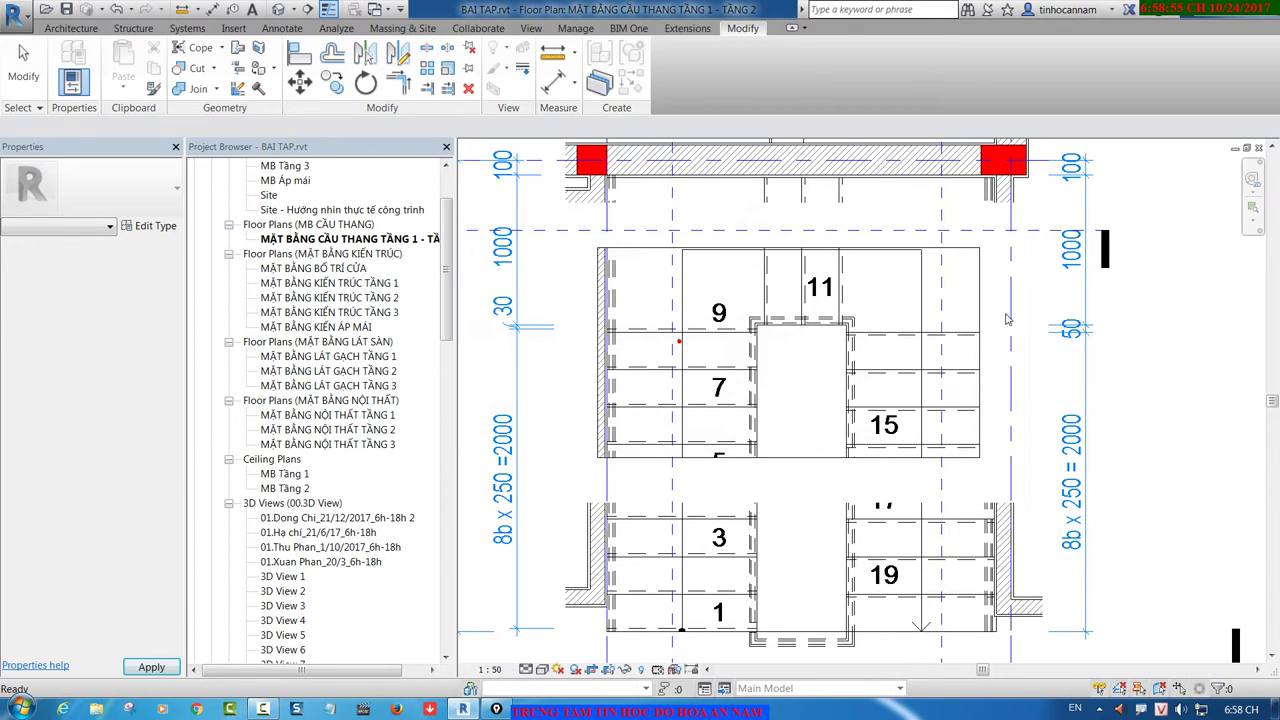
pyautogui.click(975, 250)
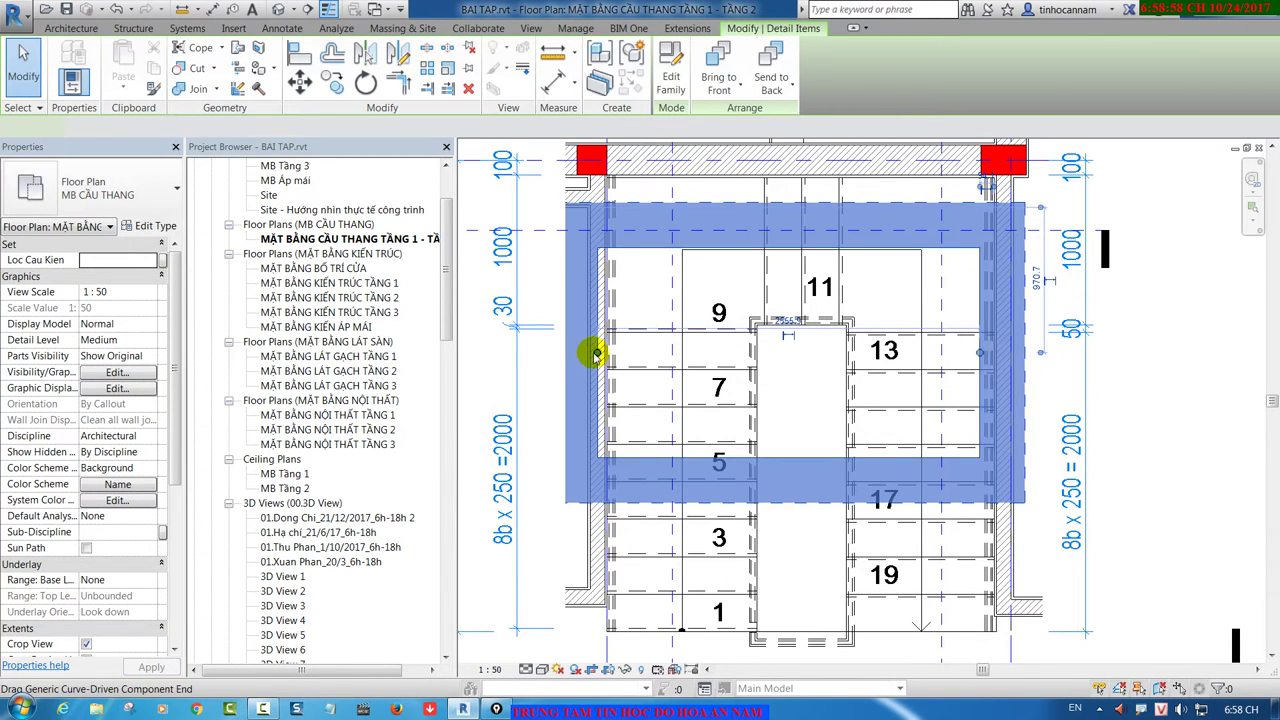
pyautogui.moveTo(595, 352); pyautogui.dragTo(569, 350)
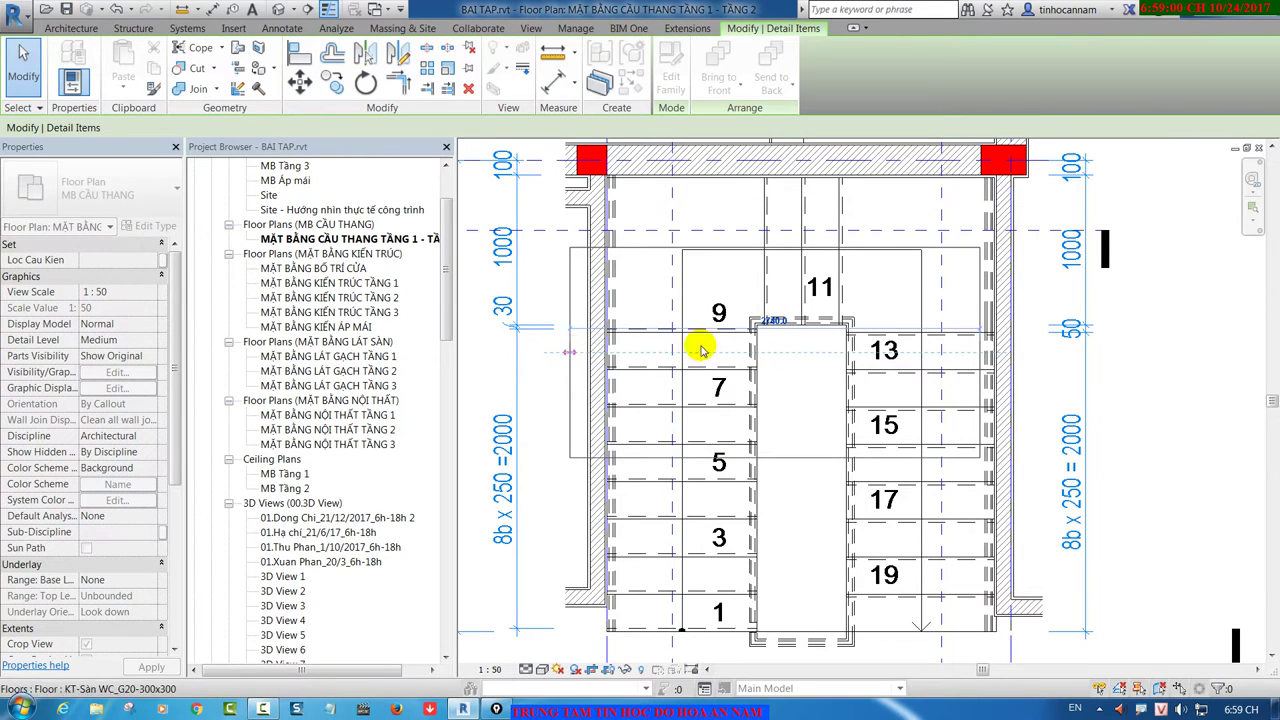
pyautogui.moveTo(981, 349); pyautogui.dragTo(1021, 353)
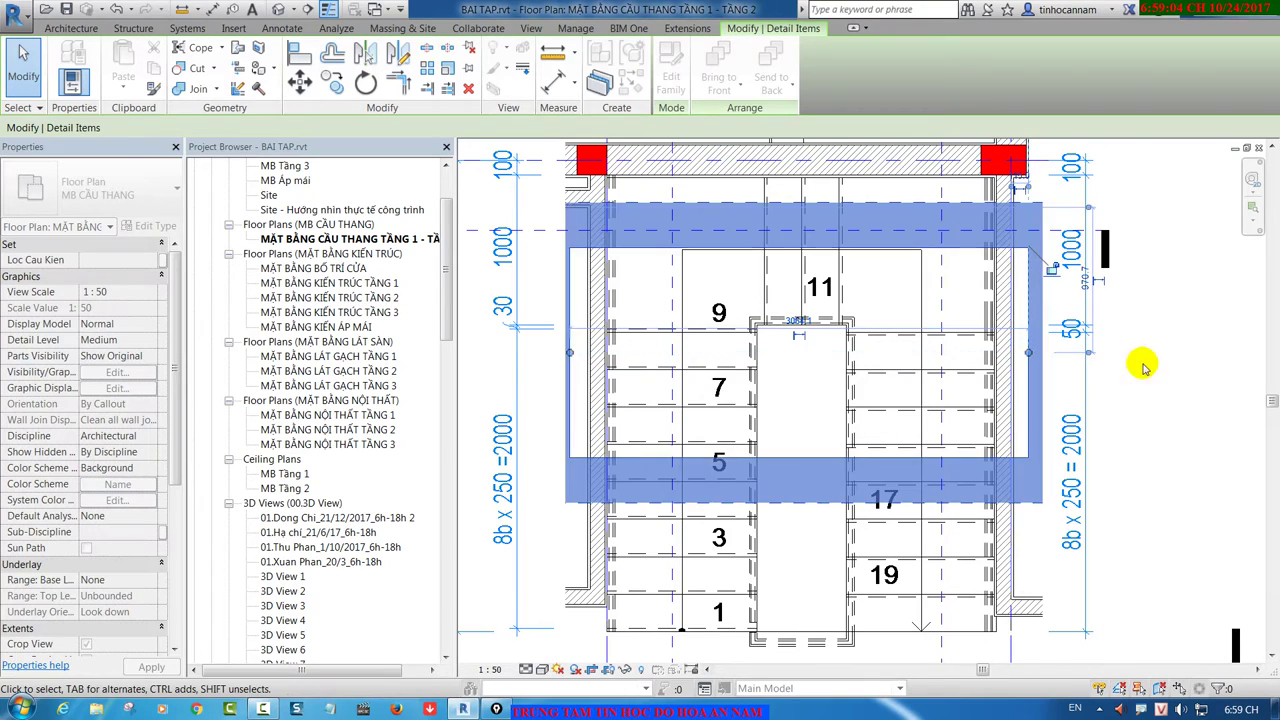
# Step: Open the stair detail item's Trich chi tiet family for editing
pyautogui.click(1188, 378)
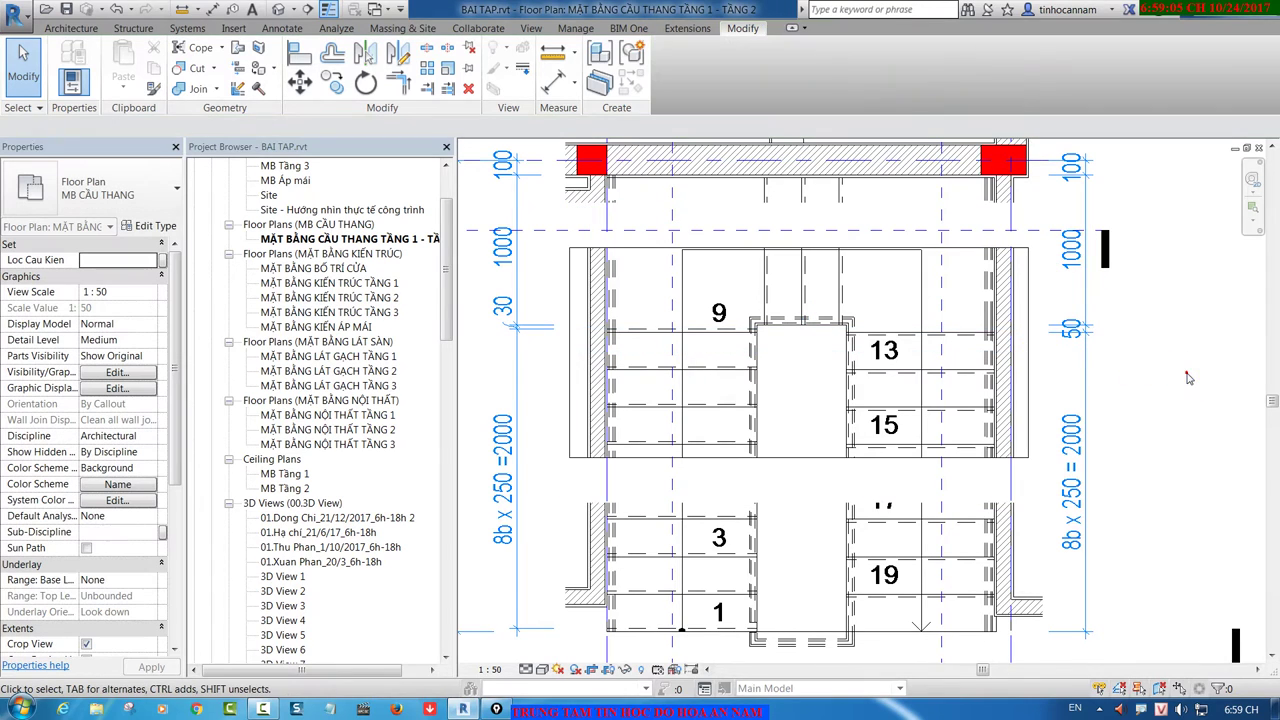
pyautogui.click(650, 248)
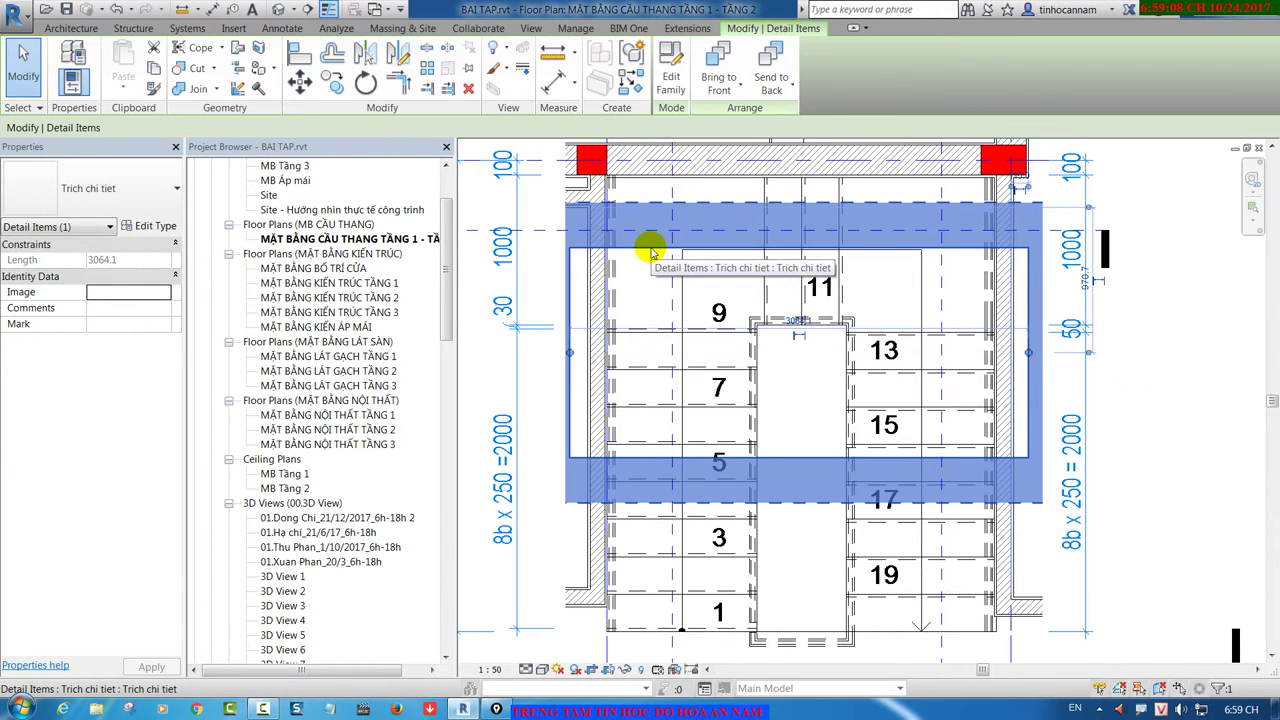
pyautogui.doubleClick(650, 248)
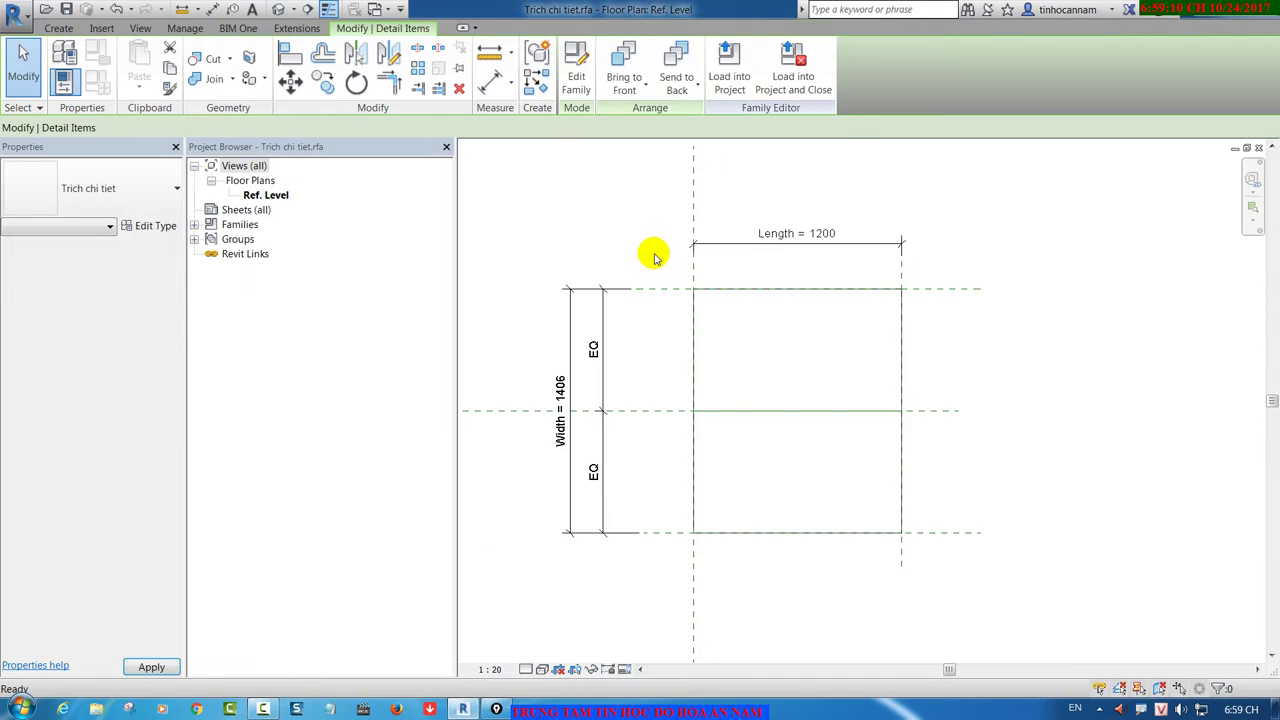
# Step: Change Width to an instance parameter in Family Types and load the family back into the project
pyautogui.click(100, 80)
pyautogui.click(279, 261)
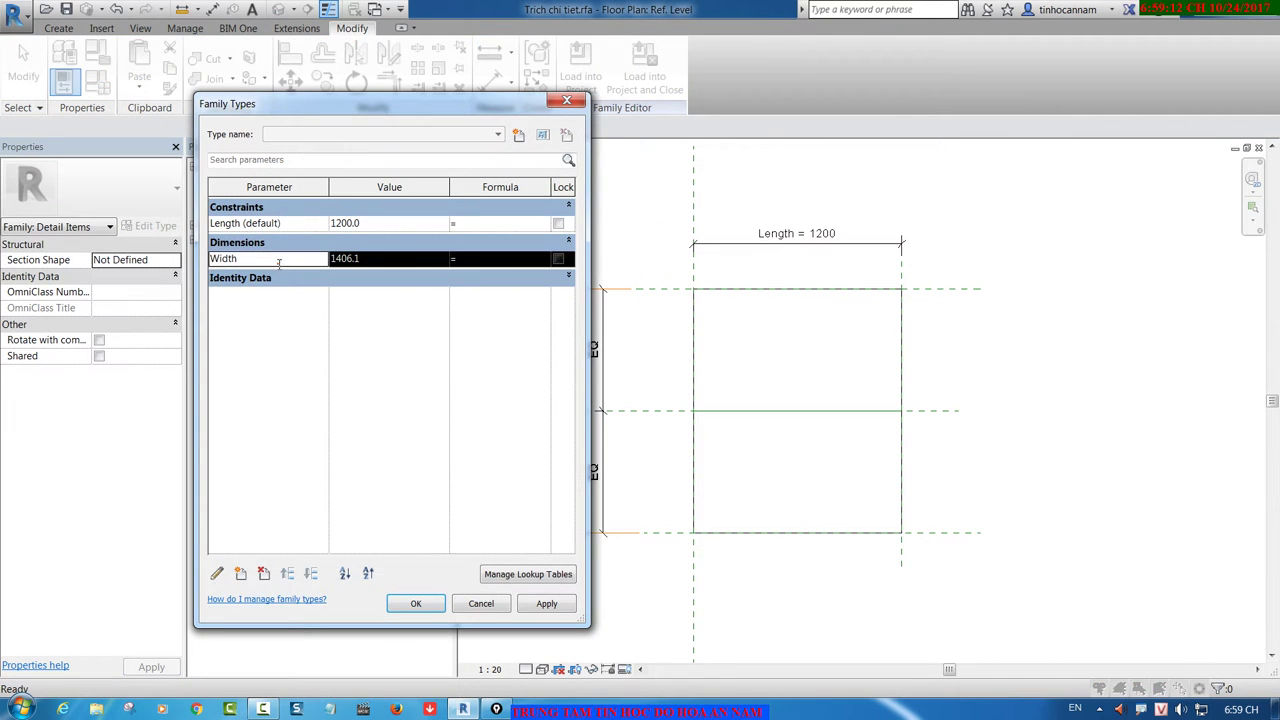
pyautogui.click(218, 572)
pyautogui.click(422, 381)
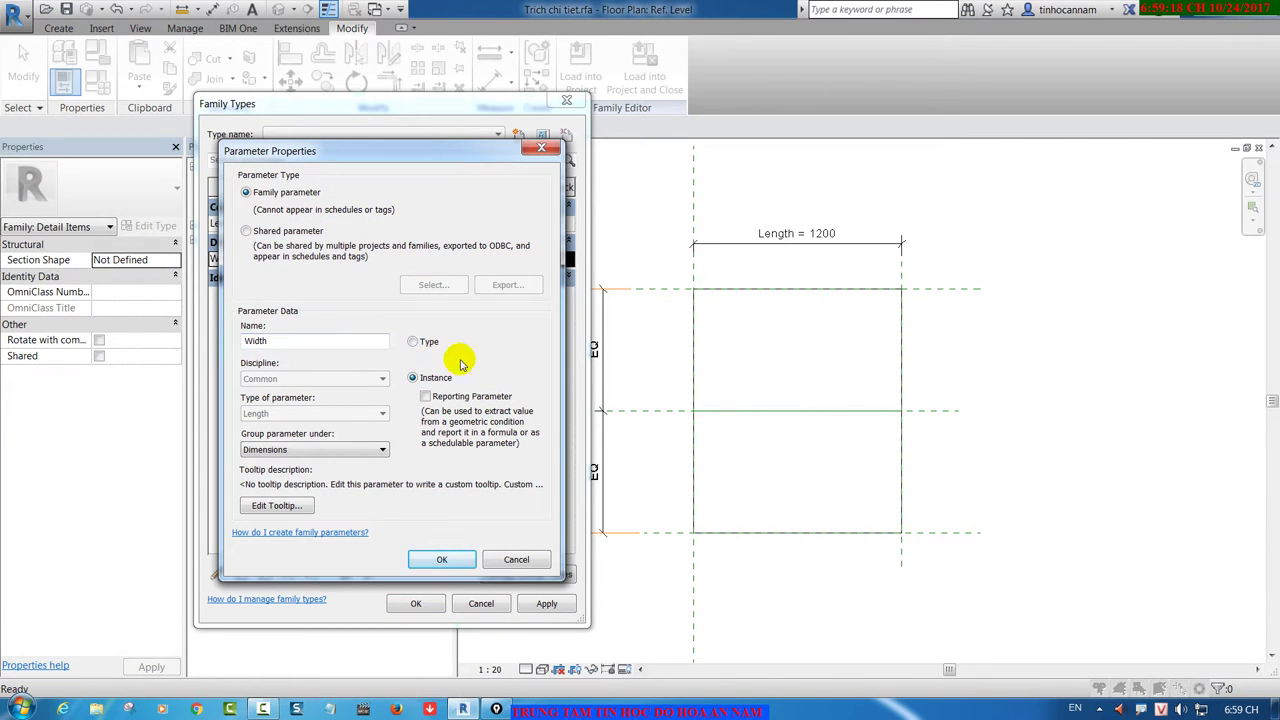
pyautogui.click(446, 560)
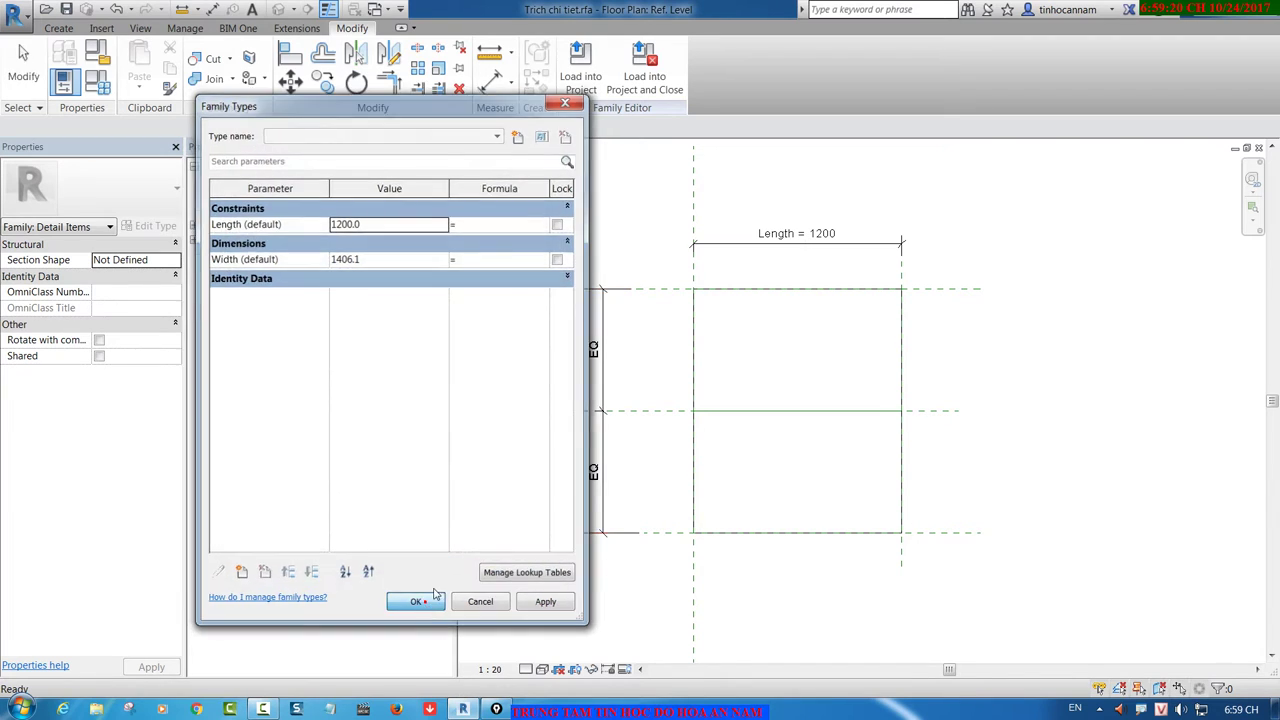
pyautogui.click(416, 603)
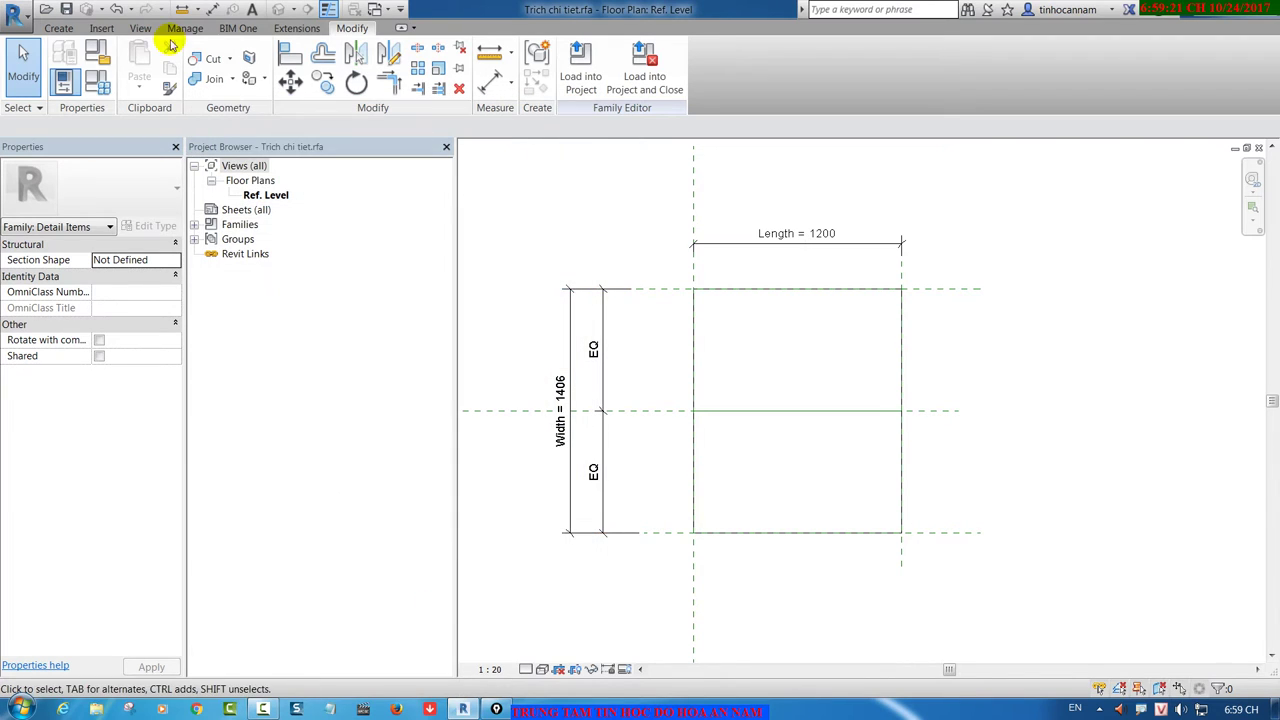
pyautogui.click(580, 66)
# Step: Overwrite the existing family and set the detail item's Width to 3200
pyautogui.click(630, 350)
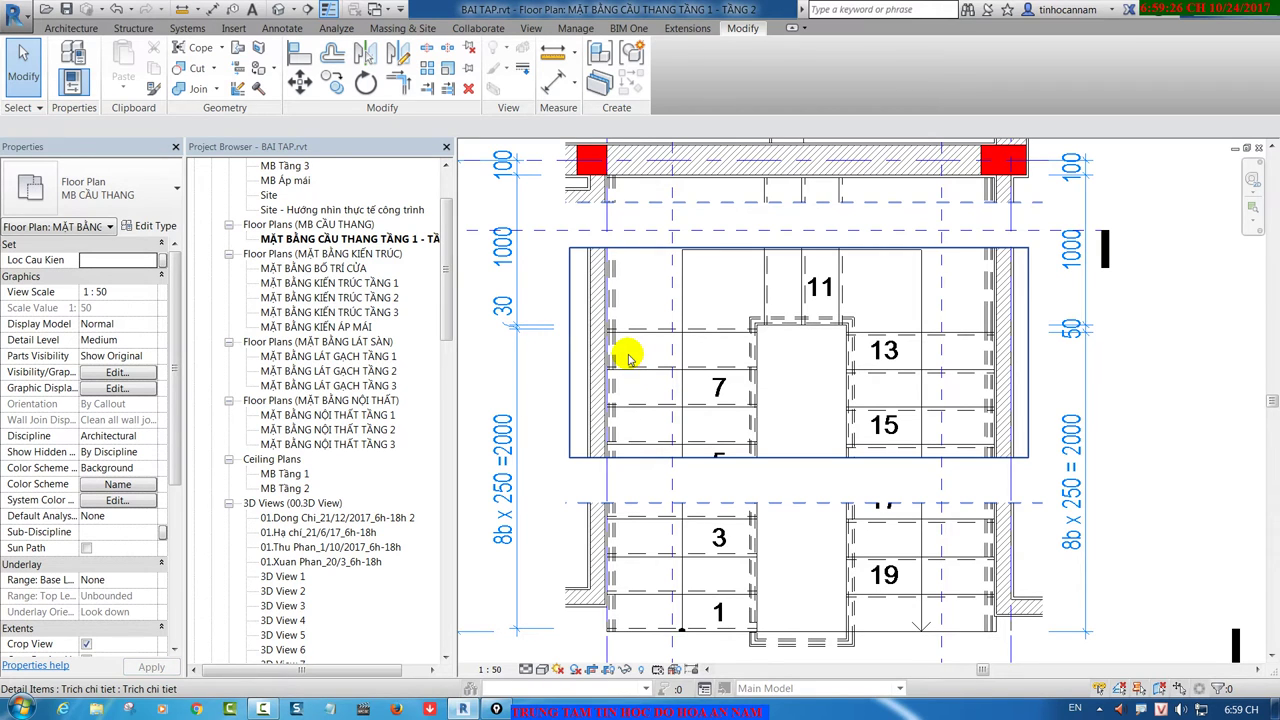
pyautogui.click(571, 306)
pyautogui.moveTo(733, 330)
pyautogui.mouseDown(button='middle')
pyautogui.moveTo(797, 310)
pyautogui.moveTo(808, 271)
pyautogui.mouseUp(button='middle')
pyautogui.moveTo(818, 199); pyautogui.dragTo(818, 143)
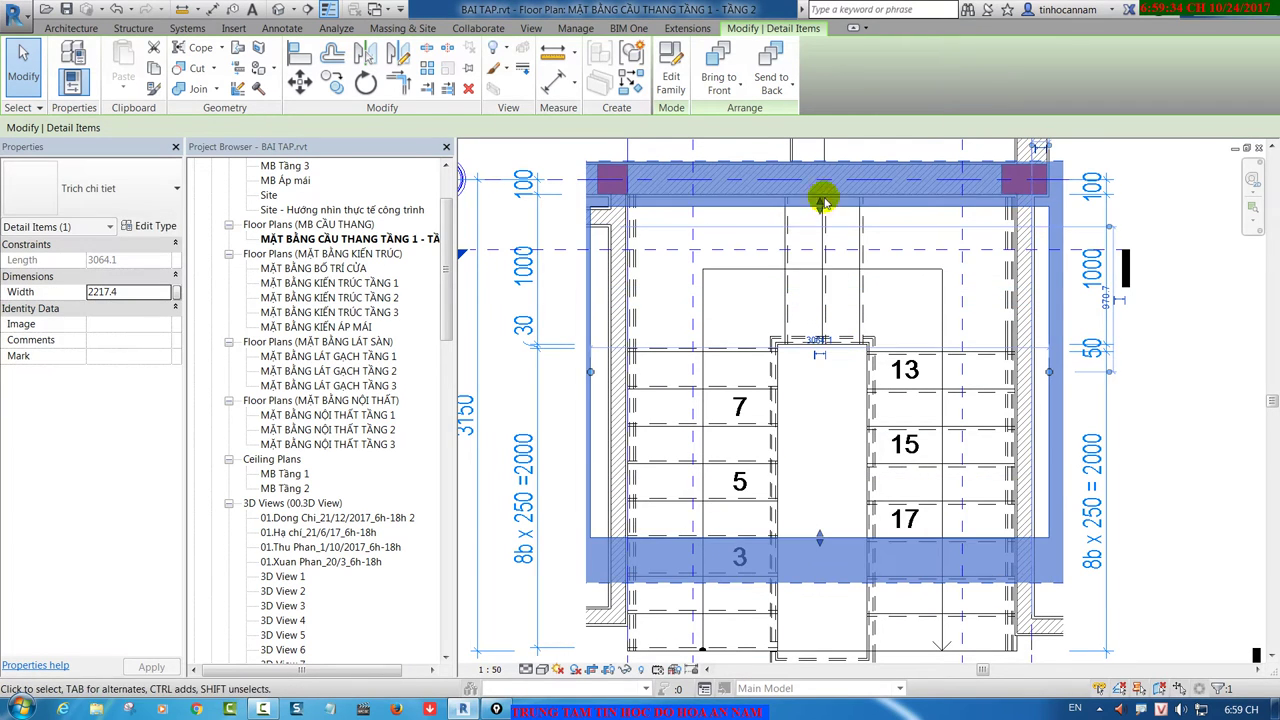
pyautogui.click(141, 292)
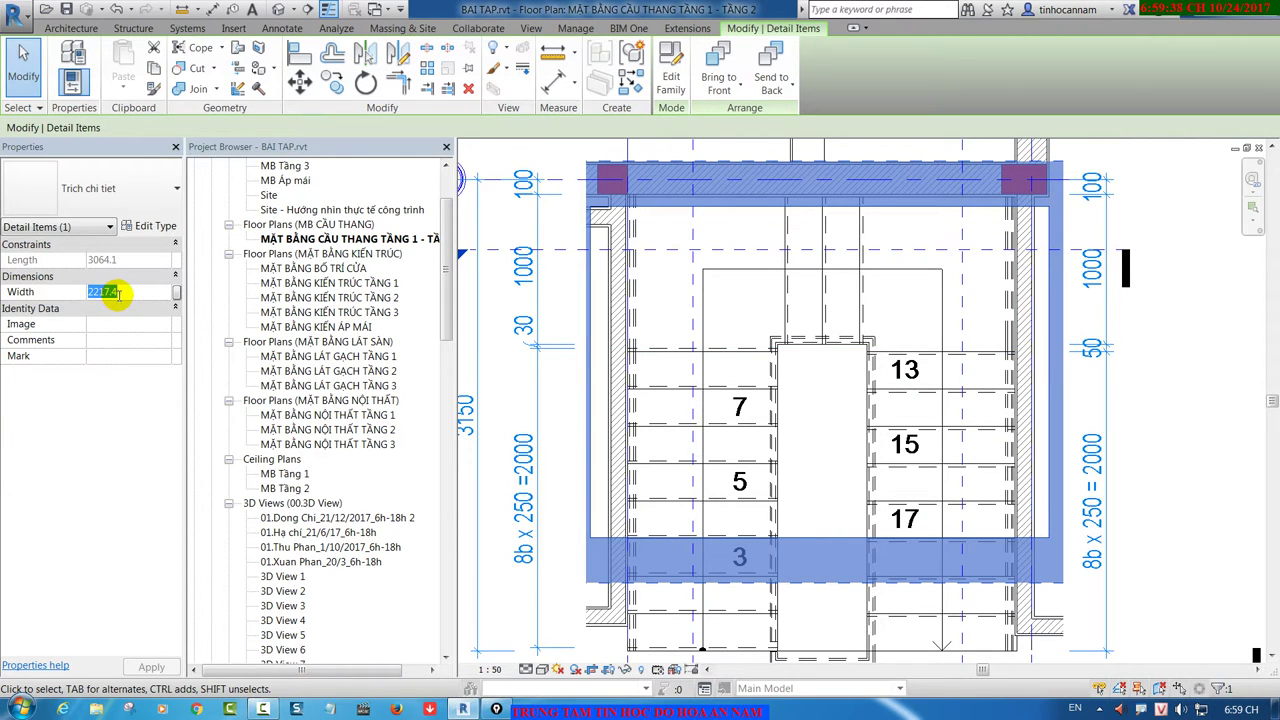
pyautogui.write('3200')
pyautogui.press('Return')
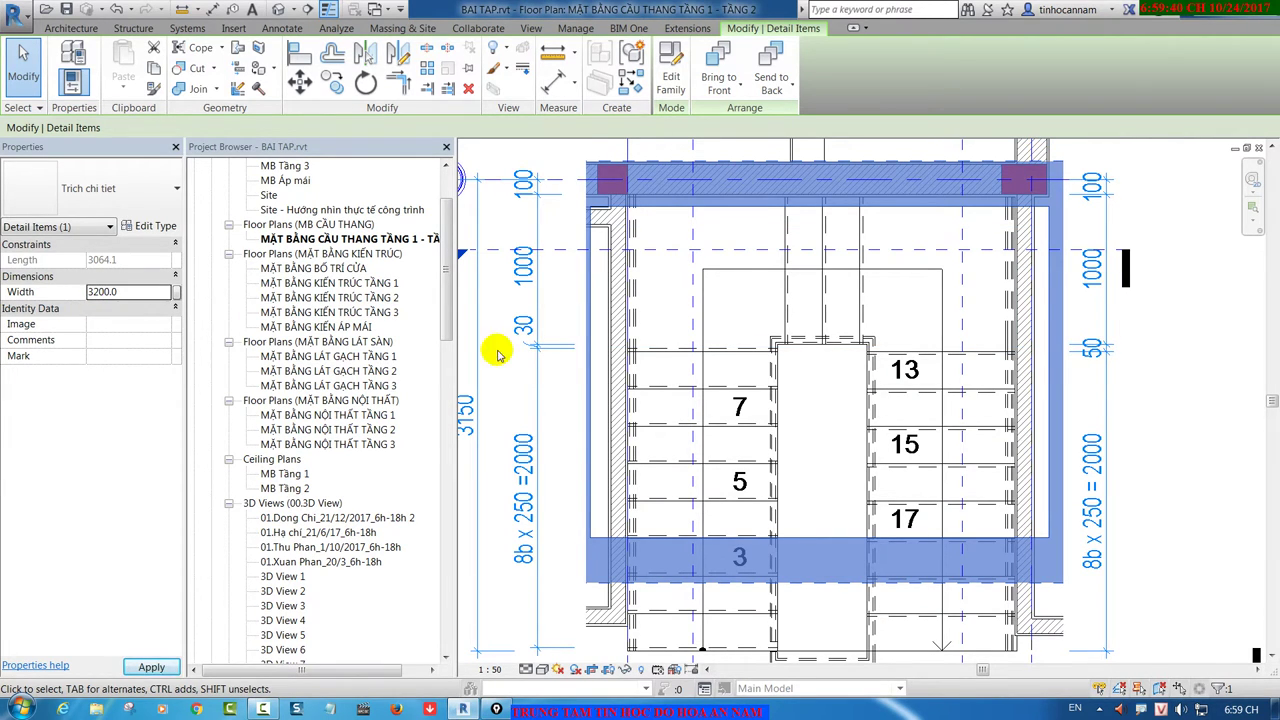
# Step: Shift the detail item into place over the stair and reselect the Trich chi tiet outline
pyautogui.scroll(-3, 700, 337)
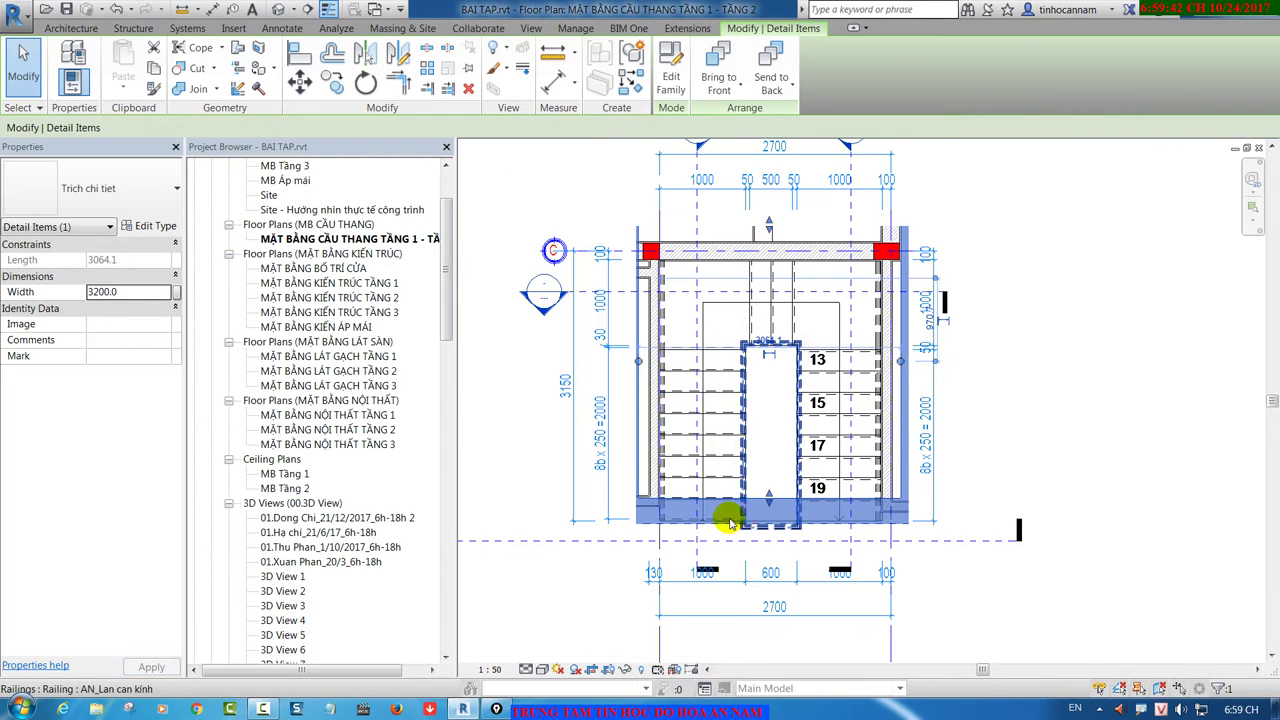
pyautogui.scroll(2, 705, 512)
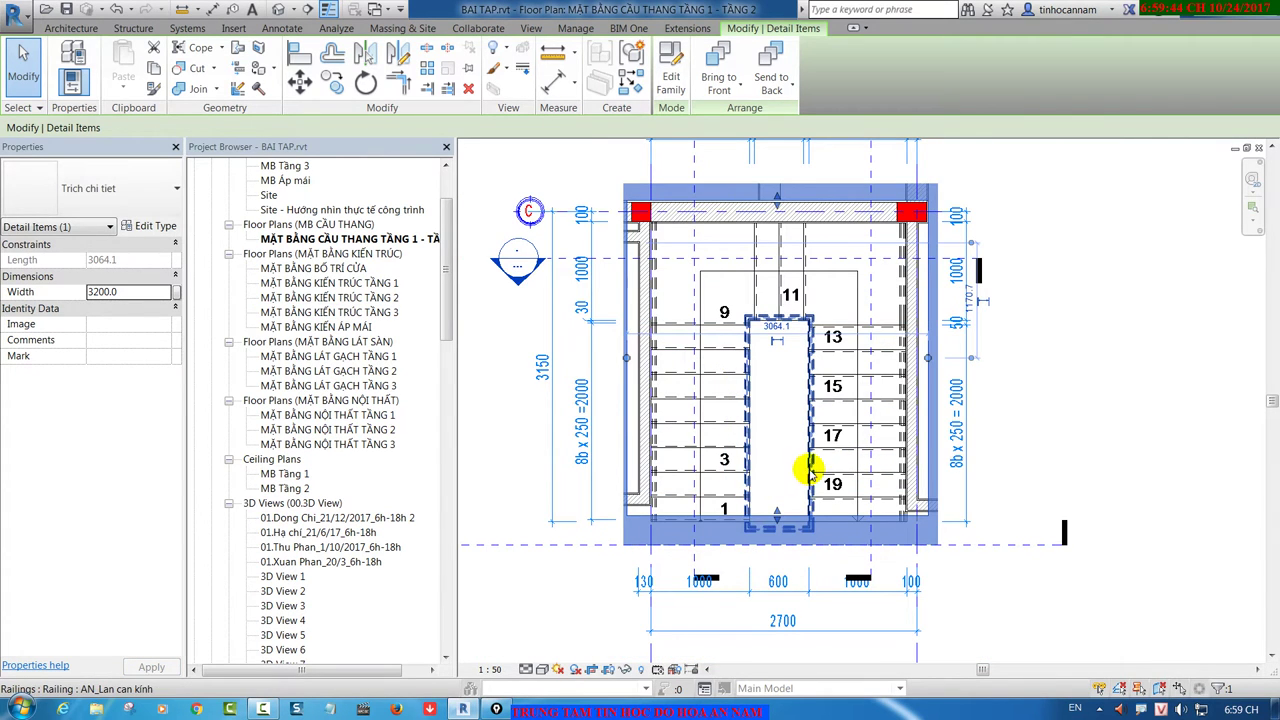
pyautogui.moveTo(751, 531)
pyautogui.mouseDown()
pyautogui.moveTo(775, 548)
pyautogui.moveTo(777, 528)
pyautogui.mouseUp()
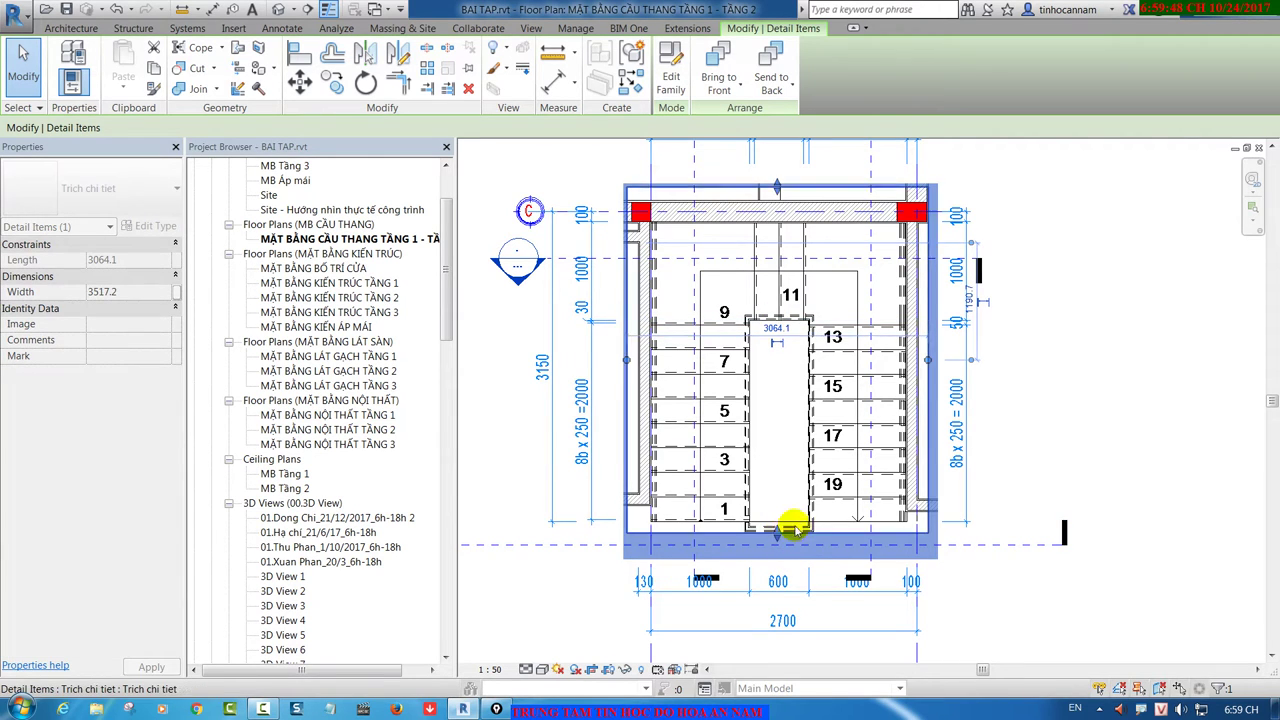
pyautogui.click(1090, 493)
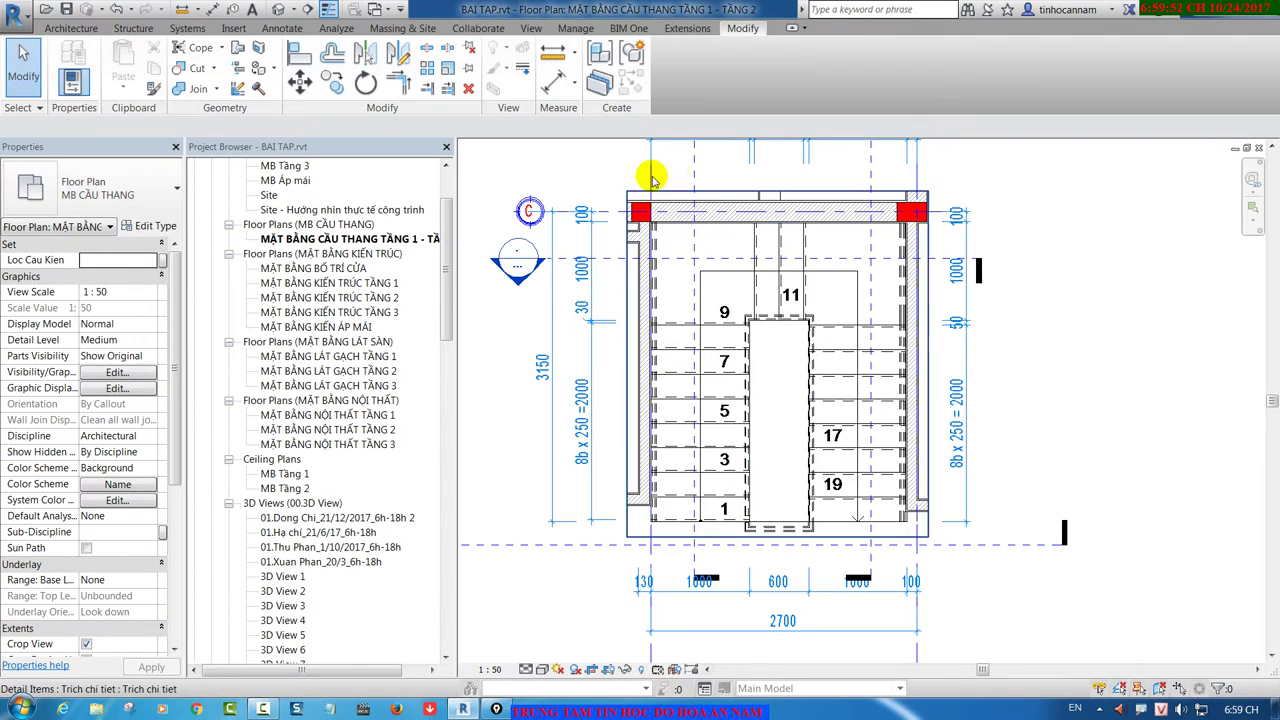
pyautogui.click(944, 260)
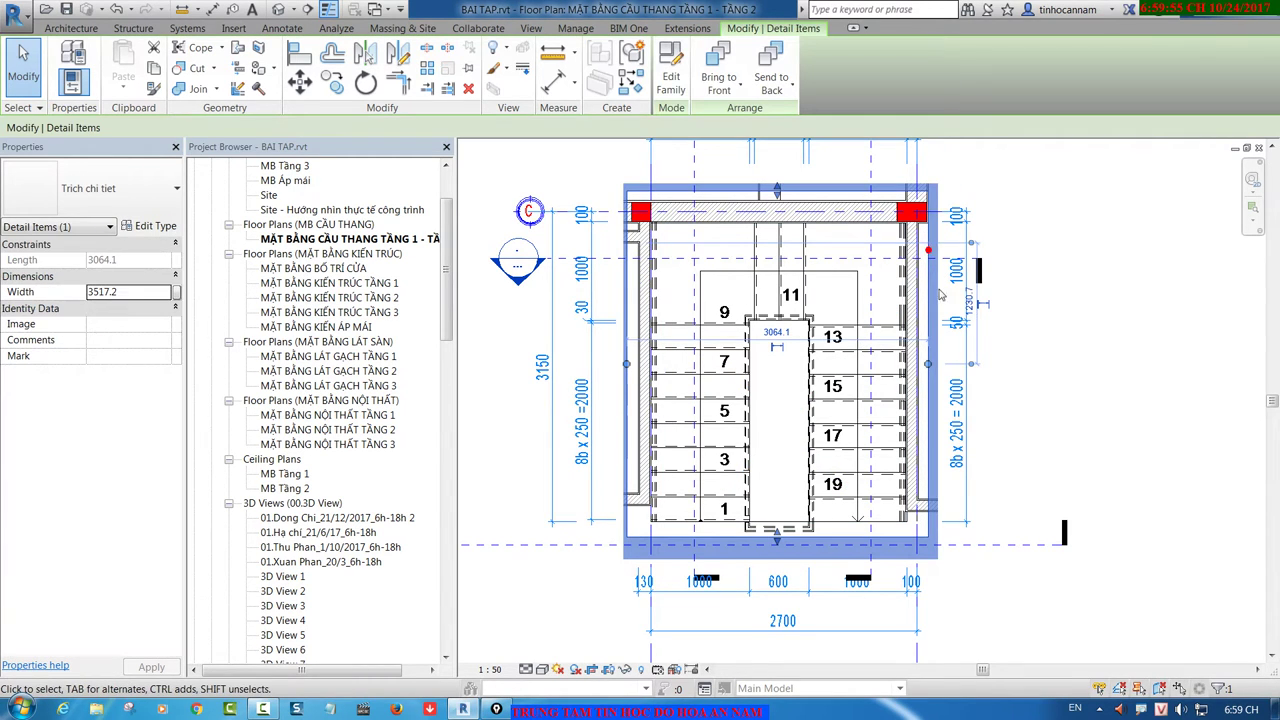
# Step: Drag the crop region's left, bottom and top edges outward around the stair
pyautogui.click(638, 183)
pyautogui.scroll(1, 625, 370)
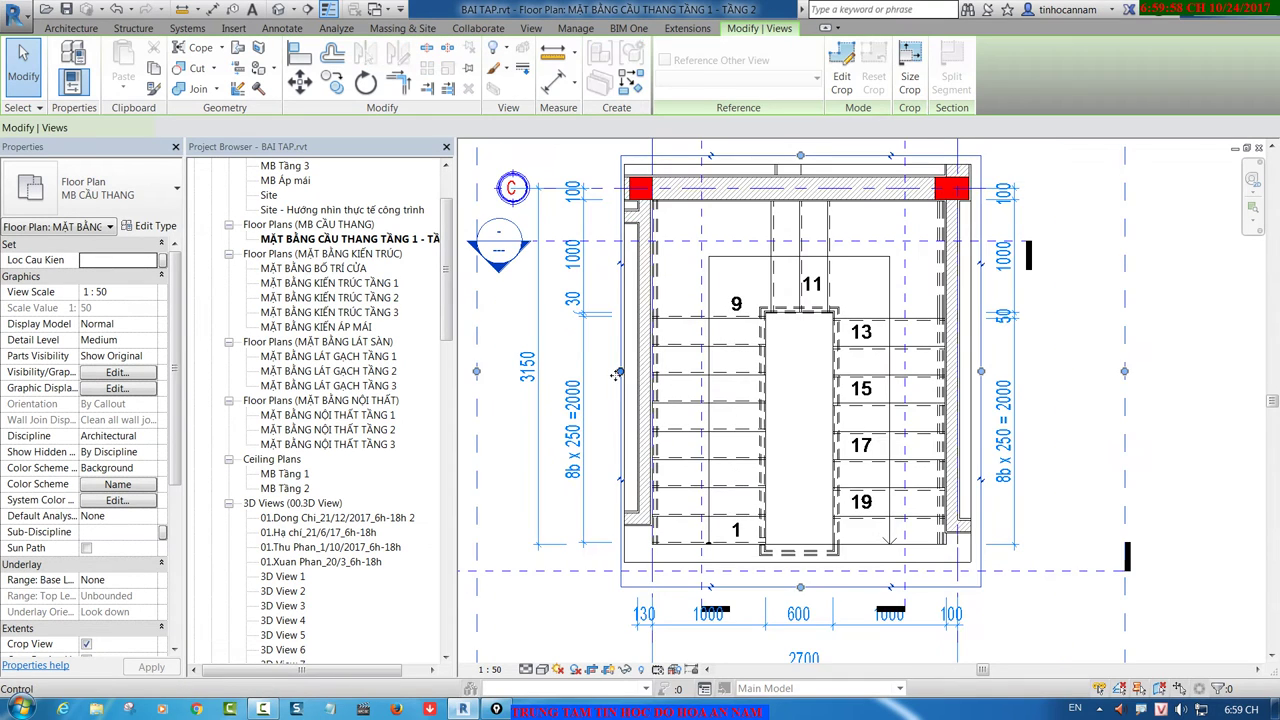
pyautogui.moveTo(619, 372); pyautogui.dragTo(606, 372)
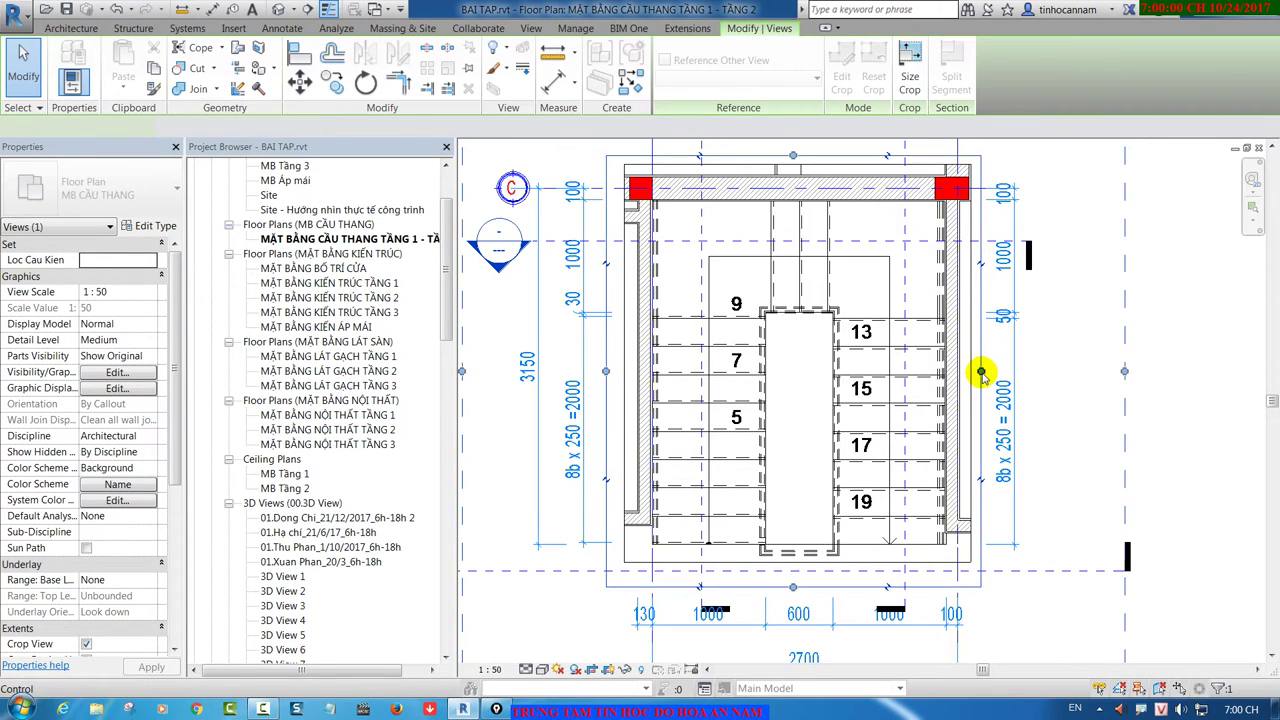
pyautogui.click(981, 371)
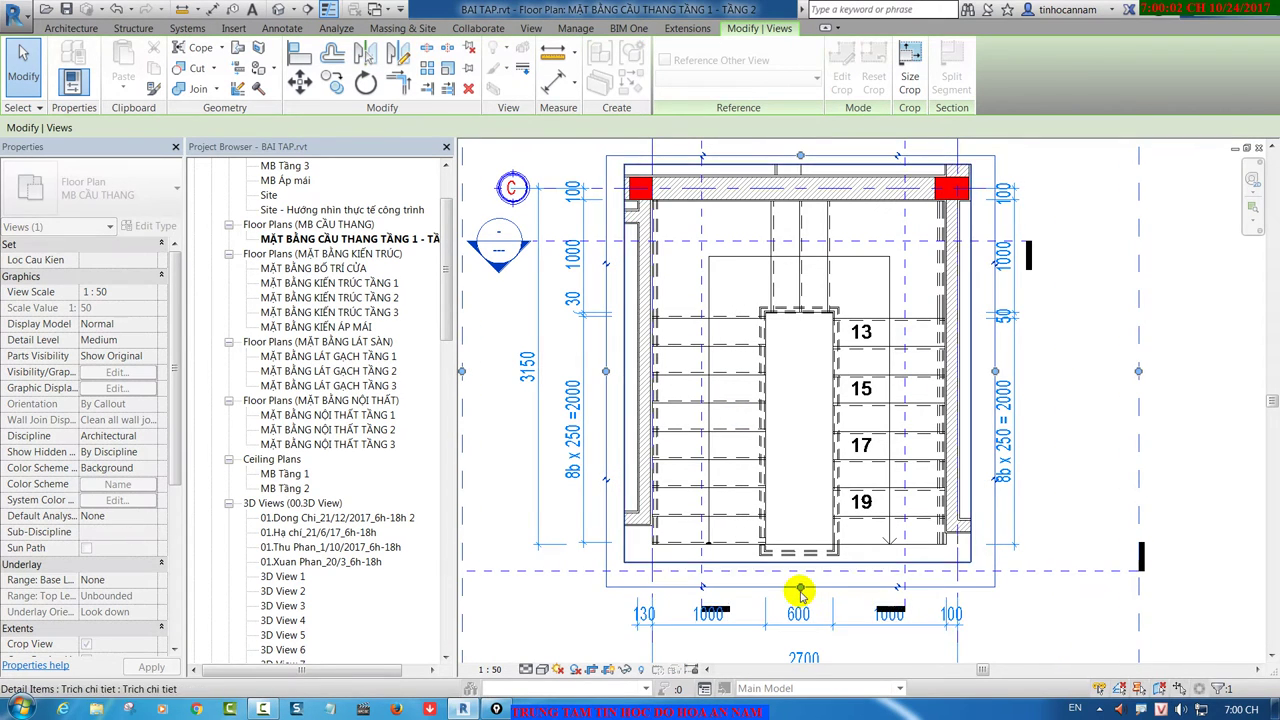
pyautogui.moveTo(797, 587); pyautogui.dragTo(800, 598)
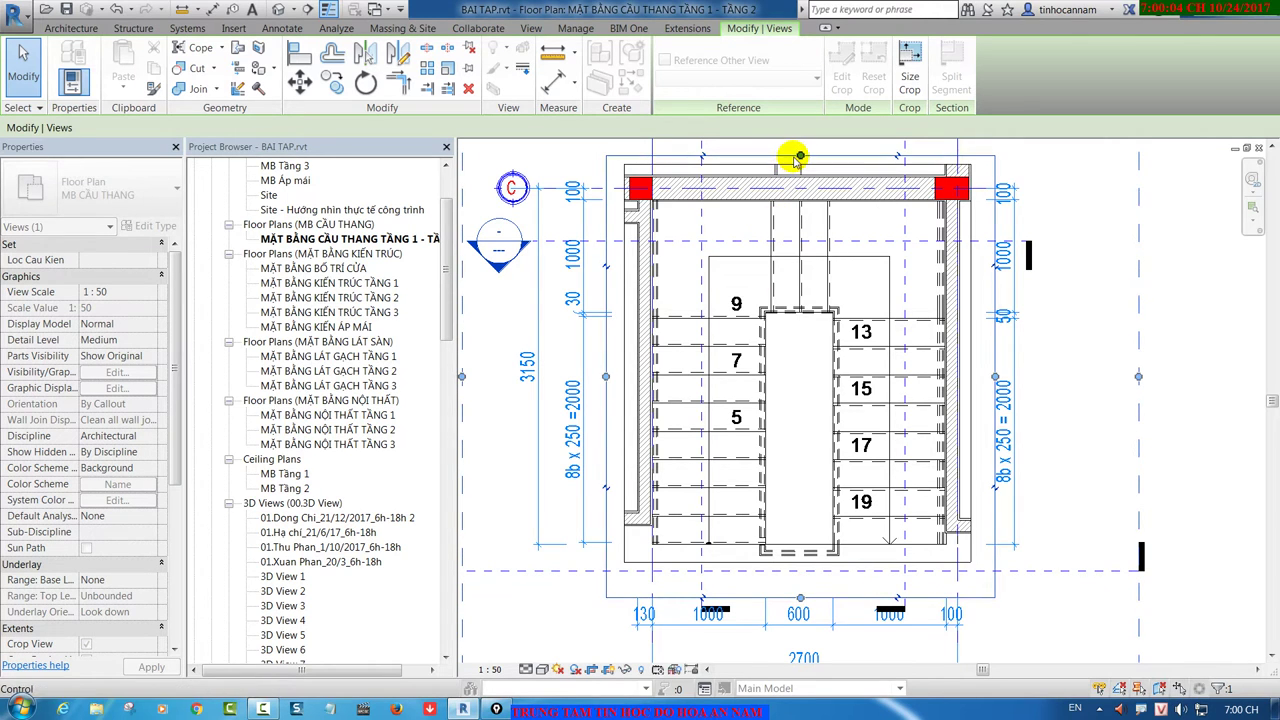
pyautogui.moveTo(800, 155); pyautogui.dragTo(800, 146)
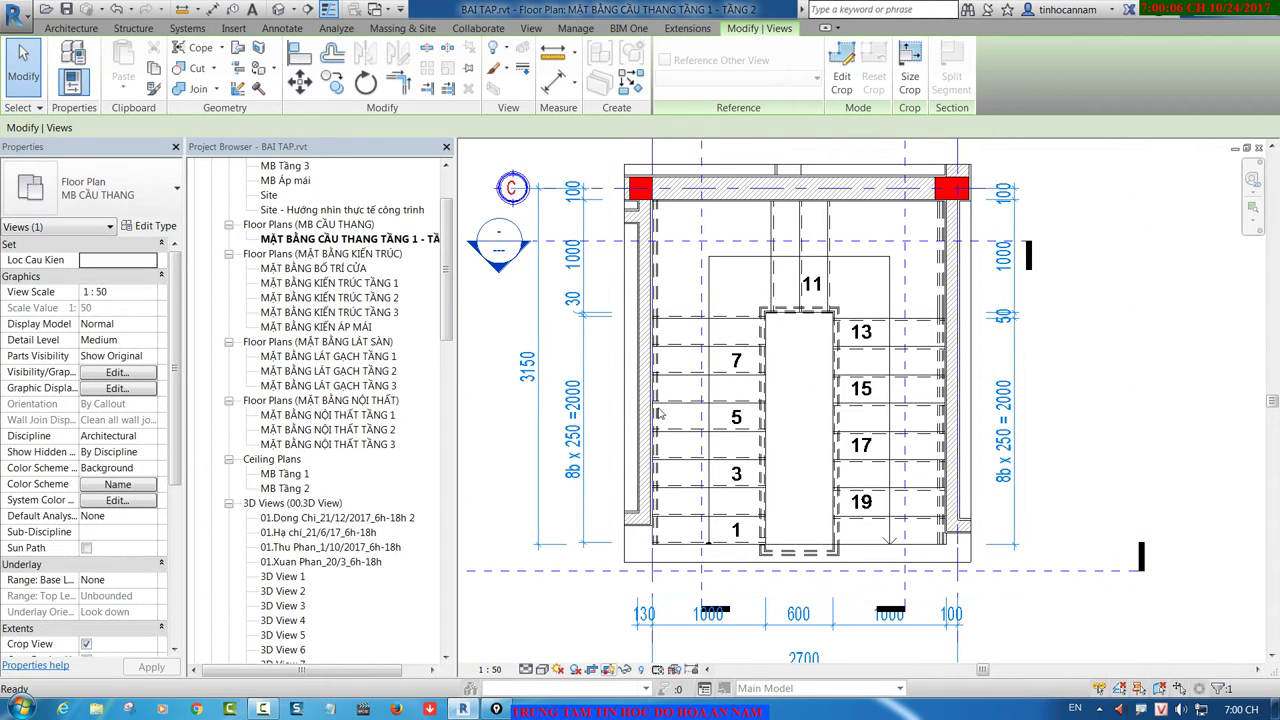
pyautogui.click(638, 166)
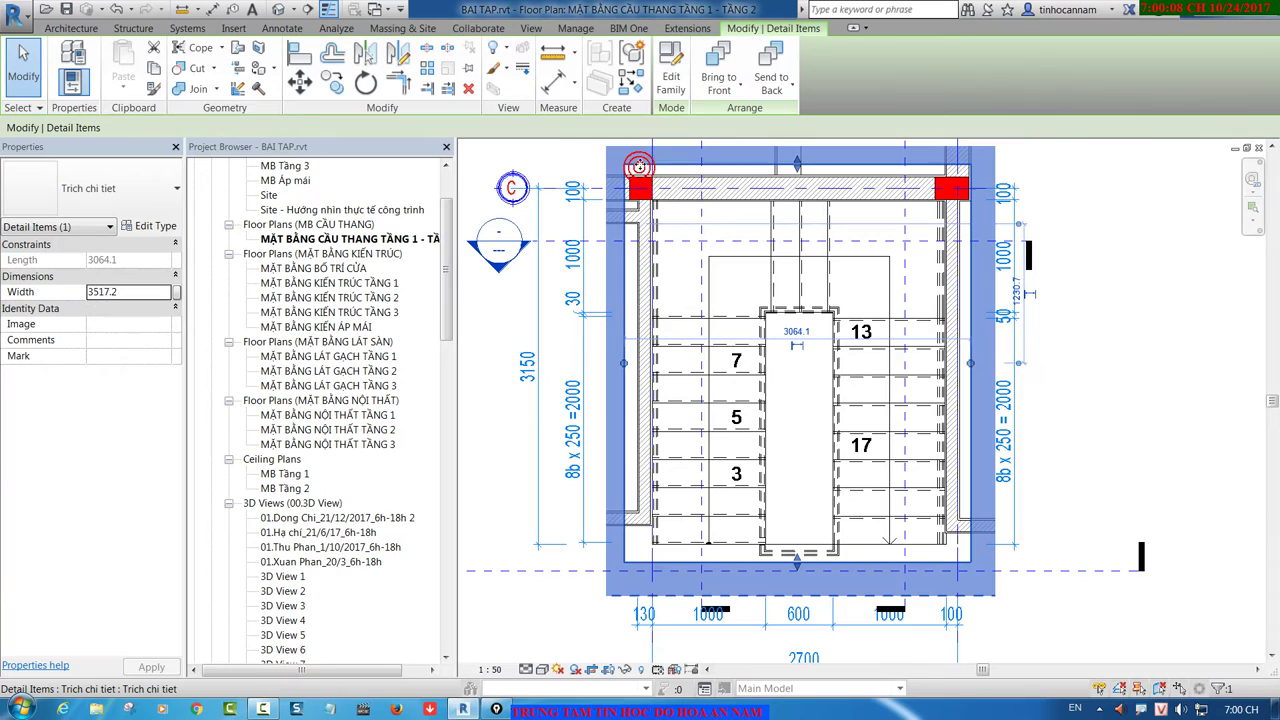
# Step: Adjust the detail outline's side, bottom and top edges around the stair, reaching Width 3721.6
pyautogui.click(614, 376)
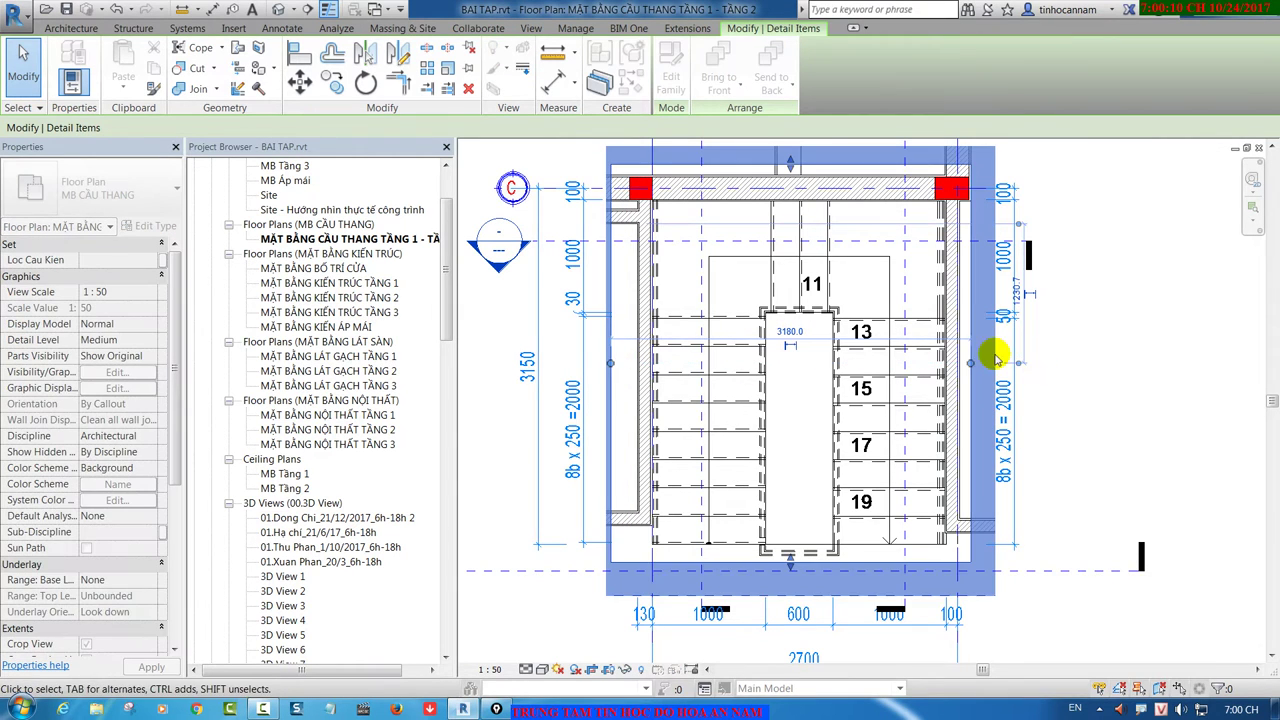
pyautogui.click(995, 358)
pyautogui.moveTo(974, 365); pyautogui.dragTo(987, 363)
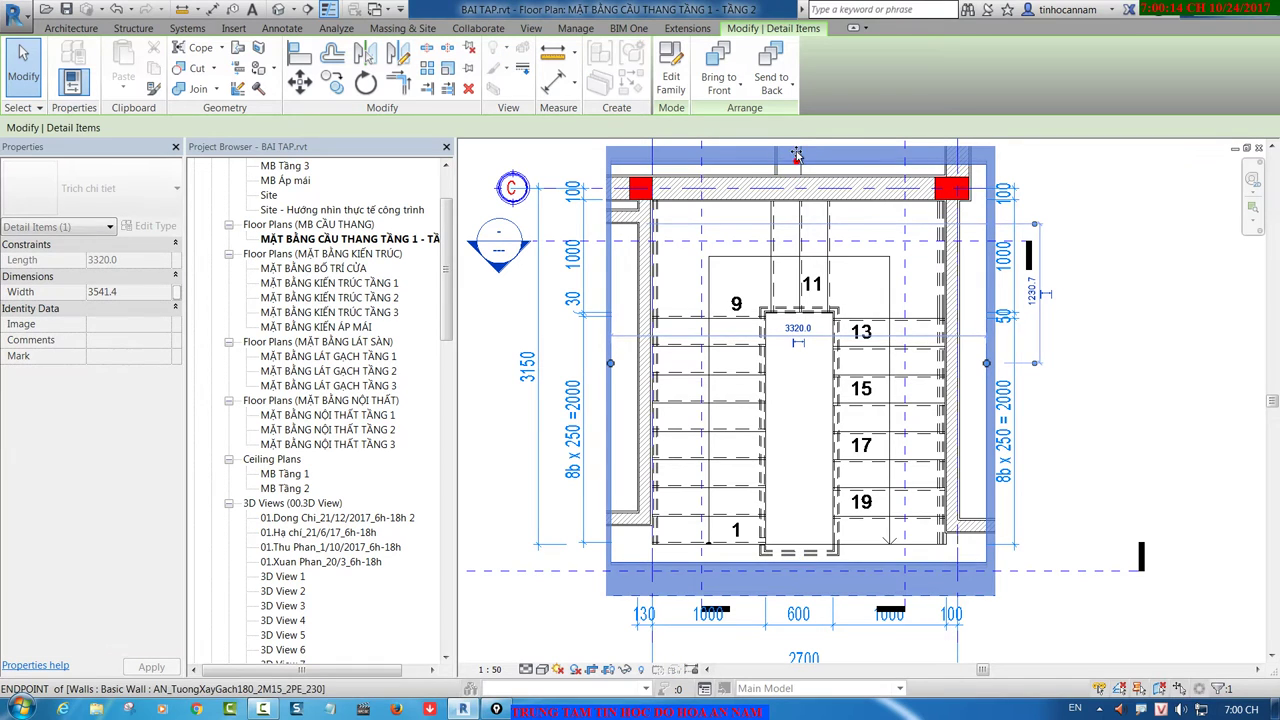
pyautogui.moveTo(797, 155); pyautogui.dragTo(800, 149)
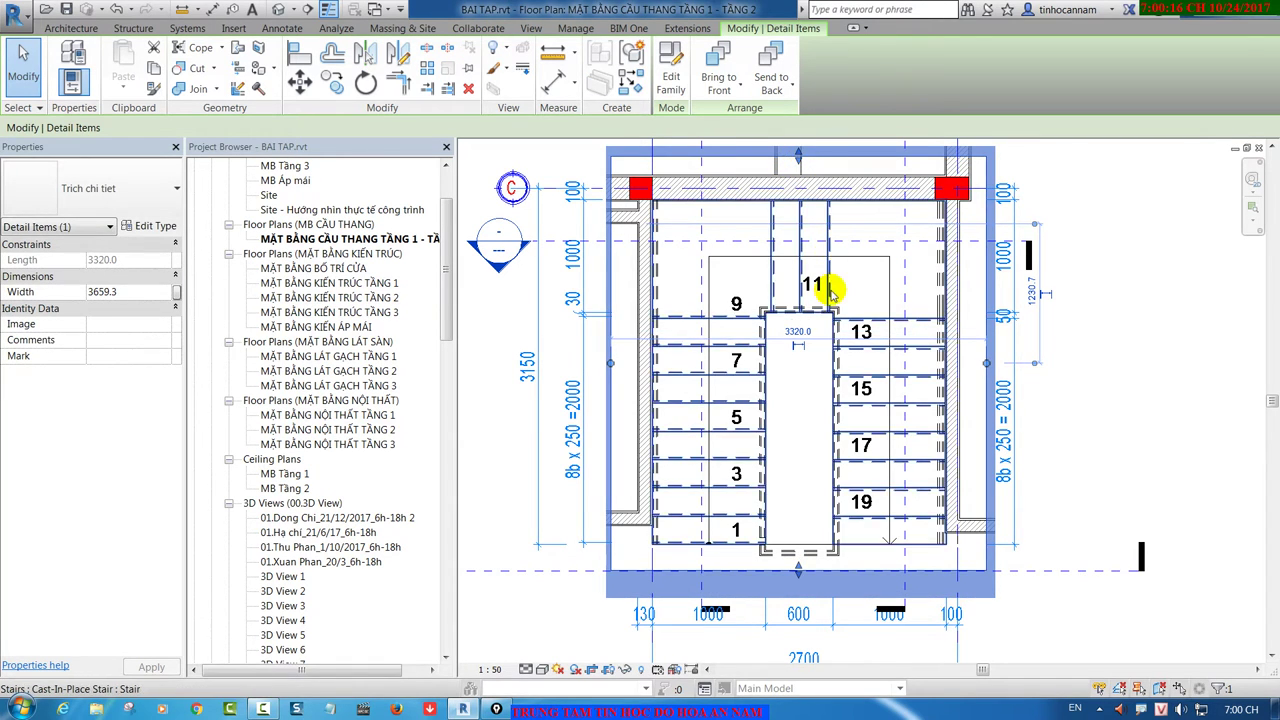
pyautogui.scroll(-1, 829, 290)
pyautogui.moveTo(806, 509); pyautogui.dragTo(806, 529)
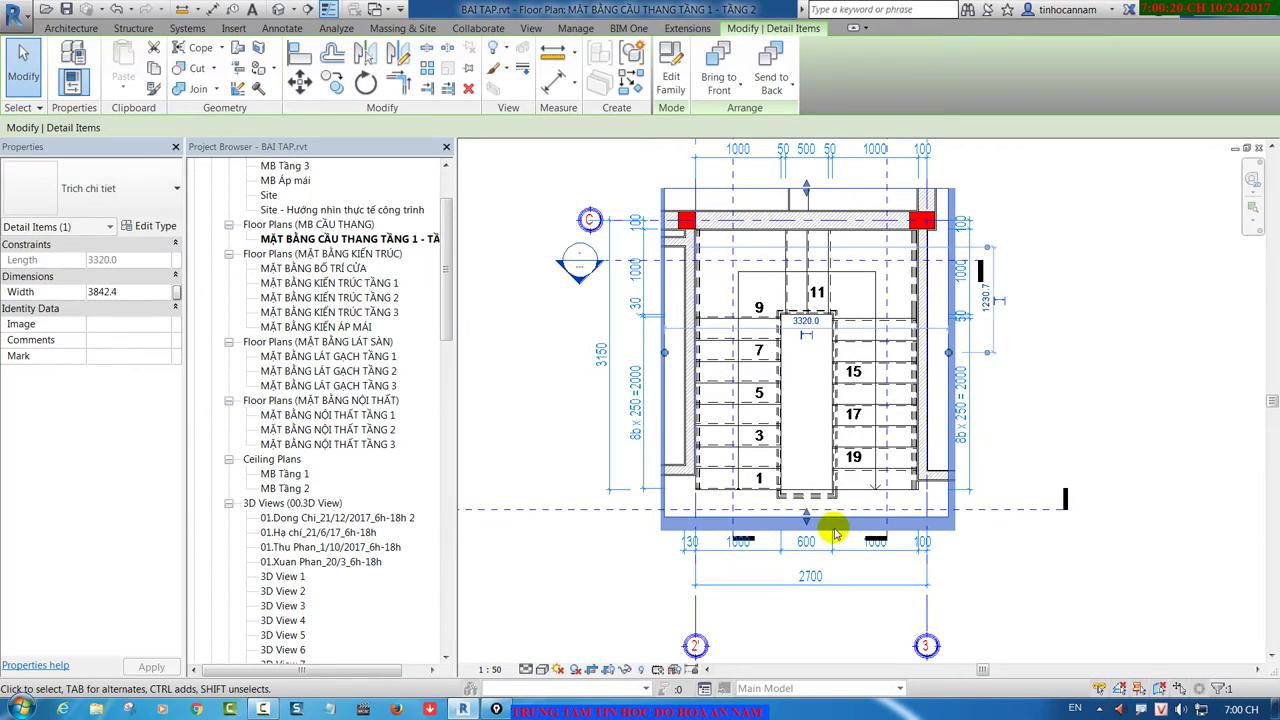
pyautogui.moveTo(806, 186); pyautogui.dragTo(807, 193)
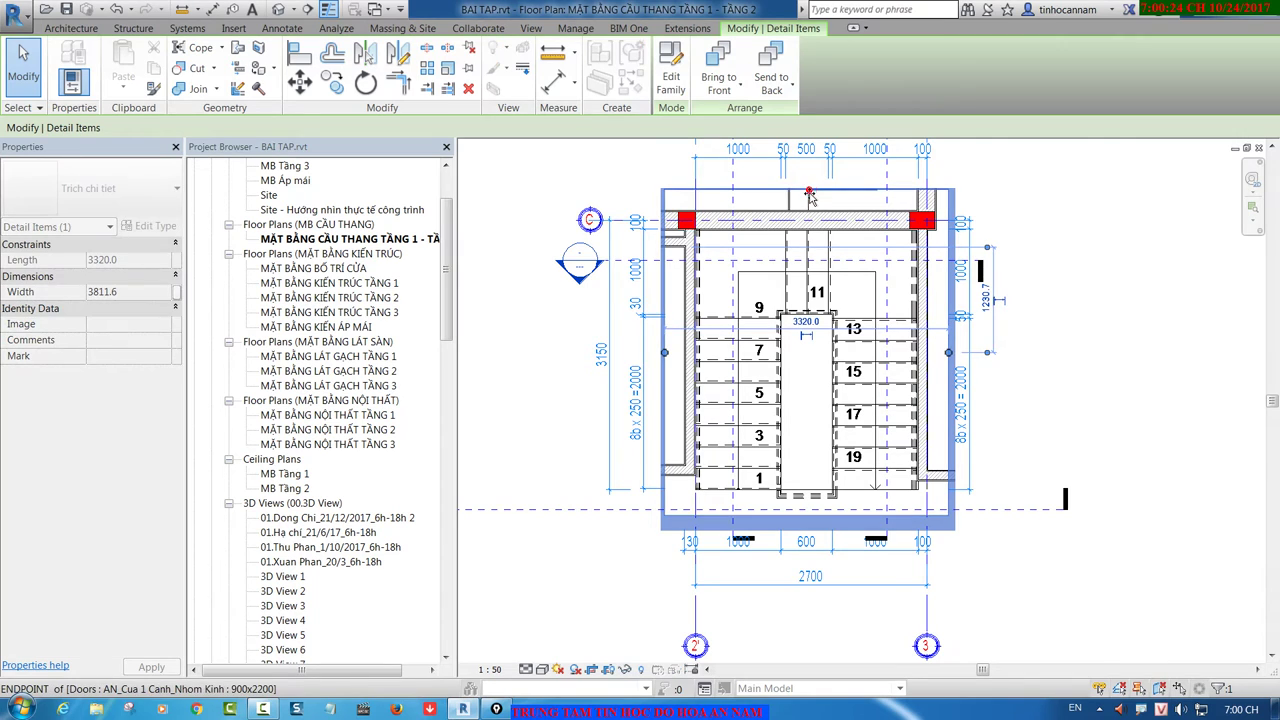
pyautogui.moveTo(809, 194); pyautogui.dragTo(812, 200)
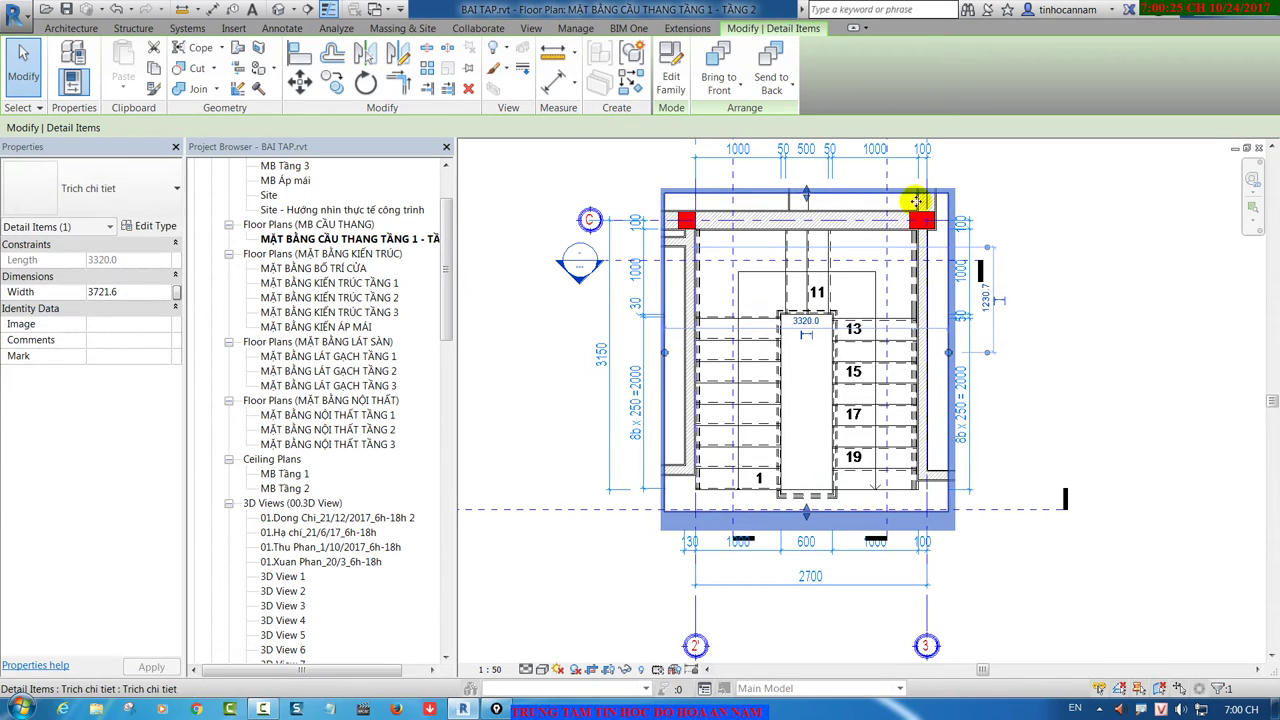
pyautogui.click(1088, 232)
# Step: Open the Trich chi tiet family of the detail outline for editing
pyautogui.scroll(1, 600, 255)
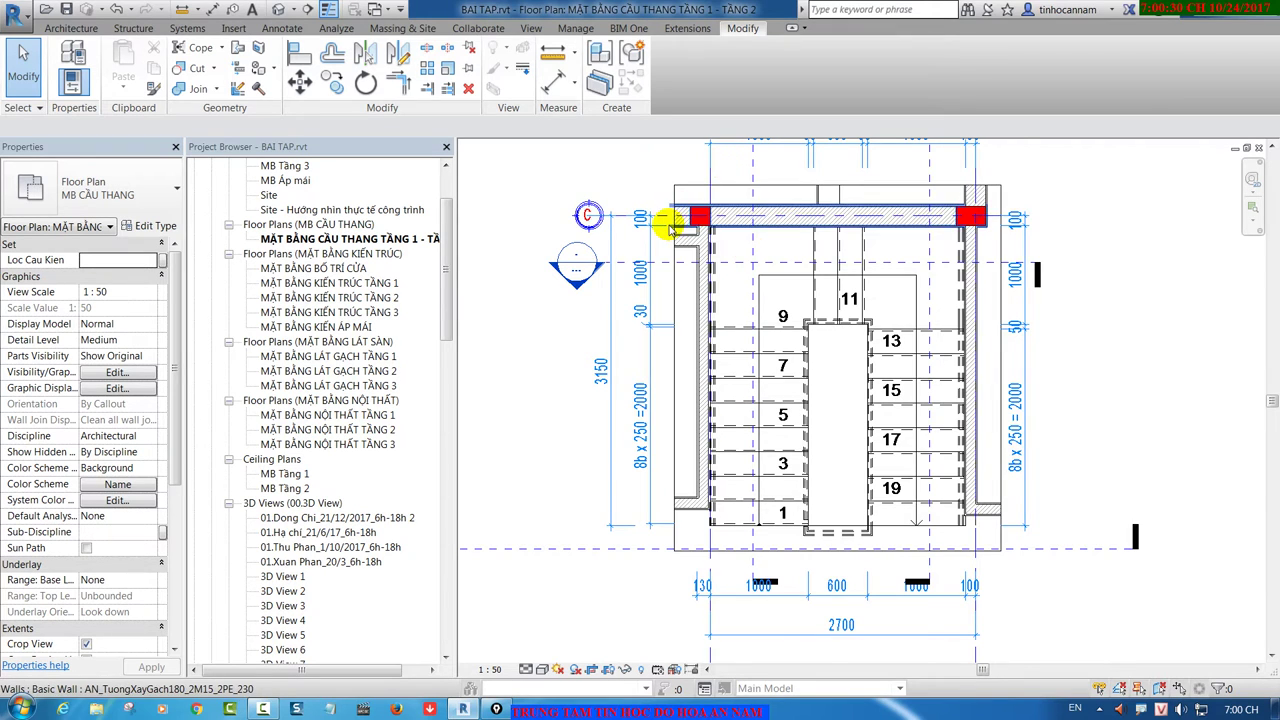
pyautogui.scroll(1, 665, 210)
pyautogui.click(699, 178)
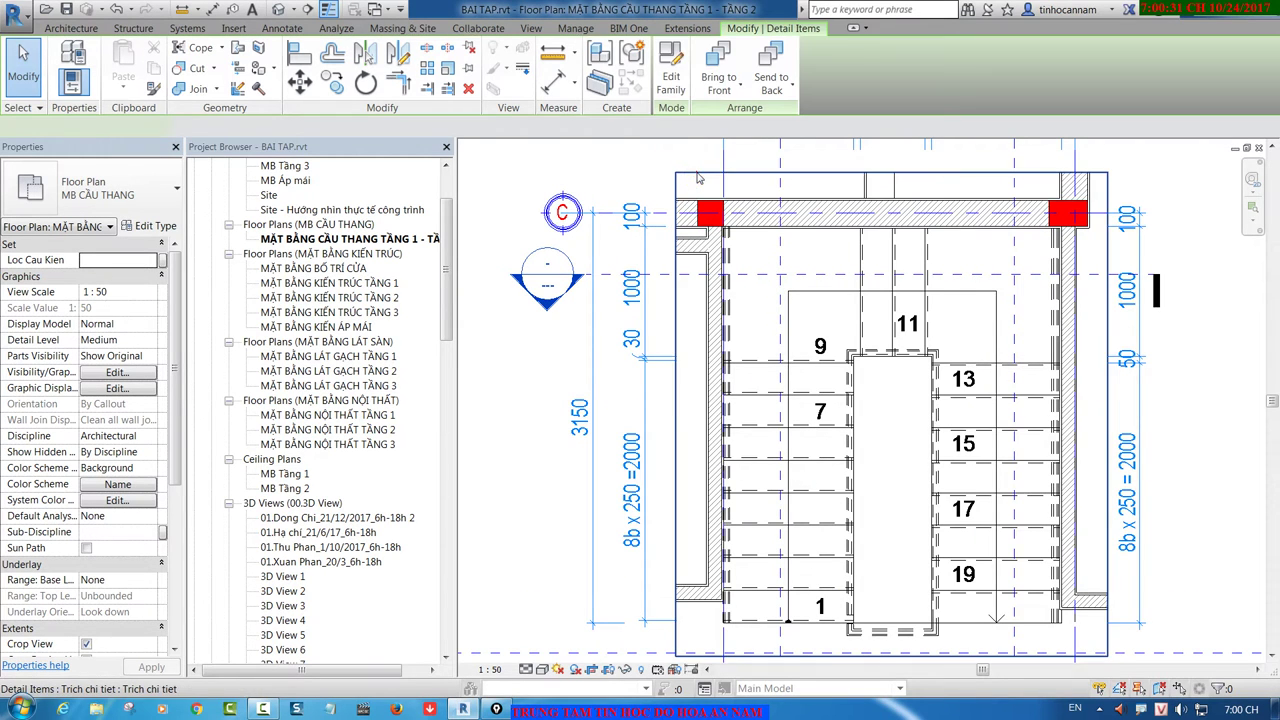
pyautogui.click(676, 88)
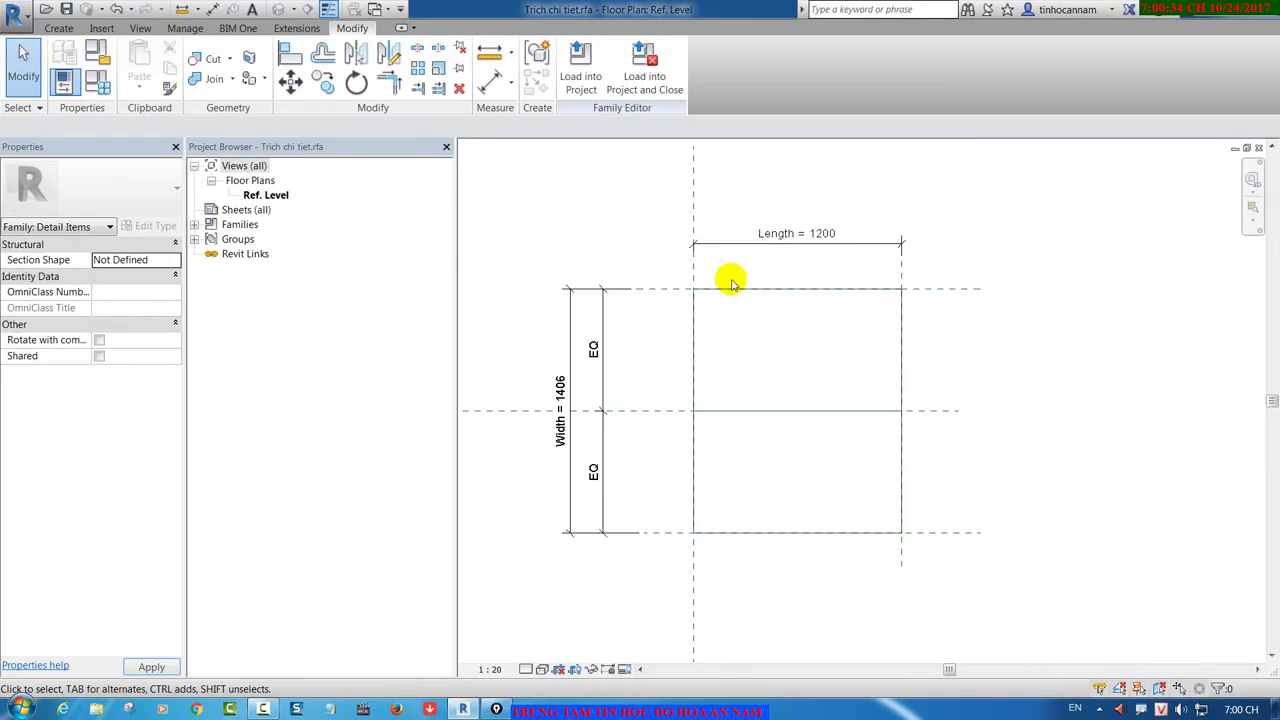
pyautogui.scroll(2, 715, 288)
# Step: Edit the masking region boundary and fillet its top-left corner with a 1000 radius arc
pyautogui.click(700, 290)
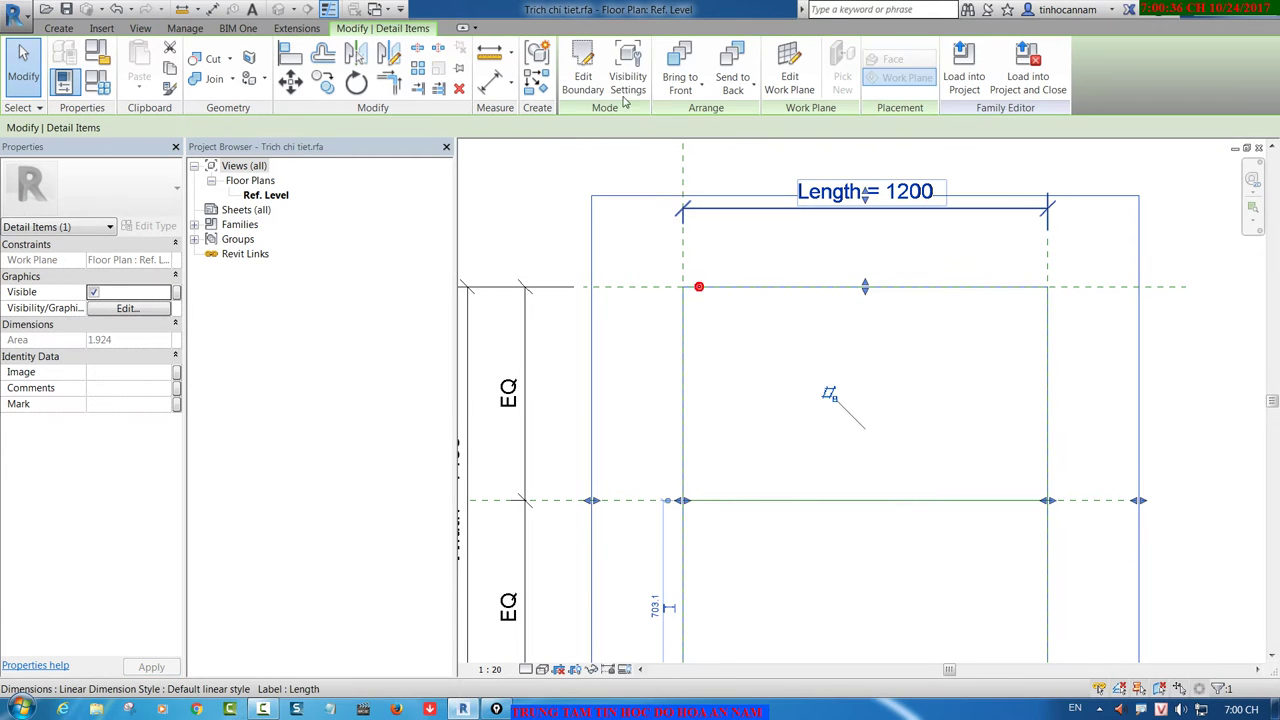
pyautogui.click(584, 62)
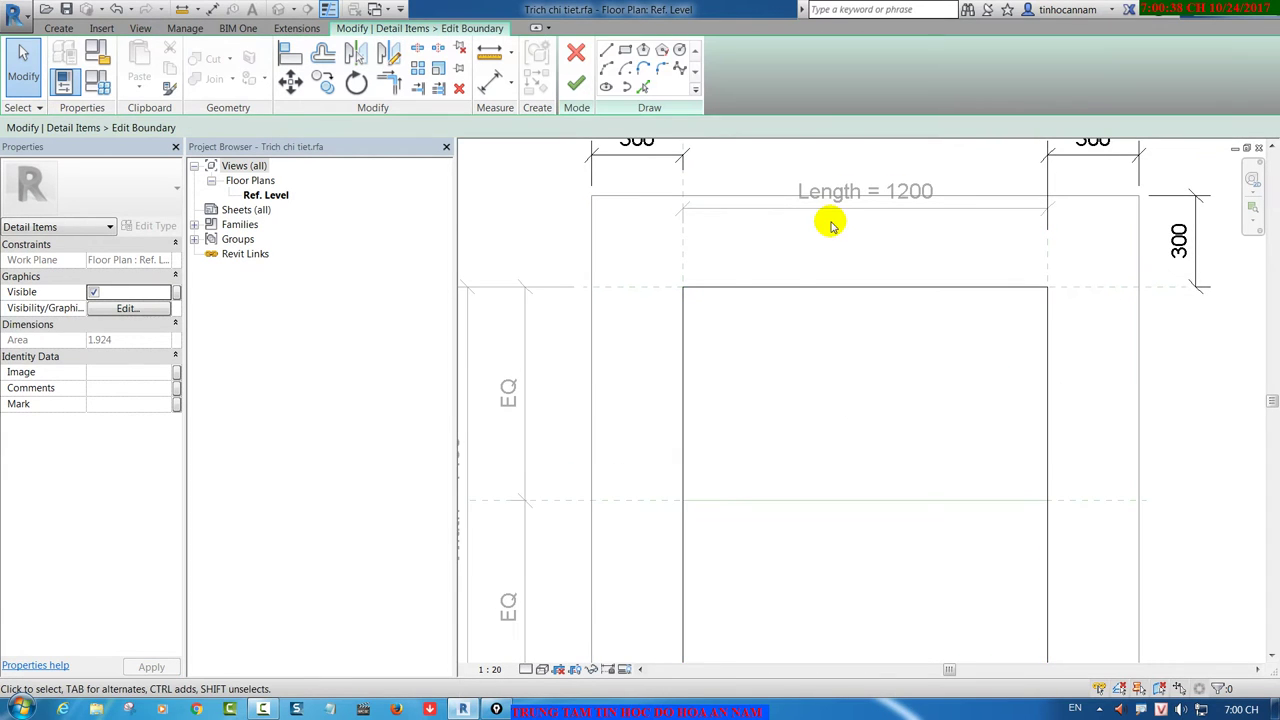
pyautogui.scroll(2, 663, 306)
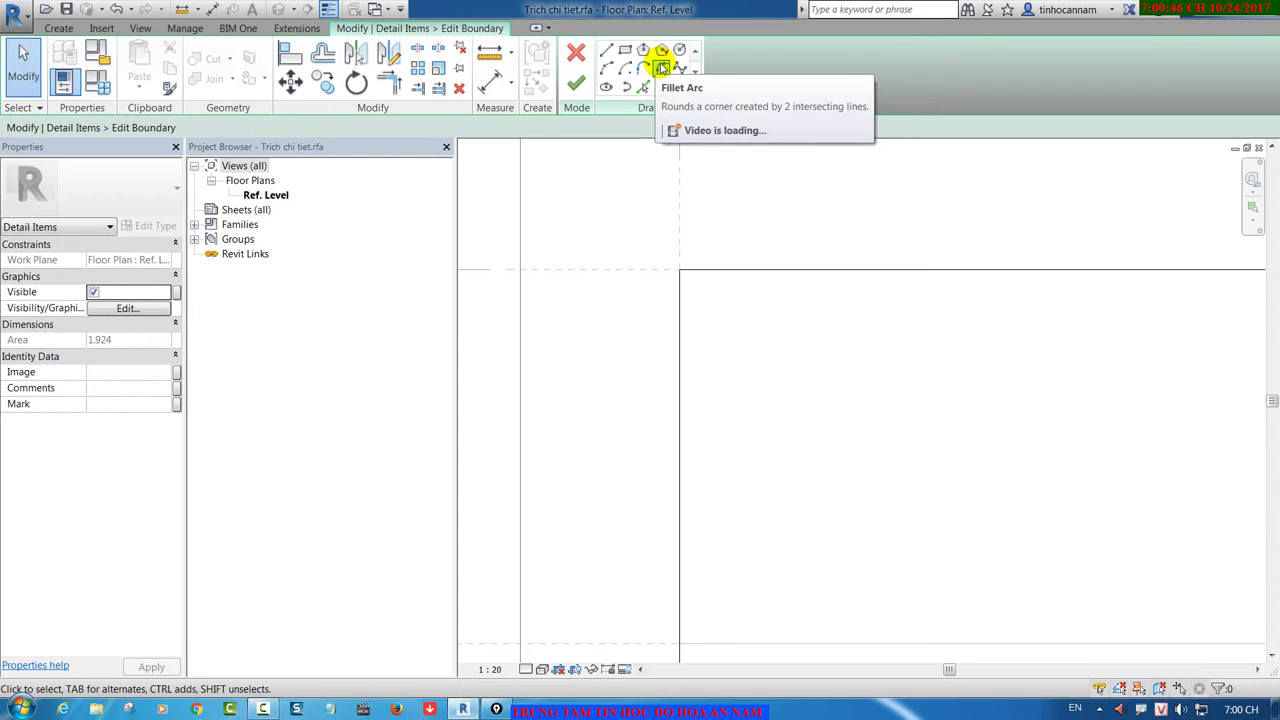
pyautogui.click(661, 68)
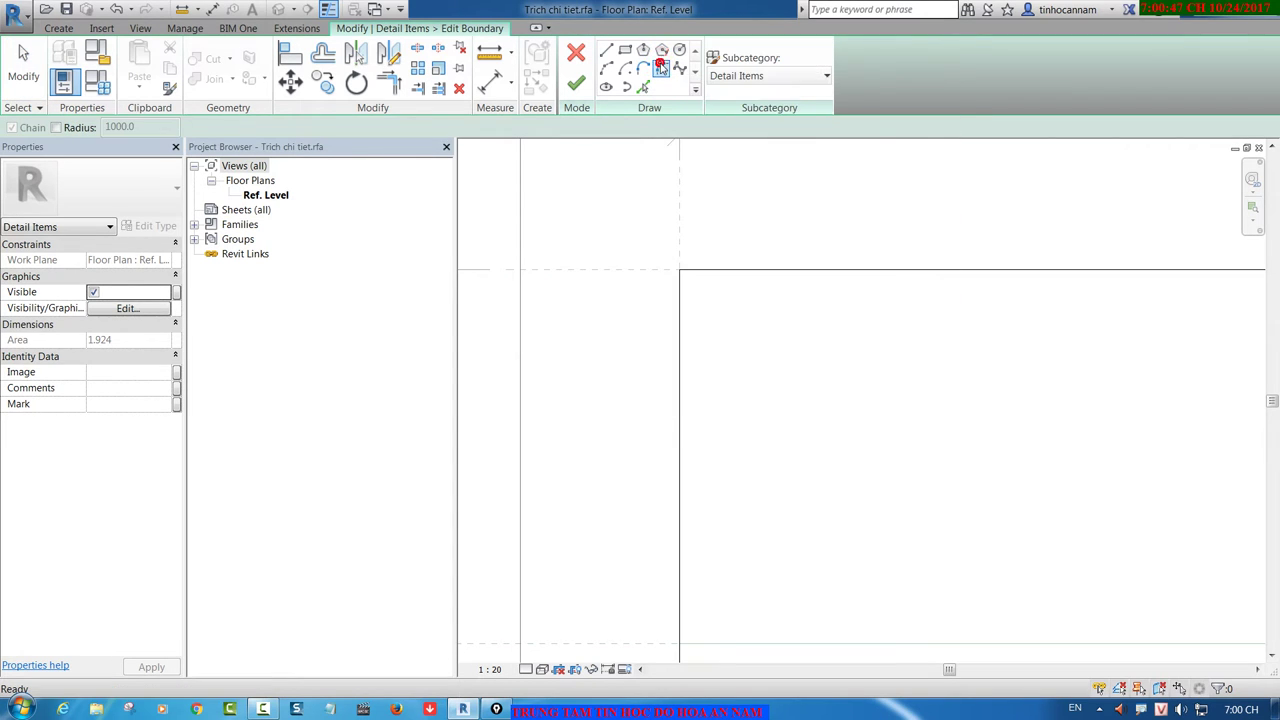
pyautogui.click(680, 297)
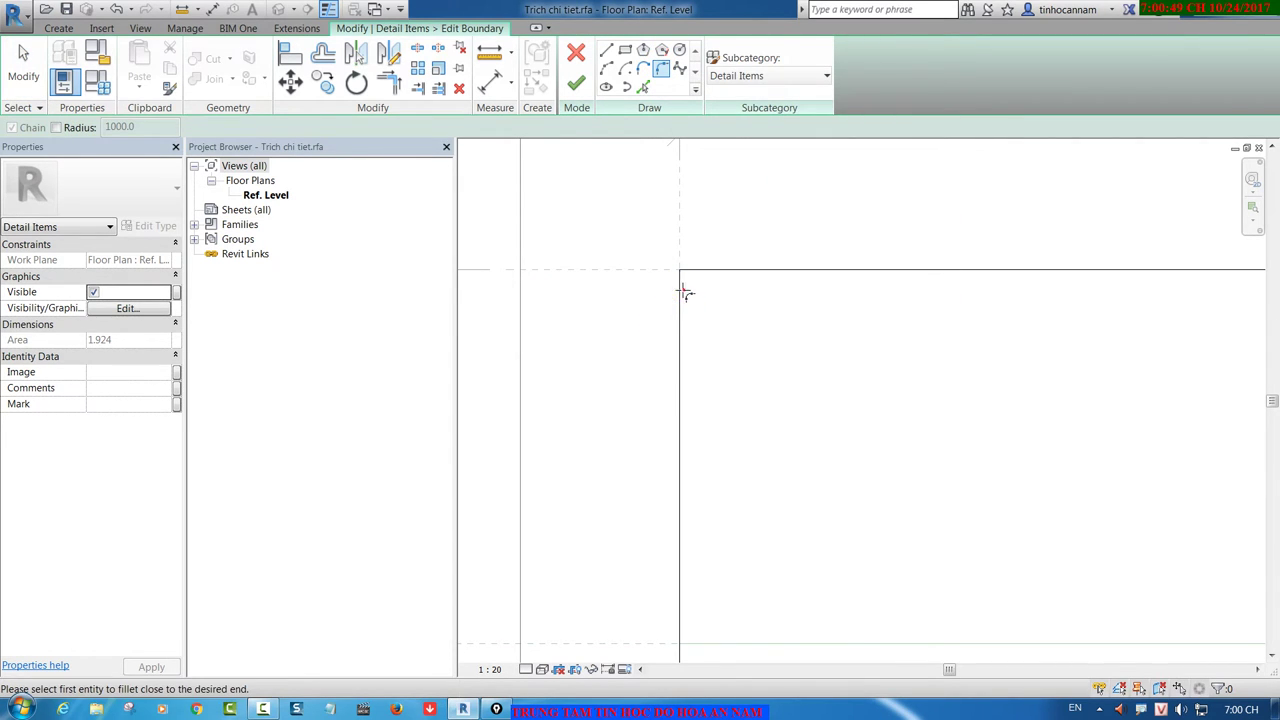
pyautogui.click(771, 271)
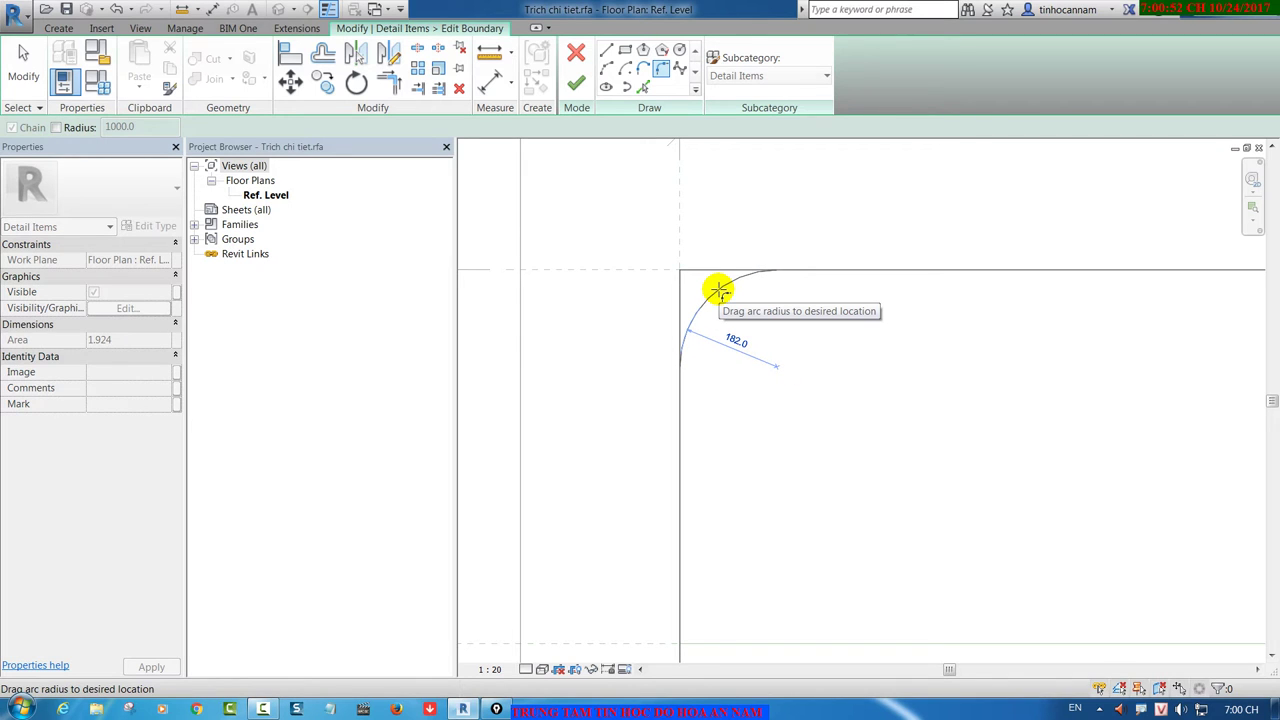
pyautogui.click(58, 128)
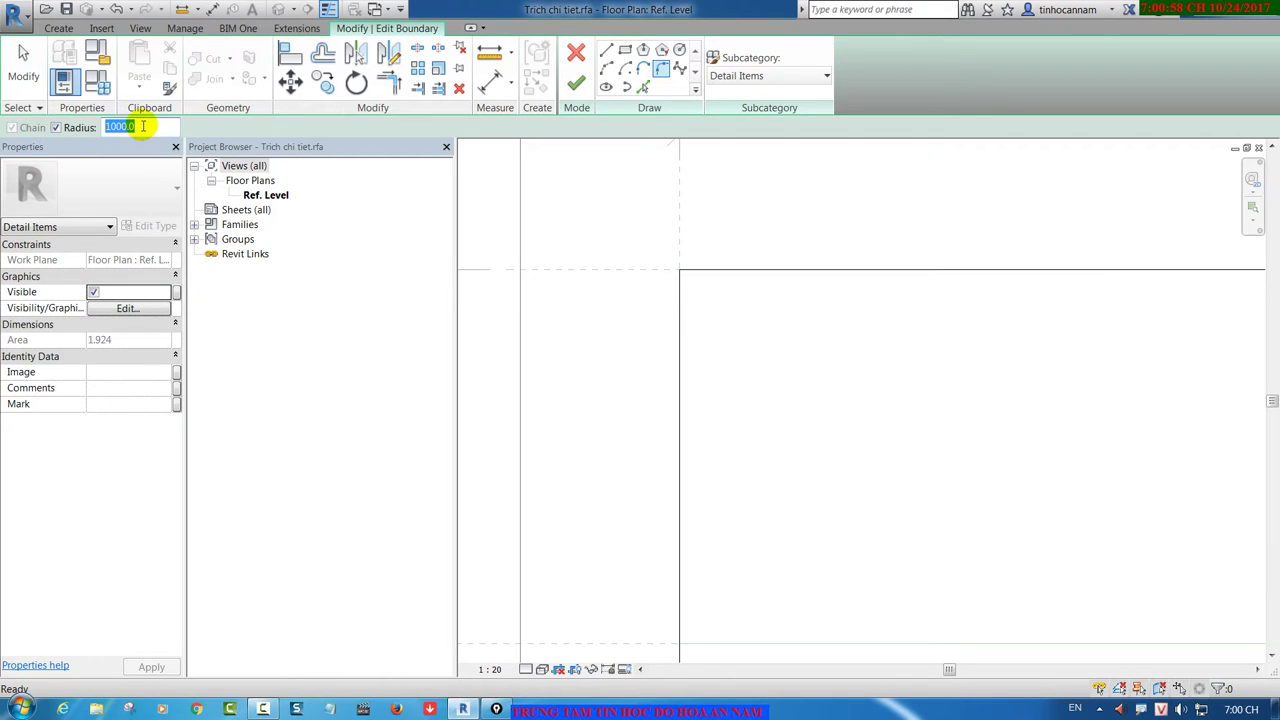
pyautogui.click(681, 298)
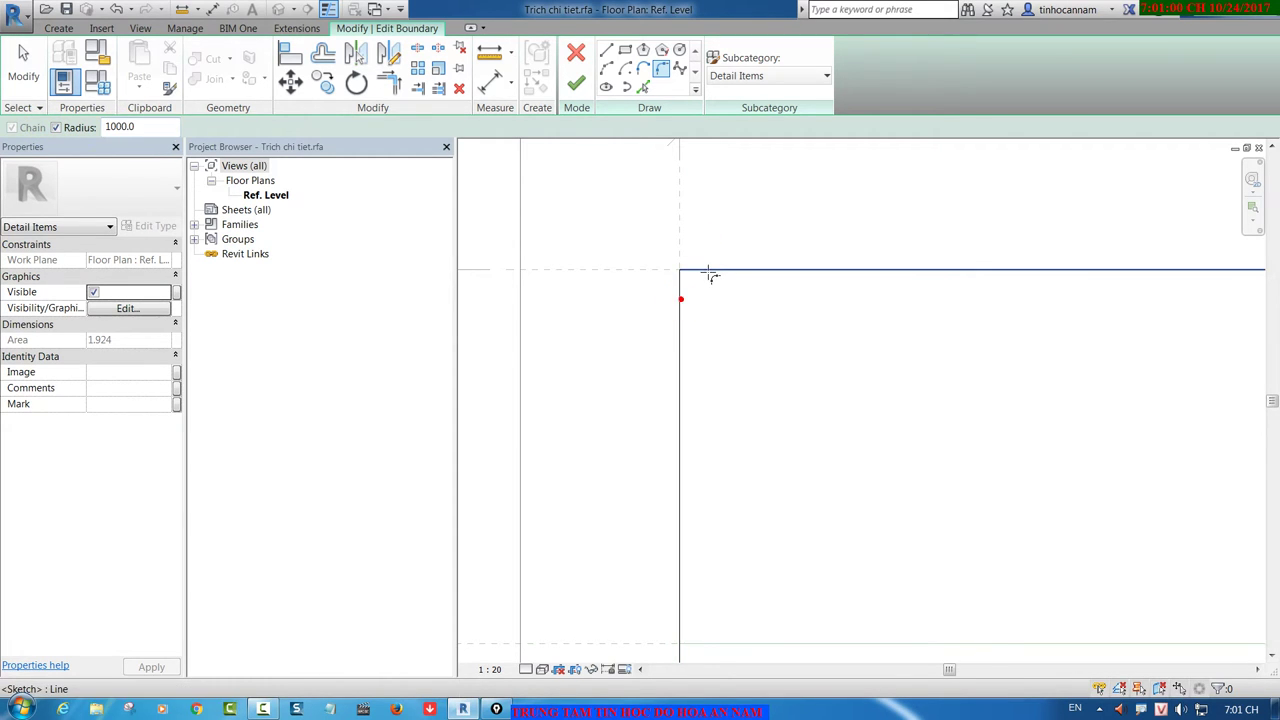
pyautogui.click(710, 271)
pyautogui.scroll(-2, 668, 243)
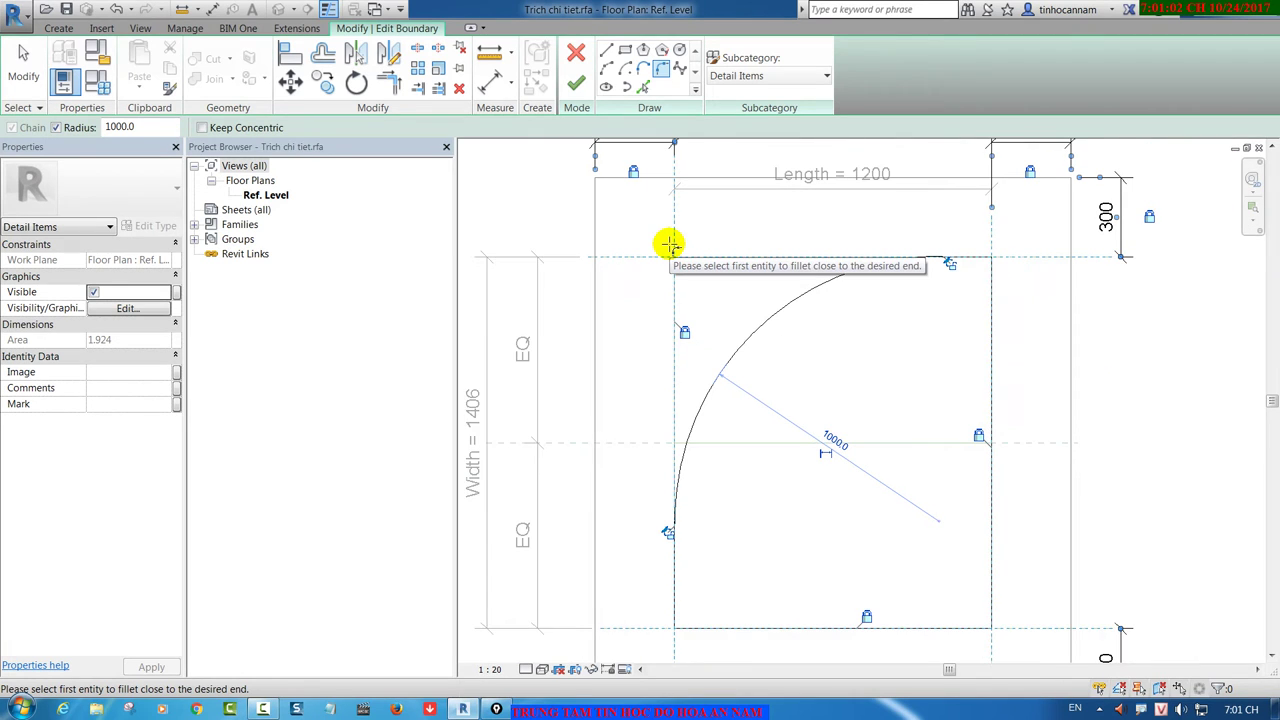
# Step: Undo the 1000 fillet and round all four boundary corners with 100 radius arcs
pyautogui.hotkey('ctrl', 'z')
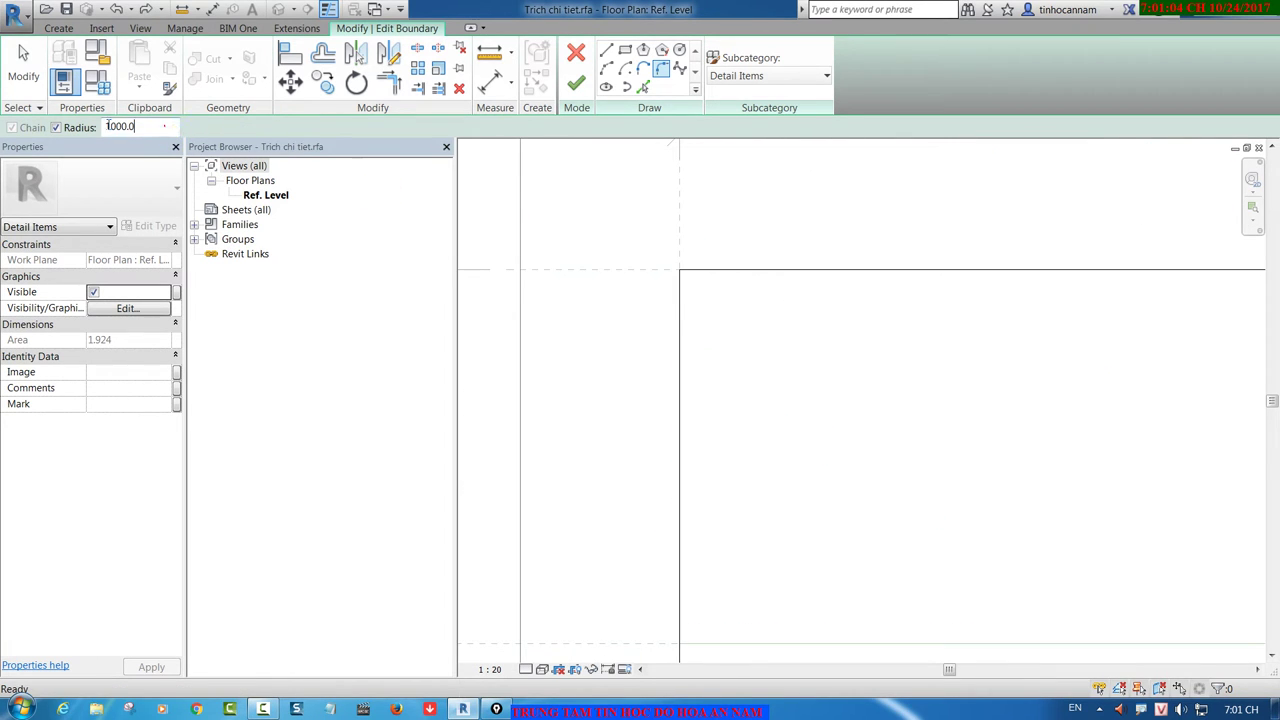
pyautogui.click(679, 316)
pyautogui.click(709, 271)
pyautogui.scroll(-2, 1057, 243)
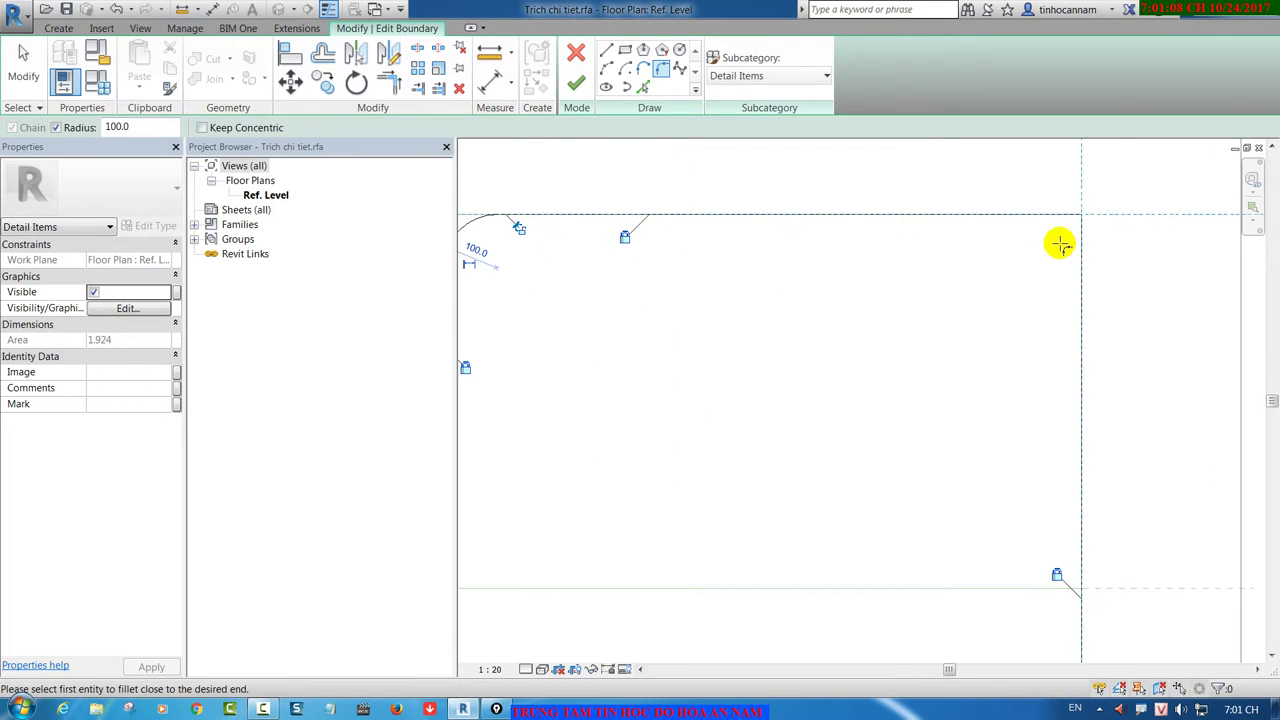
pyautogui.click(1065, 215)
pyautogui.click(1080, 237)
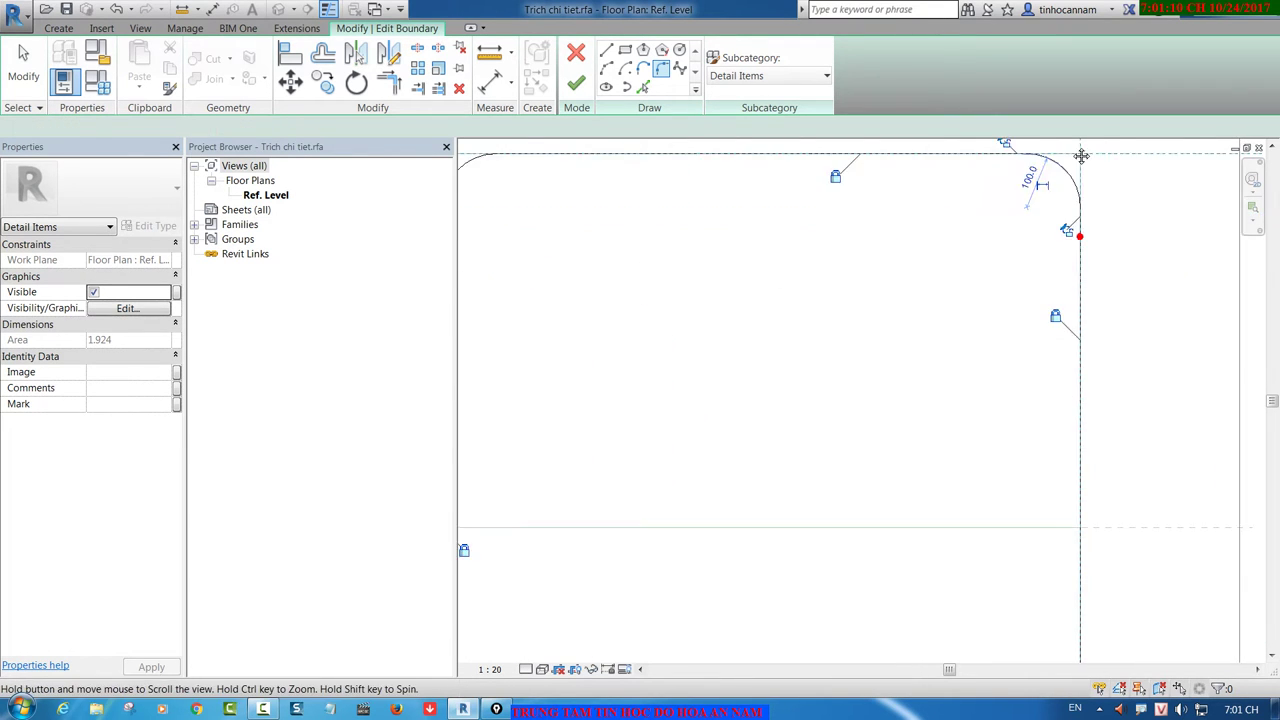
pyautogui.moveTo(1080, 228); pyautogui.dragTo(1084, 40, button='middle')
pyautogui.click(1106, 497)
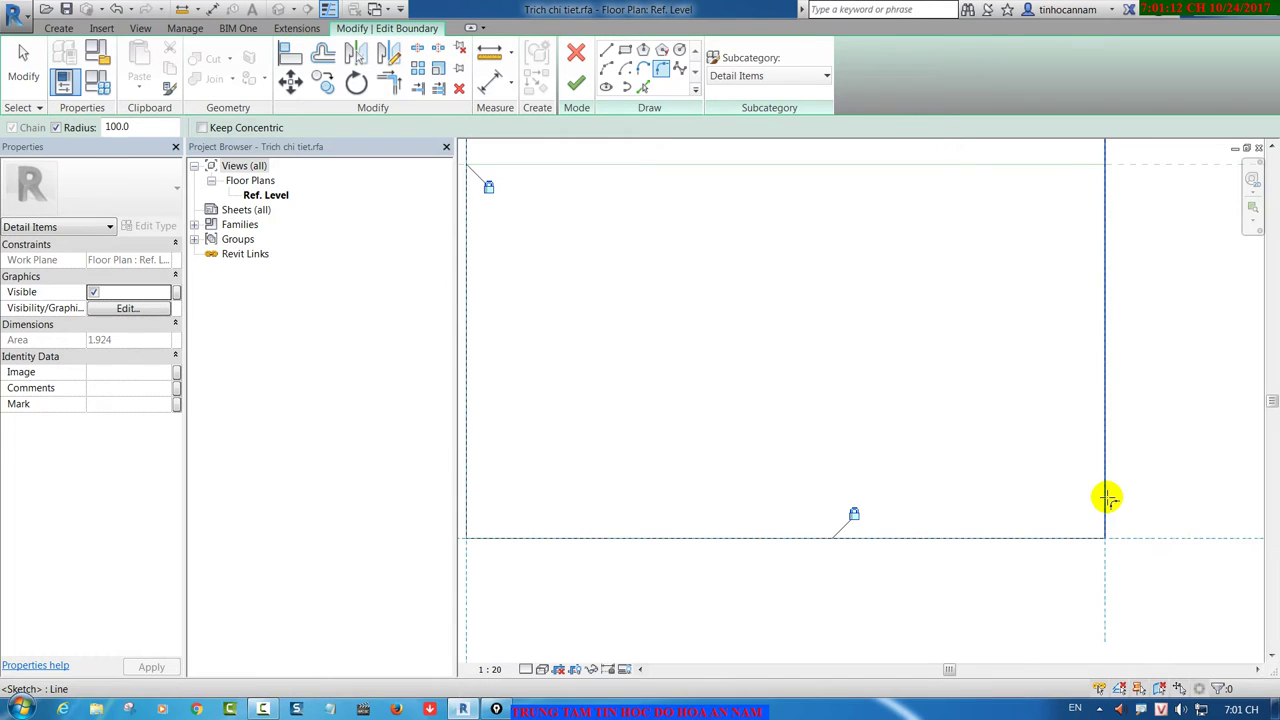
pyautogui.click(1088, 537)
pyautogui.moveTo(950, 519); pyautogui.dragTo(1094, 533, button='middle')
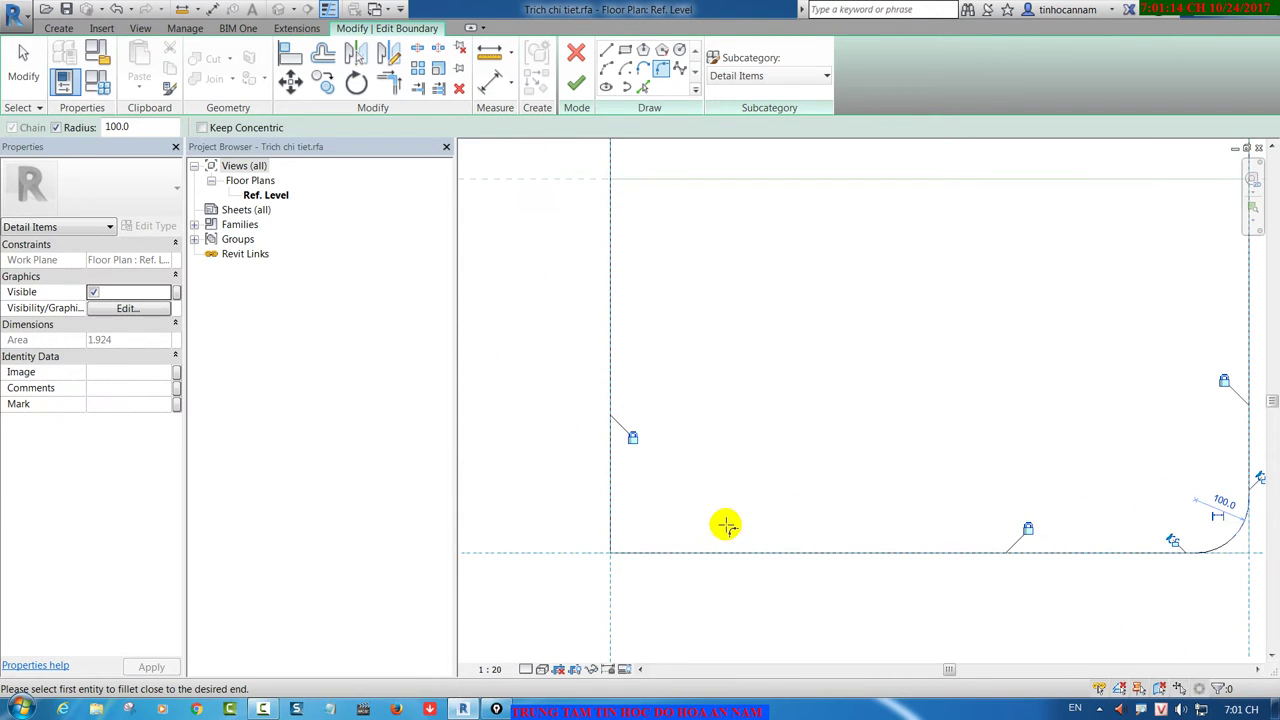
pyautogui.click(612, 512)
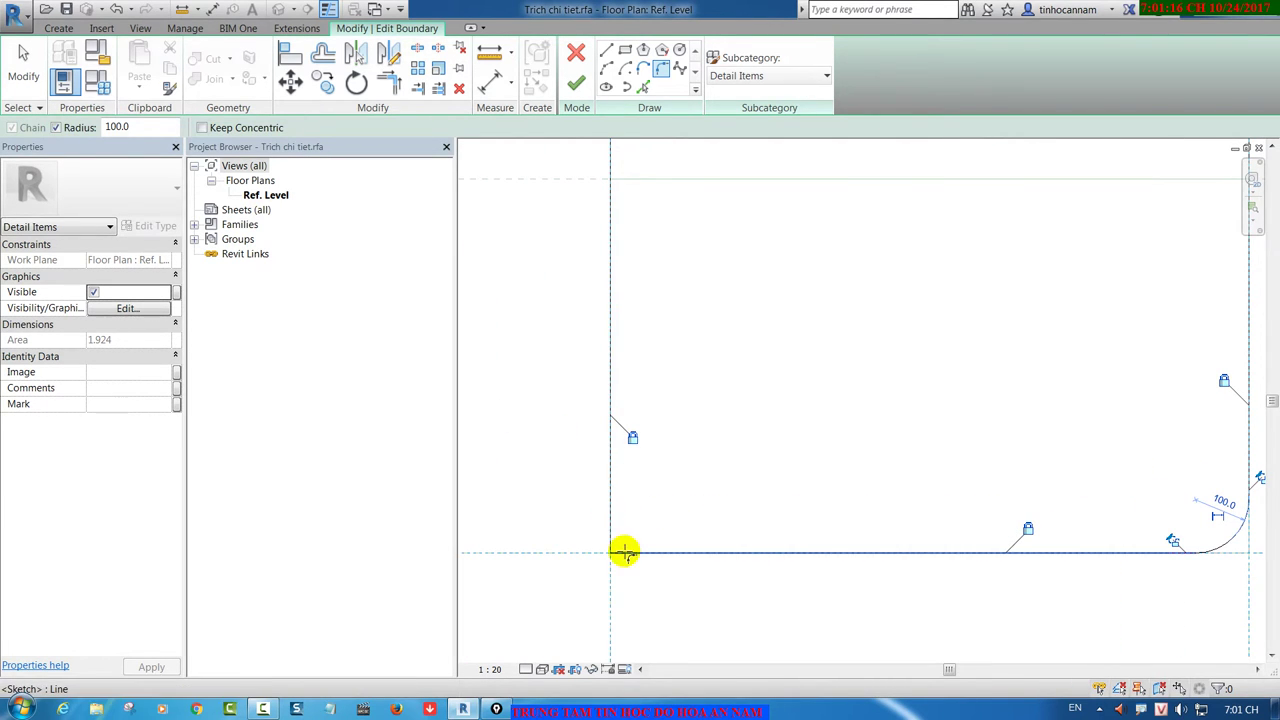
pyautogui.click(620, 551)
pyautogui.scroll(-2, 623, 543)
pyautogui.moveTo(623, 543); pyautogui.dragTo(651, 494, button='middle')
pyautogui.scroll(-2, 651, 494)
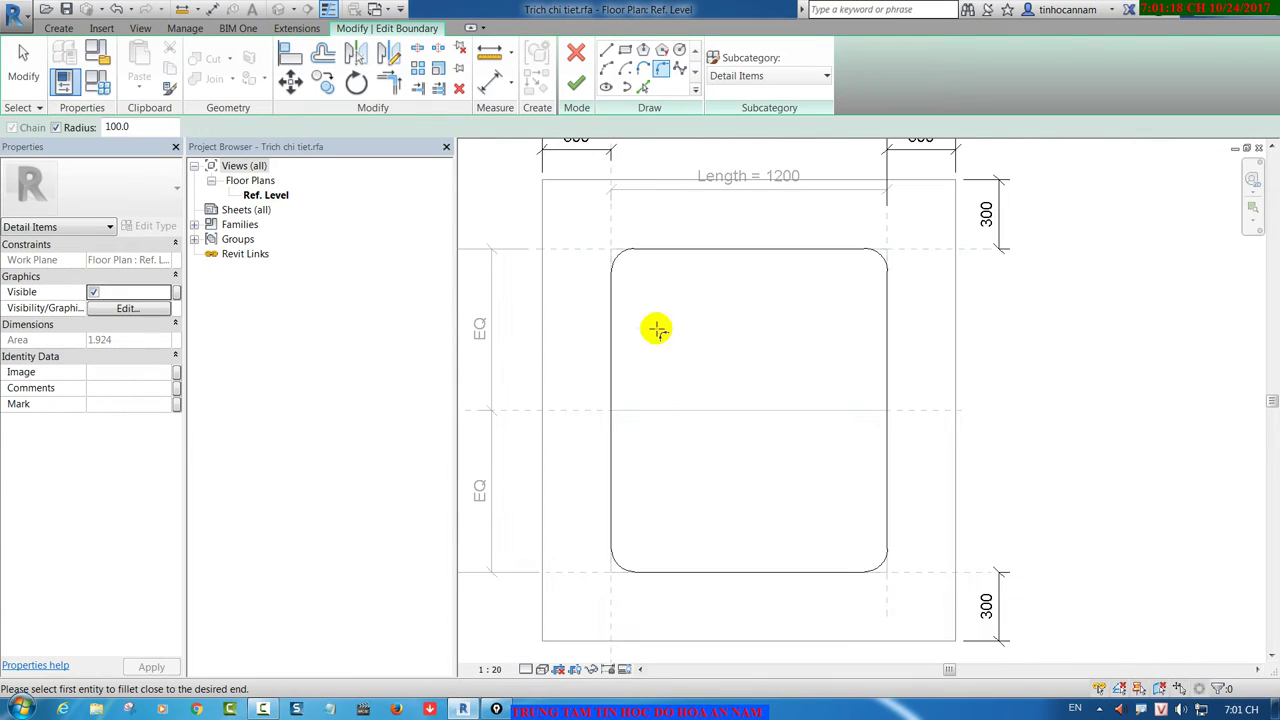
pyautogui.press('Escape')
# Step: Make the top-left and top-right arcs' 100 radius dimensions permanent
pyautogui.click(614, 256)
pyautogui.scroll(3, 615, 250)
pyautogui.scroll(2, 630, 277)
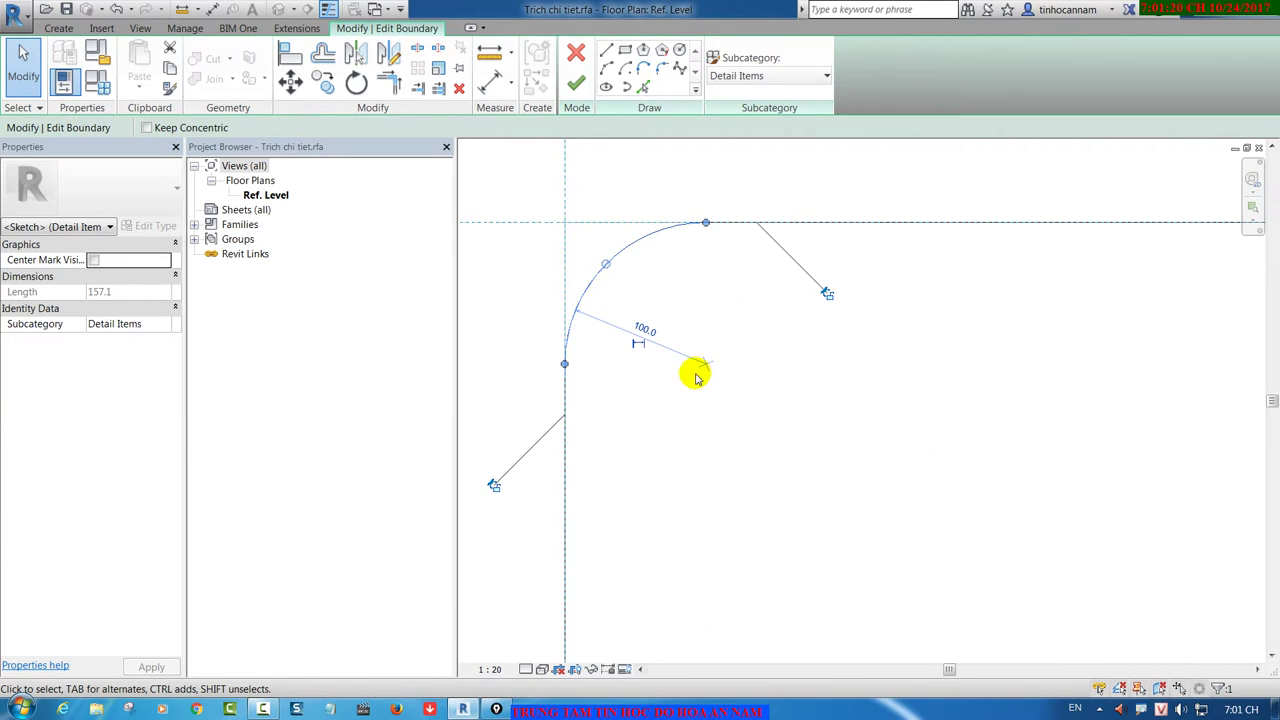
pyautogui.click(640, 346)
pyautogui.scroll(3, 714, 434)
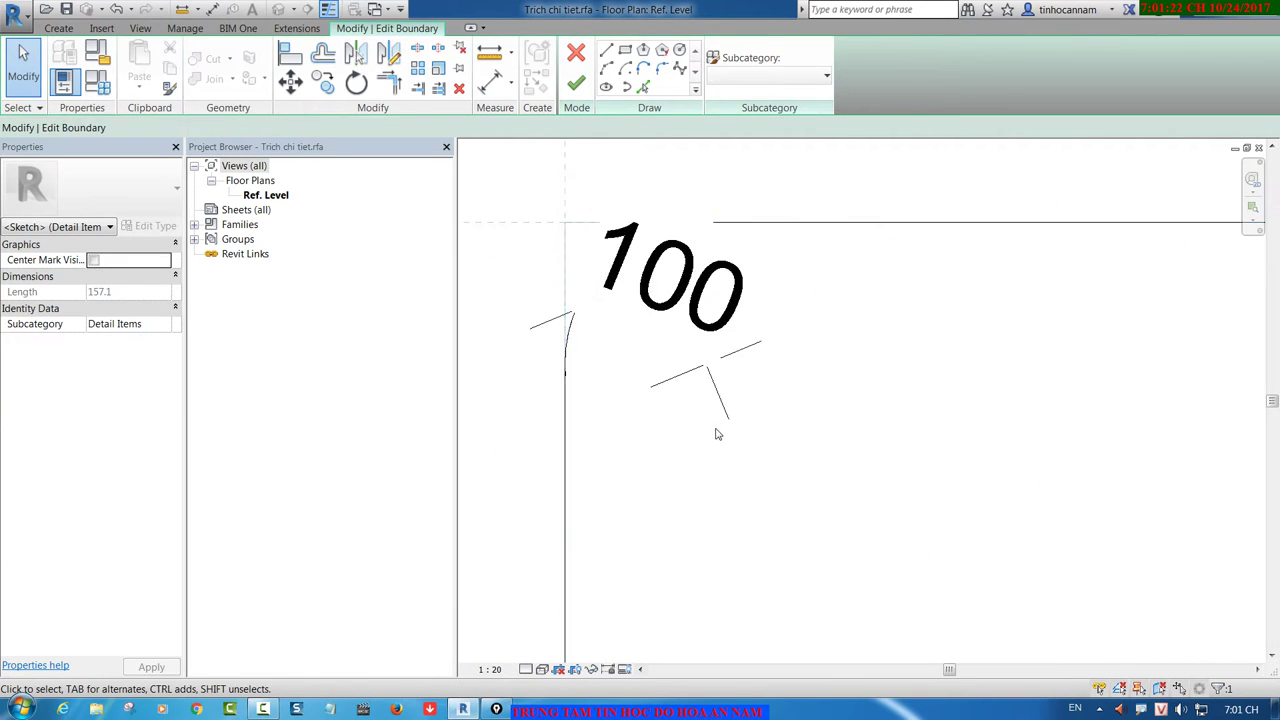
pyautogui.press('Escape')
pyautogui.scroll(-1, 683, 313)
pyautogui.scroll(-1, 814, 297)
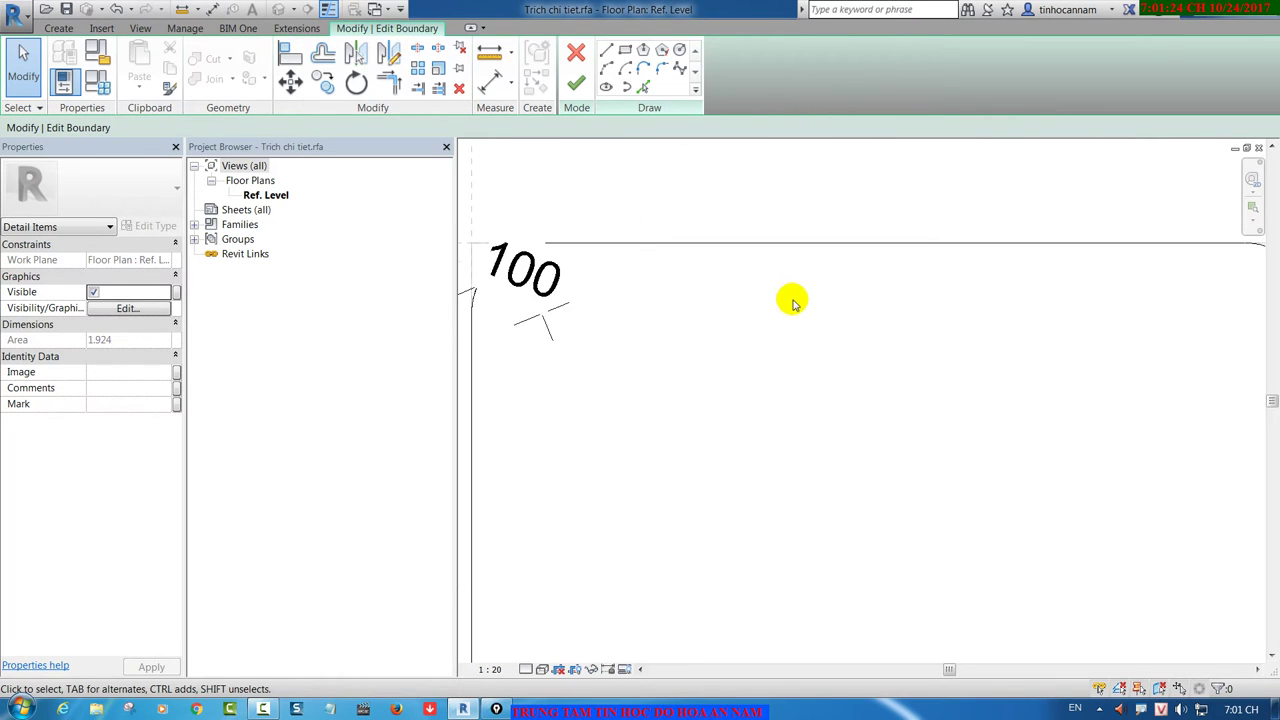
pyautogui.scroll(-1, 1110, 284)
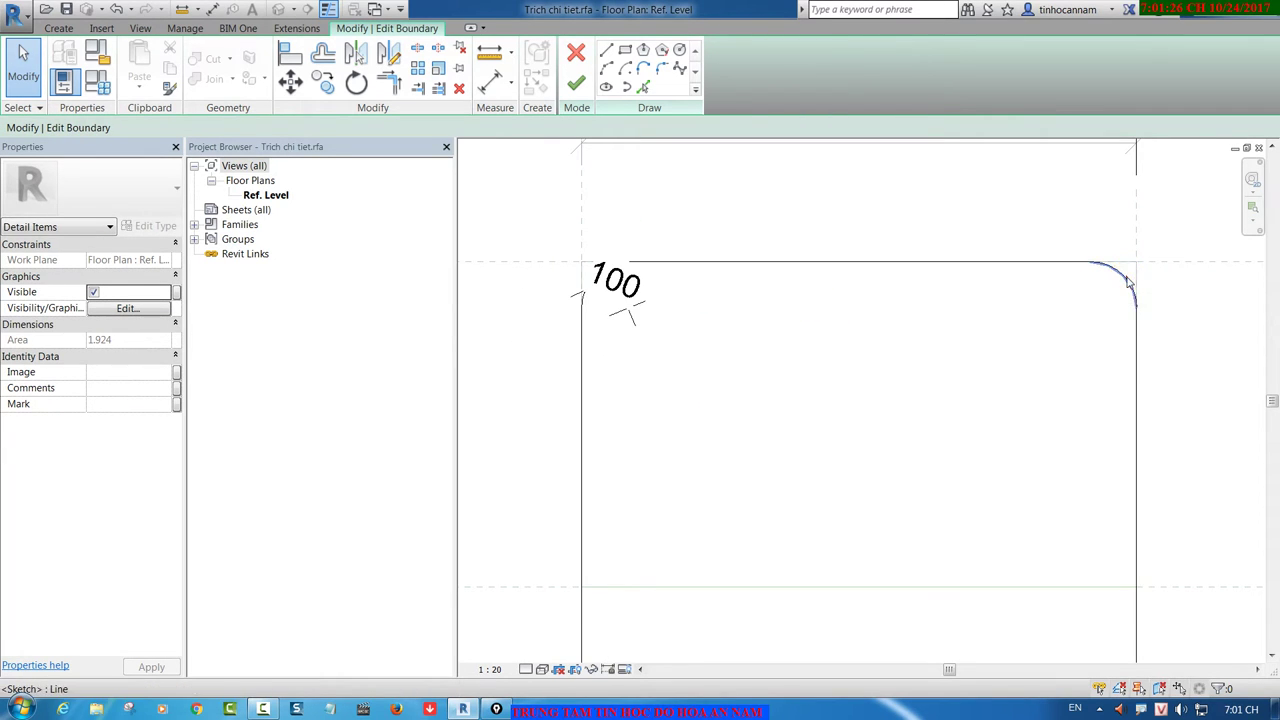
pyautogui.click(1124, 277)
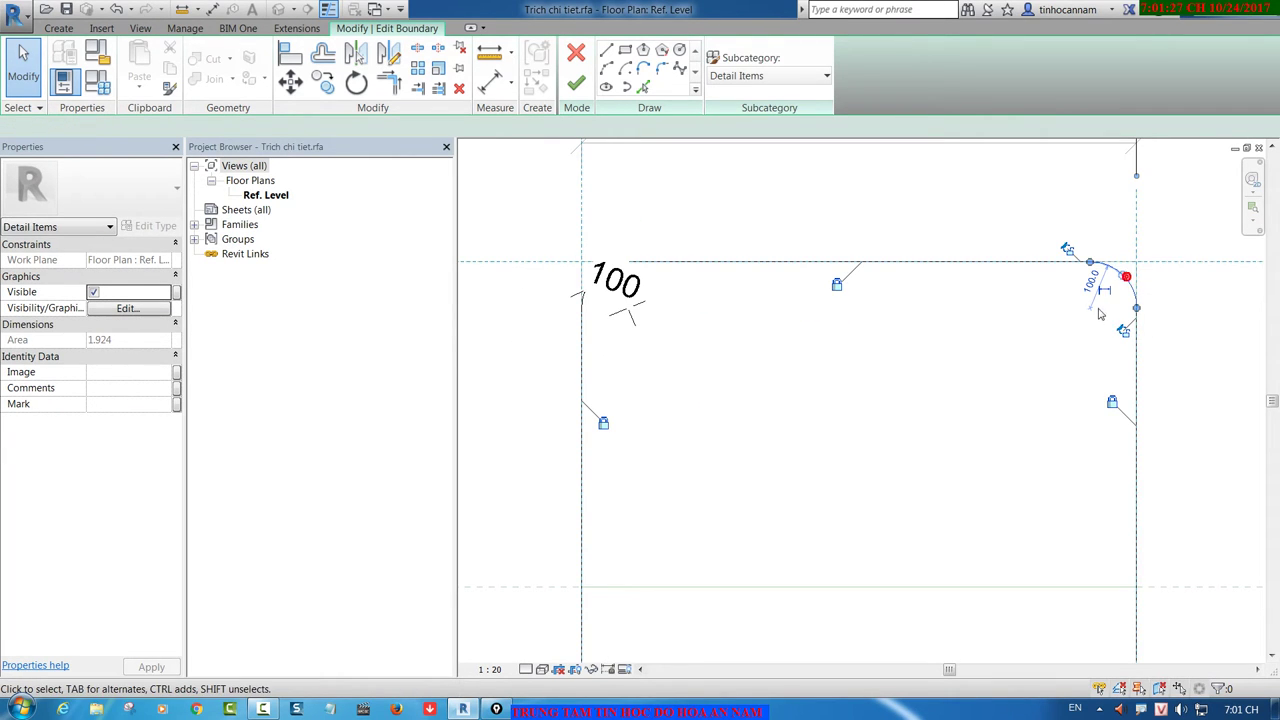
pyautogui.click(1025, 334)
# Step: Make the bottom-left and bottom-right arcs' 100 radius dimensions permanent
pyautogui.moveTo(1014, 420); pyautogui.dragTo(986, 366, button='middle')
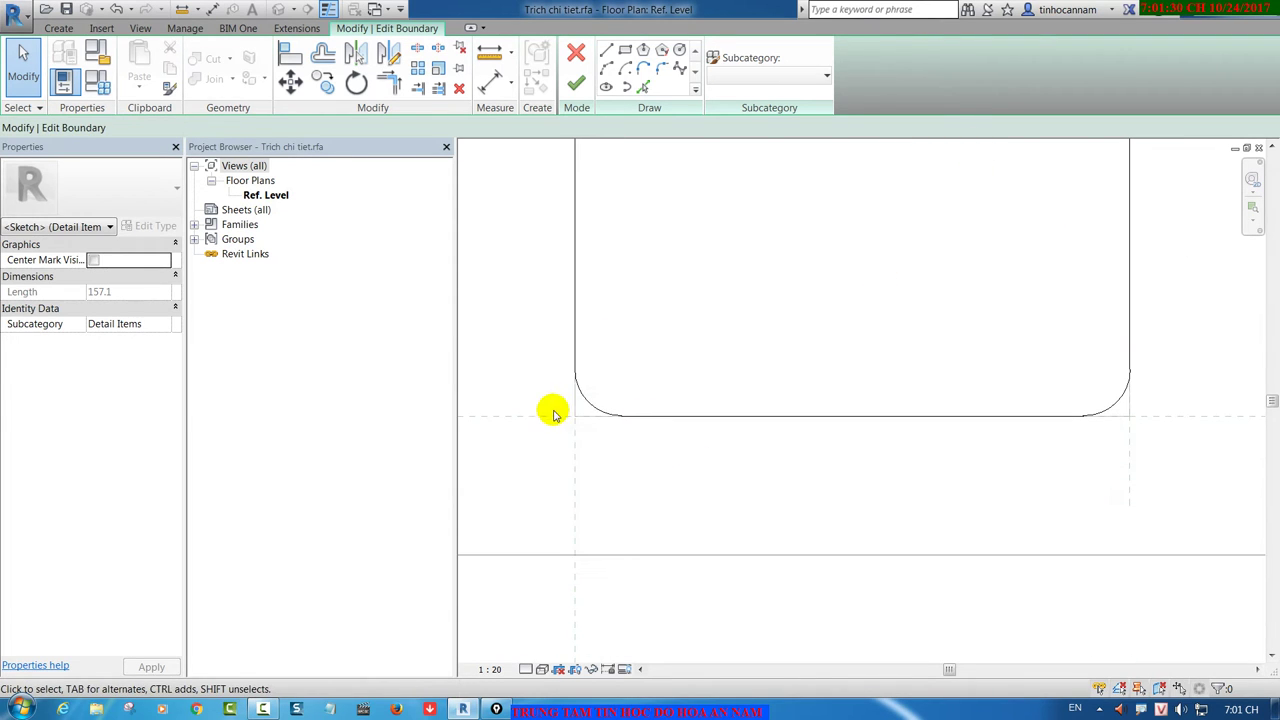
pyautogui.click(590, 406)
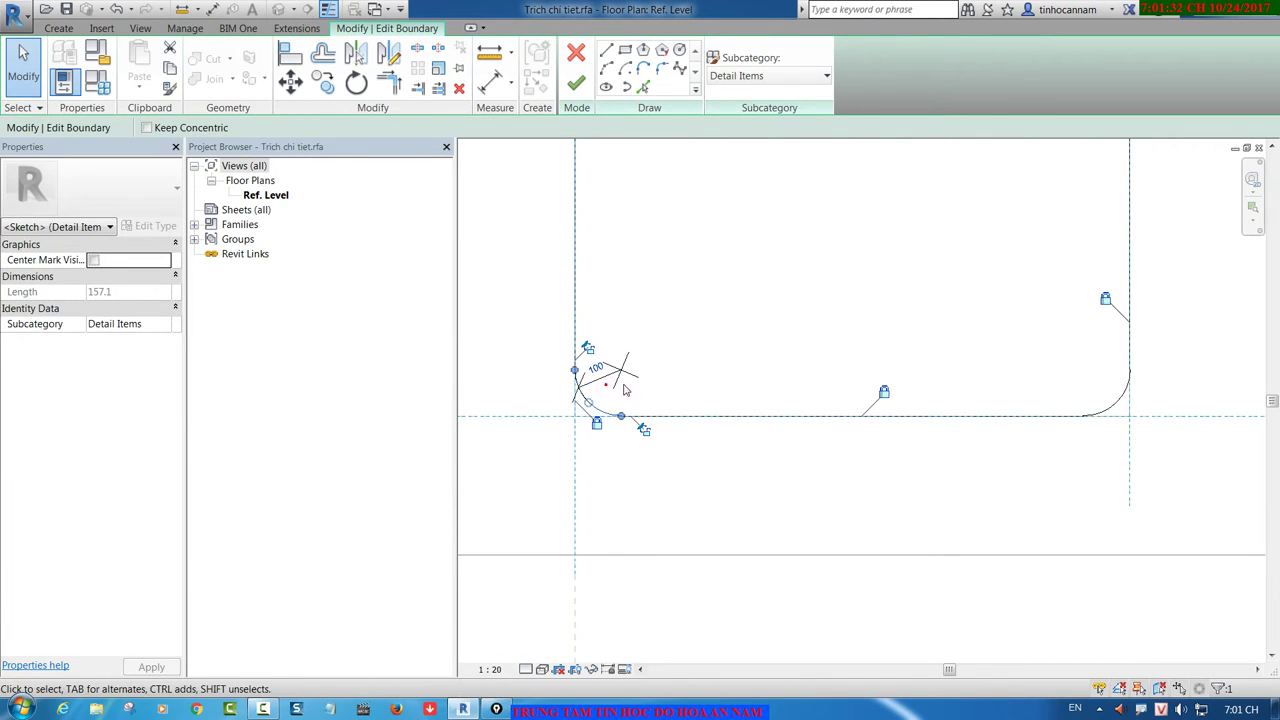
pyautogui.click(745, 367)
pyautogui.moveTo(849, 397); pyautogui.dragTo(835, 463, button='middle')
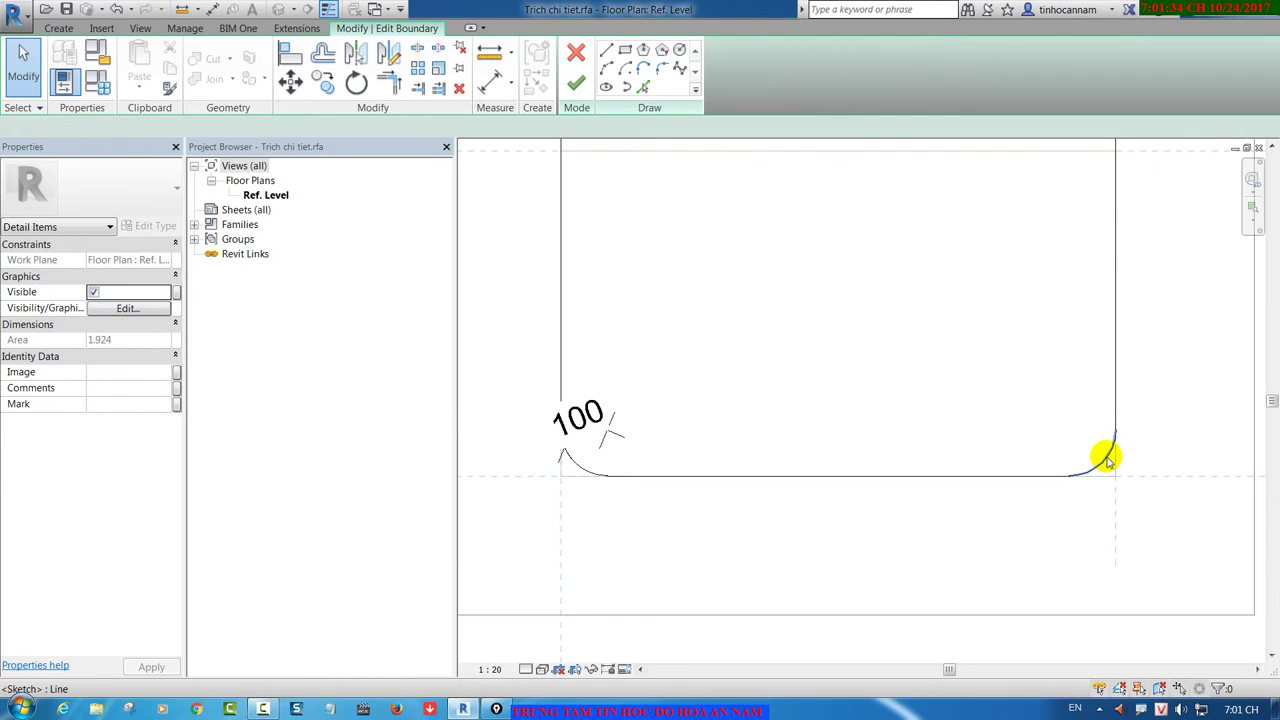
pyautogui.click(1107, 461)
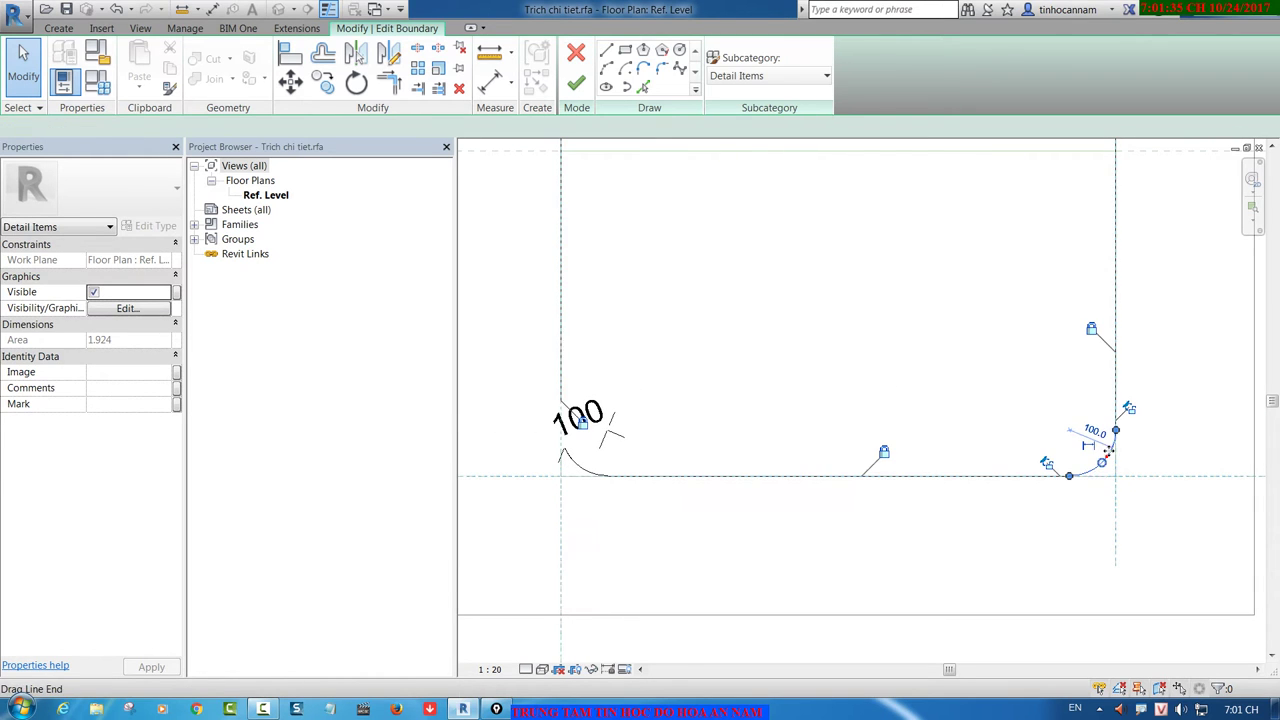
pyautogui.click(1014, 418)
pyautogui.scroll(-2, 1011, 414)
pyautogui.moveTo(920, 266); pyautogui.dragTo(916, 316, button='middle')
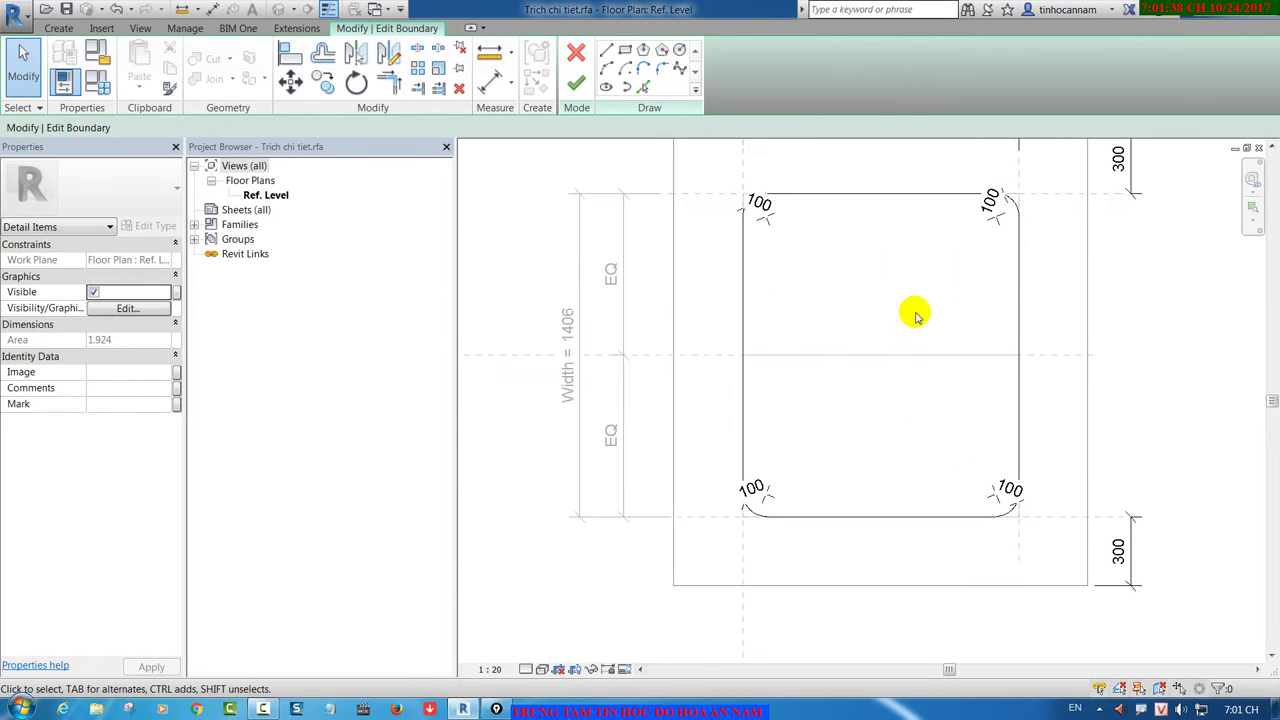
pyautogui.scroll(2, 946, 240)
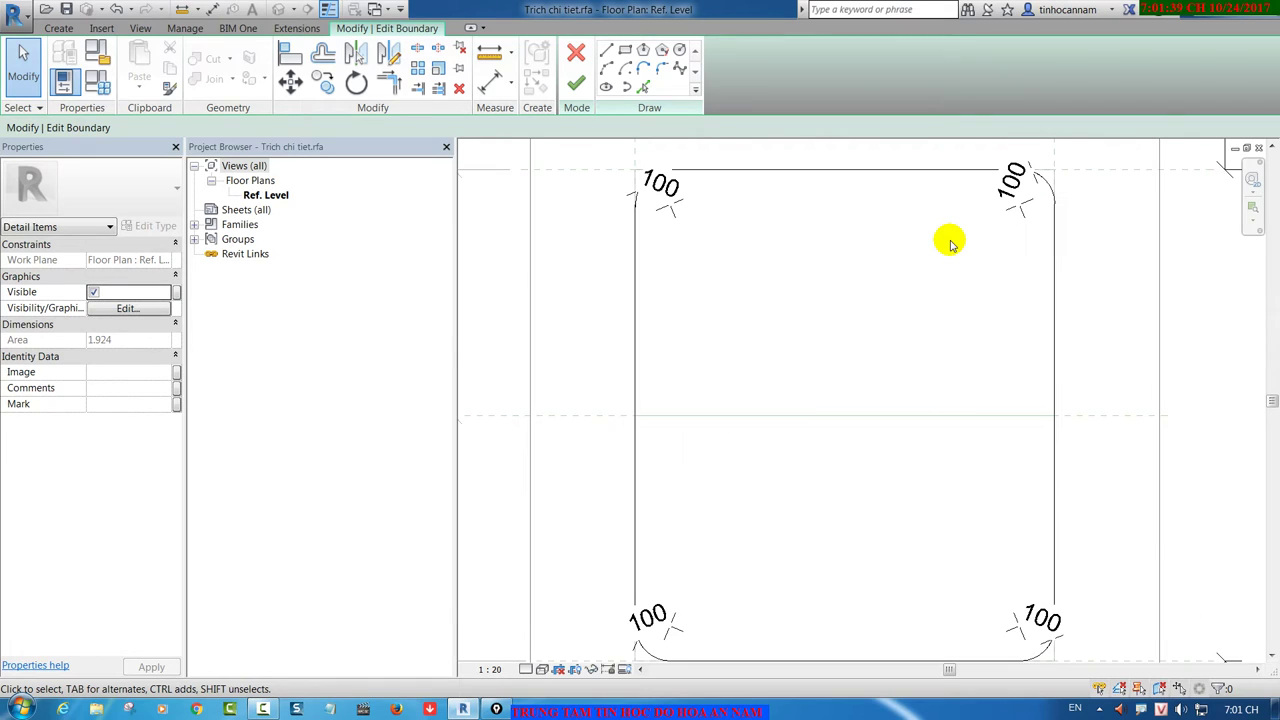
# Step: Label the four radius dimensions with a new instance parameter R and finish the sketch
pyautogui.click(683, 208)
pyautogui.keyDown('ctrl'); pyautogui.click(1020, 197); pyautogui.keyUp('ctrl')
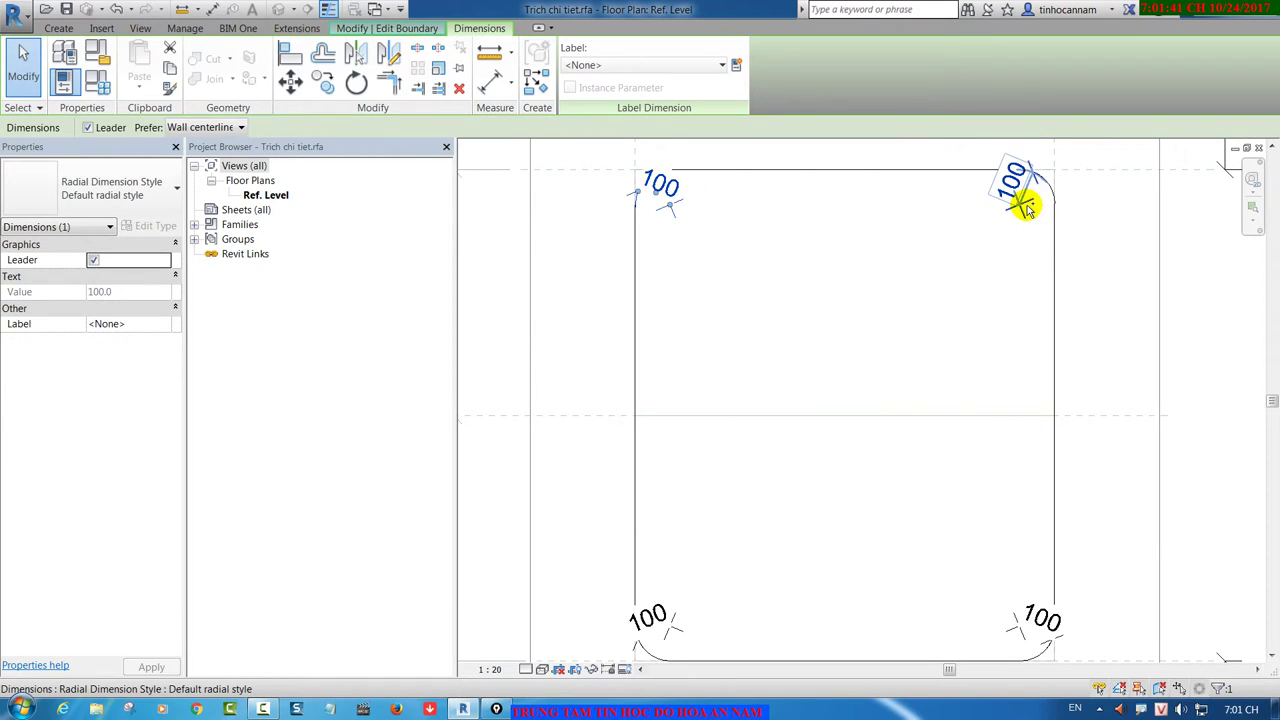
pyautogui.keyDown('ctrl'); pyautogui.click(678, 620); pyautogui.keyUp('ctrl')
pyautogui.keyDown('ctrl'); pyautogui.click(1025, 620); pyautogui.keyUp('ctrl')
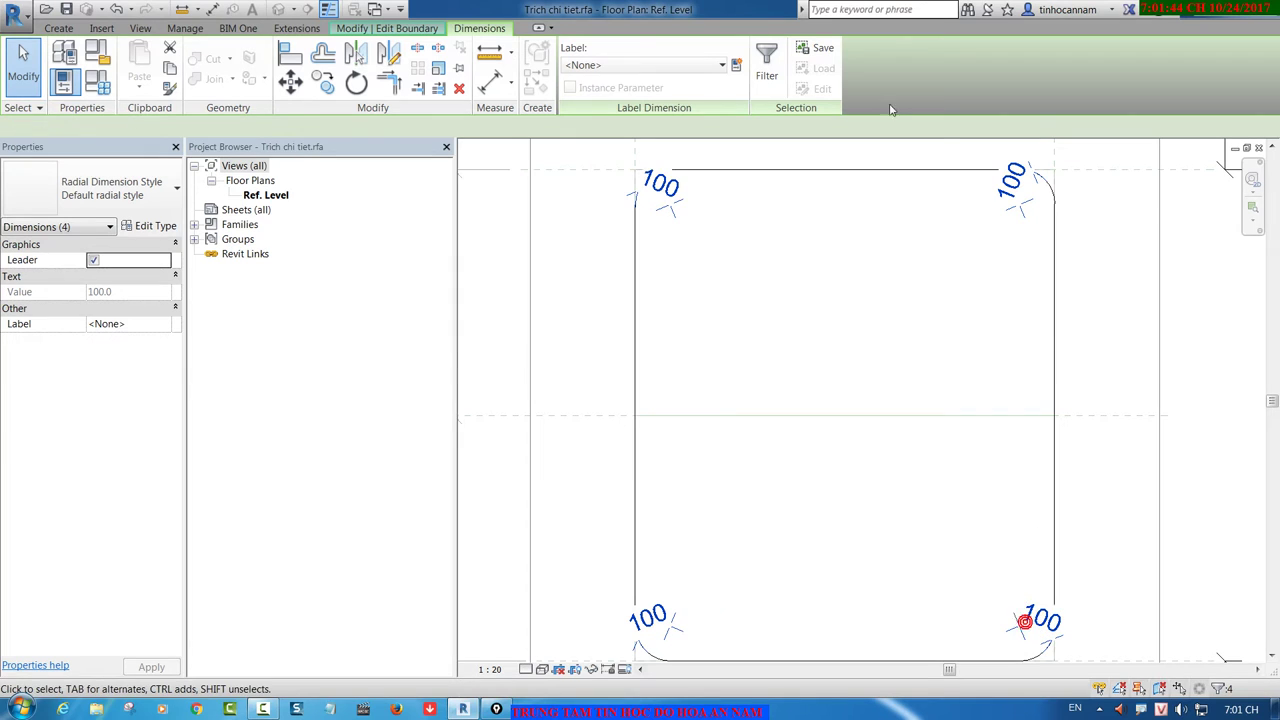
pyautogui.click(736, 67)
pyautogui.write('R')
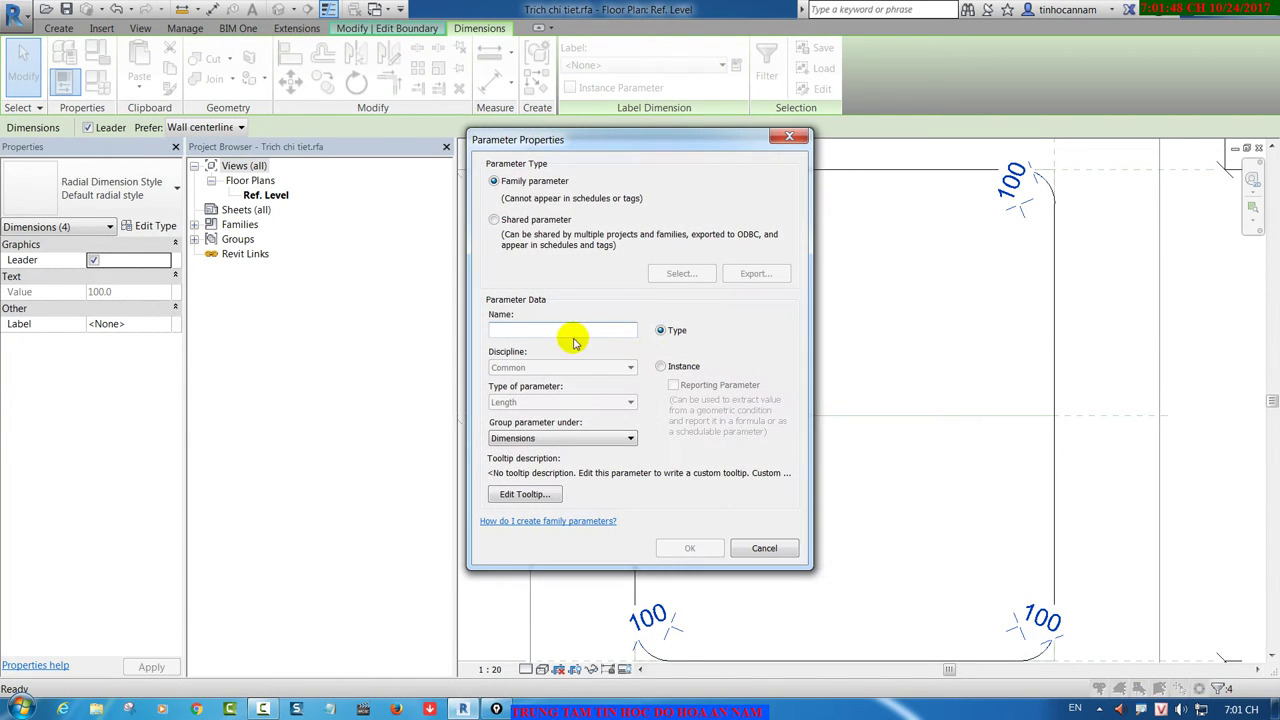
pyautogui.click(660, 367)
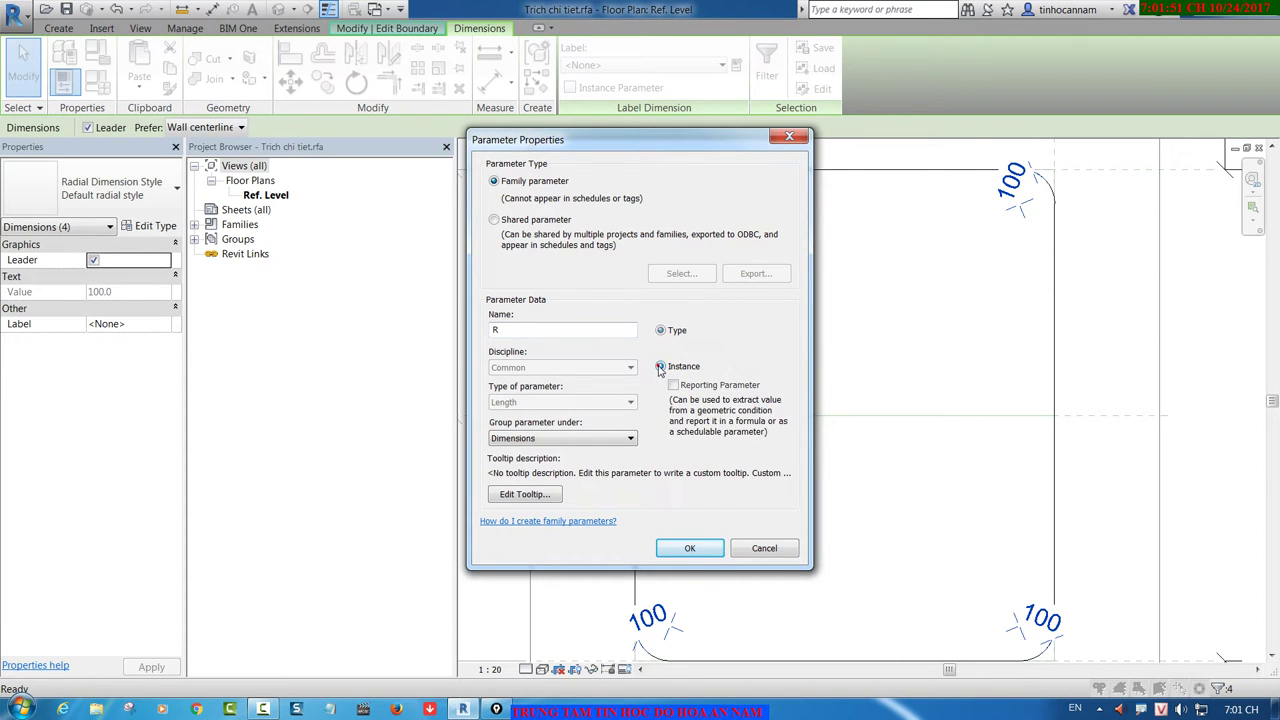
pyautogui.click(690, 548)
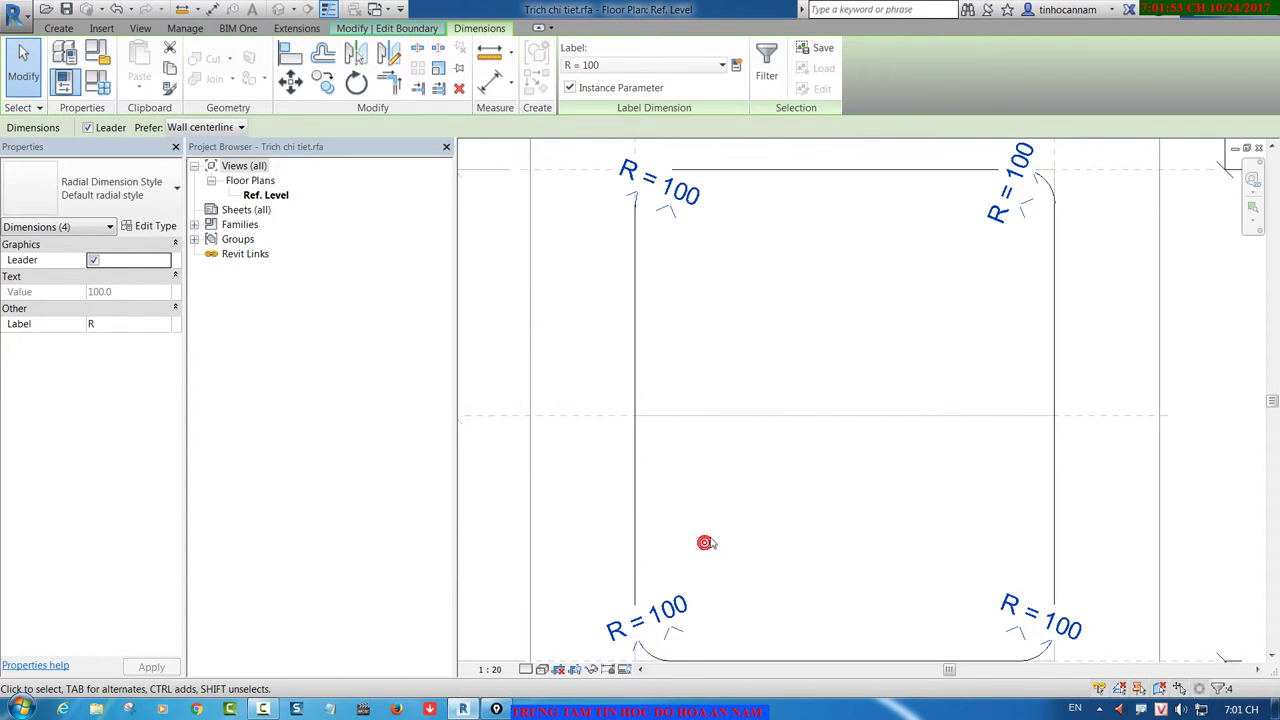
pyautogui.click(563, 374)
pyautogui.click(574, 77)
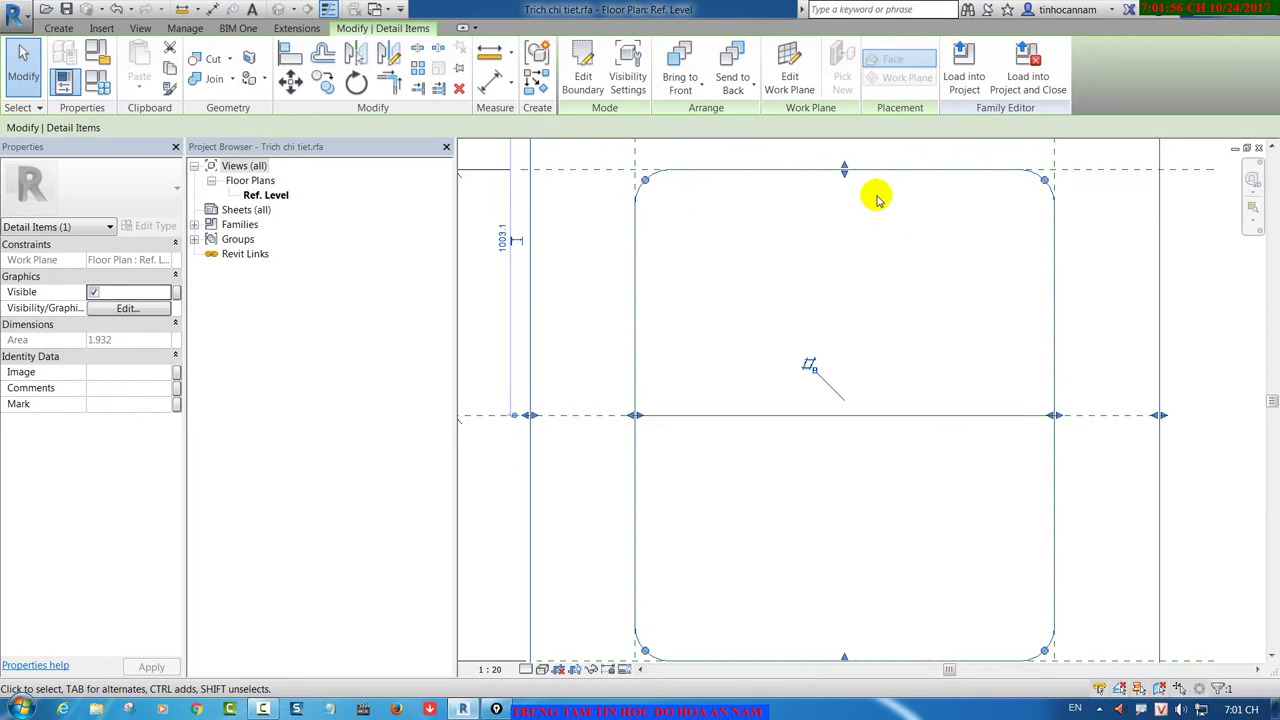
pyautogui.scroll(-1, 995, 250)
pyautogui.click(1093, 276)
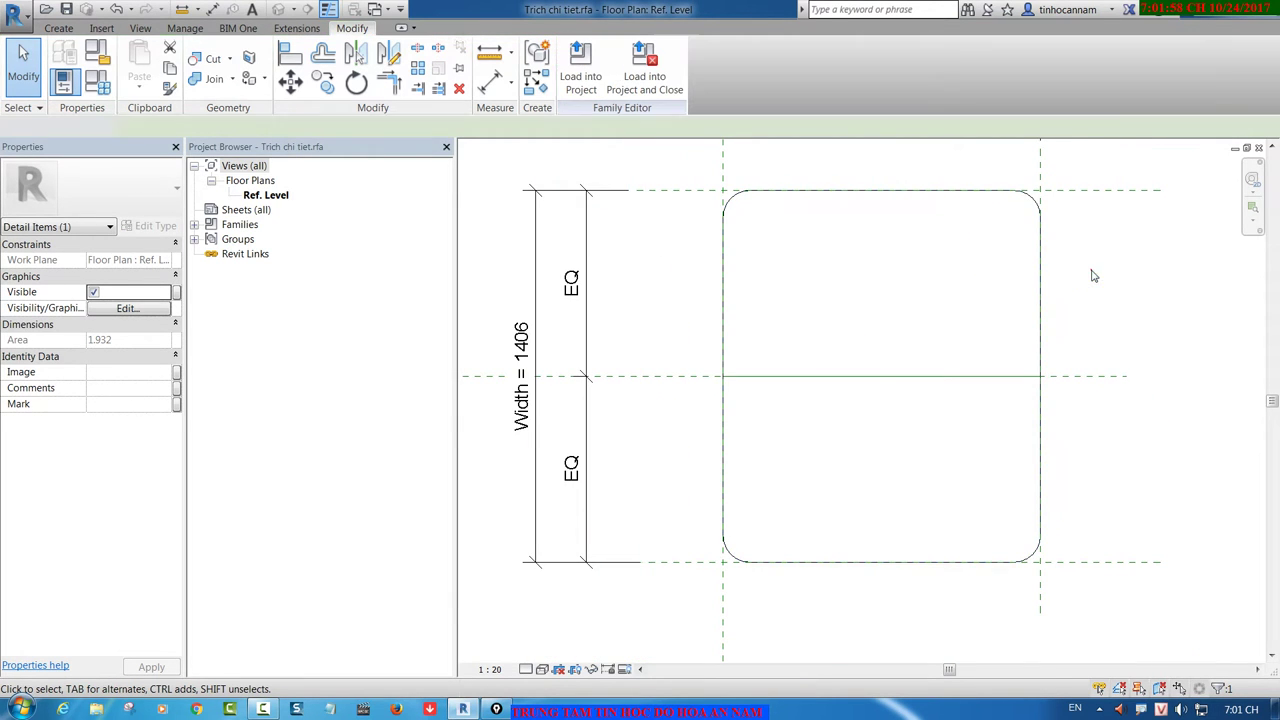
pyautogui.click(1043, 200)
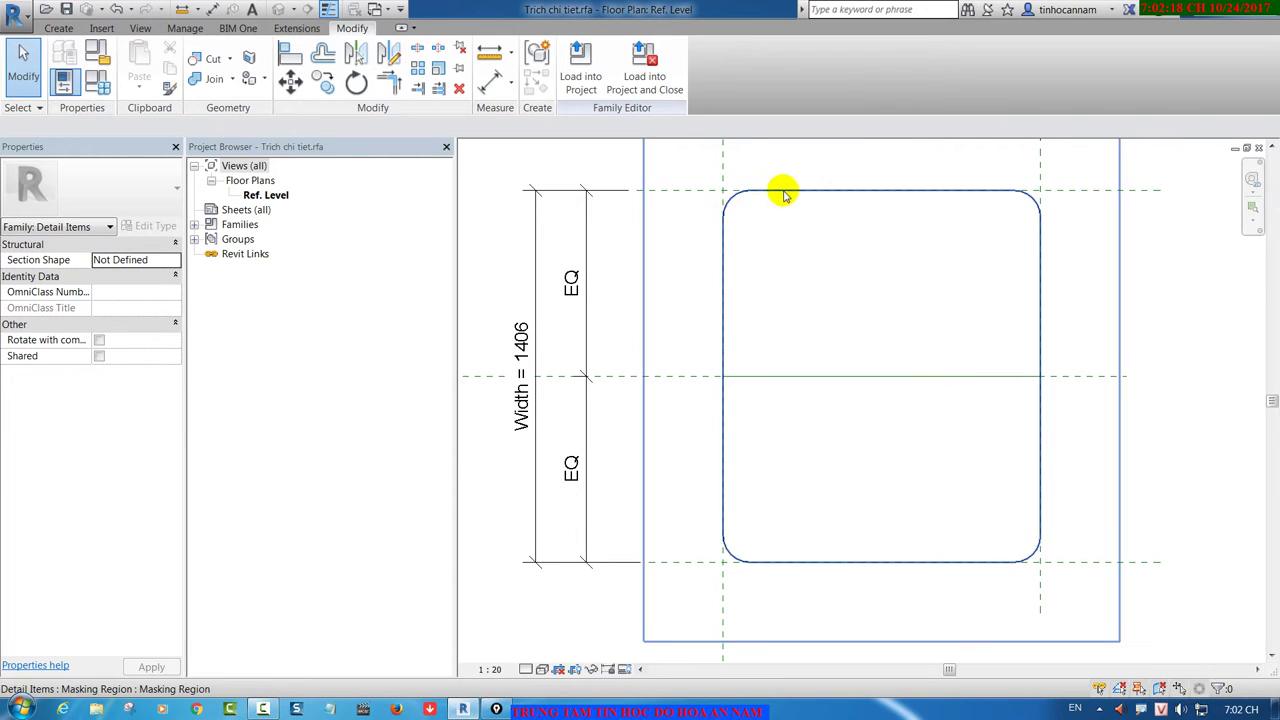
# Step: Reopen the rounded region's boundary, confirm the top line uses Detail Items, and finish editing
pyautogui.click(1035, 203)
pyautogui.click(586, 66)
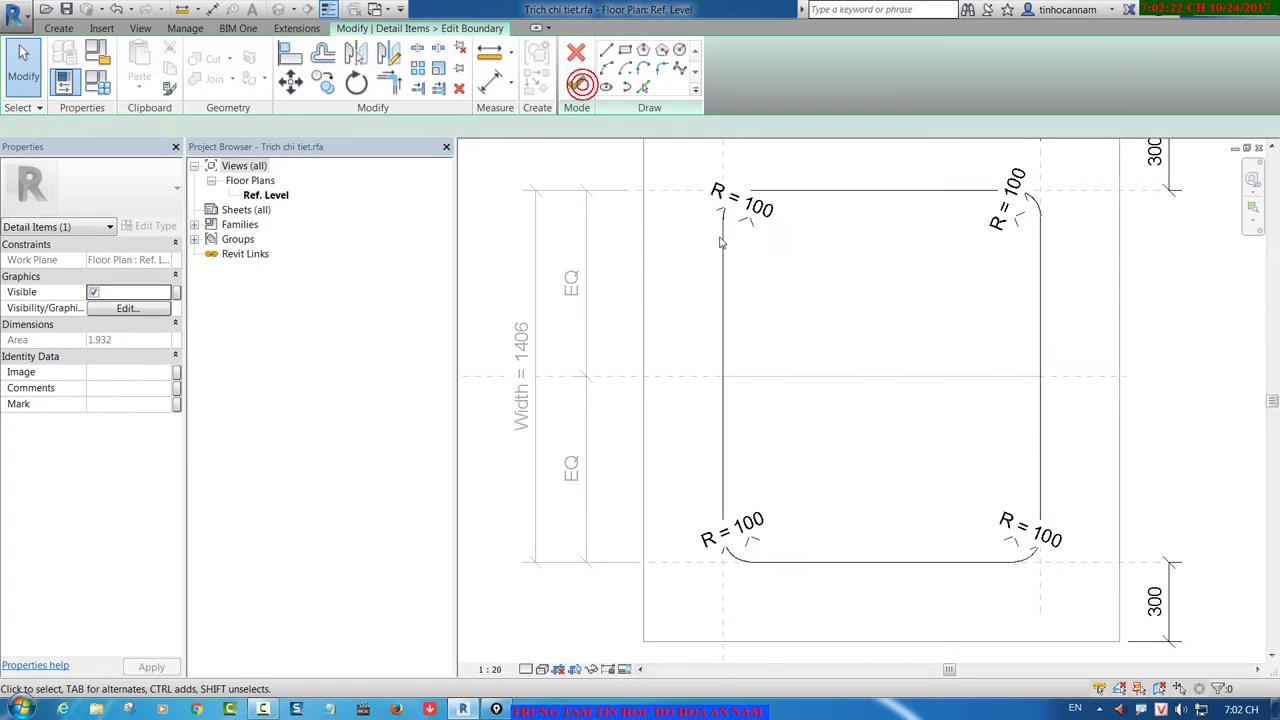
pyautogui.click(846, 190)
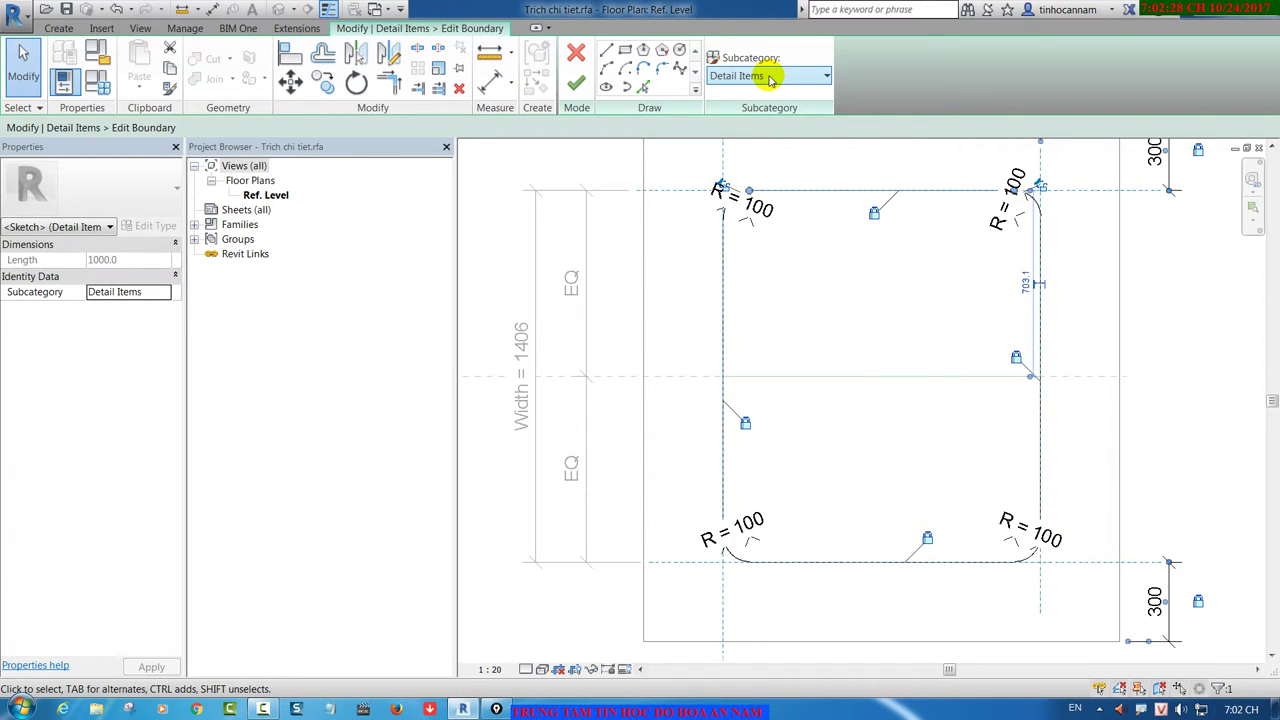
pyautogui.click(576, 83)
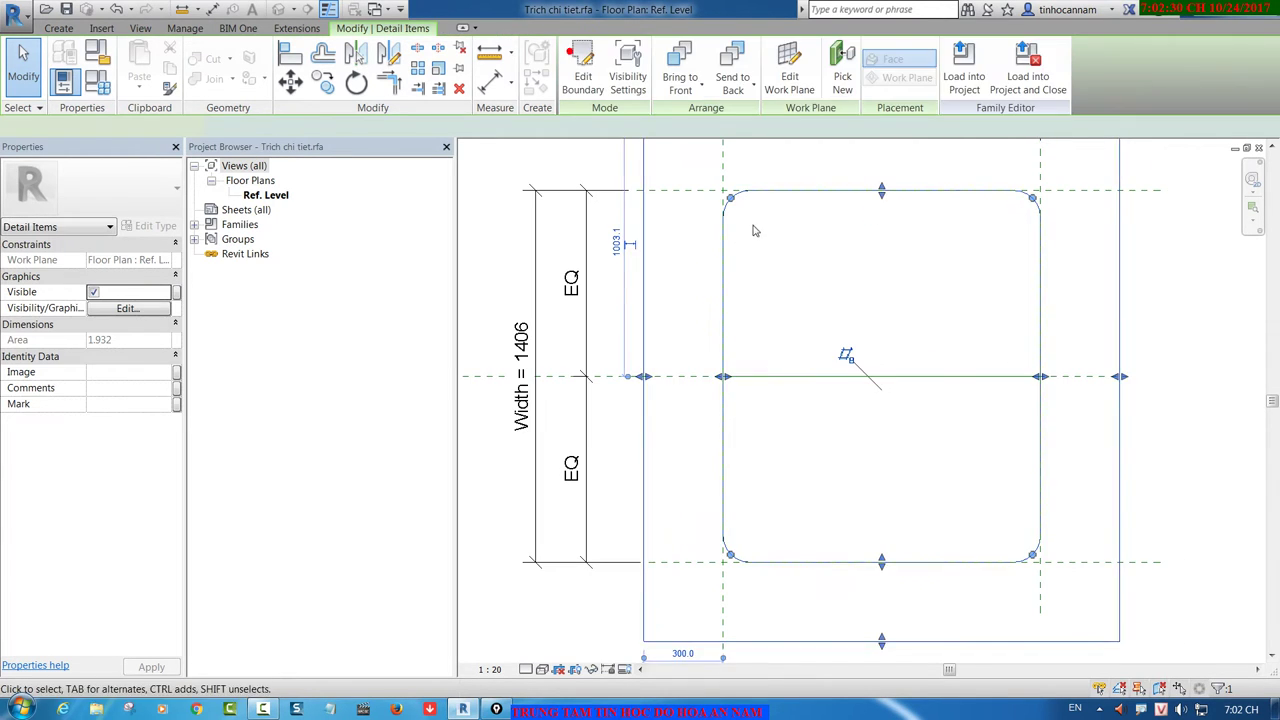
pyautogui.click(486, 157)
# Step: Bring up the Manage tab's family tools to reach Object Styles
pyautogui.moveTo(624, 248); pyautogui.dragTo(643, 277, button='middle')
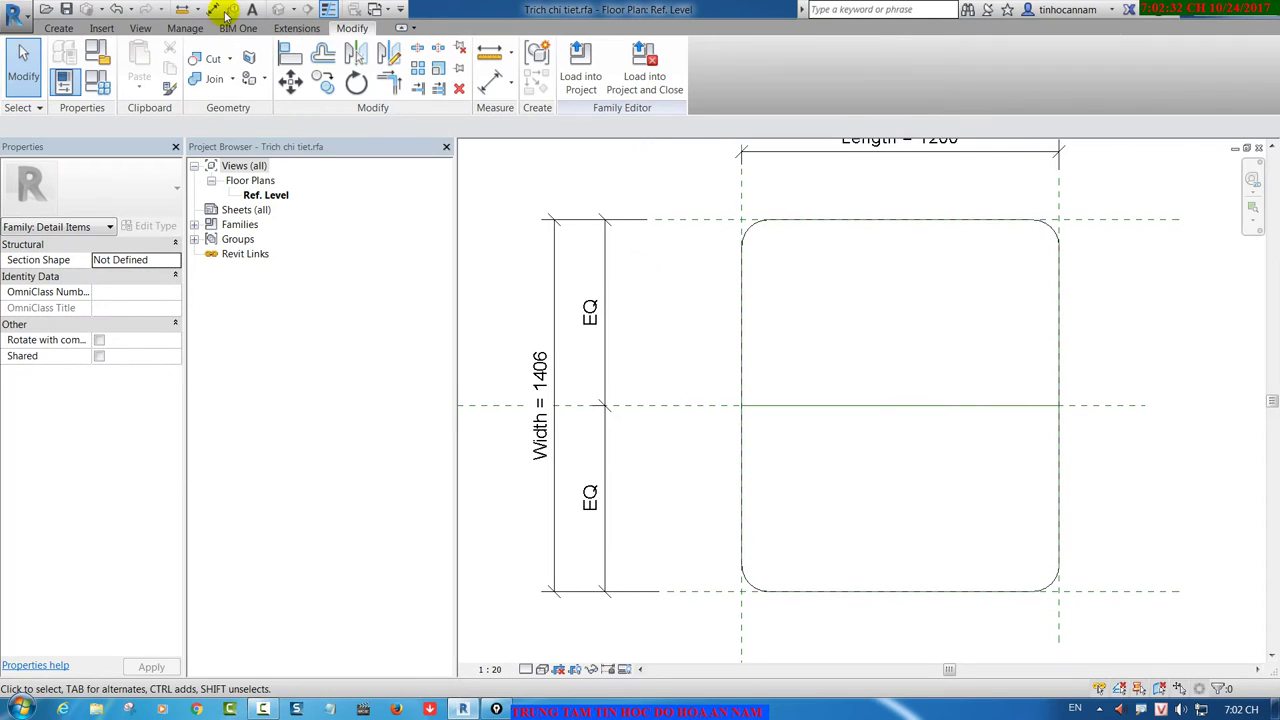
pyautogui.click(186, 28)
pyautogui.click(190, 29)
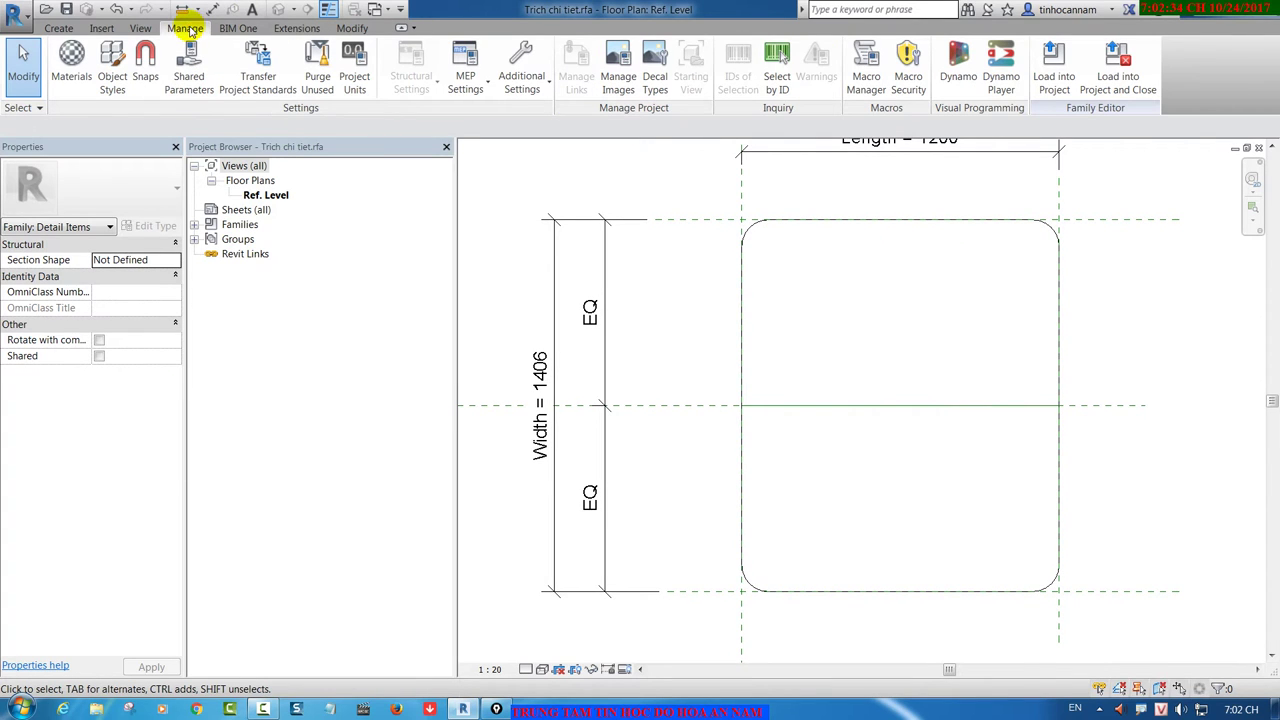
# Step: Create a new TRÍCH CHI TIẾT subcategory under Detail Items in Object Styles
pyautogui.click(114, 64)
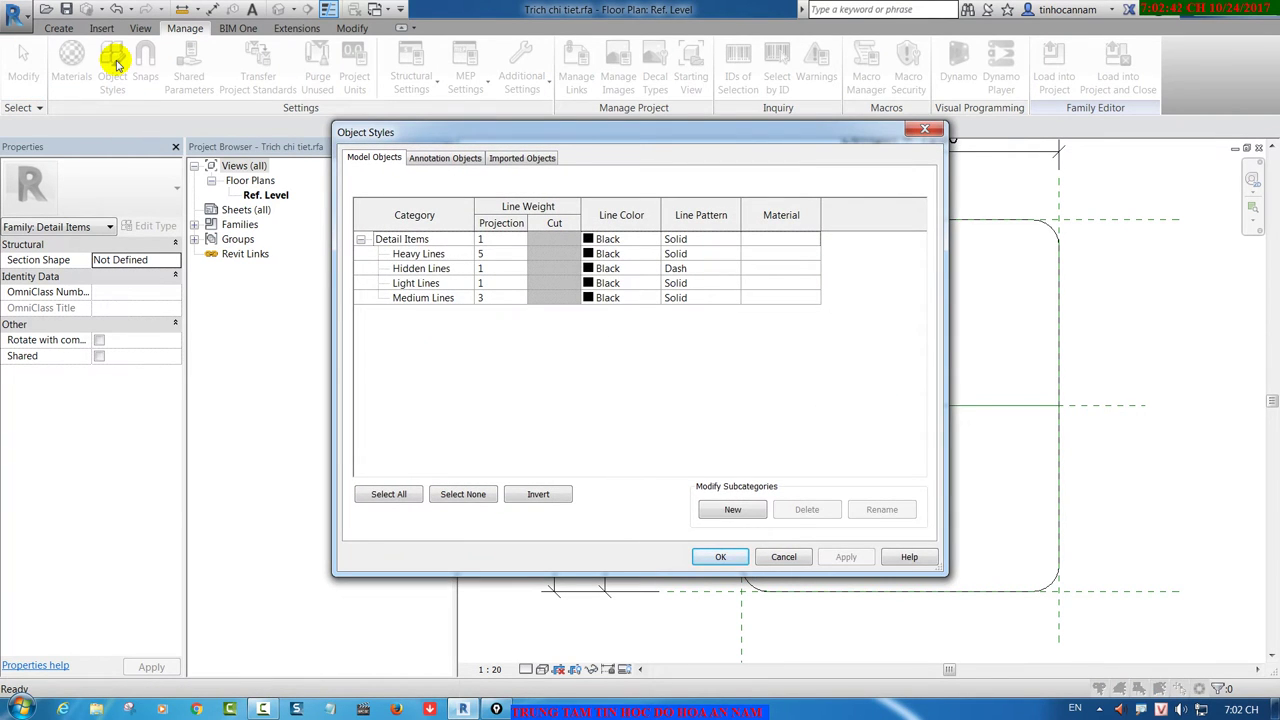
pyautogui.click(734, 510)
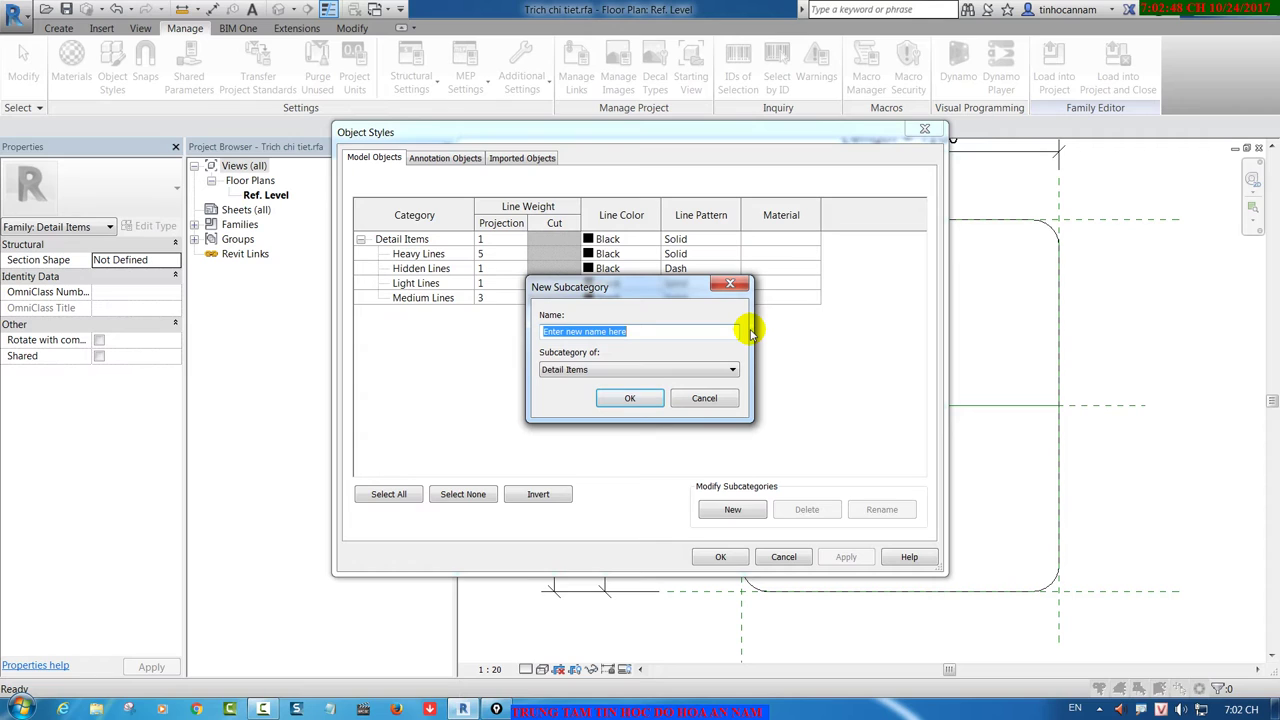
pyautogui.write('TRÍCH CHI TIẾT')
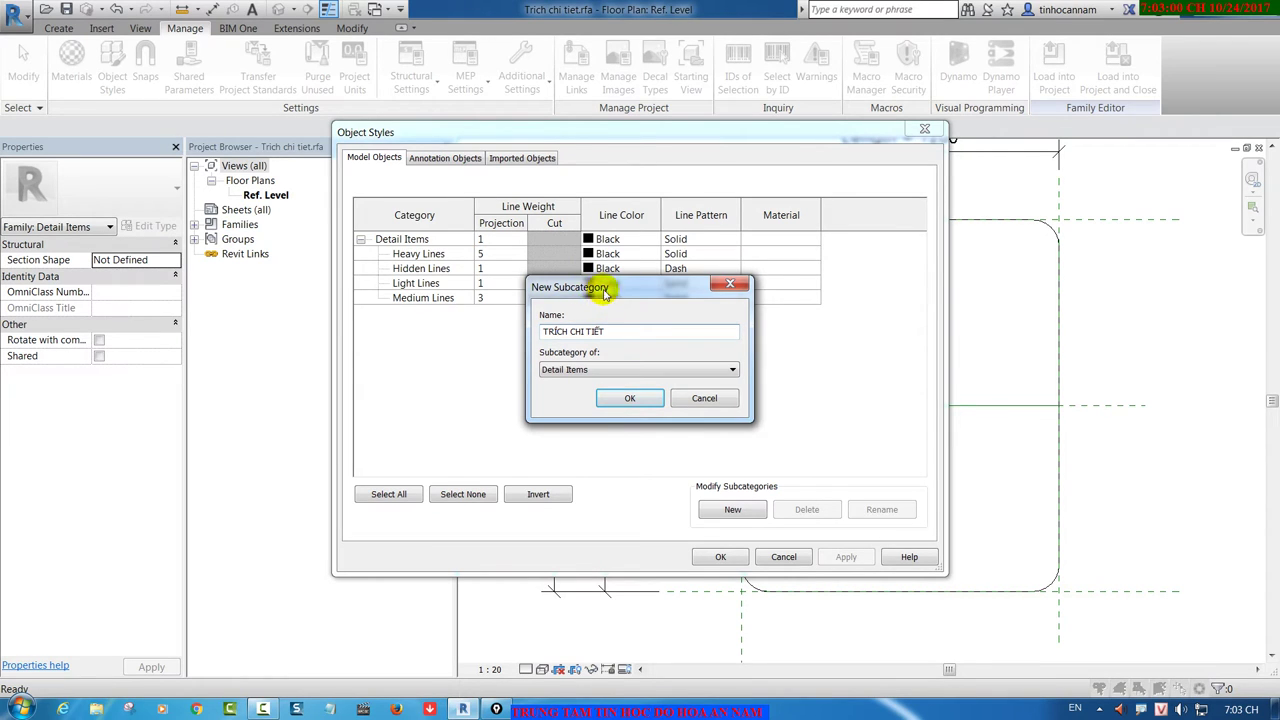
pyautogui.moveTo(604, 292); pyautogui.dragTo(787, 244)
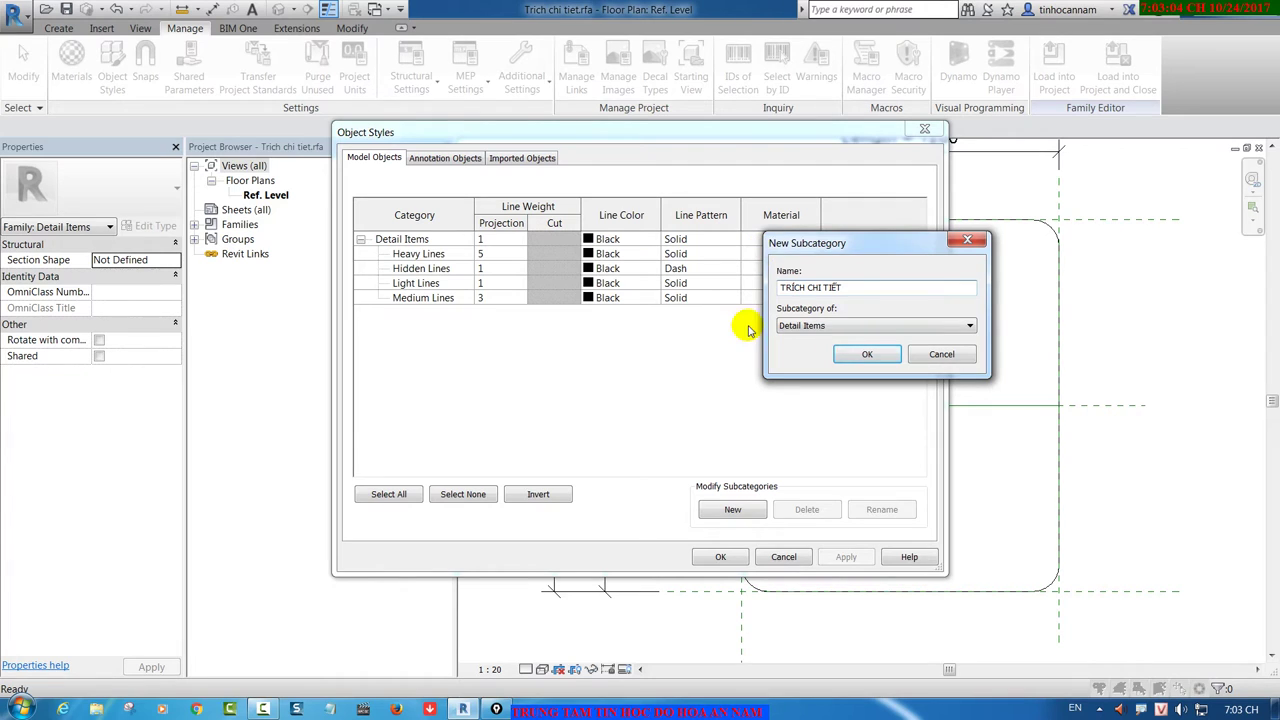
pyautogui.click(885, 325)
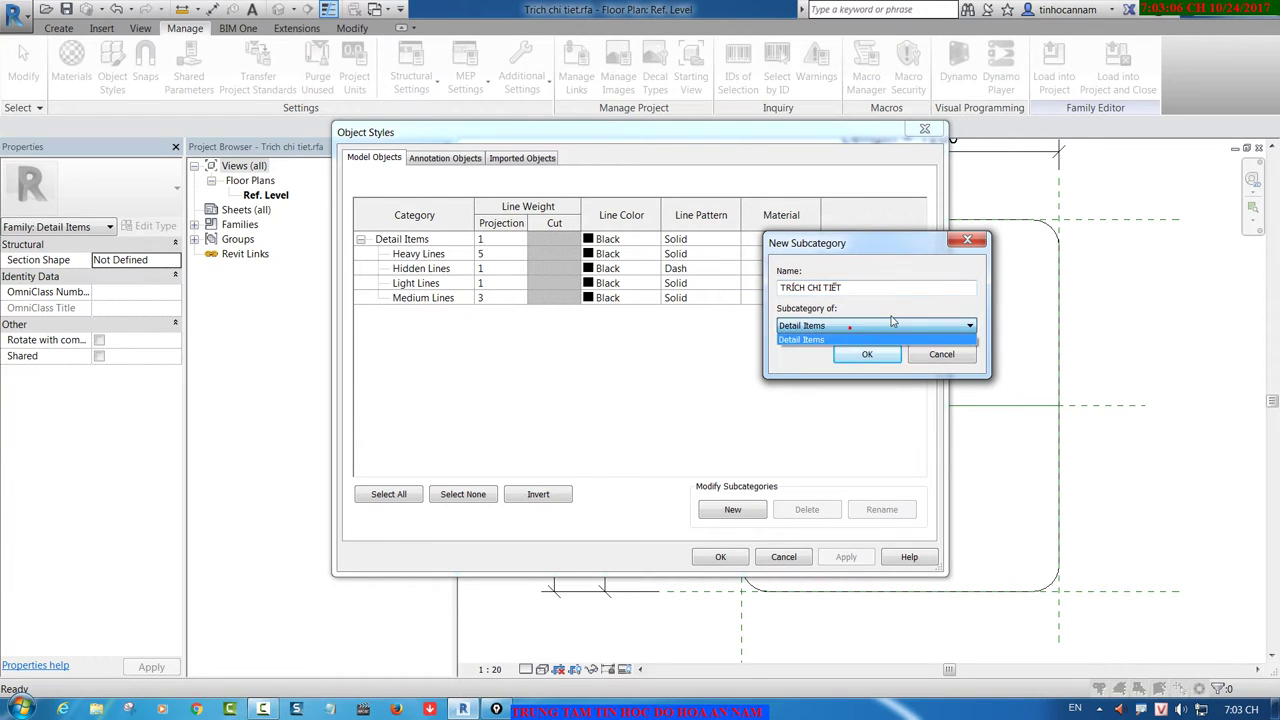
pyautogui.click(885, 338)
pyautogui.click(867, 355)
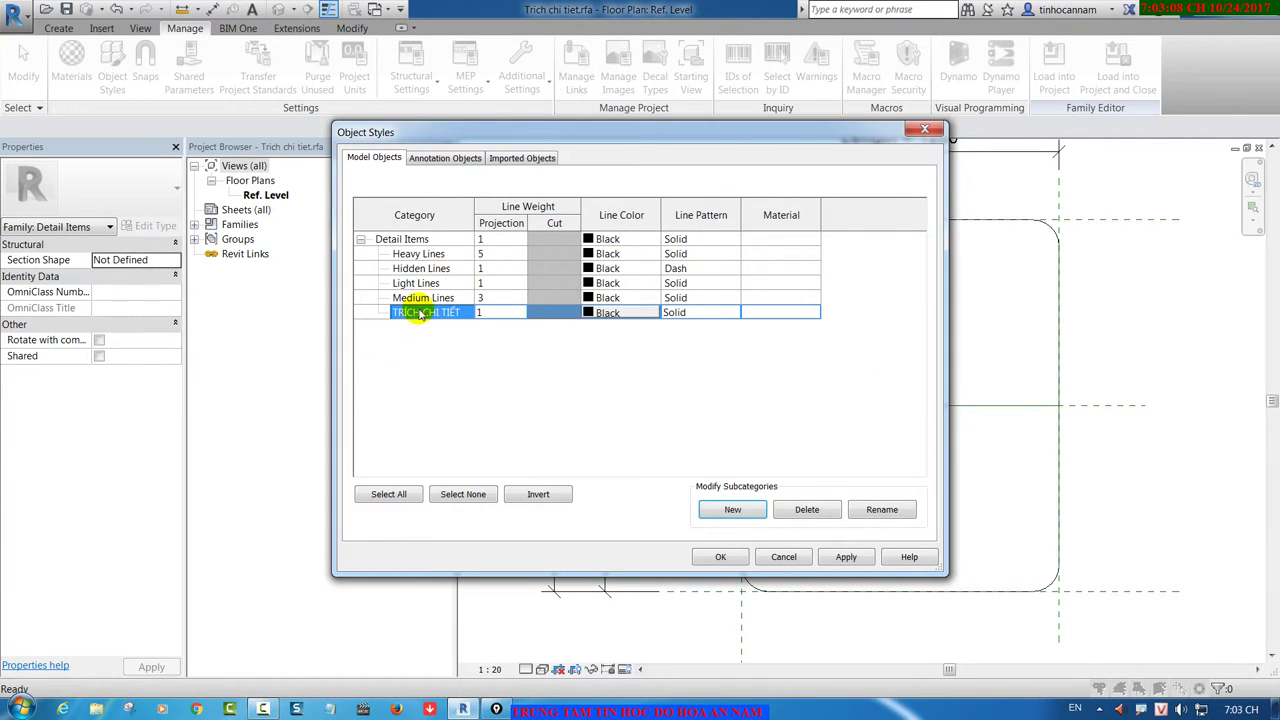
# Step: Give TRÍCH CHI TIẾT projection weight 3, Blue colour and the Hidden line pattern, then save
pyautogui.click(519, 313)
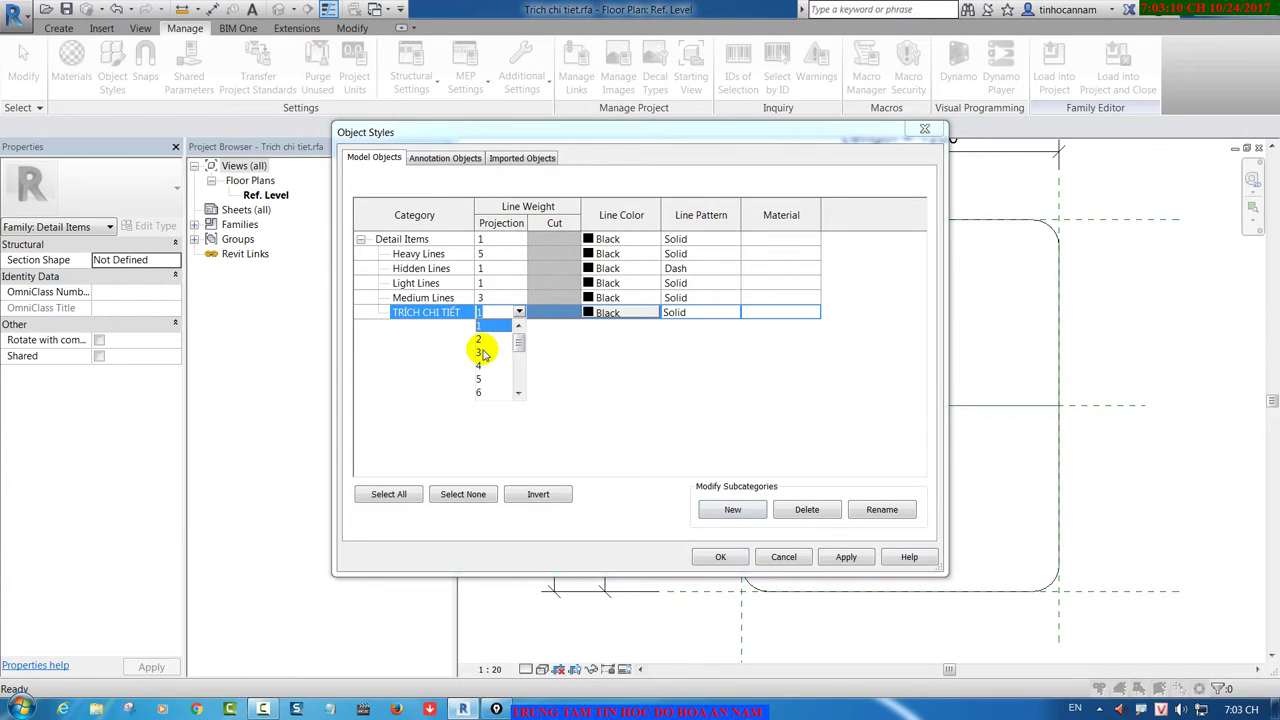
pyautogui.click(480, 352)
pyautogui.click(608, 313)
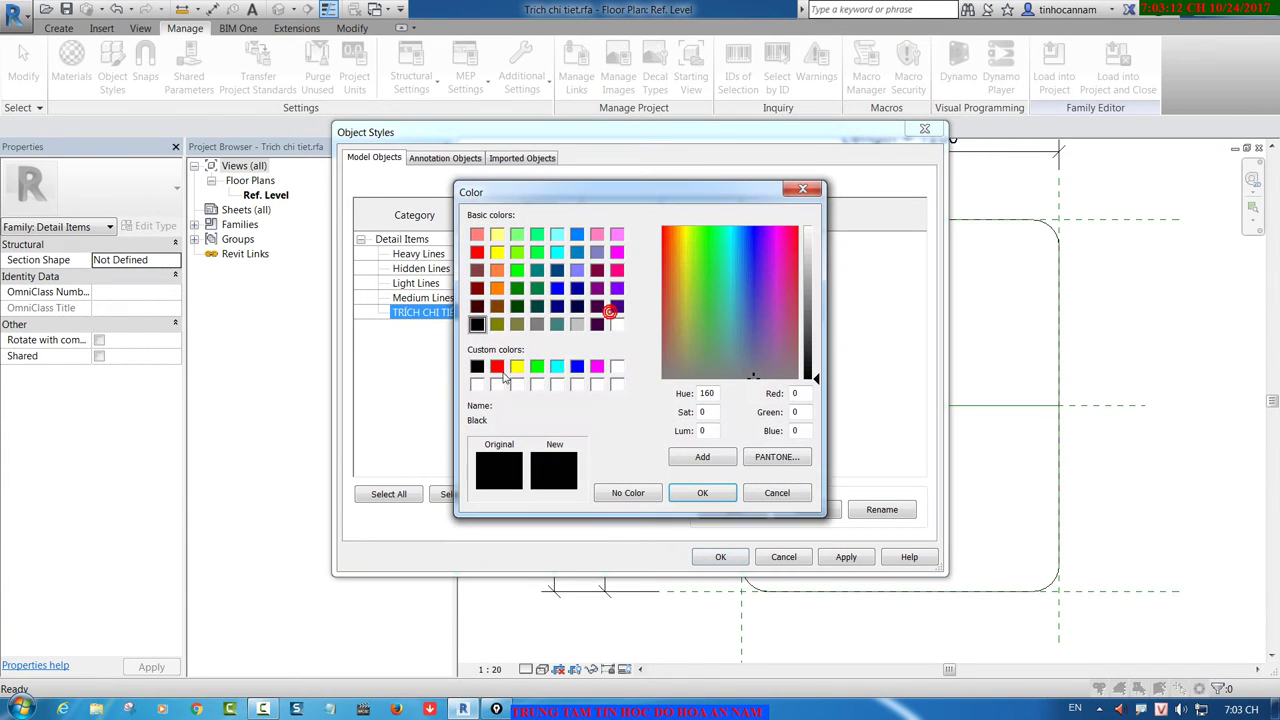
pyautogui.click(577, 367)
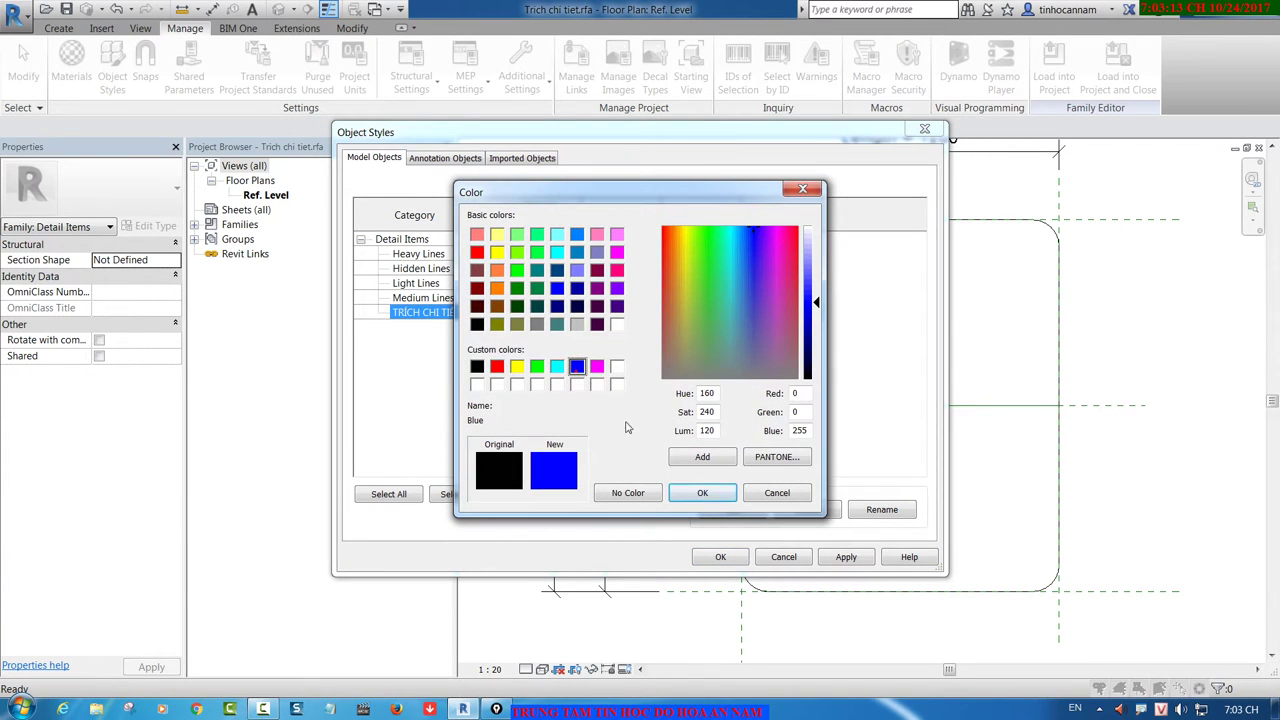
pyautogui.click(703, 495)
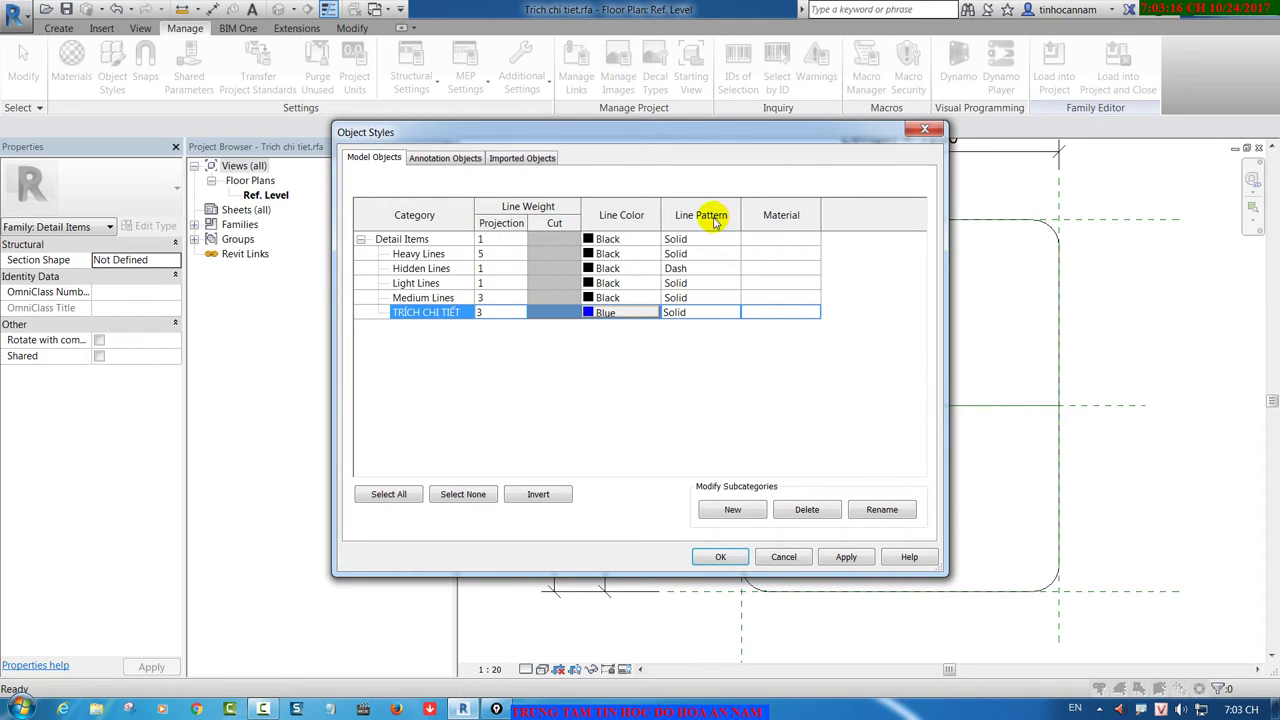
pyautogui.click(738, 314)
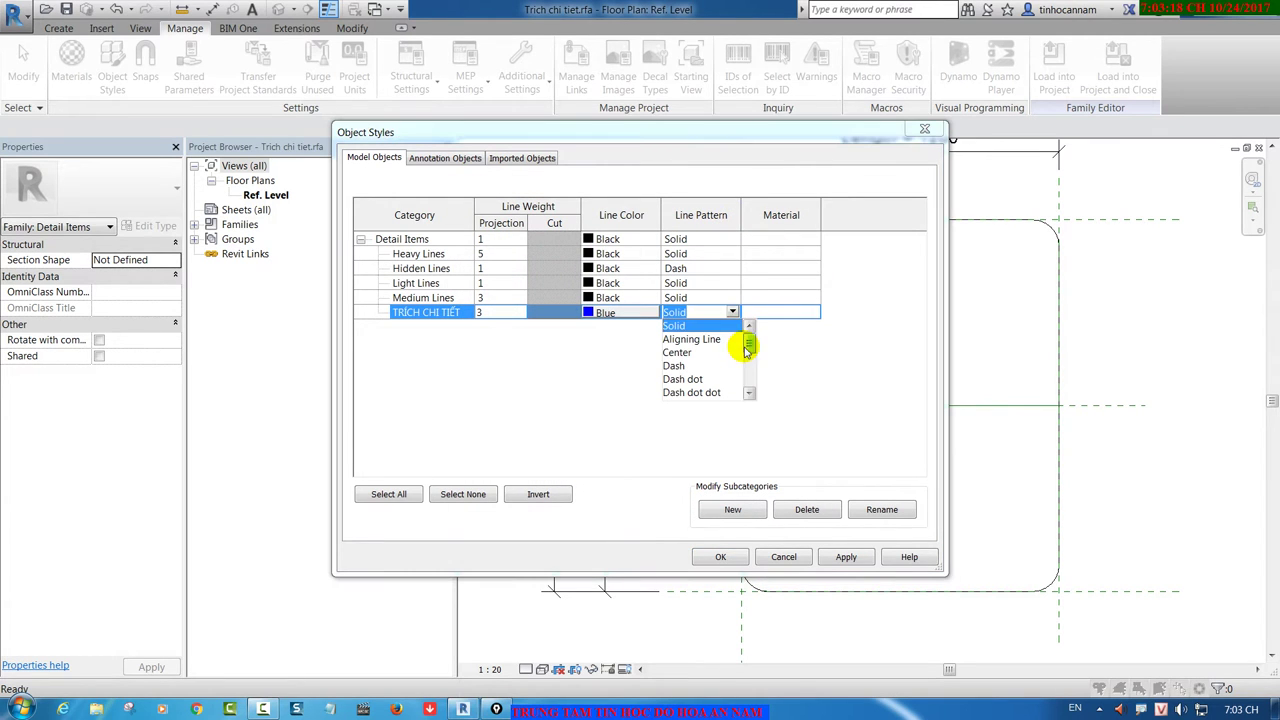
pyautogui.moveTo(749, 349); pyautogui.dragTo(751, 361)
pyautogui.moveTo(750, 365); pyautogui.dragTo(750, 372)
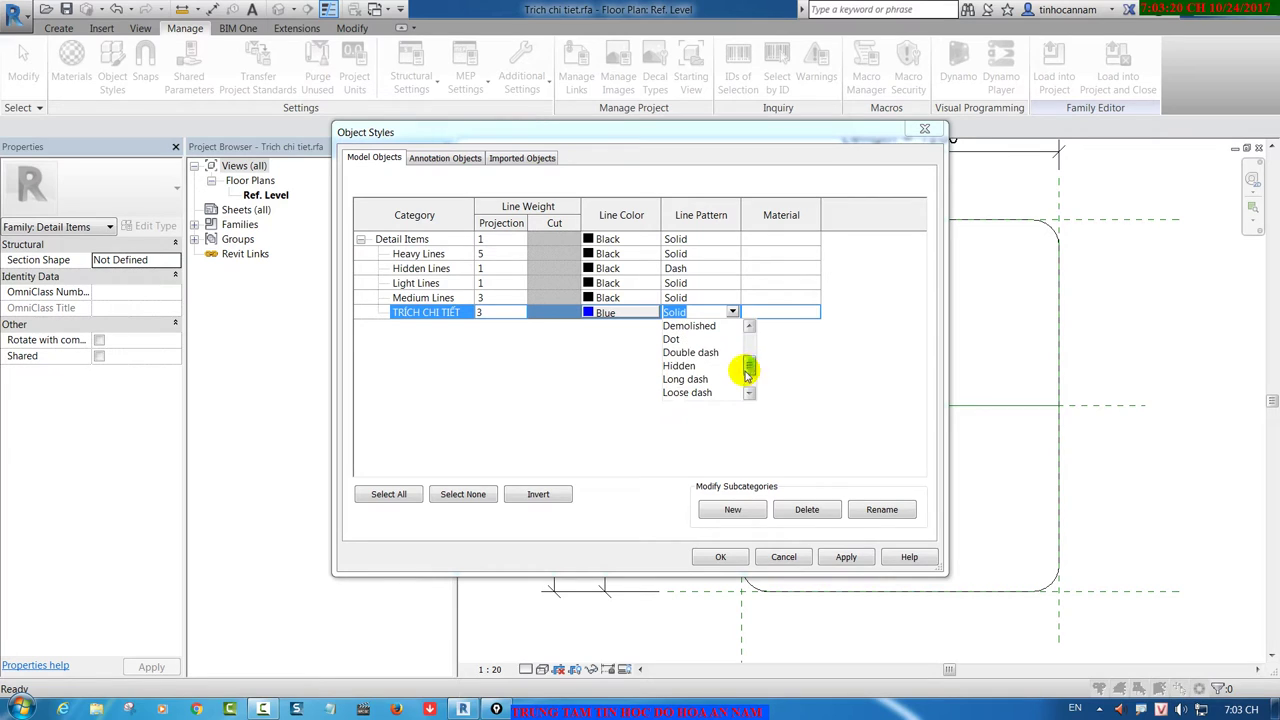
pyautogui.click(685, 367)
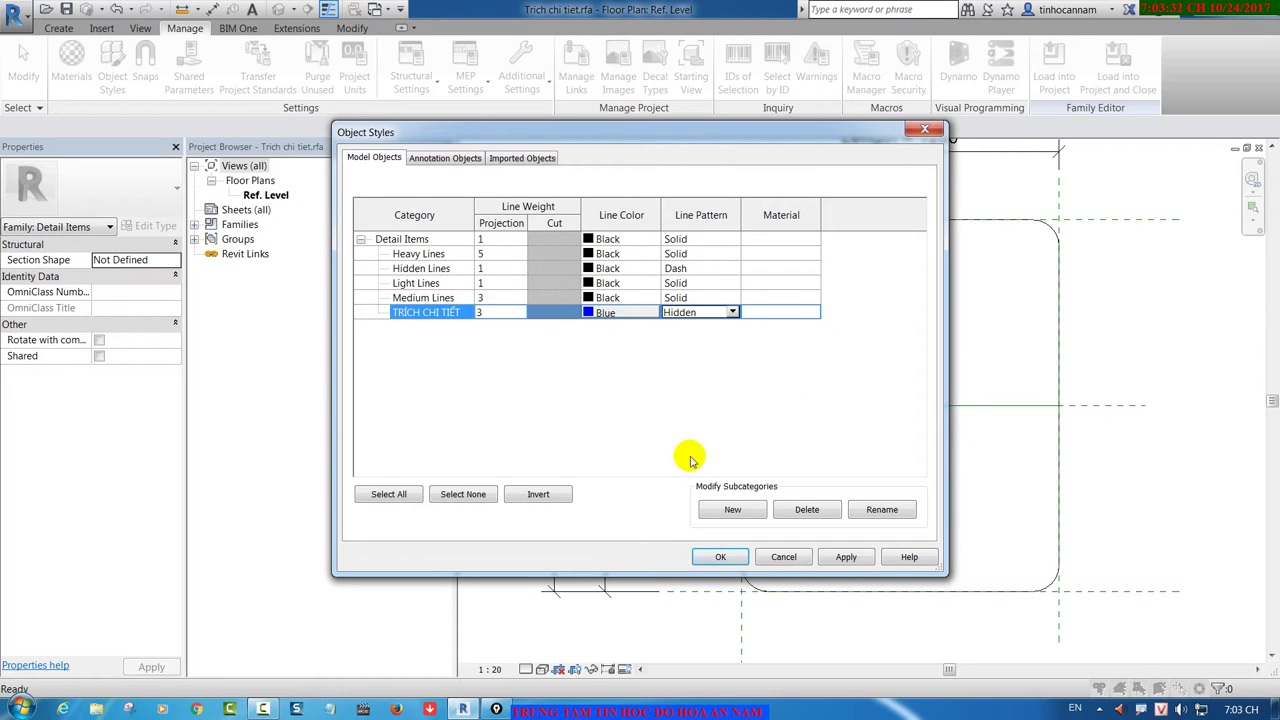
pyautogui.click(742, 558)
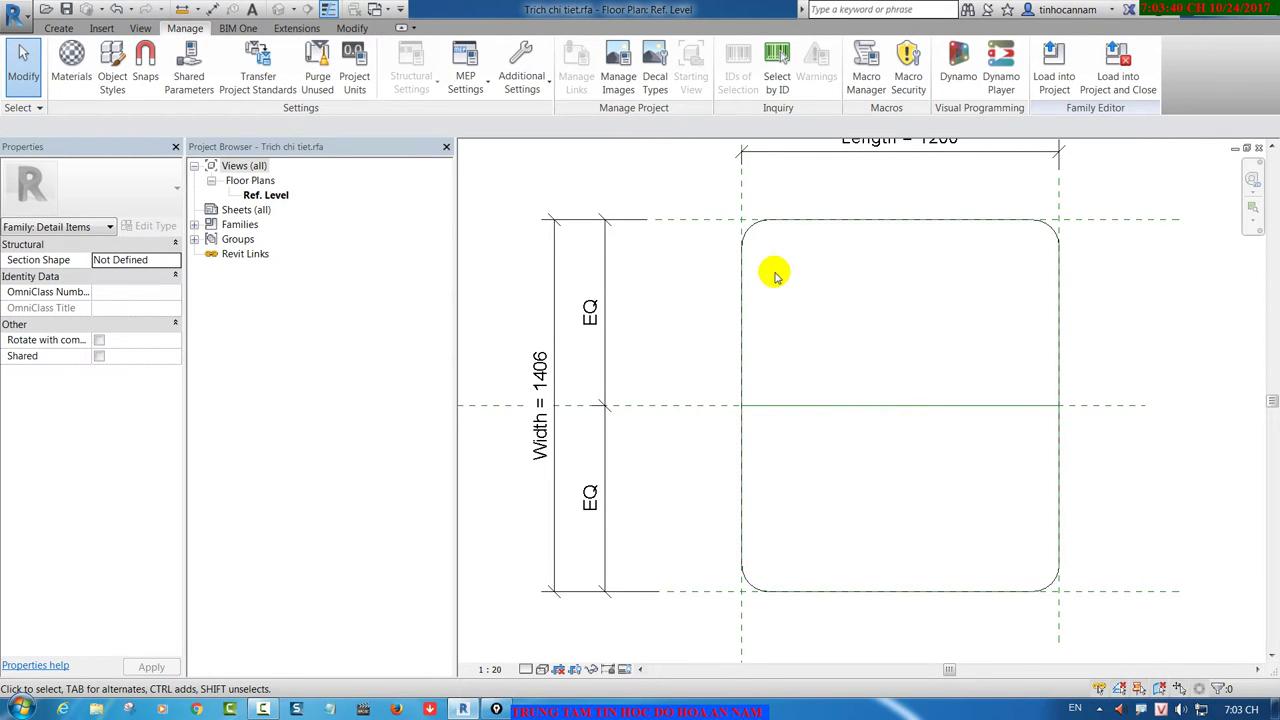
# Step: Assign the TRÍCH CHI TIẾT style to the rounded masking region's boundary sketch lines
pyautogui.click(753, 224)
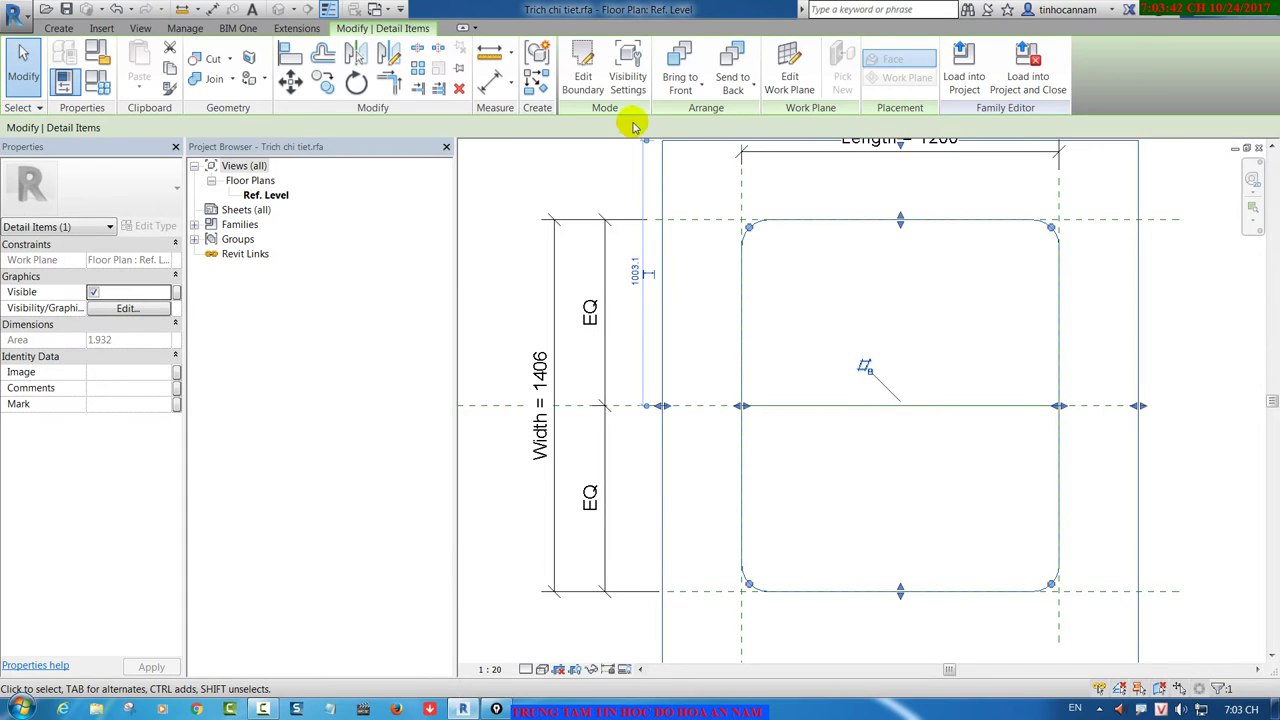
pyautogui.click(584, 78)
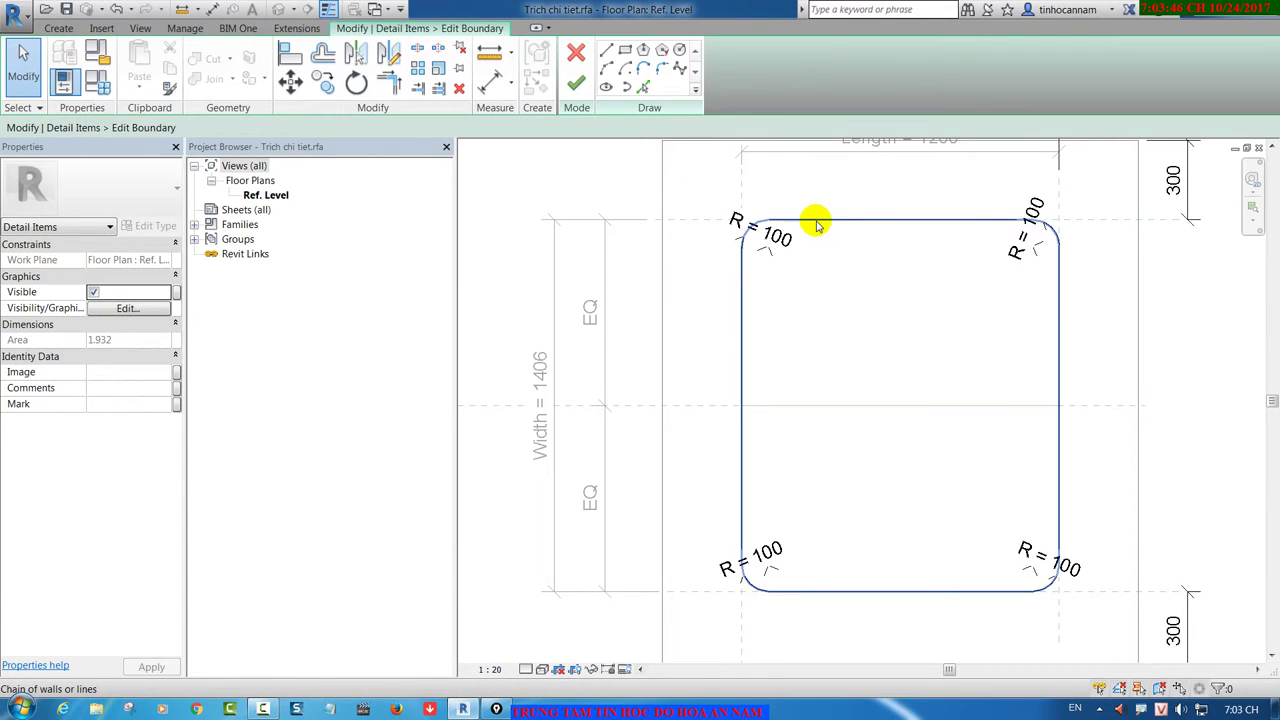
pyautogui.click(816, 221)
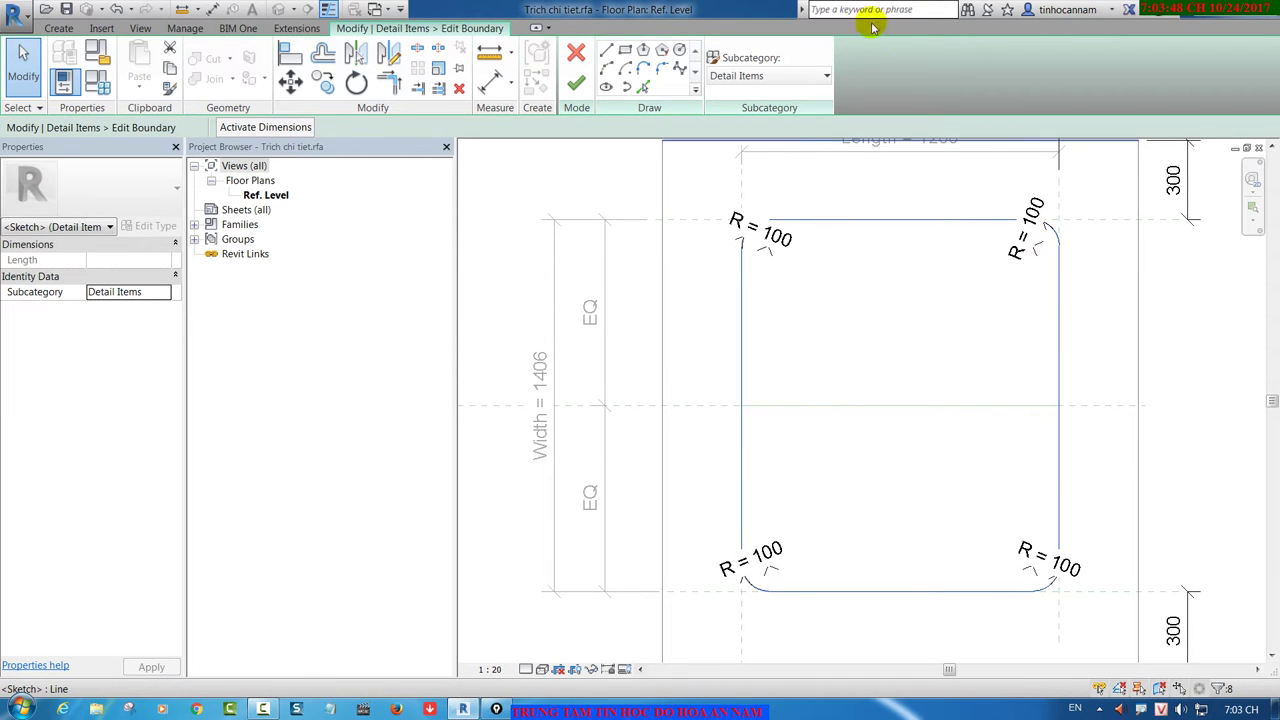
pyautogui.click(815, 76)
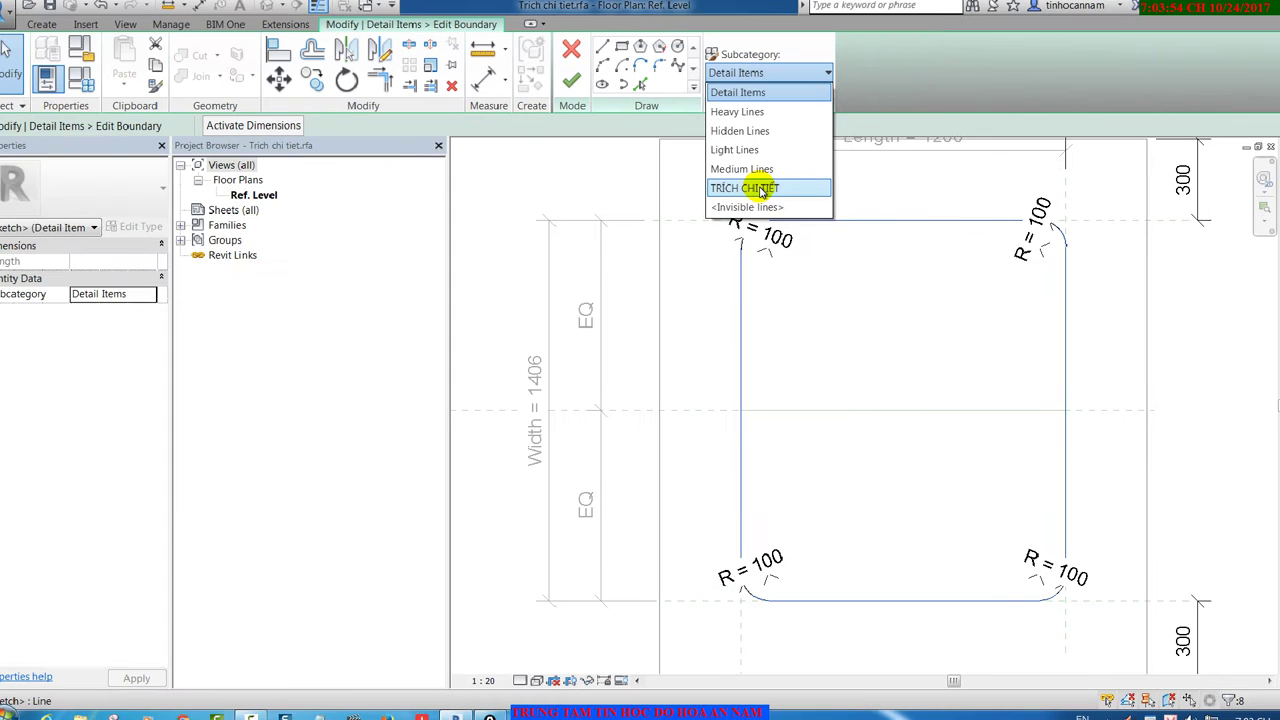
pyautogui.click(760, 190)
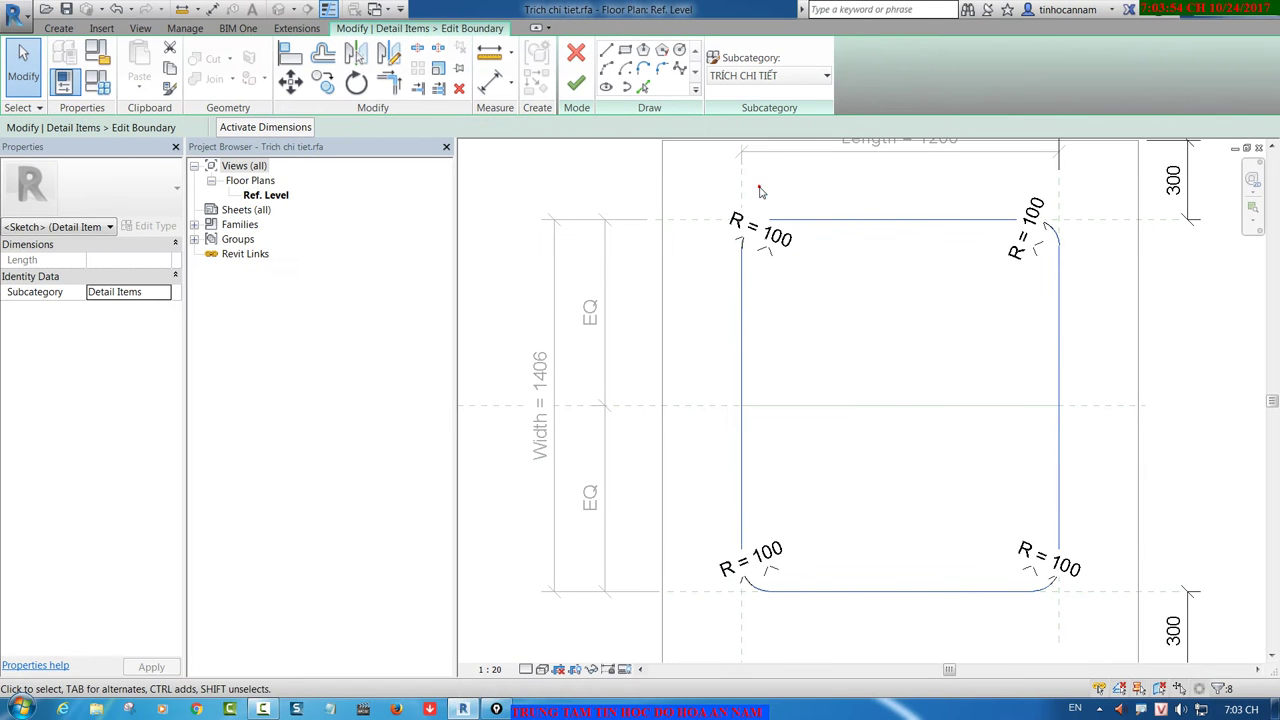
pyautogui.click(1112, 358)
# Step: Finish the boundary edit and load the family into the stair project
pyautogui.scroll(1, 1100, 331)
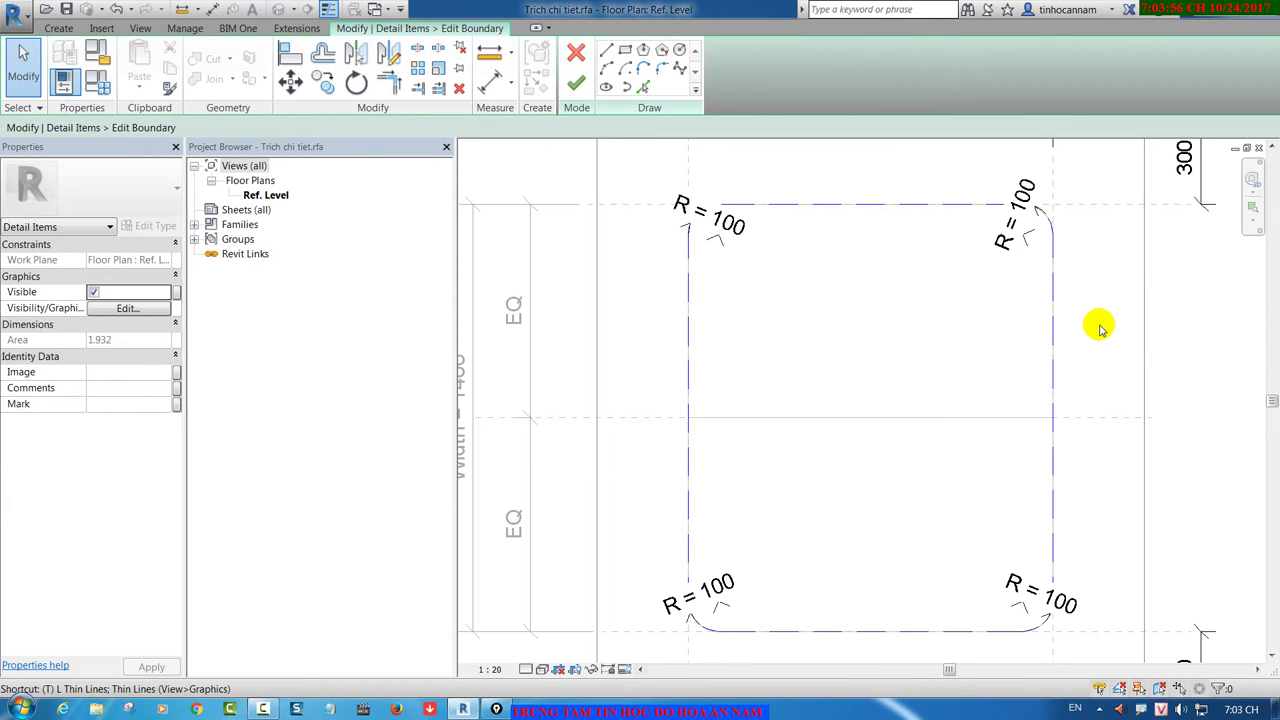
pyautogui.scroll(2, 700, 222)
pyautogui.scroll(3, 690, 210)
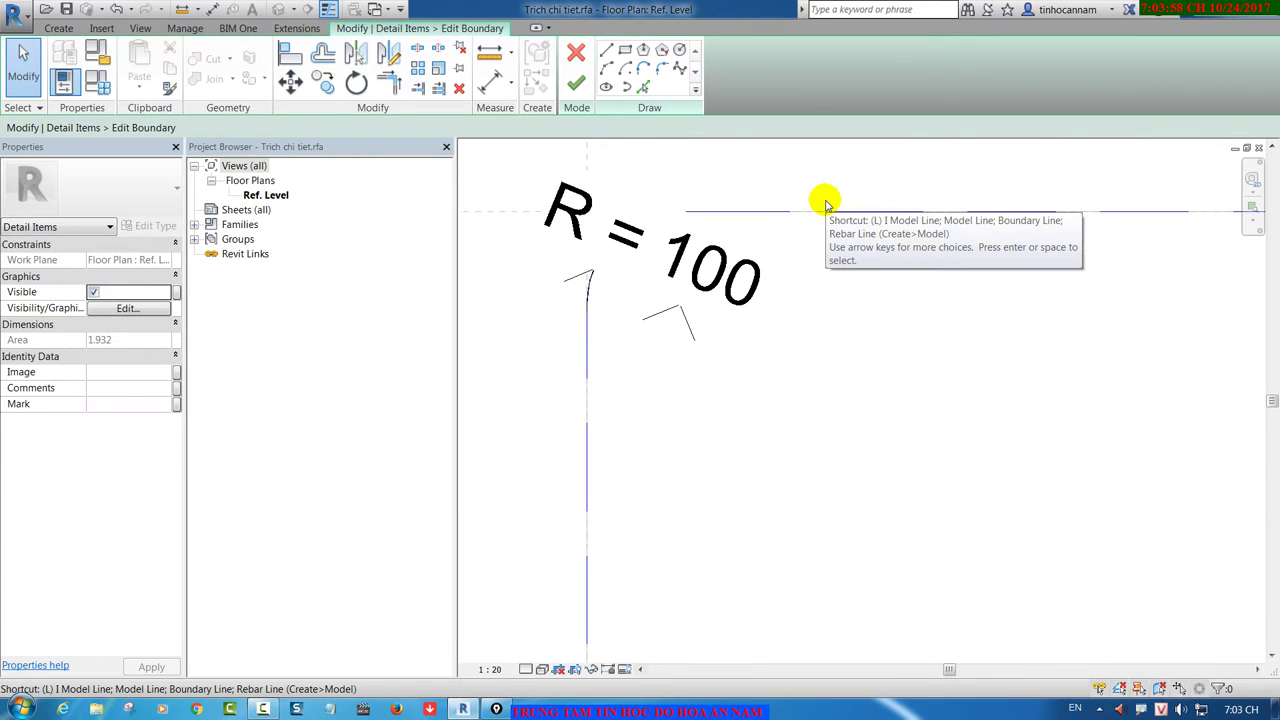
pyautogui.click(576, 83)
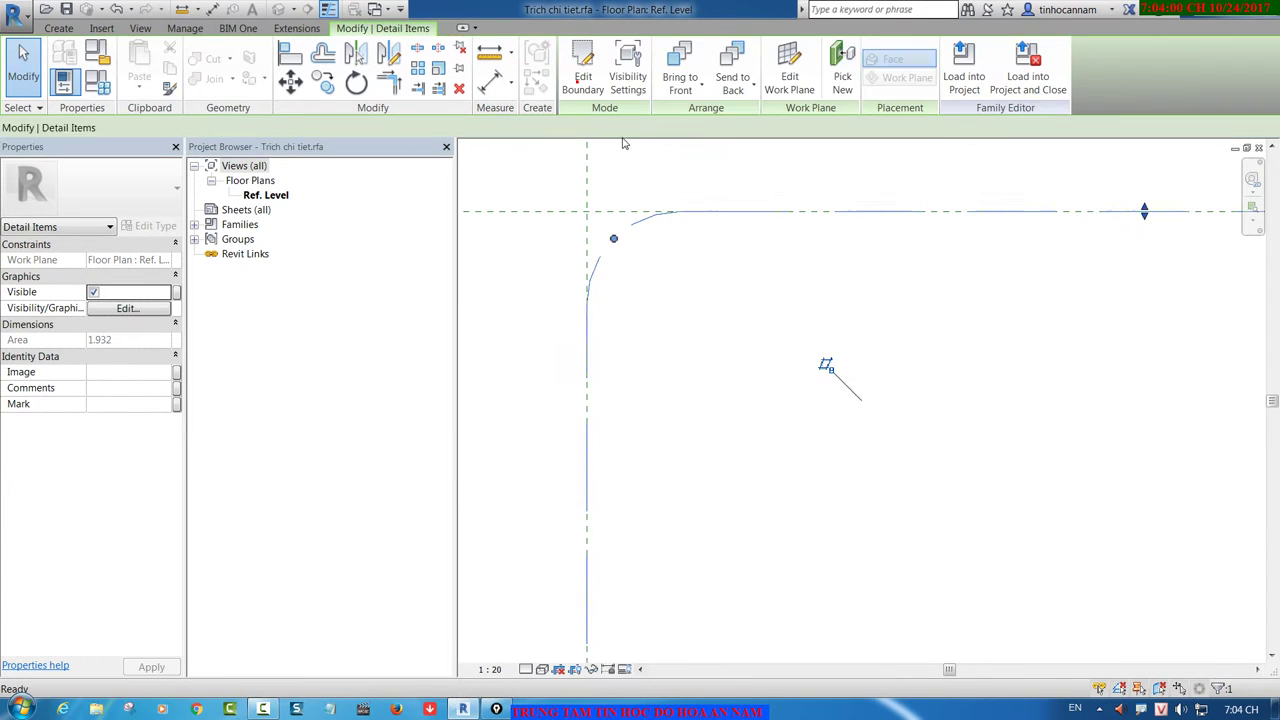
pyautogui.press('Escape')
pyautogui.scroll(-3, 634, 200)
pyautogui.scroll(-2, 677, 209)
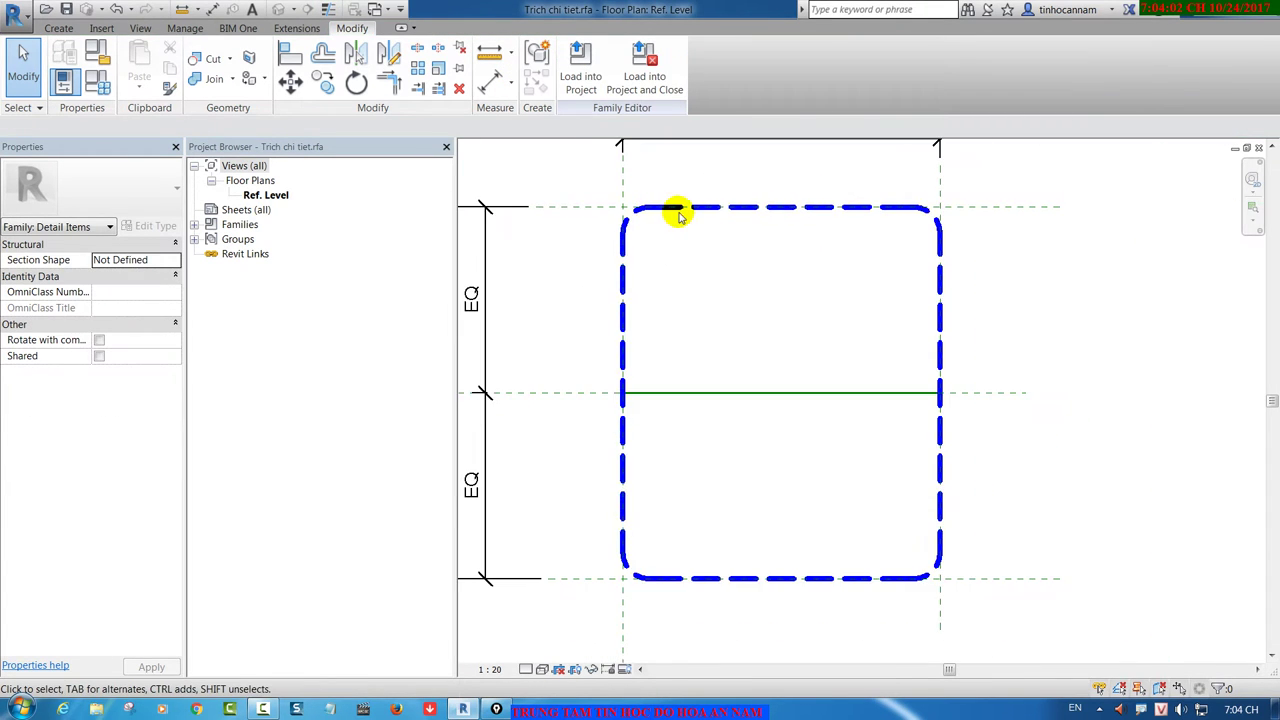
pyautogui.scroll(-1, 677, 209)
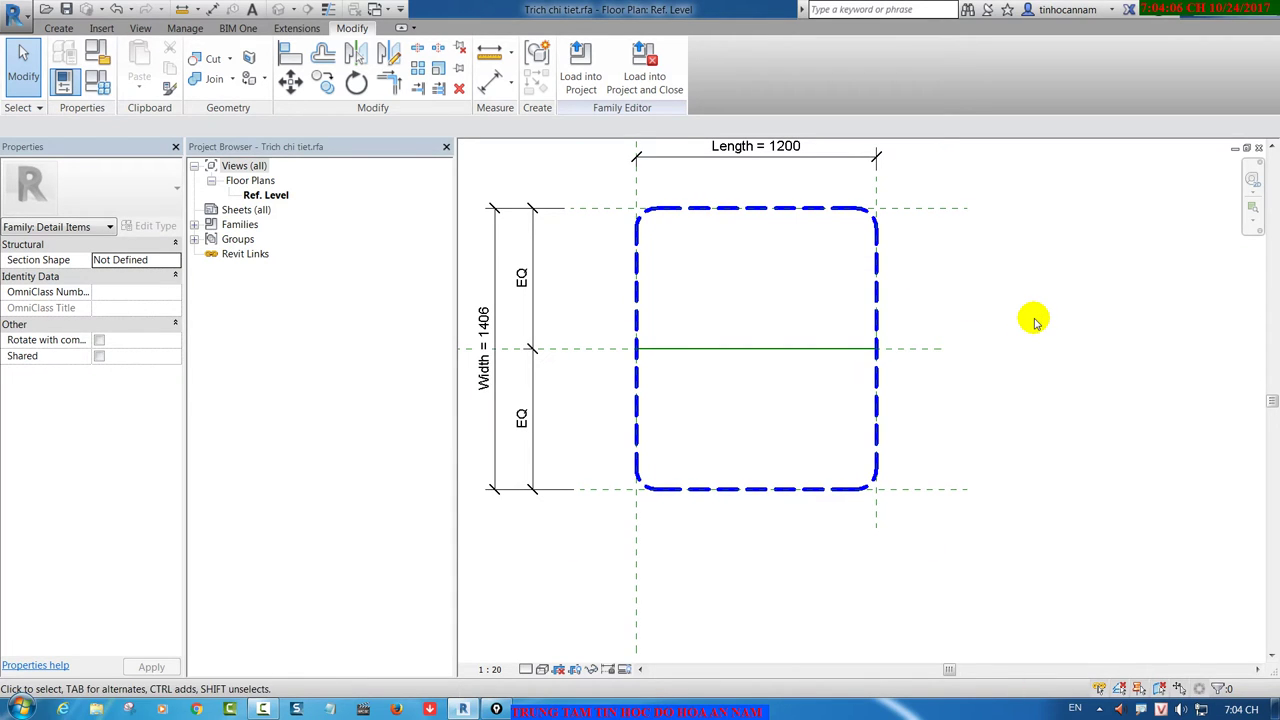
pyautogui.click(581, 76)
# Step: Overwrite the existing version of the Trich chi tiet family in the project
pyautogui.click(628, 346)
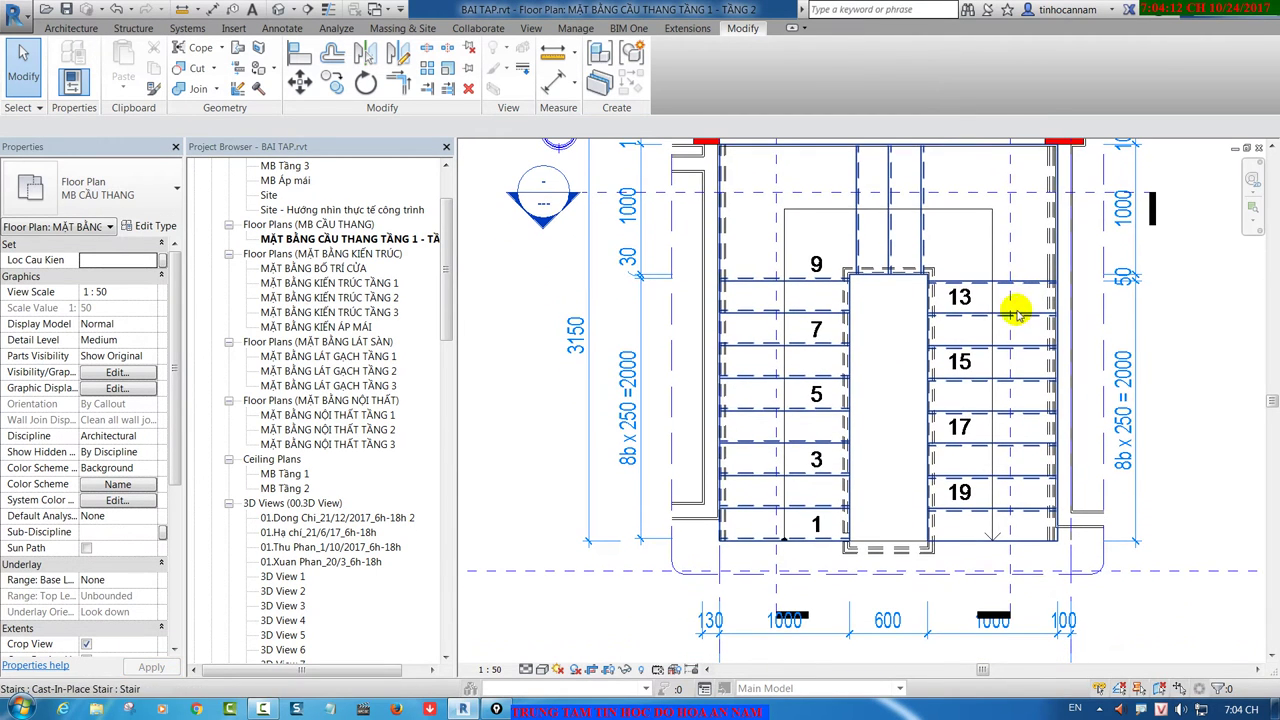
pyautogui.scroll(3, 680, 595)
pyautogui.scroll(2, 680, 595)
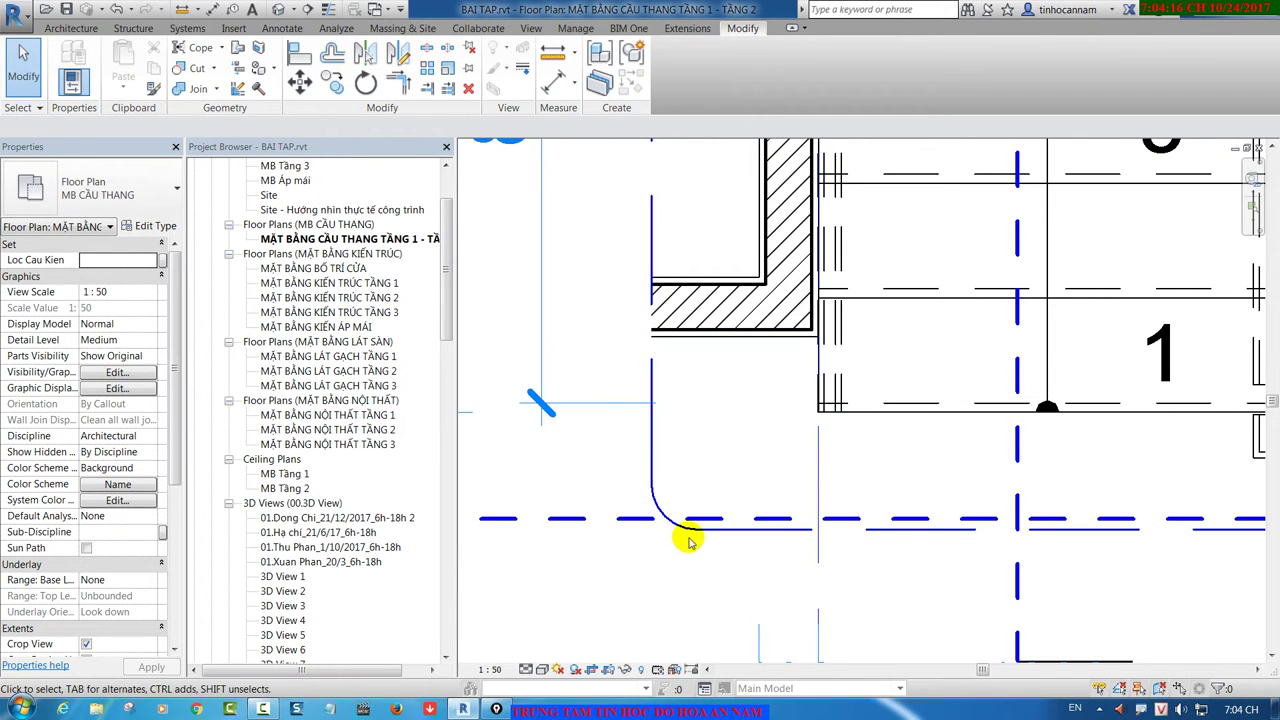
pyautogui.click(645, 526)
pyautogui.press('Escape')
# Step: Split the stair plan's section line to add a jogged segment
pyautogui.scroll(-2, 737, 523)
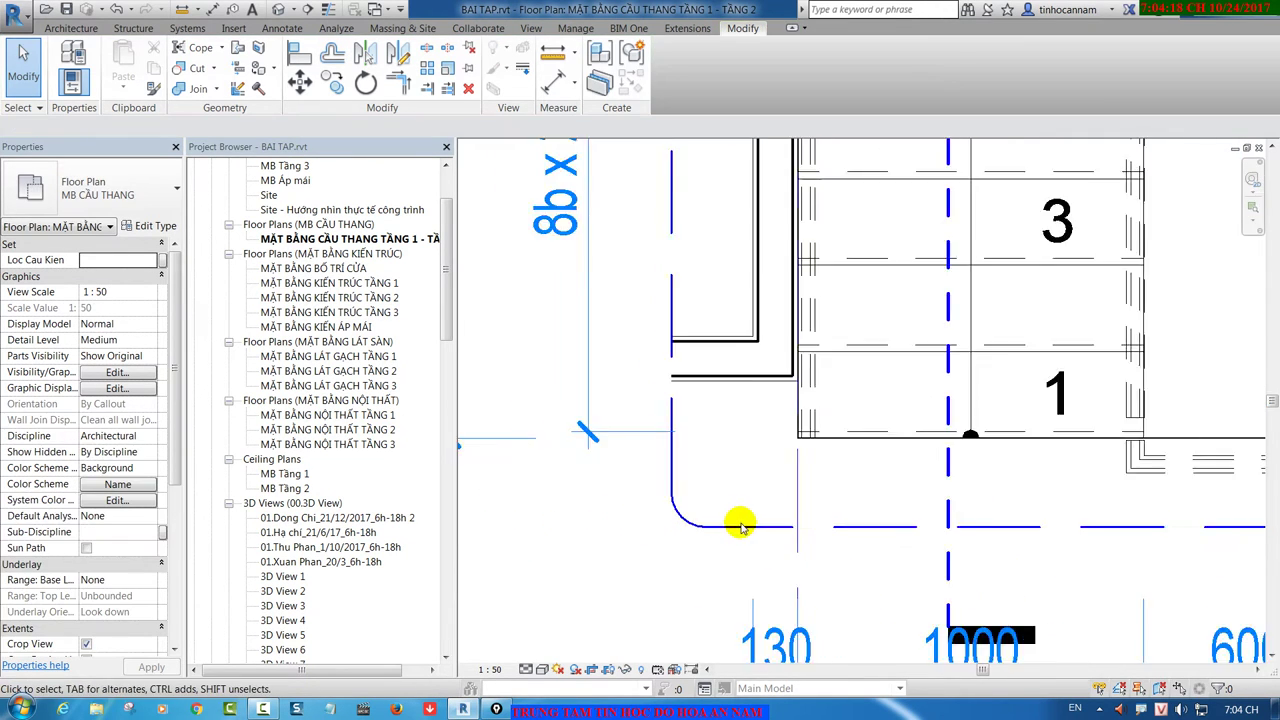
pyautogui.scroll(-1, 743, 523)
pyautogui.scroll(-1, 790, 535)
pyautogui.click(820, 522)
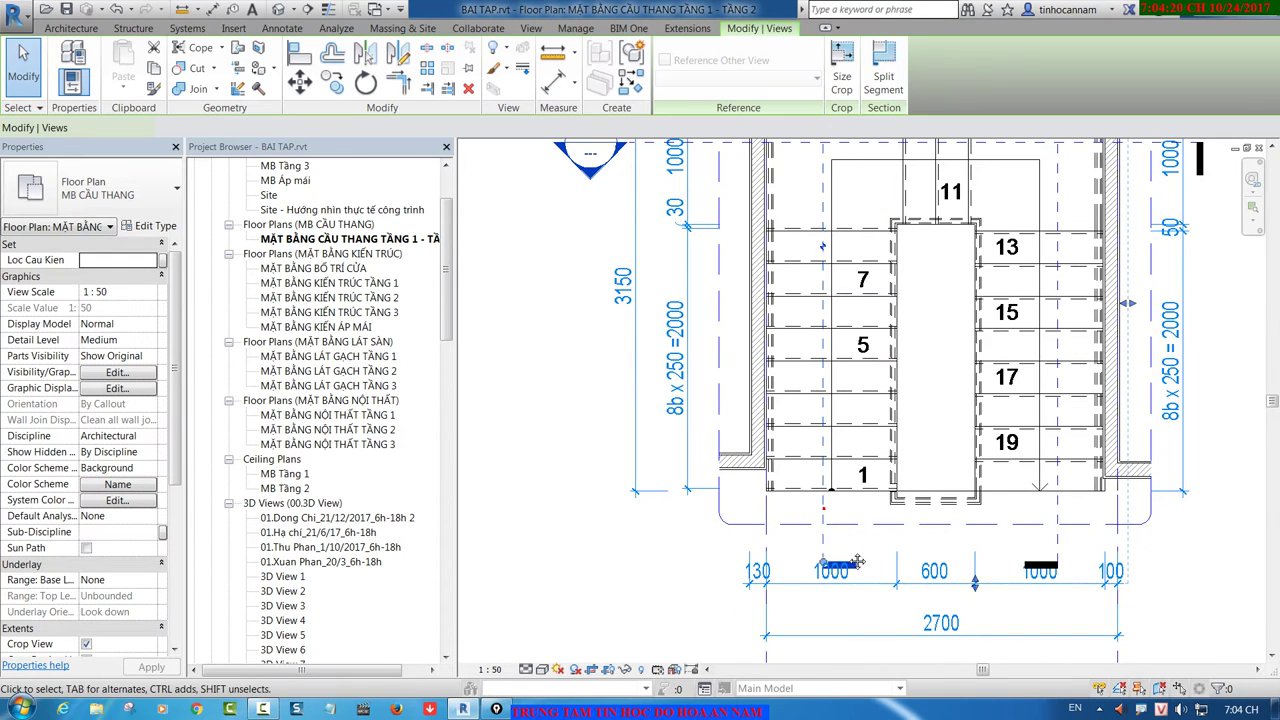
pyautogui.moveTo(823, 563); pyautogui.dragTo(792, 432, button='middle')
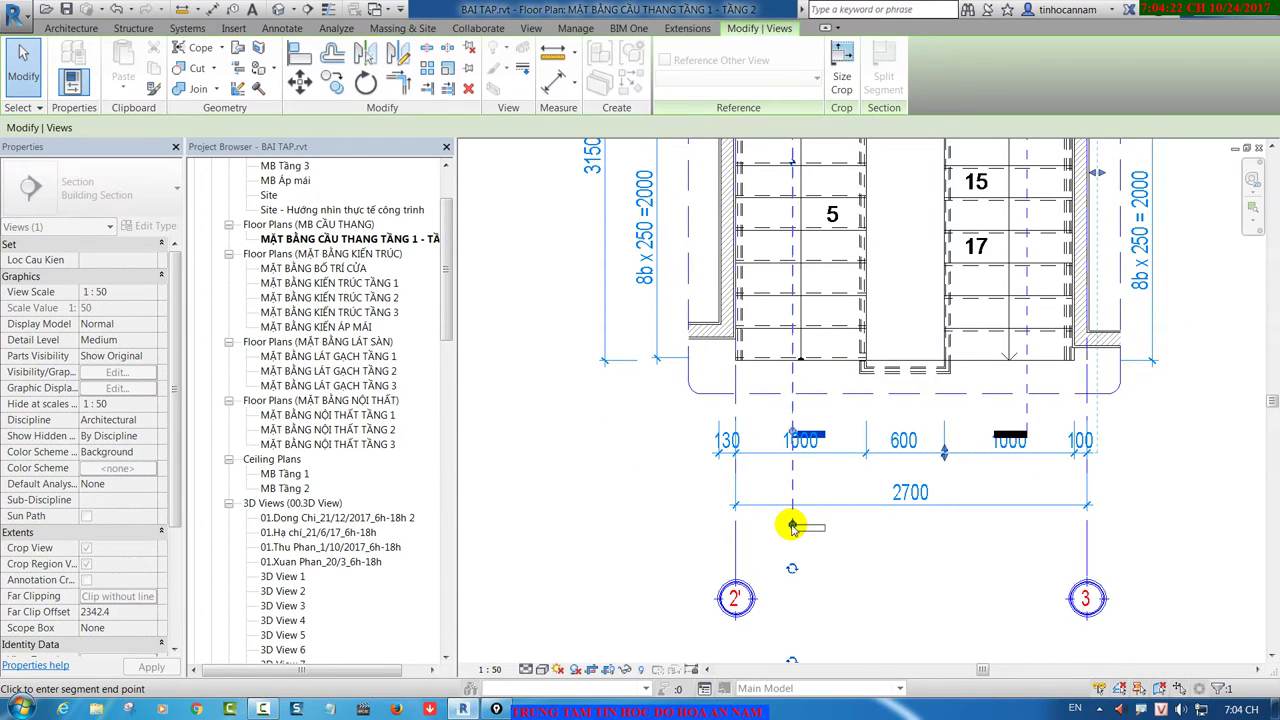
pyautogui.click(1027, 383)
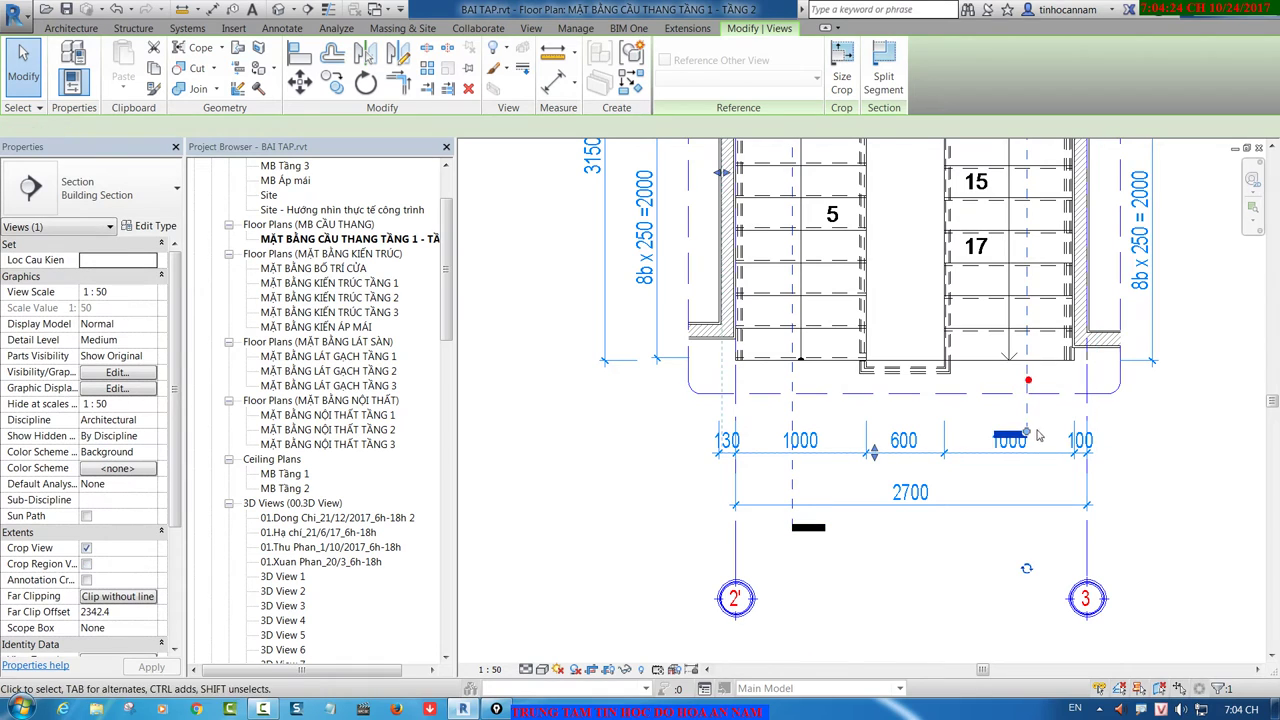
pyautogui.click(1024, 520)
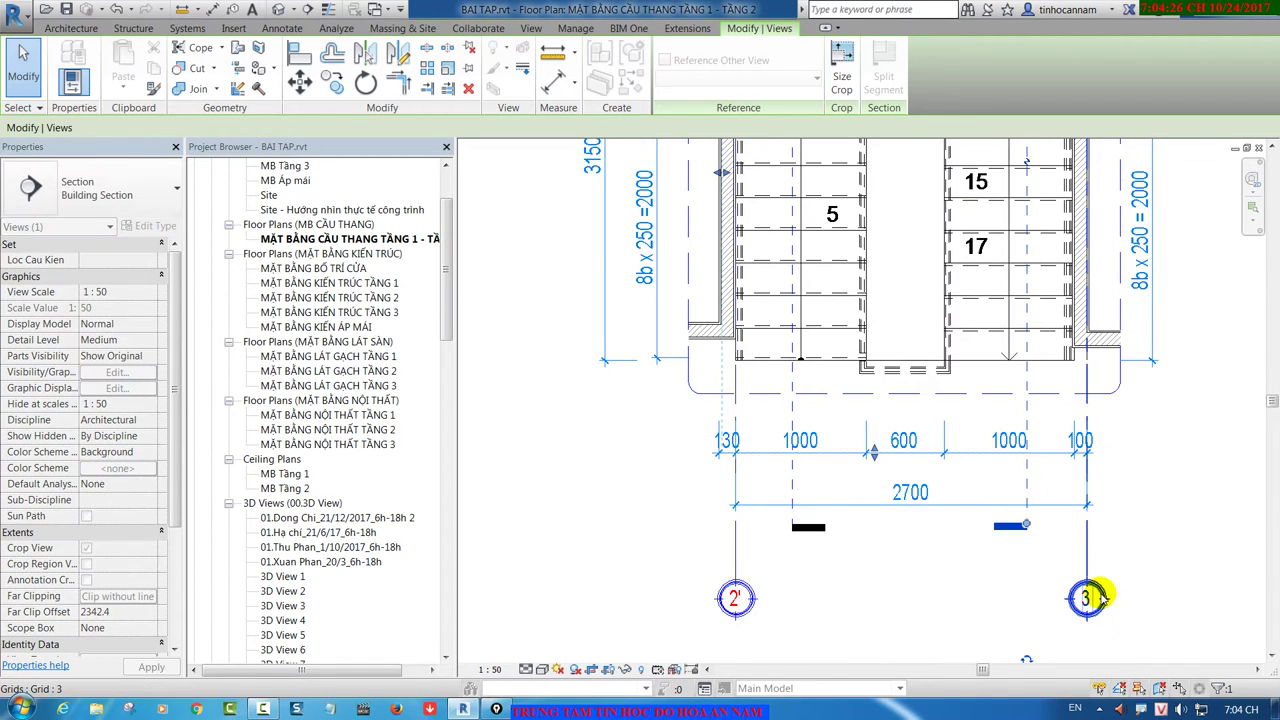
# Step: Drag the grid 2' and 3 heads up closer to the stair
pyautogui.click(1087, 560)
pyautogui.moveTo(1087, 575); pyautogui.dragTo(1088, 533)
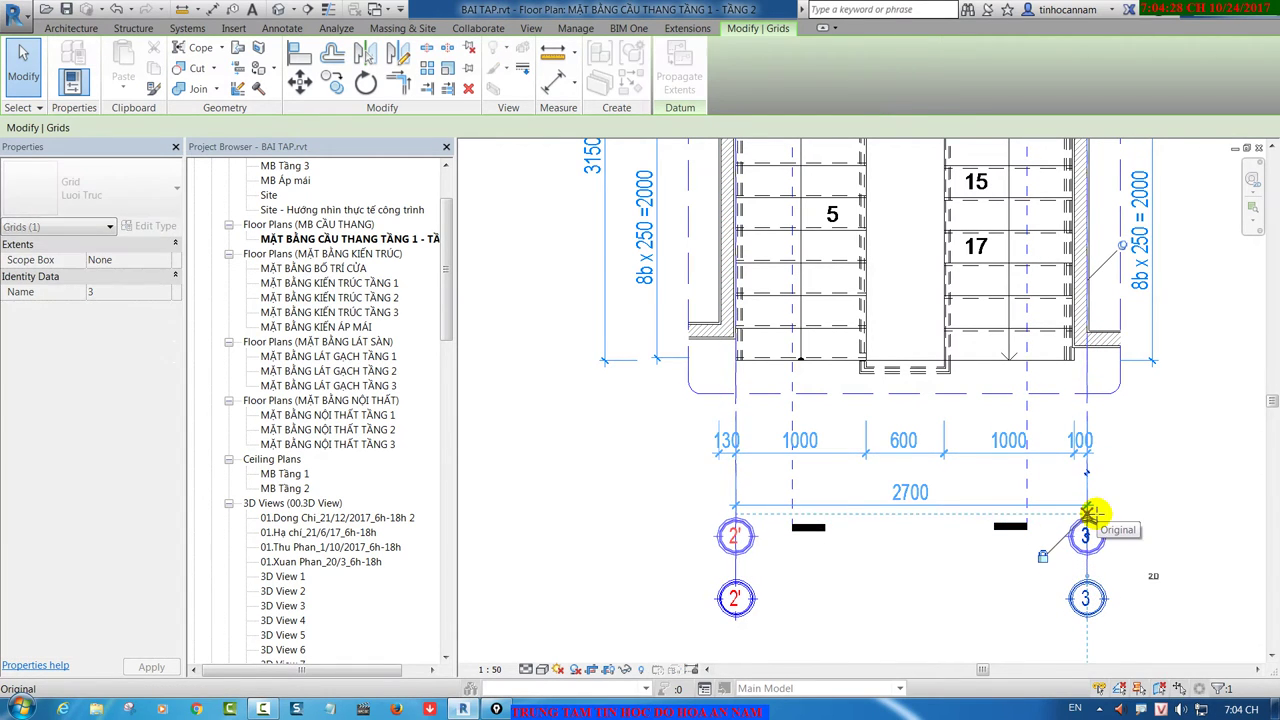
pyautogui.click(1169, 481)
# Step: Zoom in on the stair's top-left corner to inspect the rounded outline
pyautogui.moveTo(1095, 535)
pyautogui.mouseDown(button='middle')
pyautogui.moveTo(818, 285)
pyautogui.moveTo(777, 214)
pyautogui.mouseUp(button='middle')
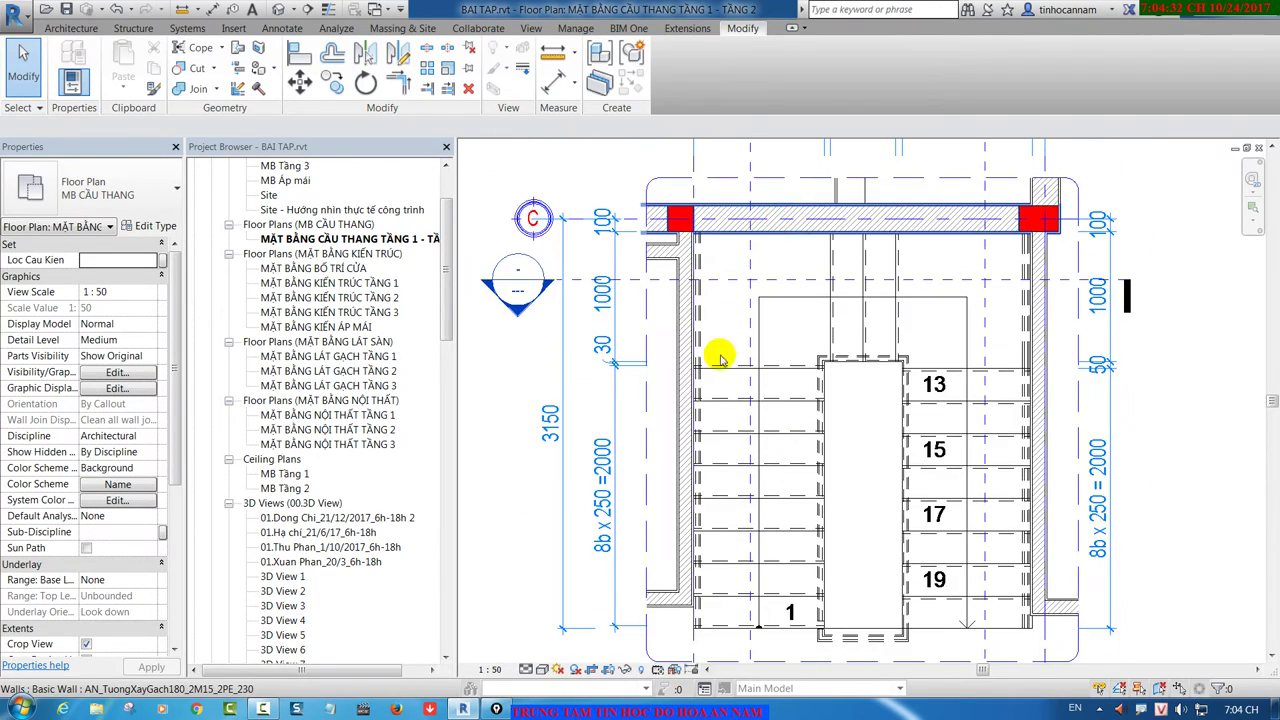
pyautogui.scroll(1, 749, 160)
pyautogui.scroll(3, 752, 155)
pyautogui.scroll(3, 753, 156)
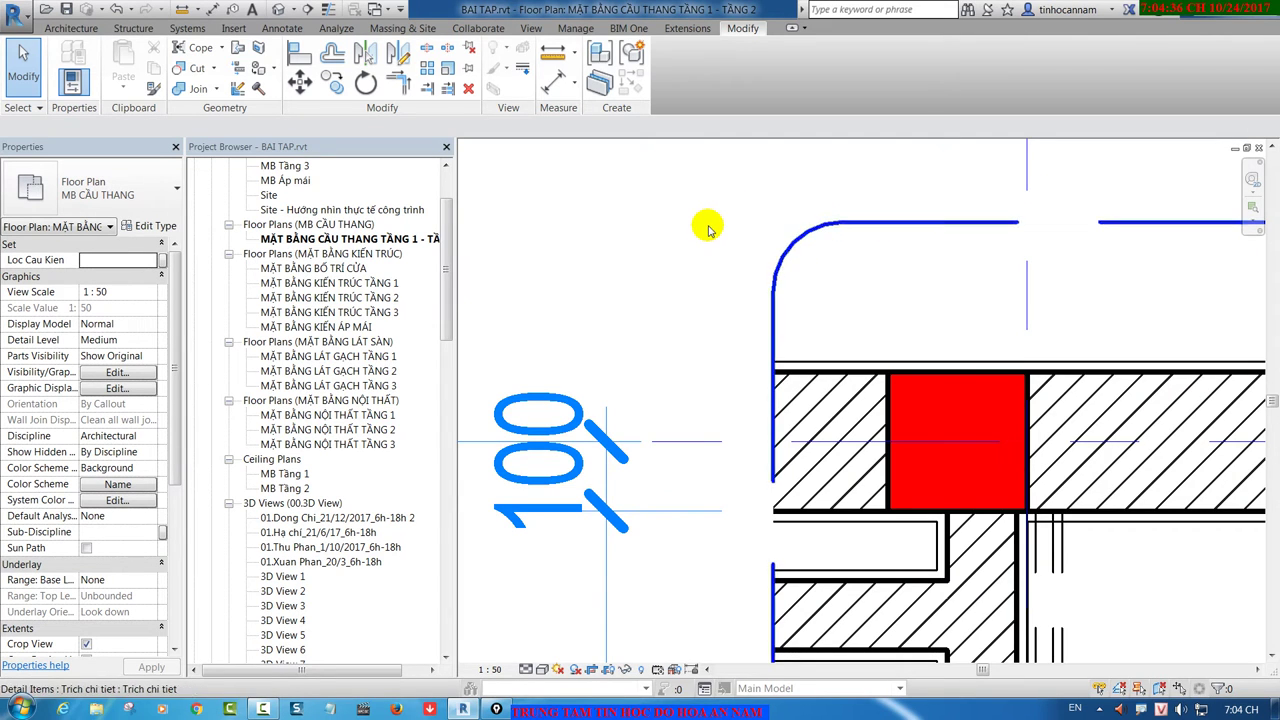
pyautogui.scroll(-1, 697, 254)
pyautogui.moveTo(950, 271); pyautogui.dragTo(797, 243, button='middle')
pyautogui.scroll(-1, 737, 245)
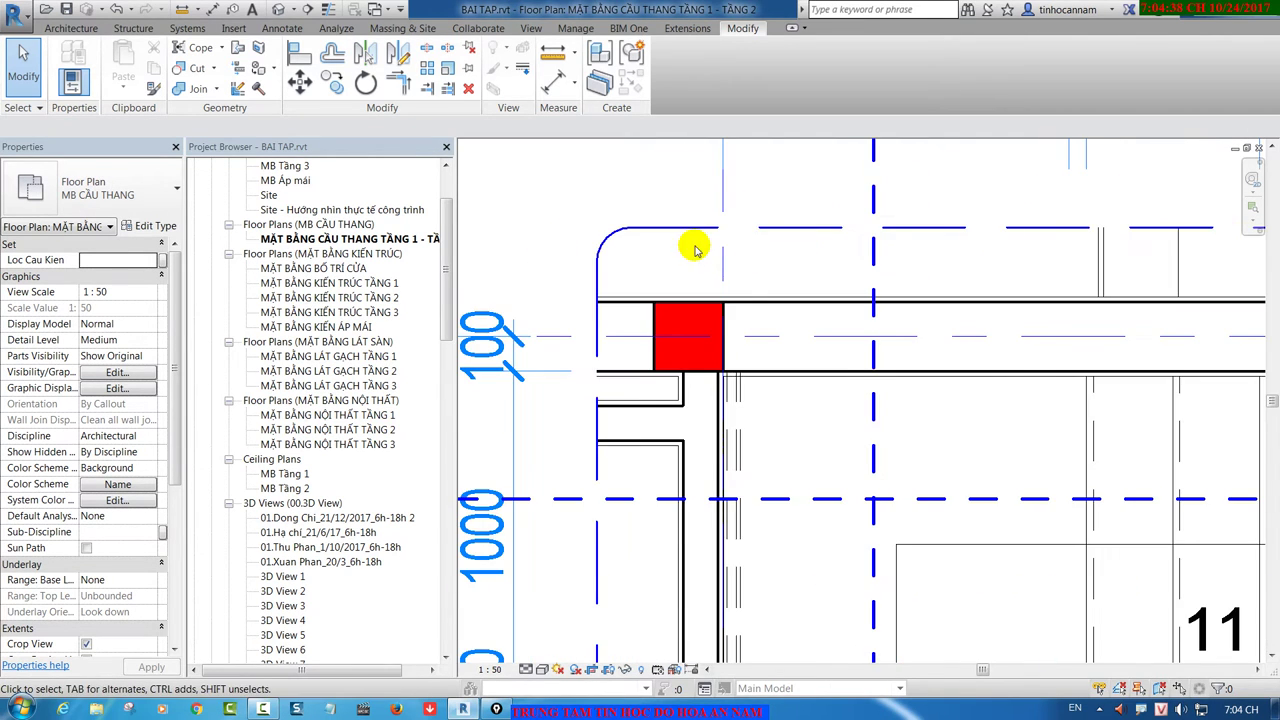
pyautogui.moveTo(694, 249); pyautogui.dragTo(743, 246, button='middle')
pyautogui.press('v')
pyautogui.press('v')
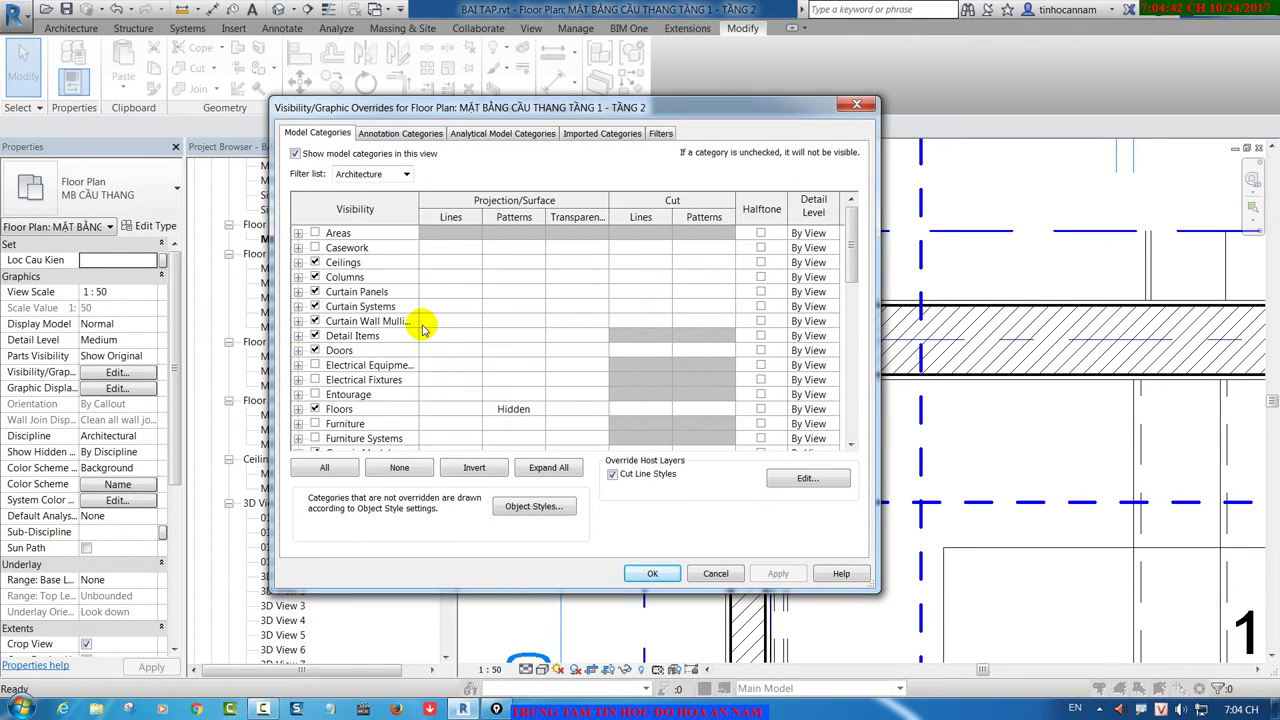
pyautogui.press('Escape')
pyautogui.scroll(1, 690, 238)
pyautogui.scroll(1, 690, 233)
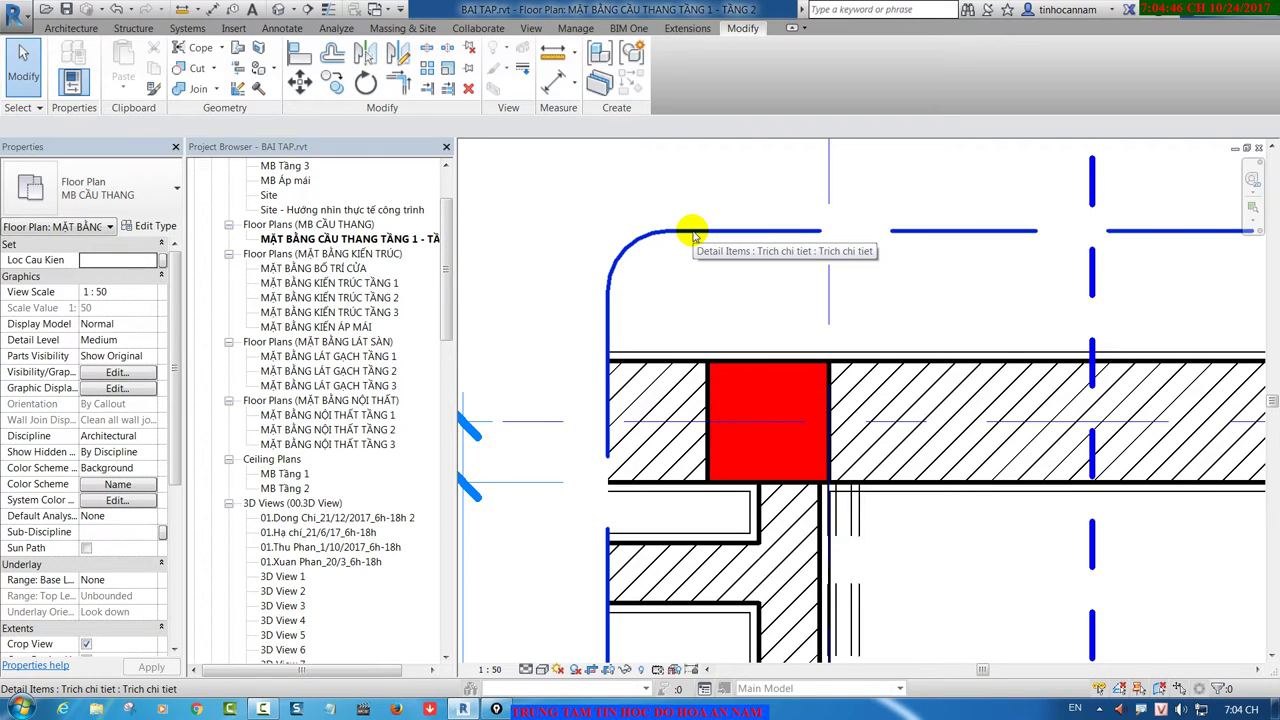
# Step: Start a Metric Detail Item family, cancel it, and open Visibility/Graphic Overrides with VG
pyautogui.click(18, 14)
pyautogui.moveTo(55, 76)
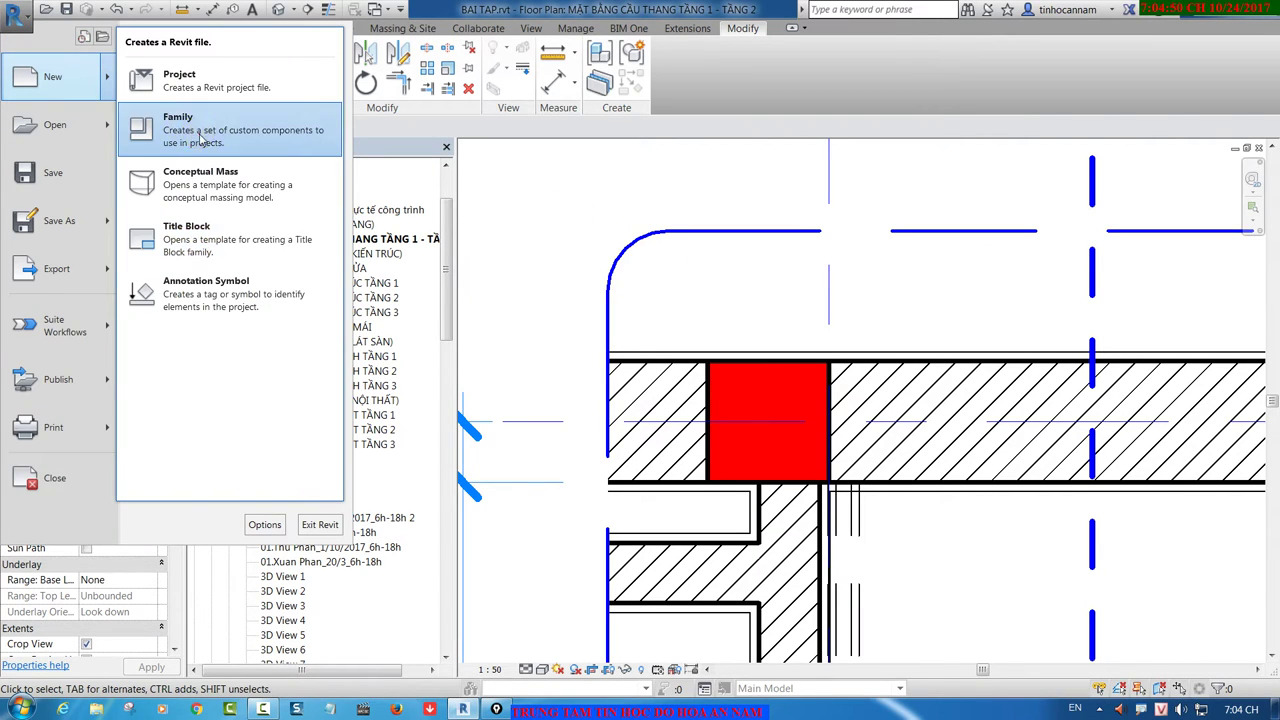
pyautogui.click(150, 140)
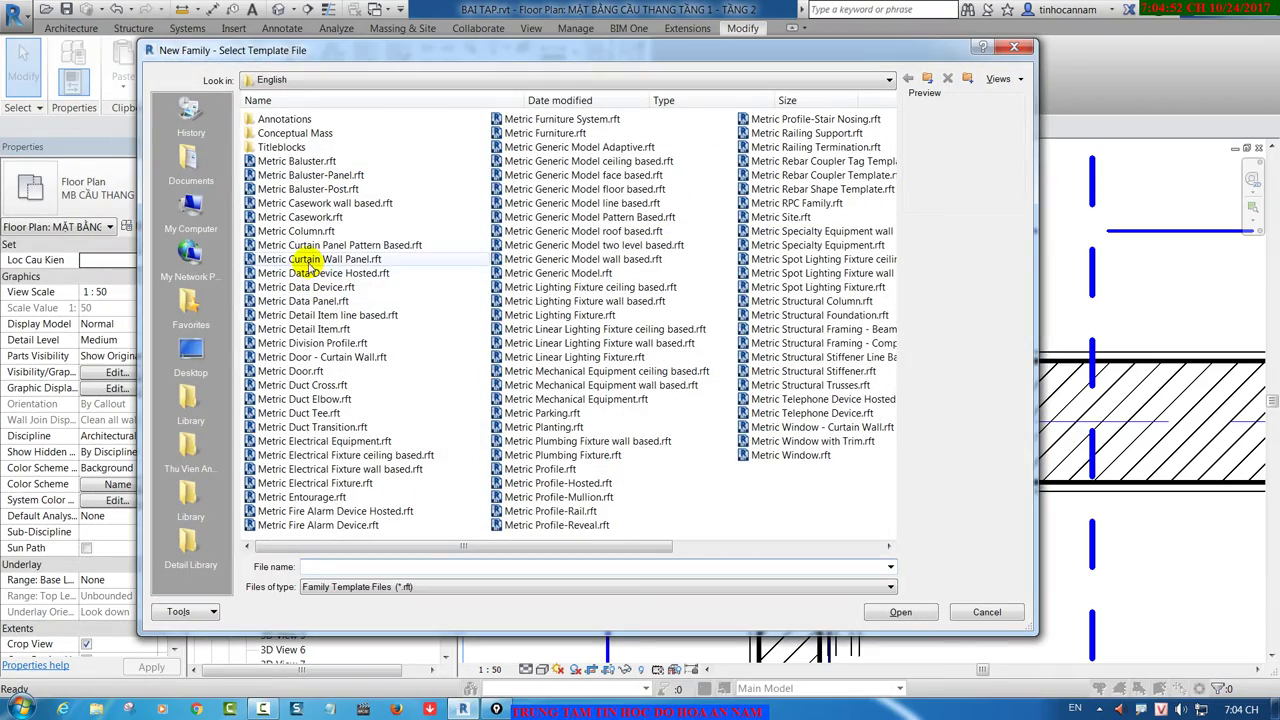
pyautogui.click(304, 329)
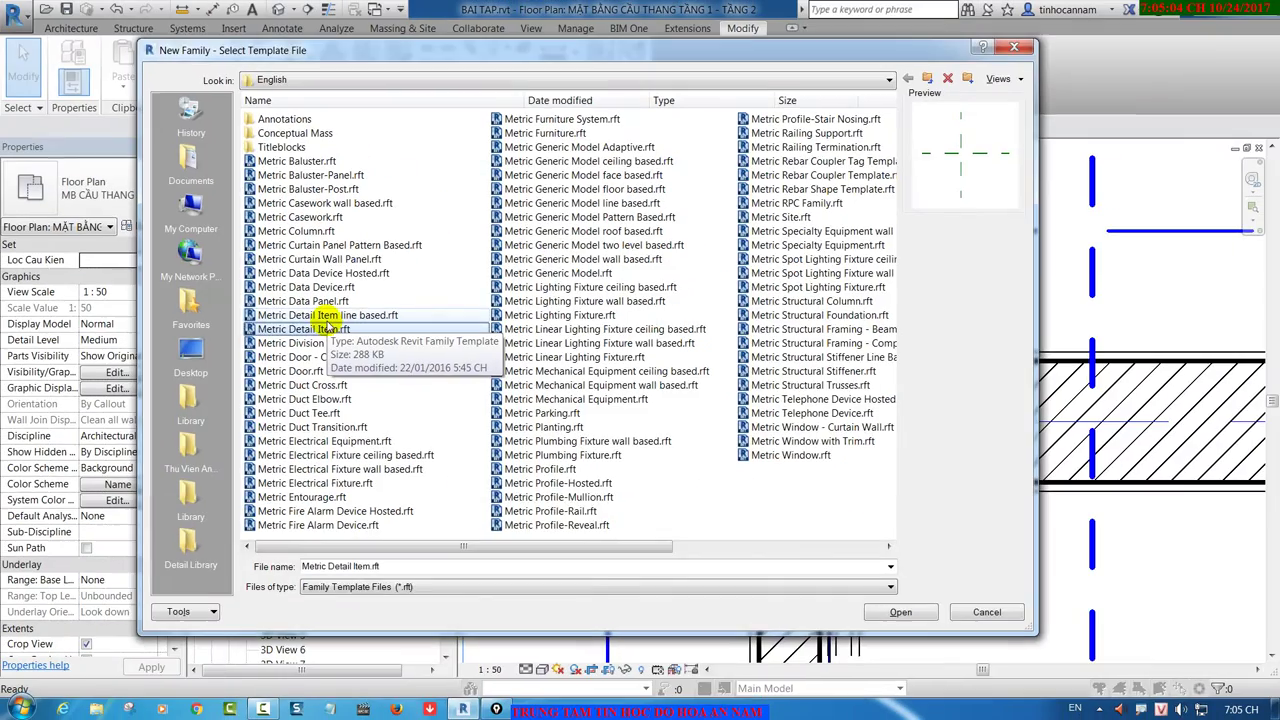
pyautogui.press('Escape')
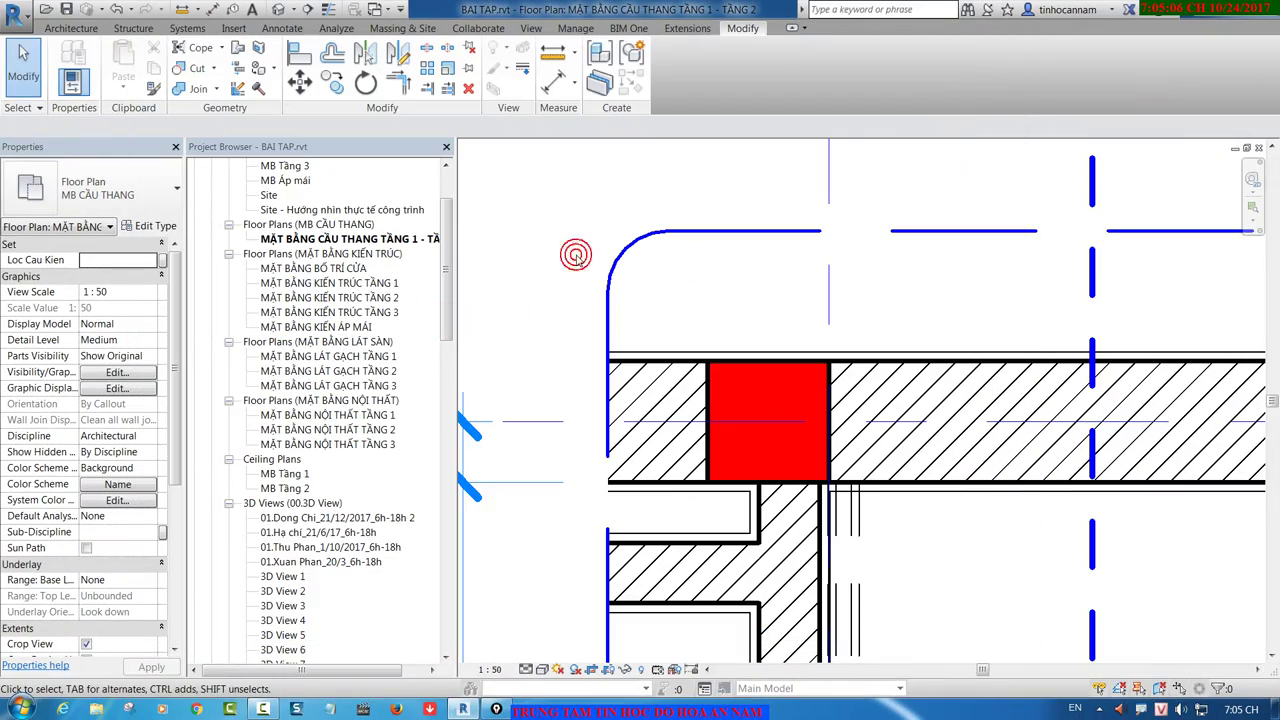
pyautogui.press('v')
pyautogui.press('v')
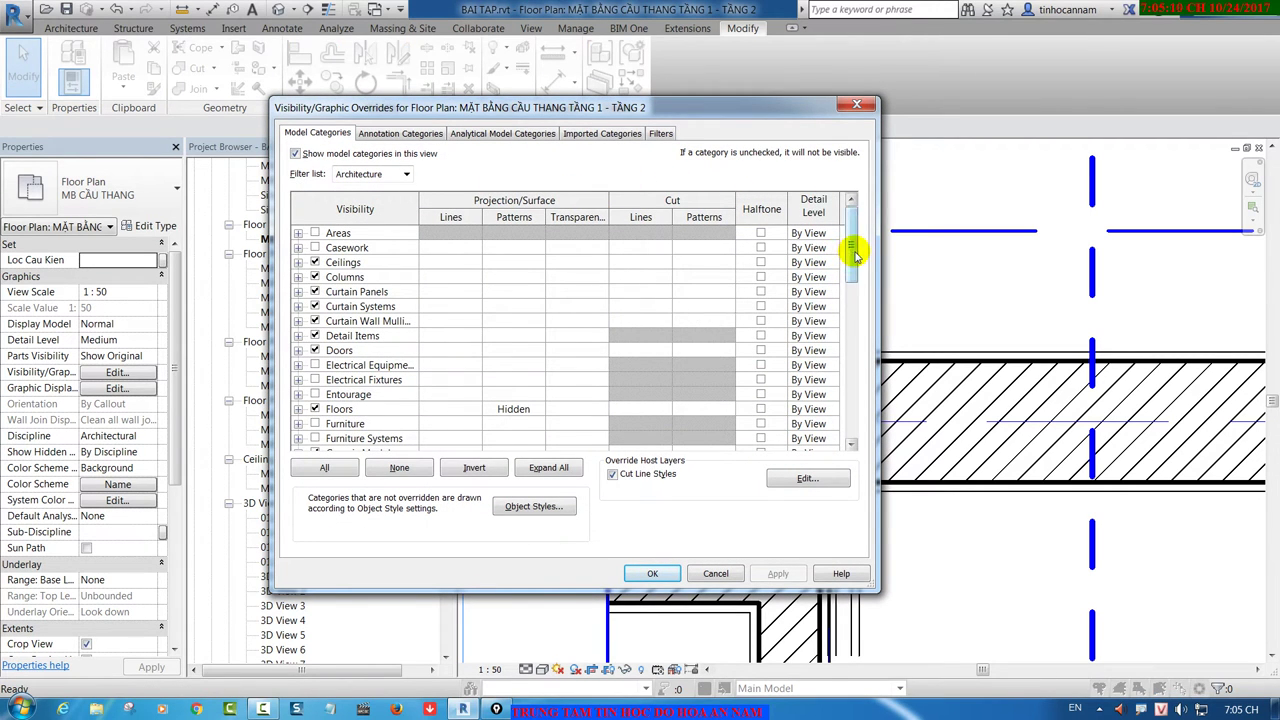
# Step: Expand Detail Items and select the TRÍCH CHI TIẾT subcategory in Visibility/Graphic Overrides
pyautogui.click(350, 337)
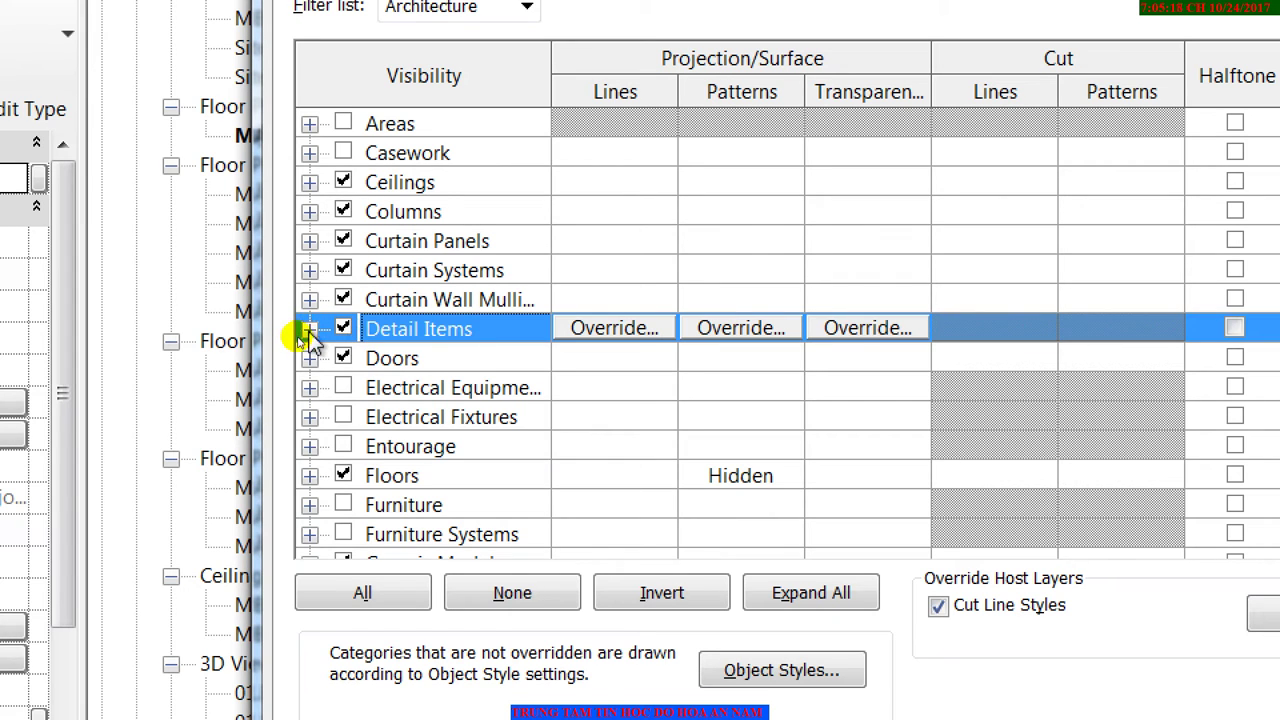
pyautogui.click(309, 333)
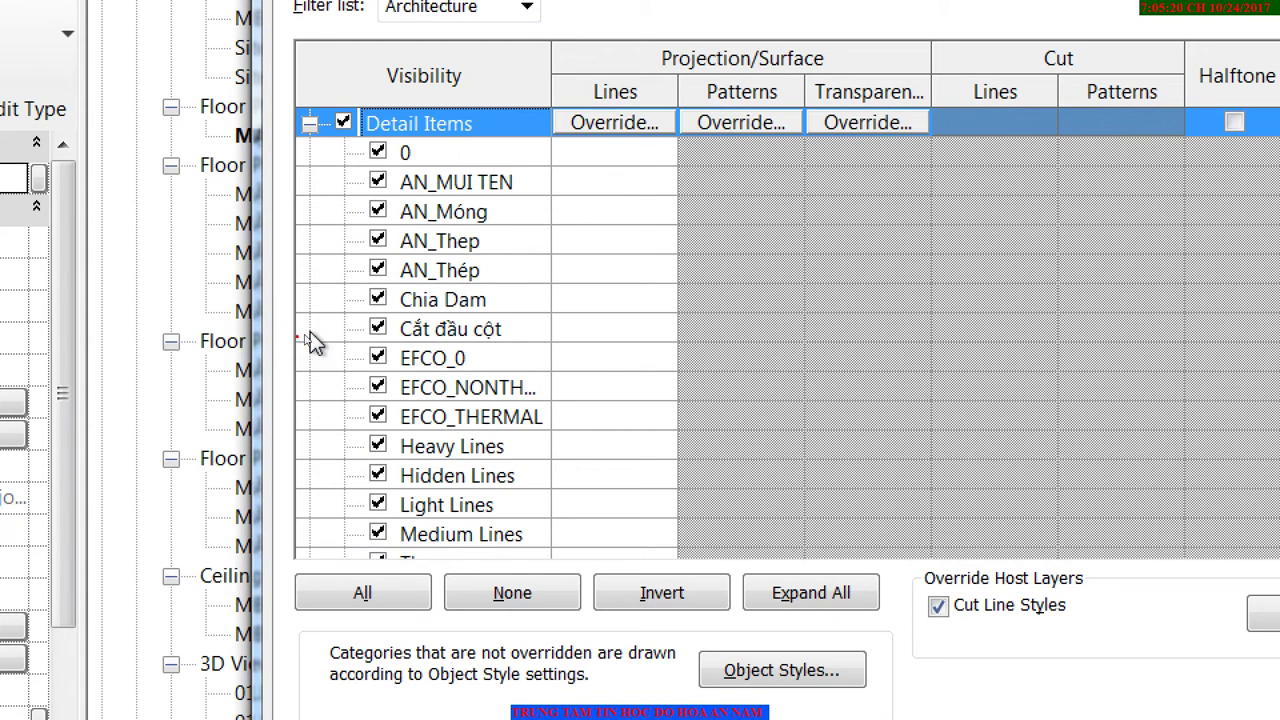
pyautogui.click(357, 358)
pyautogui.scroll(-2, 360, 357)
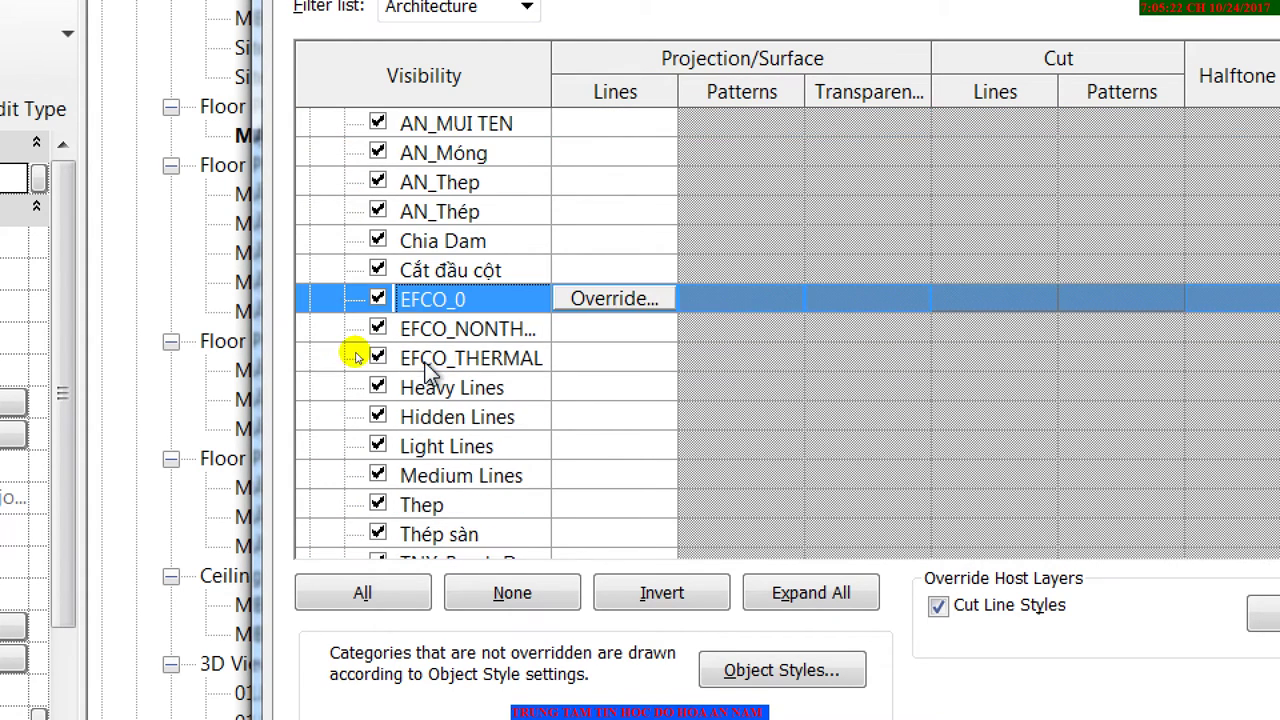
pyautogui.scroll(-2, 360, 357)
pyautogui.scroll(-3, 360, 357)
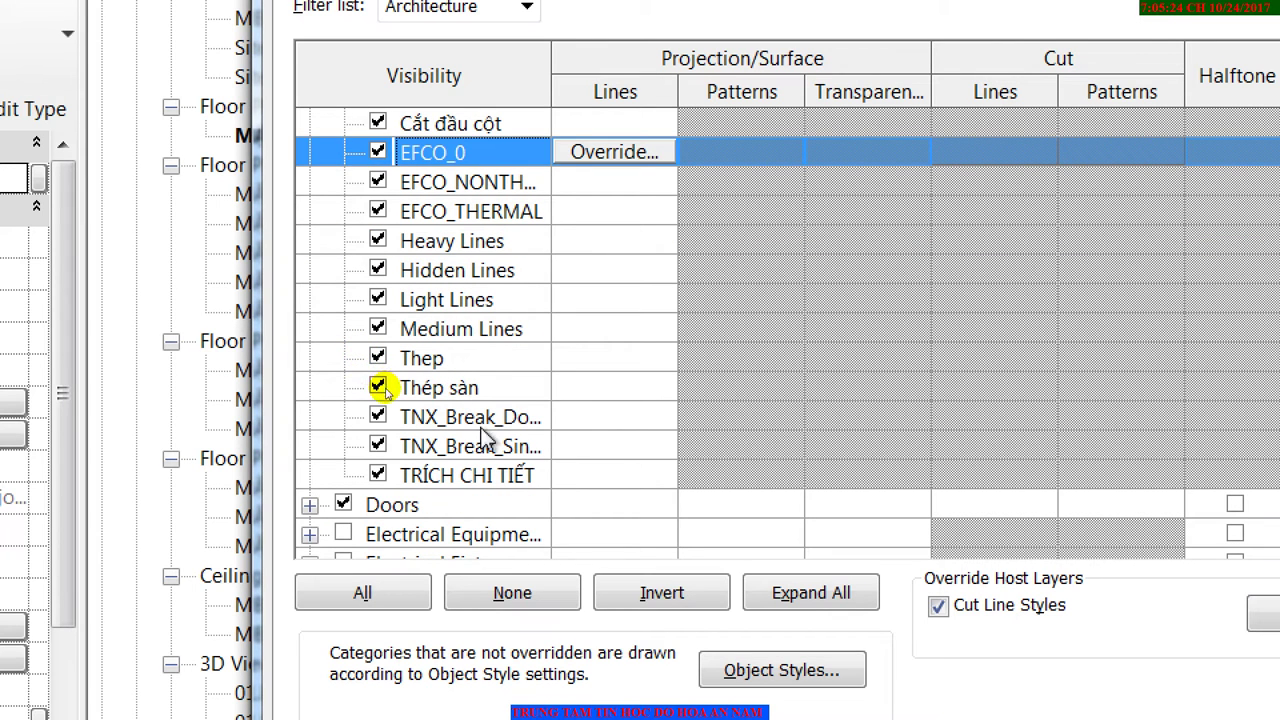
pyautogui.click(508, 474)
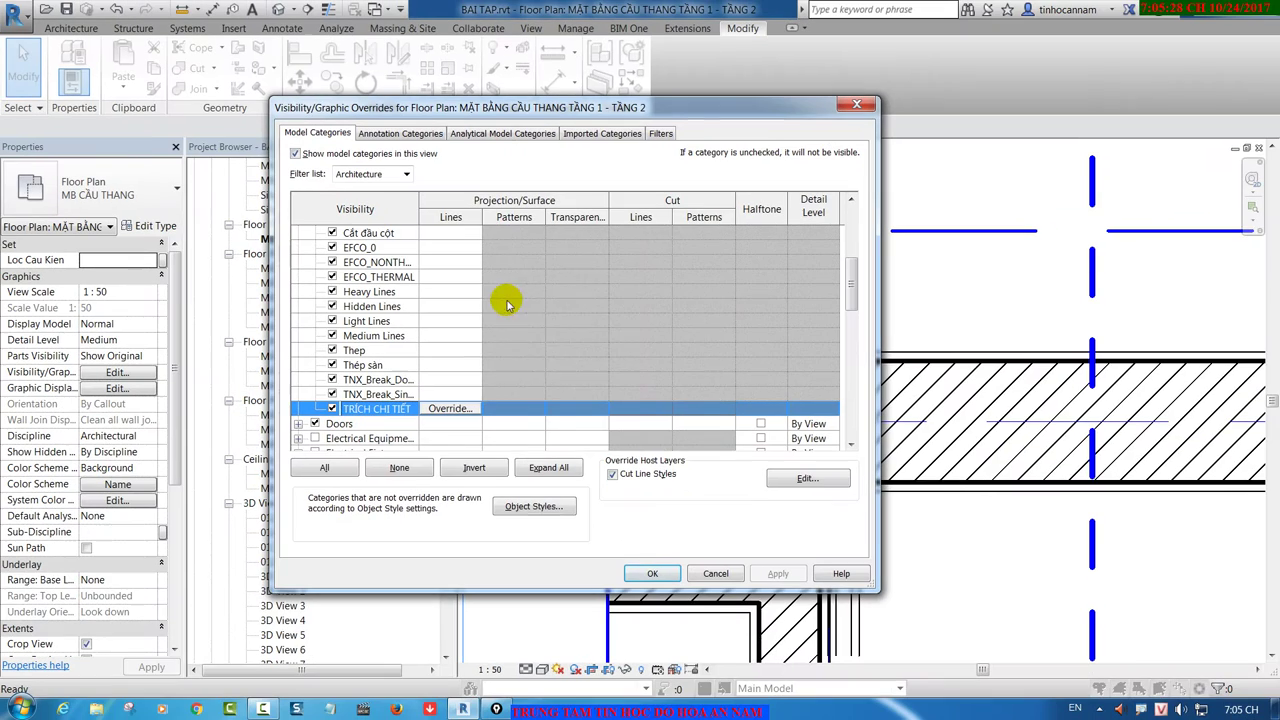
# Step: Override TRÍCH CHI TIẾT lines to weight 7 with the 01.DASH_1.5-1.5 pattern and apply
pyautogui.click(452, 409)
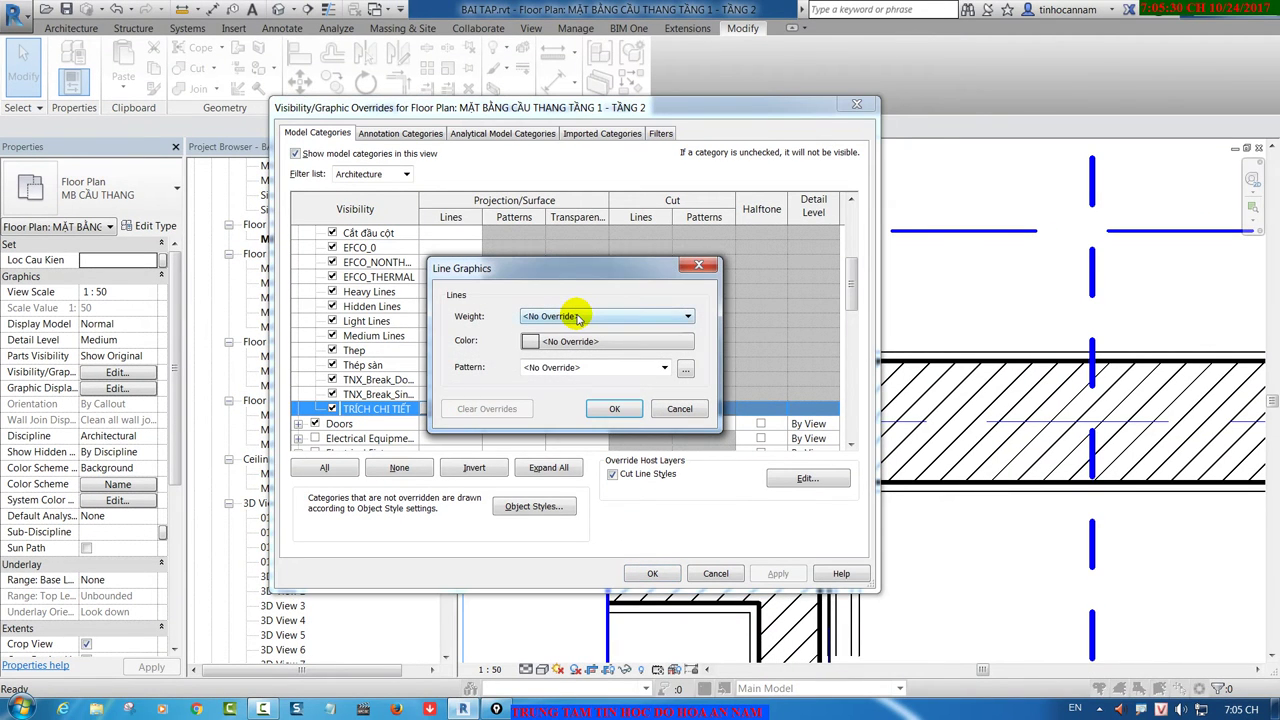
pyautogui.click(577, 318)
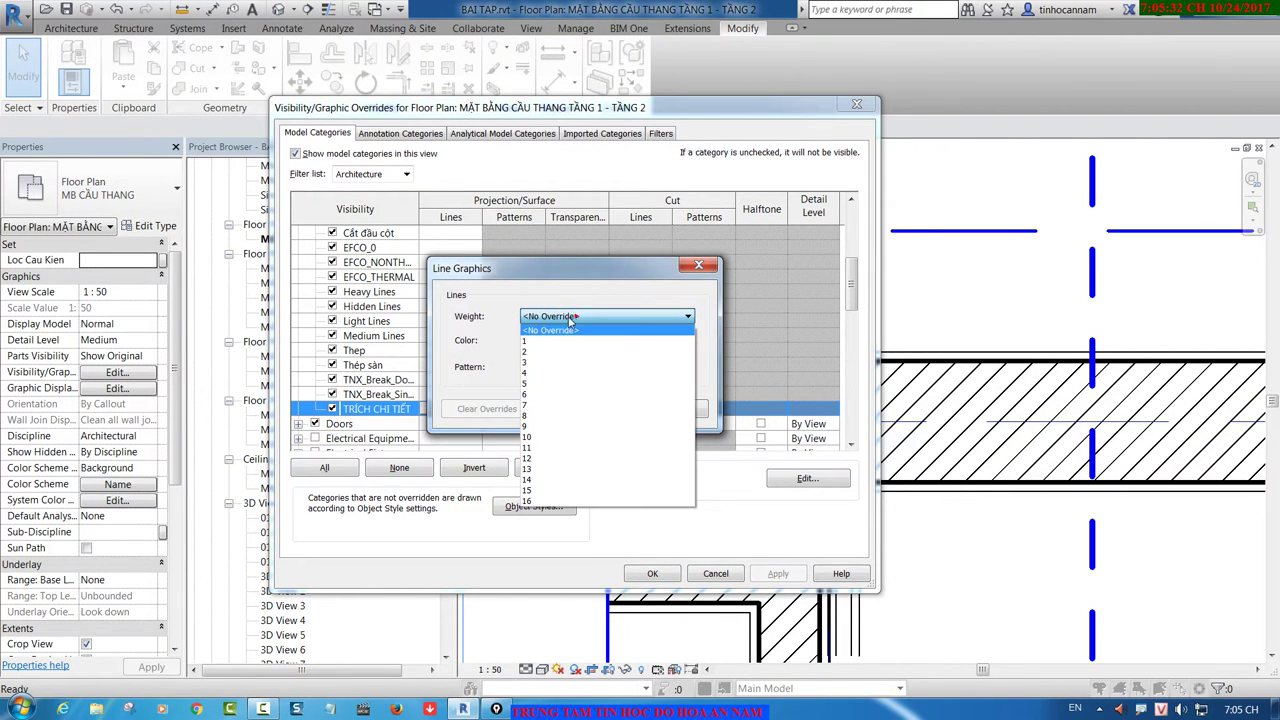
pyautogui.click(548, 398)
pyautogui.click(612, 341)
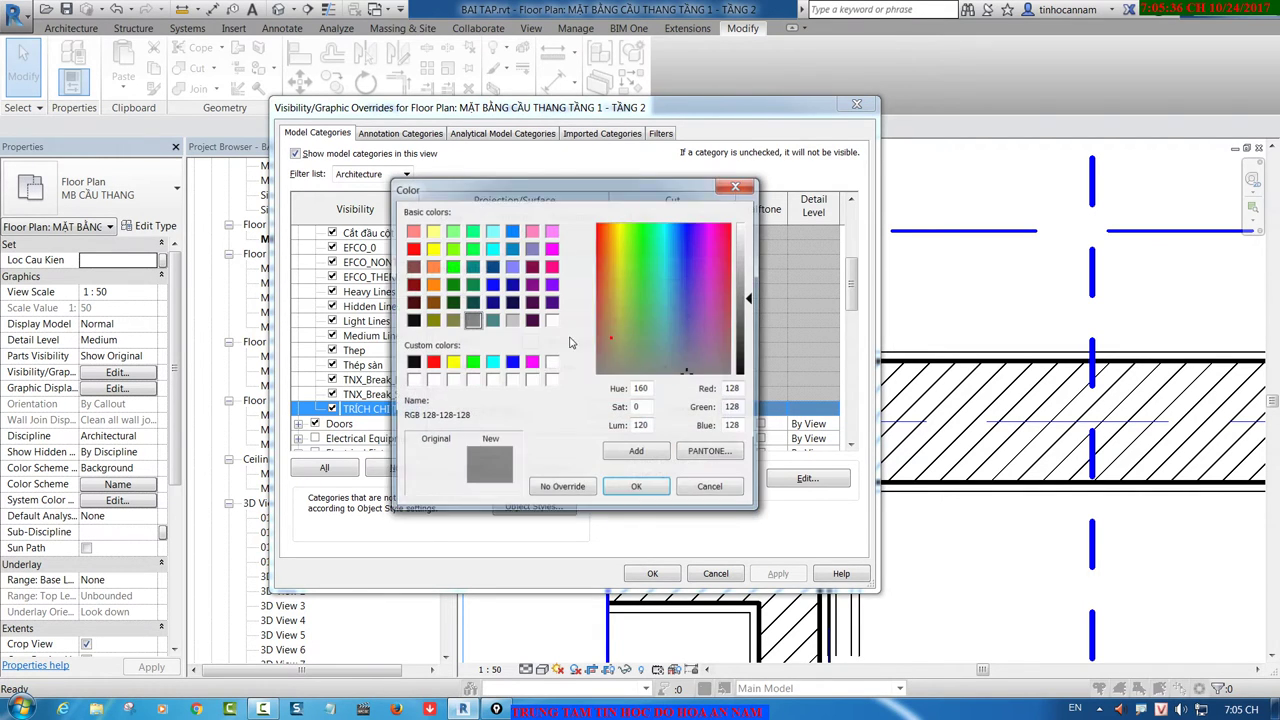
pyautogui.click(709, 486)
pyautogui.click(661, 370)
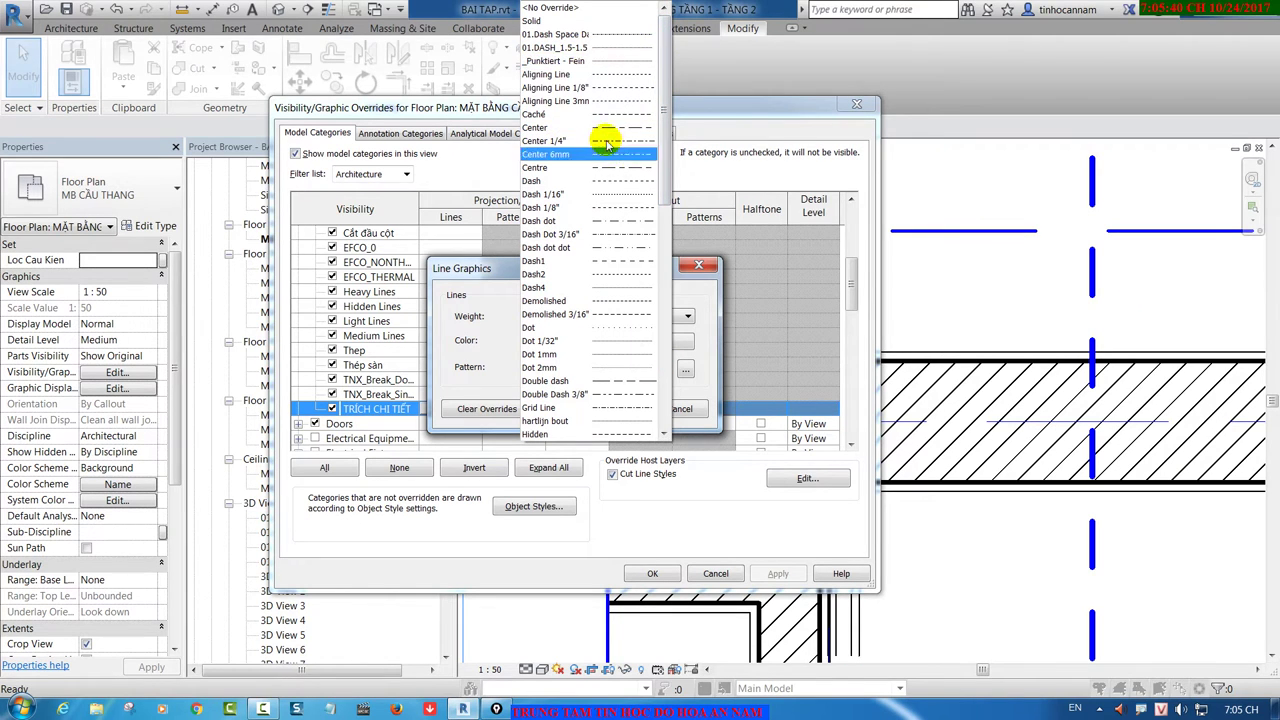
pyautogui.click(595, 47)
pyautogui.click(625, 409)
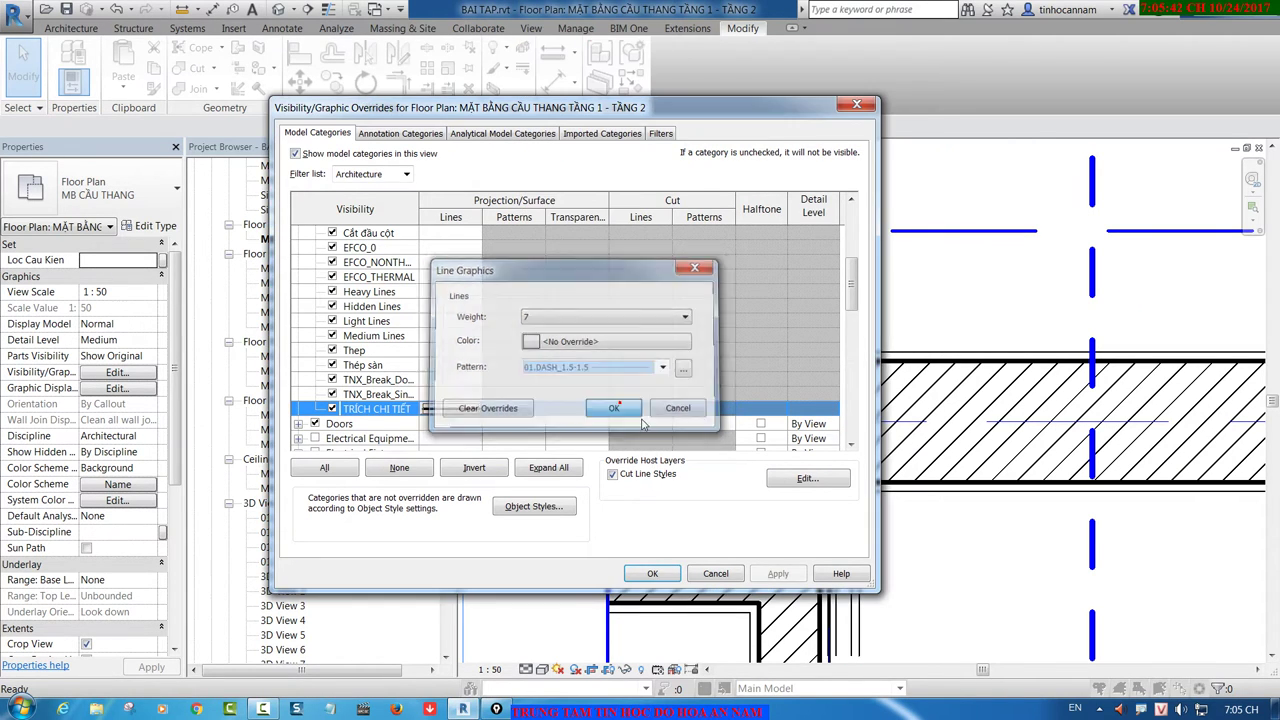
pyautogui.click(652, 573)
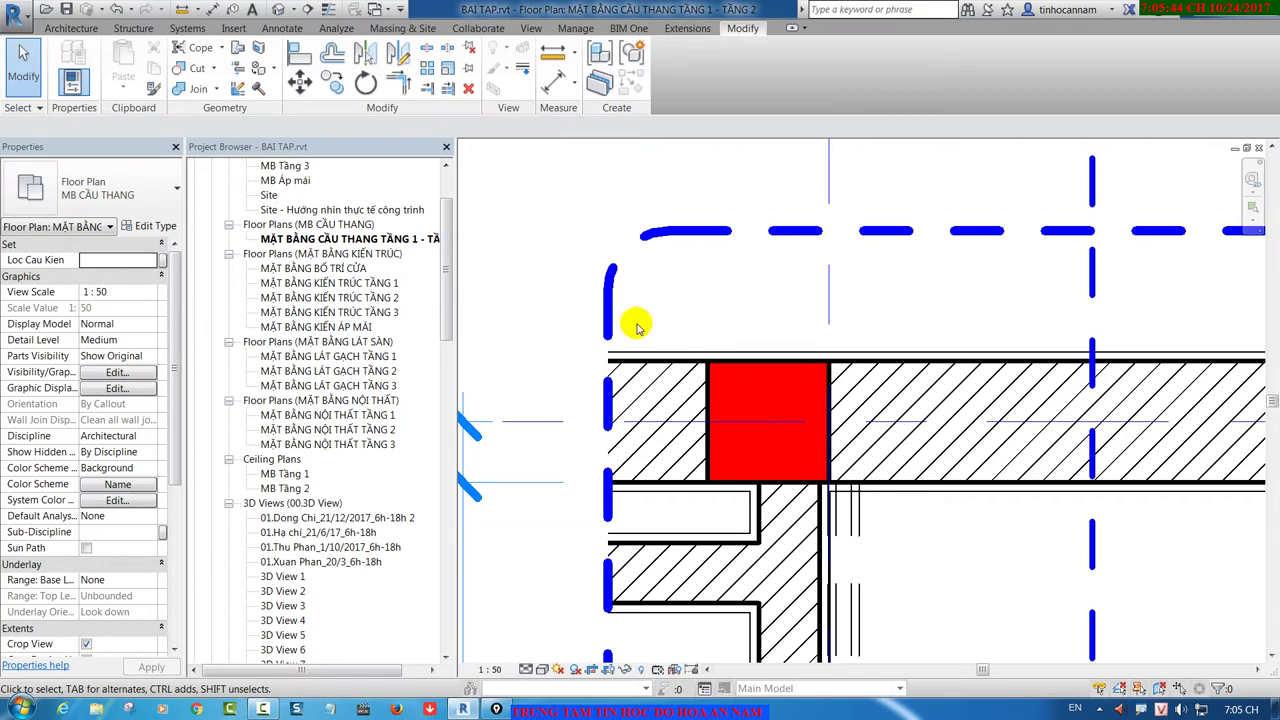
pyautogui.scroll(-2, 630, 320)
pyautogui.scroll(-2, 608, 310)
pyautogui.scroll(-2, 608, 313)
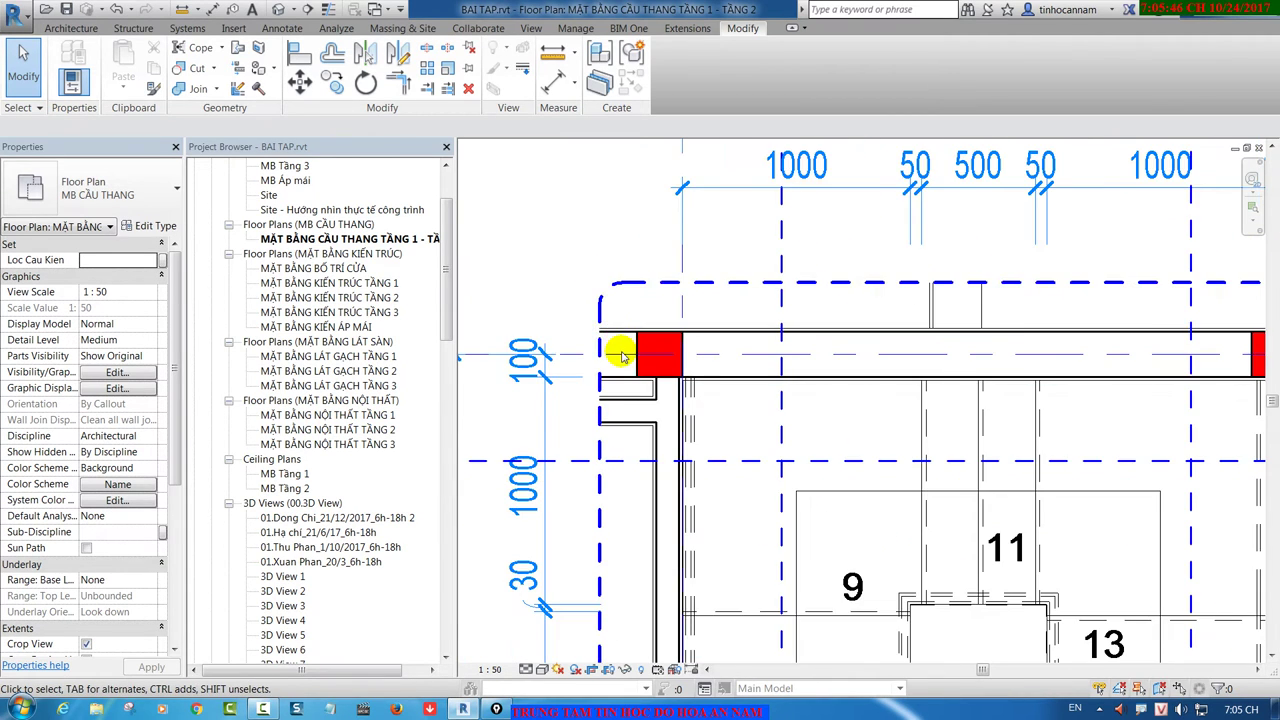
pyautogui.scroll(-2, 610, 320)
pyautogui.moveTo(763, 370)
pyautogui.mouseDown(button='middle')
pyautogui.moveTo(775, 117)
pyautogui.moveTo(788, 290)
pyautogui.mouseUp(button='middle')
pyautogui.scroll(2, 675, 162)
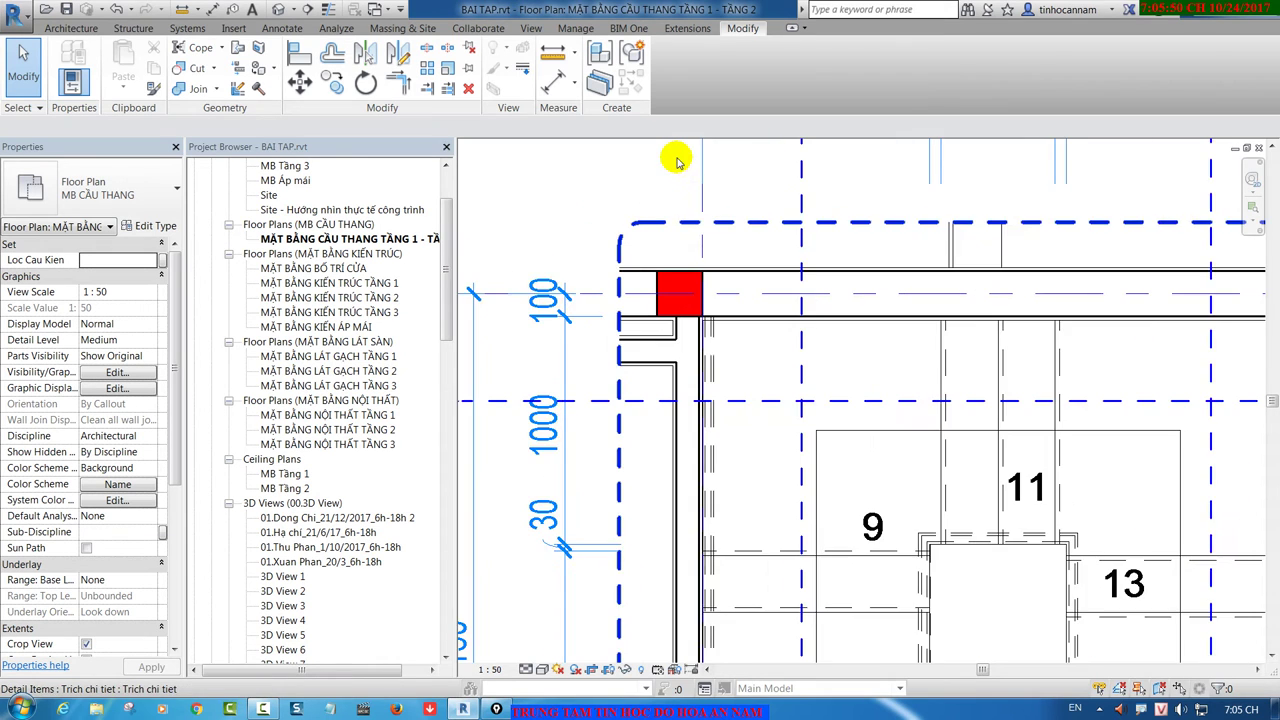
pyautogui.scroll(1, 680, 170)
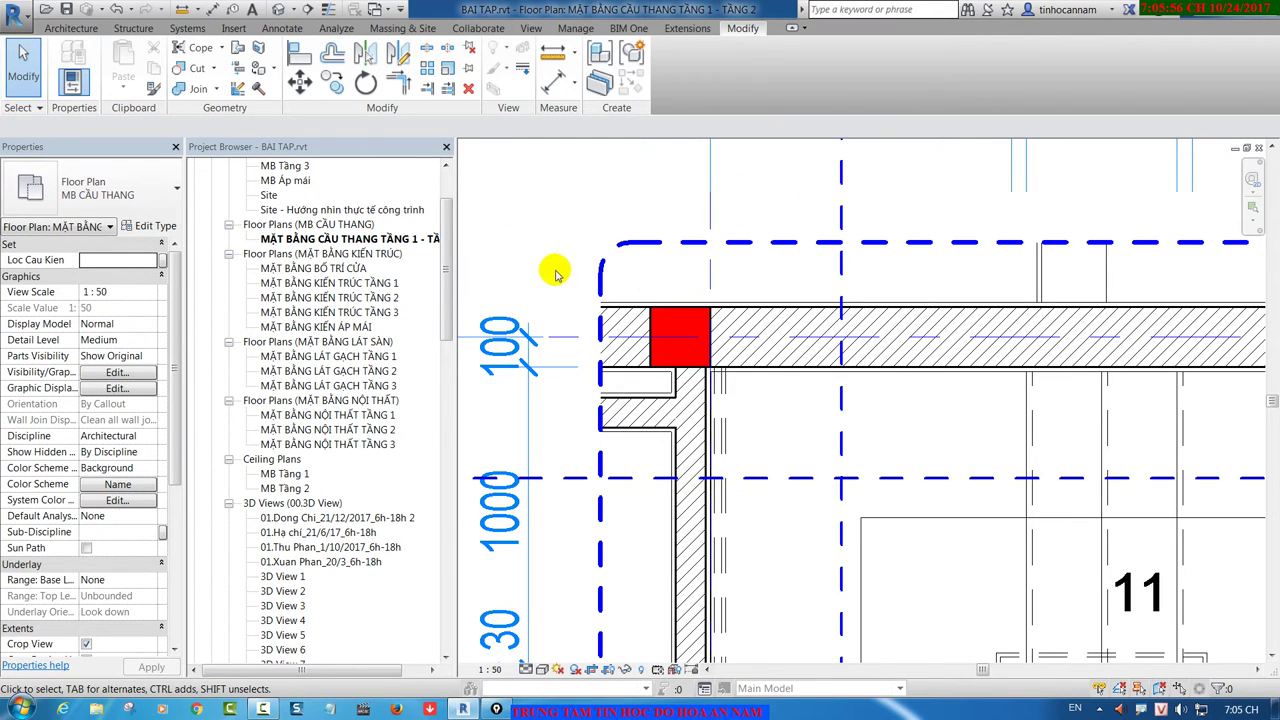
# Step: Reopen Visibility/Graphics and open the line override for the TRICH CHI TIET subcategory
pyautogui.press('v')
pyautogui.press('v')
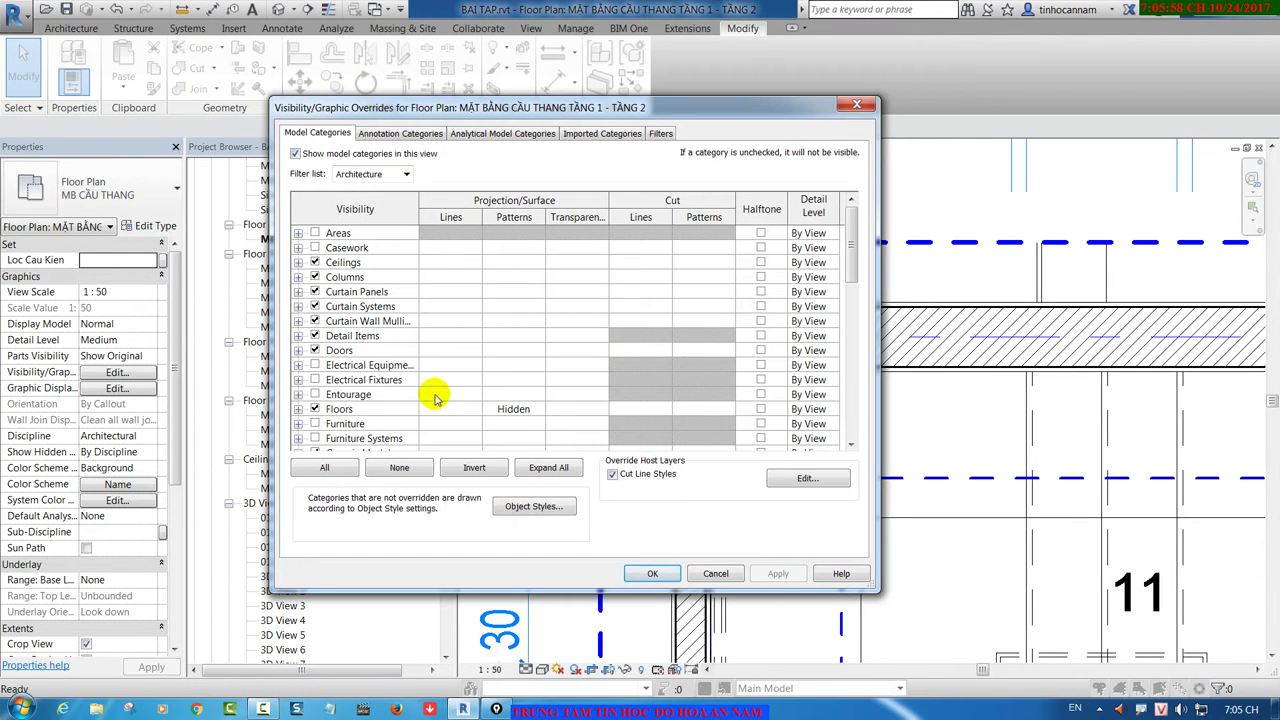
pyautogui.click(298, 340)
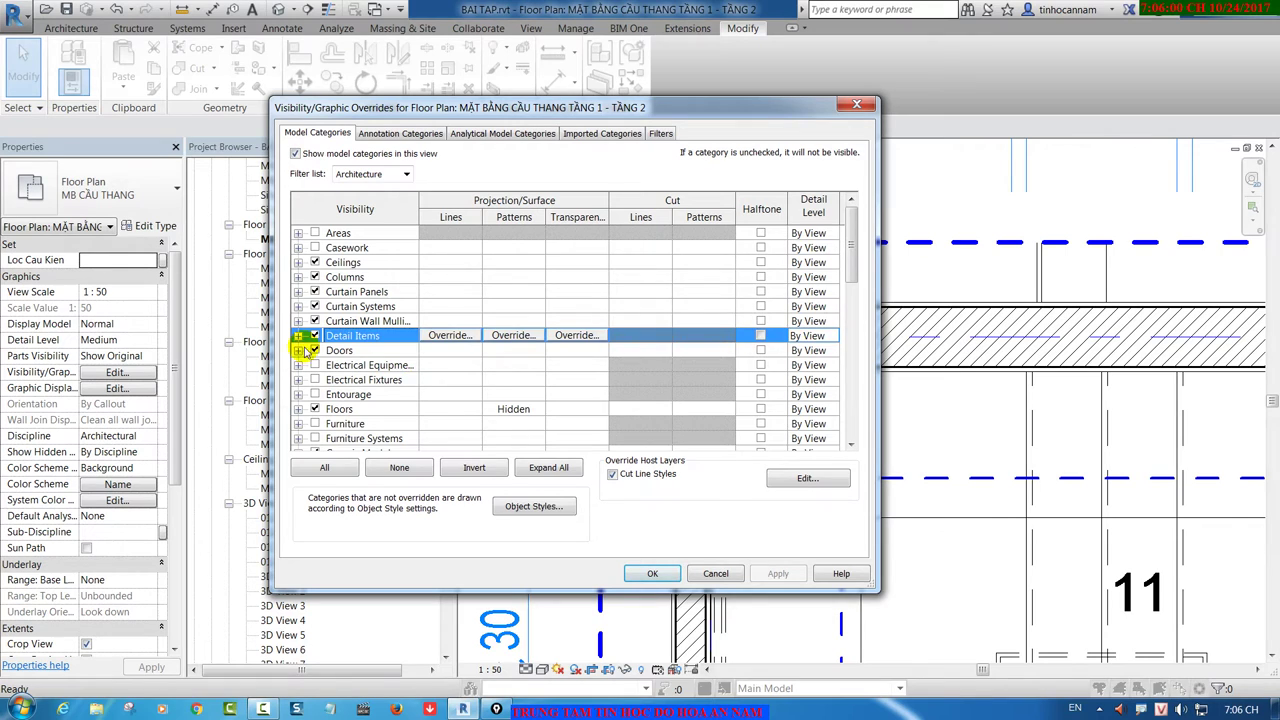
pyautogui.click(298, 337)
pyautogui.click(443, 394)
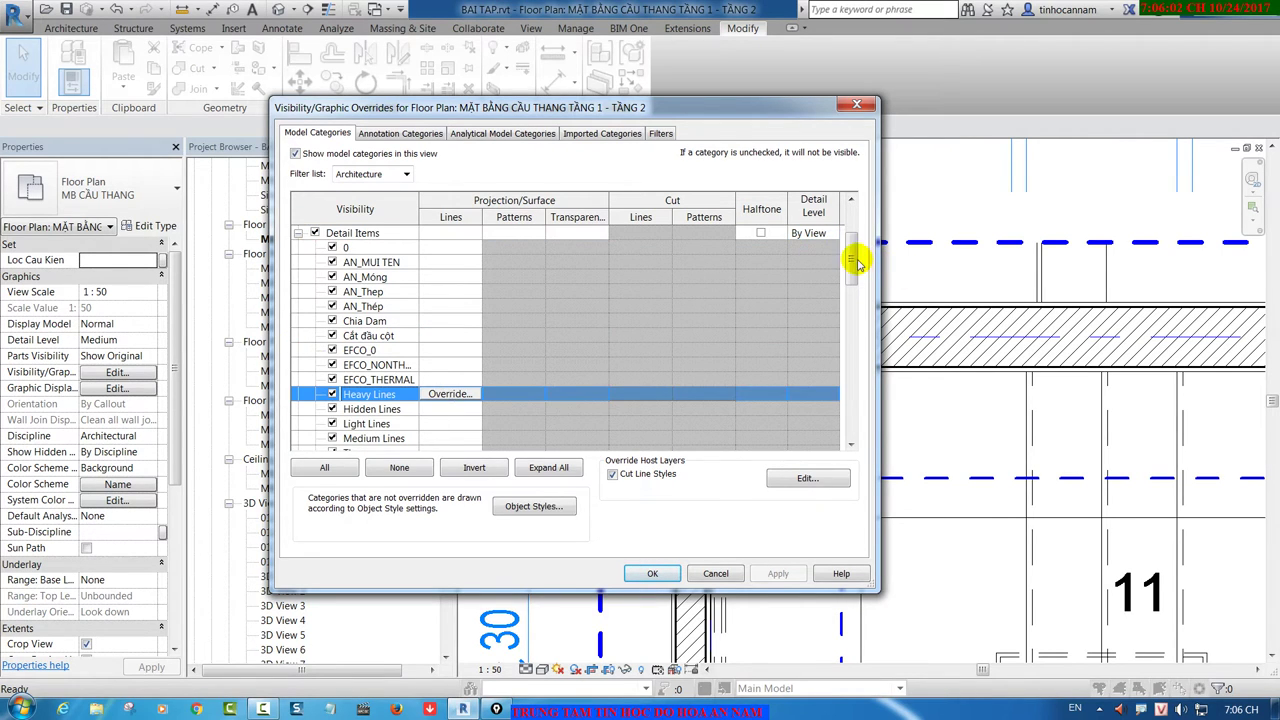
pyautogui.moveTo(857, 262); pyautogui.dragTo(817, 302)
pyautogui.click(432, 352)
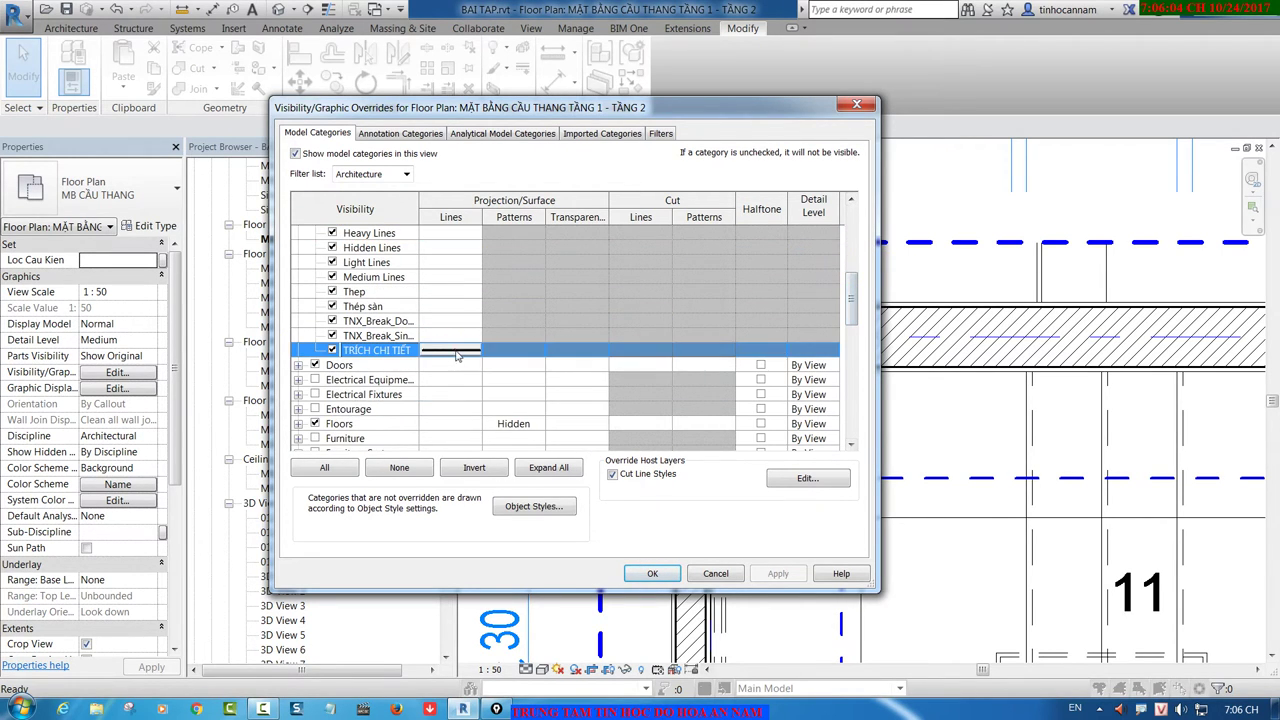
pyautogui.click(432, 352)
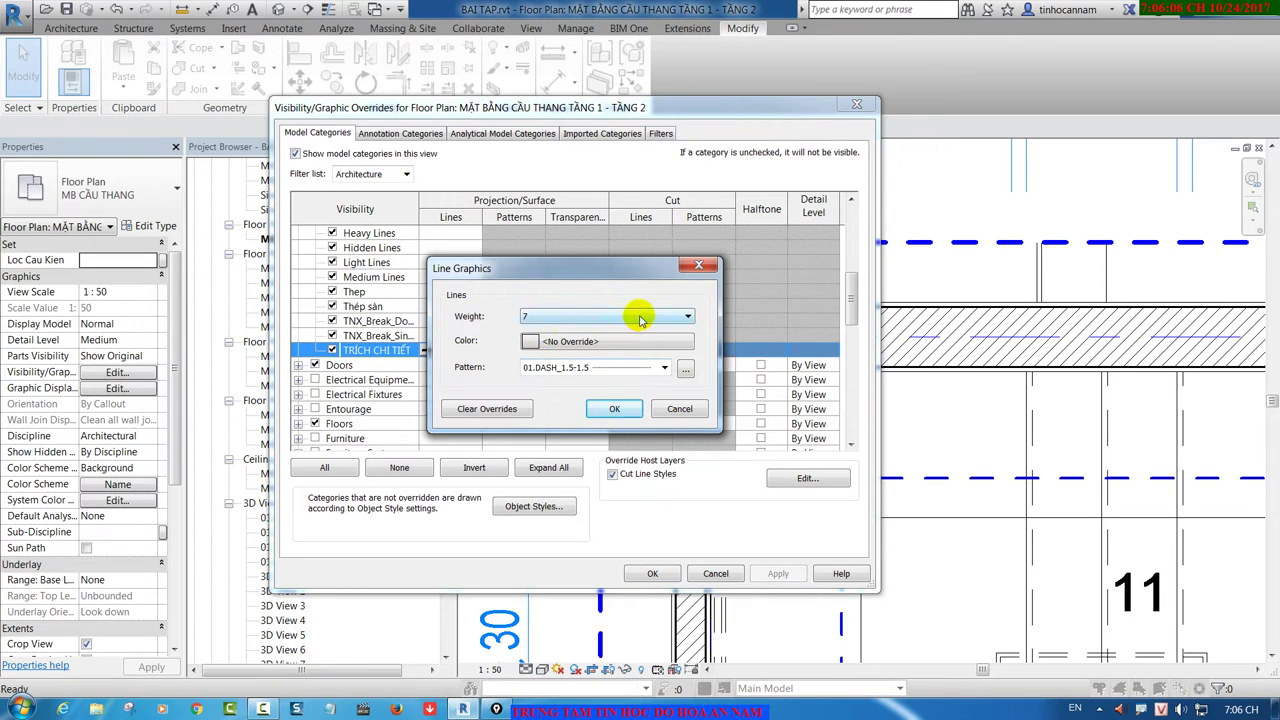
# Step: Set TRICH CHI TIET lines to weight 8 and Magenta, then apply and close
pyautogui.click(578, 316)
pyautogui.click(543, 415)
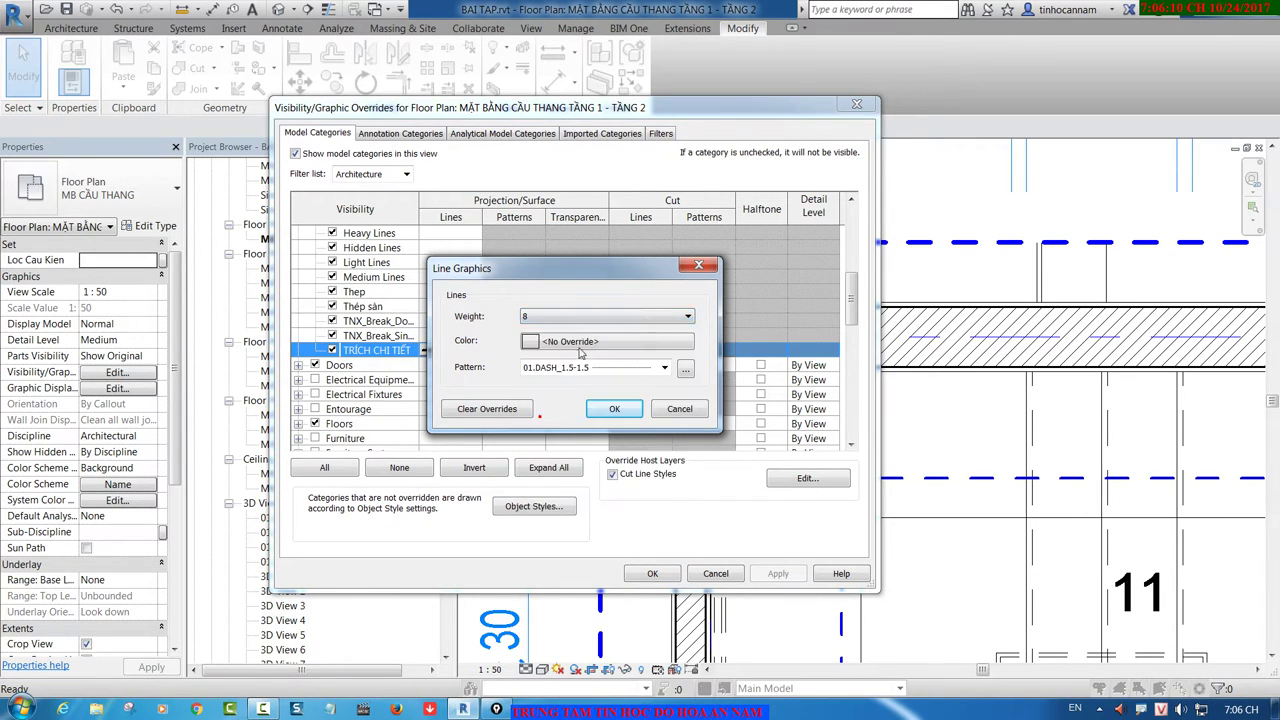
pyautogui.click(543, 342)
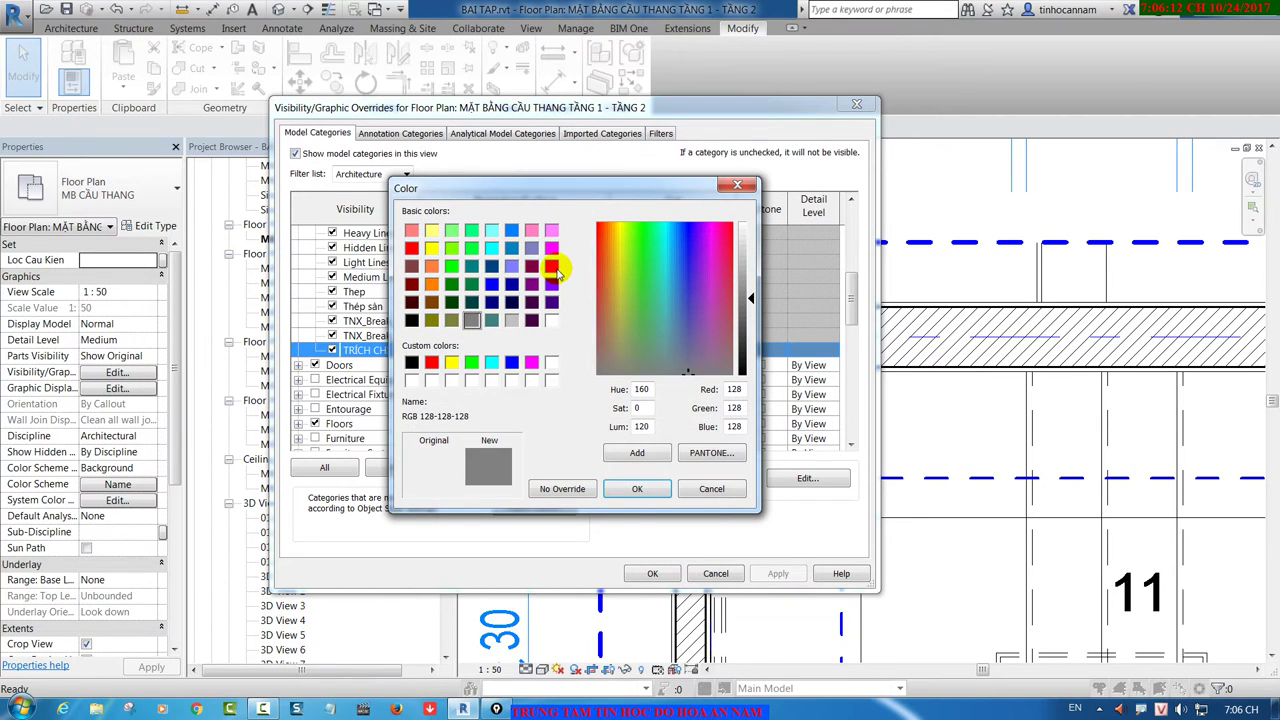
pyautogui.click(551, 285)
pyautogui.click(531, 362)
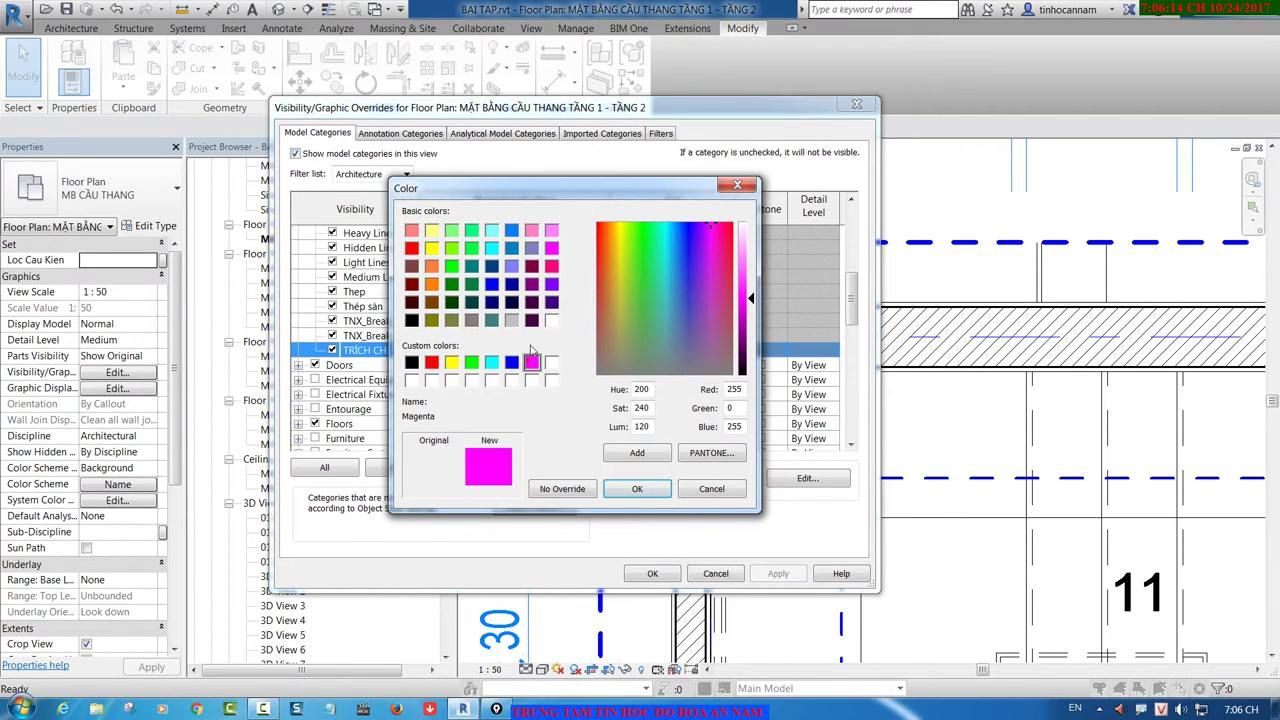
pyautogui.click(637, 488)
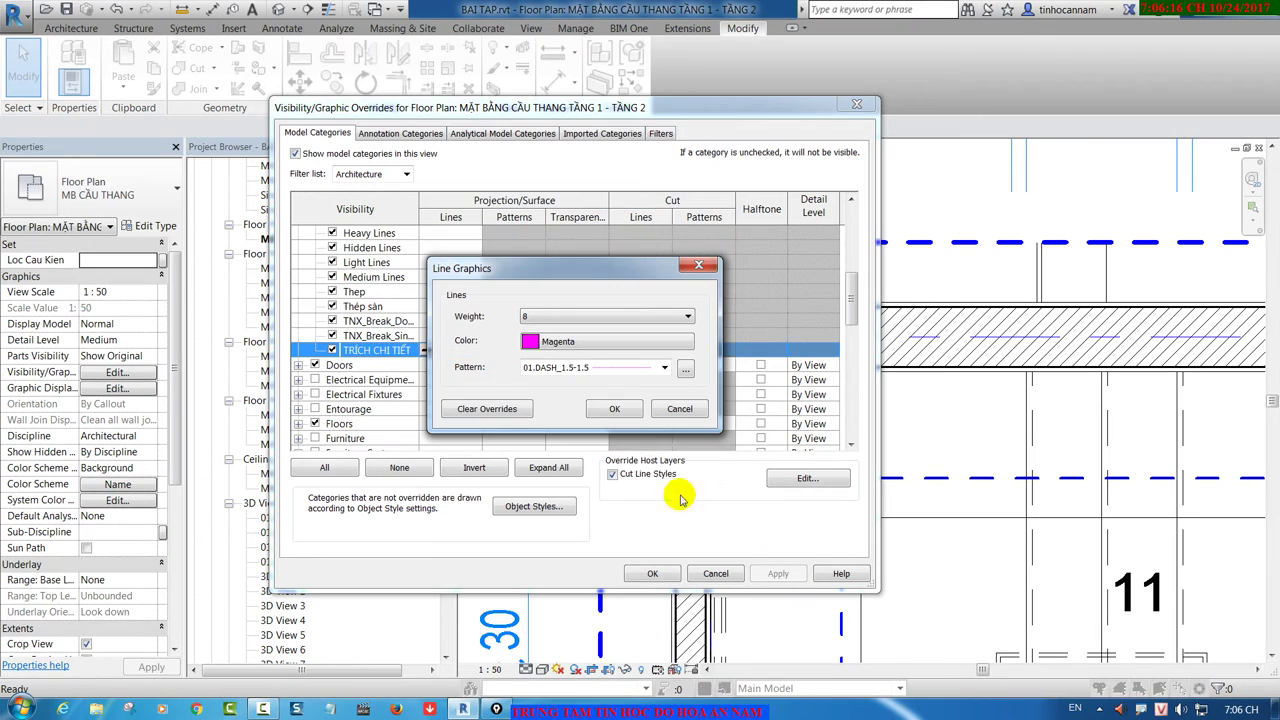
pyautogui.click(619, 407)
pyautogui.click(778, 578)
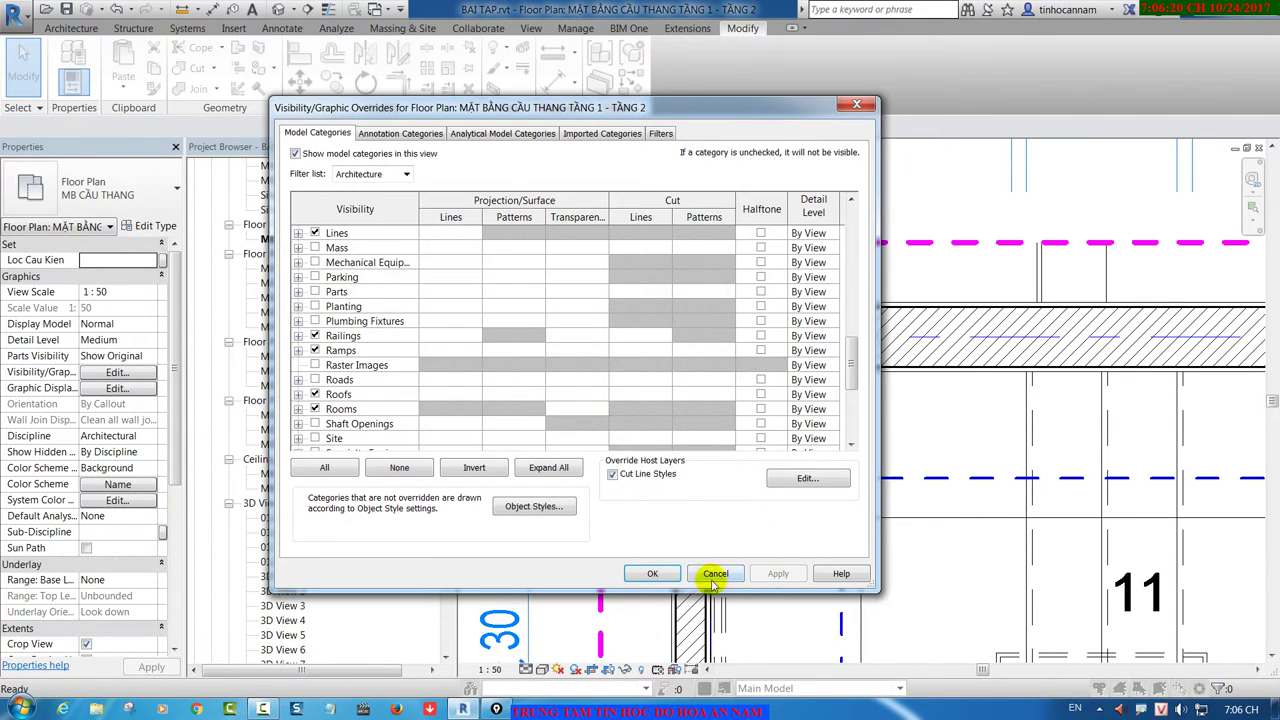
pyautogui.click(655, 576)
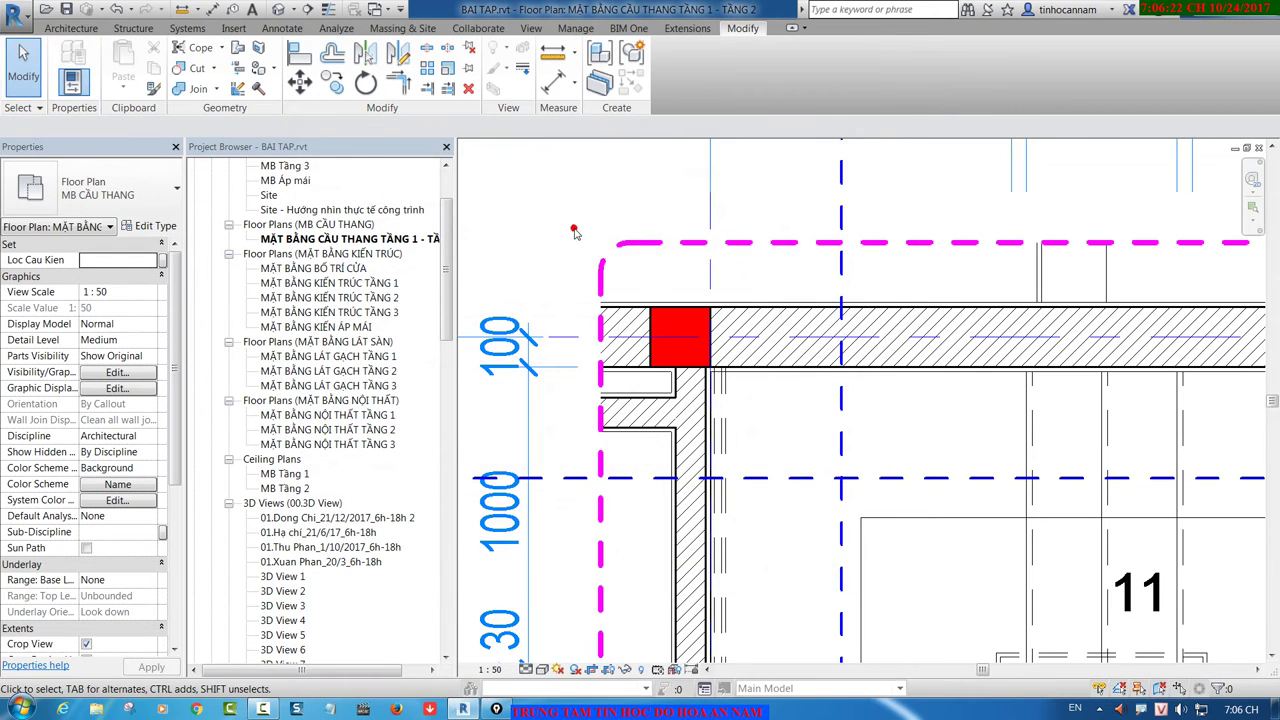
# Step: Go to the Section 2 view via the stair plan's section line right-click menu
pyautogui.scroll(-2, 575, 232)
pyautogui.scroll(-1, 575, 232)
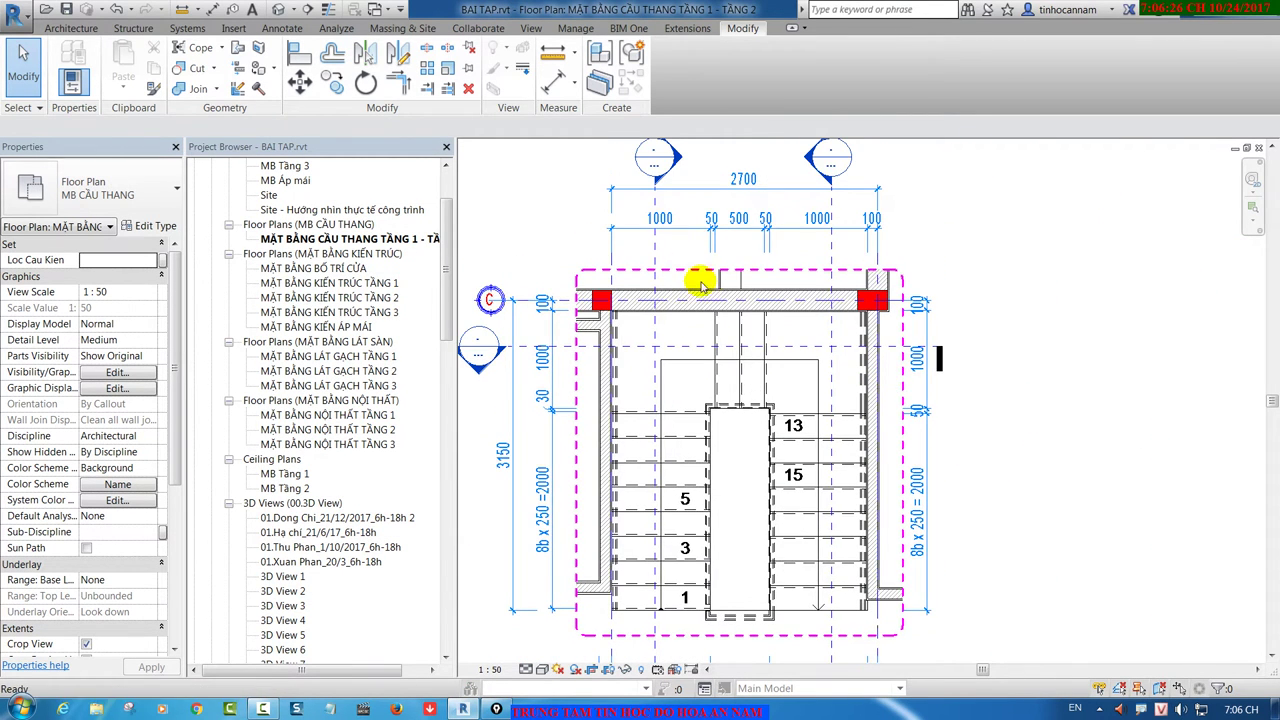
pyautogui.rightClick(655, 260)
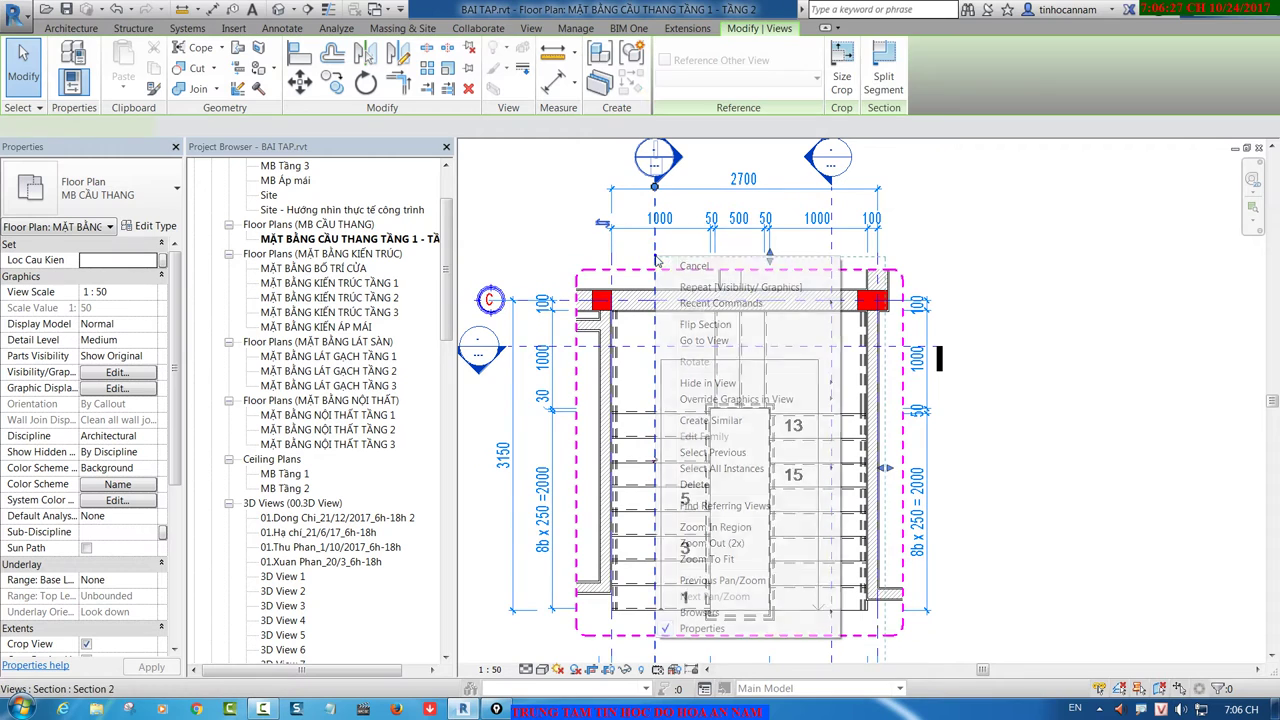
pyautogui.click(712, 342)
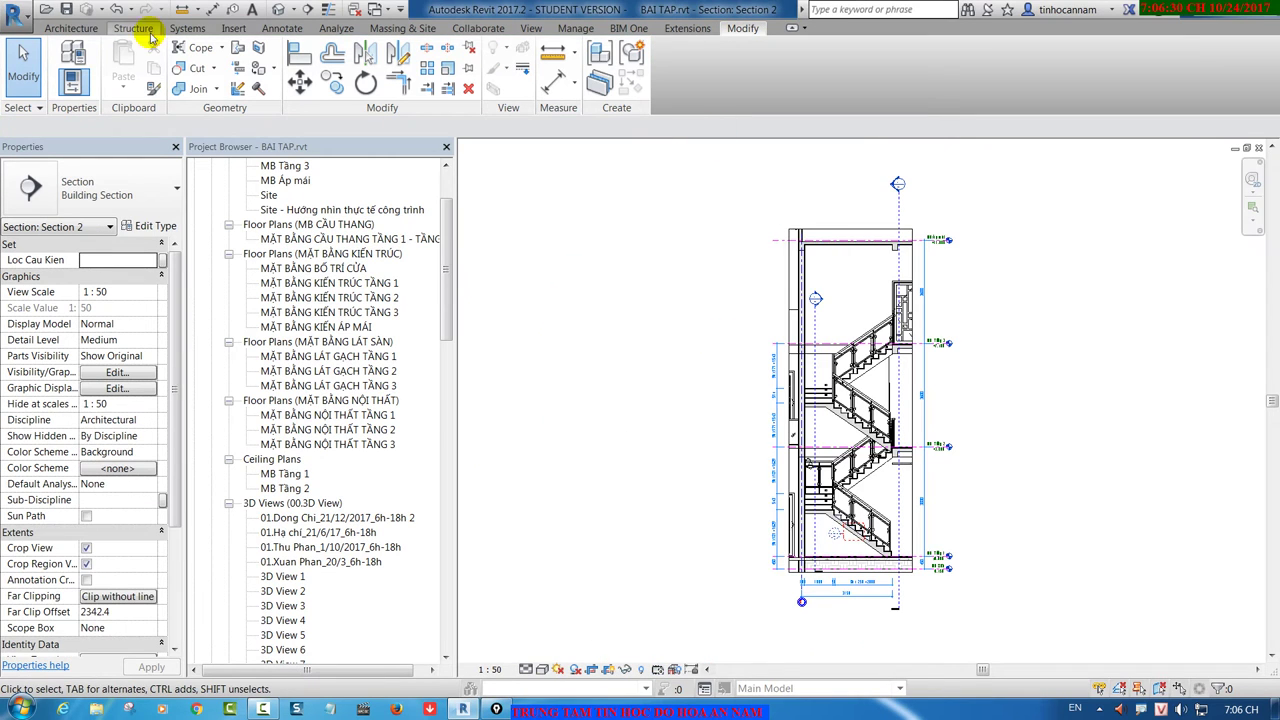
pyautogui.click(282, 28)
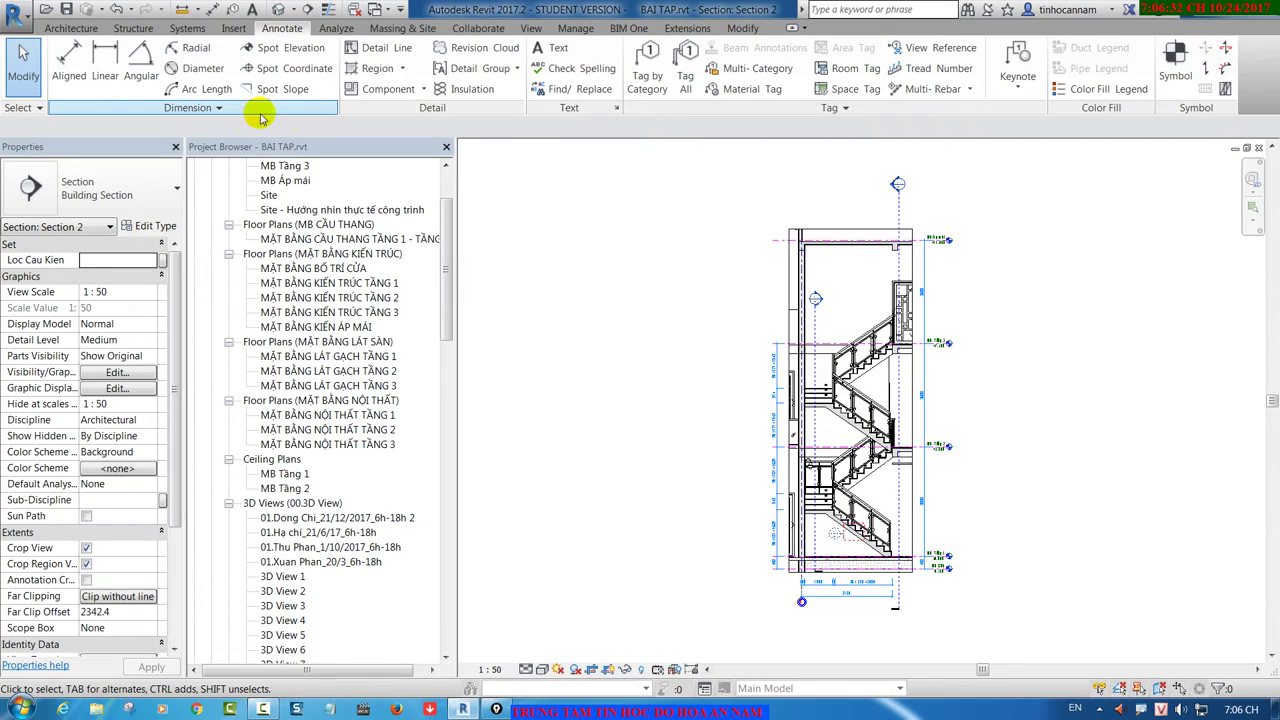
# Step: Place a Trich chi tiet detail component from the base slab to above the MB Áp mái level
pyautogui.click(423, 89)
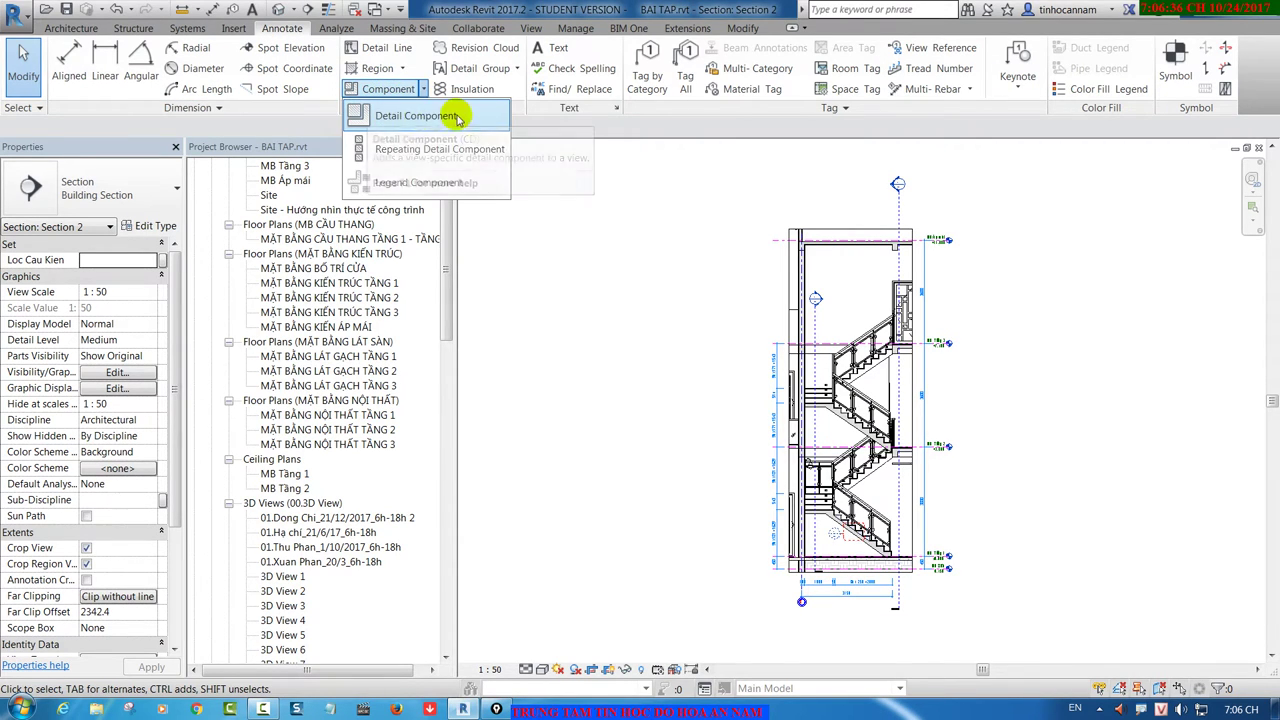
pyautogui.click(403, 116)
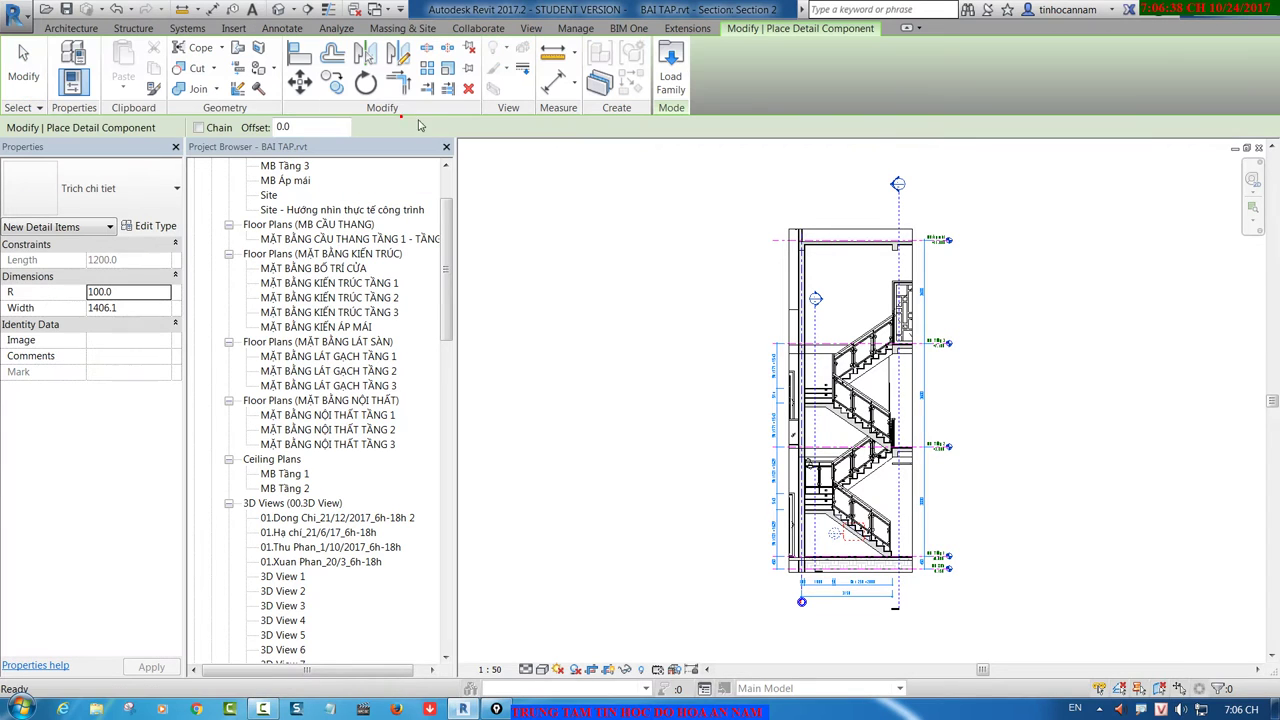
pyautogui.scroll(2, 840, 578)
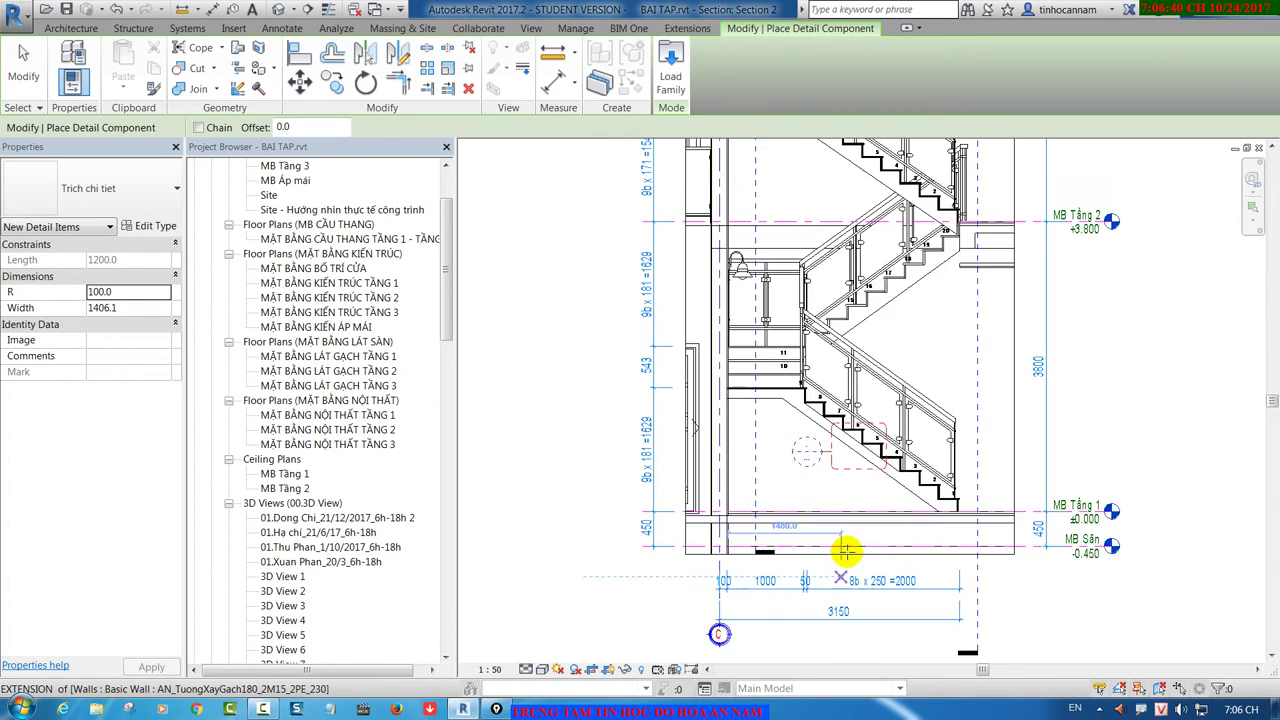
pyautogui.scroll(3, 847, 560)
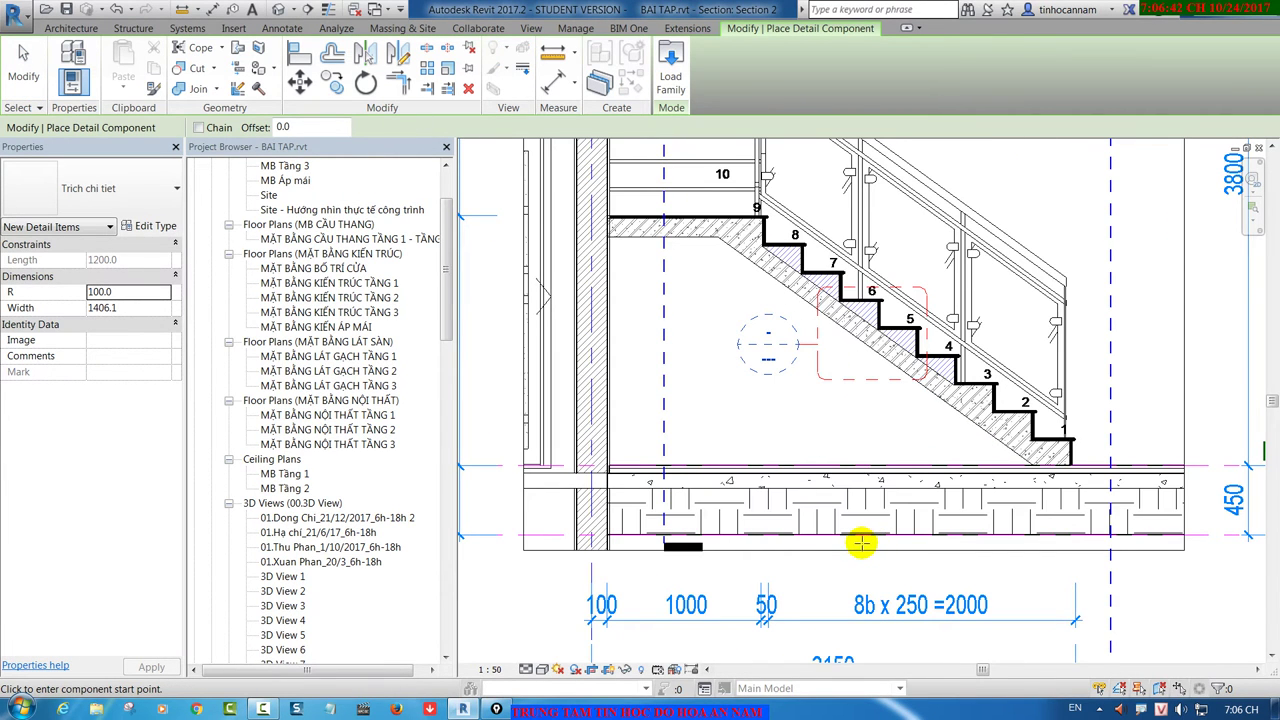
pyautogui.click(860, 543)
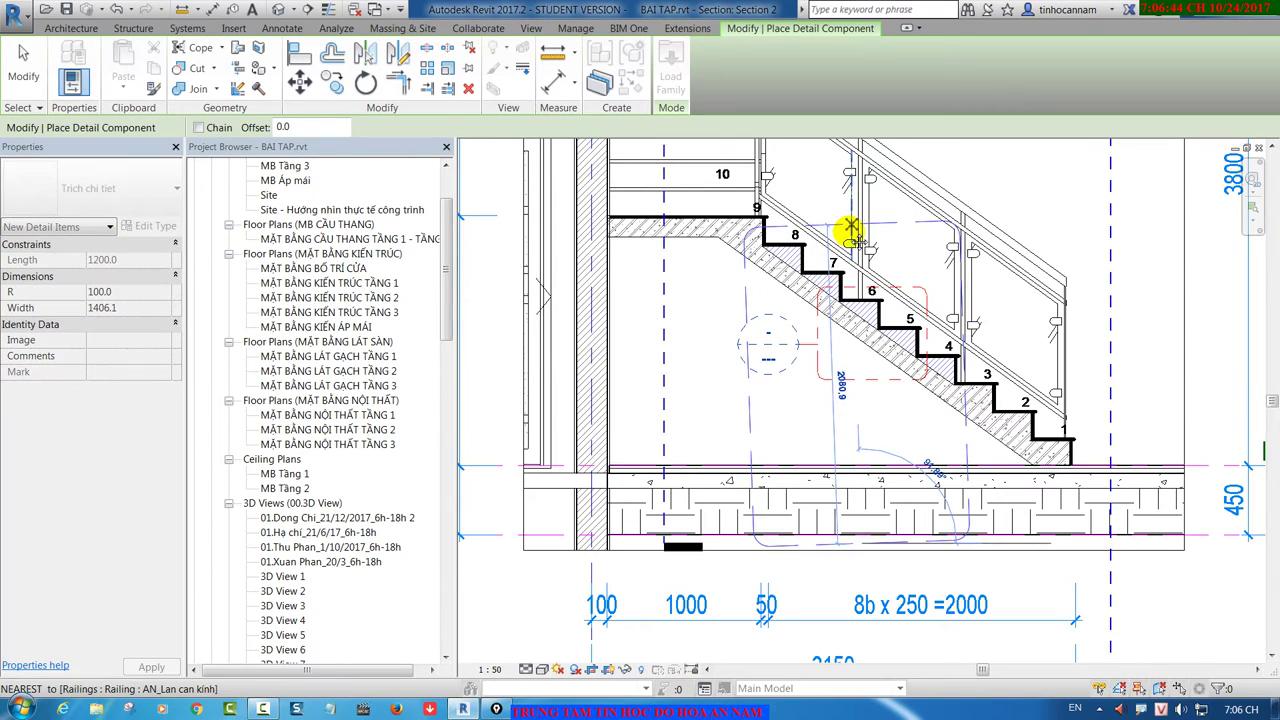
pyautogui.moveTo(850, 230); pyautogui.dragTo(837, 586, button='middle')
pyautogui.scroll(-3, 849, 451)
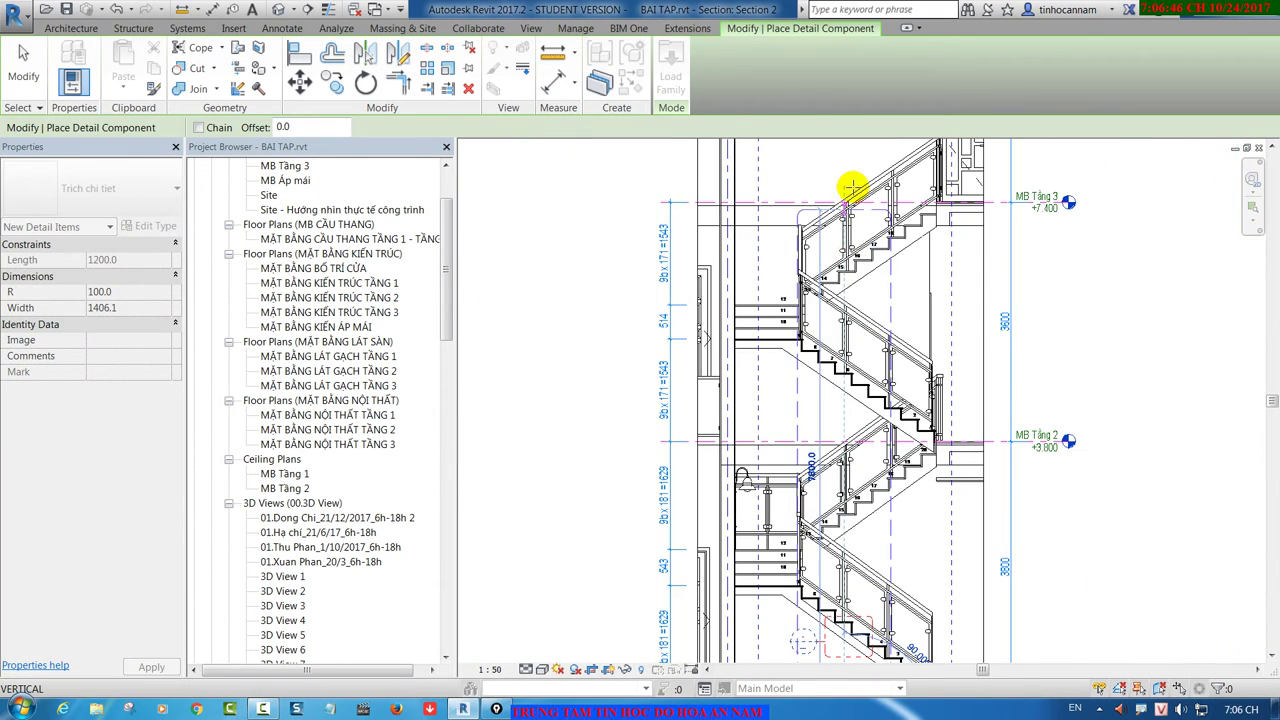
pyautogui.moveTo(850, 187); pyautogui.dragTo(863, 334, button='middle')
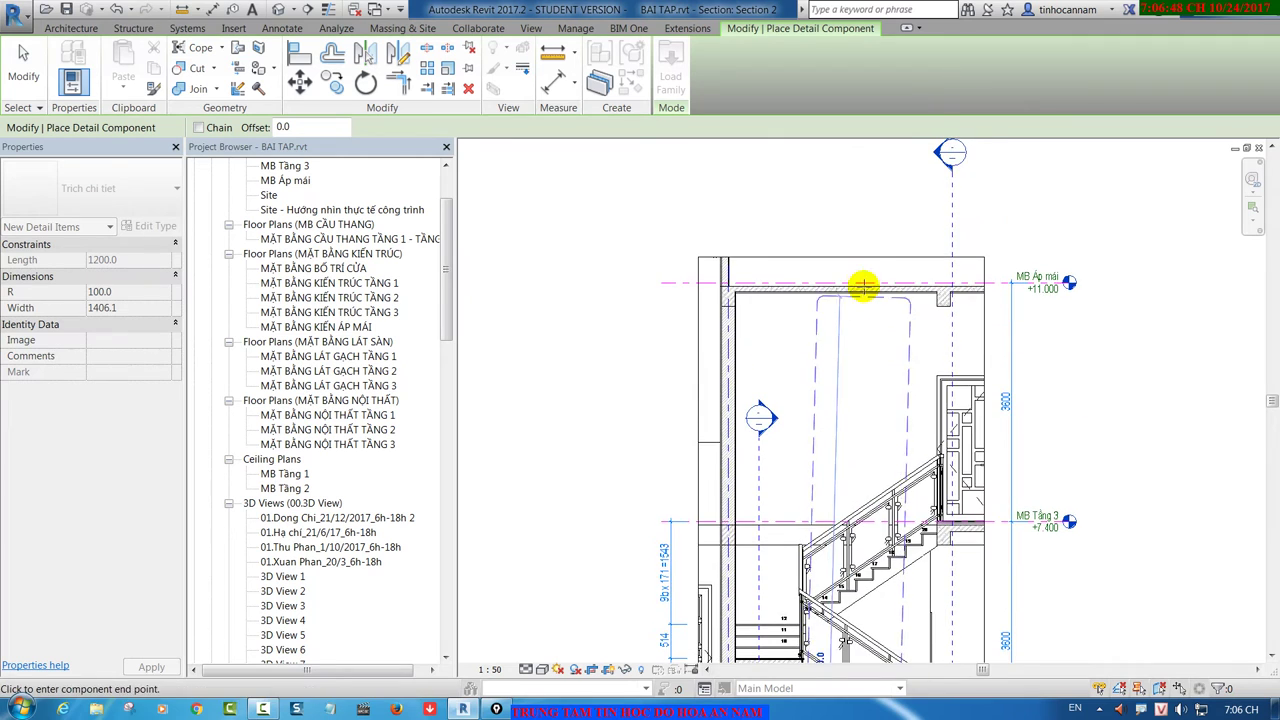
pyautogui.scroll(3, 863, 286)
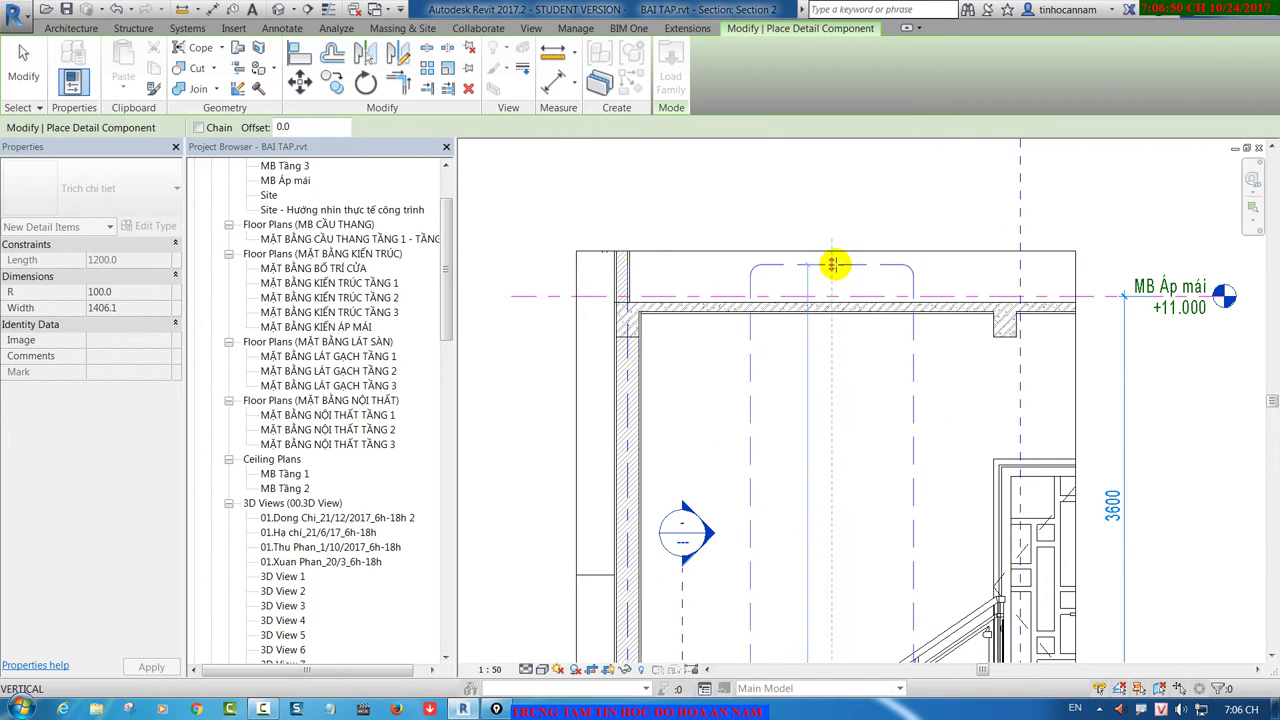
pyautogui.click(833, 265)
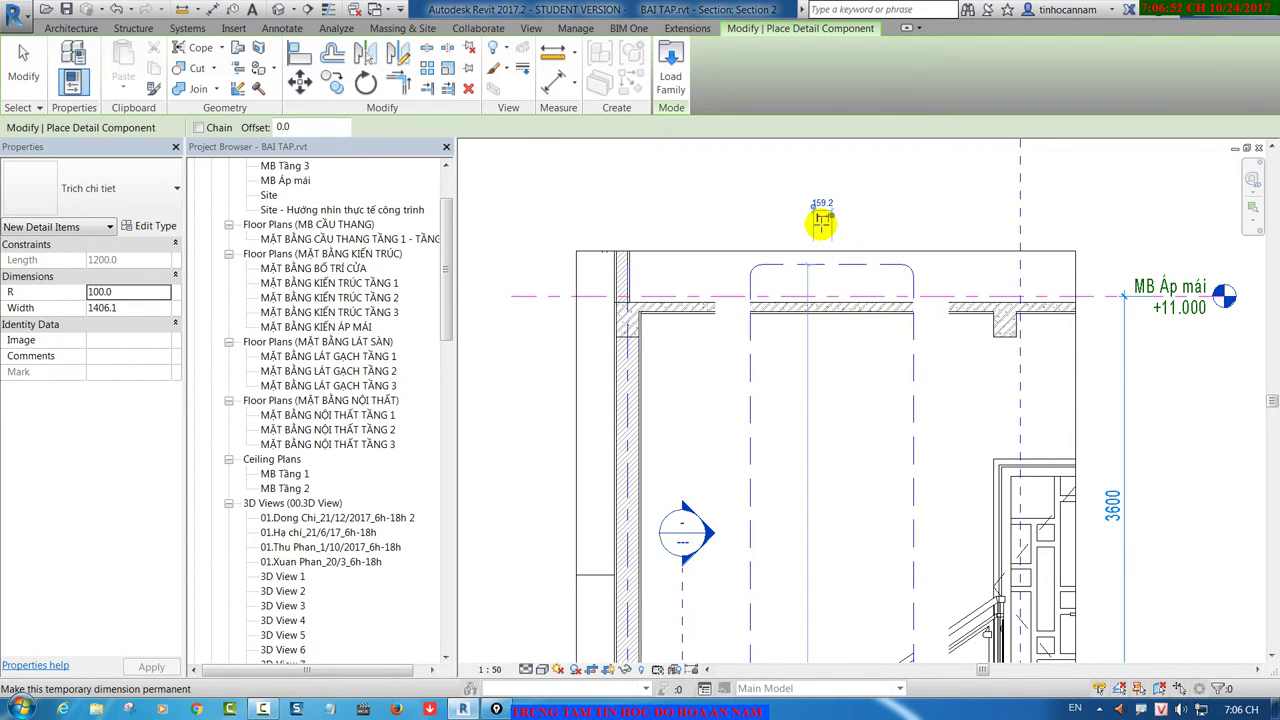
pyautogui.press('Escape')
pyautogui.scroll(-3, 820, 228)
pyautogui.scroll(-2, 800, 255)
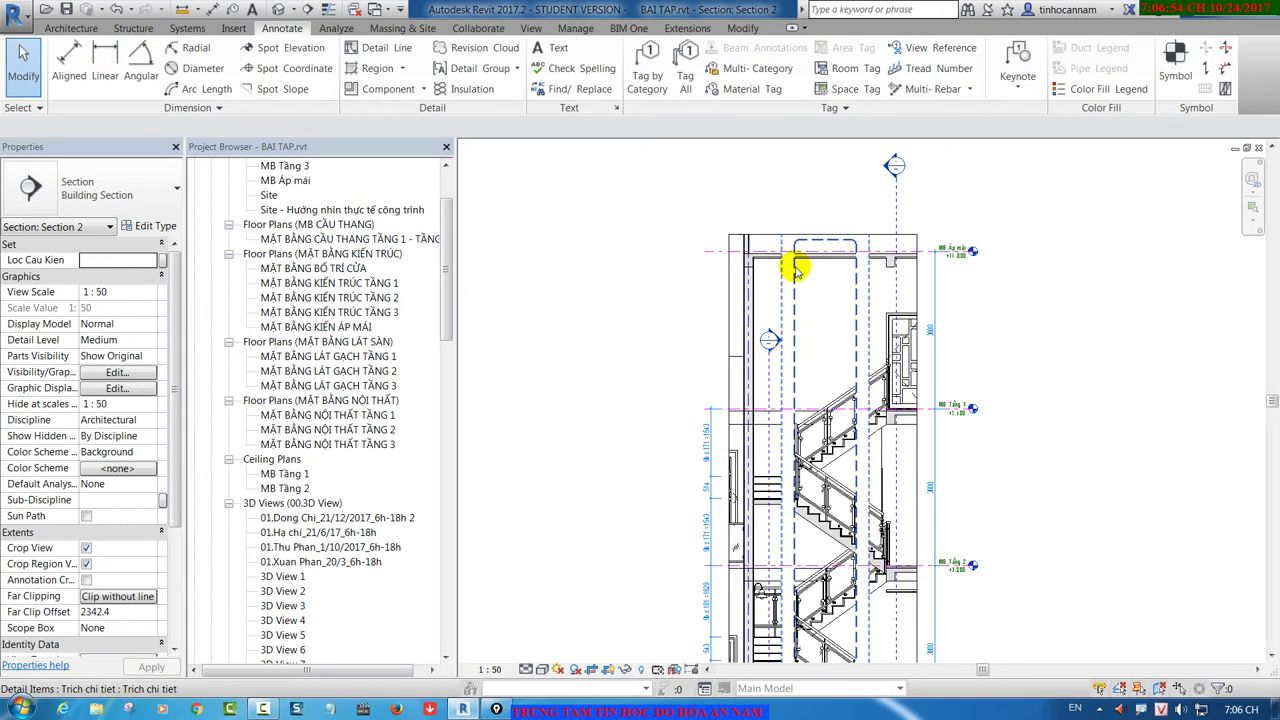
# Step: Select the new rounded detail outline and narrow its width slightly with an edge grip
pyautogui.click(795, 270)
pyautogui.keyDown('ctrl'); pyautogui.scroll(-3, 832, 277); pyautogui.keyUp('ctrl')
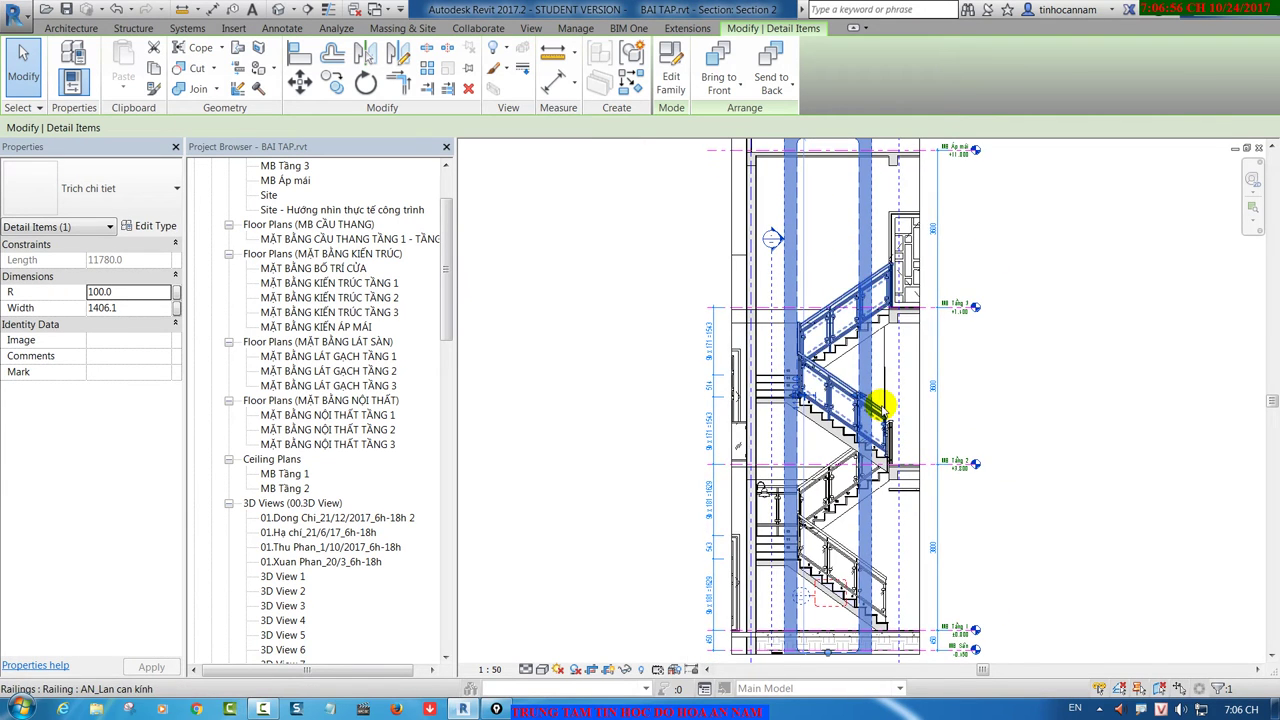
pyautogui.scroll(1, 880, 405)
pyautogui.scroll(1, 906, 377)
pyautogui.scroll(1, 863, 449)
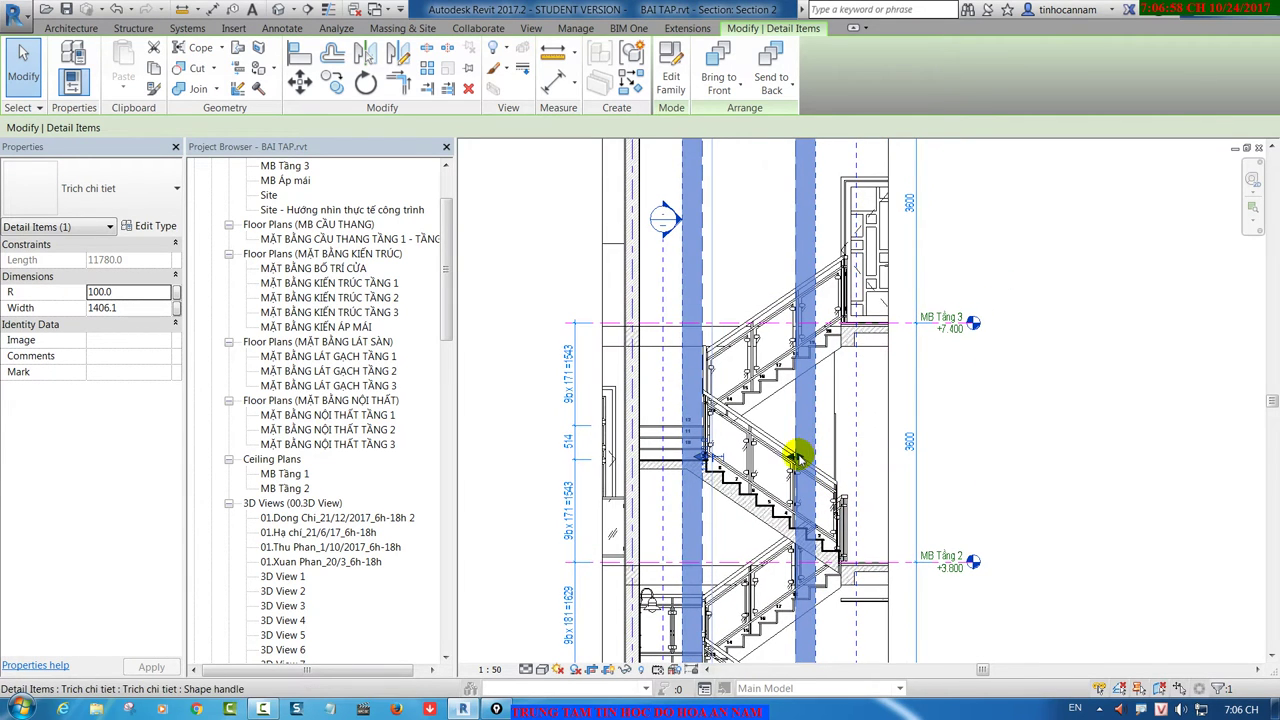
pyautogui.moveTo(797, 458)
pyautogui.mouseDown()
pyautogui.moveTo(913, 457)
pyautogui.moveTo(877, 457)
pyautogui.mouseUp()
# Step: Select an element beside the stair and the section's crop boundary, then clear the selection
pyautogui.click(995, 463)
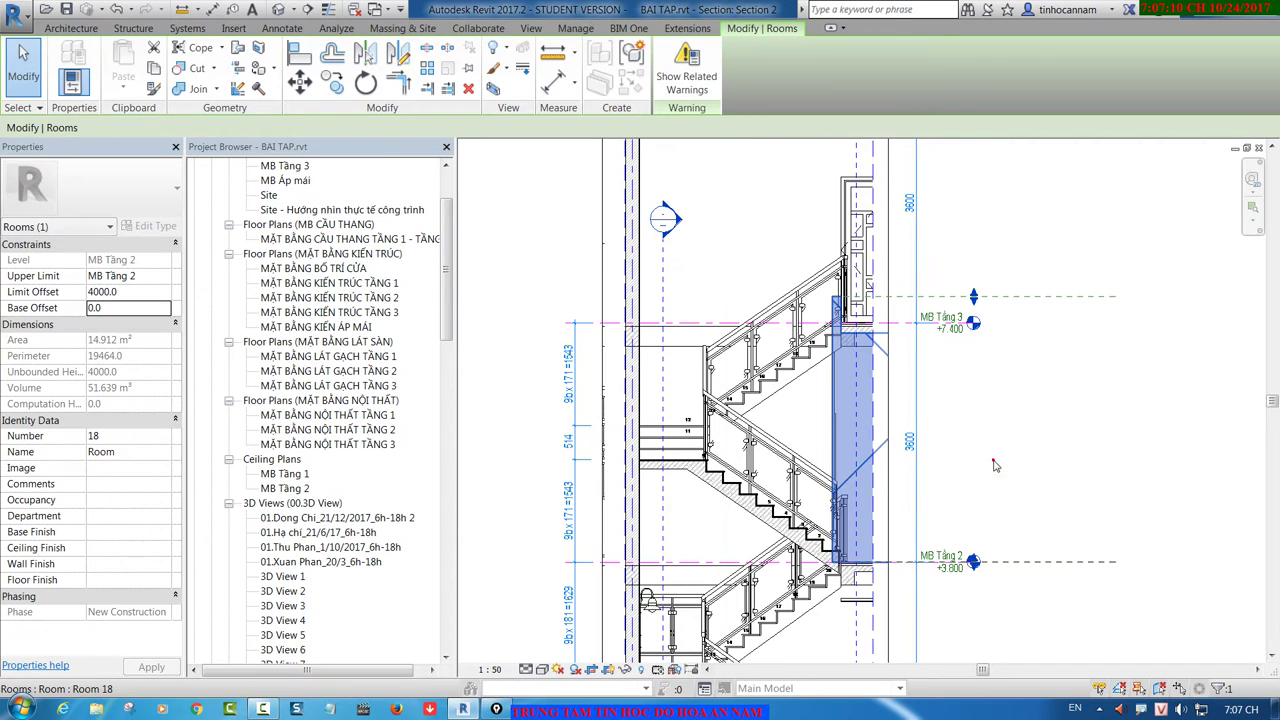
pyautogui.click(608, 366)
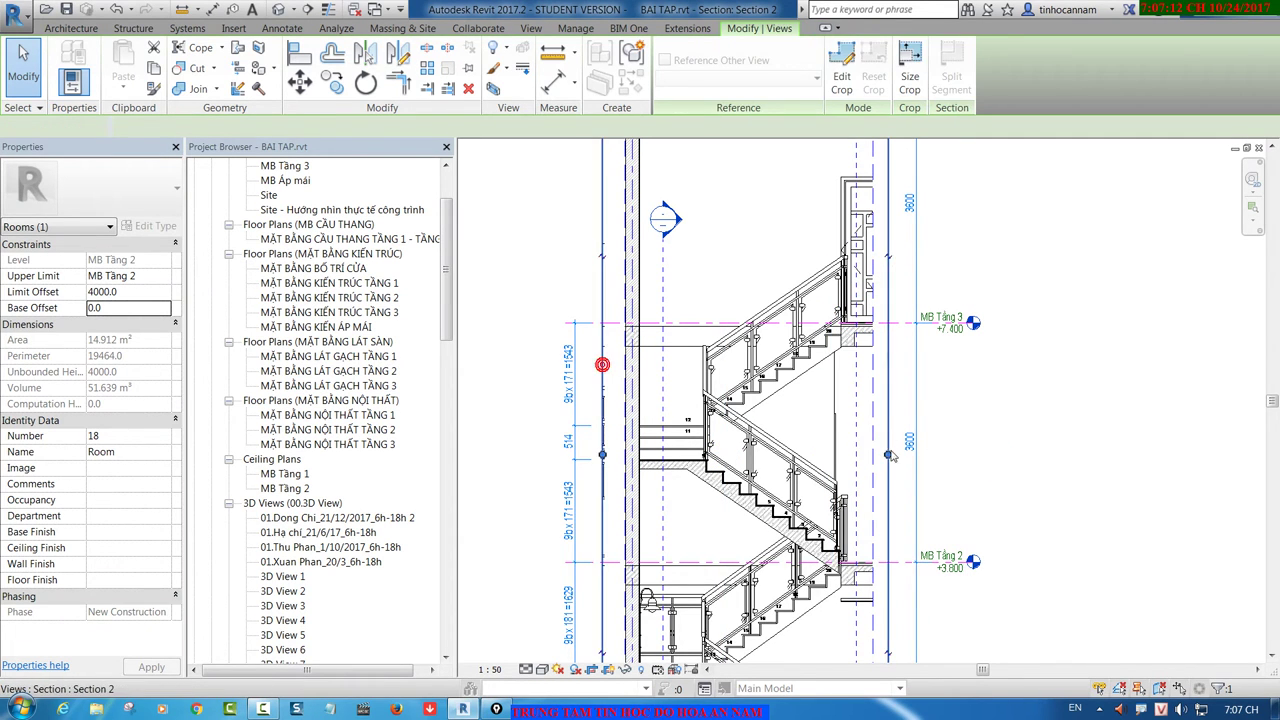
pyautogui.scroll(2, 886, 457)
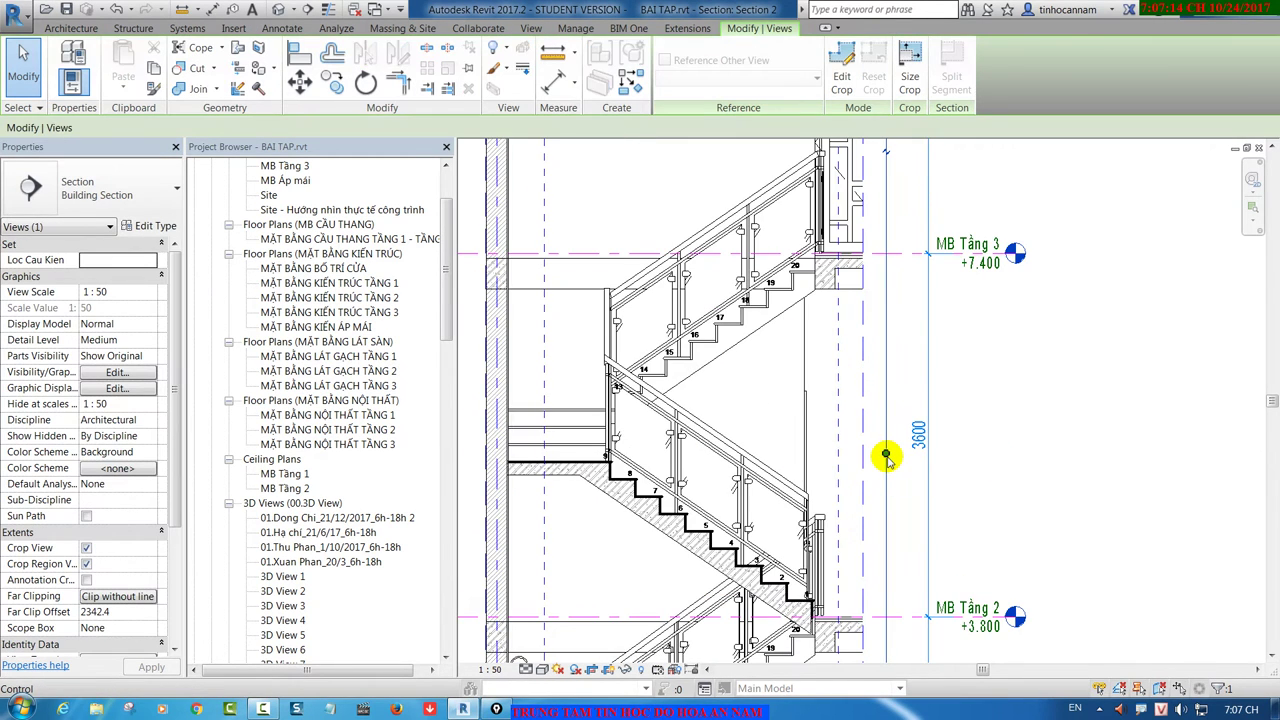
pyautogui.scroll(-5, 888, 457)
pyautogui.press('Escape')
pyautogui.click(608, 672)
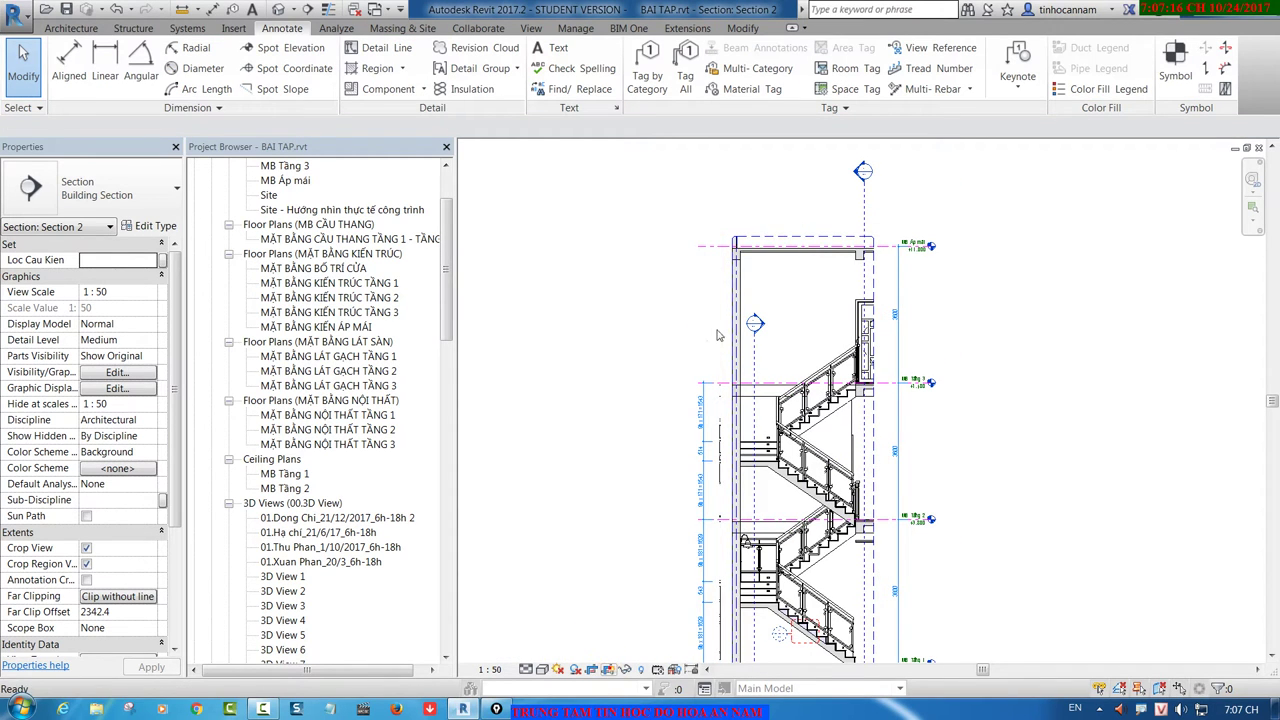
# Step: Shift the outline's left edge so it measures 11780 by 3980.4, then deselect
pyautogui.click(742, 241)
pyautogui.scroll(2, 860, 430)
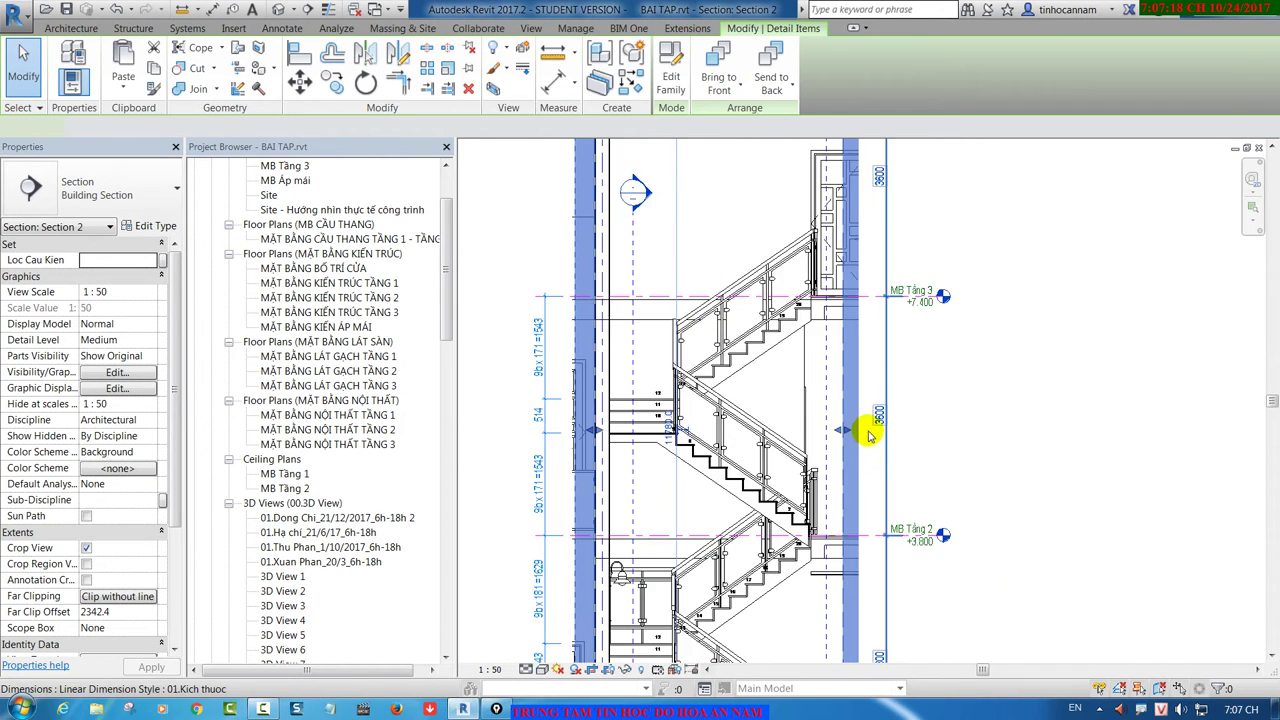
pyautogui.scroll(2, 840, 420)
pyautogui.moveTo(826, 420); pyautogui.dragTo(840, 418)
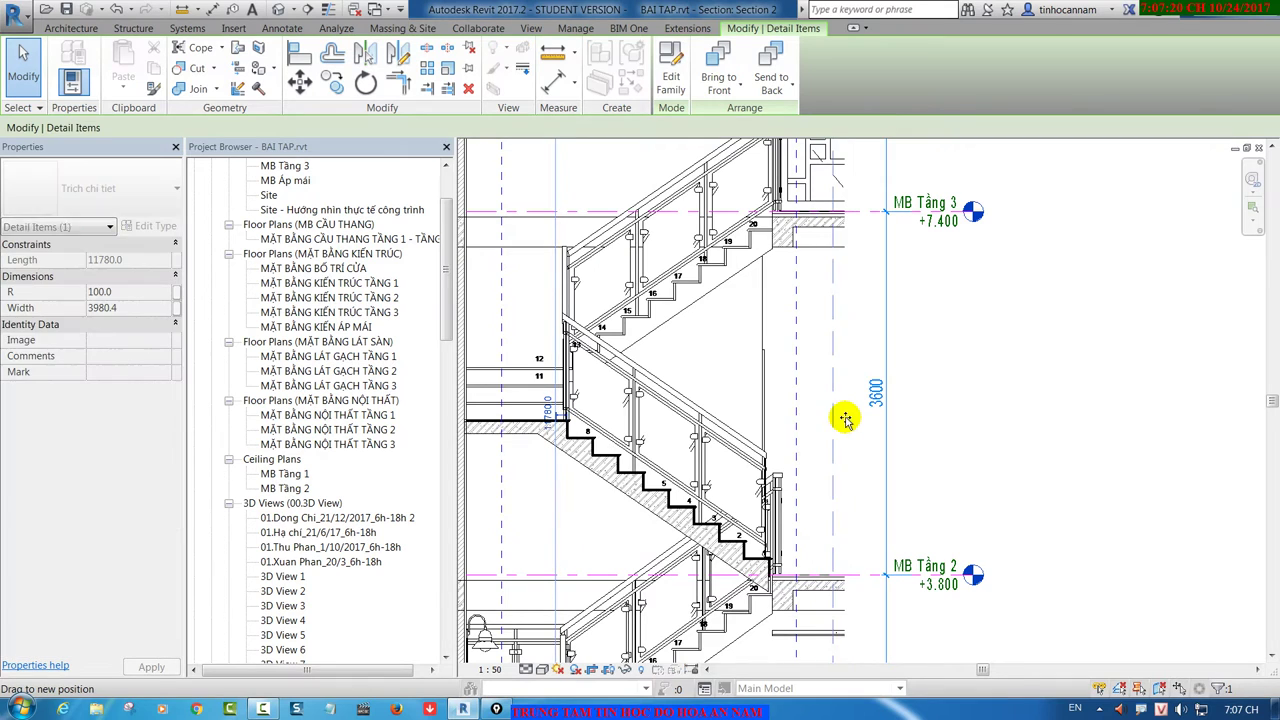
pyautogui.click(884, 456)
pyautogui.scroll(-2, 890, 462)
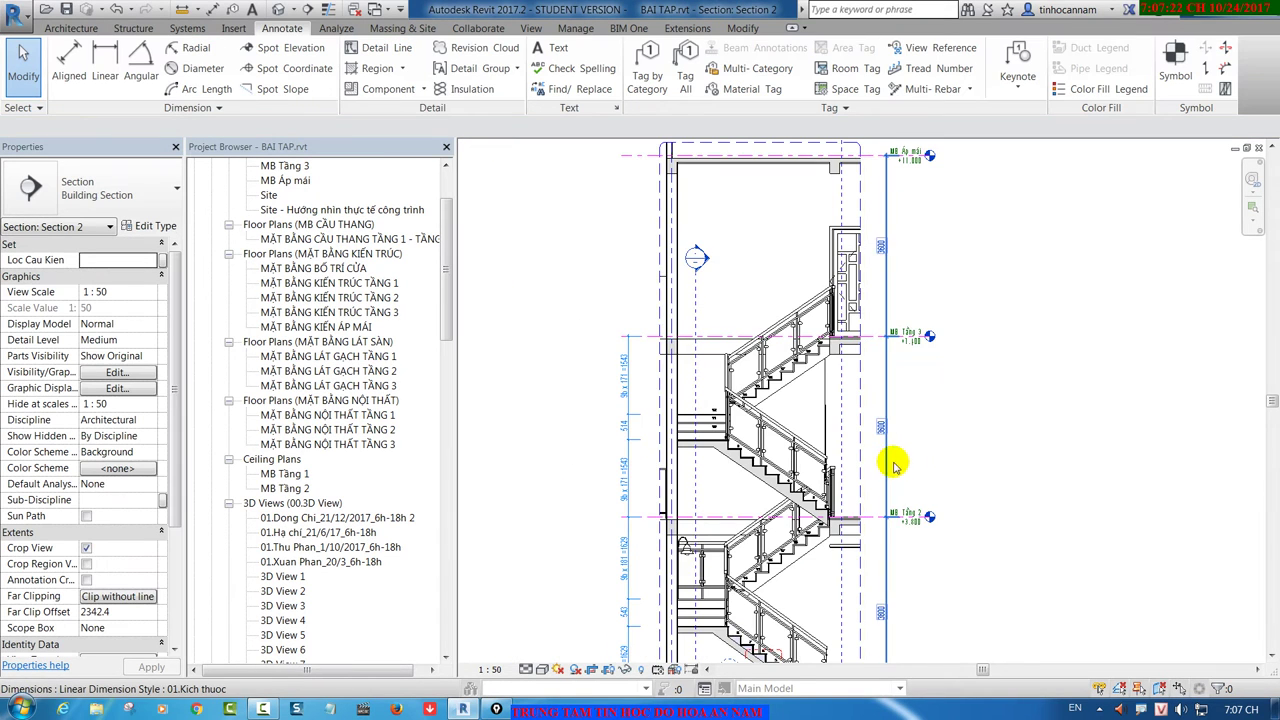
pyautogui.scroll(-2, 960, 480)
pyautogui.scroll(1, 871, 234)
pyautogui.scroll(1, 843, 206)
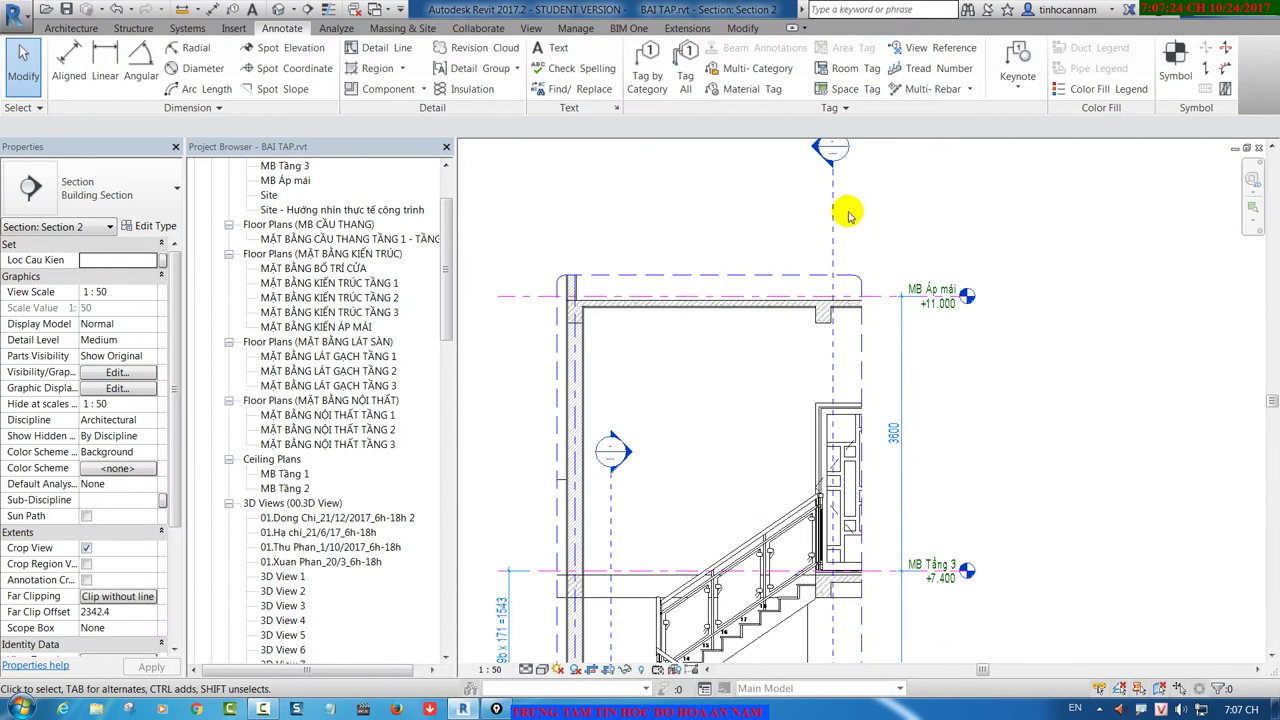
pyautogui.scroll(-3, 828, 206)
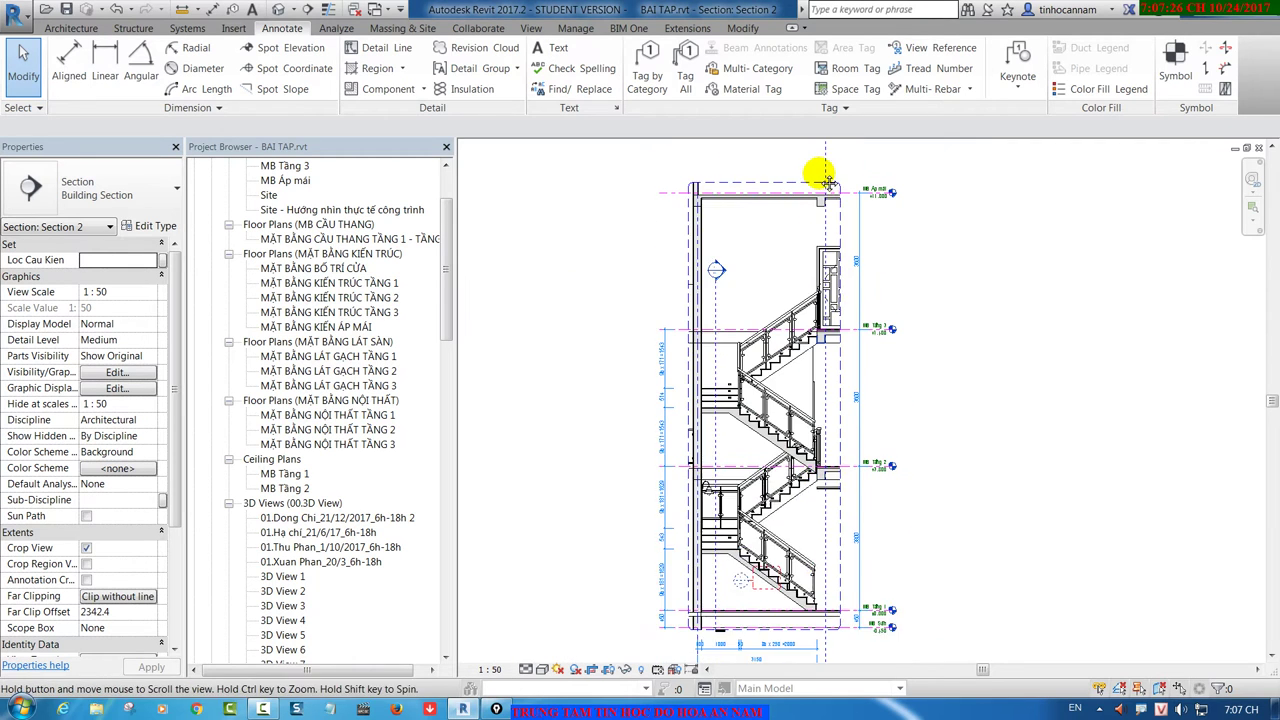
pyautogui.scroll(1, 659, 410)
# Step: Hide the Sections annotation category in Section 2's visibility settings
pyautogui.click(523, 340)
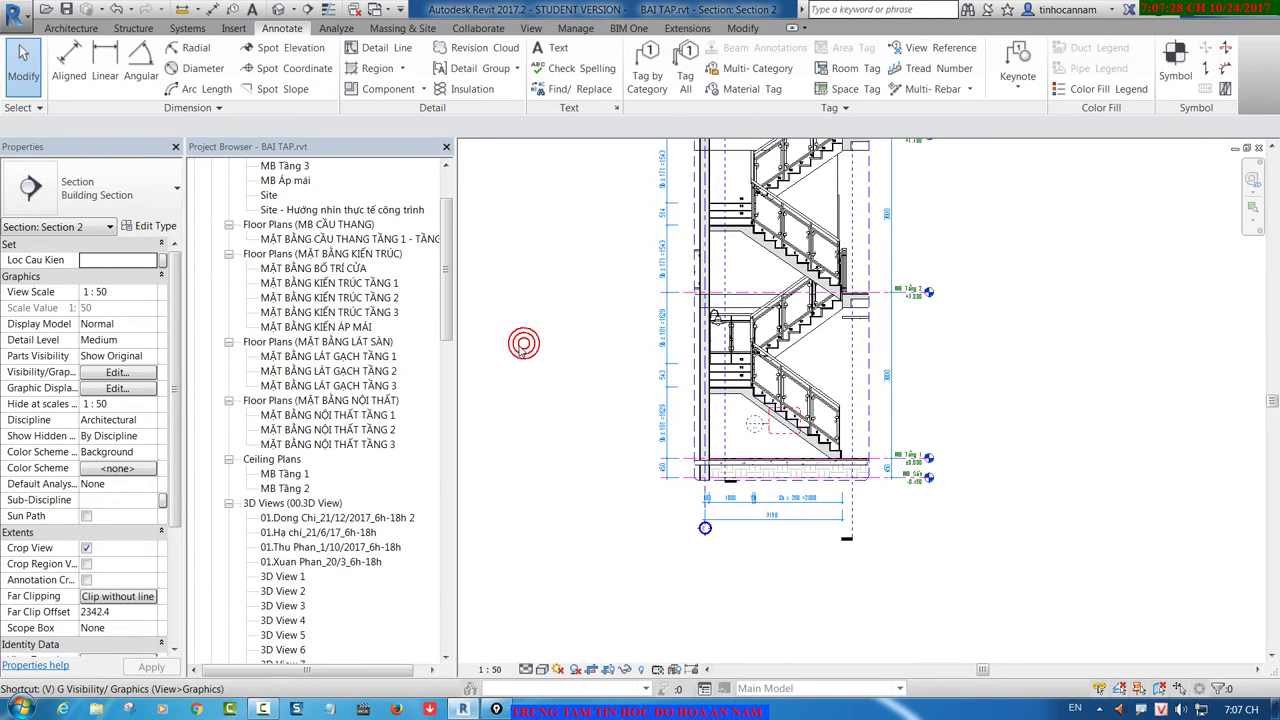
pyautogui.press('v')
pyautogui.press('v')
pyautogui.click(405, 134)
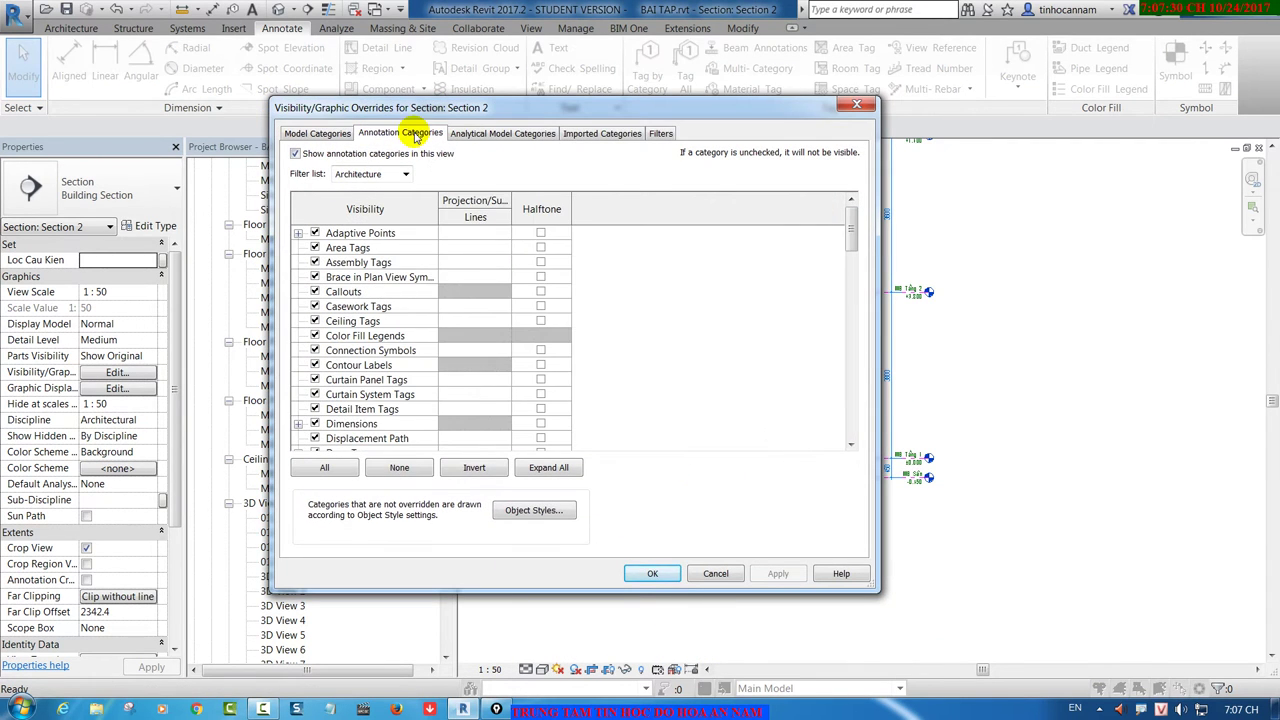
pyautogui.click(385, 440)
pyautogui.press('s')
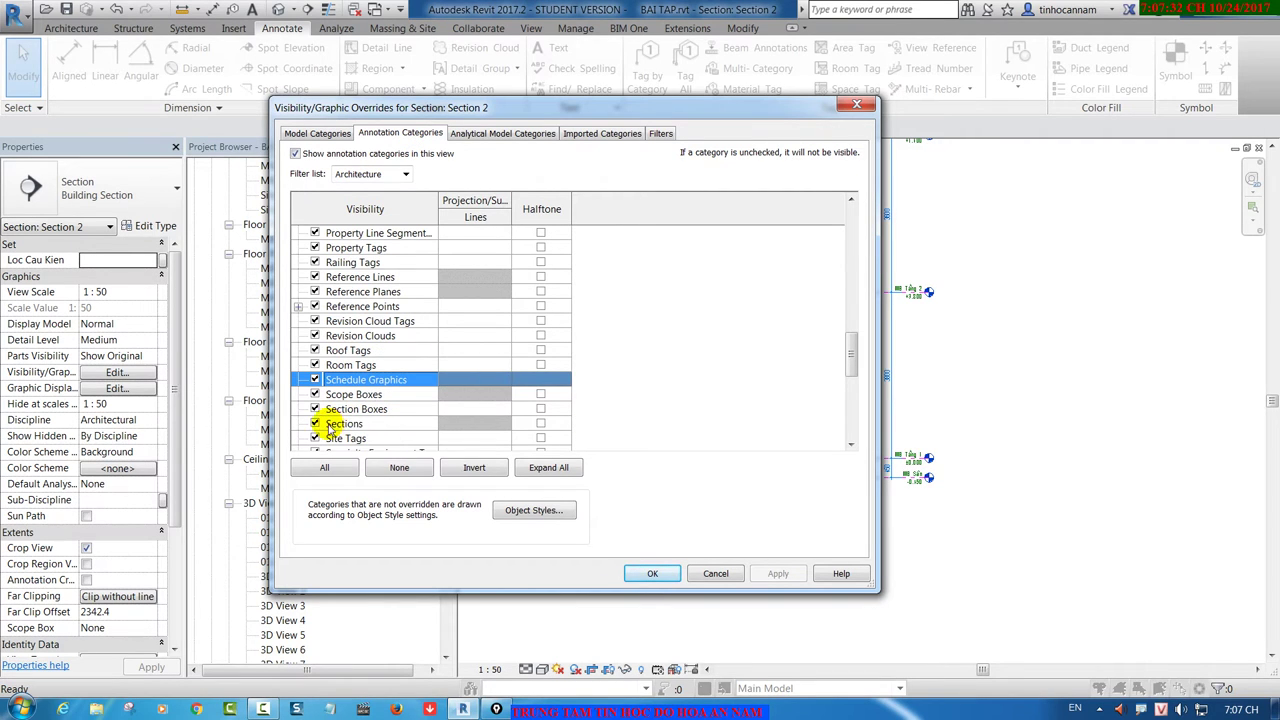
pyautogui.click(315, 424)
pyautogui.click(650, 575)
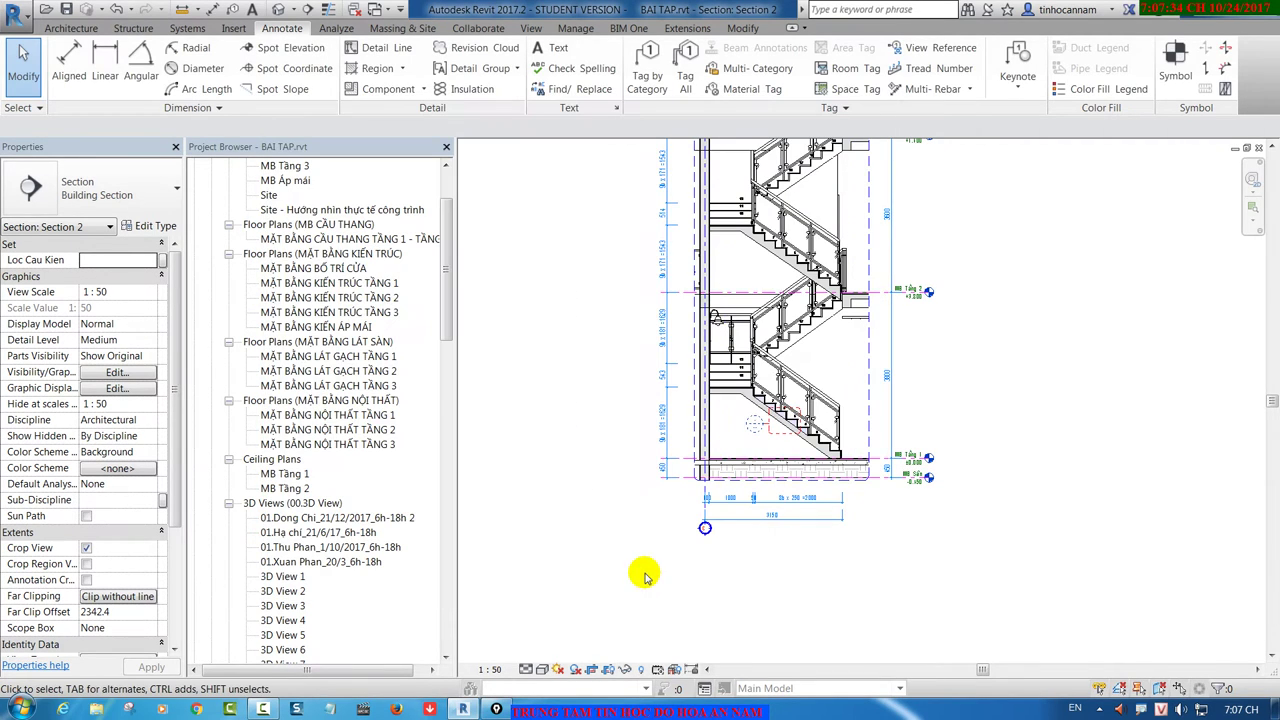
pyautogui.moveTo(857, 280); pyautogui.dragTo(894, 326, button='middle')
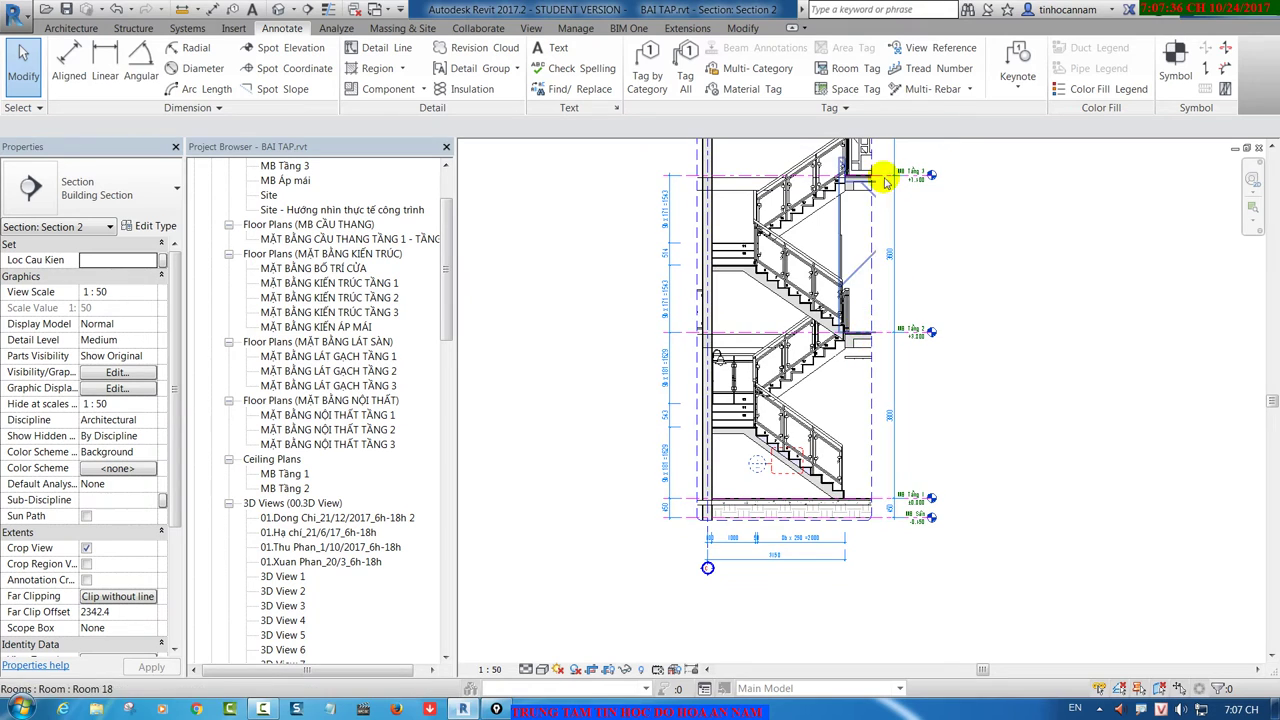
pyautogui.scroll(4, 634, 171)
pyautogui.scroll(2, 663, 214)
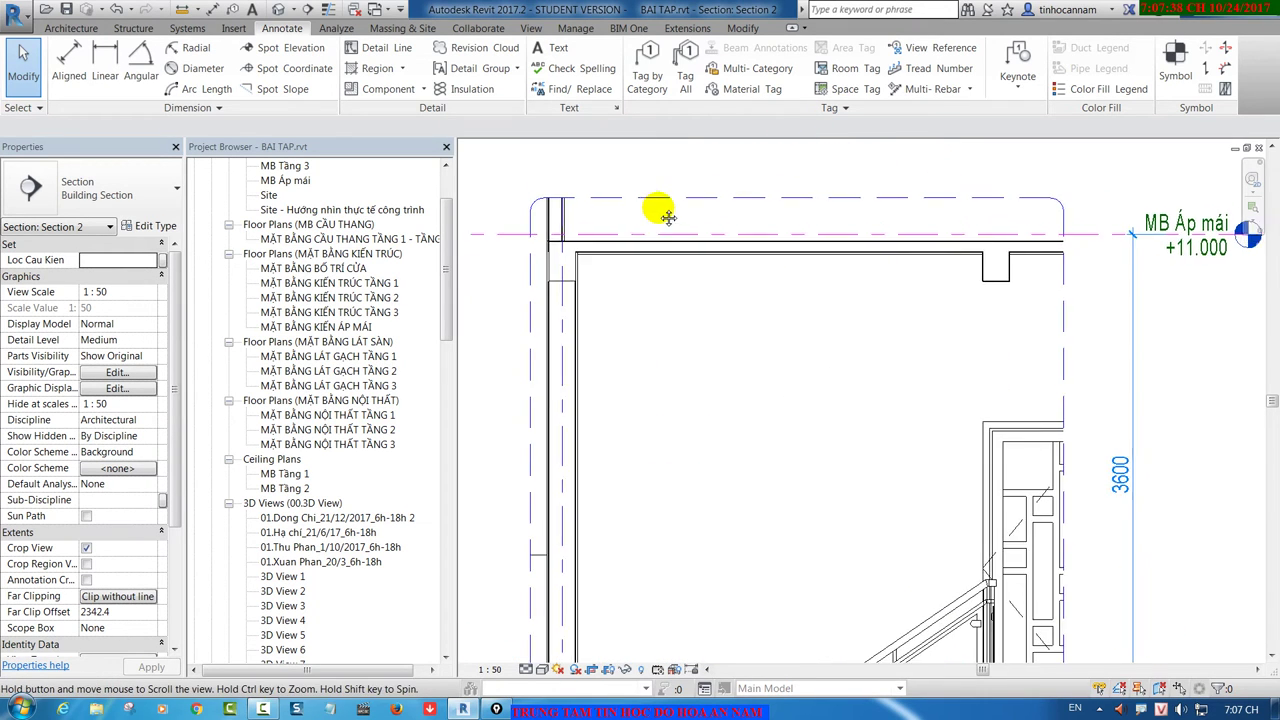
pyautogui.scroll(1, 500, 195)
pyautogui.scroll(2, 504, 200)
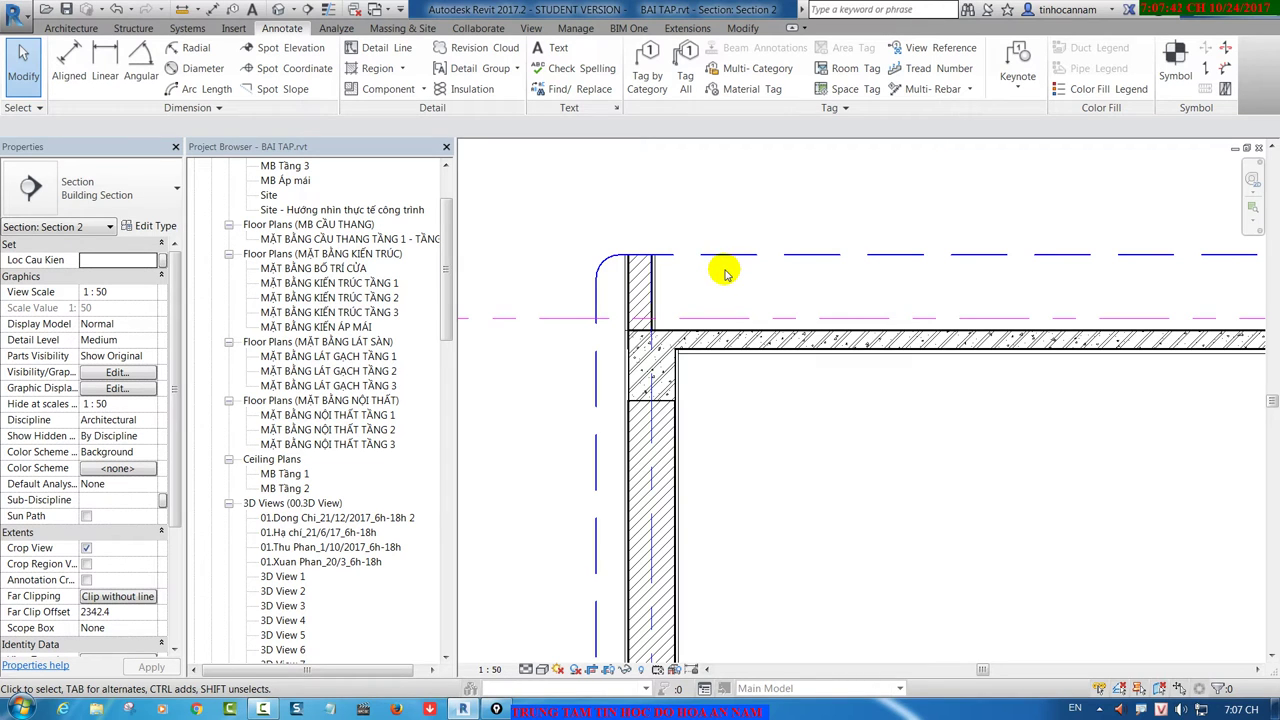
pyautogui.scroll(-1, 728, 250)
pyautogui.scroll(-2, 731, 209)
pyautogui.scroll(1, 580, 230)
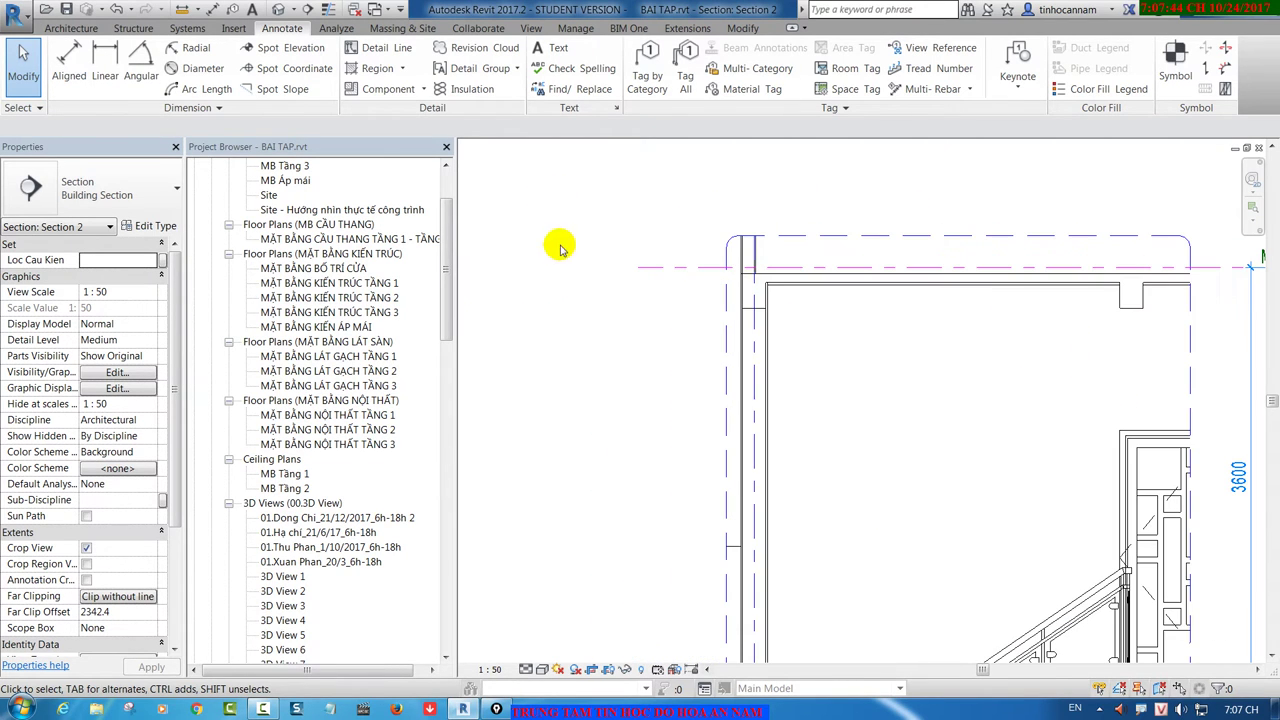
# Step: Open the line override for the Detail Items > TRÍCH CHI TIẾT subcategory
pyautogui.press('v')
pyautogui.press('v')
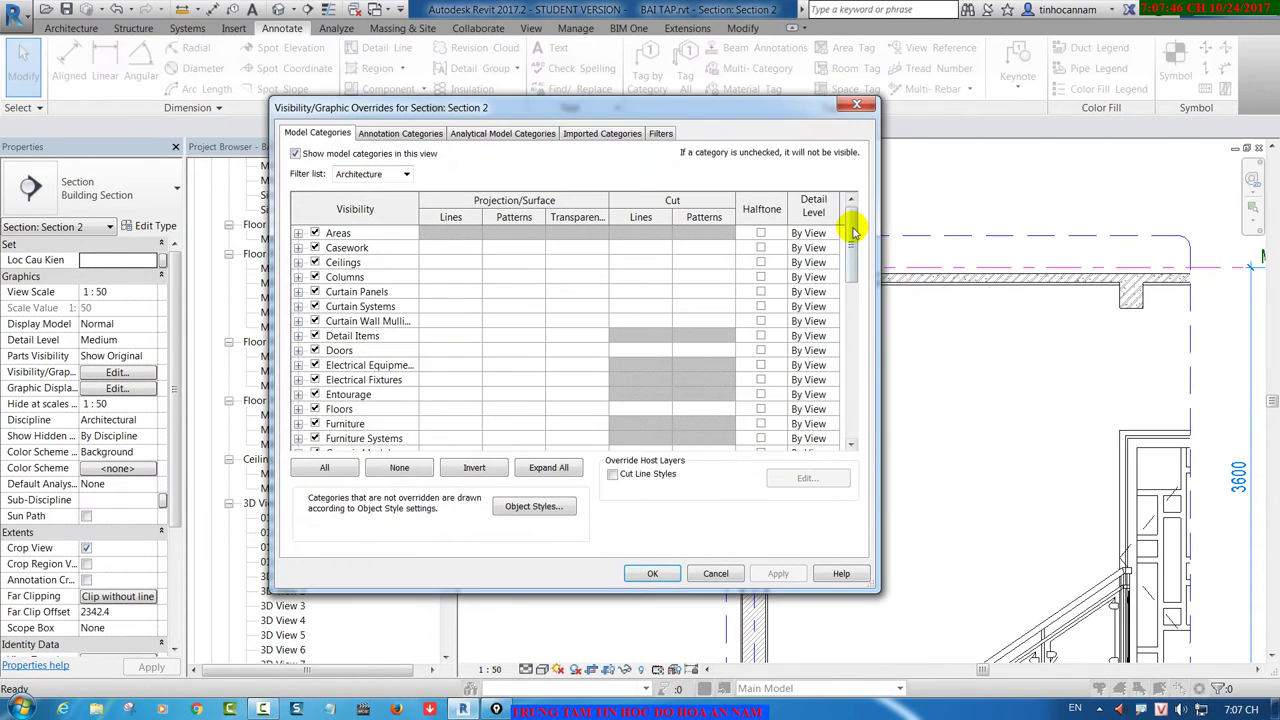
pyautogui.moveTo(853, 232); pyautogui.dragTo(853, 255)
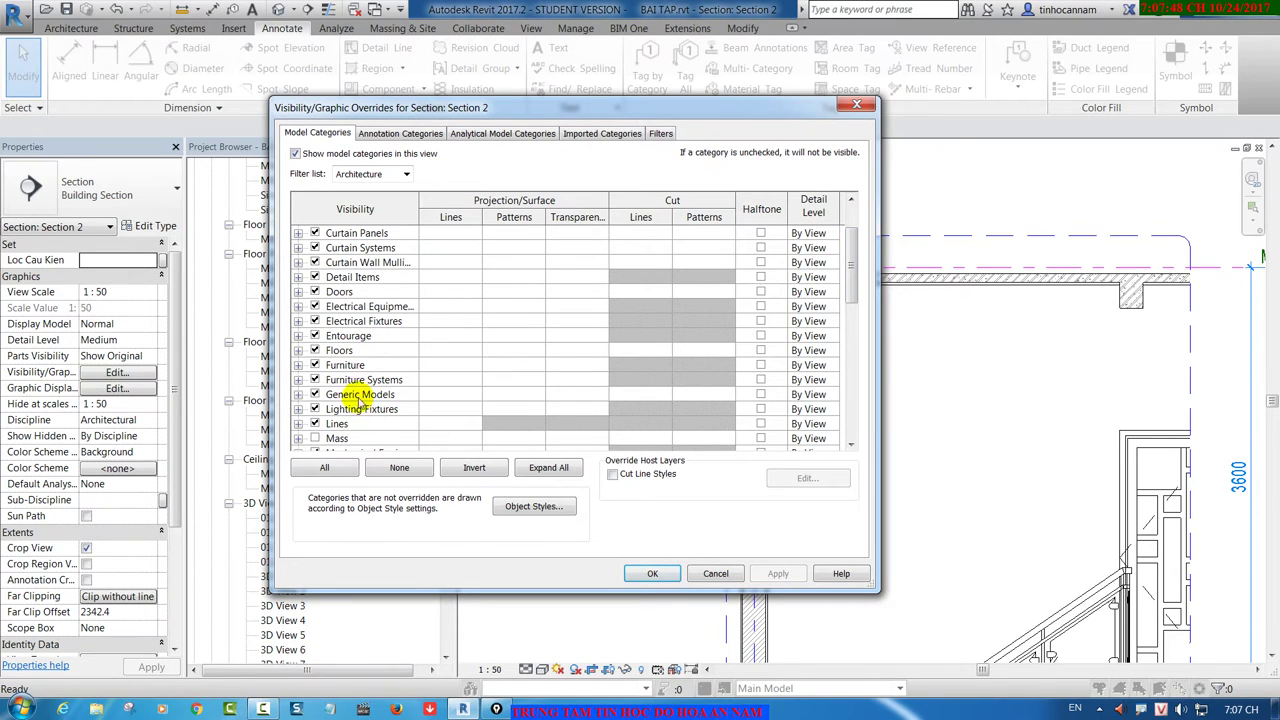
pyautogui.click(298, 277)
pyautogui.scroll(-1, 303, 277)
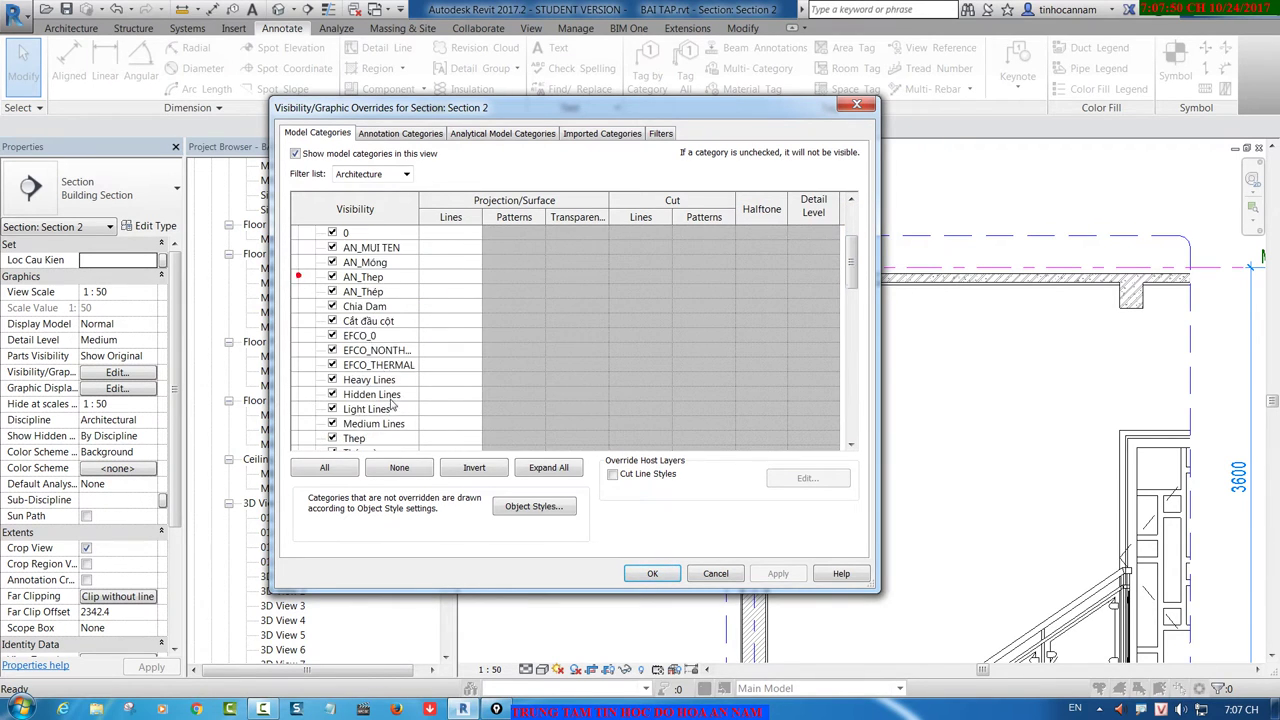
pyautogui.scroll(-2, 366, 400)
pyautogui.click(410, 423)
pyautogui.click(449, 423)
# Step: Set the TRÍCH CHI TIẾT lines to weight 8, green, with the 01.DASH_1.5-1.5 pattern
pyautogui.click(606, 316)
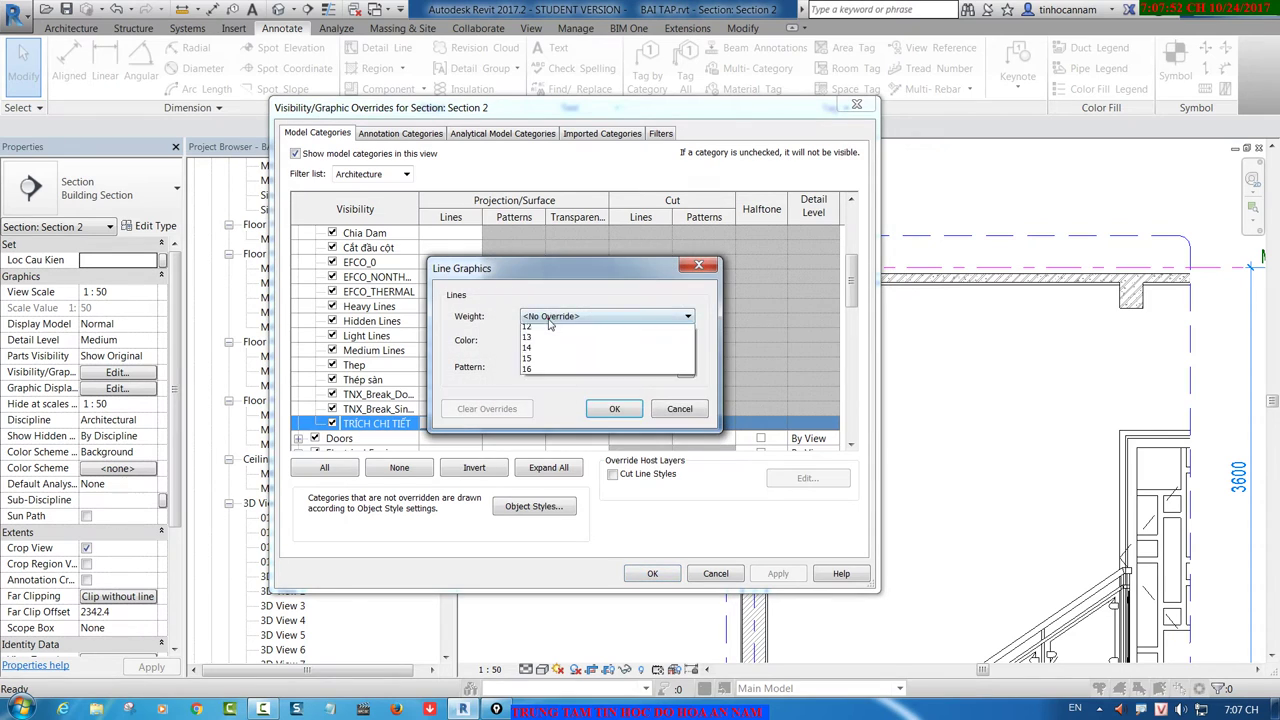
pyautogui.click(540, 415)
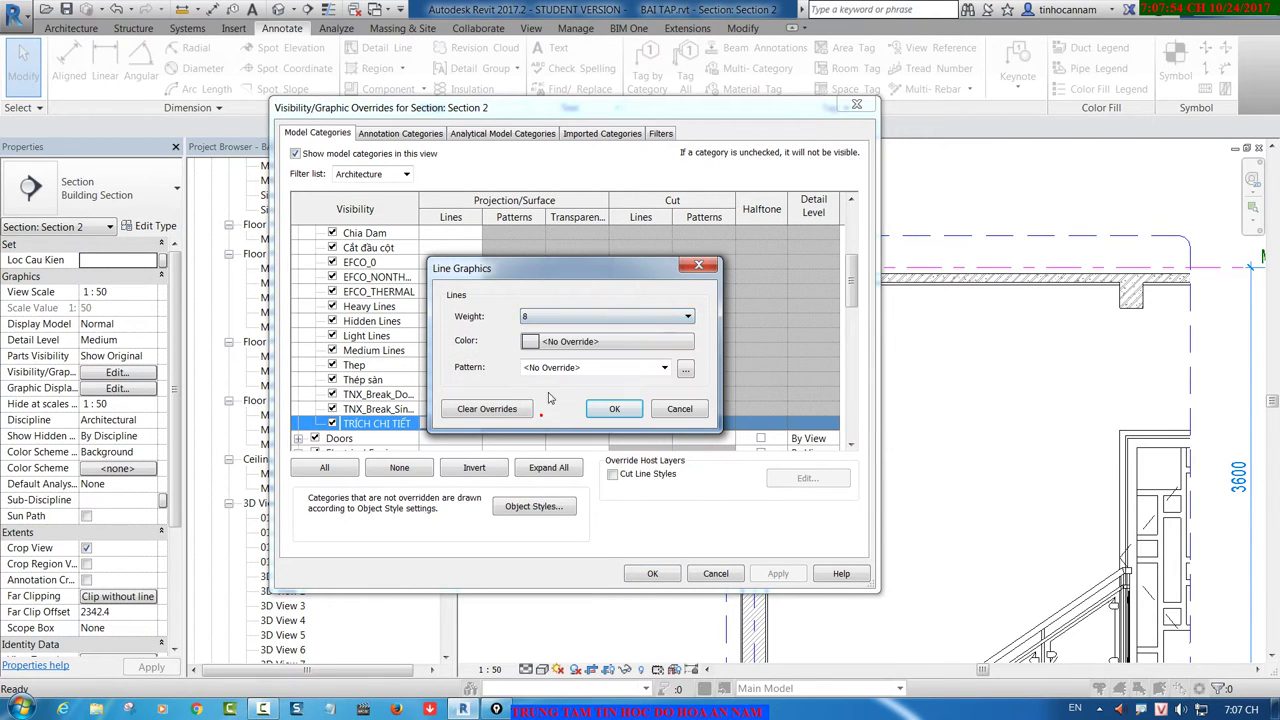
pyautogui.click(560, 340)
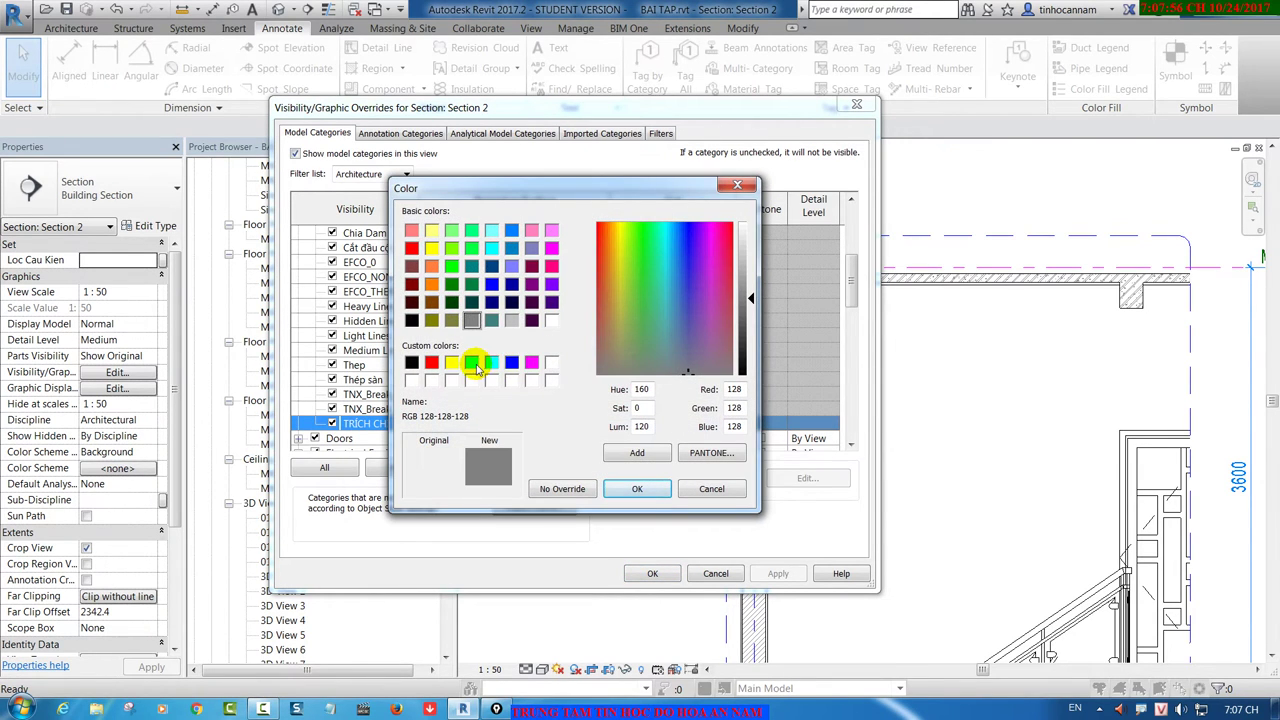
pyautogui.click(474, 364)
pyautogui.click(638, 486)
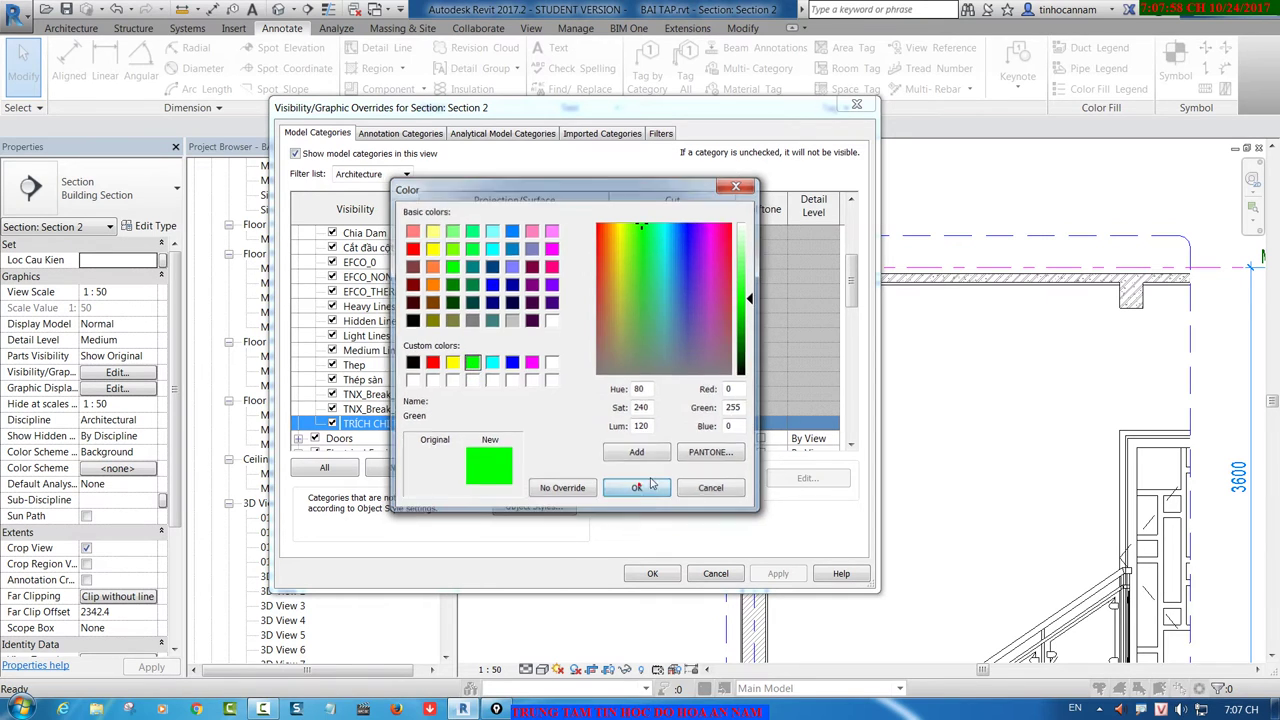
pyautogui.click(665, 370)
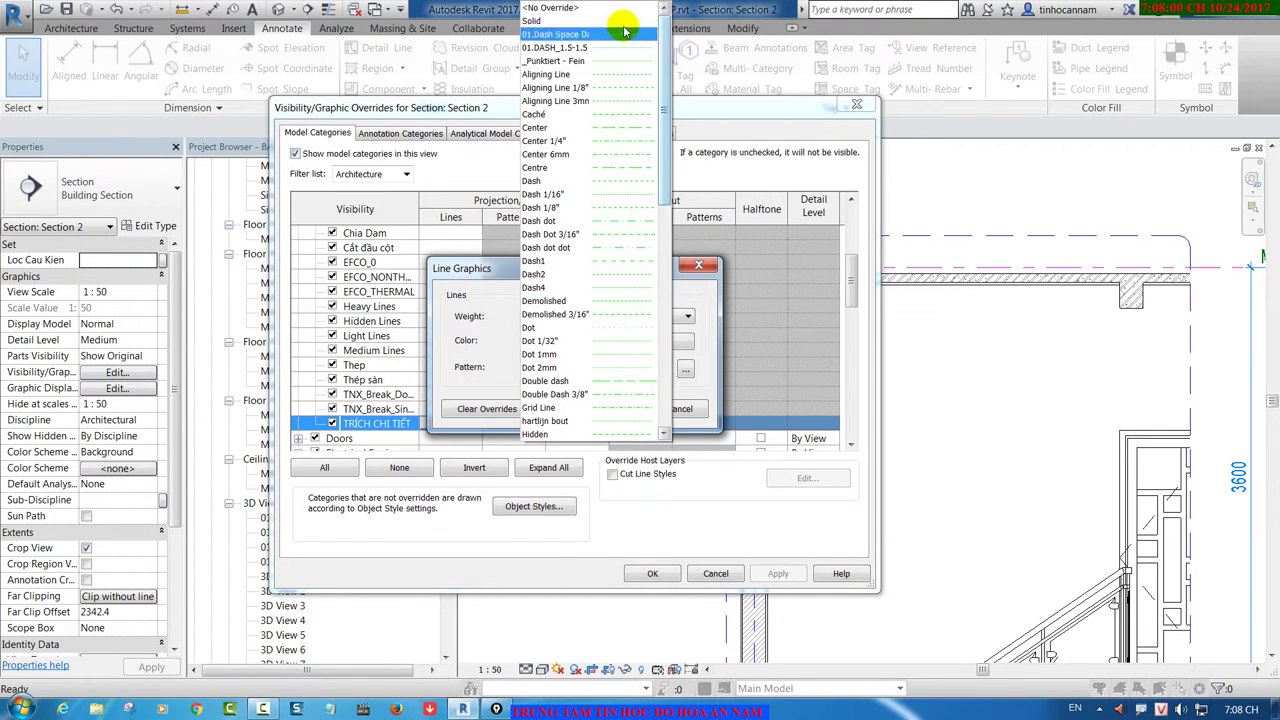
pyautogui.click(600, 47)
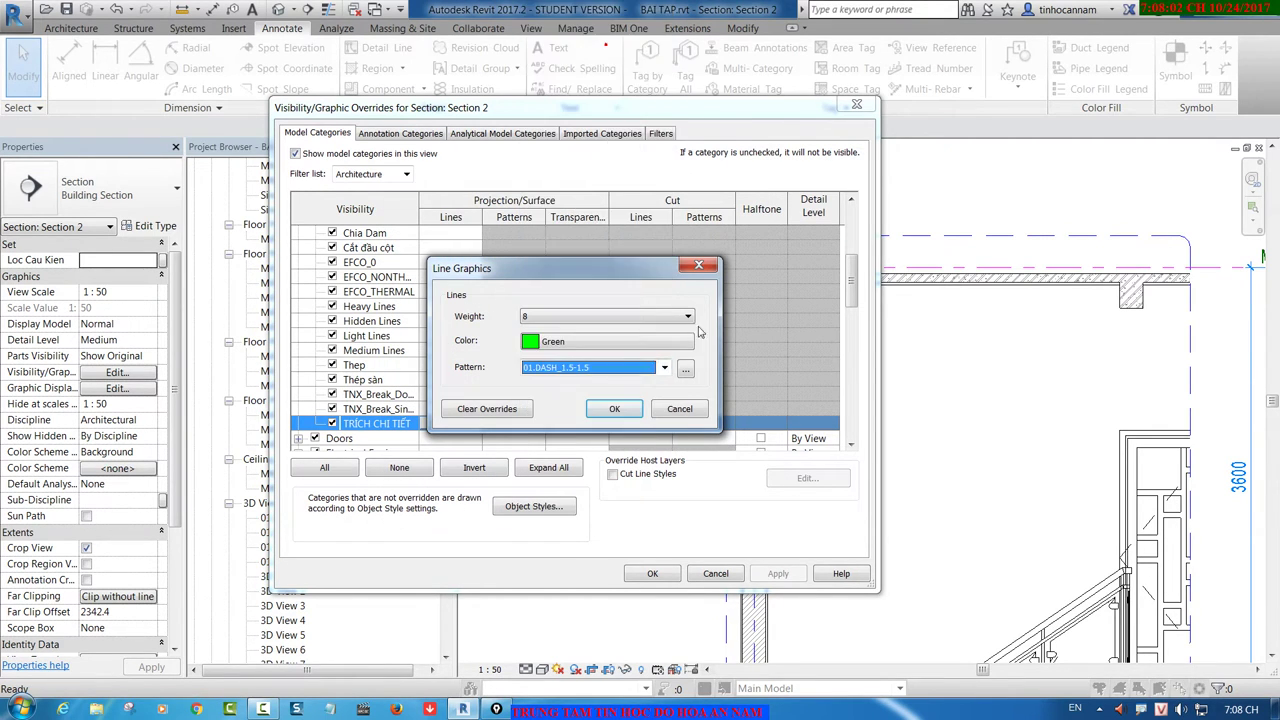
pyautogui.click(615, 409)
# Step: Apply the line overrides and close the visibility settings
pyautogui.click(668, 578)
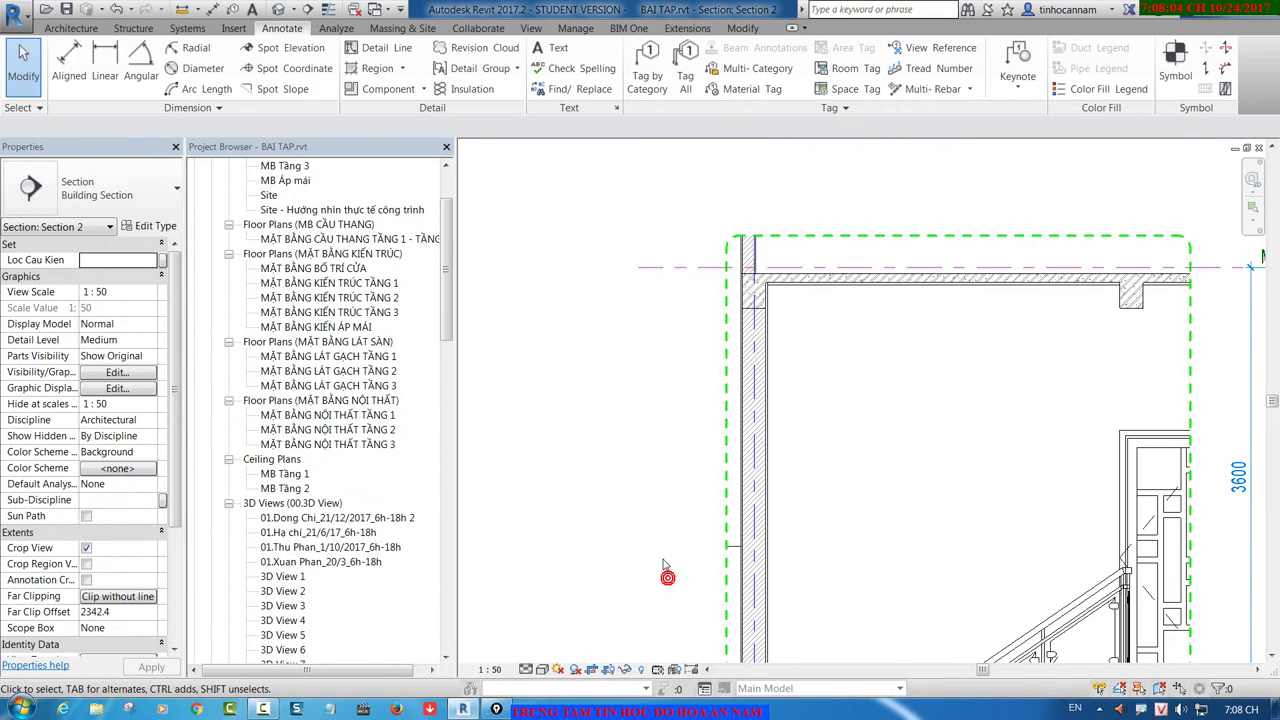
pyautogui.scroll(3, 870, 214)
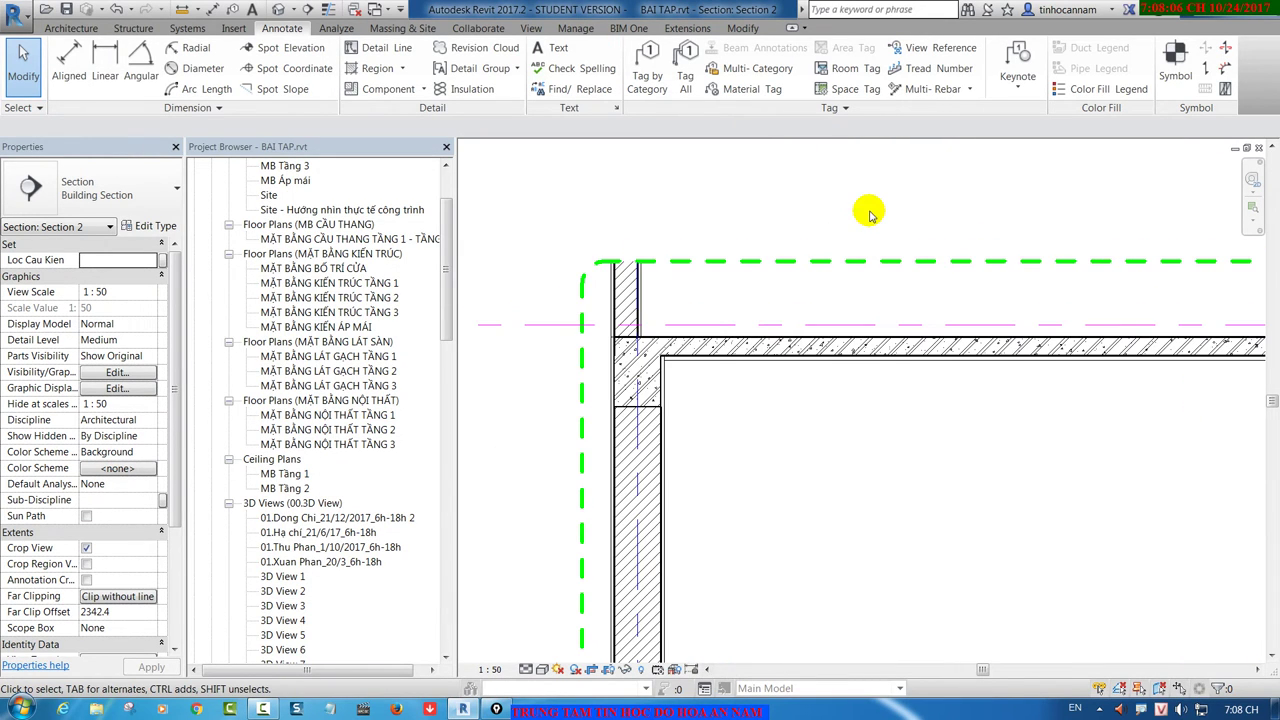
pyautogui.scroll(1, 870, 214)
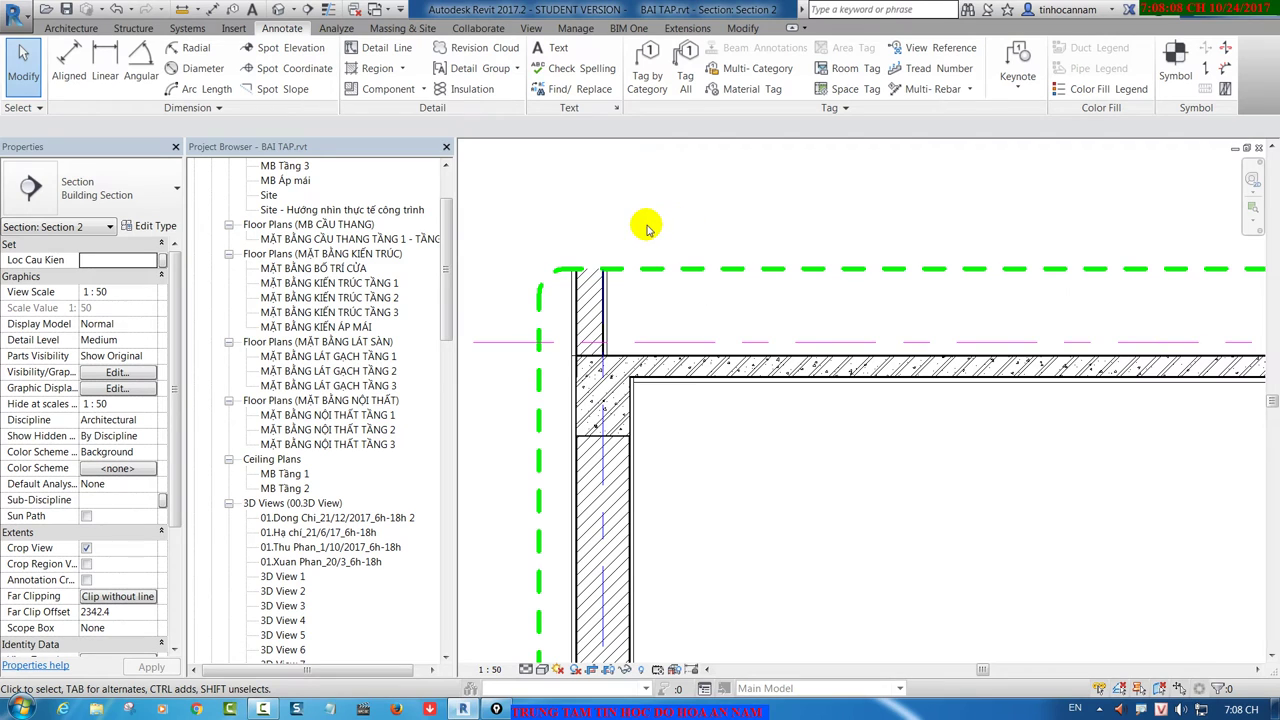
pyautogui.scroll(-2, 645, 238)
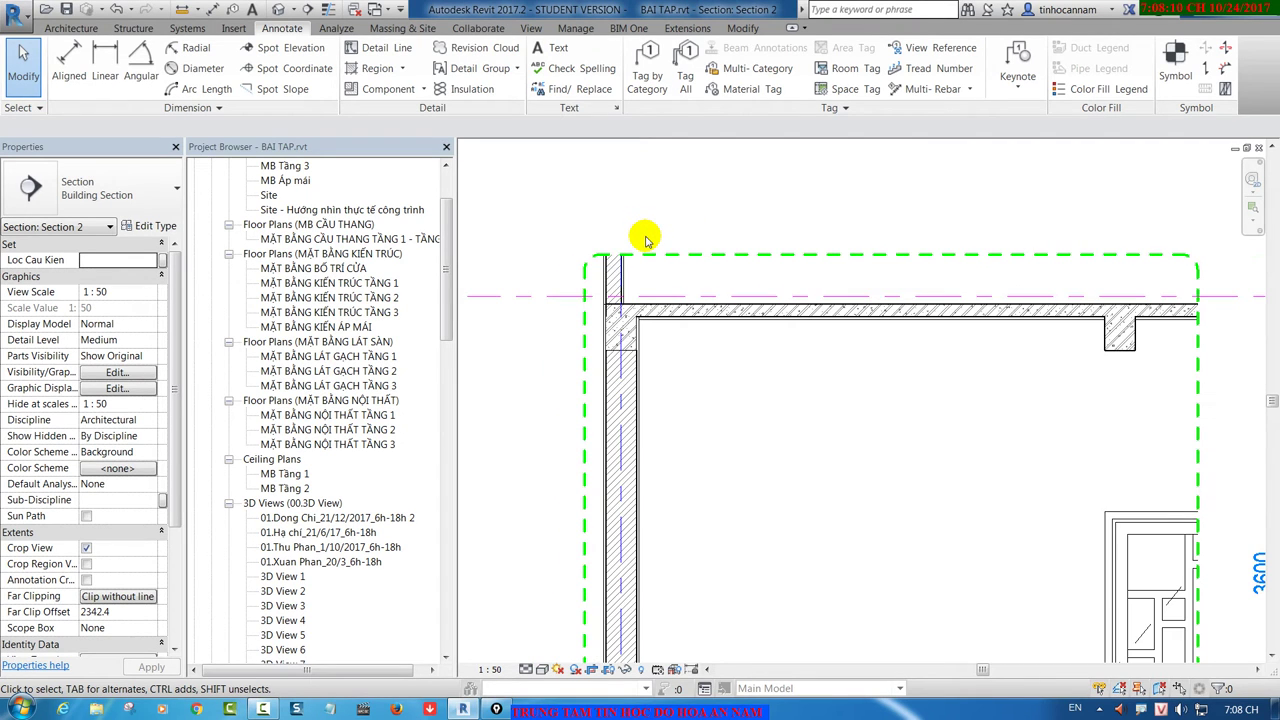
pyautogui.scroll(-2, 730, 195)
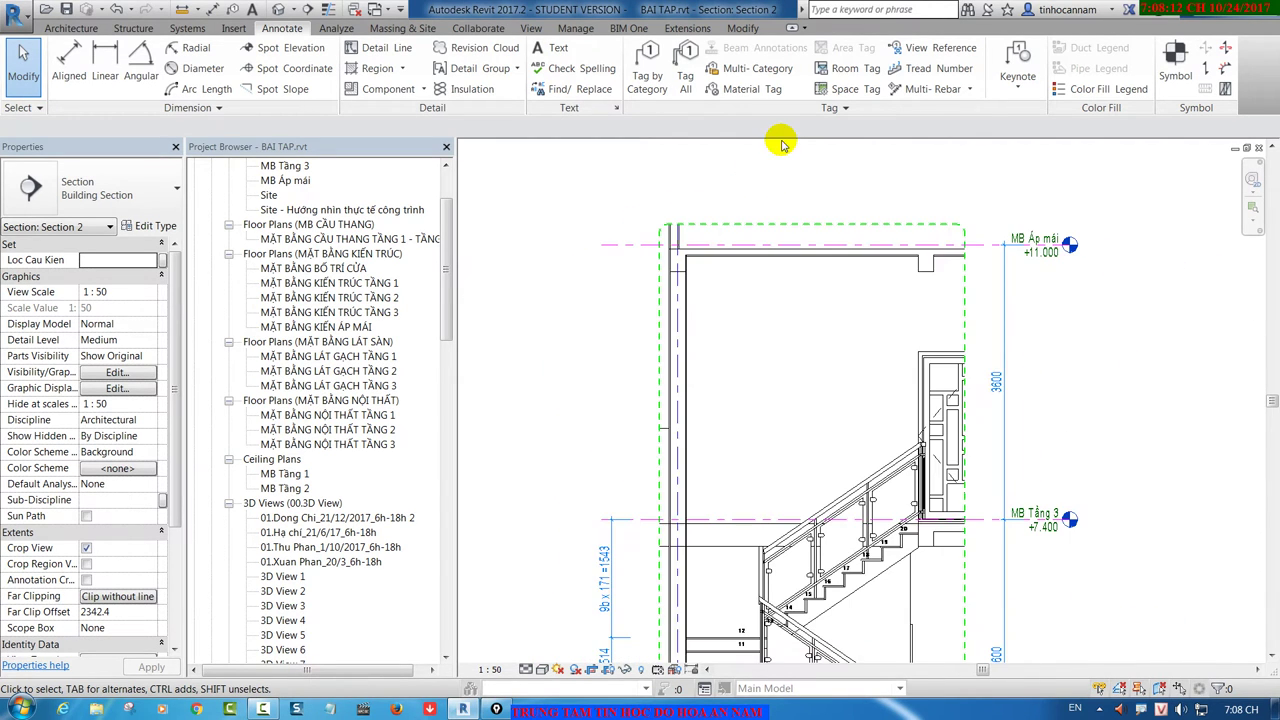
pyautogui.scroll(-2, 930, 200)
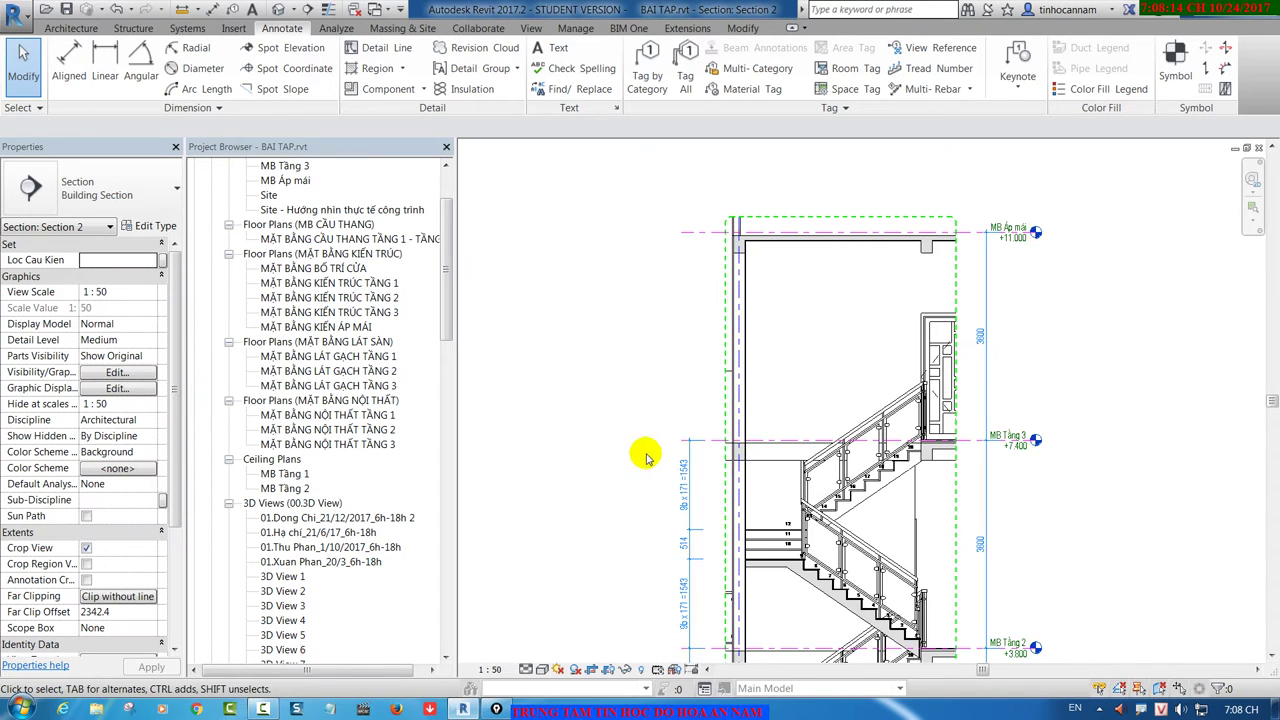
# Step: Extend the vertical dimension's witness lines to the roof level, adding the 3600 span
pyautogui.click(700, 470)
pyautogui.click(877, 70)
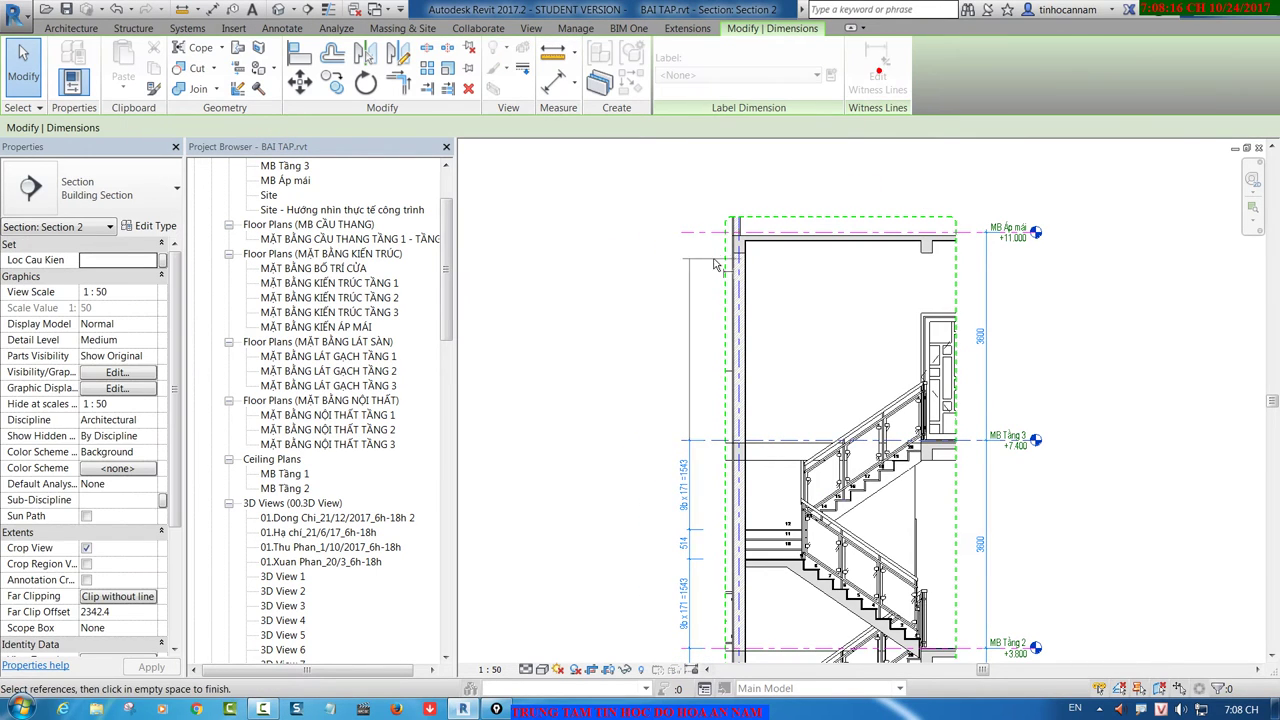
pyautogui.click(688, 232)
pyautogui.click(822, 197)
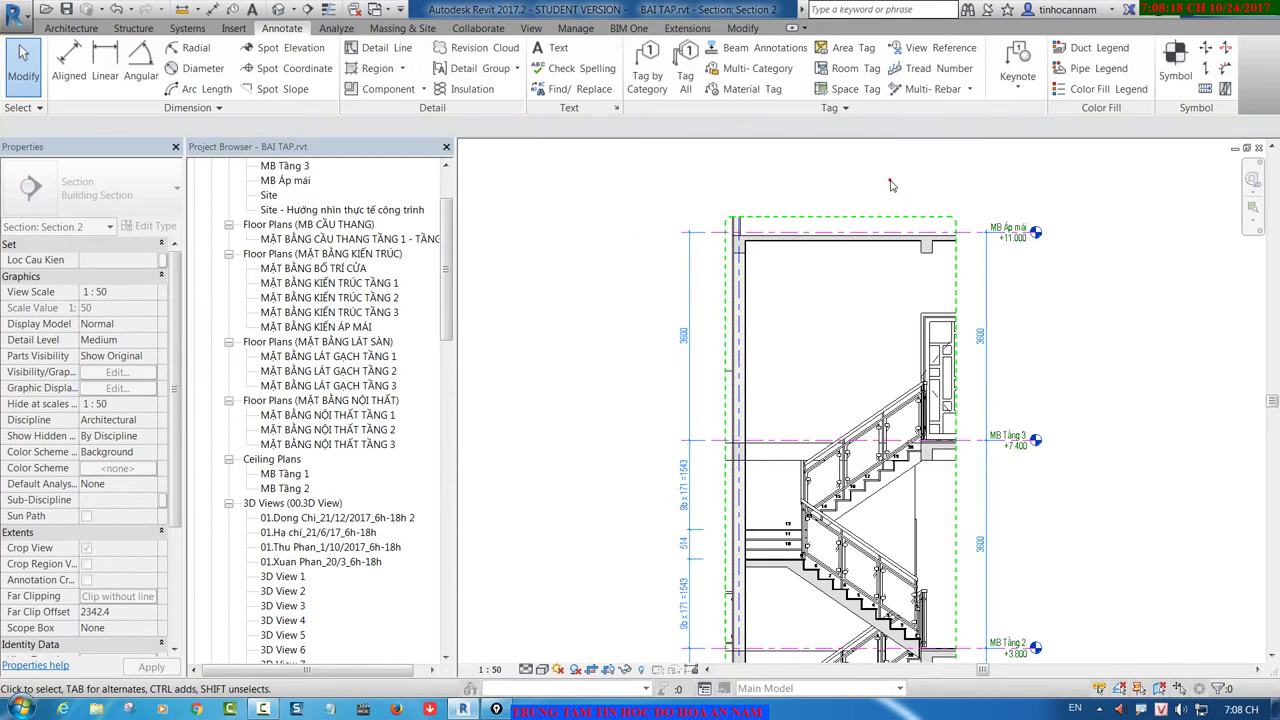
pyautogui.scroll(-2, 797, 183)
pyautogui.scroll(-1, 891, 277)
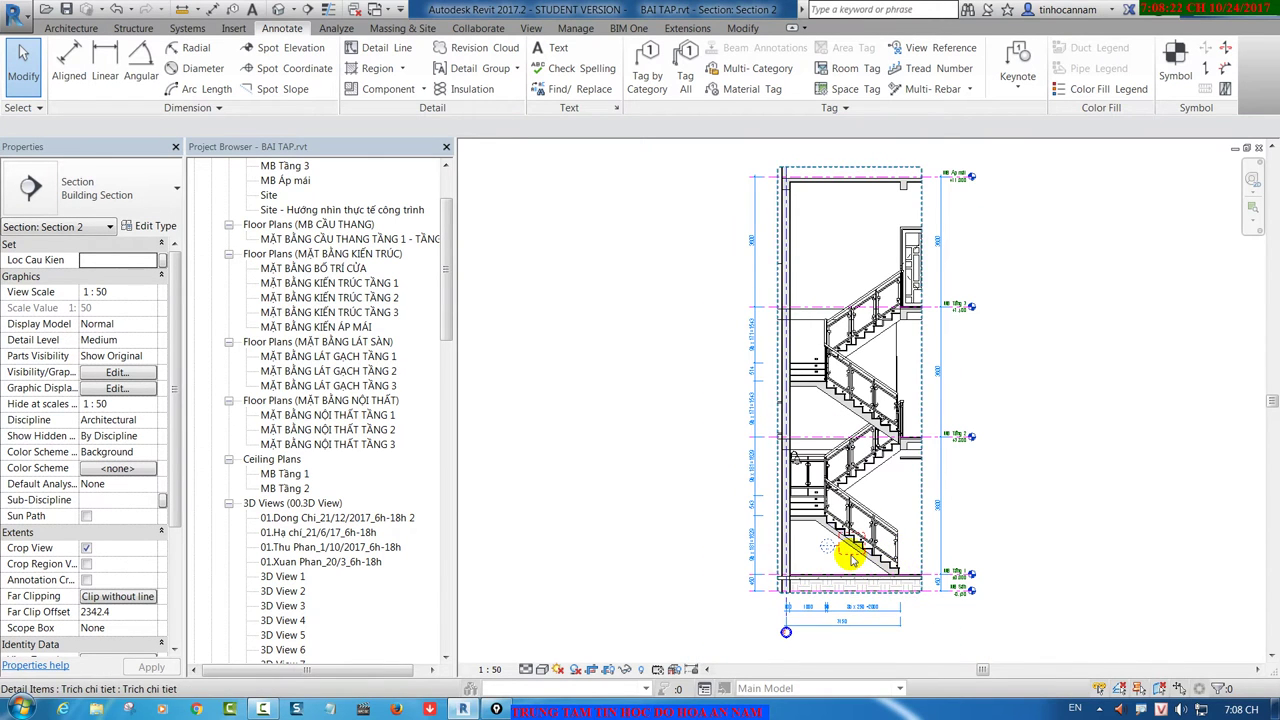
pyautogui.scroll(3, 829, 548)
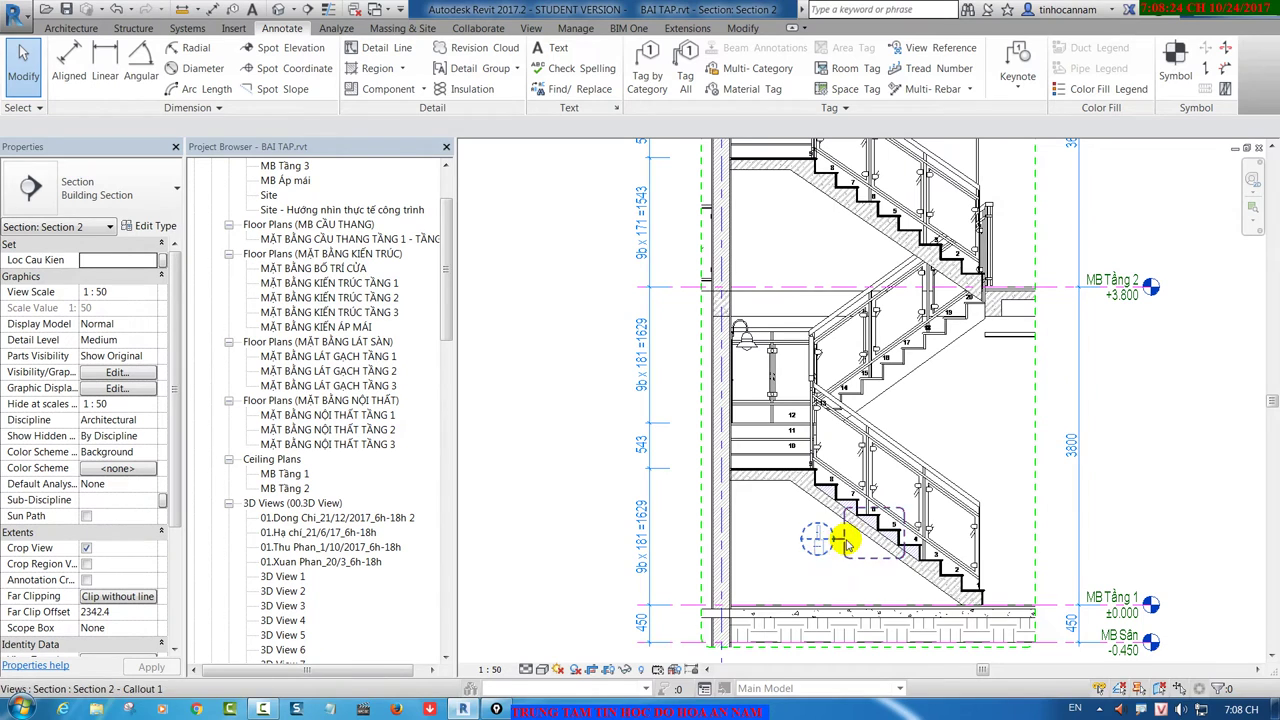
# Step: Open the 1:10 callout view and place a detail component across the slab
pyautogui.rightClick(845, 545)
pyautogui.click(920, 238)
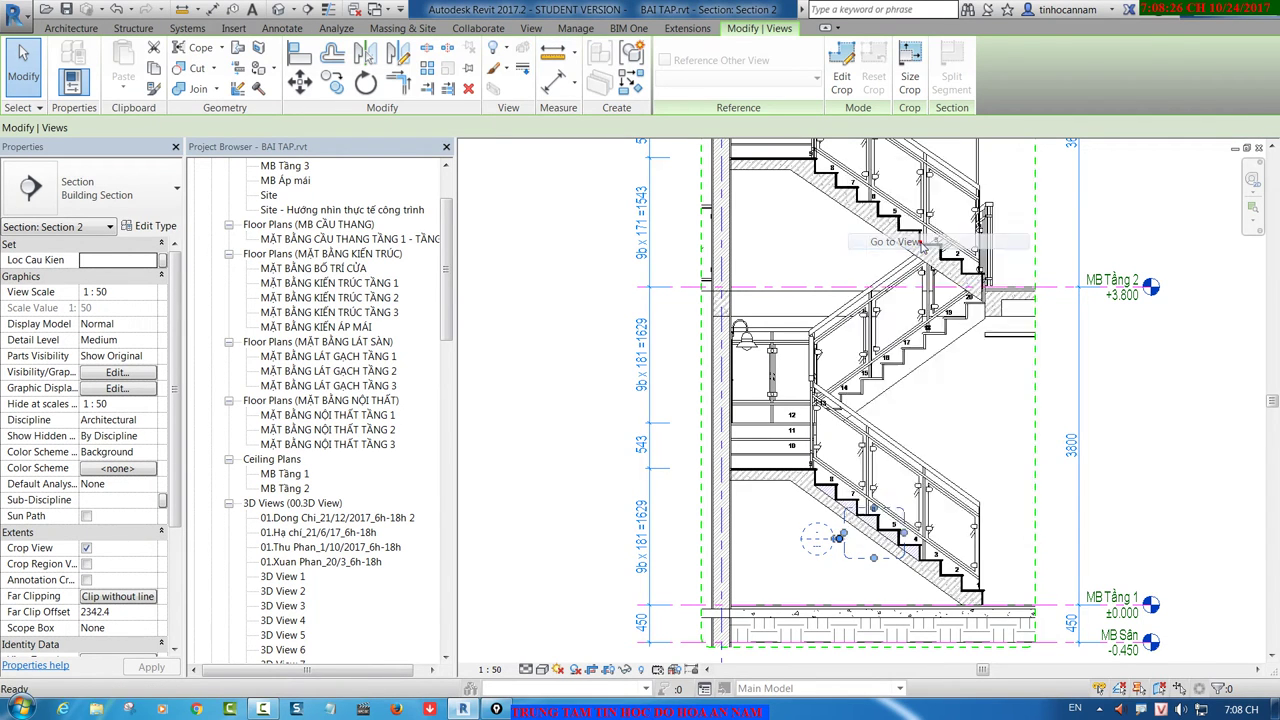
pyautogui.click(375, 89)
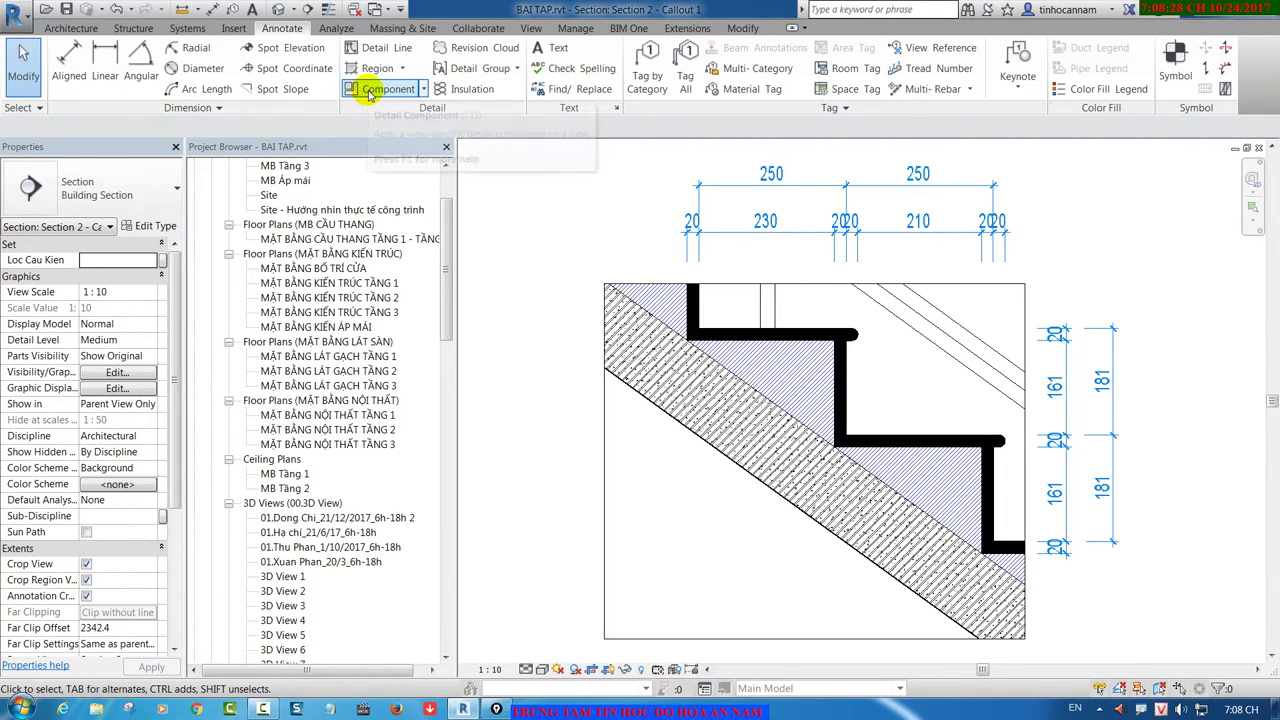
pyautogui.click(425, 116)
pyautogui.click(604, 459)
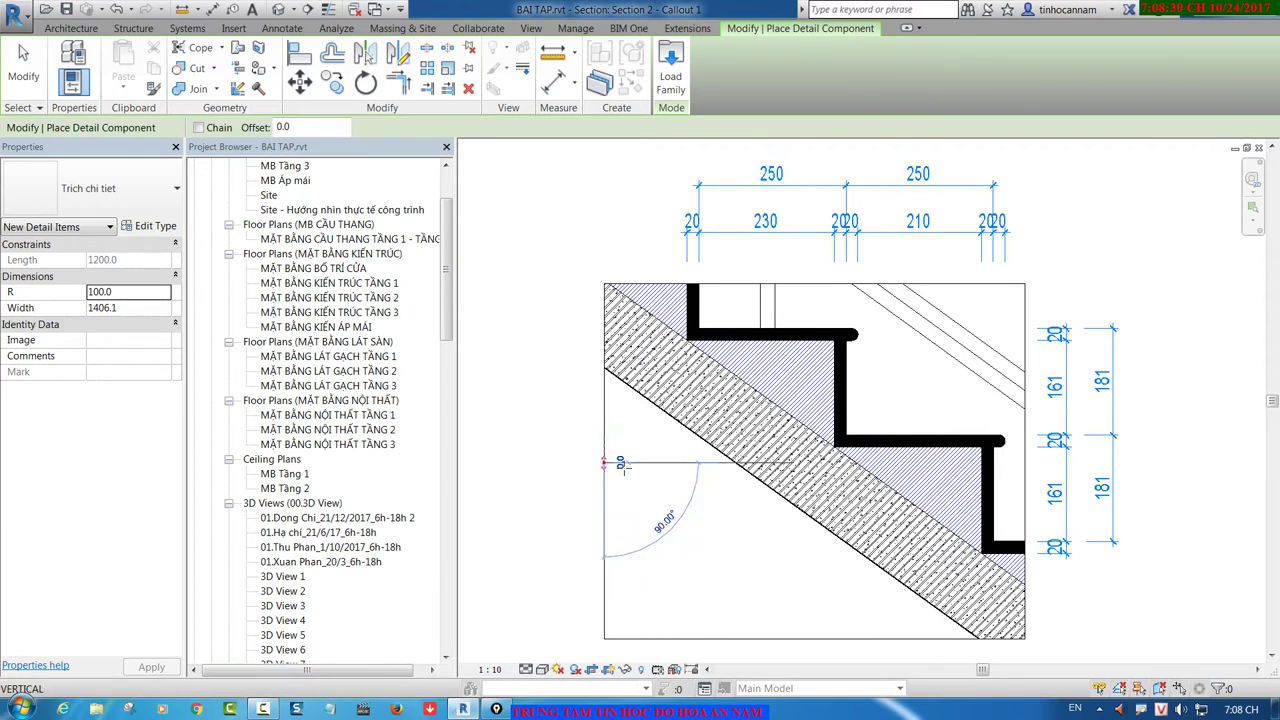
pyautogui.click(1021, 467)
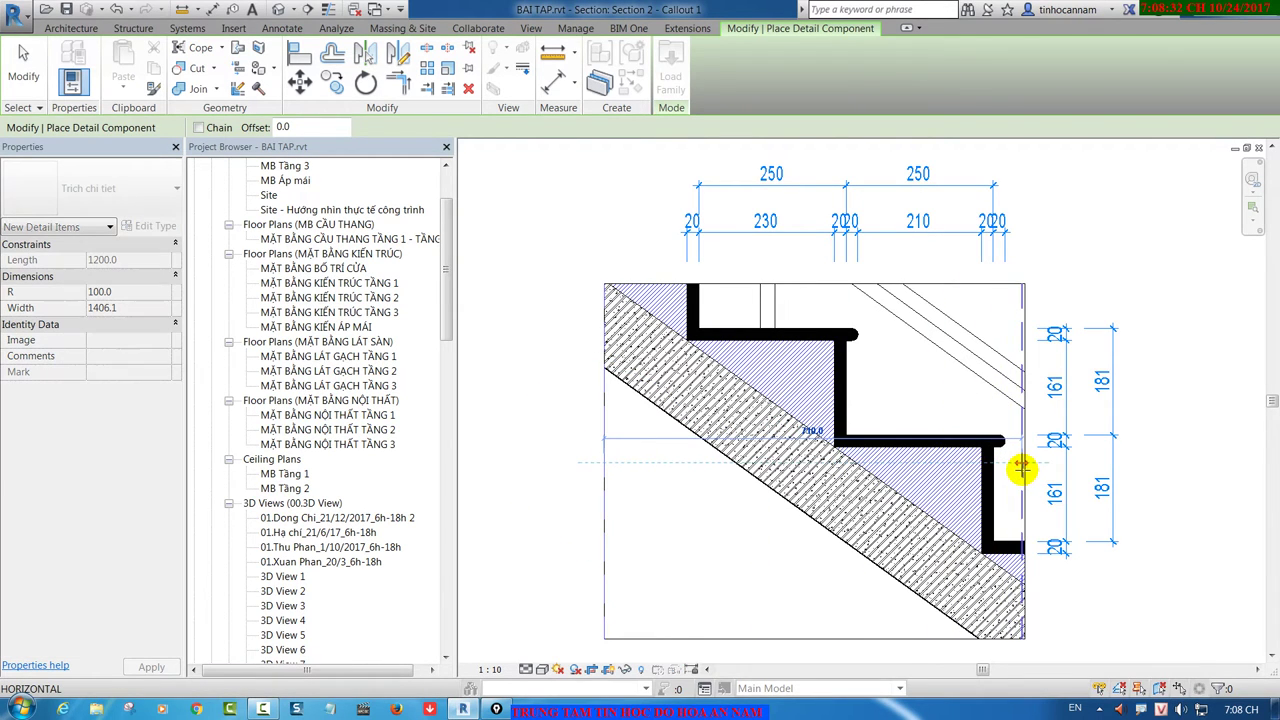
pyautogui.press('Escape')
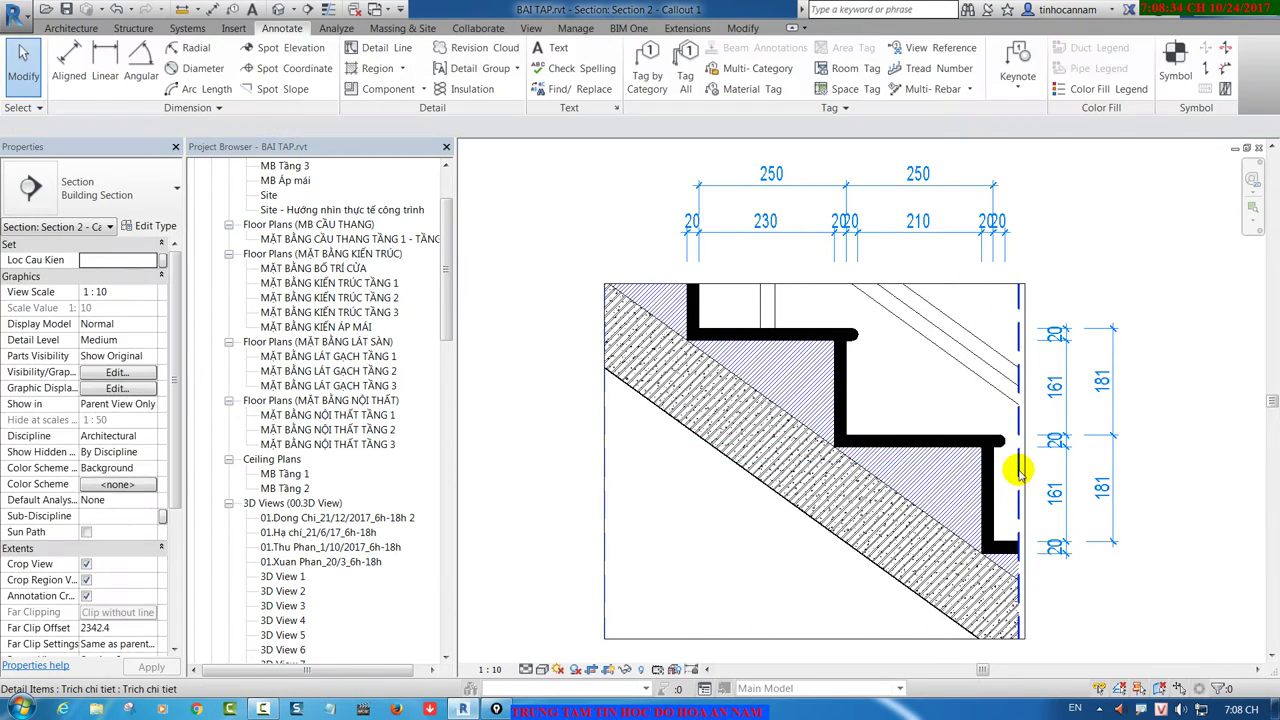
# Step: Shorten the outline to 680, edit its width, and stretch it over the stair steps
pyautogui.click(1018, 467)
pyautogui.moveTo(1018, 467); pyautogui.dragTo(613, 462)
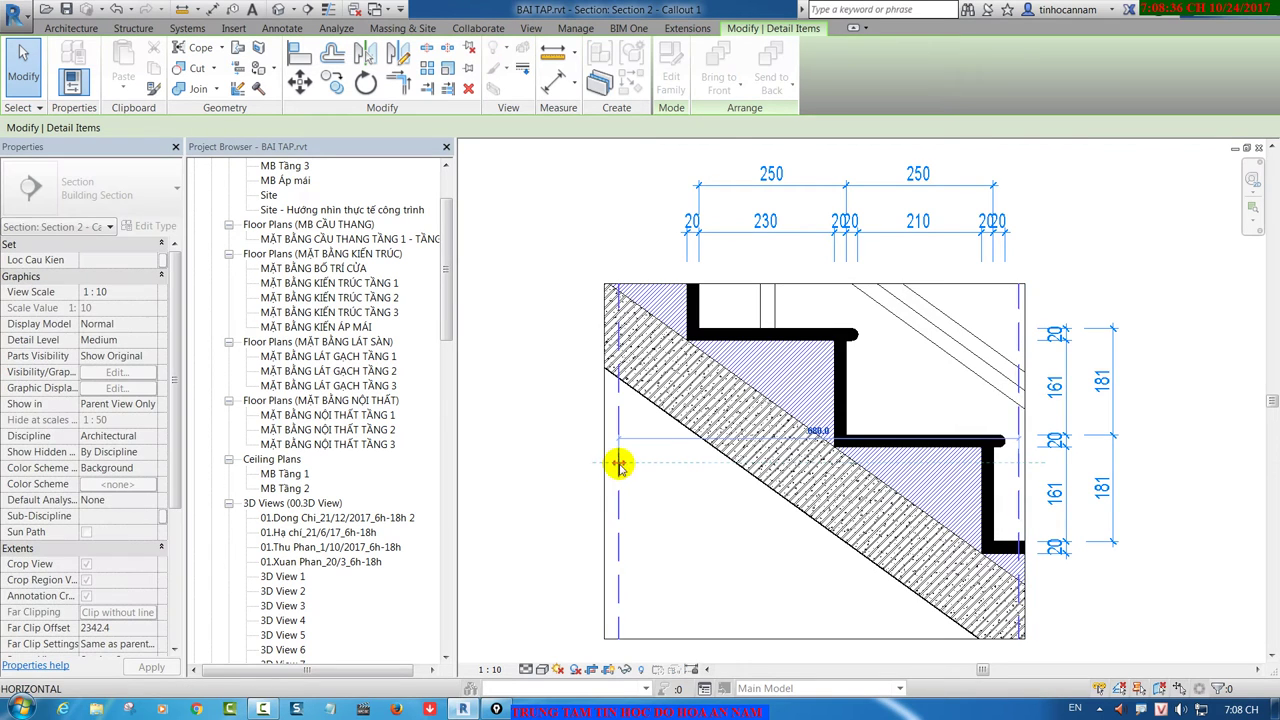
pyautogui.scroll(-2, 700, 380)
pyautogui.scroll(-2, 734, 329)
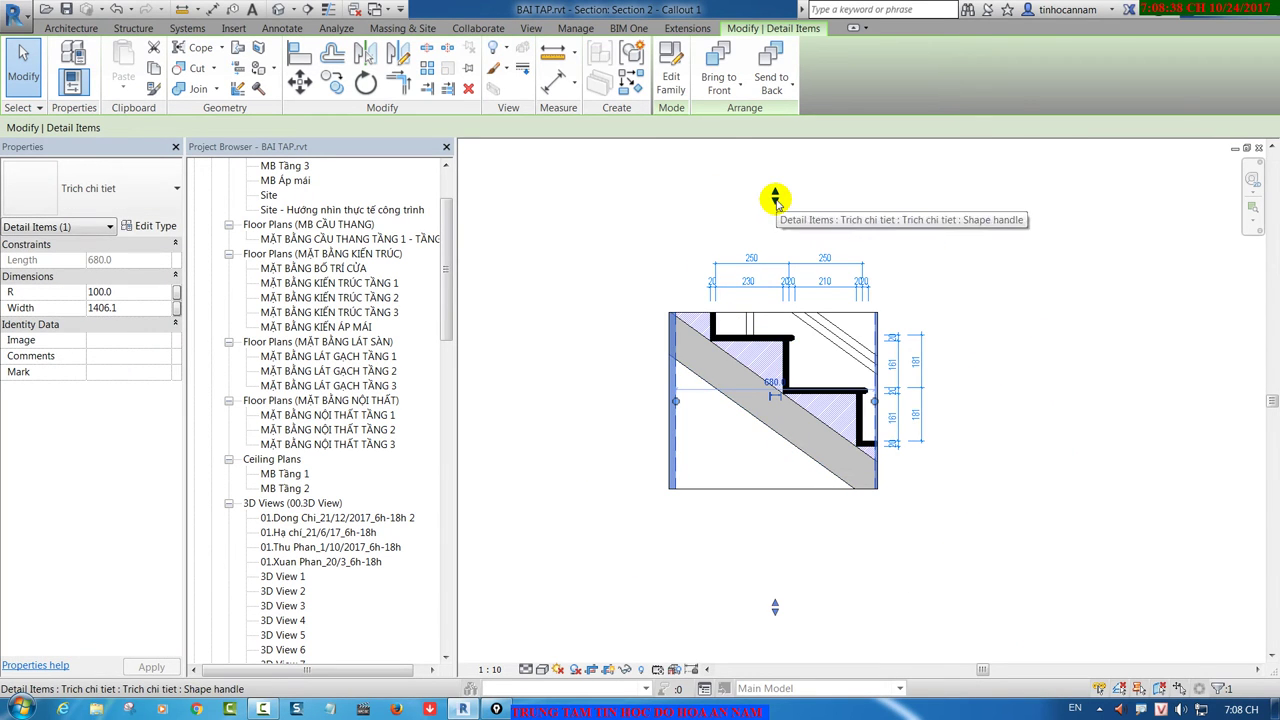
pyautogui.click(139, 310)
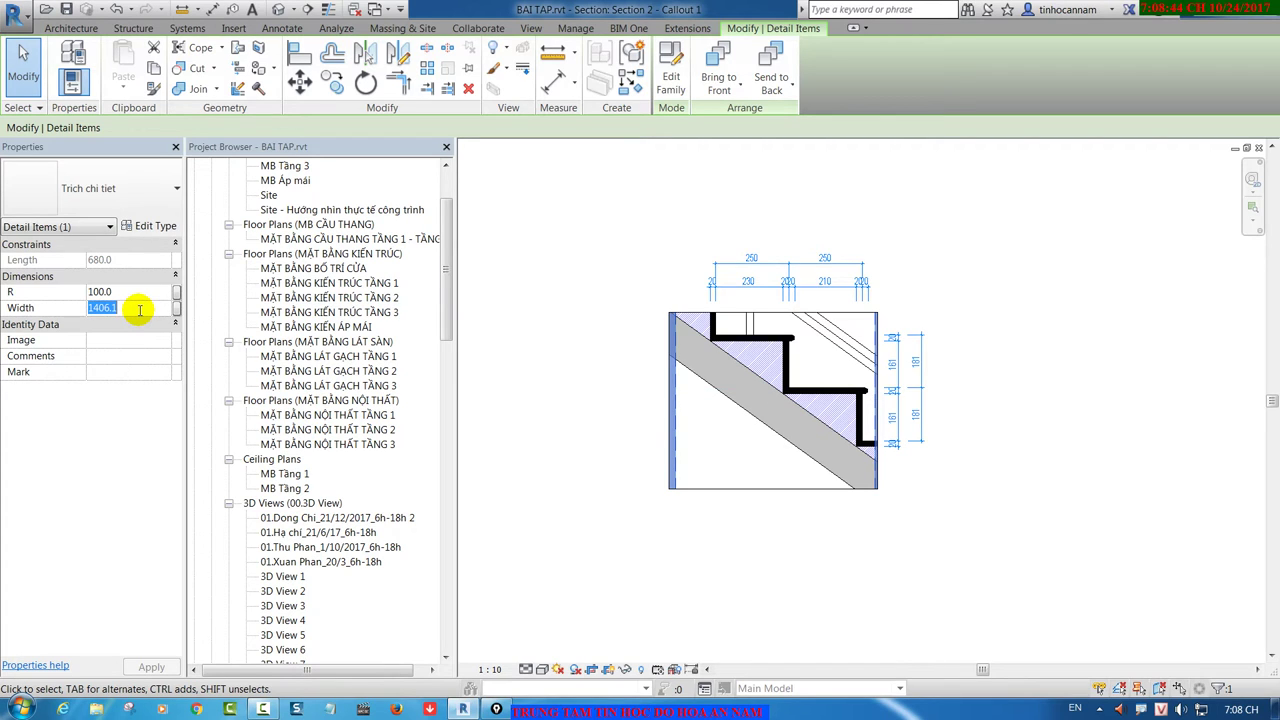
pyautogui.write('350')
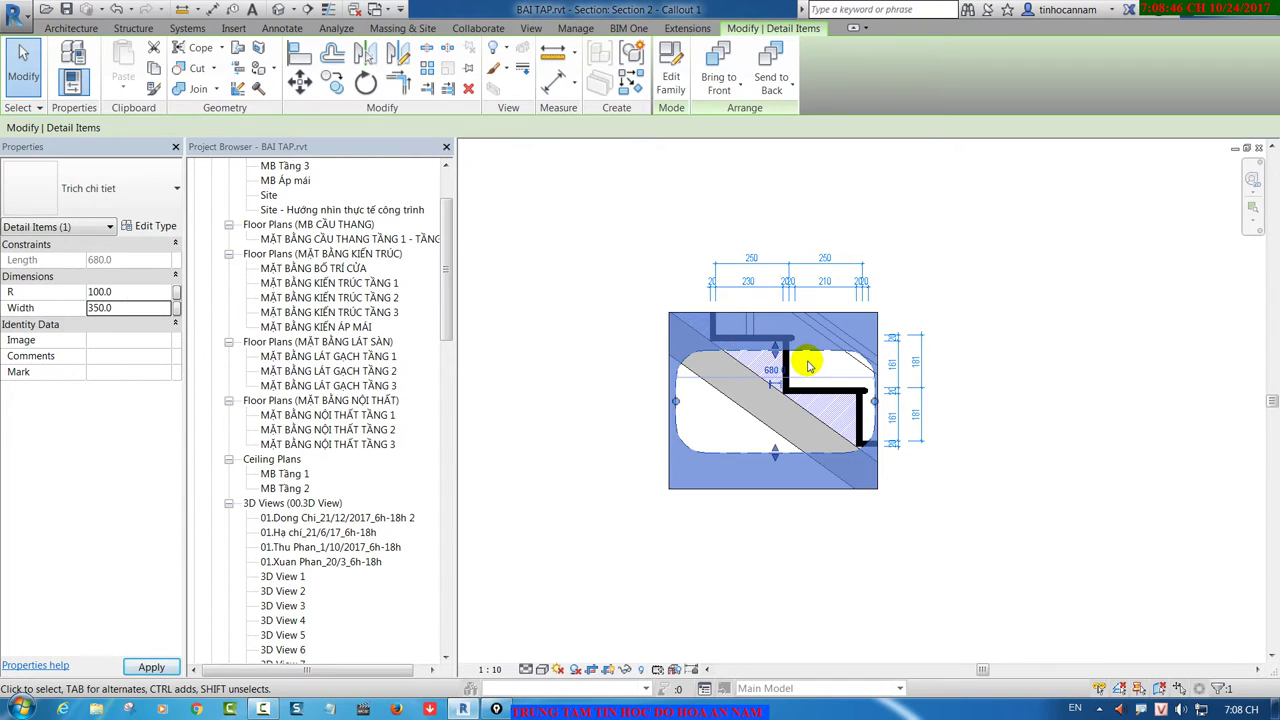
pyautogui.scroll(3, 790, 355)
pyautogui.moveTo(745, 344); pyautogui.dragTo(751, 288)
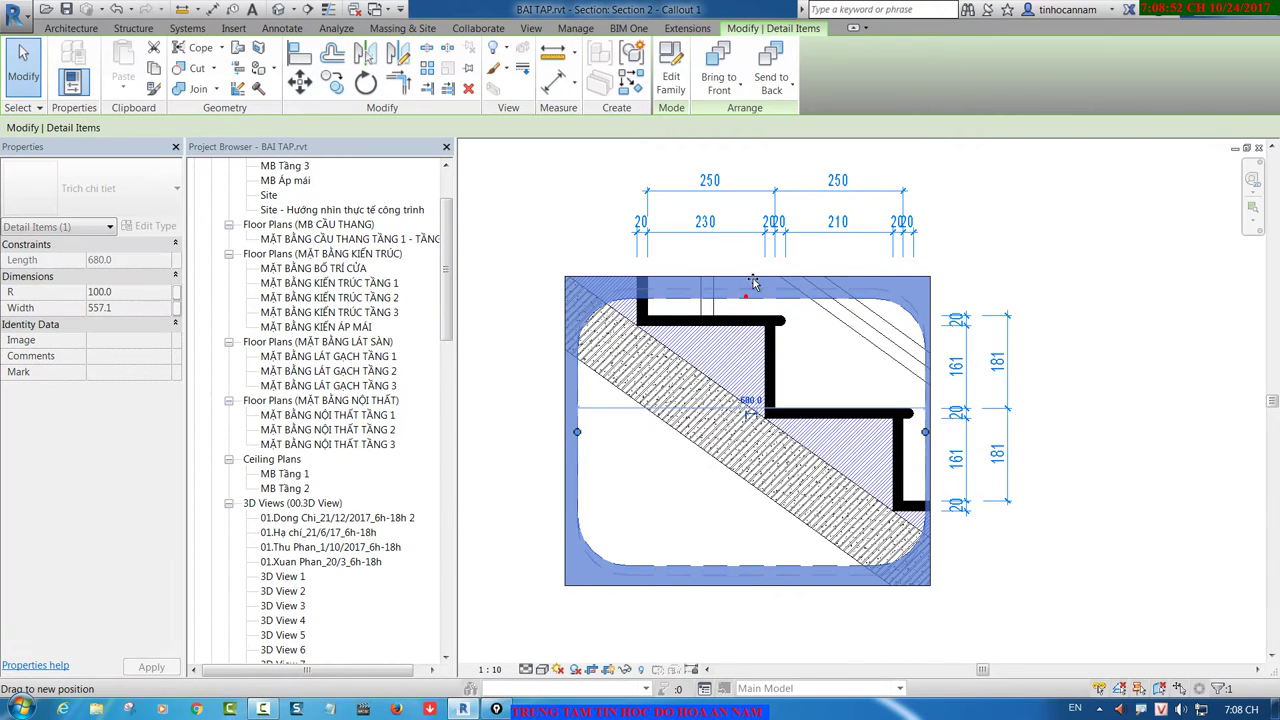
pyautogui.moveTo(575, 317); pyautogui.dragTo(608, 314)
pyautogui.write('561')
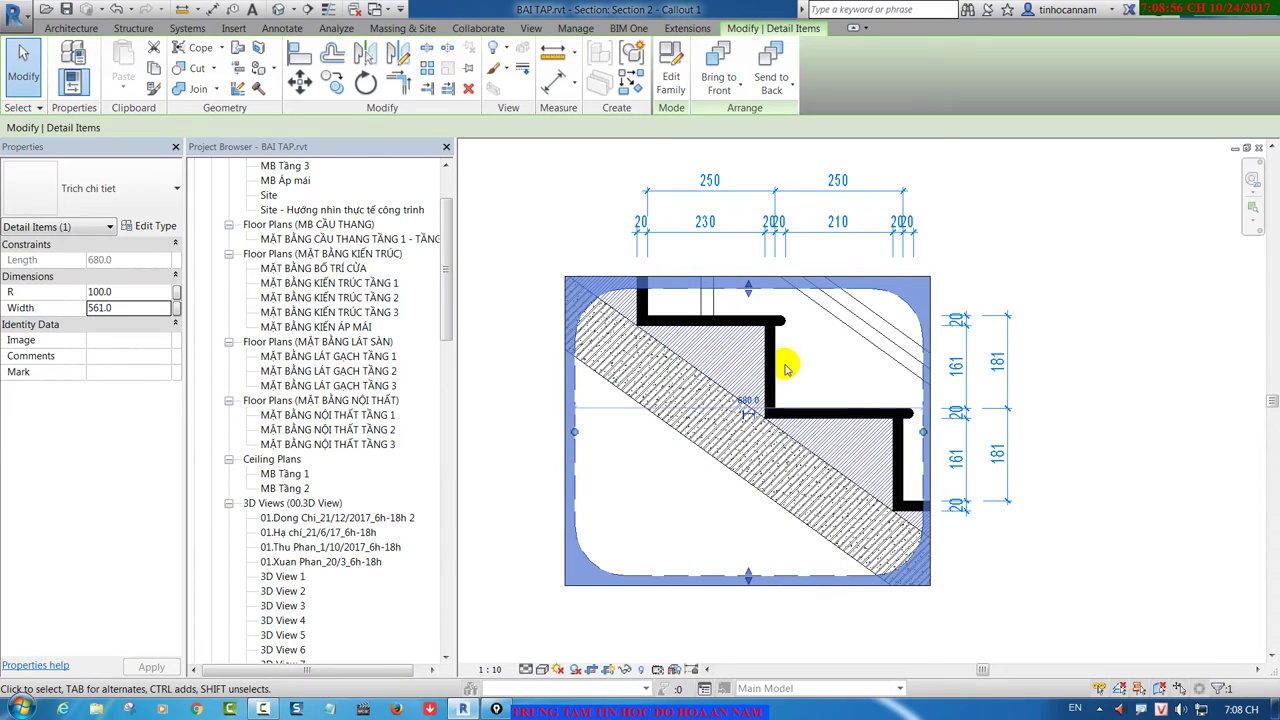
pyautogui.click(1077, 473)
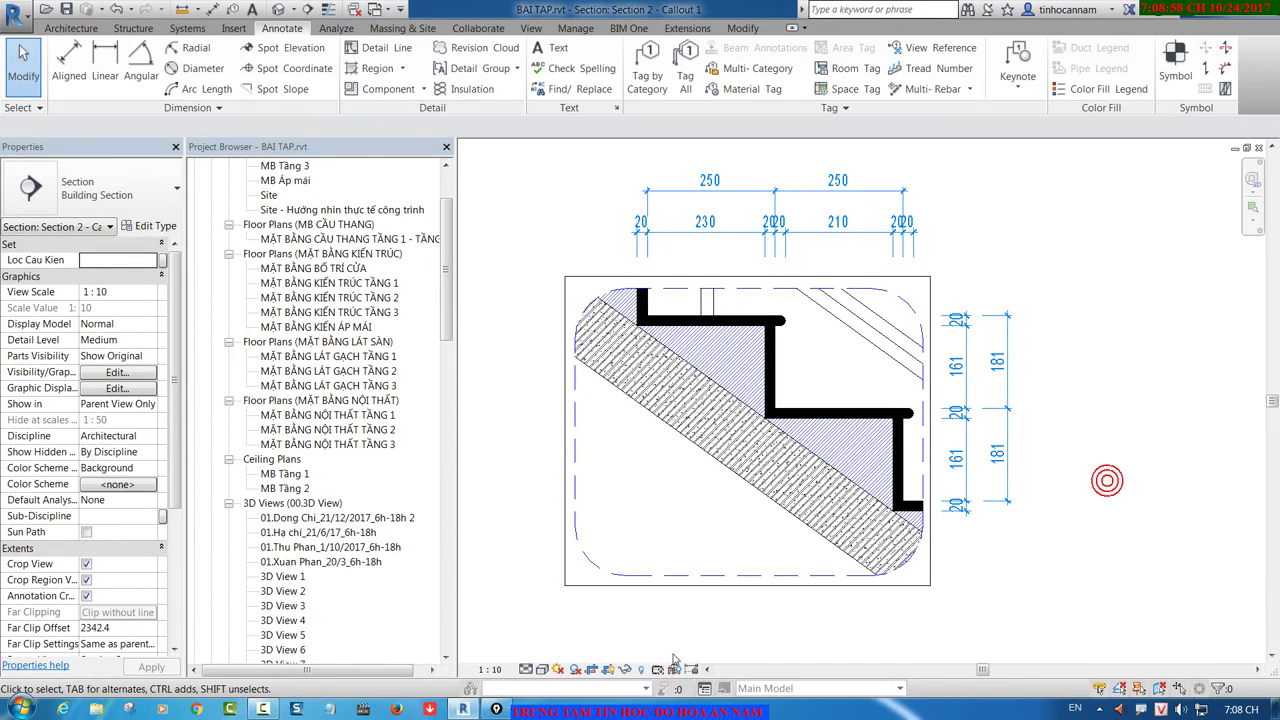
# Step: Hide the callout's crop region and set the outline's corner radius R to 30
pyautogui.click(607, 670)
pyautogui.scroll(2, 549, 533)
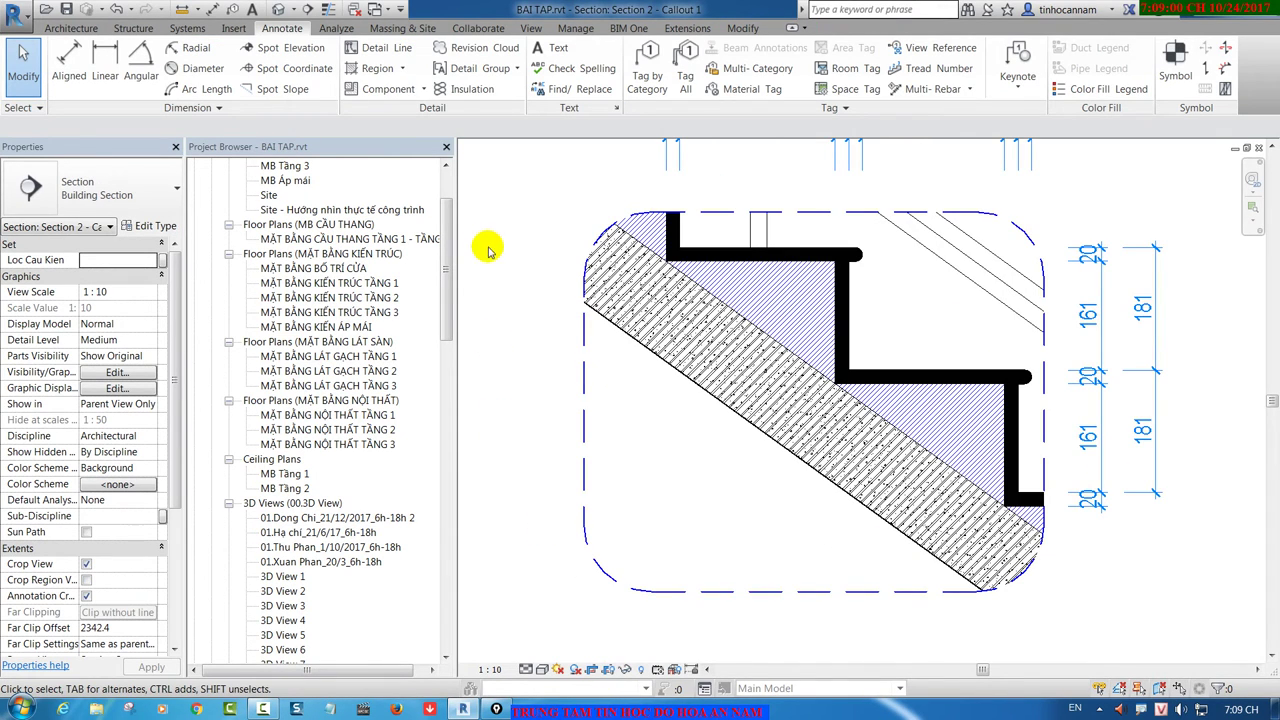
pyautogui.click(581, 358)
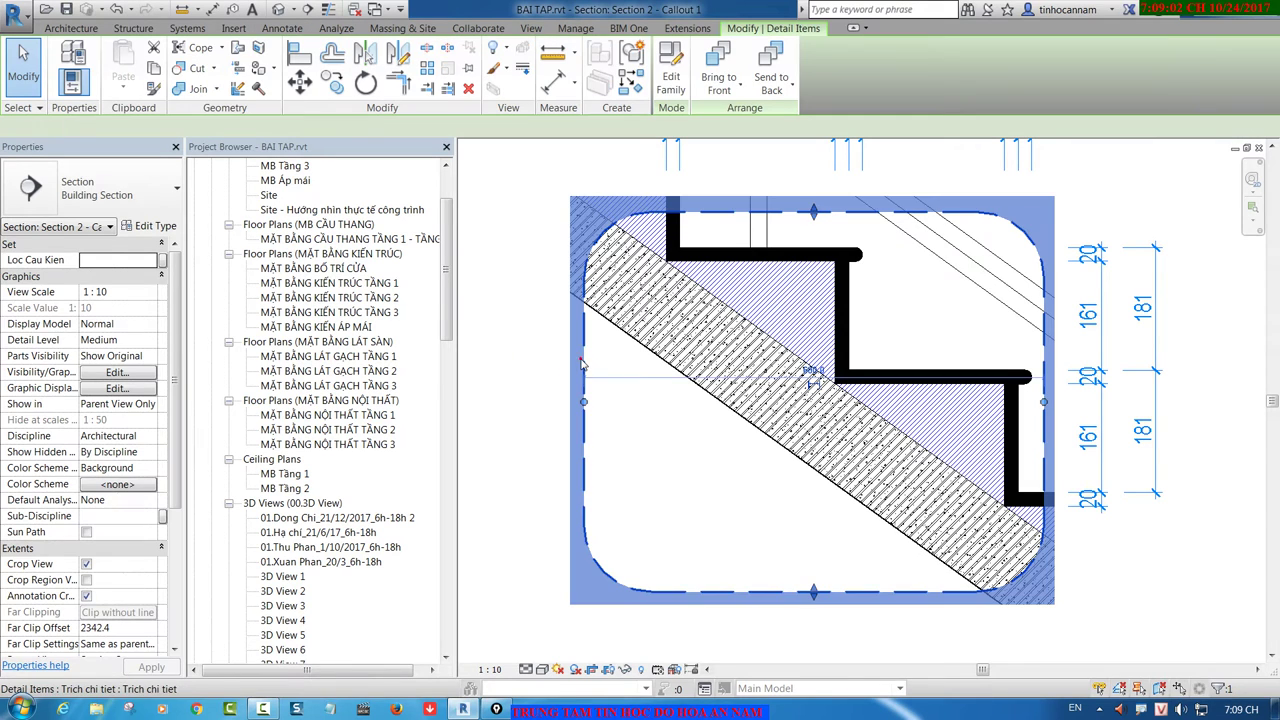
pyautogui.click(141, 293)
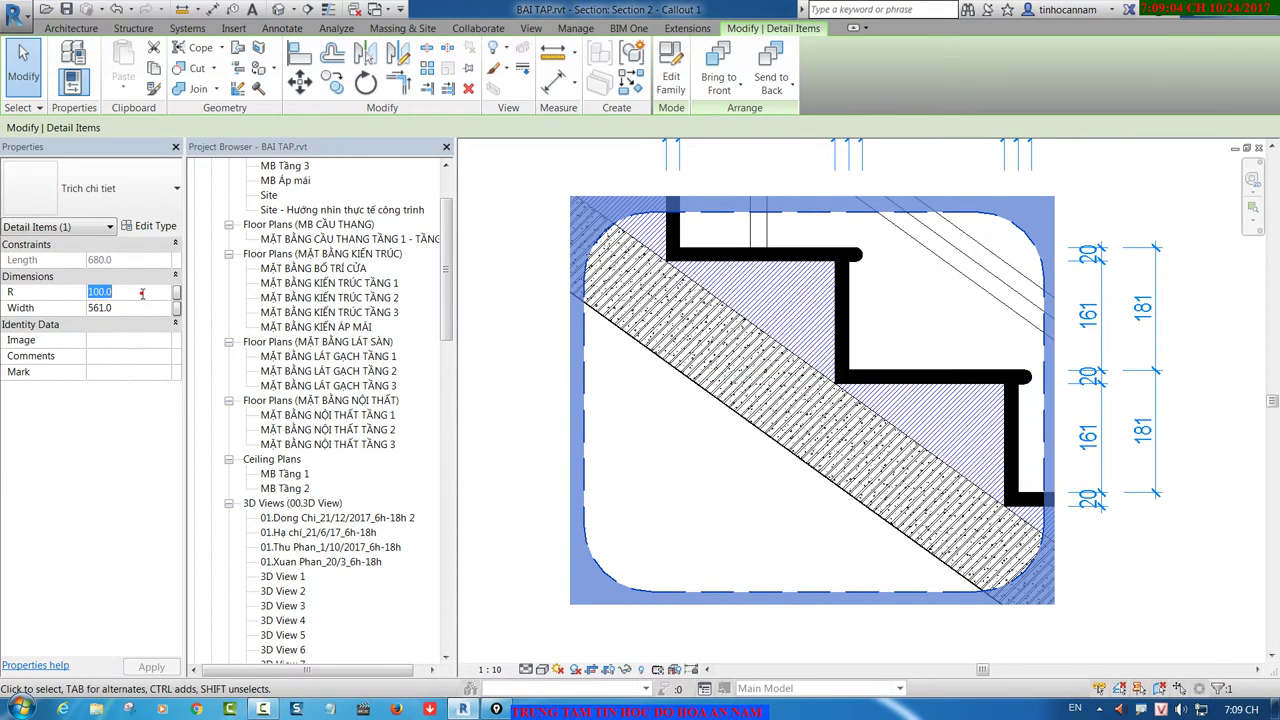
pyautogui.write('30')
pyautogui.press('Return')
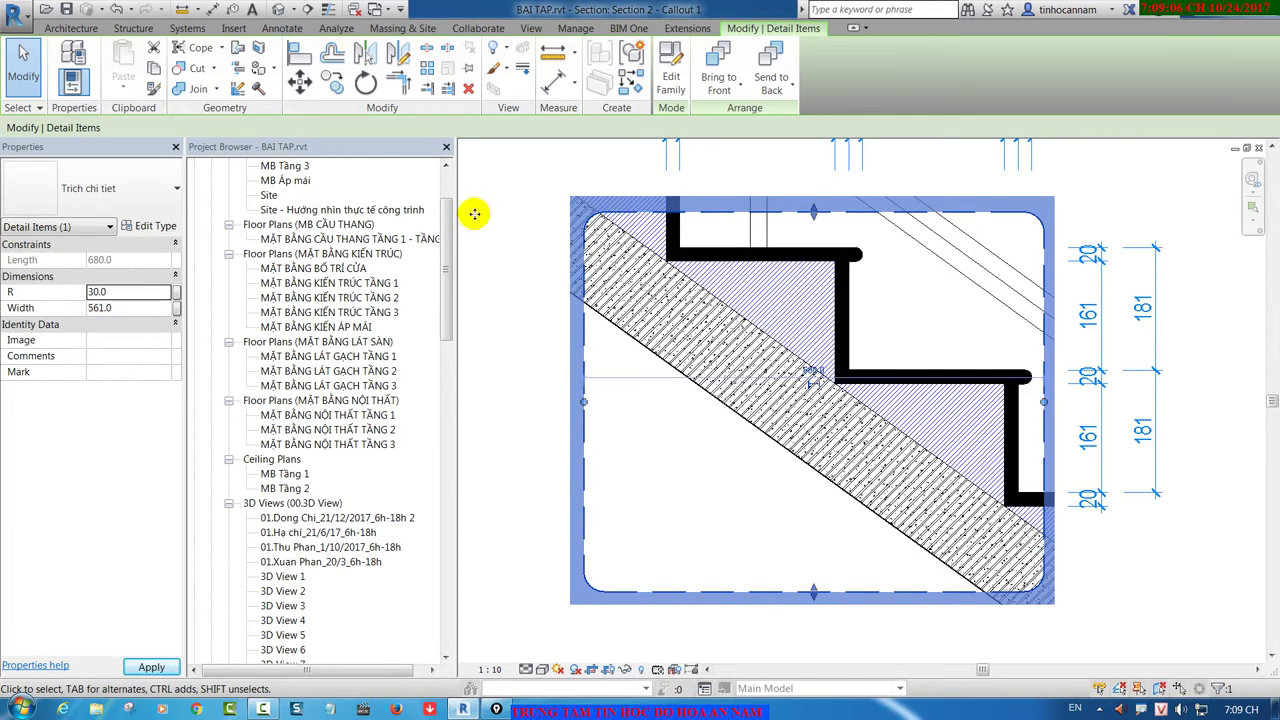
pyautogui.click(540, 212)
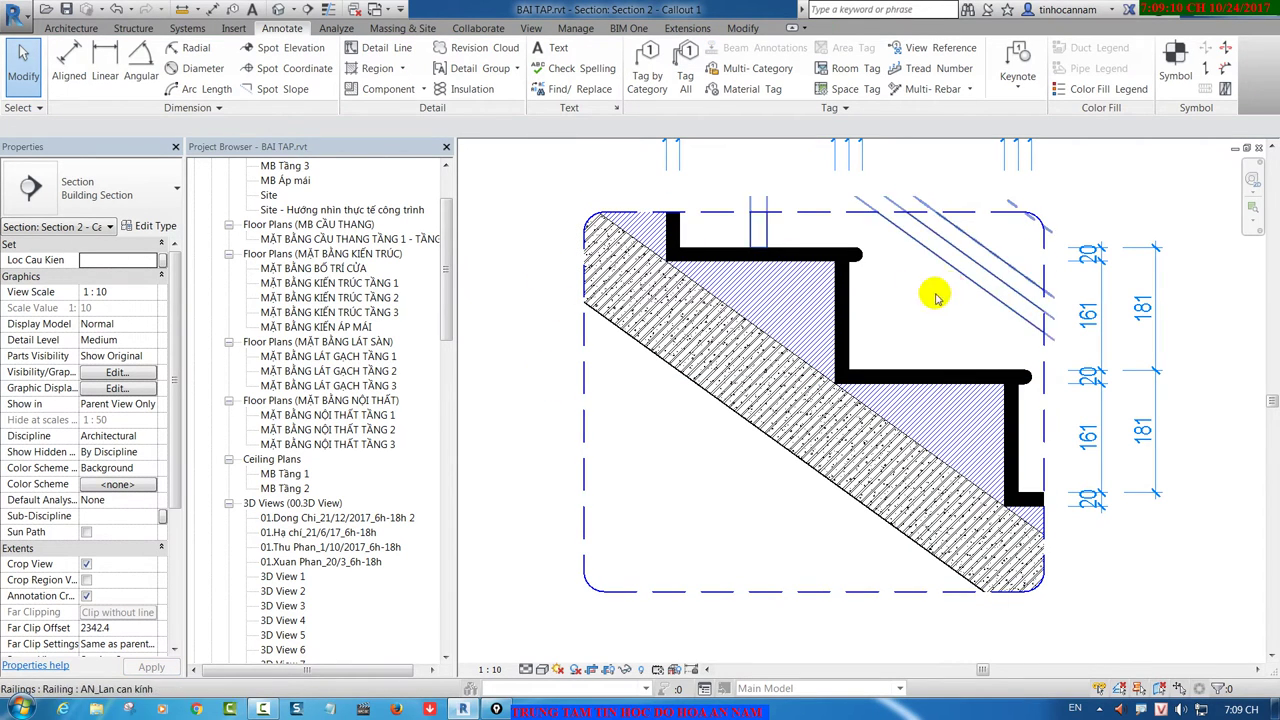
# Step: Move both top dimension strings (250/250) down closer to the stair
pyautogui.moveTo(934, 291); pyautogui.dragTo(934, 361, button='middle')
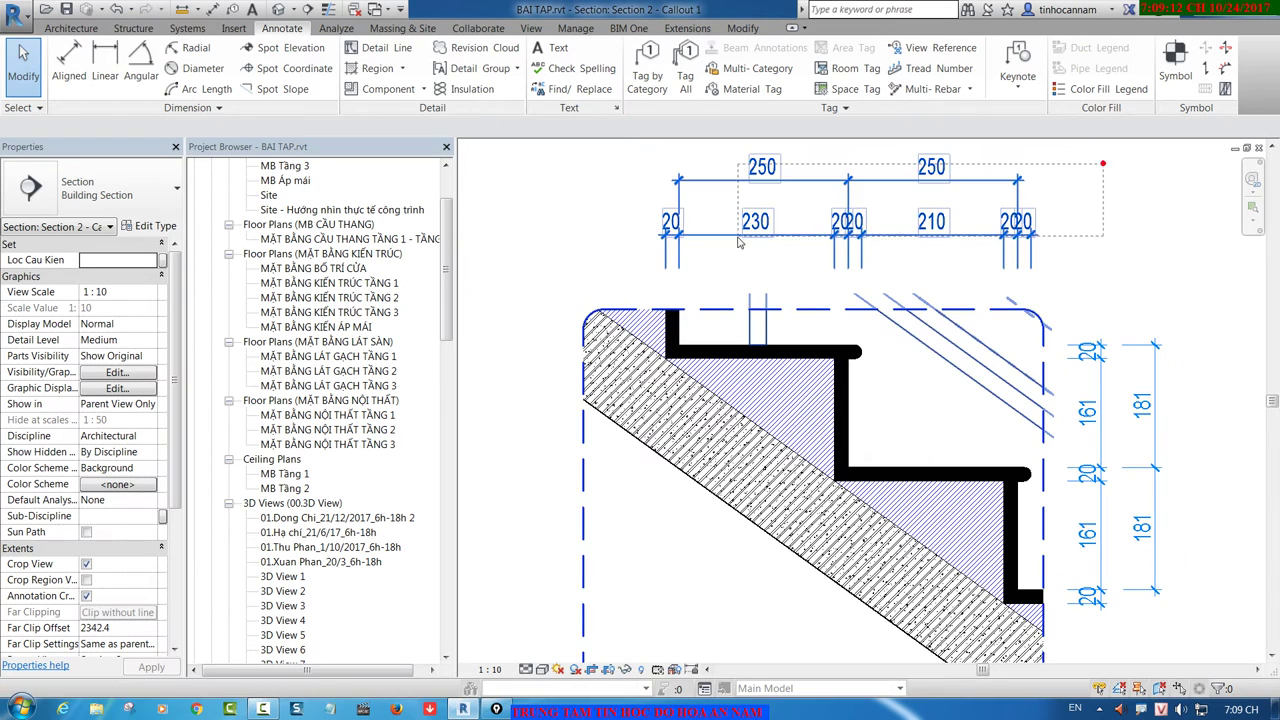
pyautogui.click(693, 180)
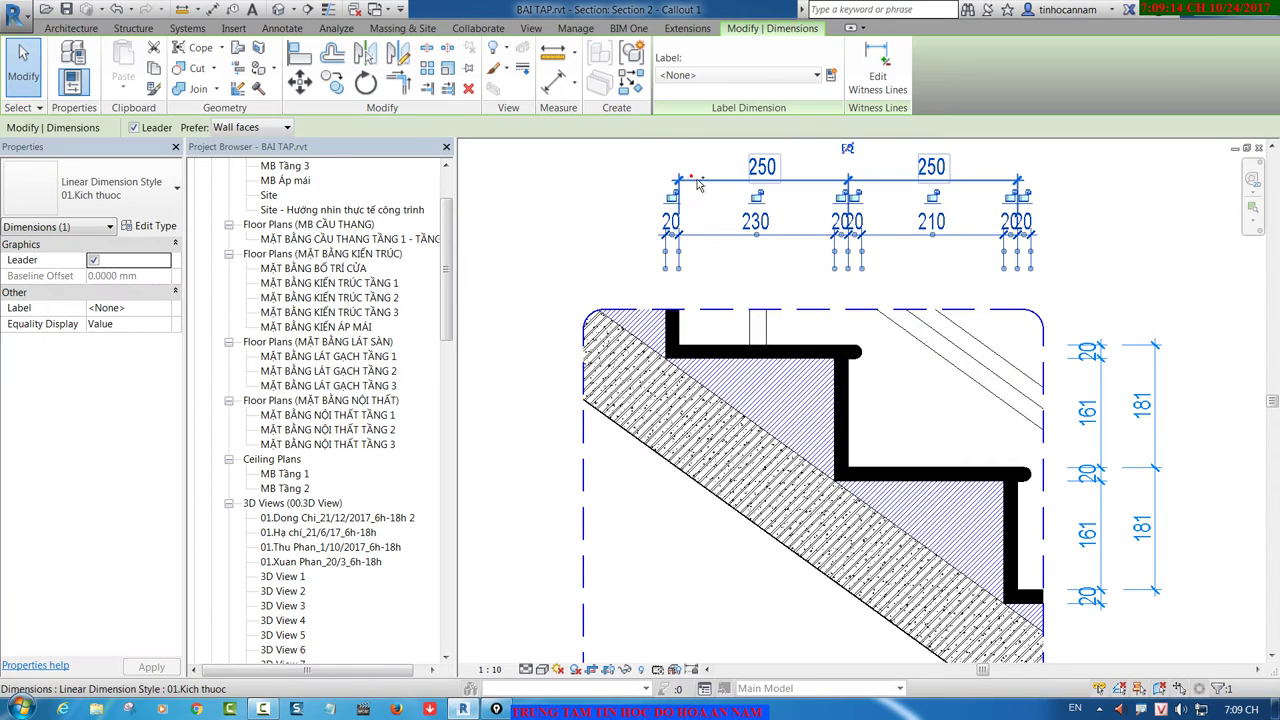
pyautogui.keyDown('ctrl'); pyautogui.click(694, 234); pyautogui.keyUp('ctrl')
pyautogui.moveTo(686, 229); pyautogui.dragTo(694, 251)
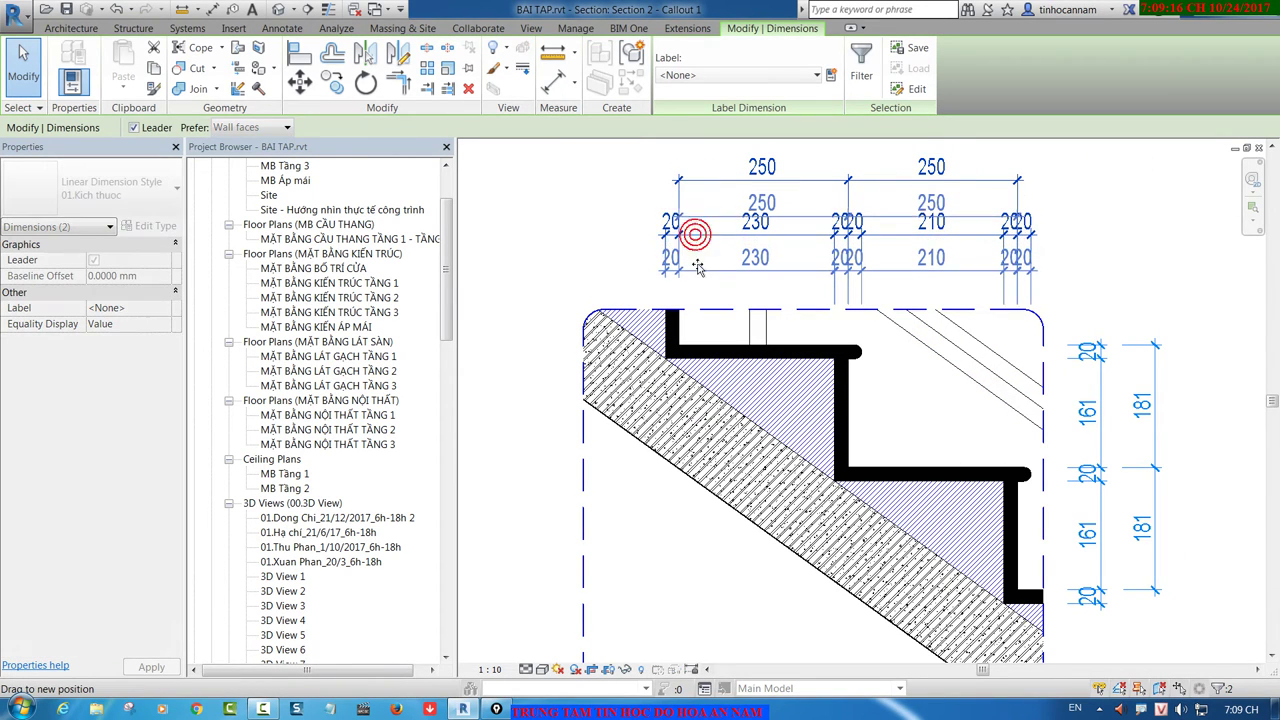
pyautogui.scroll(-1, 1095, 340)
pyautogui.click(1186, 367)
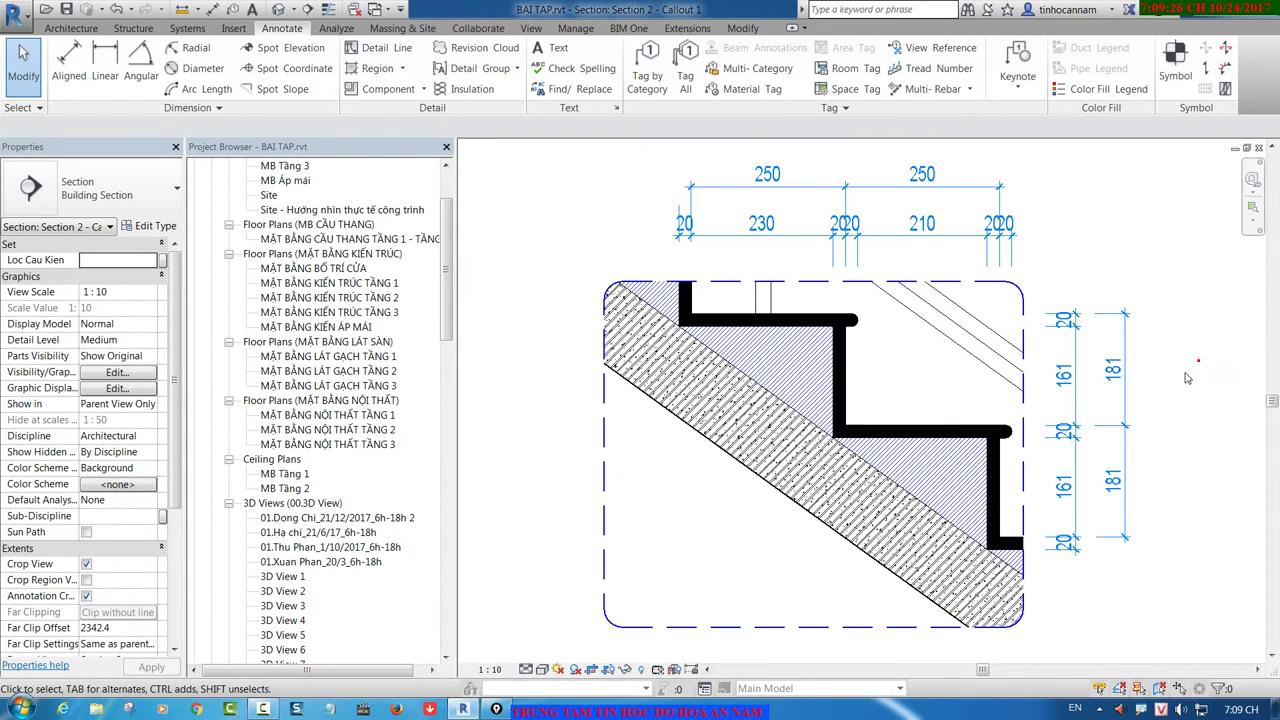
pyautogui.click(1143, 563)
# Step: Open 00.3D View and orbit the three-storey house toward its left facade
pyautogui.click(277, 9)
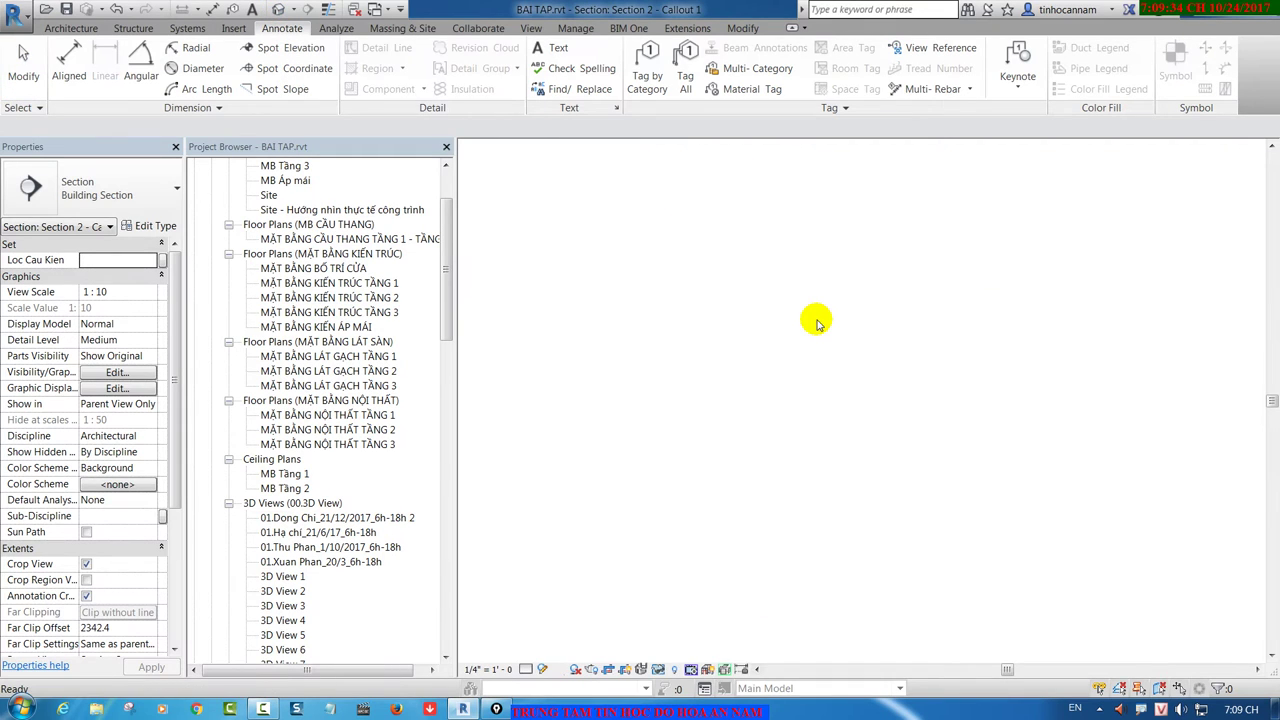
pyautogui.moveTo(757, 386)
pyautogui.keyDown('shift'); pyautogui.mouseDown(button='middle')
pyautogui.moveTo(794, 471)
pyautogui.moveTo(845, 486)
pyautogui.mouseUp(button='middle'); pyautogui.keyUp('shift')
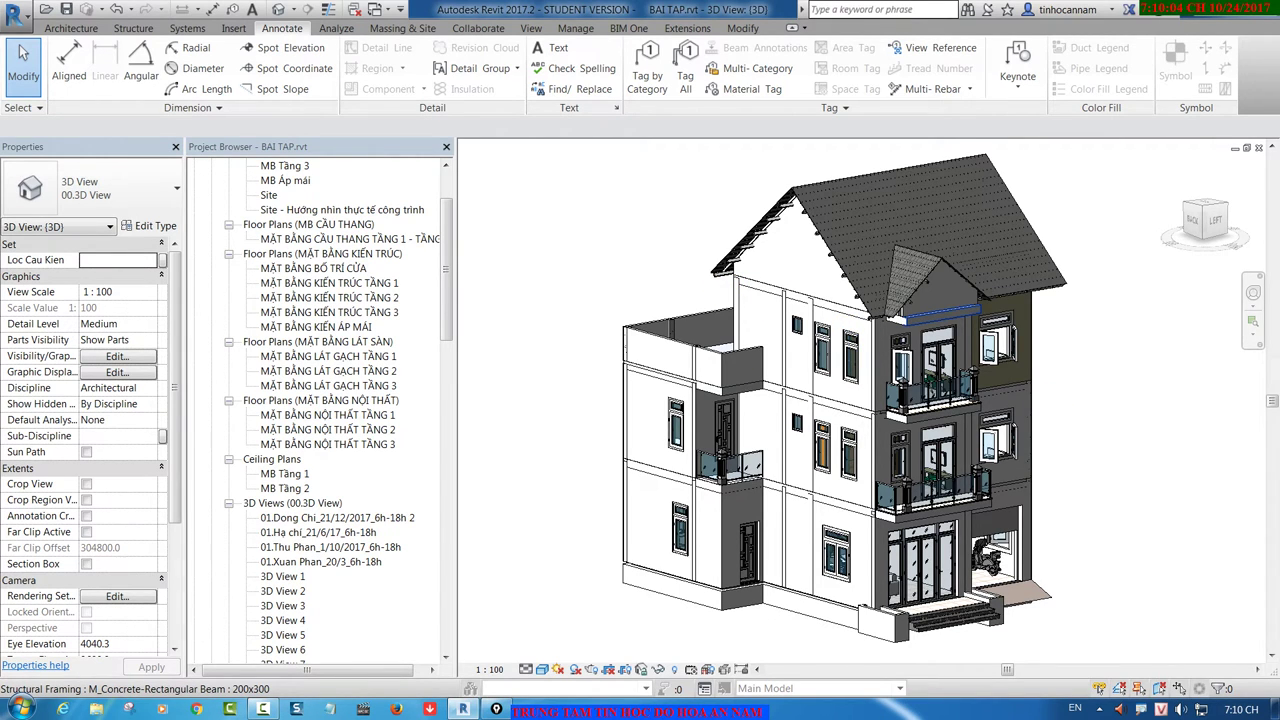
pyautogui.keyDown('shift'); pyautogui.moveTo(940, 318); pyautogui.dragTo(1205, 440, button='middle'); pyautogui.keyUp('shift')
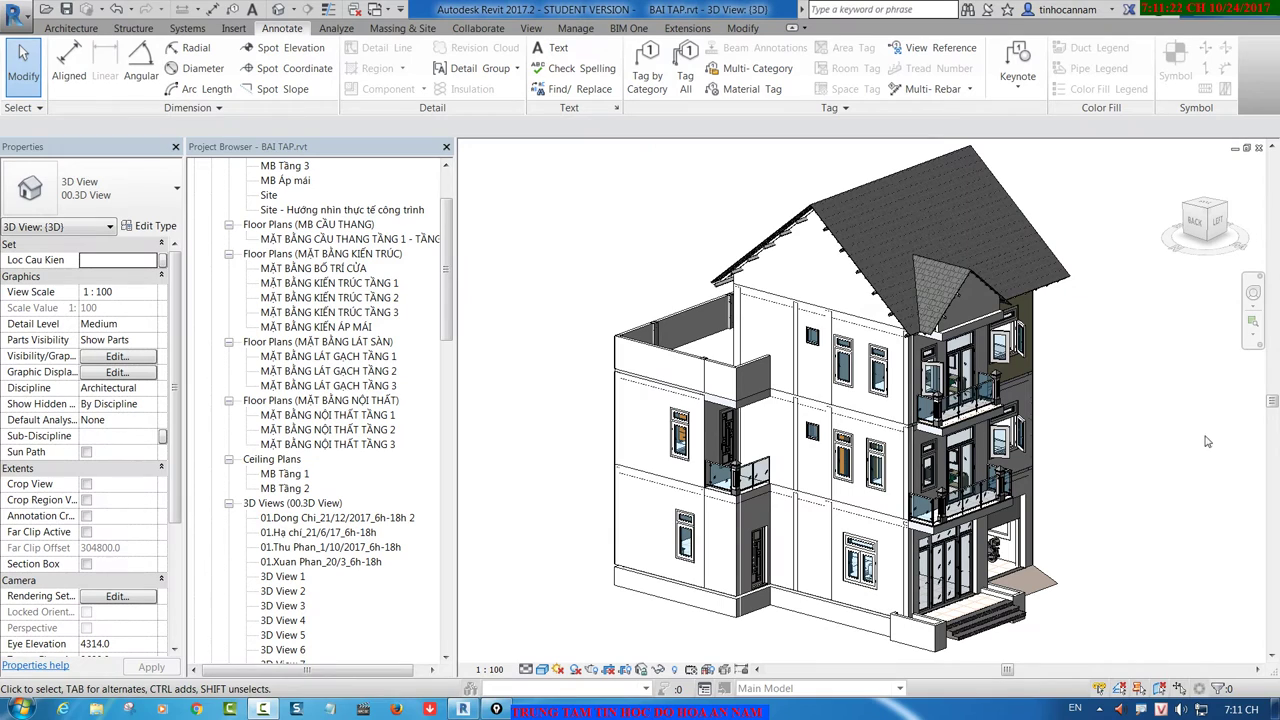
pyautogui.click(1155, 408)
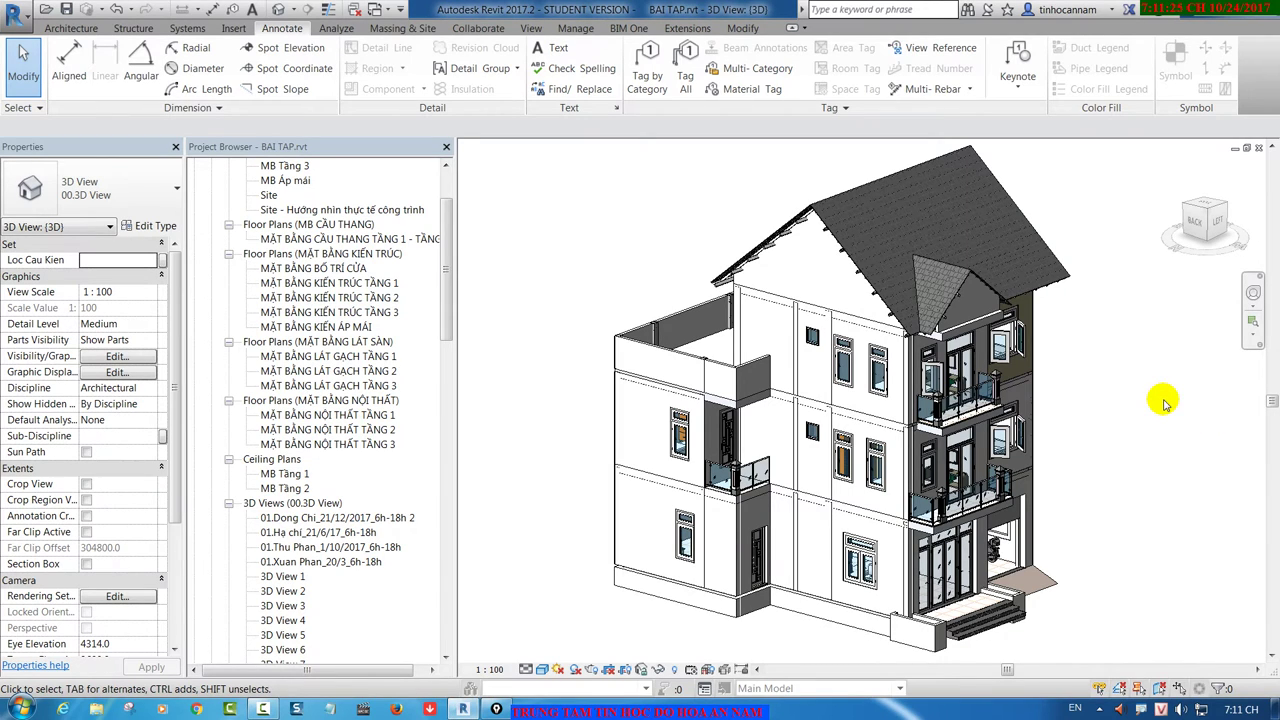
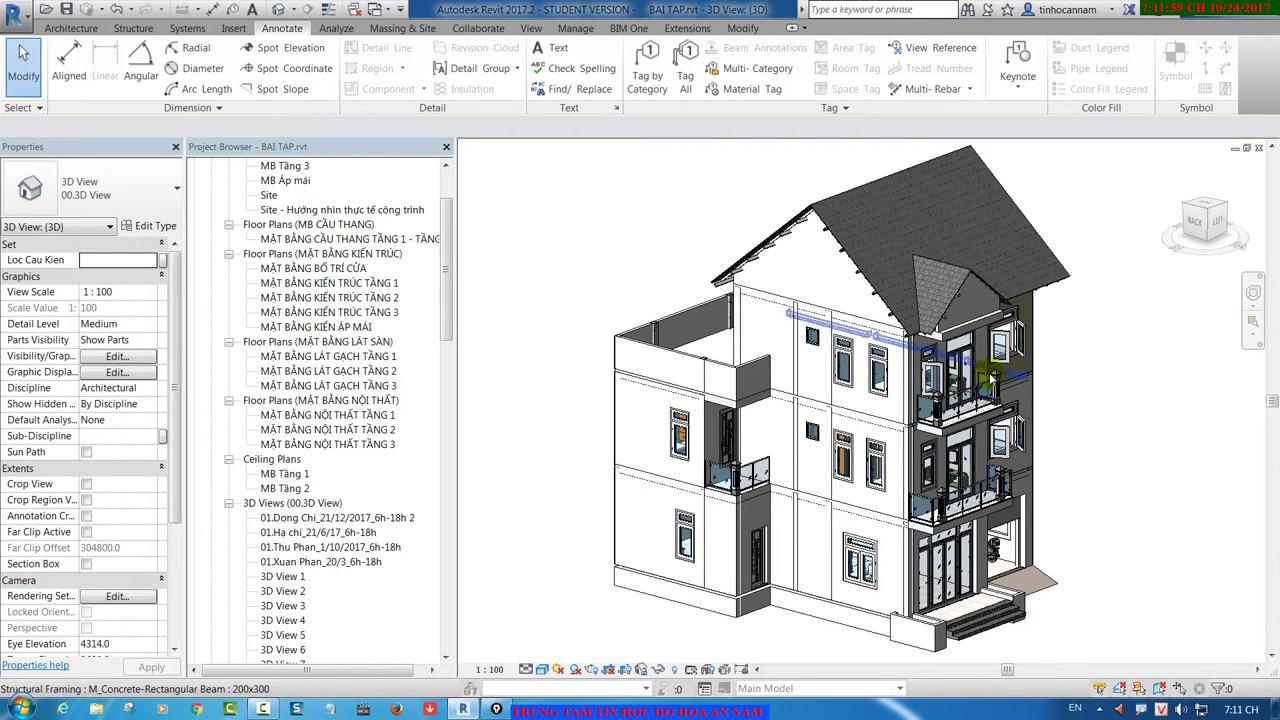
# Step: Orbit, pan and zoom around the house to inspect the gable walls, facade and roof
pyautogui.scroll(3, 815, 220)
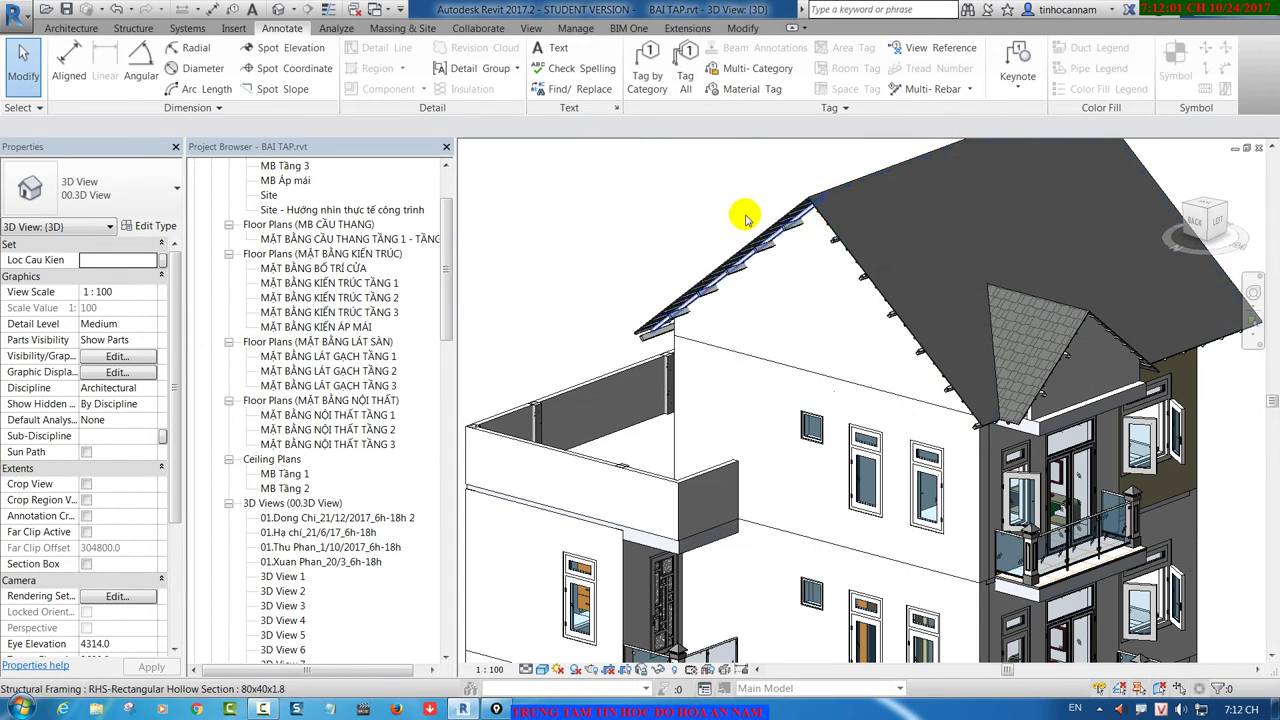
pyautogui.scroll(-2, 578, 185)
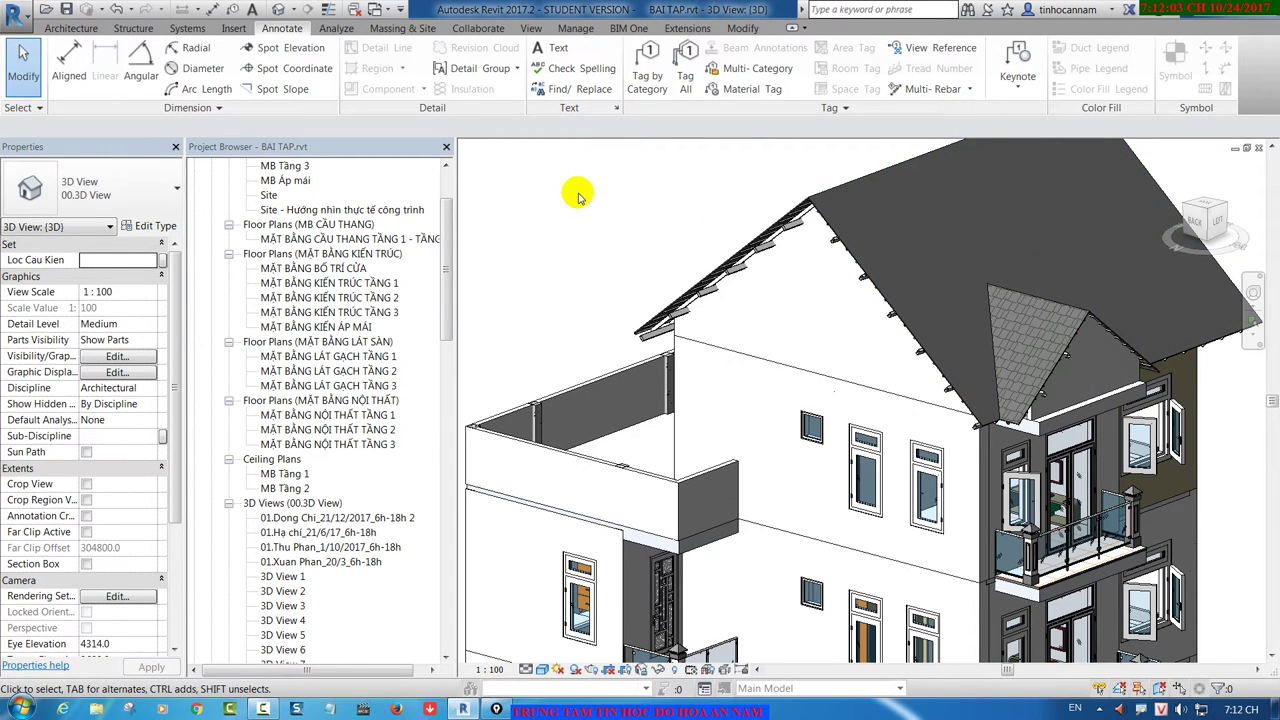
pyautogui.scroll(-1, 577, 191)
pyautogui.keyDown('shift'); pyautogui.moveTo(607, 297); pyautogui.dragTo(859, 291, button='middle'); pyautogui.keyUp('shift')
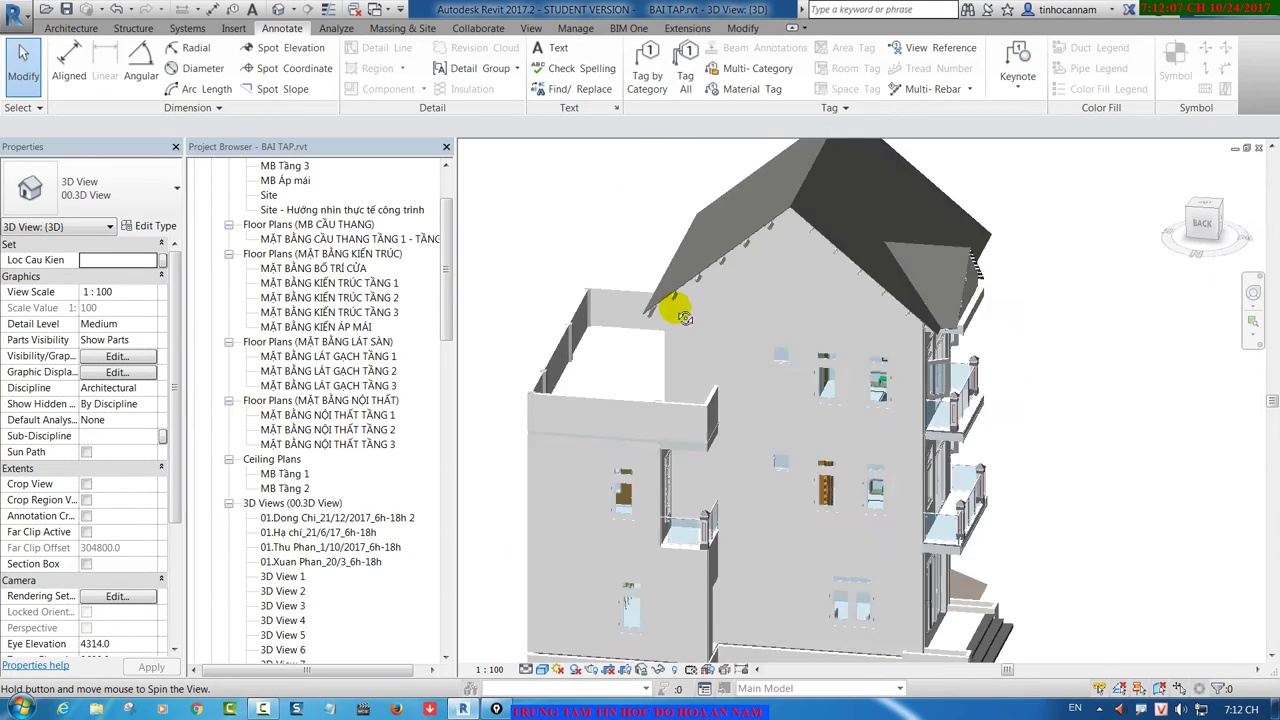
pyautogui.moveTo(859, 291)
pyautogui.keyDown('shift'); pyautogui.mouseDown(button='middle')
pyautogui.moveTo(843, 443)
pyautogui.moveTo(742, 430)
pyautogui.mouseUp(button='middle'); pyautogui.keyUp('shift')
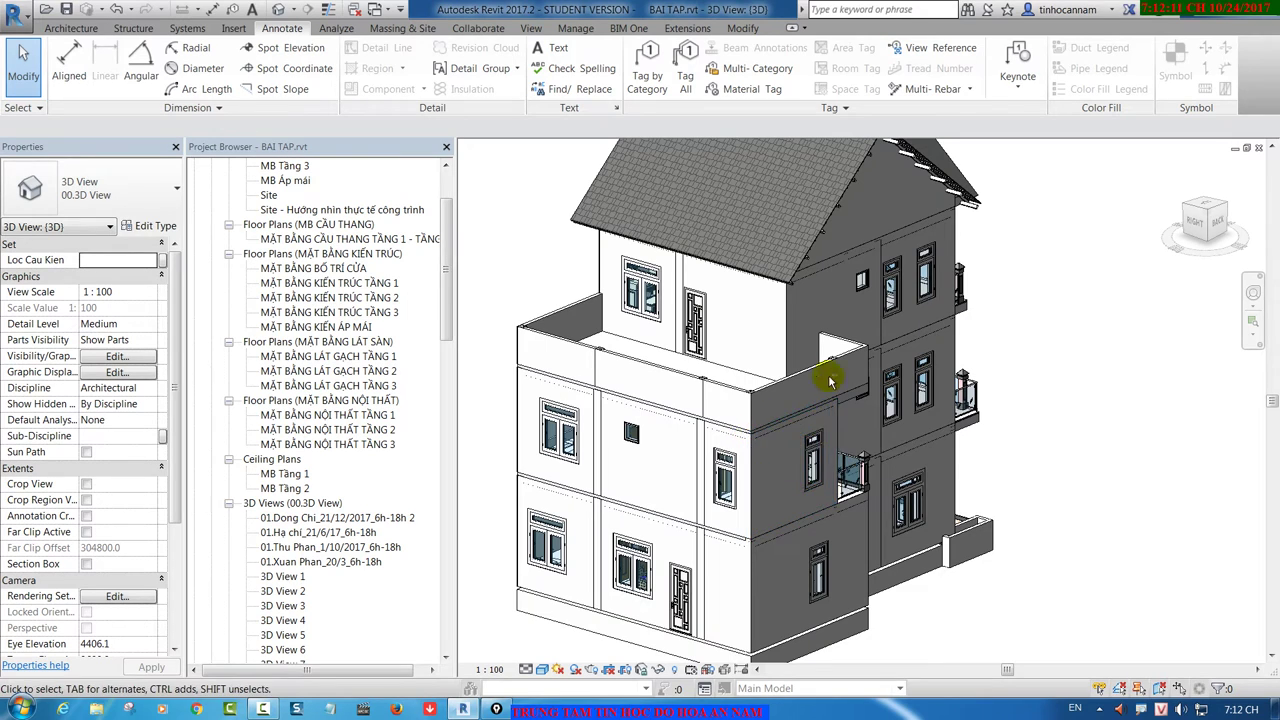
pyautogui.keyDown('shift'); pyautogui.moveTo(829, 366); pyautogui.dragTo(809, 340, button='middle'); pyautogui.keyUp('shift')
pyautogui.scroll(3, 646, 329)
pyautogui.scroll(2, 735, 408)
pyautogui.scroll(3, 750, 300)
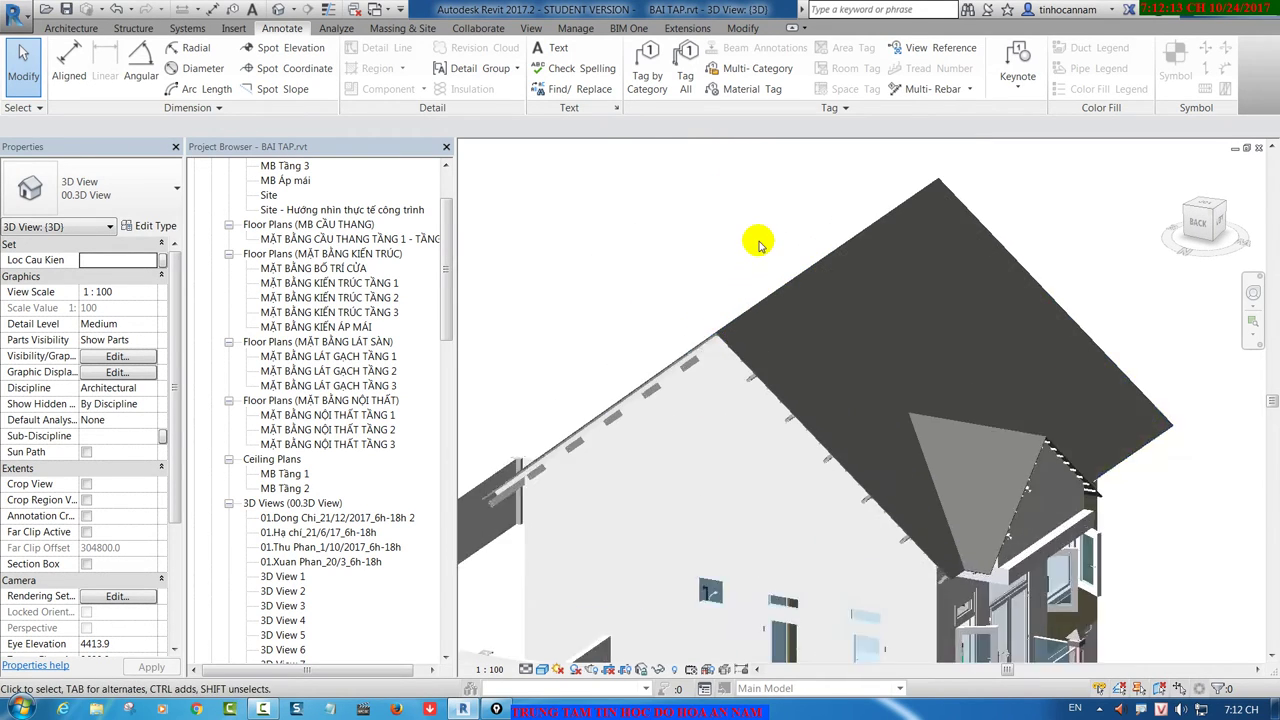
pyautogui.scroll(2, 709, 320)
pyautogui.scroll(3, 698, 390)
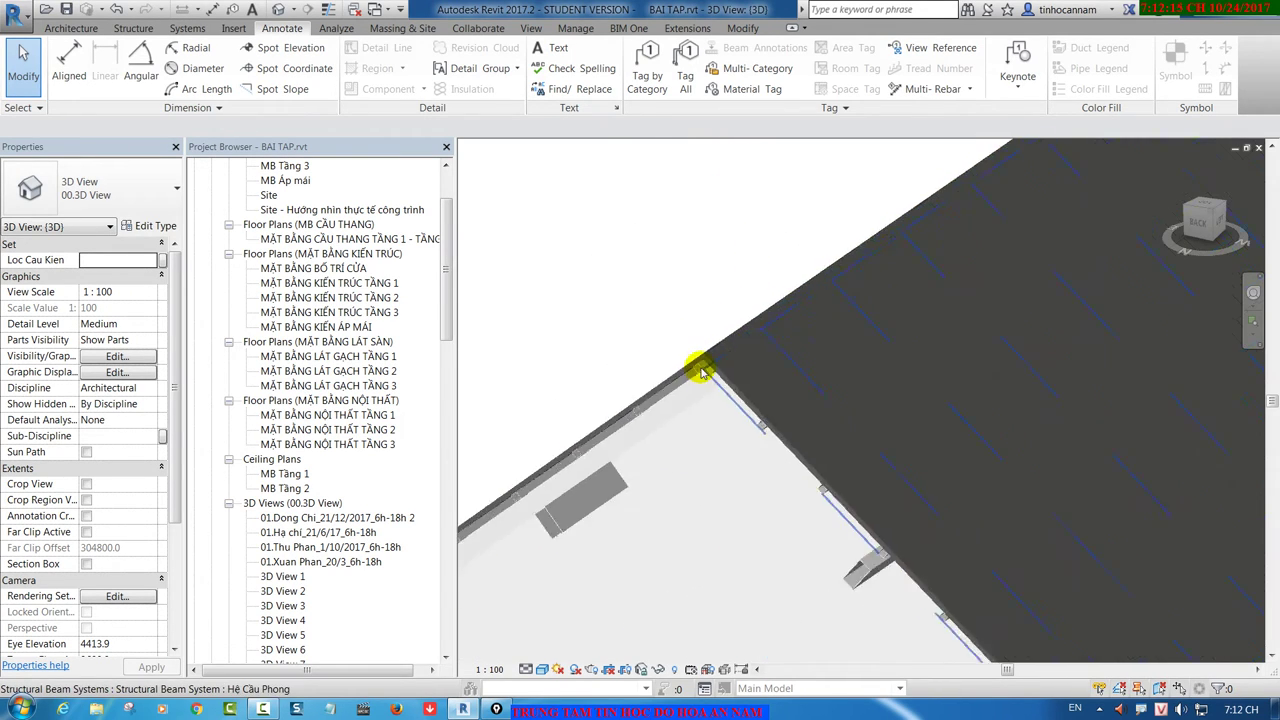
pyautogui.scroll(2, 715, 380)
pyautogui.scroll(1, 725, 390)
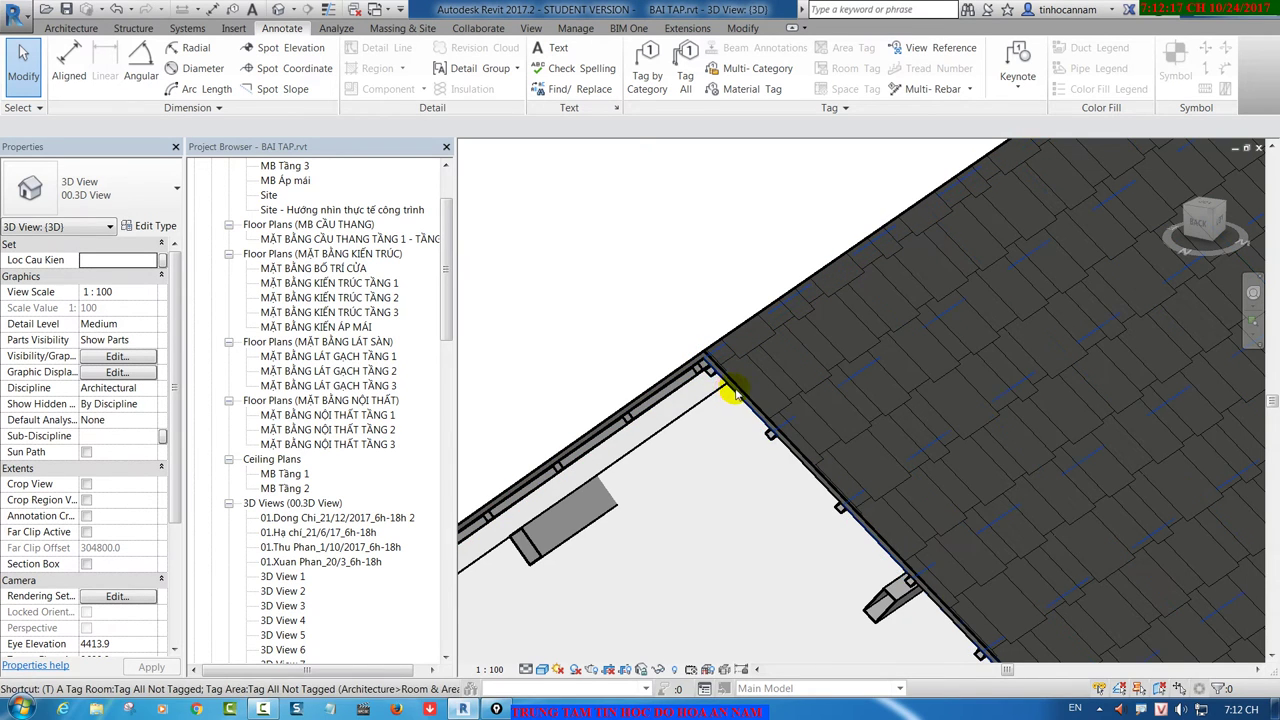
pyautogui.scroll(-2, 716, 244)
pyautogui.scroll(-1, 716, 244)
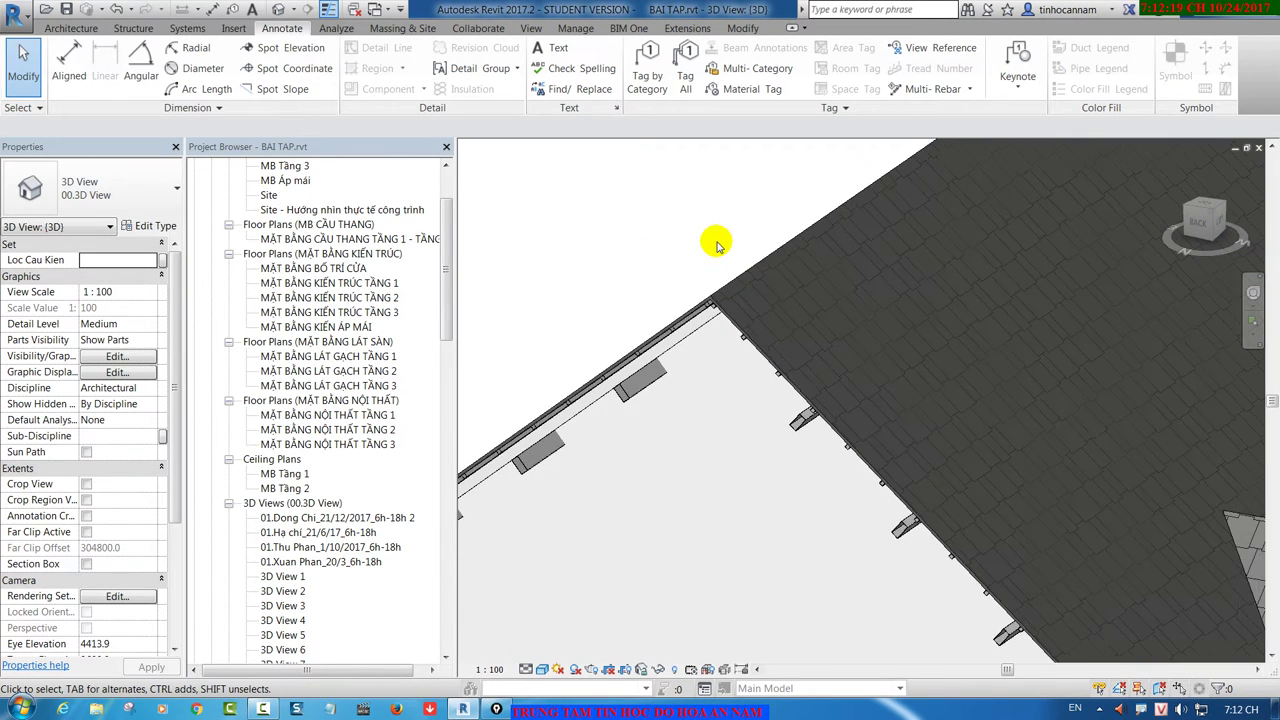
pyautogui.scroll(-3, 714, 248)
pyautogui.moveTo(714, 250)
pyautogui.keyDown('shift'); pyautogui.mouseDown(button='middle')
pyautogui.moveTo(905, 338)
pyautogui.moveTo(672, 380)
pyautogui.moveTo(586, 371)
pyautogui.moveTo(891, 286)
pyautogui.mouseUp(button='middle'); pyautogui.keyUp('shift')
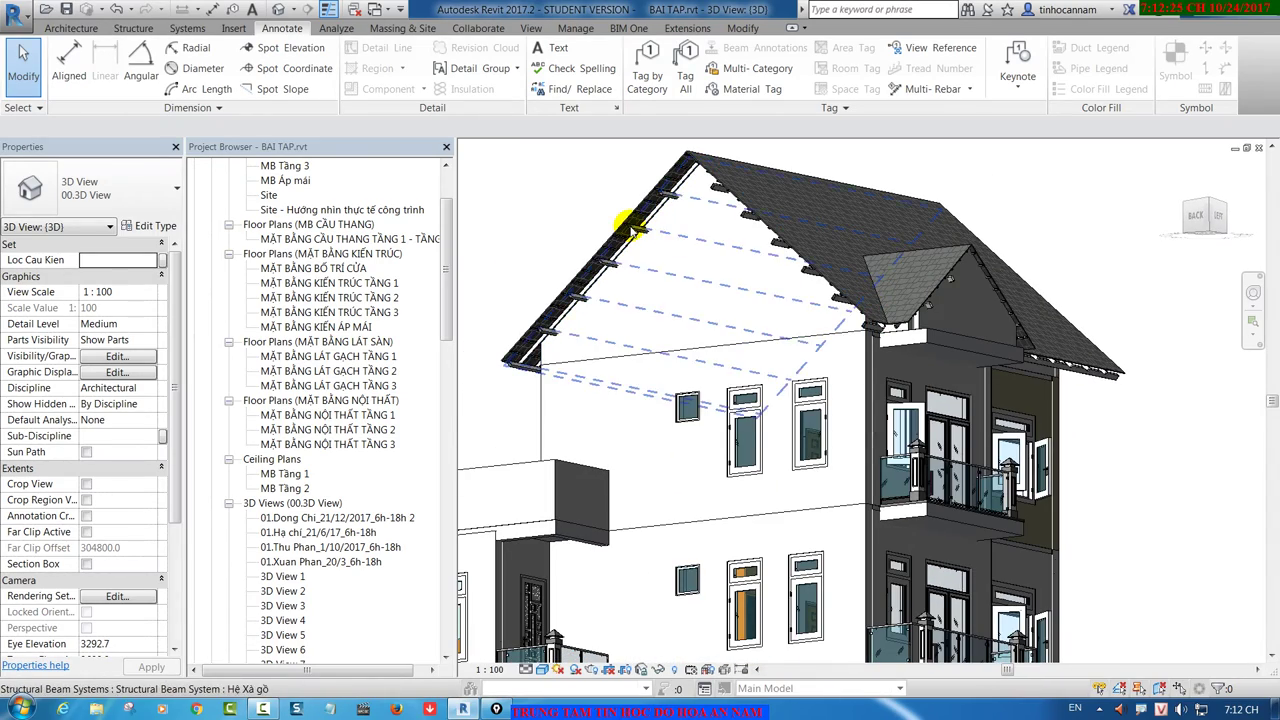
pyautogui.moveTo(679, 473)
pyautogui.keyDown('shift'); pyautogui.mouseDown(button='middle')
pyautogui.moveTo(809, 531)
pyautogui.moveTo(845, 425)
pyautogui.moveTo(966, 429)
pyautogui.moveTo(1013, 550)
pyautogui.moveTo(986, 651)
pyautogui.moveTo(871, 666)
pyautogui.mouseUp(button='middle'); pyautogui.keyUp('shift')
pyautogui.moveTo(928, 535); pyautogui.dragTo(923, 503, button='middle')
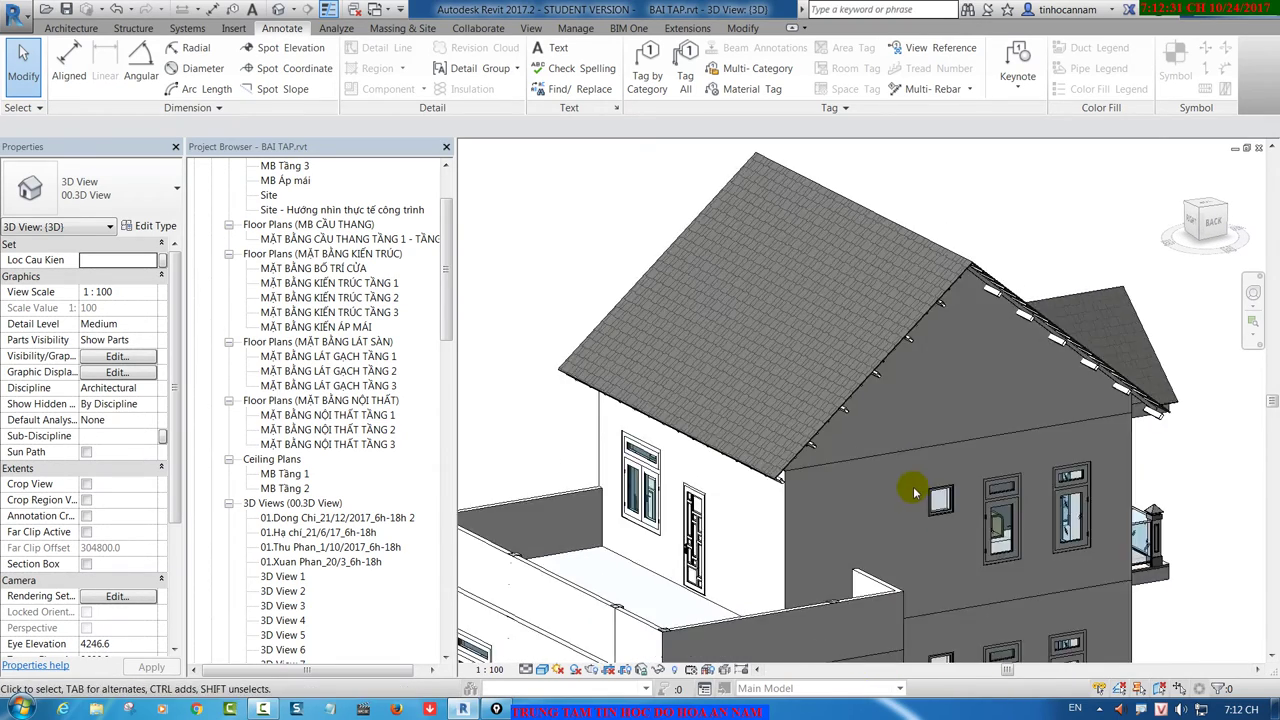
pyautogui.moveTo(923, 378)
pyautogui.keyDown('shift'); pyautogui.mouseDown(button='middle')
pyautogui.moveTo(986, 477)
pyautogui.moveTo(943, 523)
pyautogui.moveTo(1037, 525)
pyautogui.moveTo(1034, 443)
pyautogui.moveTo(1000, 508)
pyautogui.mouseUp(button='middle'); pyautogui.keyUp('shift')
pyautogui.scroll(2, 980, 443)
pyautogui.scroll(3, 977, 440)
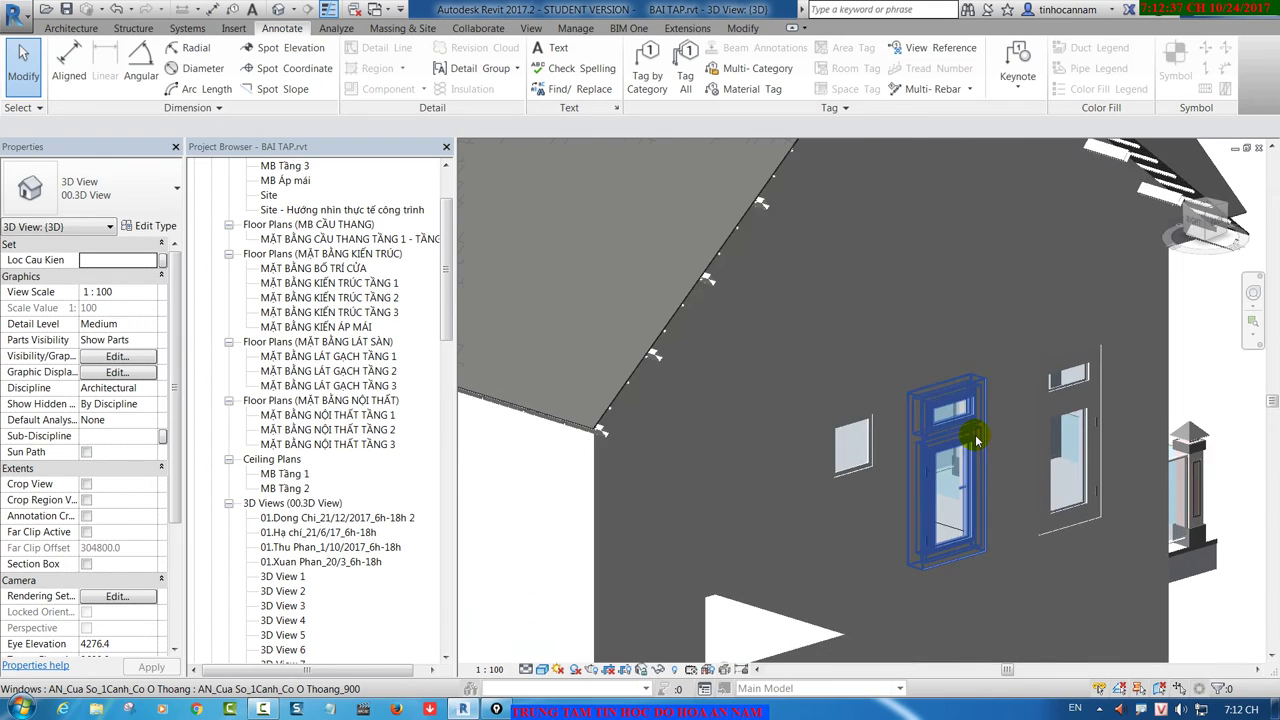
pyautogui.scroll(2, 976, 438)
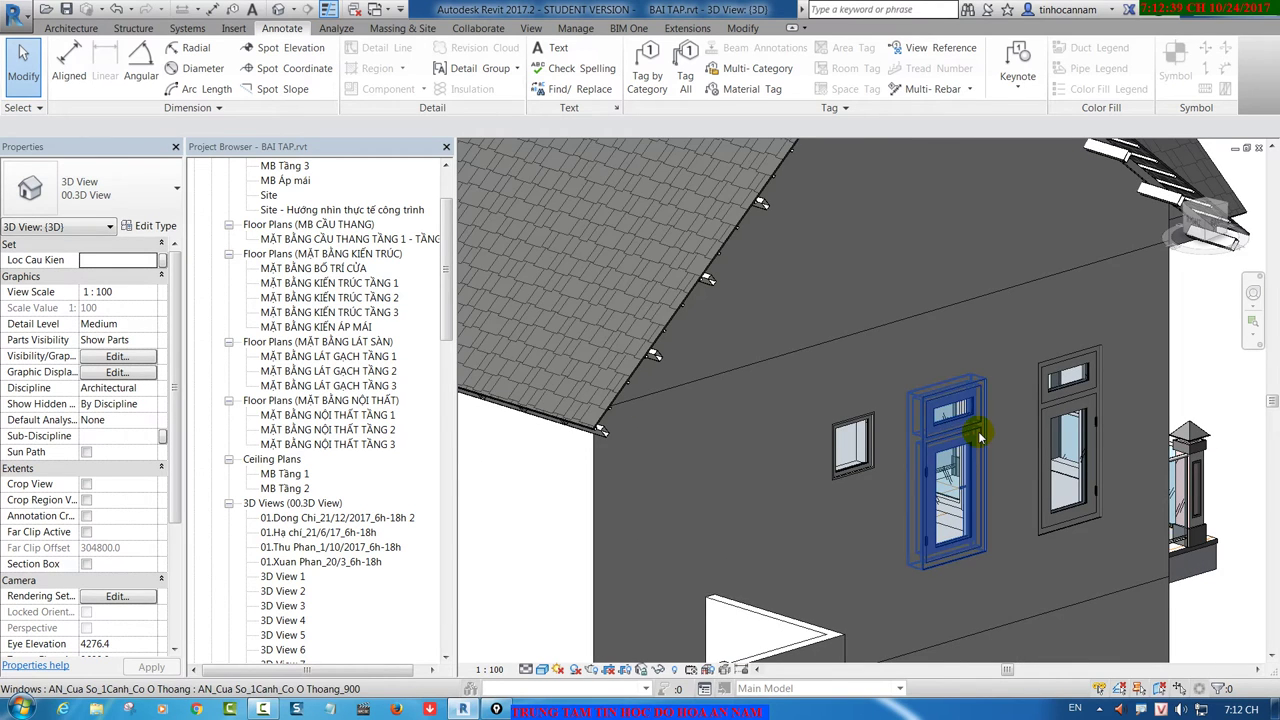
# Step: Browse the D: drive to 002.THU VIEN > 001.THU VIEN REVIT AN NAM > 008.DETAIL ITEM > PROFILE
pyautogui.click(46, 12)
pyautogui.click(590, 190)
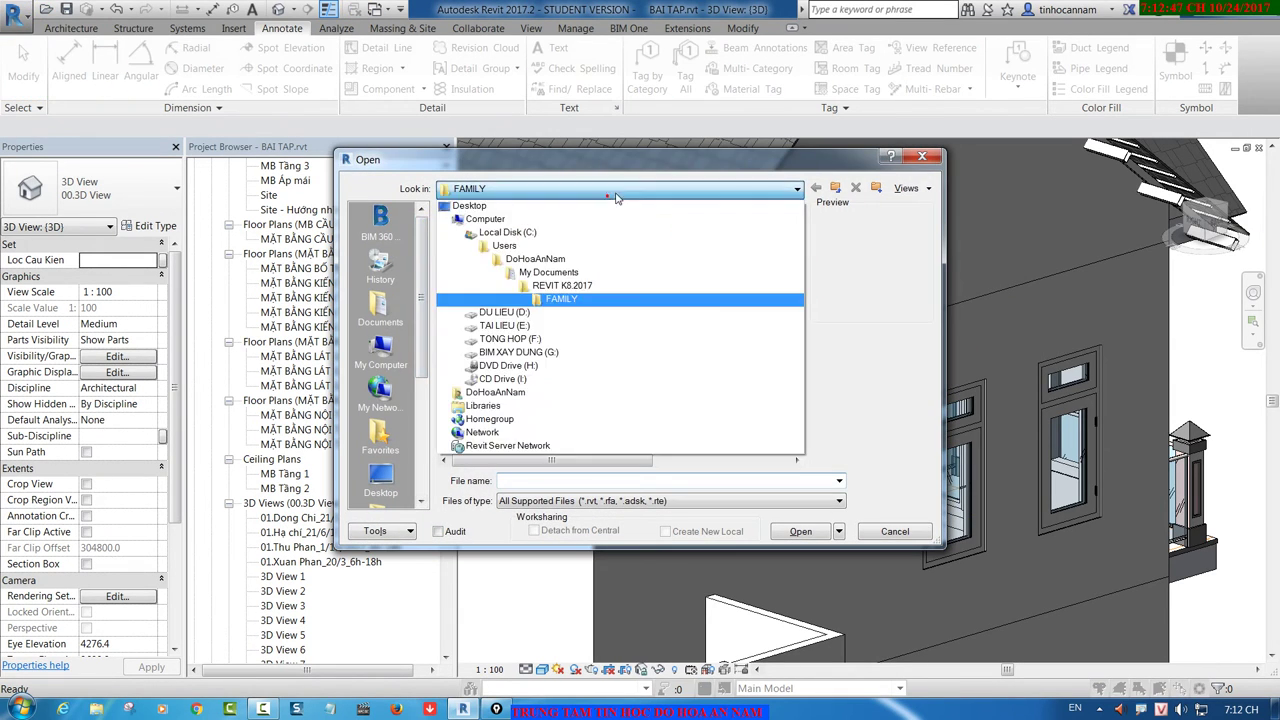
pyautogui.click(556, 316)
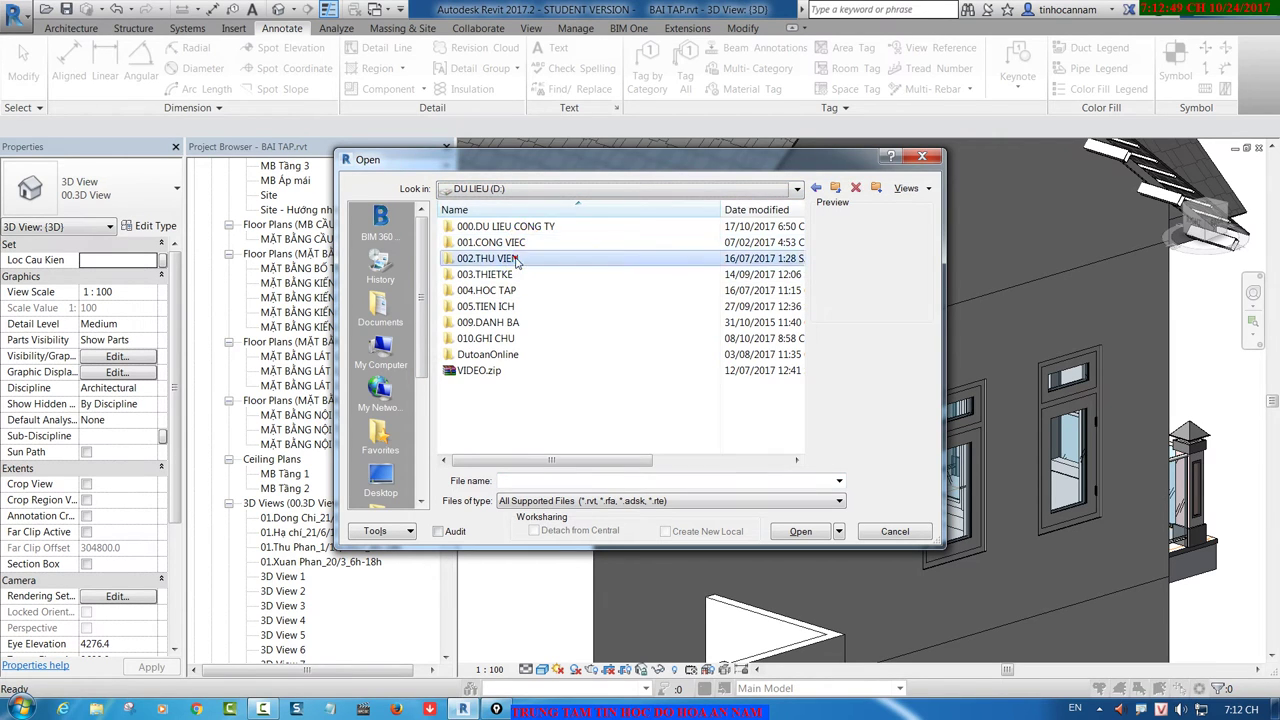
pyautogui.doubleClick(490, 258)
pyautogui.doubleClick(545, 228)
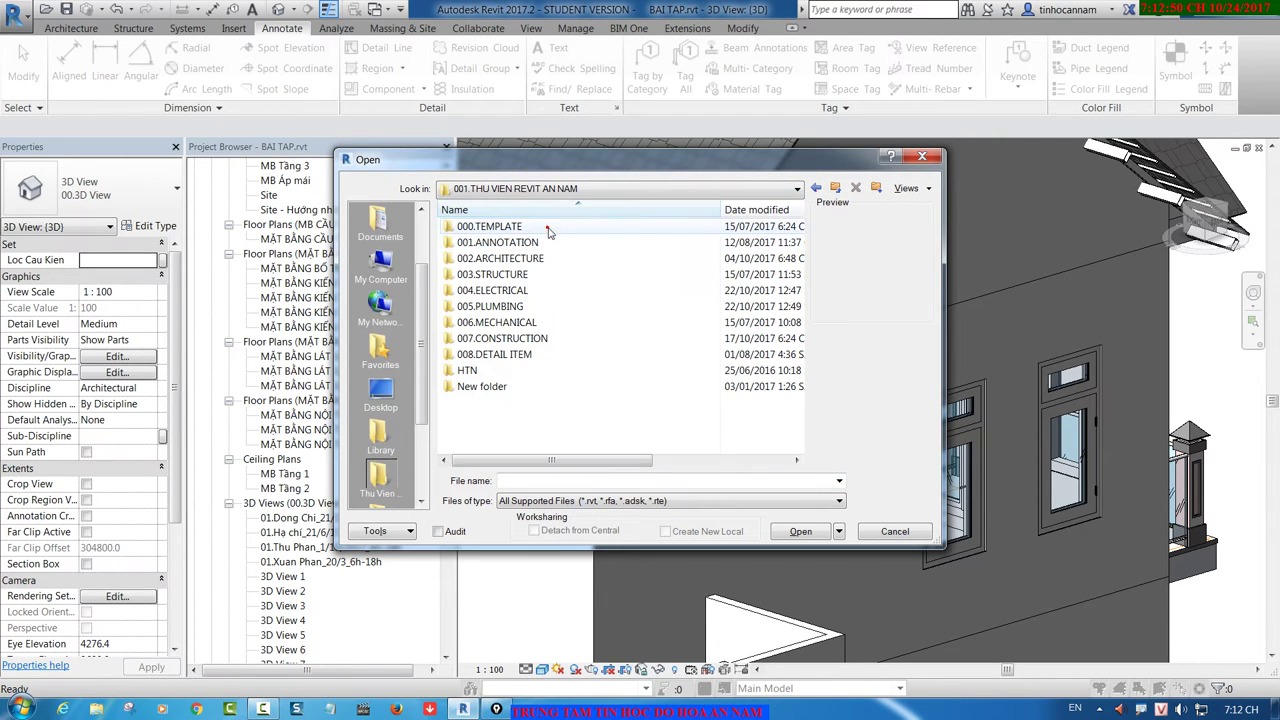
pyautogui.doubleClick(522, 355)
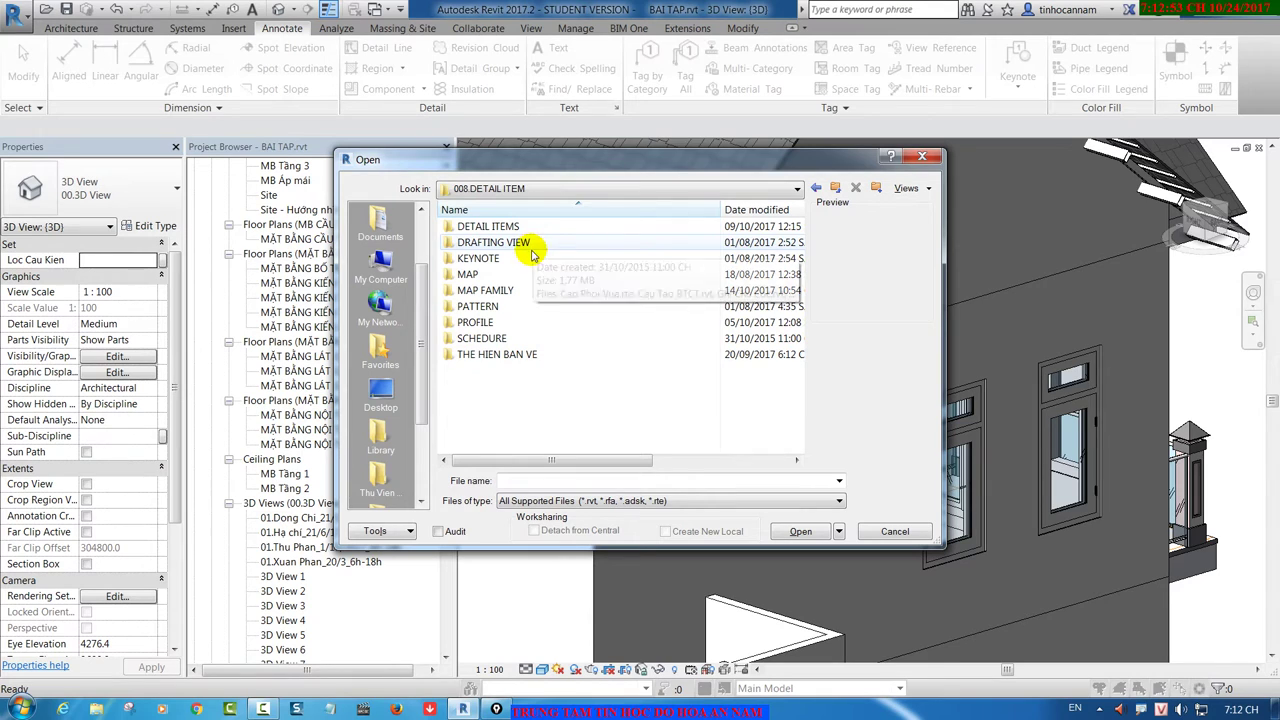
pyautogui.doubleClick(525, 322)
# Step: View the PROFILE family files as large thumbnails, scroll through them, and close the browser without opening any
pyautogui.click(906, 188)
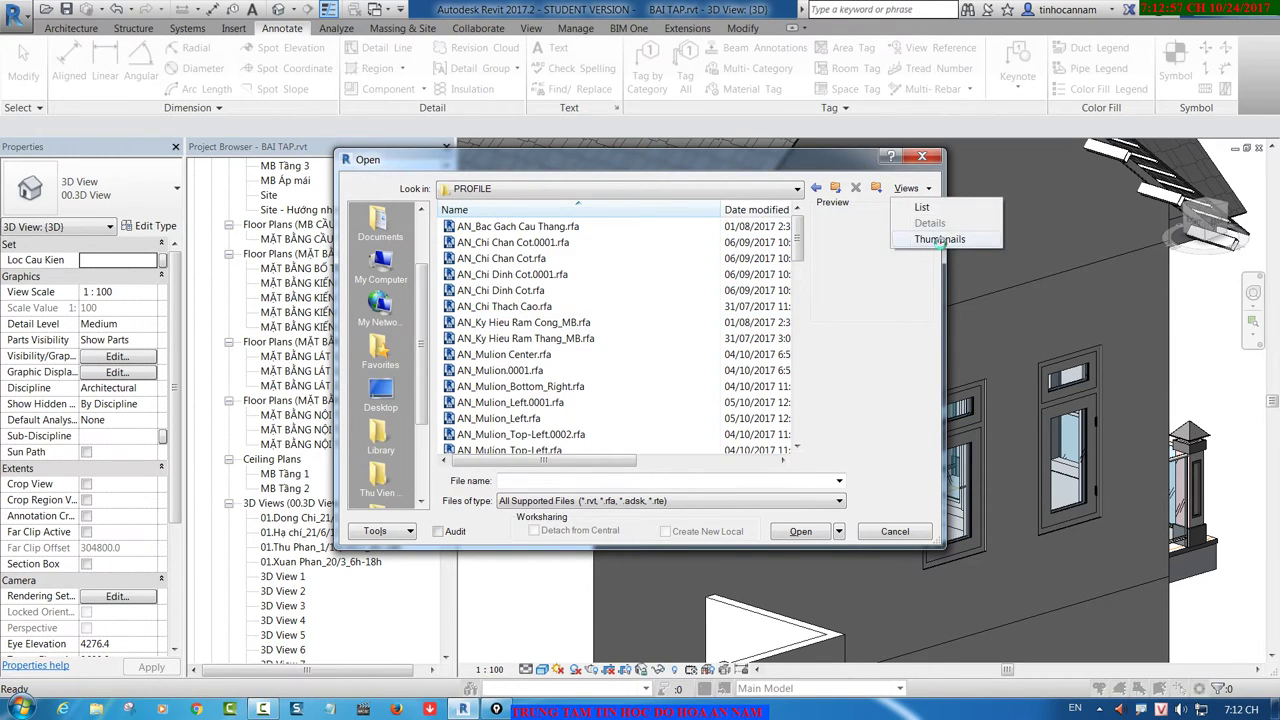
pyautogui.click(940, 240)
pyautogui.rightClick(780, 400)
pyautogui.moveTo(811, 413)
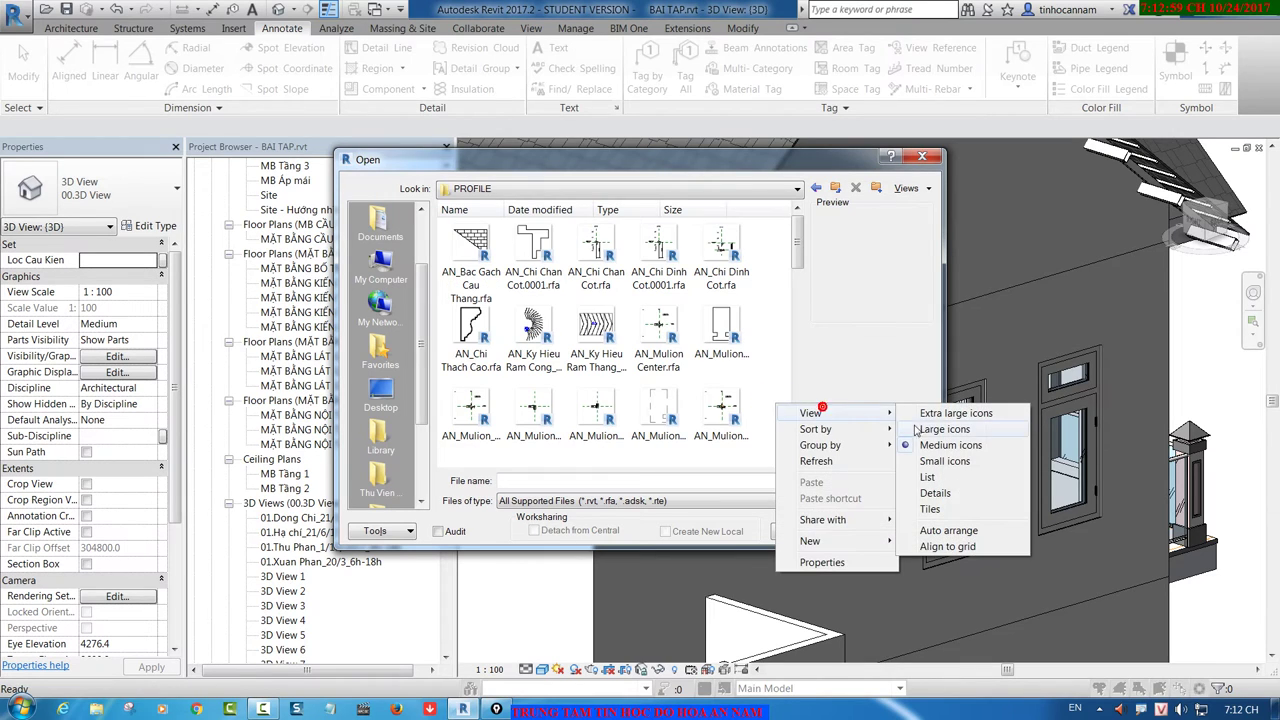
pyautogui.click(928, 430)
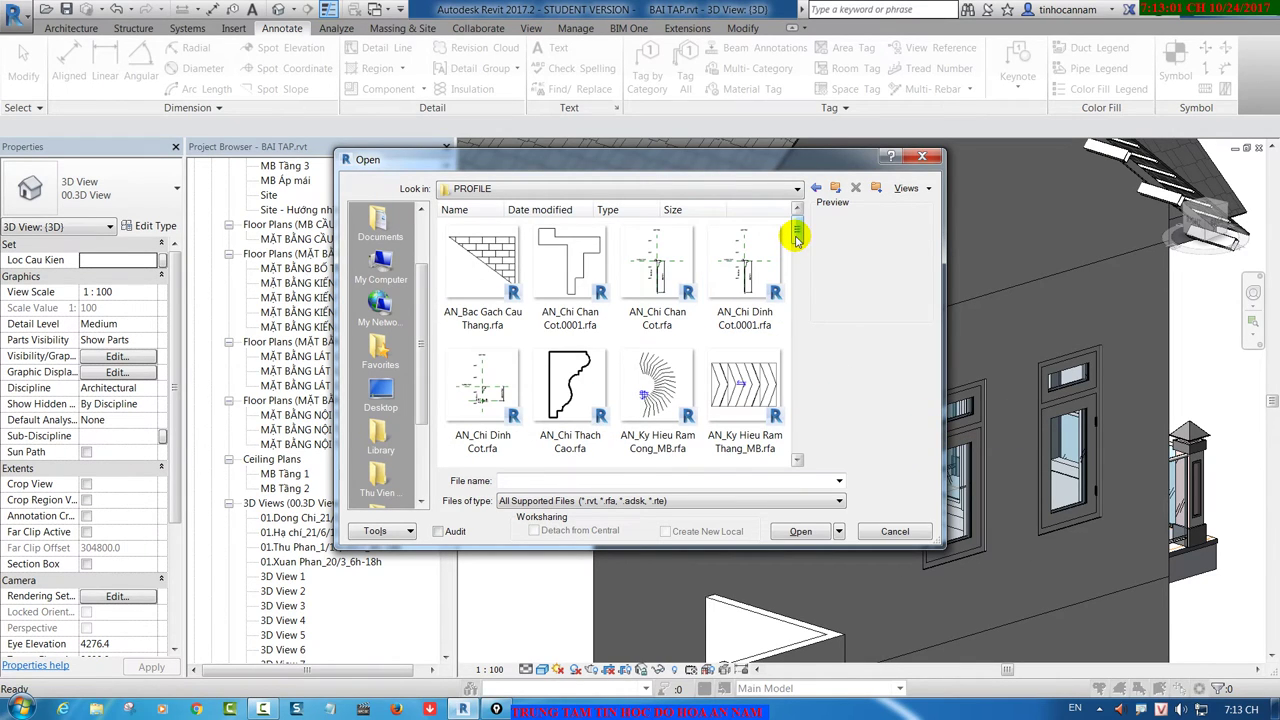
pyautogui.moveTo(797, 238); pyautogui.dragTo(803, 287)
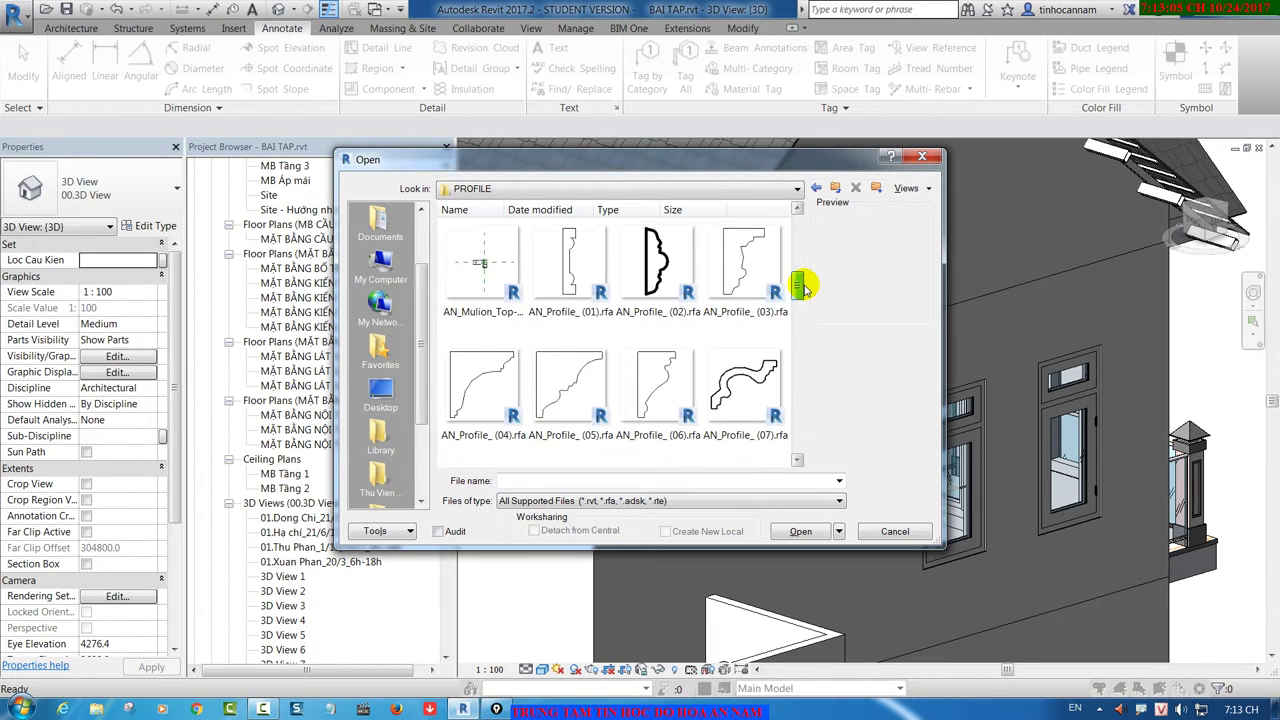
pyautogui.moveTo(803, 287); pyautogui.dragTo(805, 306)
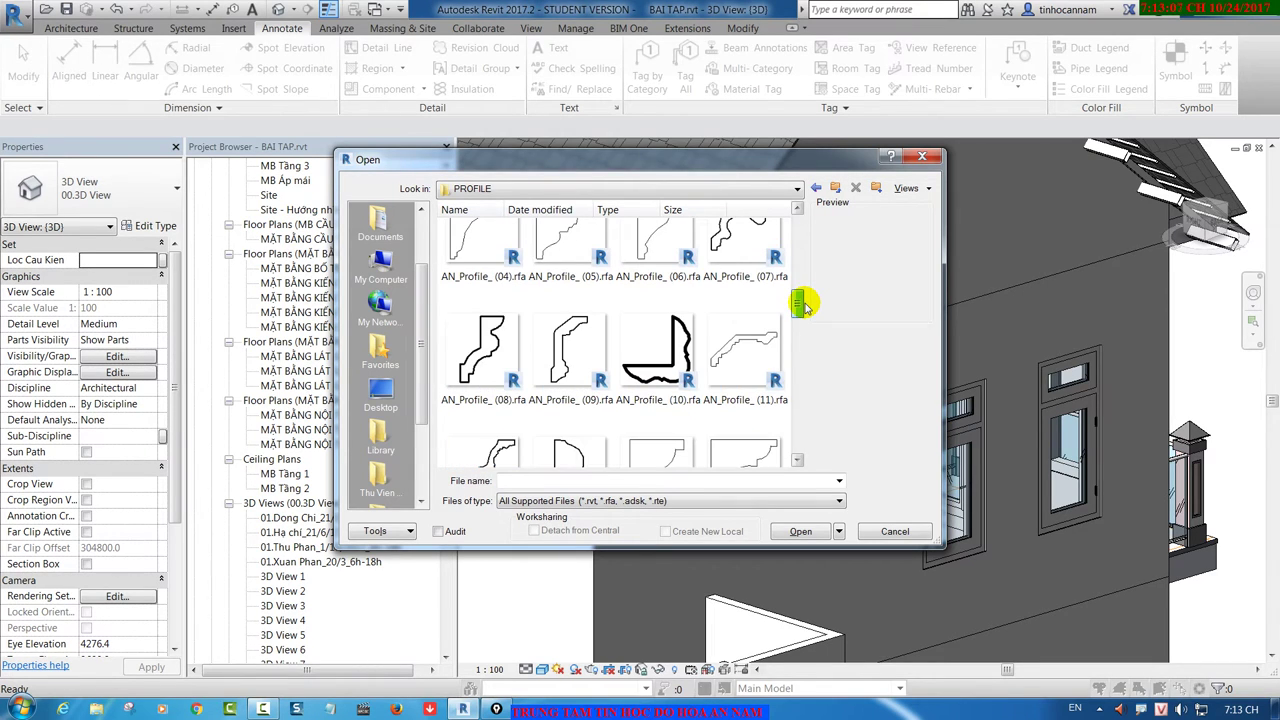
pyautogui.moveTo(805, 306); pyautogui.dragTo(805, 320)
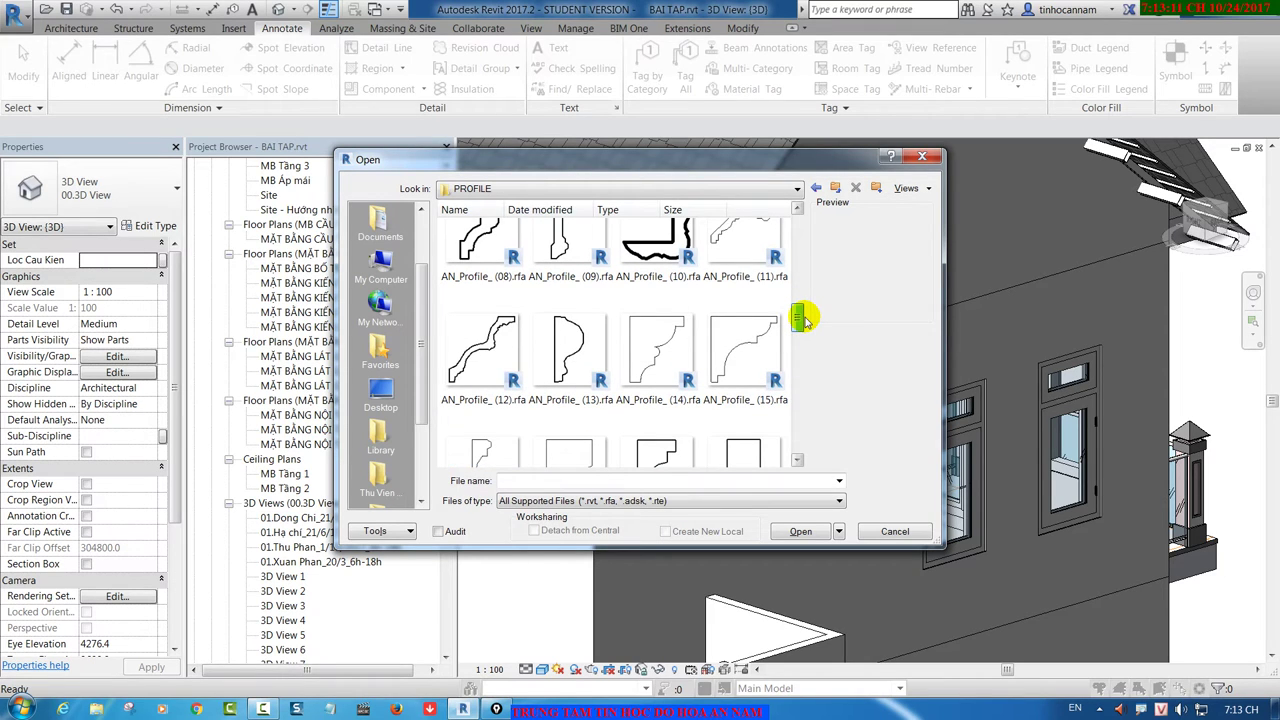
pyautogui.moveTo(805, 320)
pyautogui.mouseDown()
pyautogui.moveTo(796, 440)
pyautogui.moveTo(789, 212)
pyautogui.mouseUp()
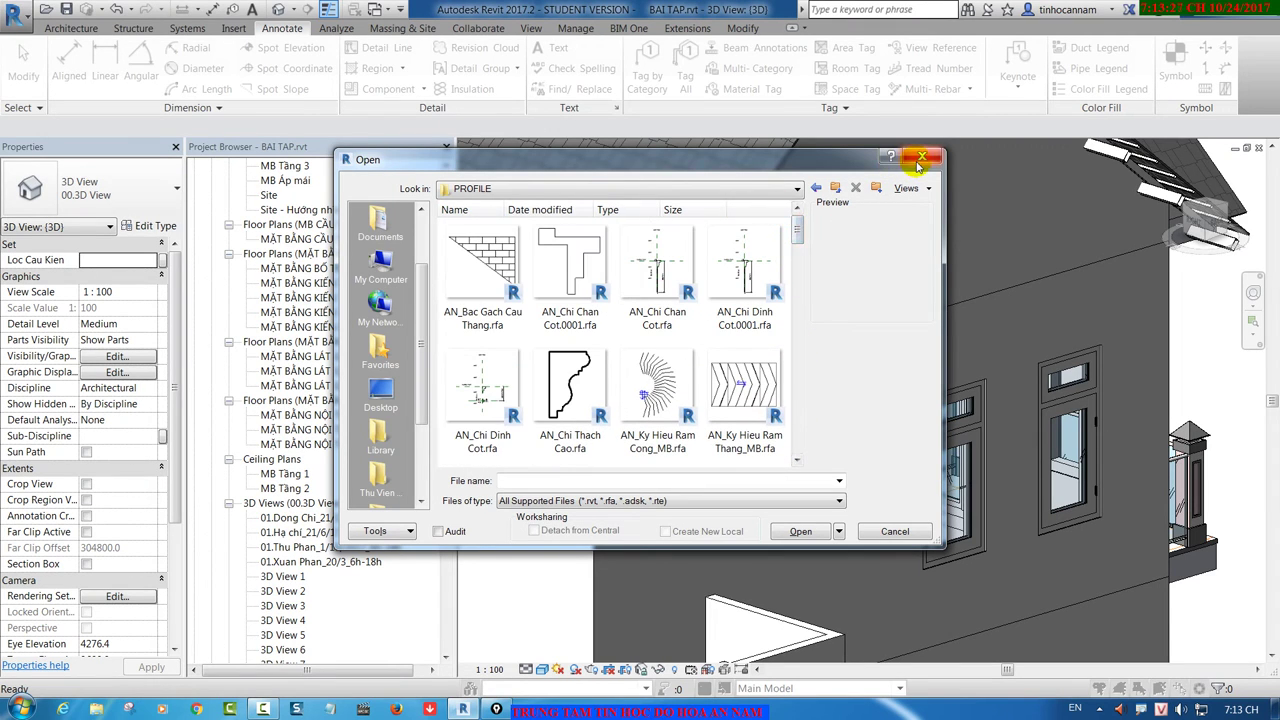
pyautogui.click(921, 158)
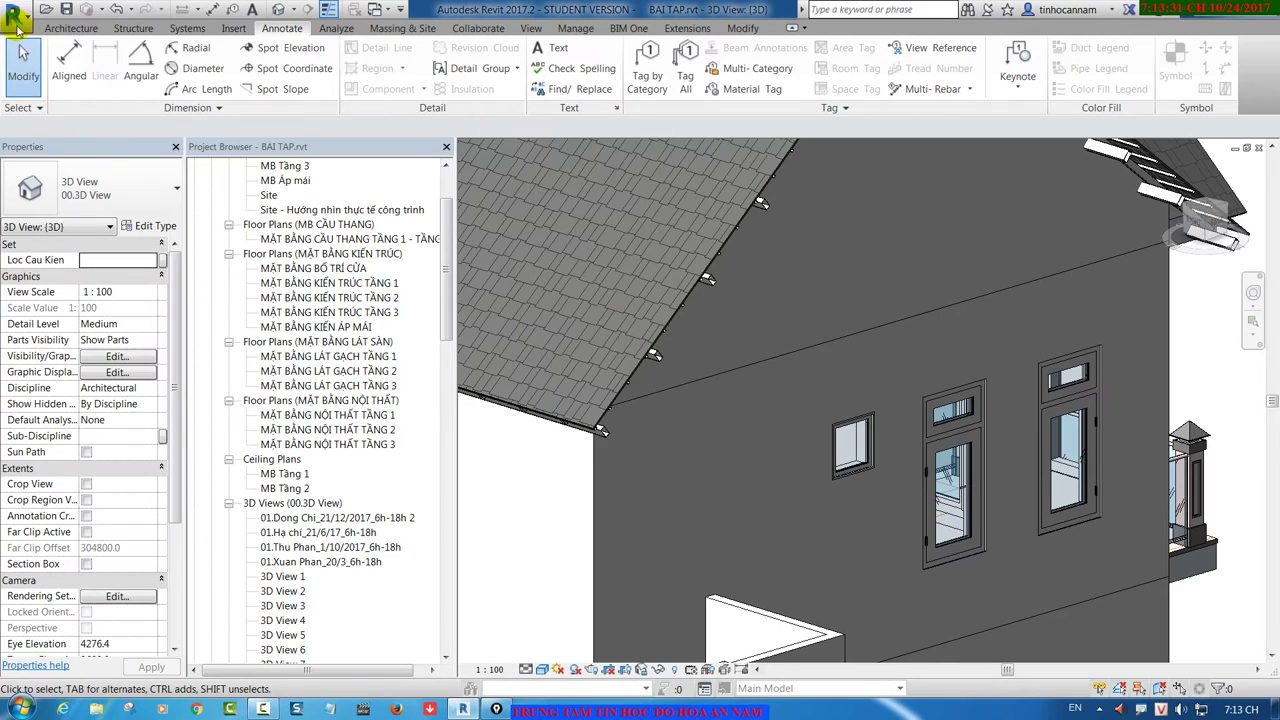
# Step: Compare the Metric Profile, -Hosted, -Mullion, -Rail, -Reveal and -Stair Nosing family templates
pyautogui.click(15, 15)
pyautogui.moveTo(52, 77)
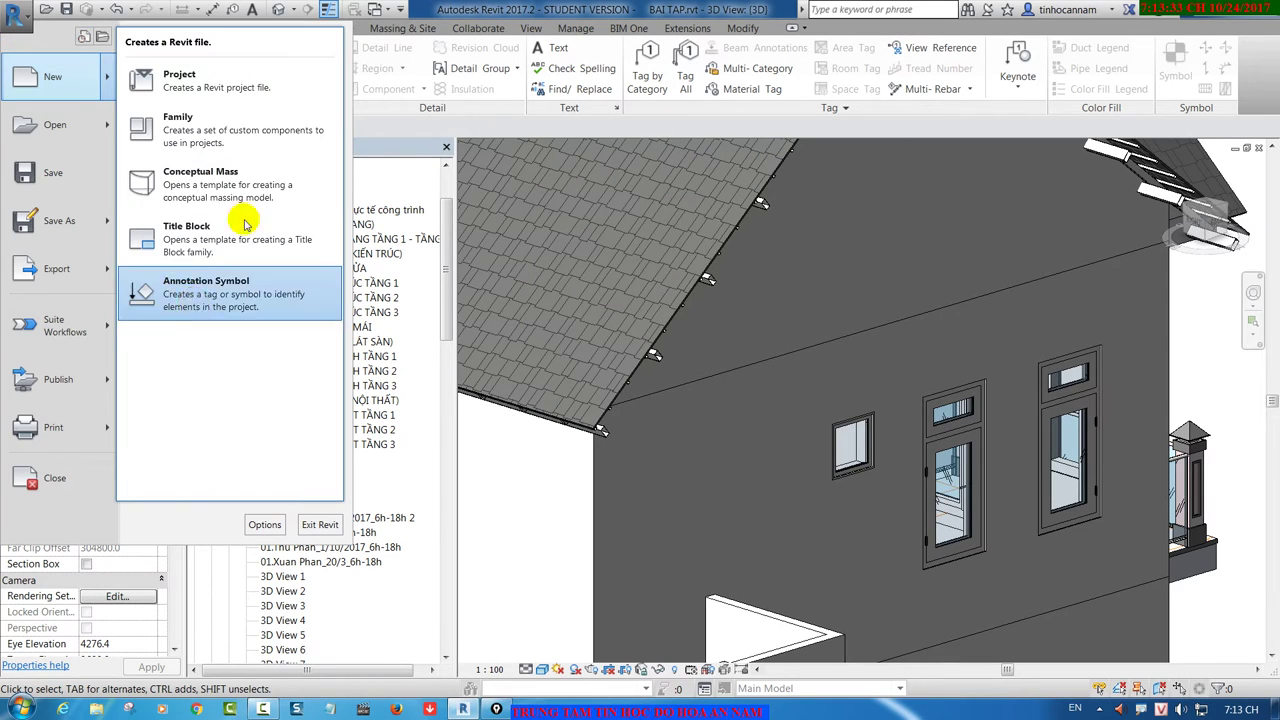
pyautogui.click(148, 121)
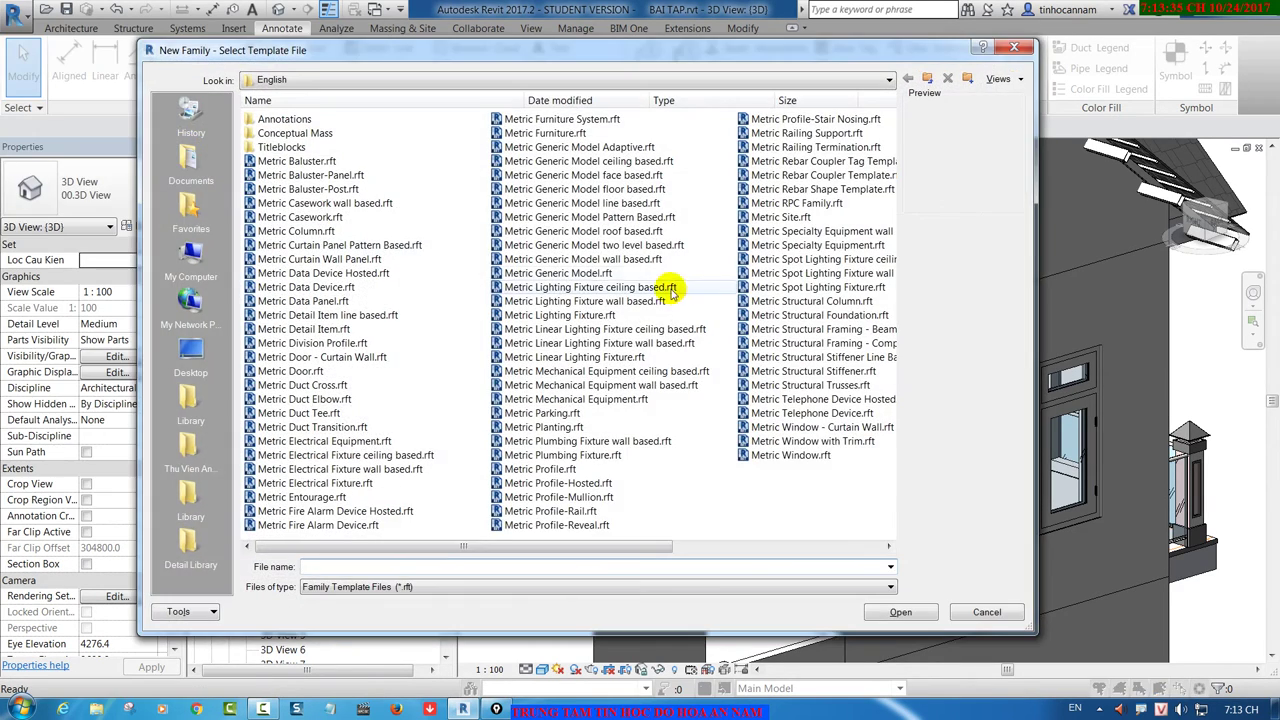
pyautogui.click(556, 469)
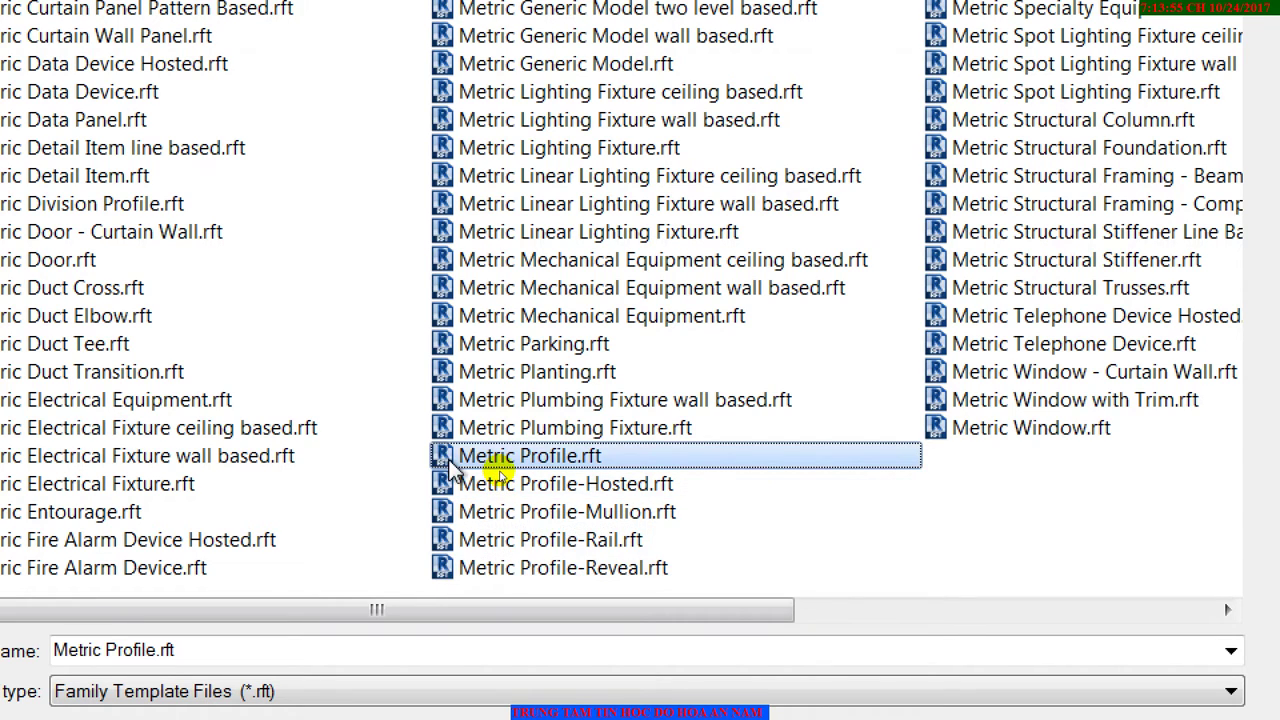
pyautogui.click(660, 487)
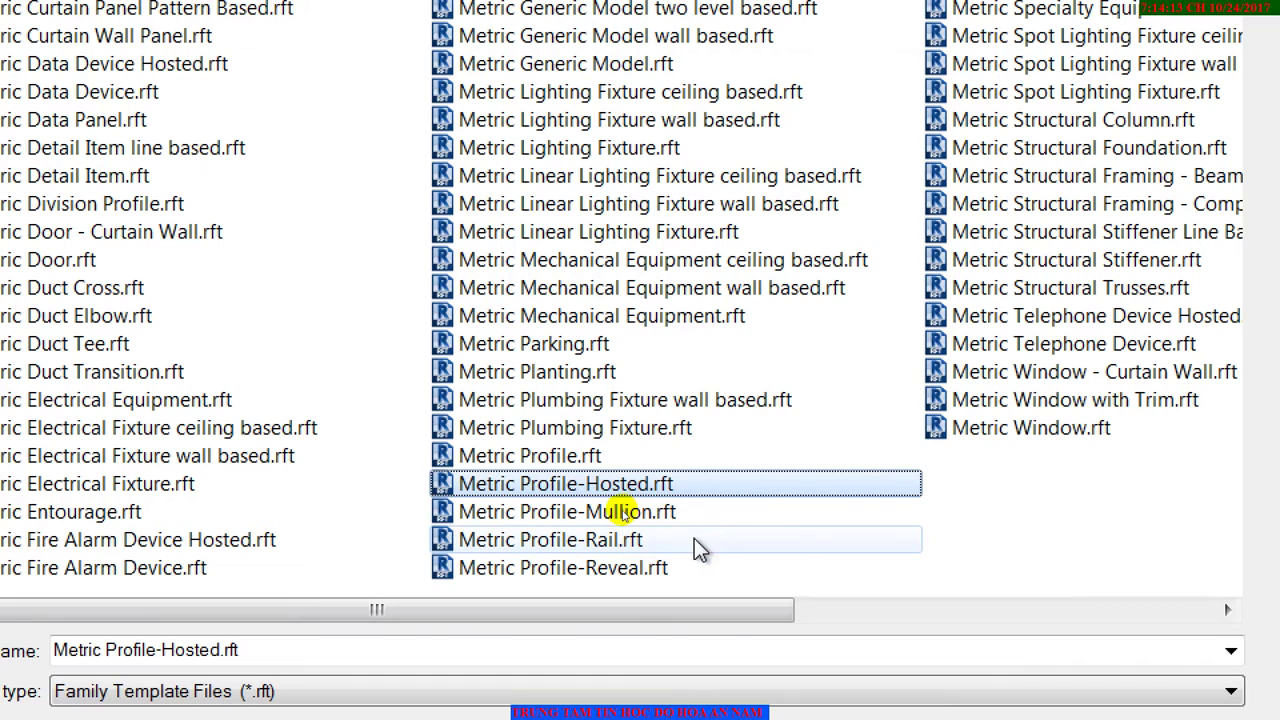
pyautogui.click(708, 519)
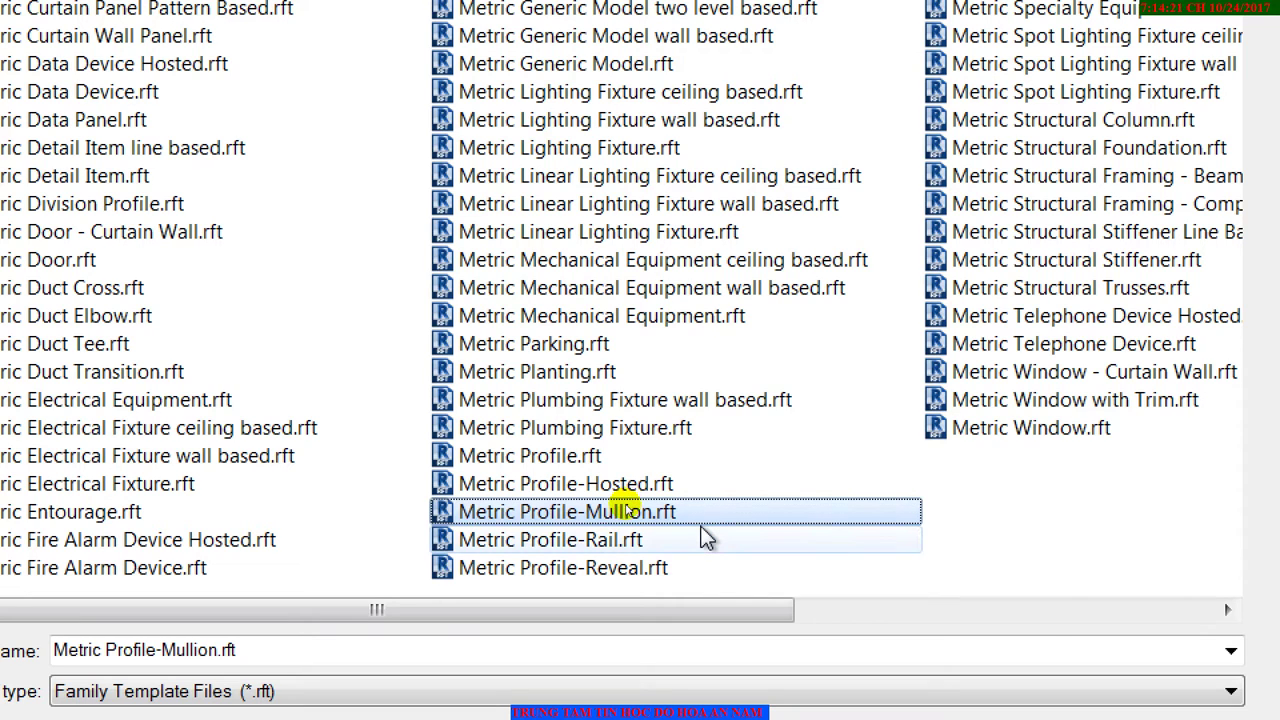
pyautogui.click(705, 537)
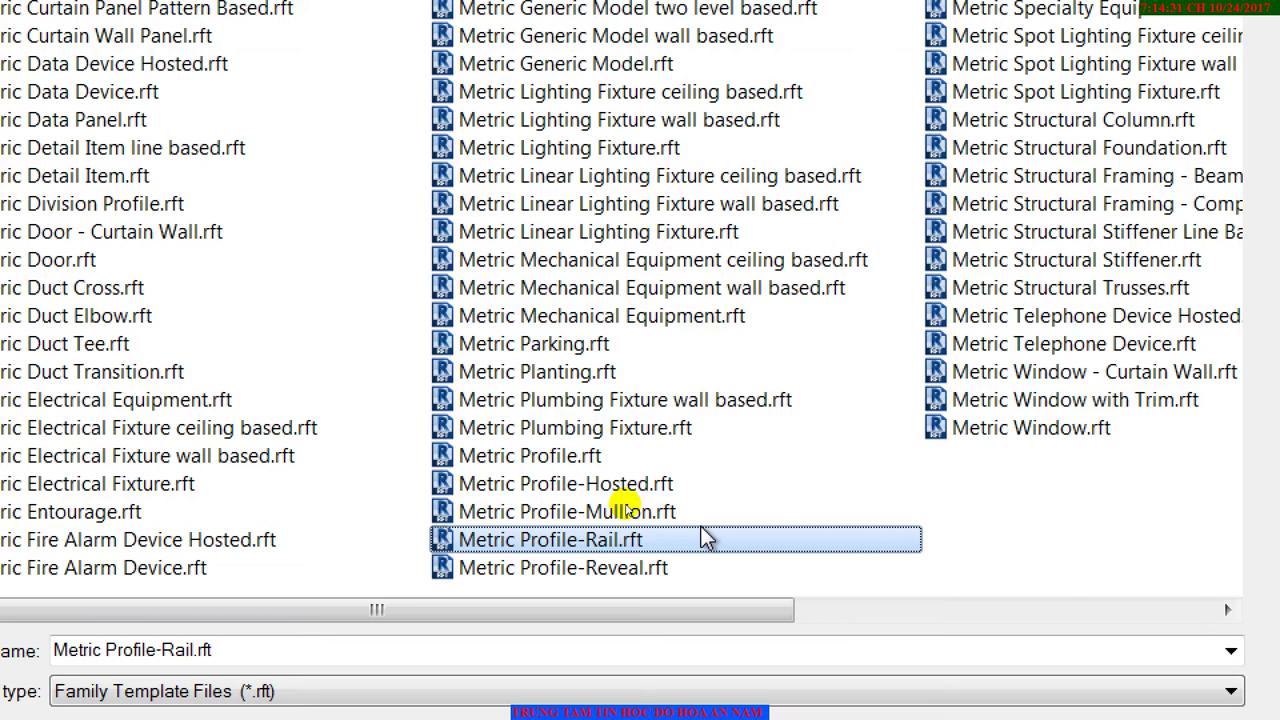
pyautogui.click(654, 570)
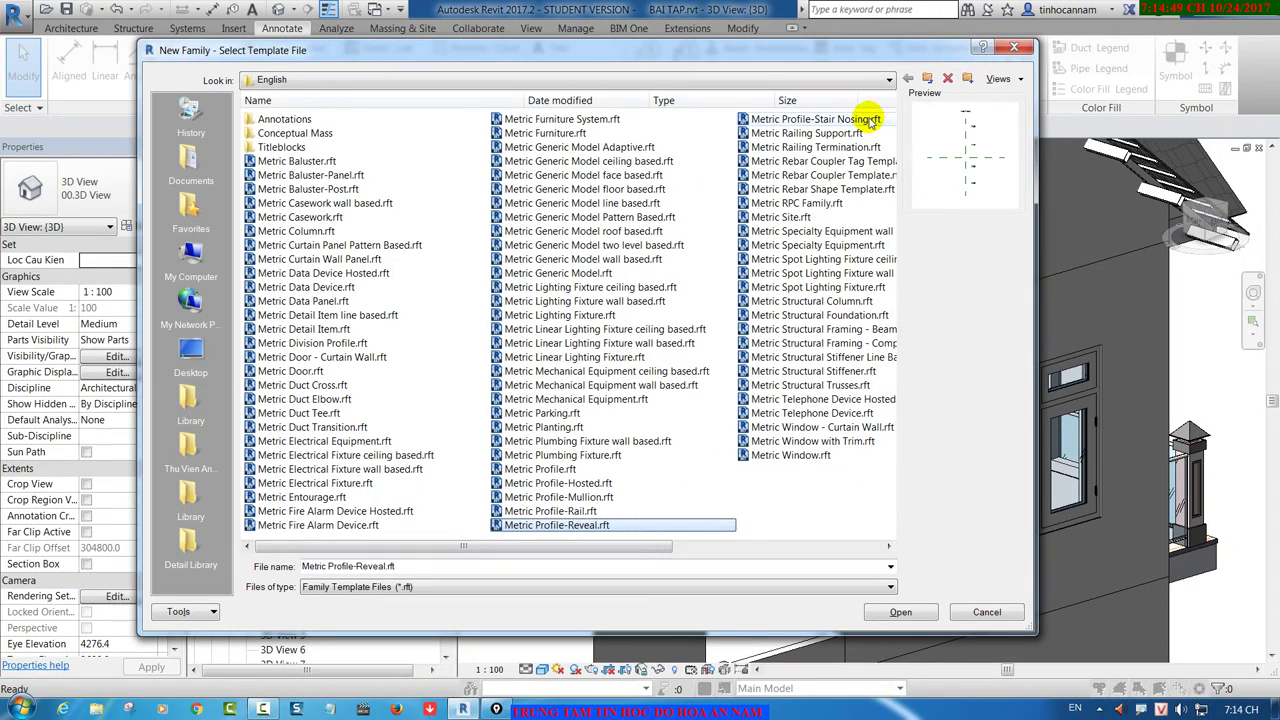
pyautogui.click(870, 120)
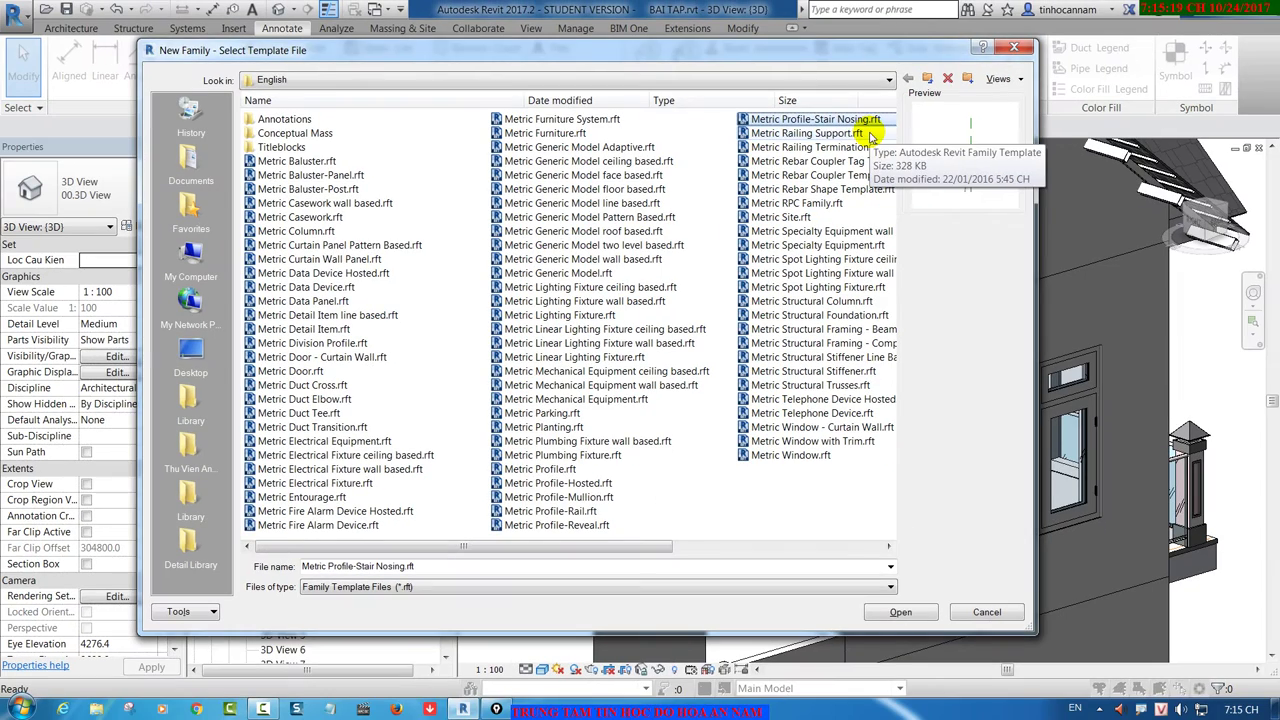
pyautogui.click(620, 484)
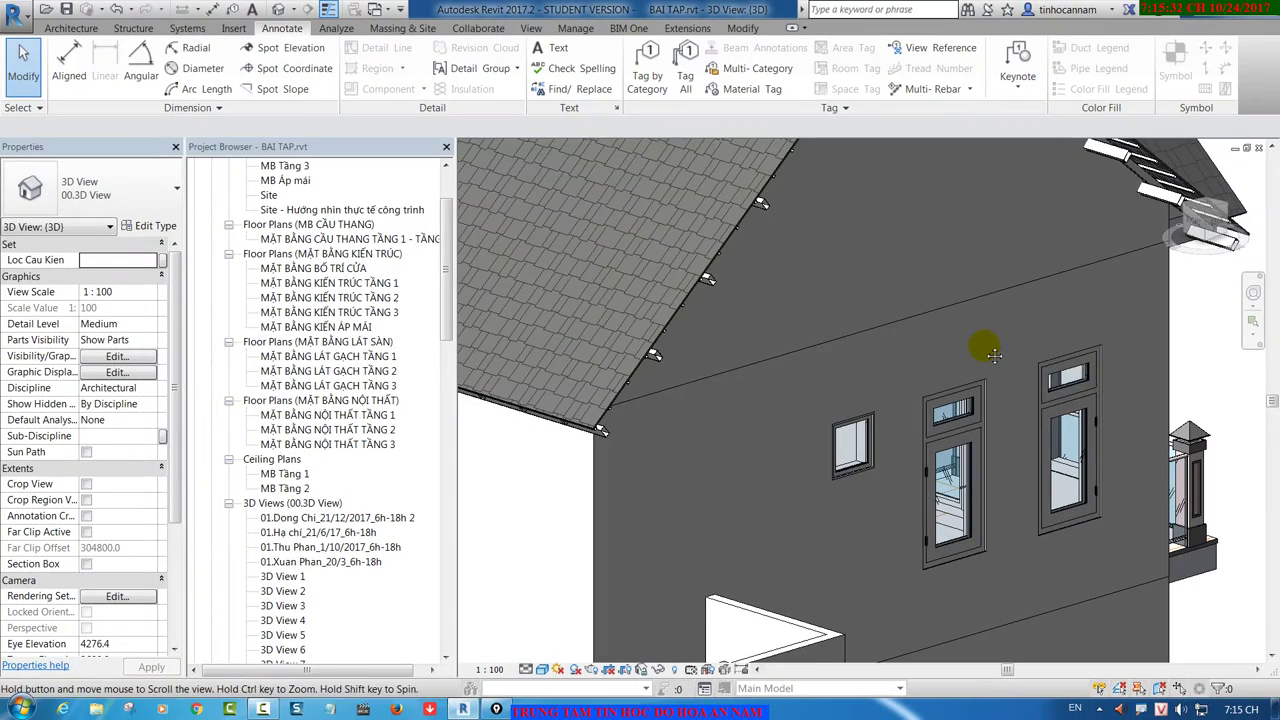
# Step: Orbit the house, then expand the Architecture Wall dropdown to show Wall: Sweep and Wall: Reveal
pyautogui.moveTo(983, 349)
pyautogui.keyDown('shift'); pyautogui.mouseDown(button='middle')
pyautogui.moveTo(943, 377)
pyautogui.moveTo(1128, 389)
pyautogui.moveTo(850, 460)
pyautogui.moveTo(1094, 434)
pyautogui.moveTo(1081, 260)
pyautogui.mouseUp(button='middle'); pyautogui.keyUp('shift')
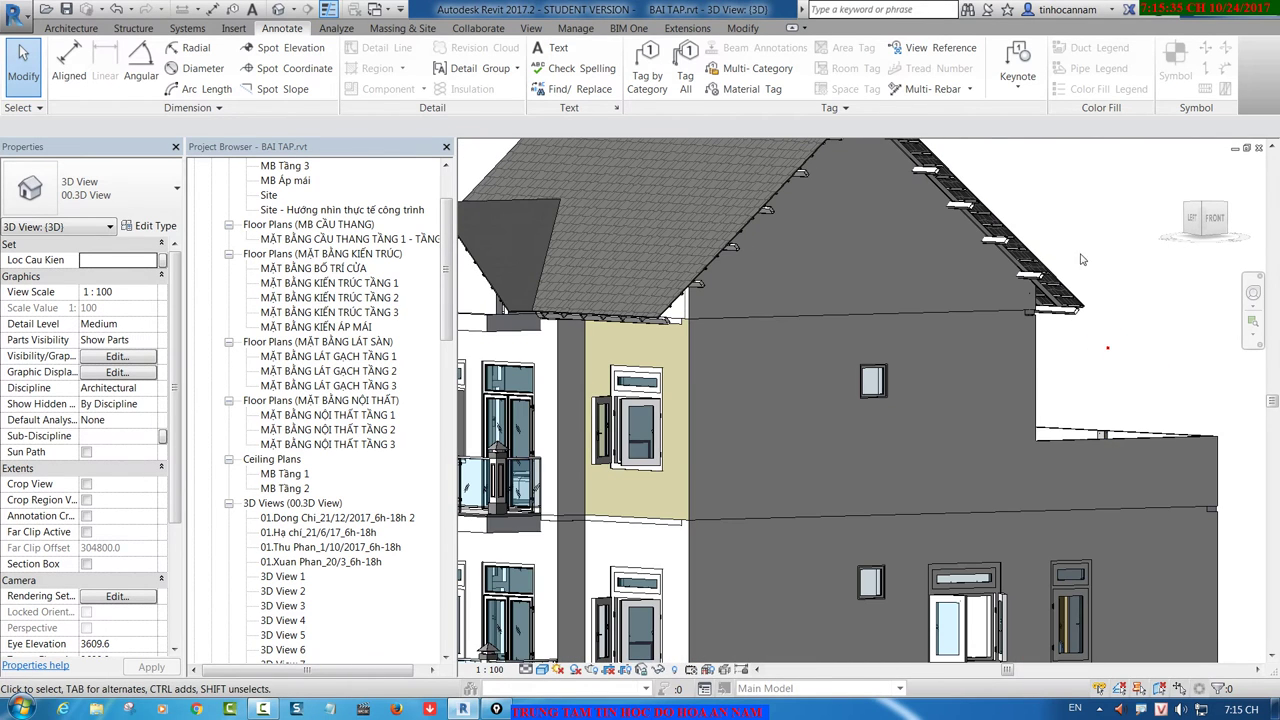
pyautogui.click(84, 30)
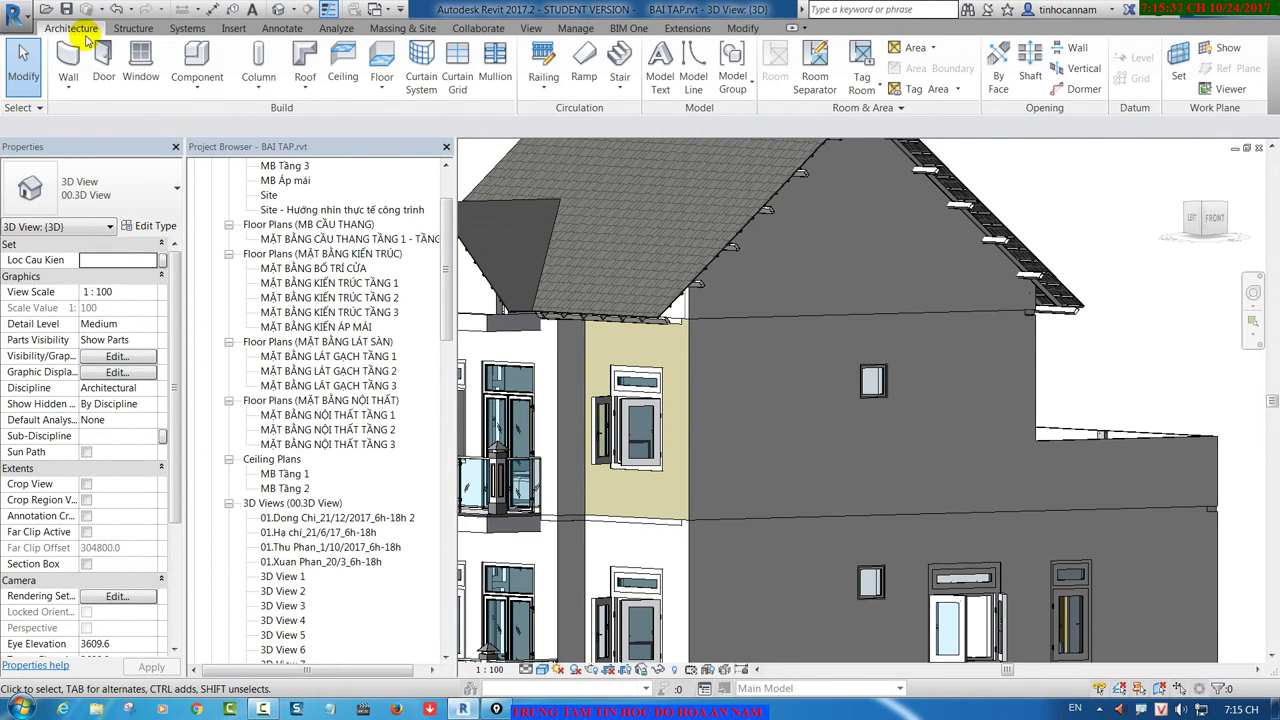
pyautogui.click(75, 91)
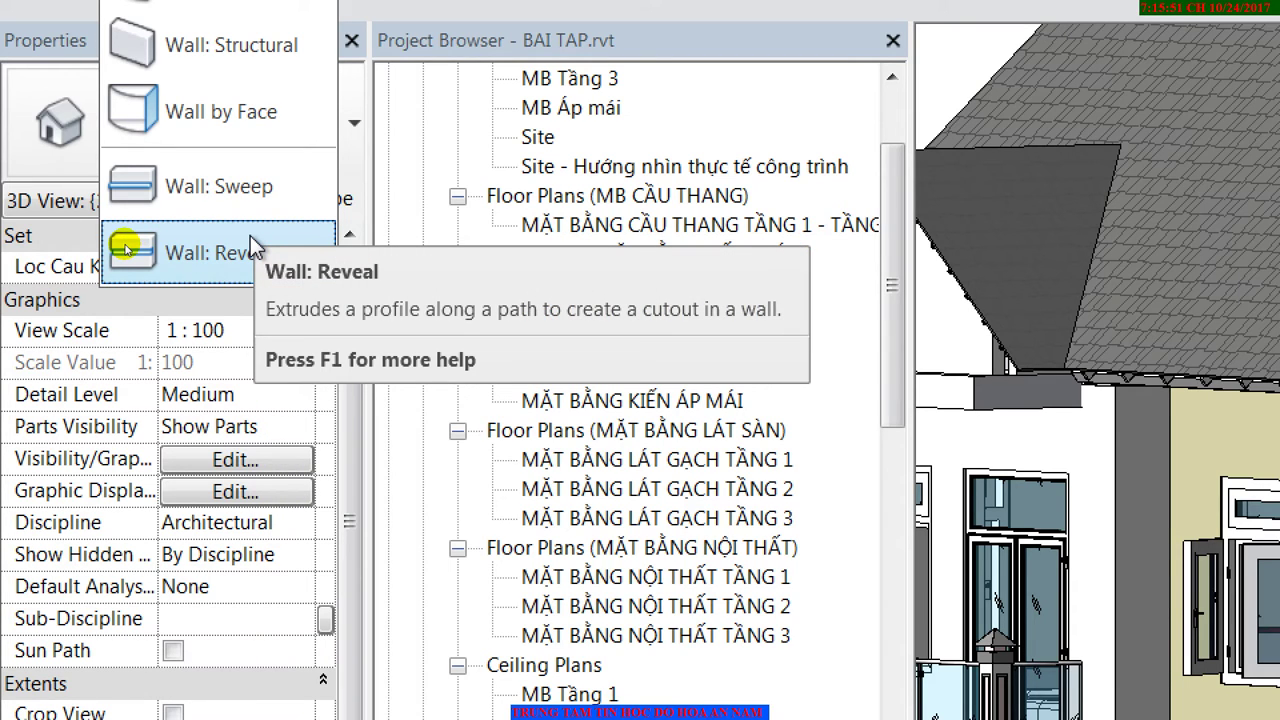
pyautogui.moveTo(218, 186)
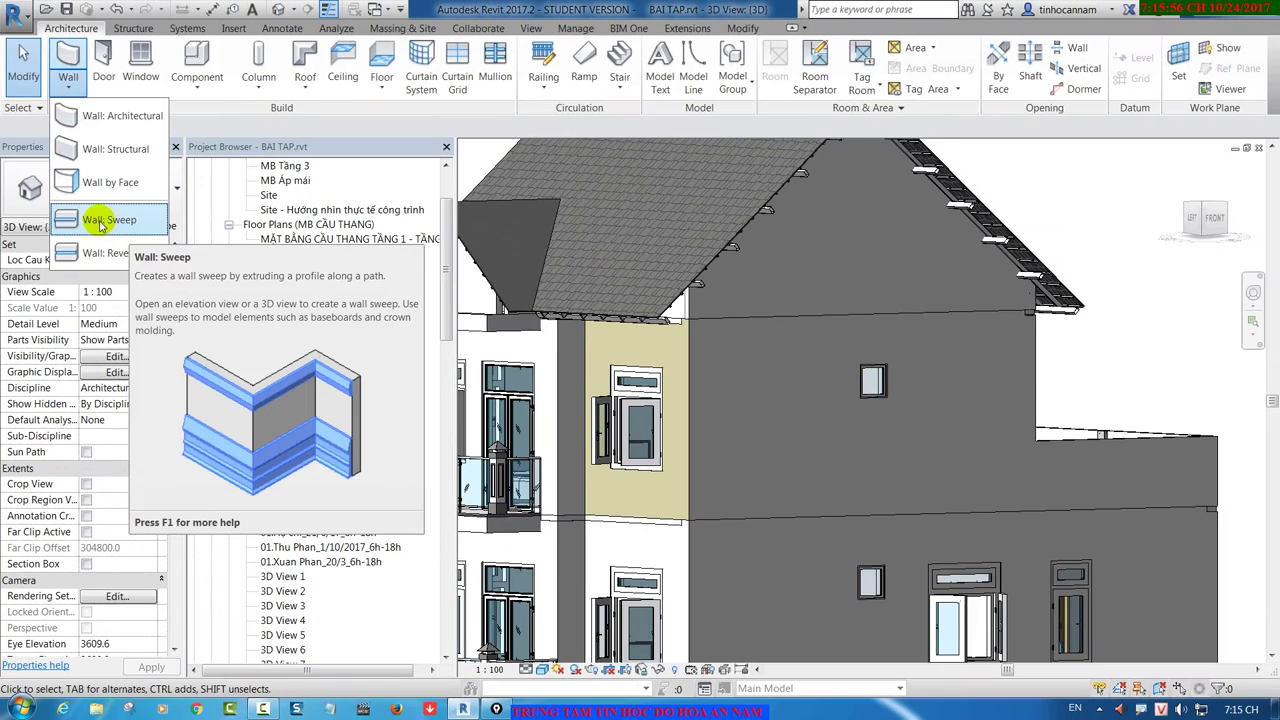
# Step: Start a Wall: Sweep placement using the Cornice type
pyautogui.click(222, 198)
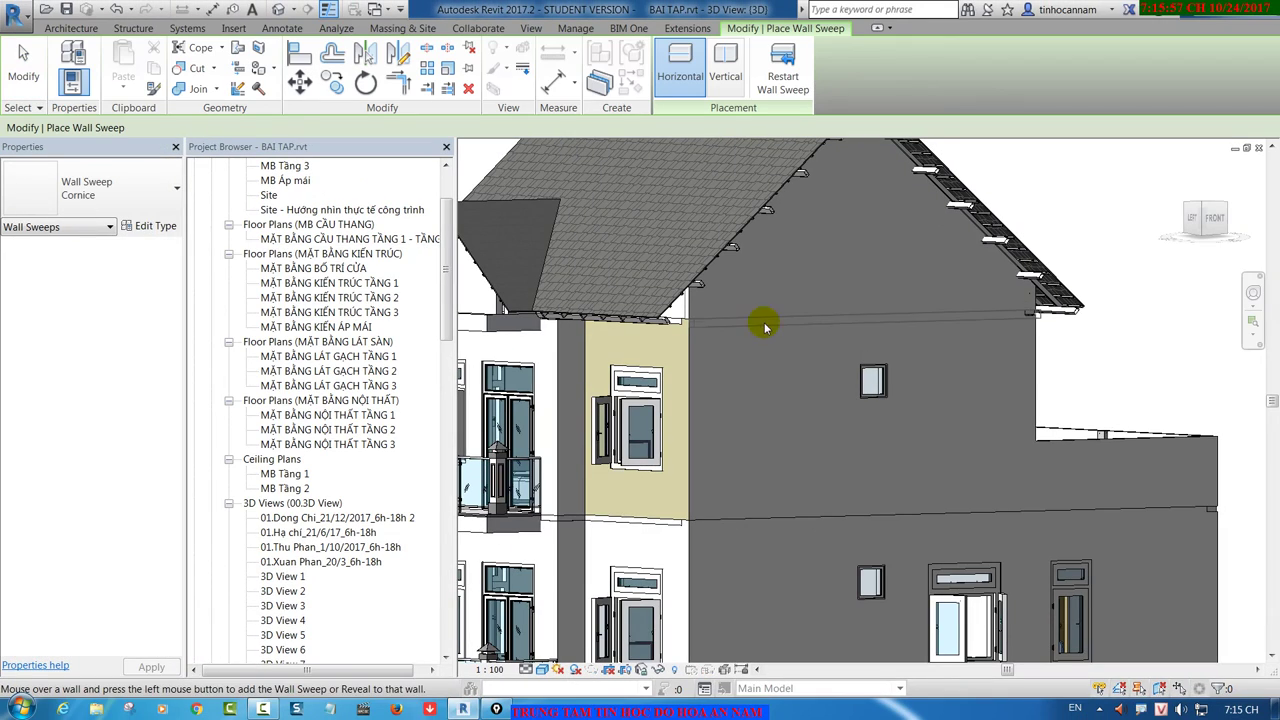
pyautogui.keyDown('shift'); pyautogui.moveTo(694, 343); pyautogui.dragTo(748, 414, button='middle'); pyautogui.keyUp('shift')
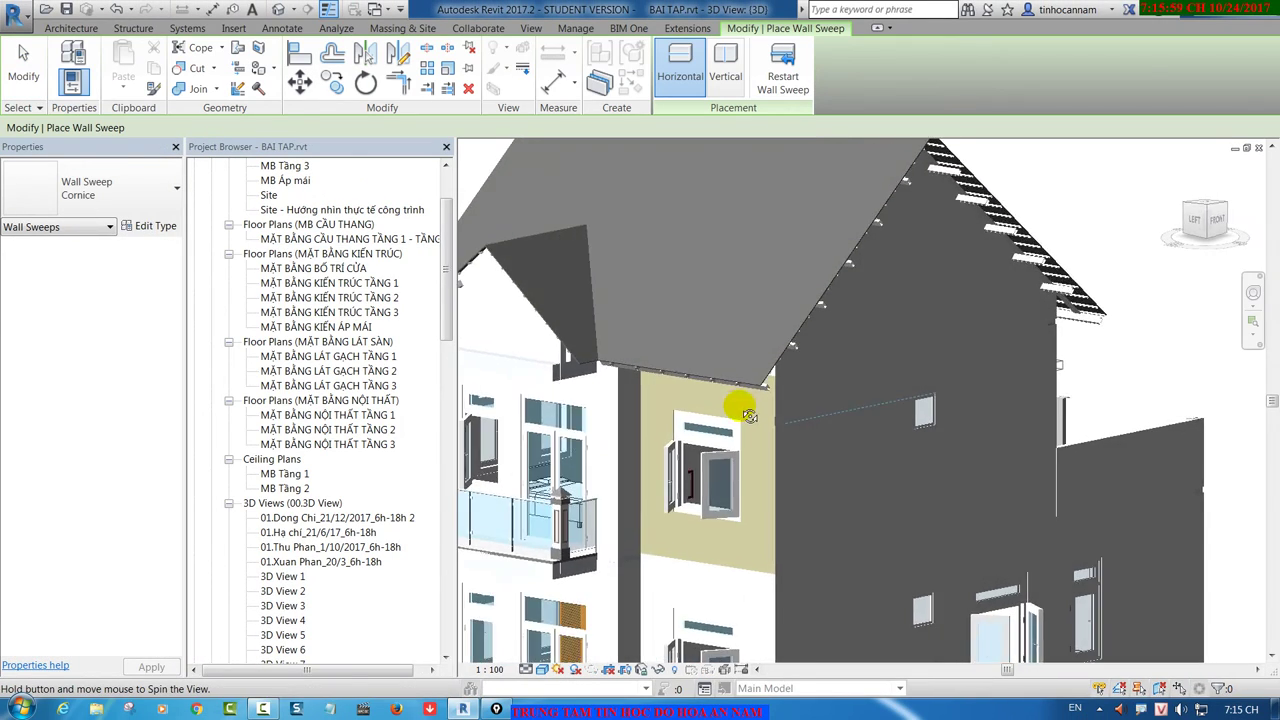
pyautogui.click(172, 186)
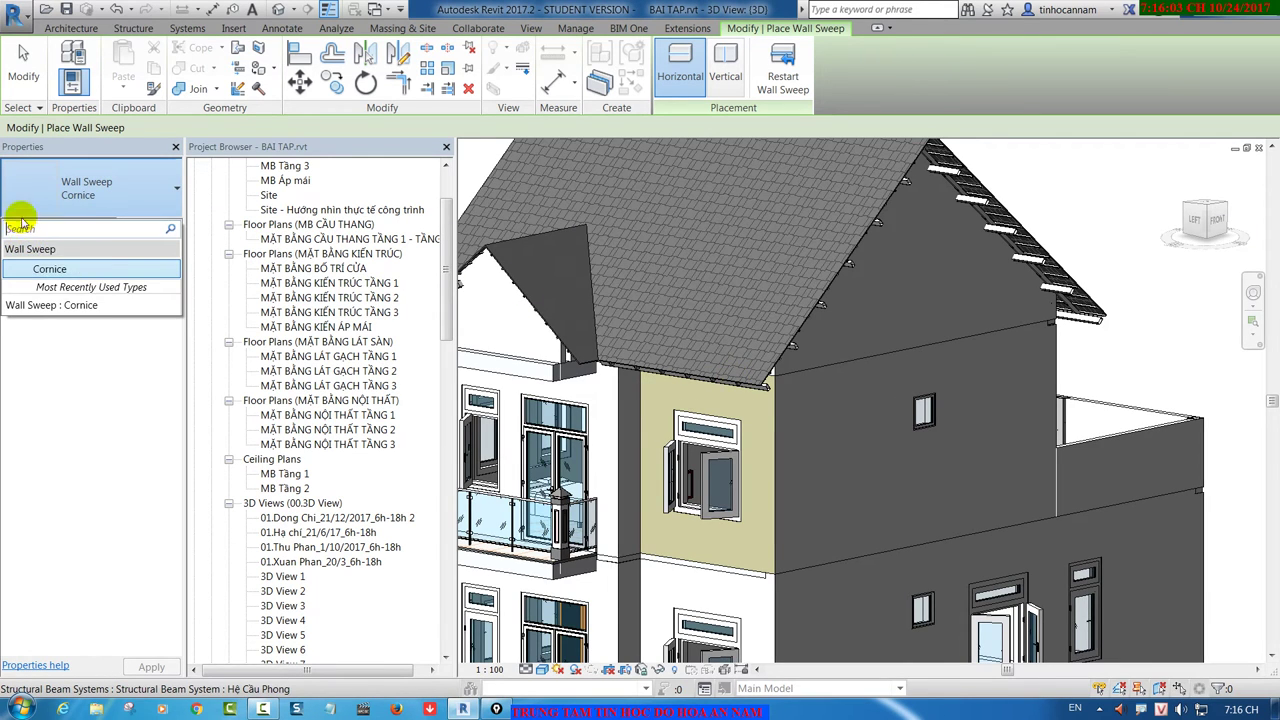
pyautogui.click(63, 186)
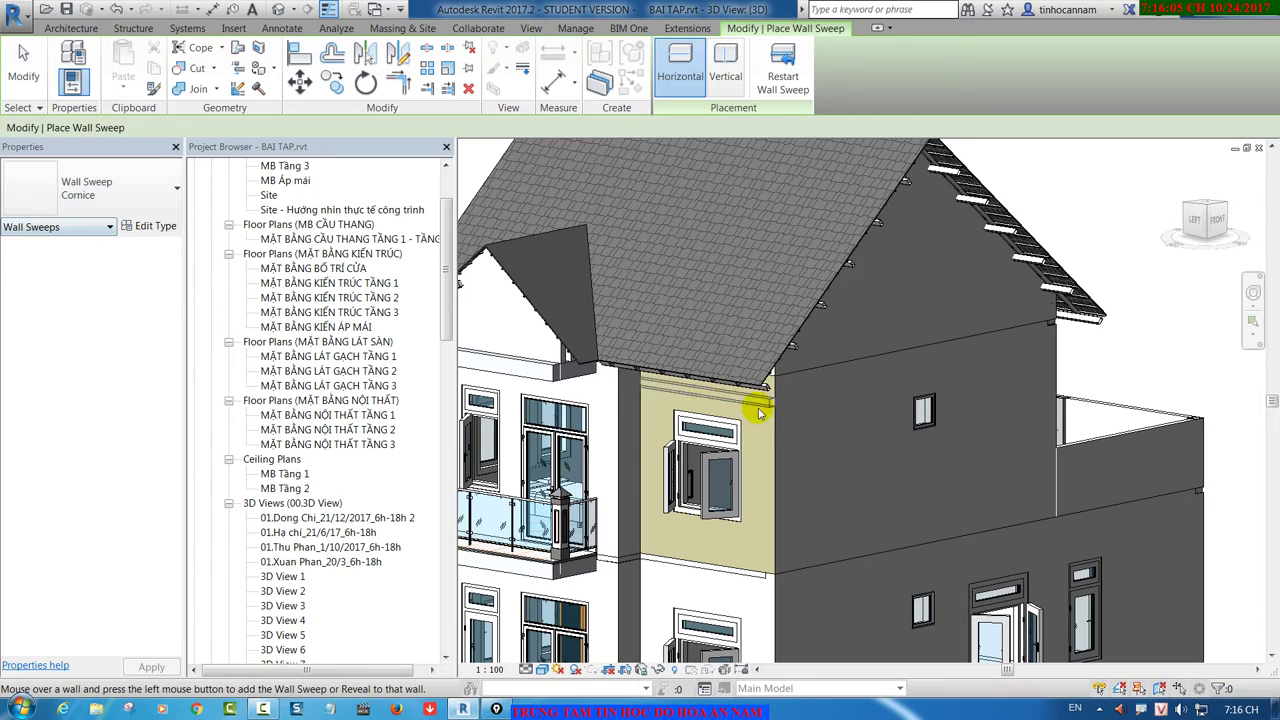
# Step: Place the Cornice sweep along the upper grey wall just below the roof eaves
pyautogui.moveTo(787, 424)
pyautogui.mouseDown(button='middle')
pyautogui.moveTo(777, 362)
pyautogui.moveTo(642, 441)
pyautogui.moveTo(1114, 471)
pyautogui.mouseUp(button='middle')
pyautogui.scroll(-3, 777, 362)
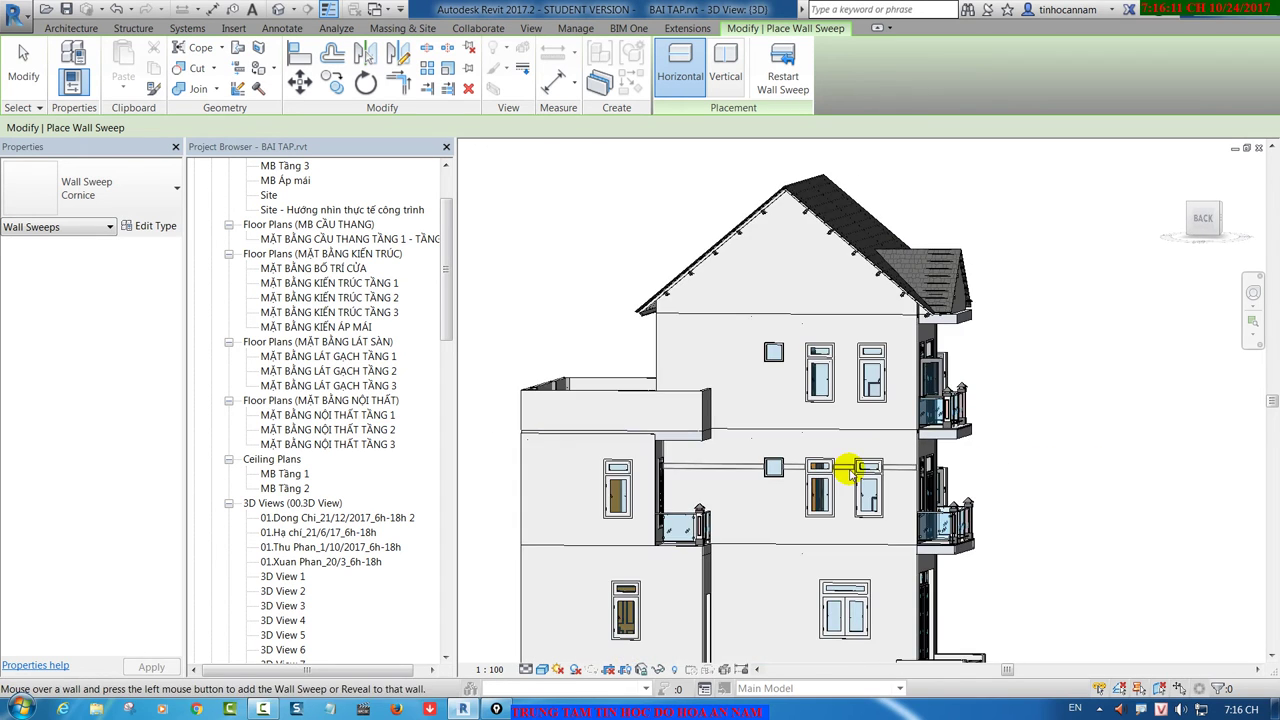
pyautogui.keyDown('shift'); pyautogui.moveTo(849, 471); pyautogui.dragTo(970, 474, button='middle'); pyautogui.keyUp('shift')
pyautogui.scroll(2, 771, 343)
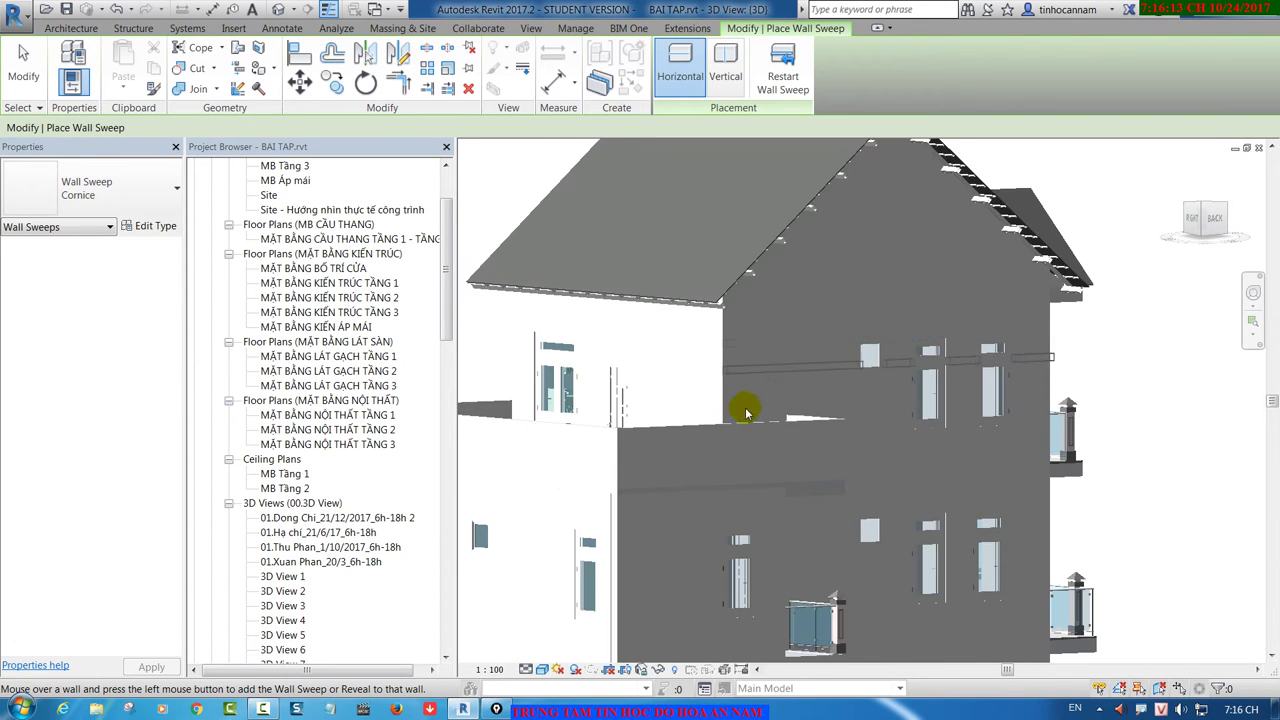
pyautogui.scroll(2, 743, 400)
pyautogui.scroll(1, 714, 320)
pyautogui.scroll(-3, 700, 320)
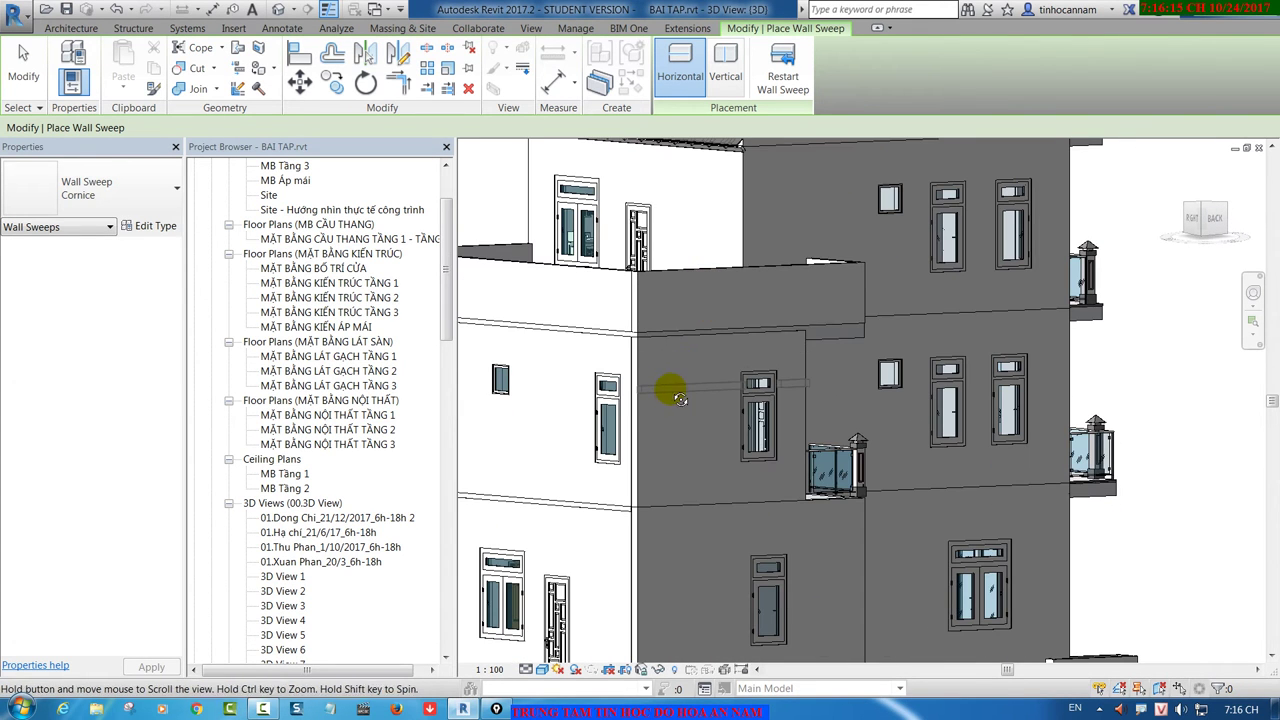
pyautogui.moveTo(671, 391)
pyautogui.keyDown('shift'); pyautogui.mouseDown(button='middle')
pyautogui.moveTo(1113, 433)
pyautogui.moveTo(1143, 394)
pyautogui.mouseUp(button='middle'); pyautogui.keyUp('shift')
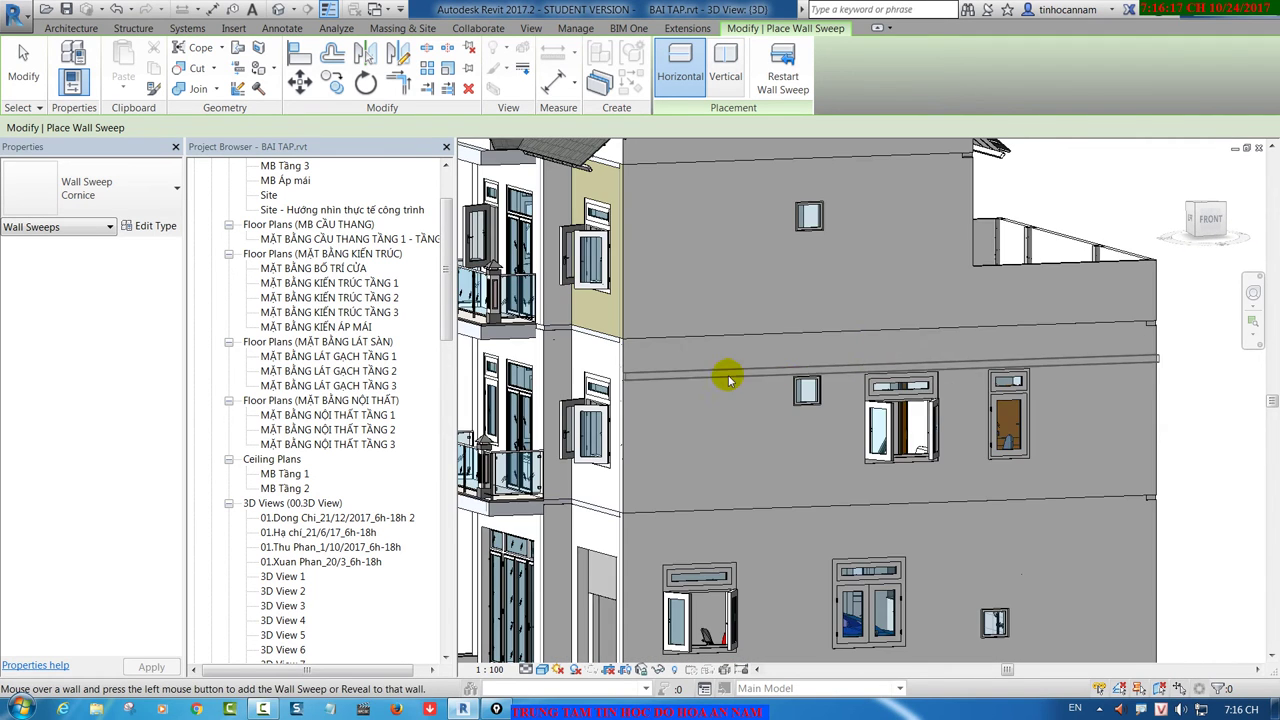
pyautogui.moveTo(748, 471); pyautogui.dragTo(680, 434, button='middle')
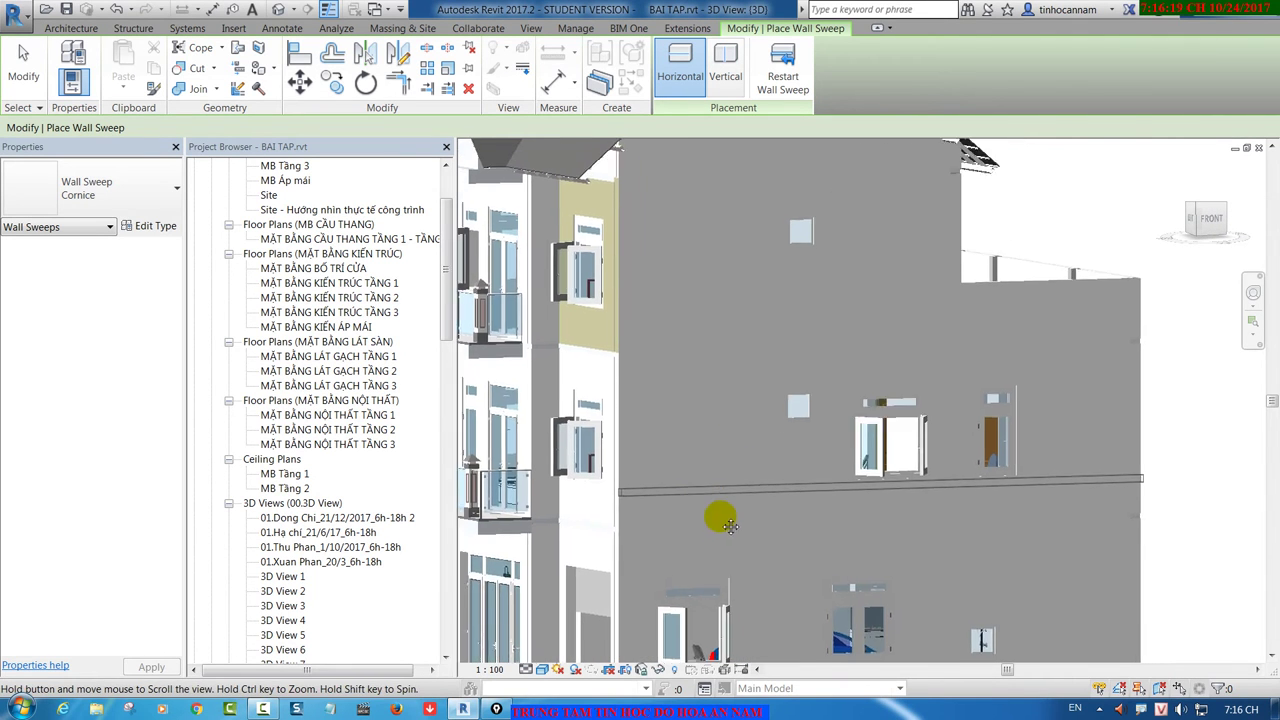
pyautogui.click(730, 240)
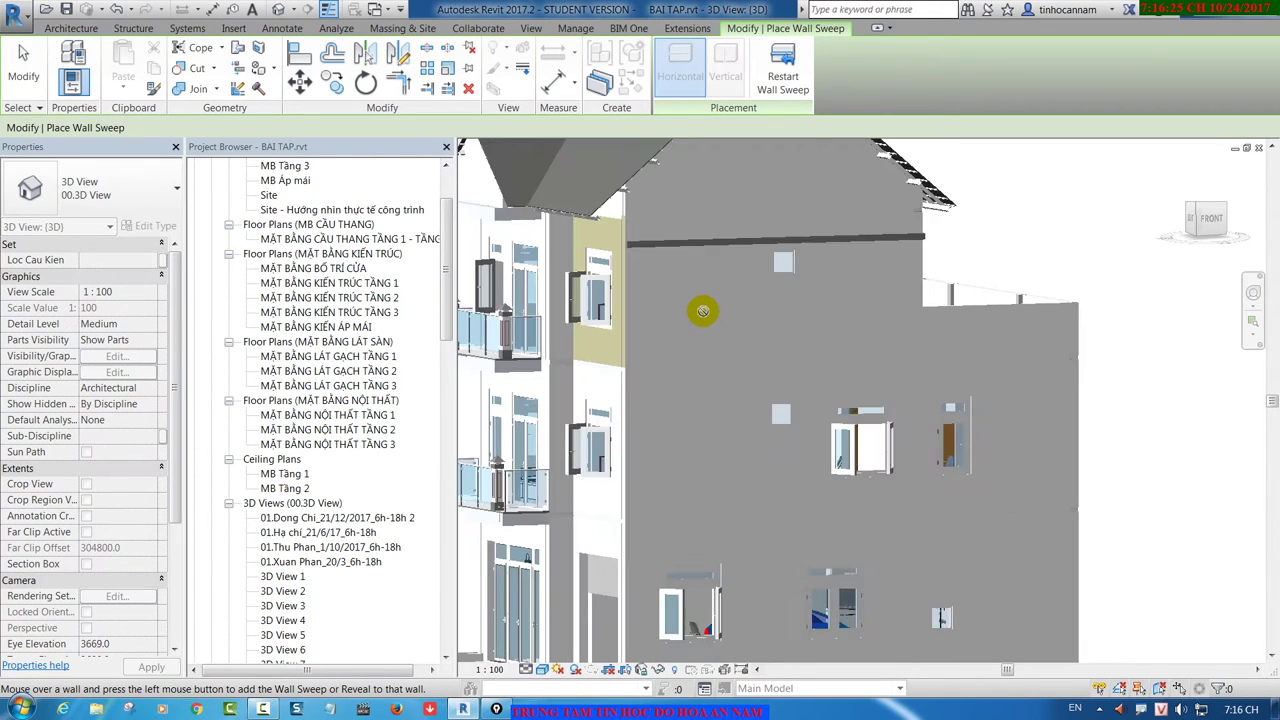
# Step: End sweep placement and select the new 7630-long cornice sweep to inspect it
pyautogui.keyDown('shift'); pyautogui.moveTo(703, 306); pyautogui.dragTo(637, 243, button='middle'); pyautogui.keyUp('shift')
pyautogui.scroll(3, 637, 243)
pyautogui.scroll(2, 591, 234)
pyautogui.rightClick(666, 185)
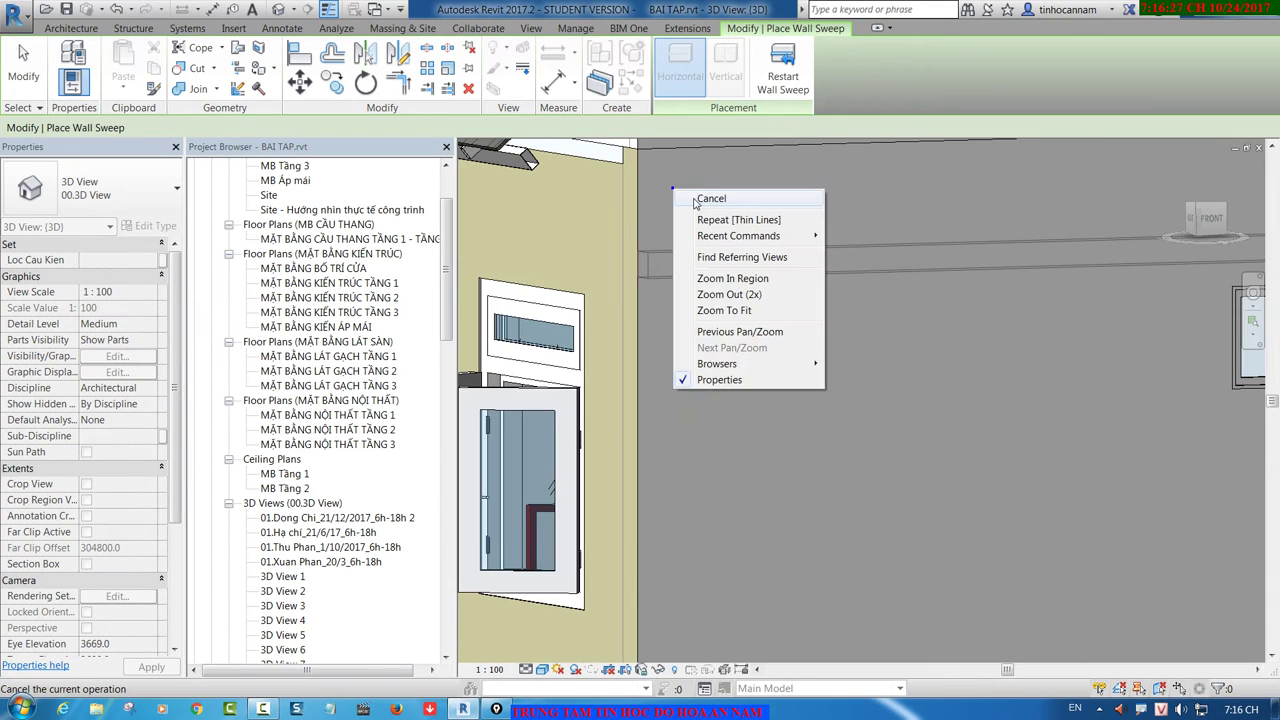
pyautogui.click(701, 199)
pyautogui.moveTo(617, 266)
pyautogui.keyDown('shift'); pyautogui.mouseDown(button='middle')
pyautogui.moveTo(950, 378)
pyautogui.moveTo(1088, 272)
pyautogui.mouseUp(button='middle'); pyautogui.keyUp('shift')
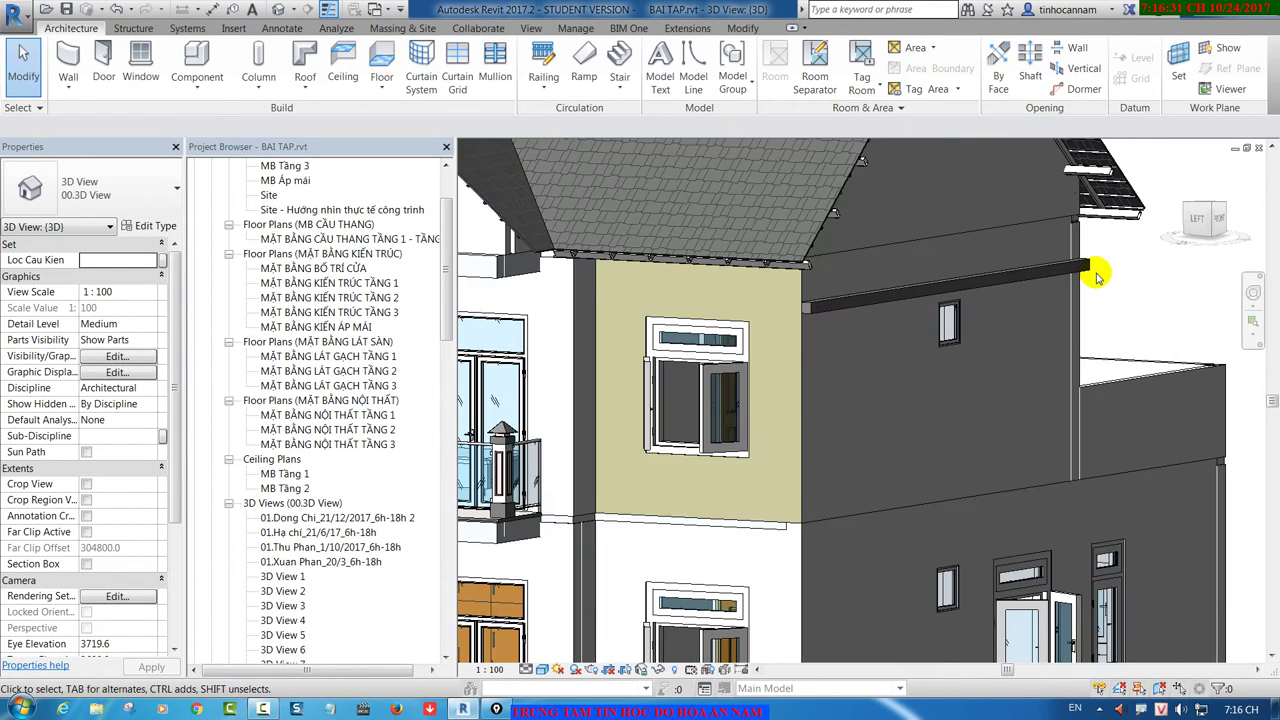
pyautogui.click(1088, 268)
pyautogui.scroll(2, 1040, 300)
pyautogui.scroll(2, 1050, 292)
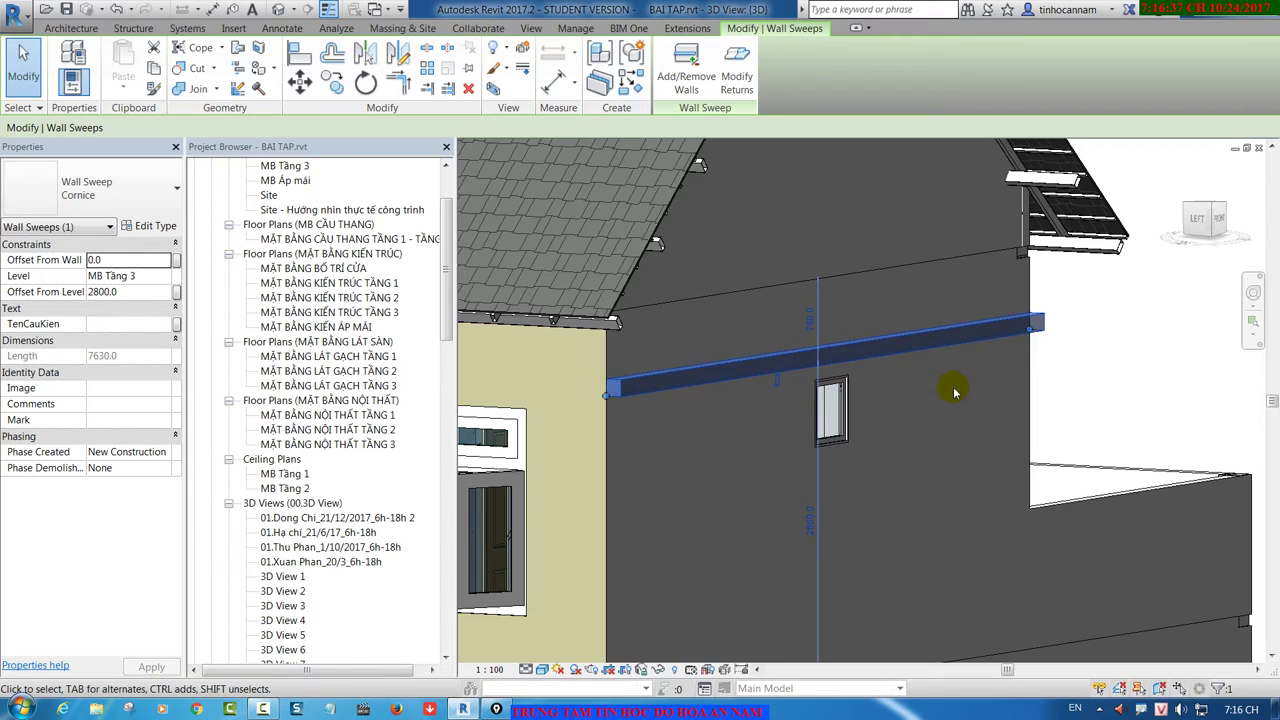
pyautogui.moveTo(960, 391)
pyautogui.keyDown('shift'); pyautogui.mouseDown(button='middle')
pyautogui.moveTo(980, 391)
pyautogui.moveTo(891, 351)
pyautogui.mouseUp(button='middle'); pyautogui.keyUp('shift')
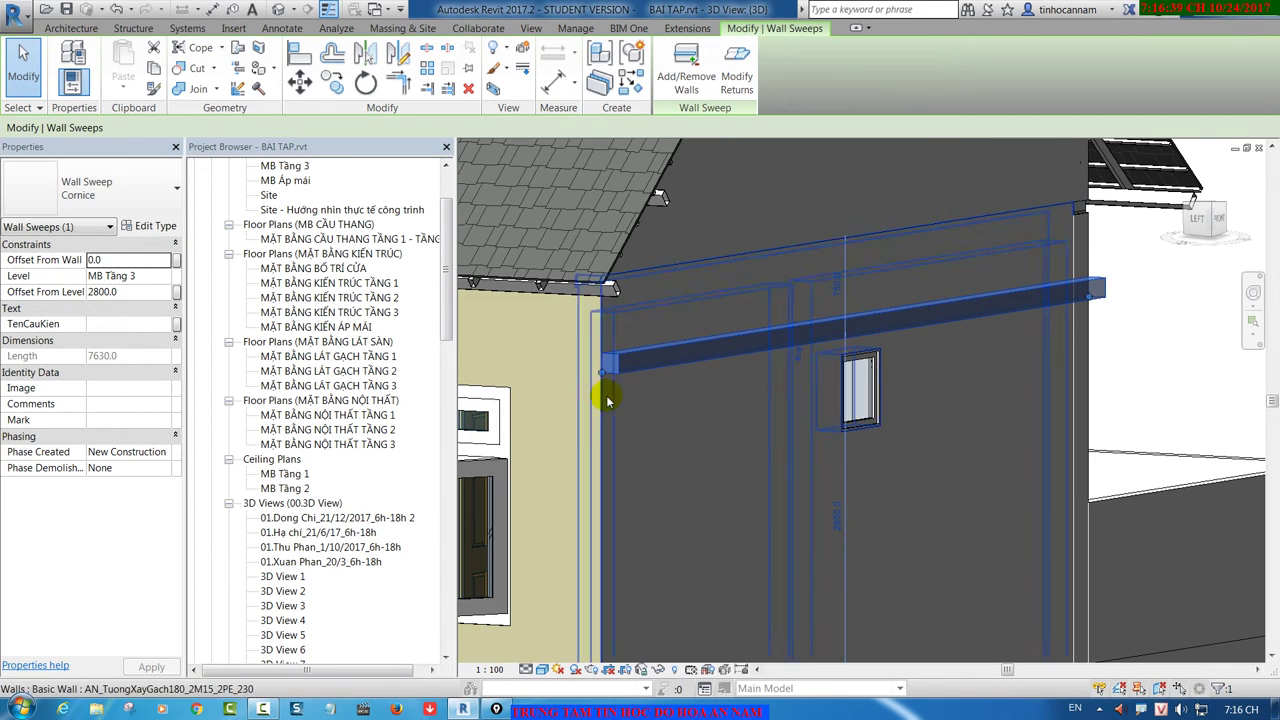
pyautogui.click(150, 226)
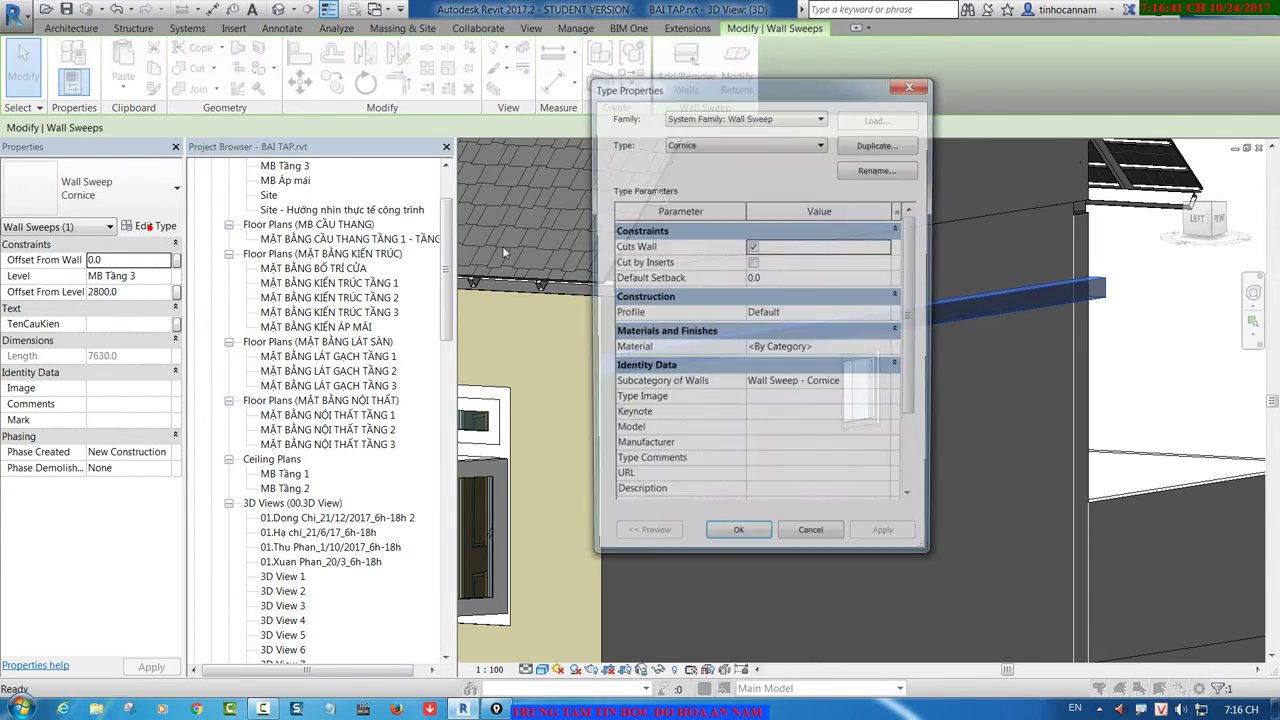
pyautogui.moveTo(742, 95); pyautogui.dragTo(350, 90)
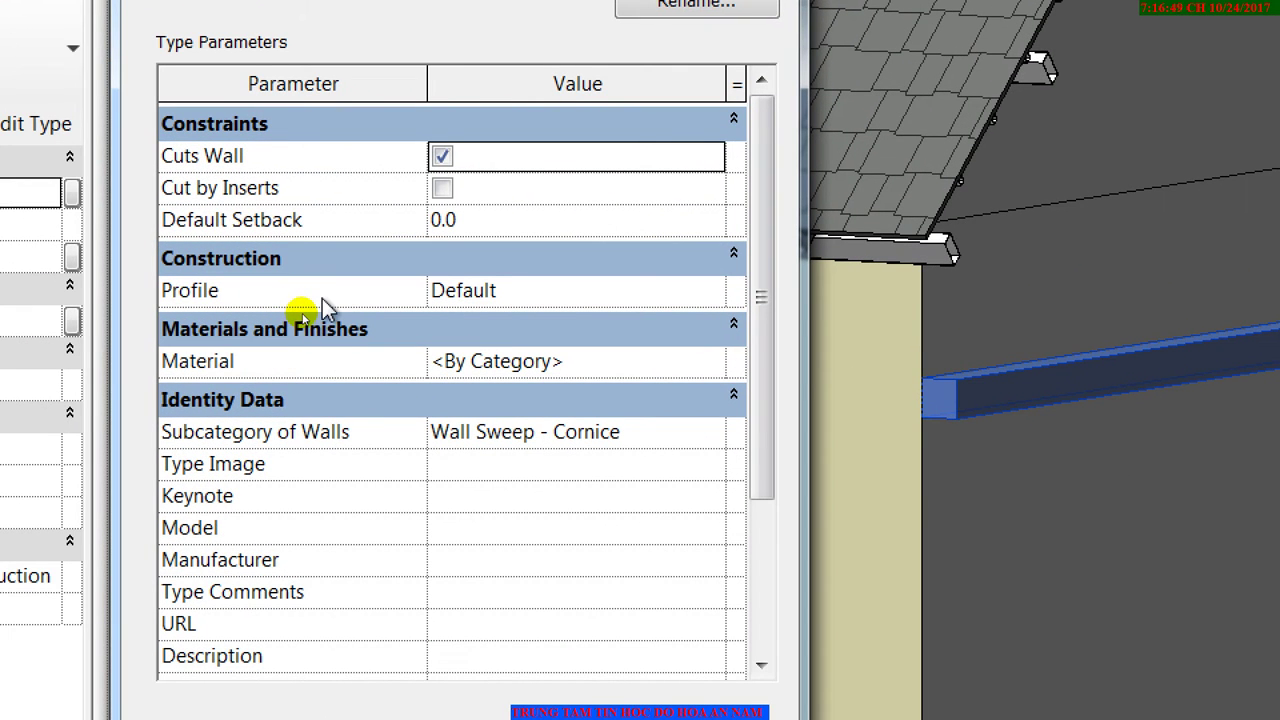
pyautogui.click(300, 335)
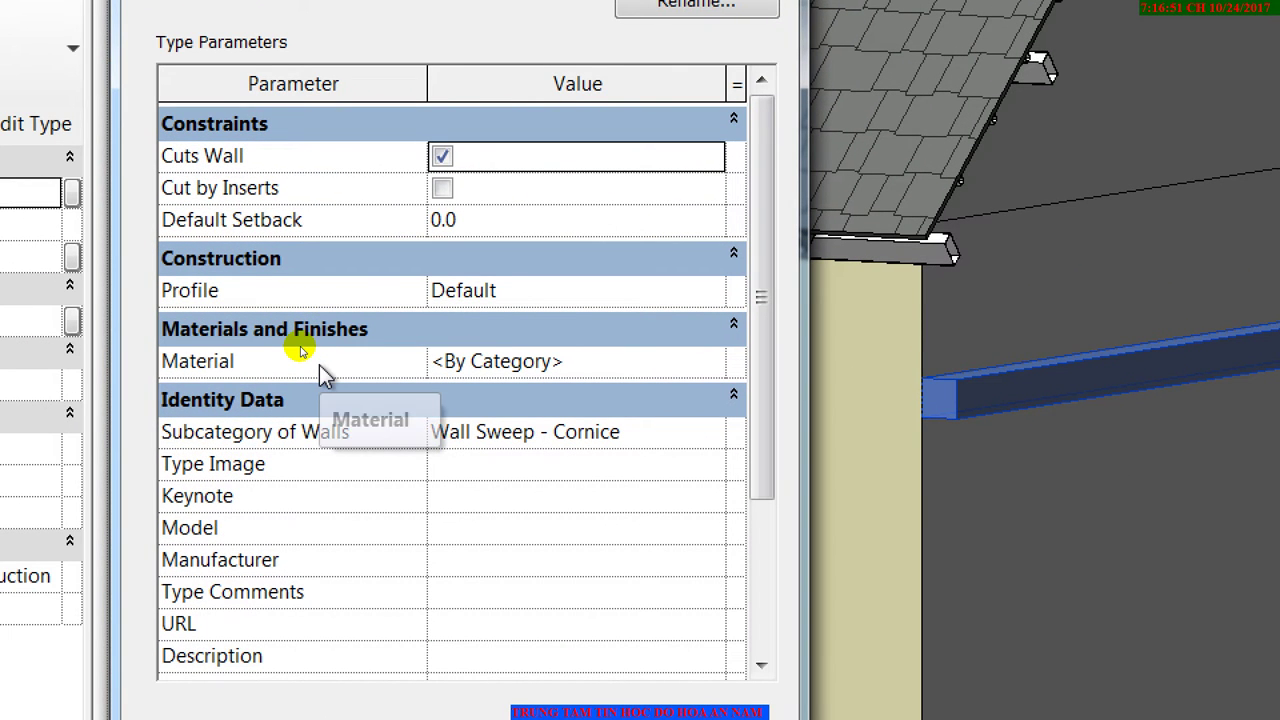
pyautogui.click(335, 297)
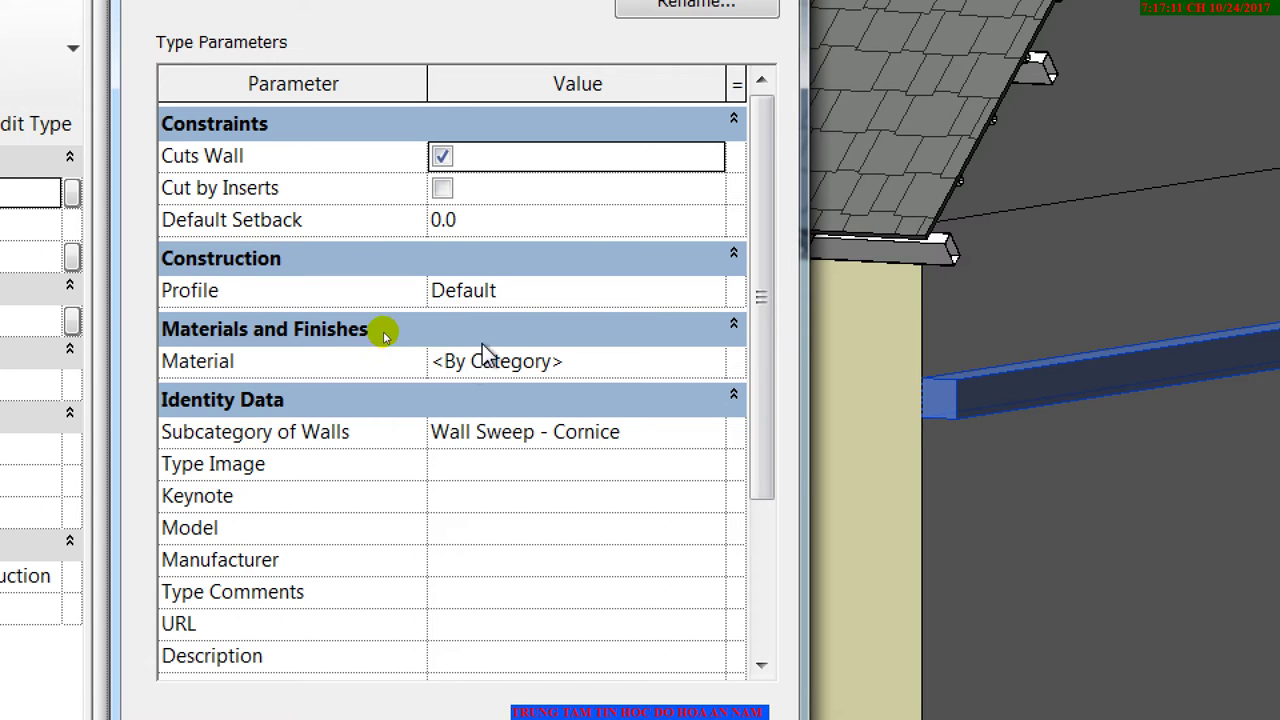
pyautogui.click(549, 297)
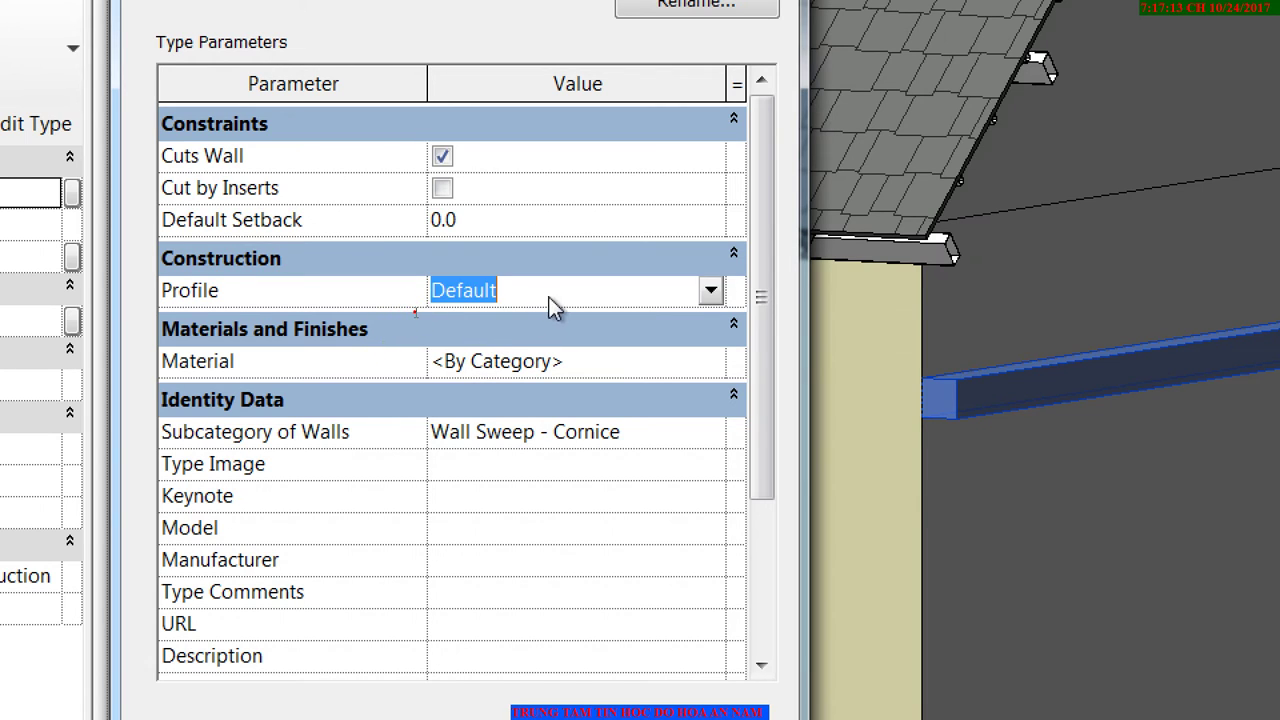
pyautogui.click(711, 290)
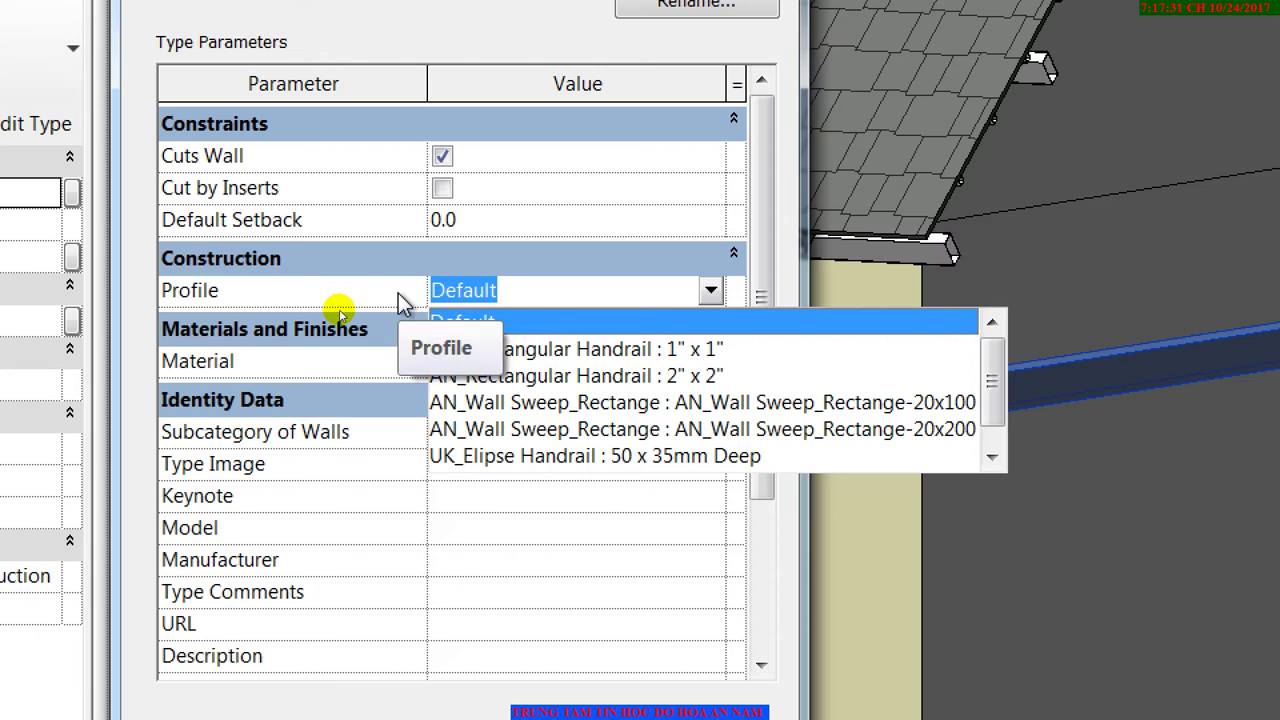
pyautogui.press('Return')
pyautogui.press('Return')
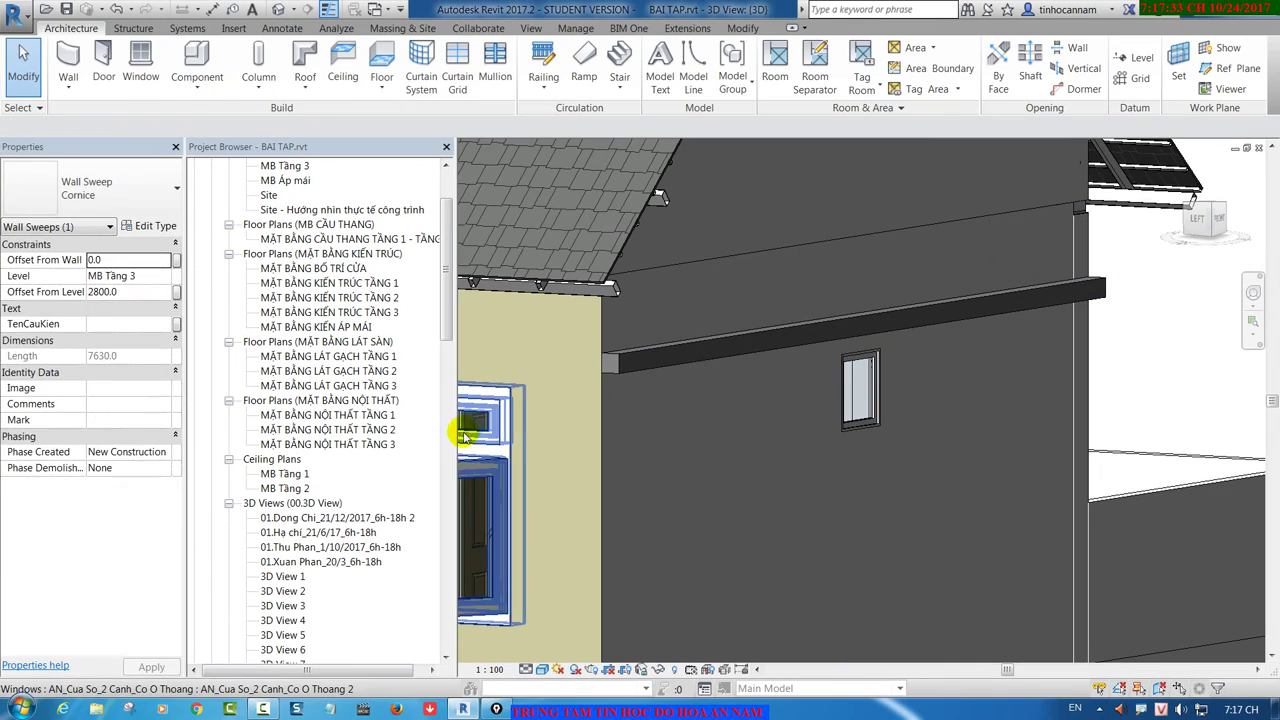
# Step: Create a new family, Family3, from the Metric Profile-Hosted.rft template
pyautogui.press('Escape')
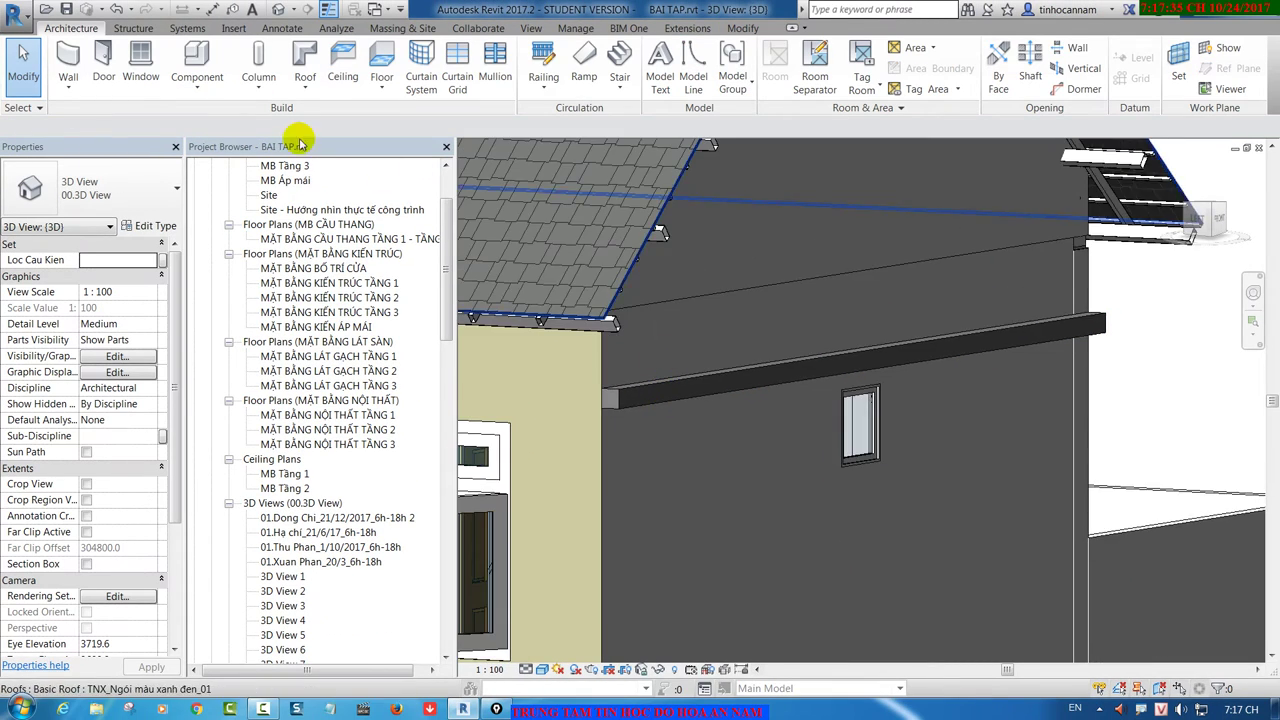
pyautogui.click(15, 14)
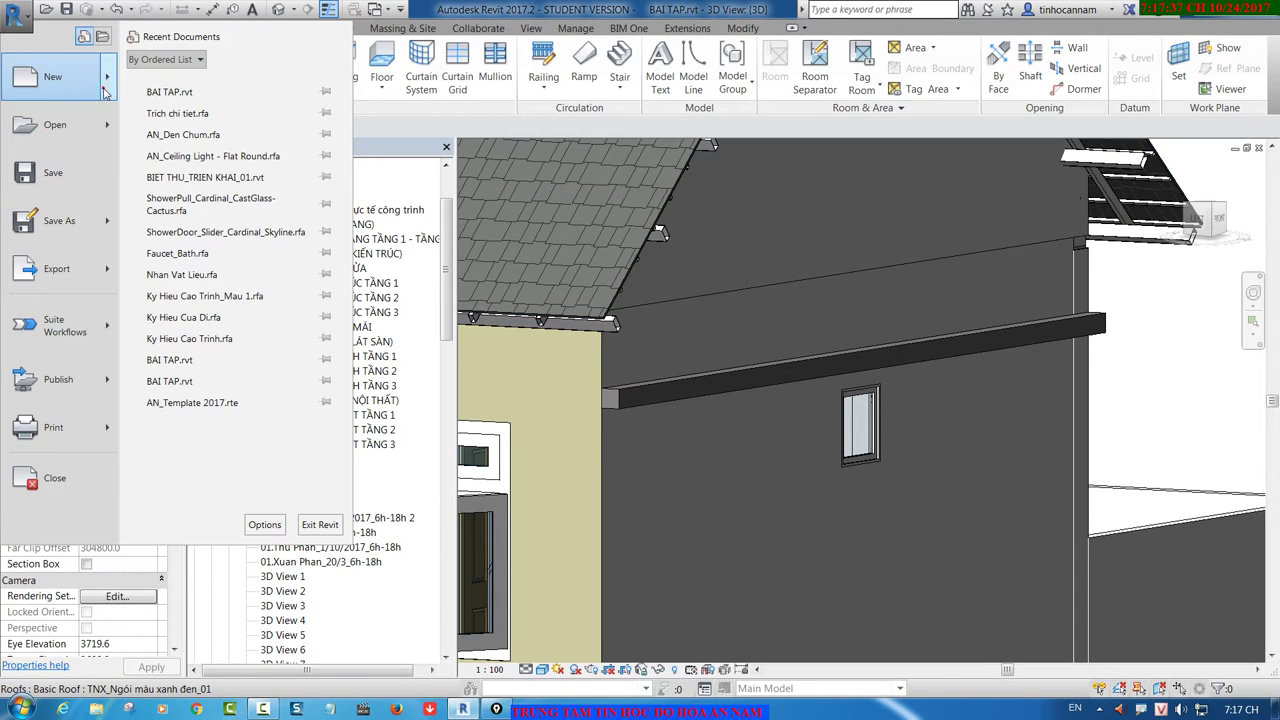
pyautogui.moveTo(55, 76)
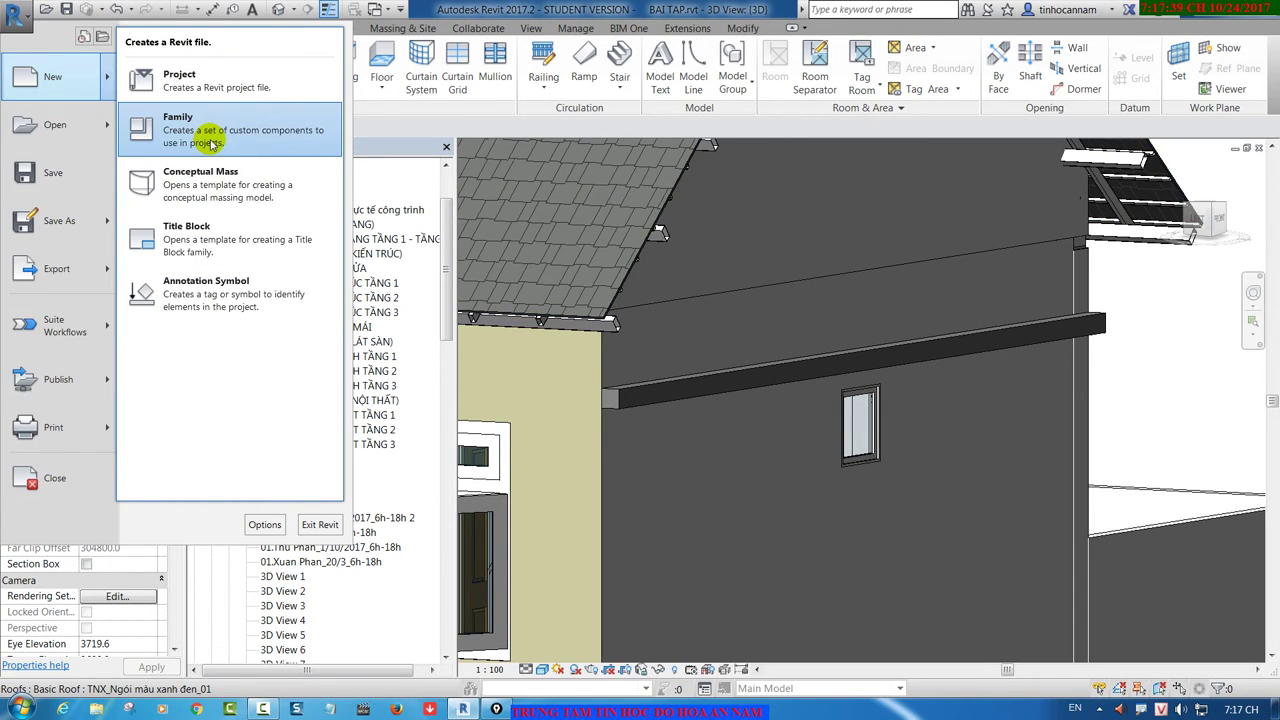
pyautogui.click(212, 143)
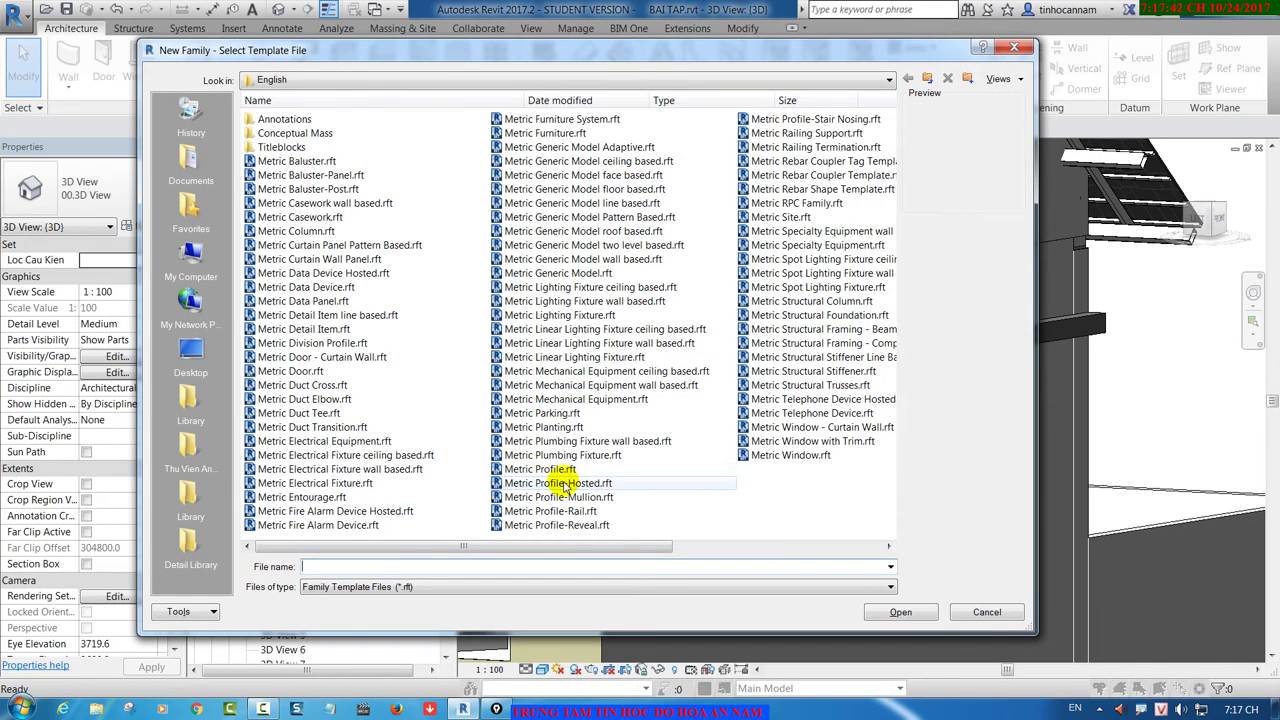
pyautogui.click(566, 485)
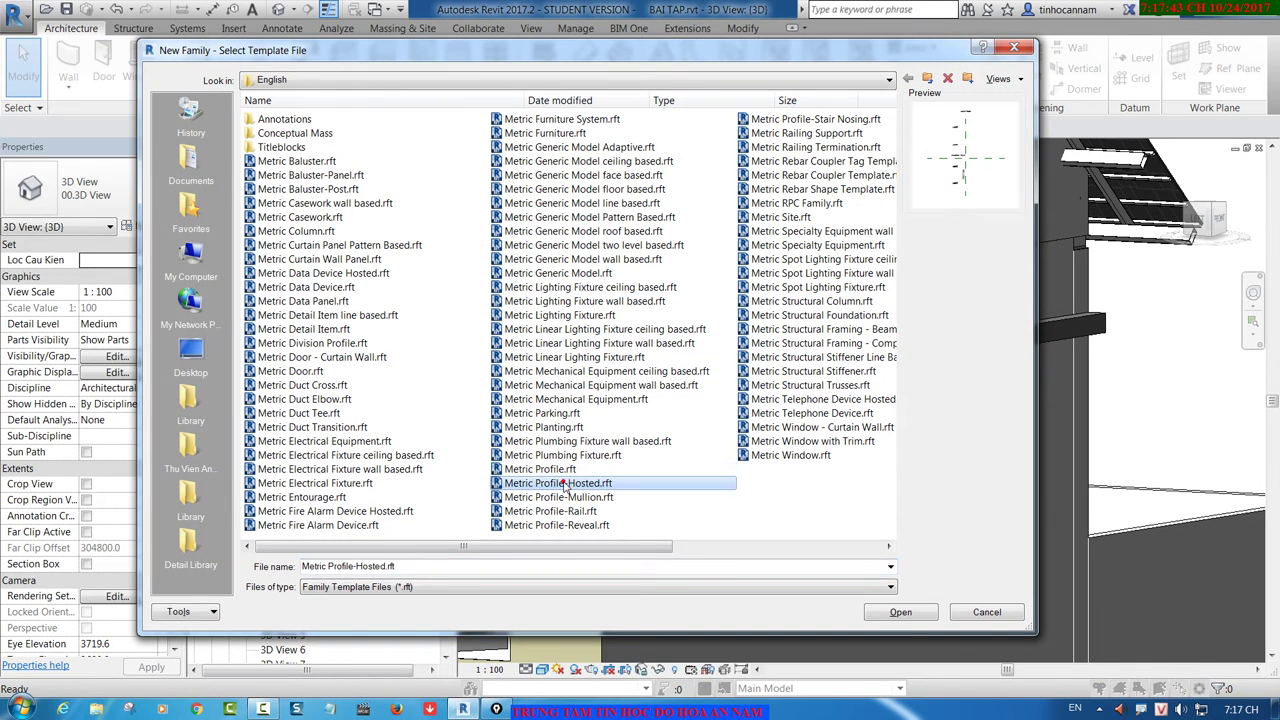
pyautogui.click(537, 471)
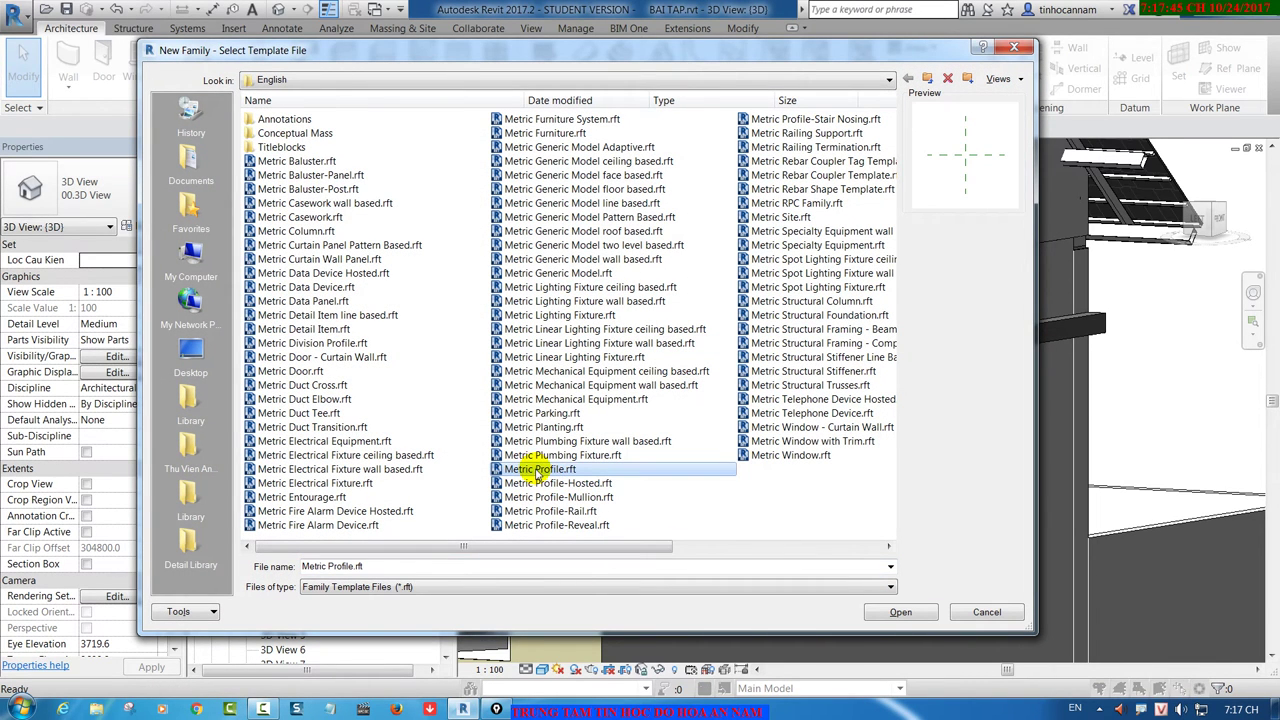
pyautogui.click(538, 484)
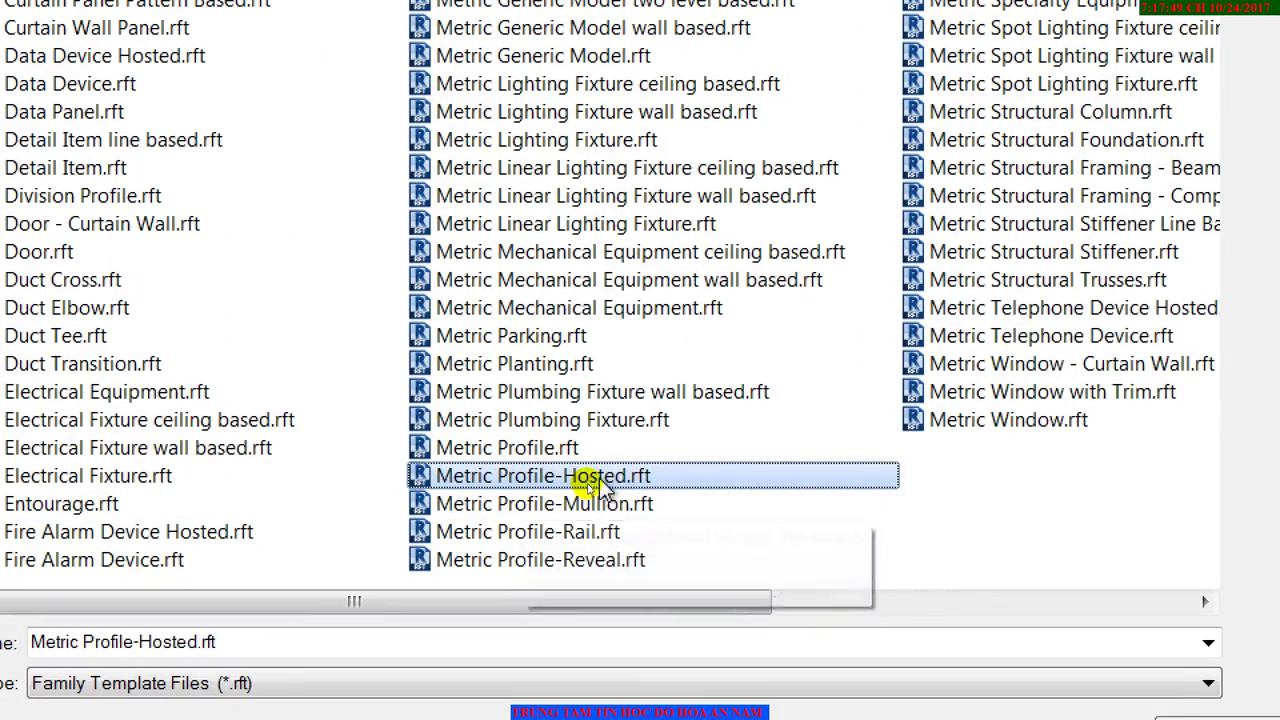
pyautogui.moveTo(558, 483)
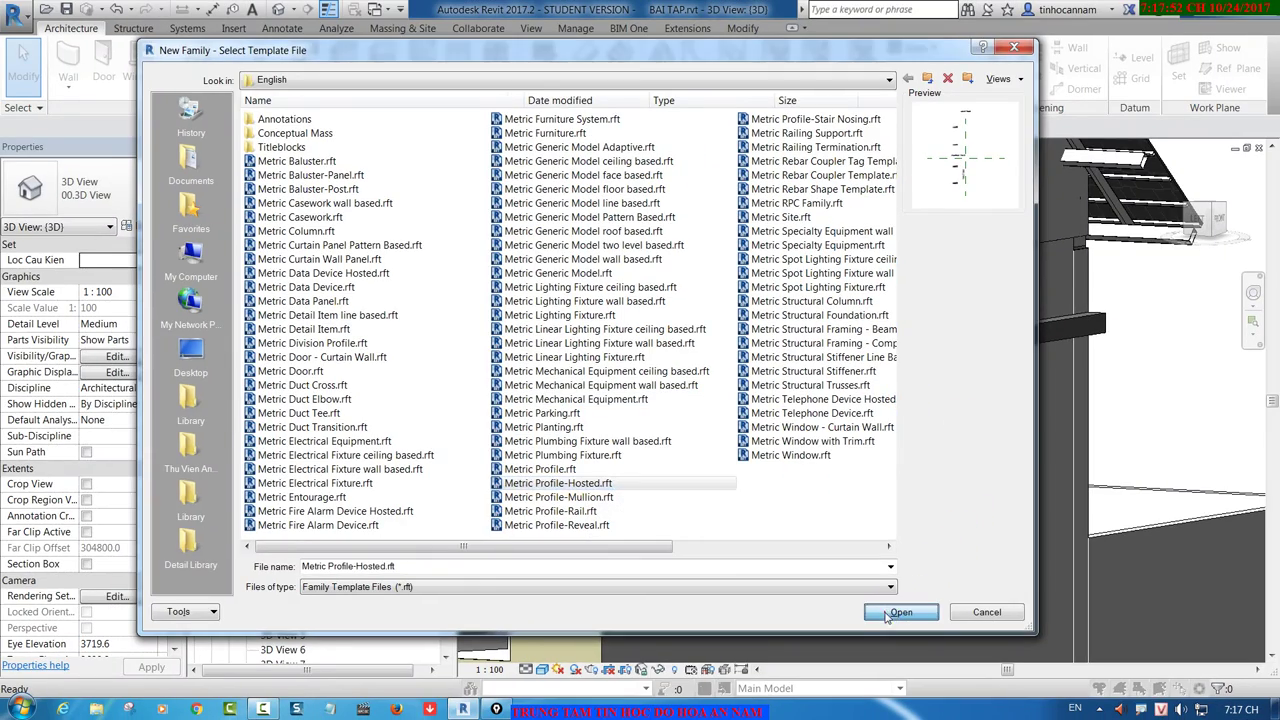
pyautogui.click(900, 609)
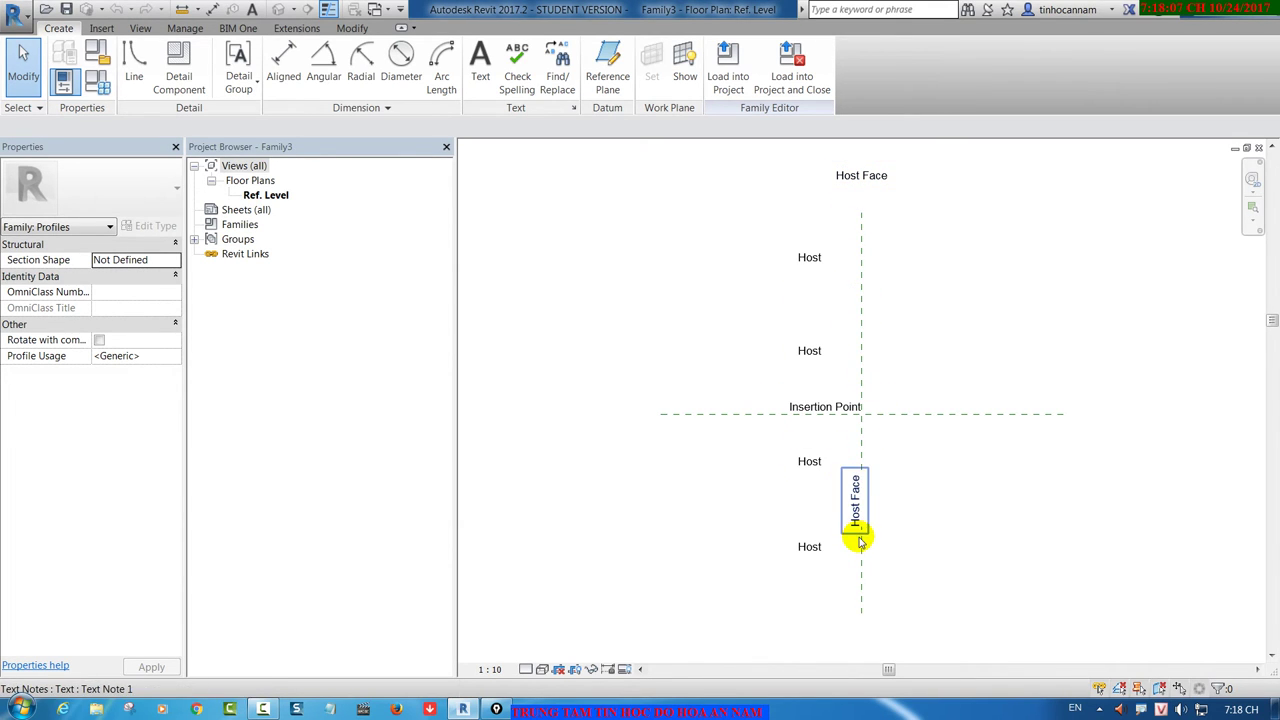
pyautogui.moveTo(756, 210); pyautogui.dragTo(850, 394)
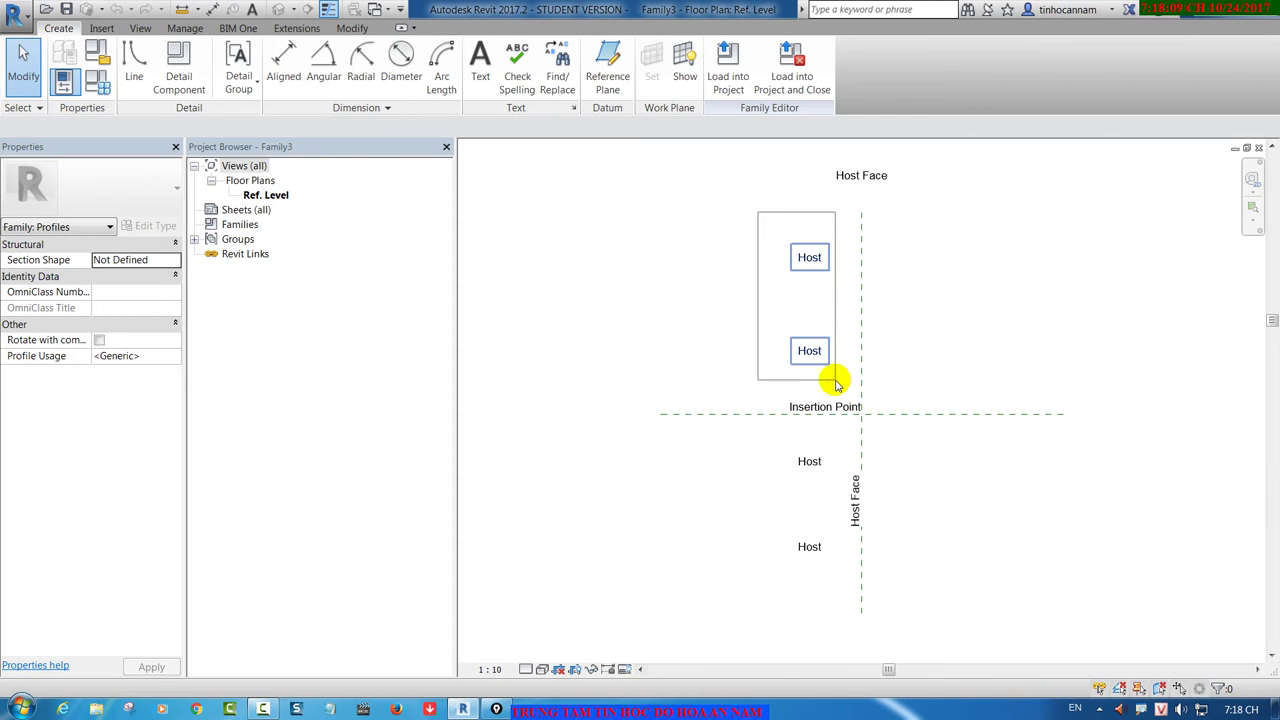
pyautogui.keyDown('ctrl'); pyautogui.click(787, 463); pyautogui.keyUp('ctrl')
pyautogui.moveTo(776, 432); pyautogui.dragTo(838, 598)
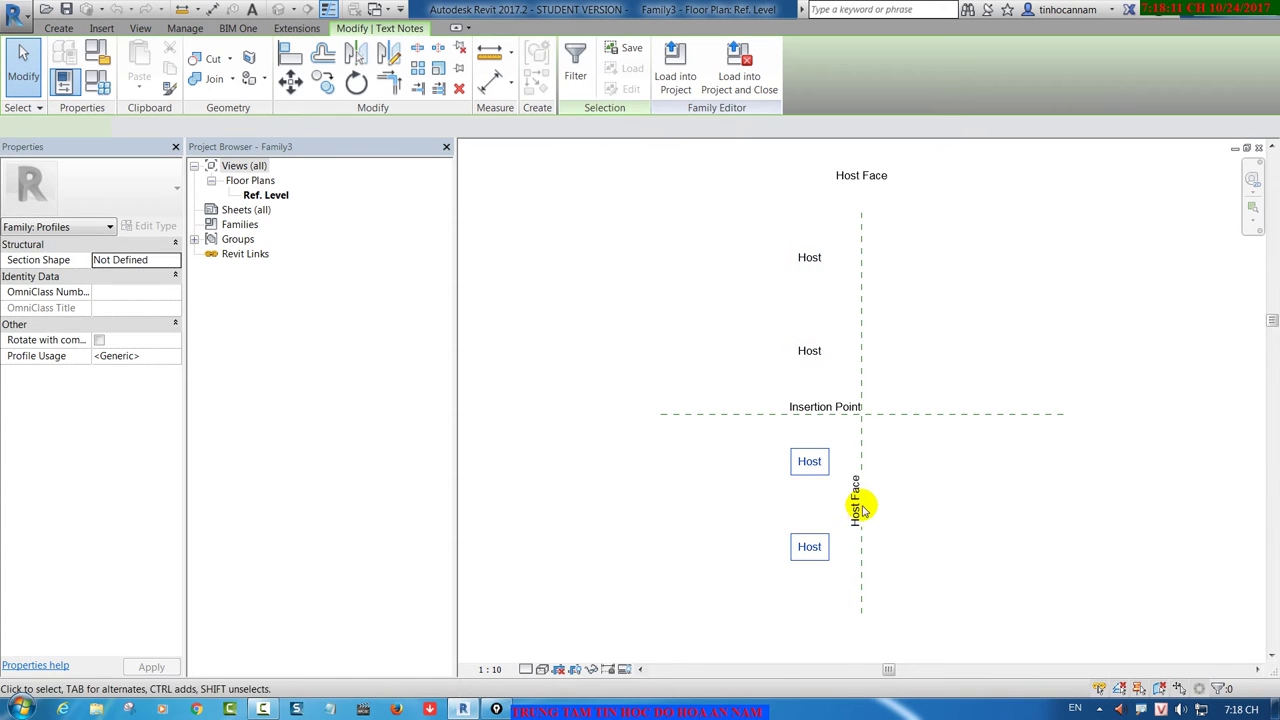
pyautogui.scroll(1, 861, 435)
pyautogui.scroll(1, 861, 435)
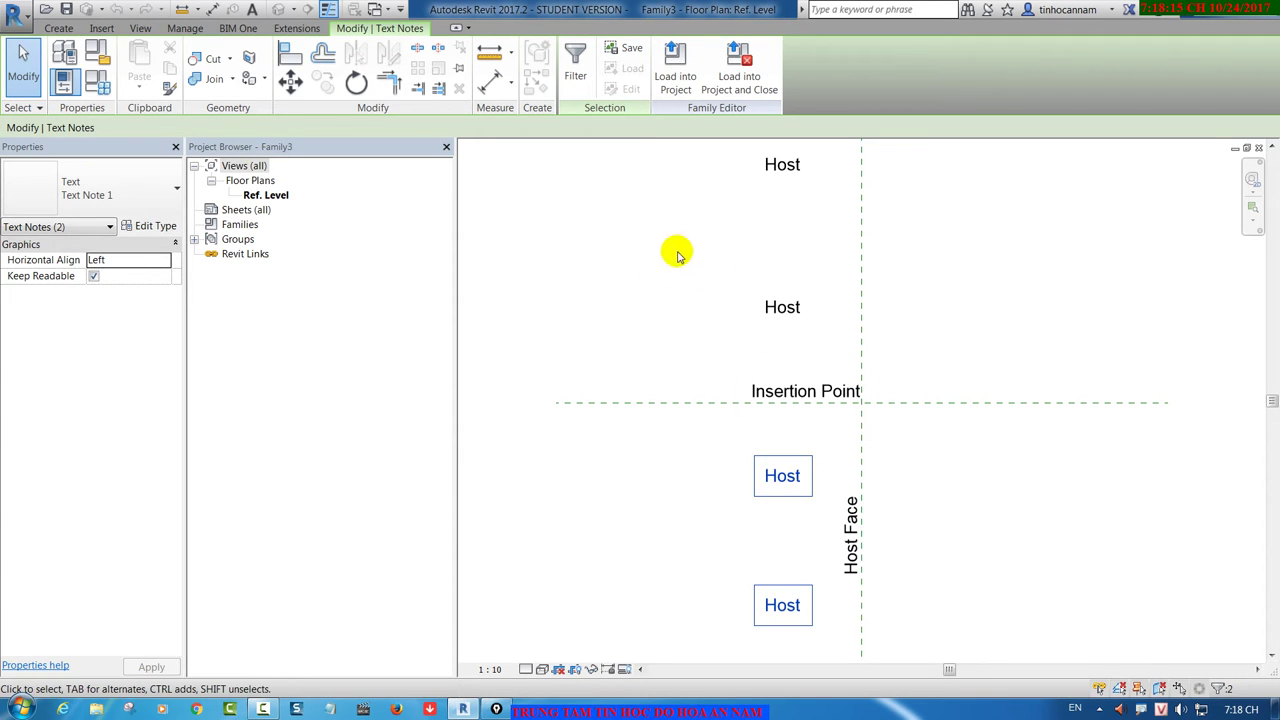
pyautogui.click(714, 226)
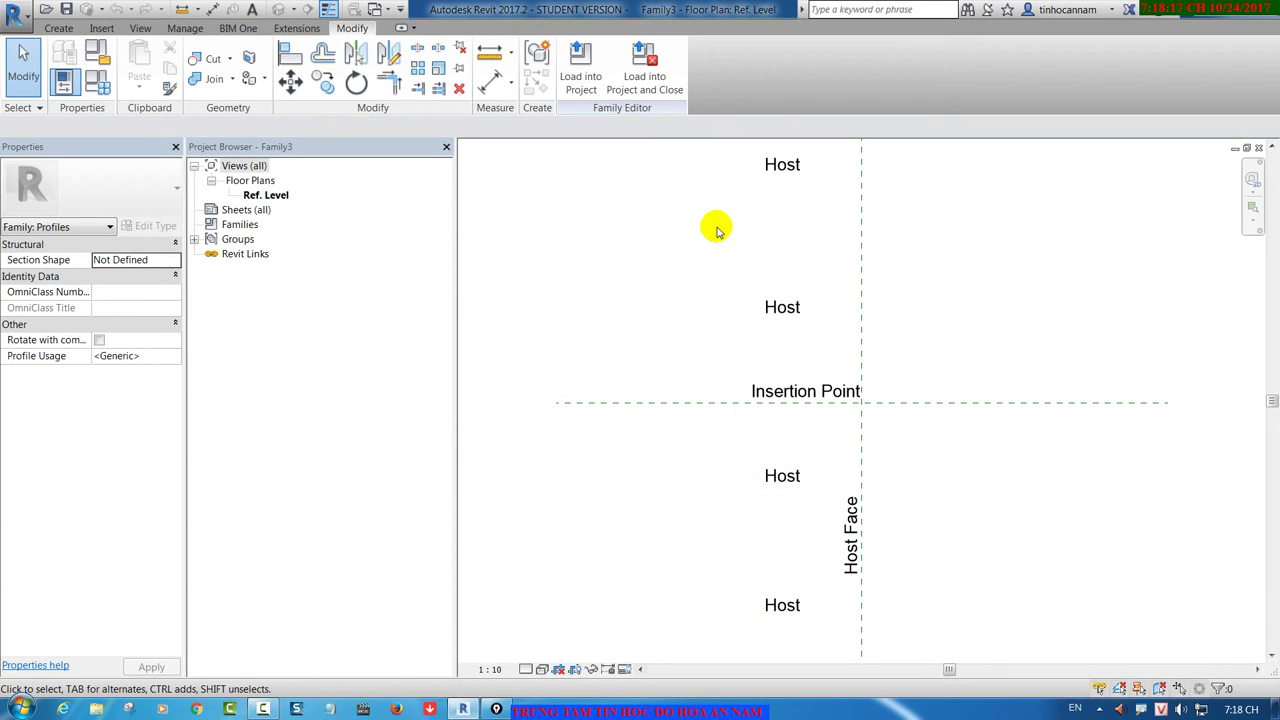
pyautogui.click(859, 266)
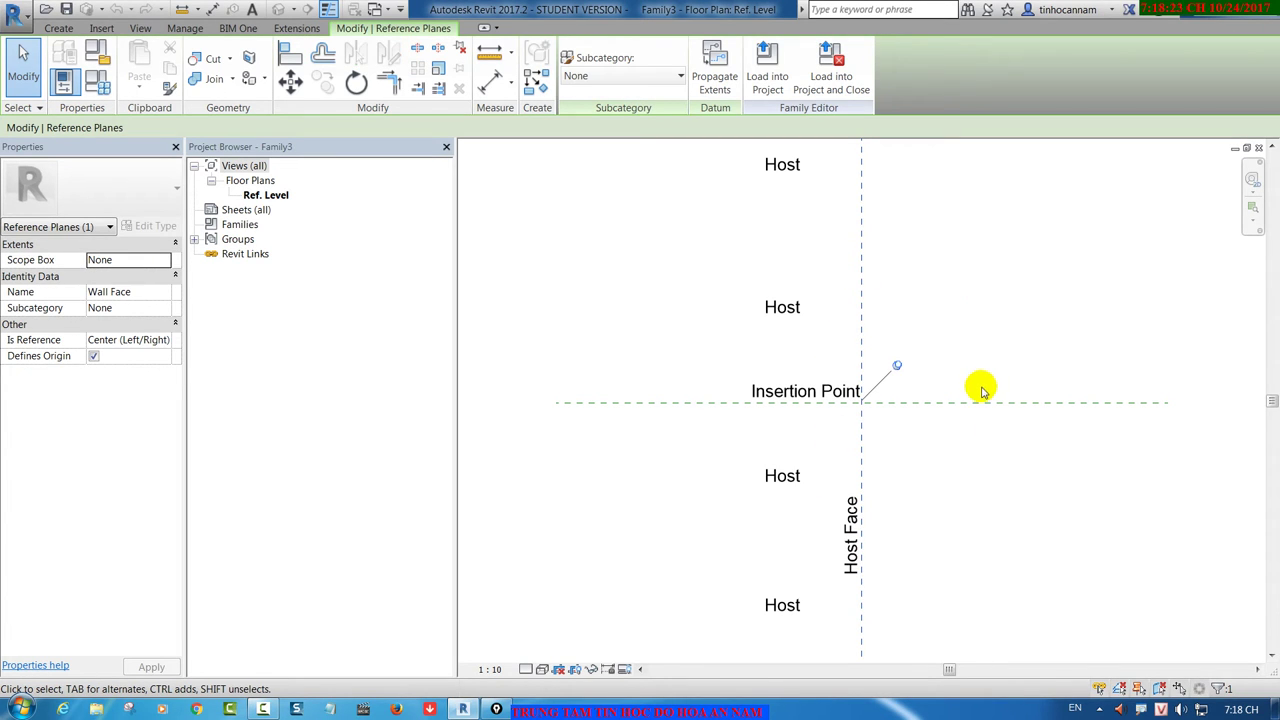
pyautogui.click(849, 598)
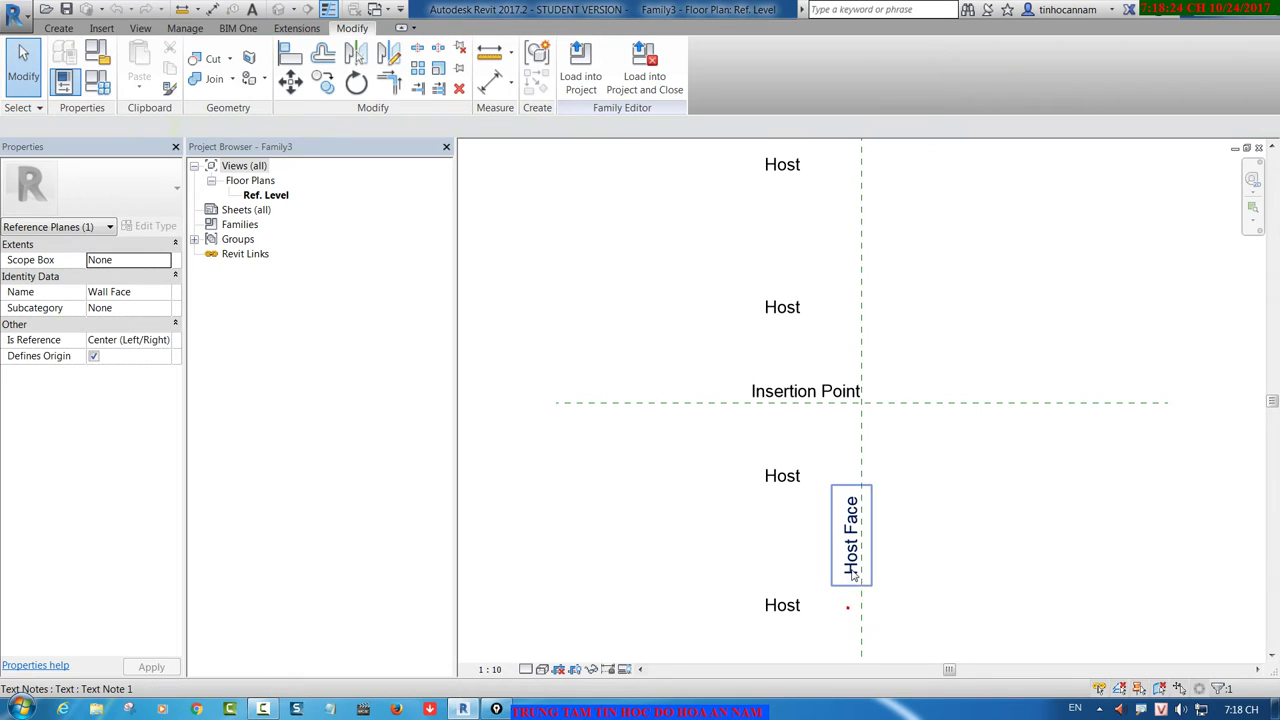
pyautogui.click(862, 458)
pyautogui.press('Escape')
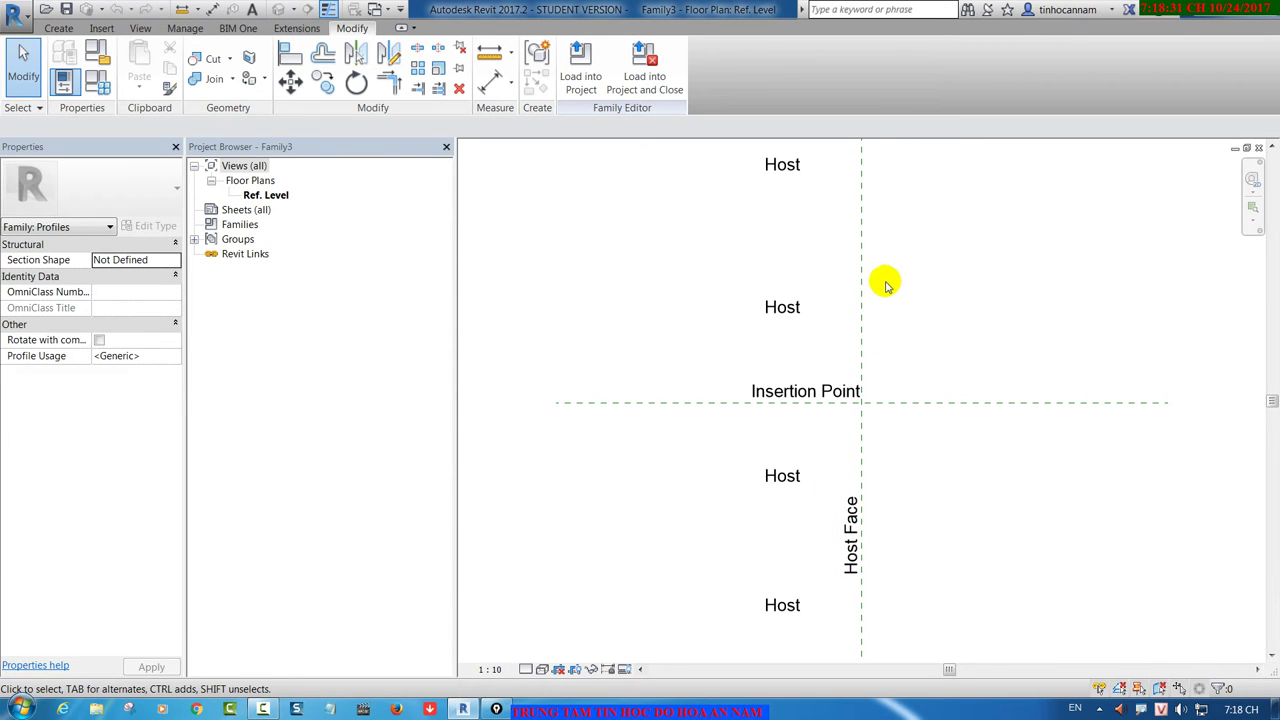
pyautogui.moveTo(894, 414); pyautogui.dragTo(894, 486, button='middle')
pyautogui.scroll(-2, 894, 423)
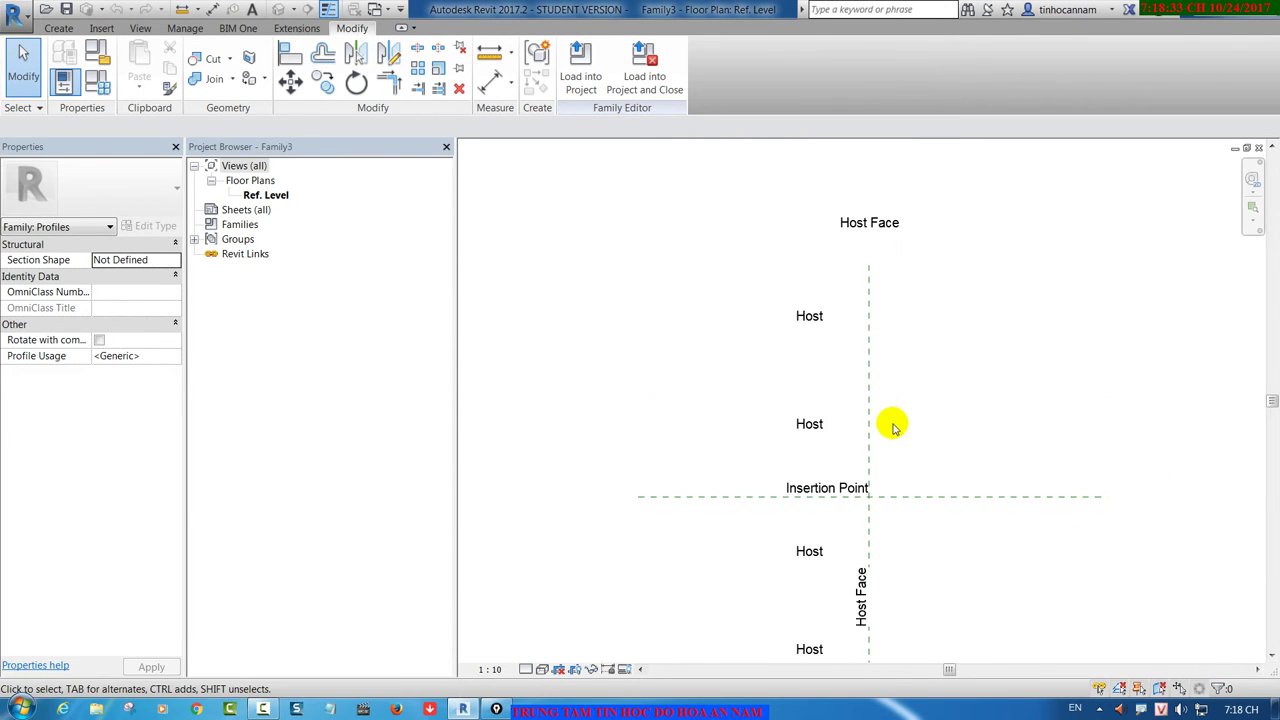
pyautogui.moveTo(894, 423); pyautogui.dragTo(905, 360, button='middle')
pyautogui.scroll(2, 838, 458)
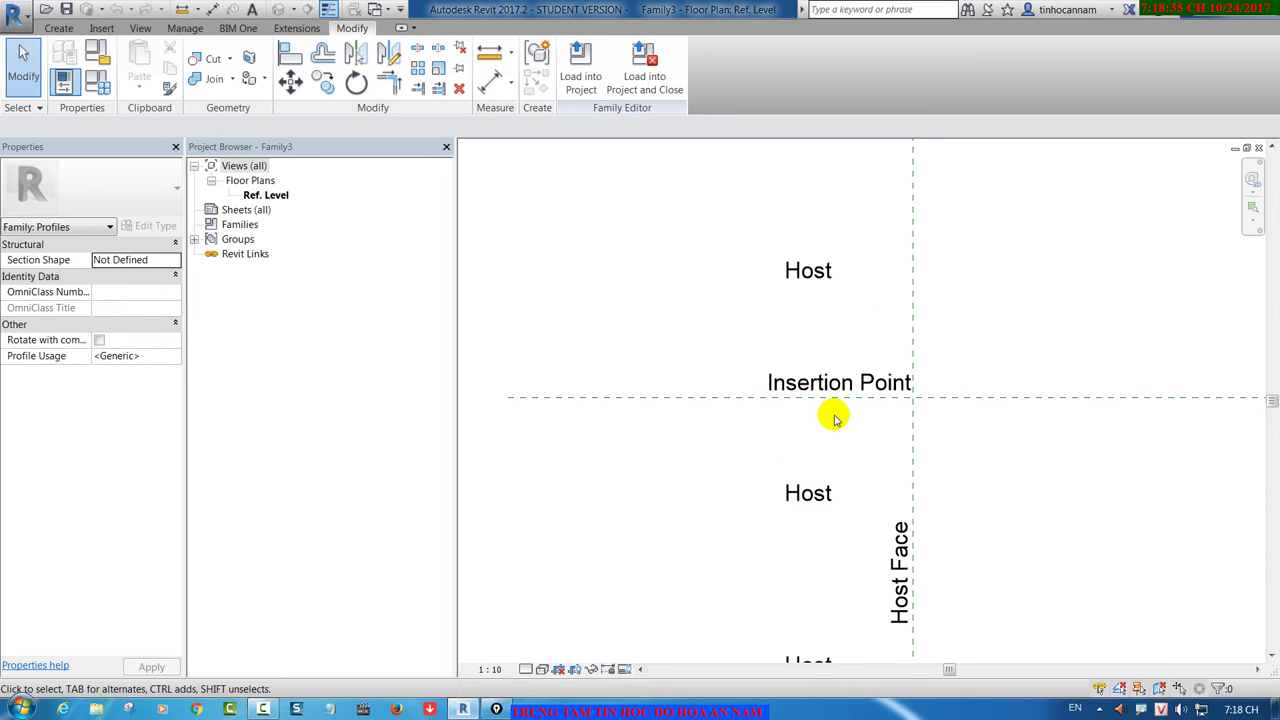
pyautogui.click(889, 406)
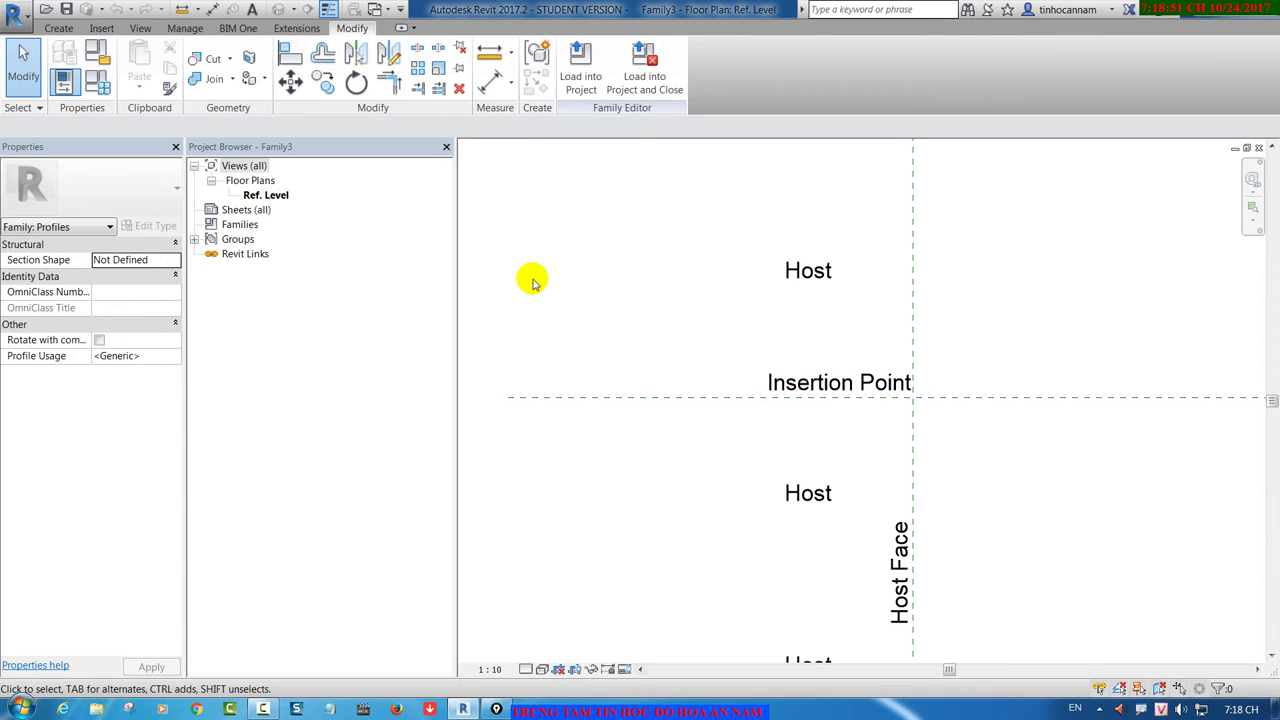
pyautogui.click(58, 27)
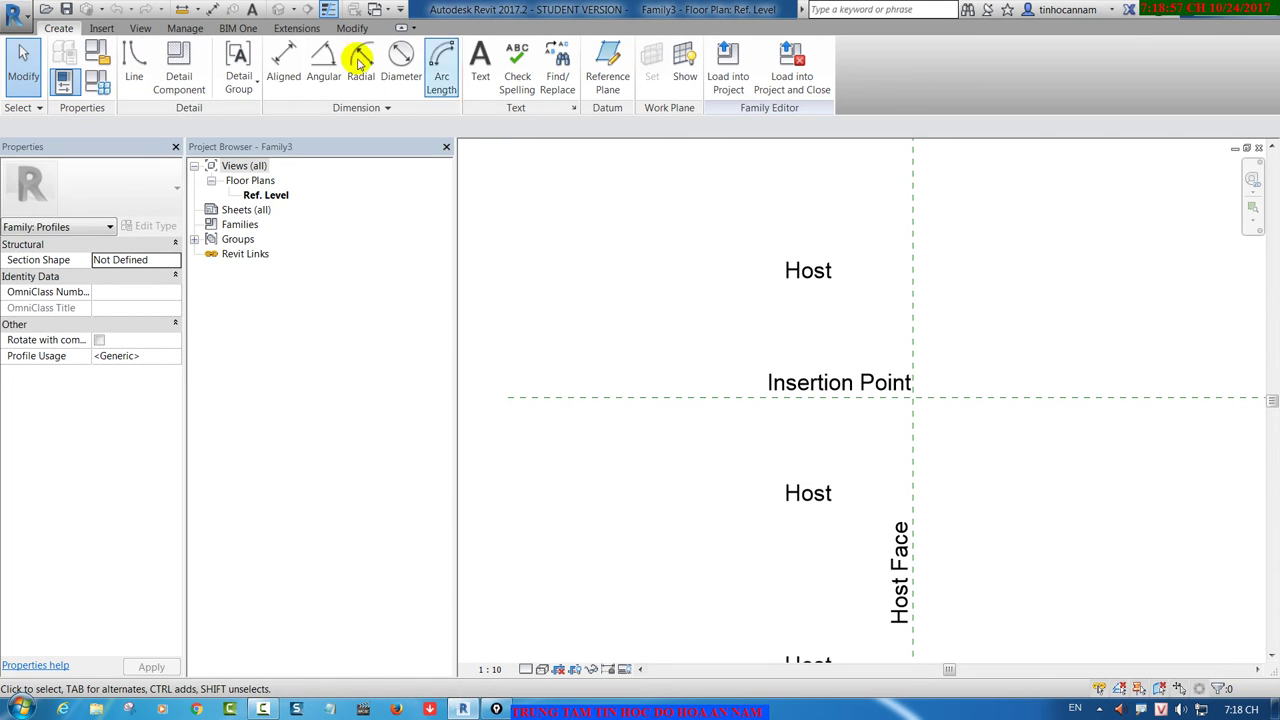
# Step: Draw a trial vertical line from the insertion point, delete it, and restart the Line tool
pyautogui.click(132, 56)
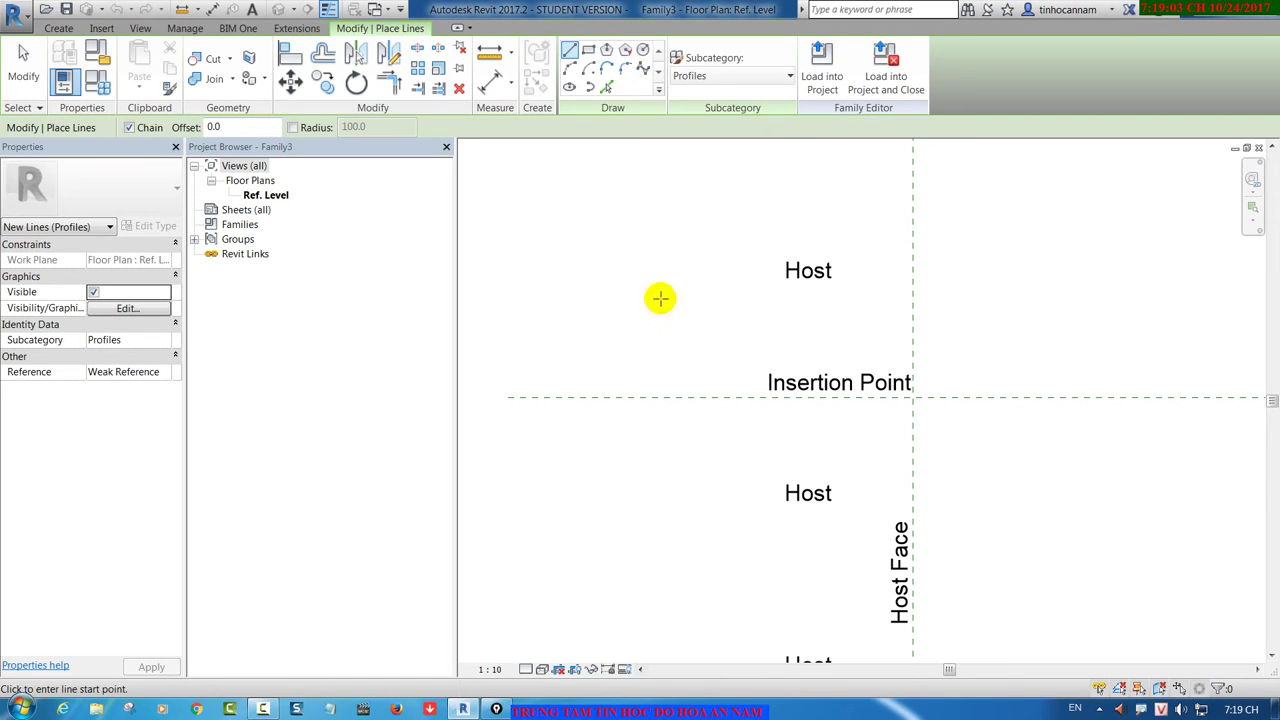
pyautogui.moveTo(915, 408); pyautogui.dragTo(820, 343, button='middle')
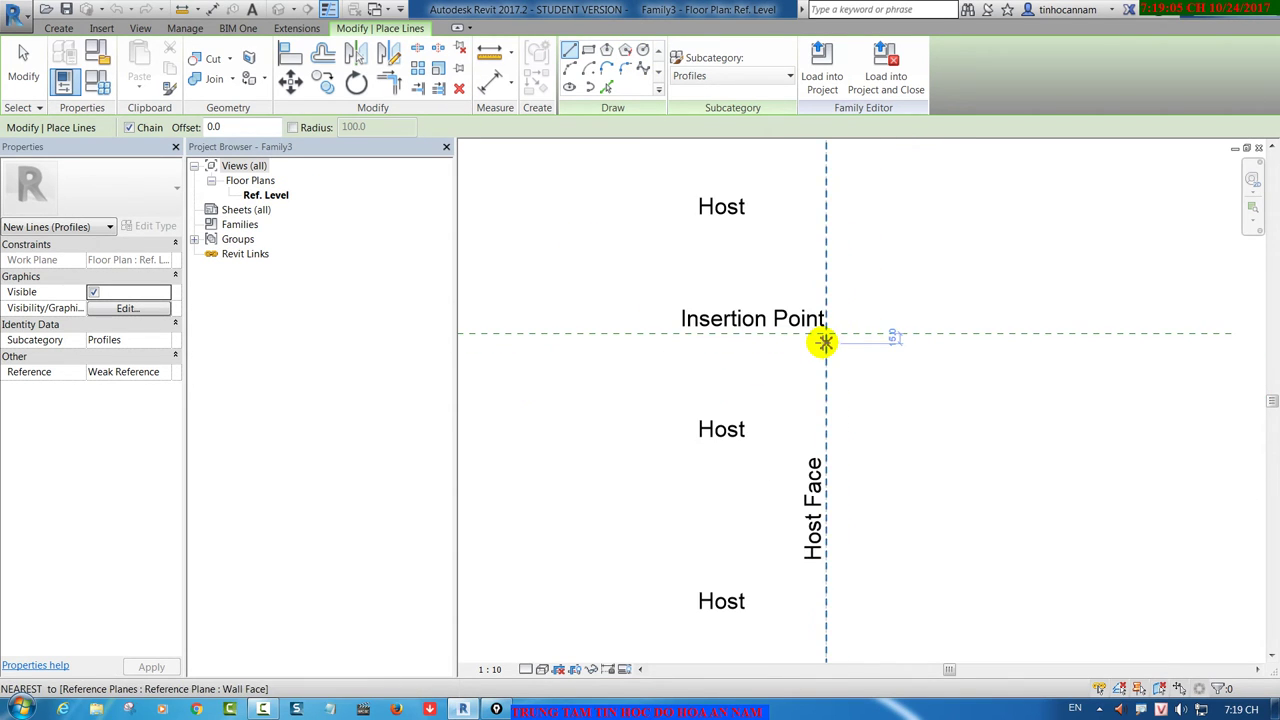
pyautogui.scroll(1, 820, 343)
pyautogui.moveTo(827, 399); pyautogui.dragTo(815, 418, button='middle')
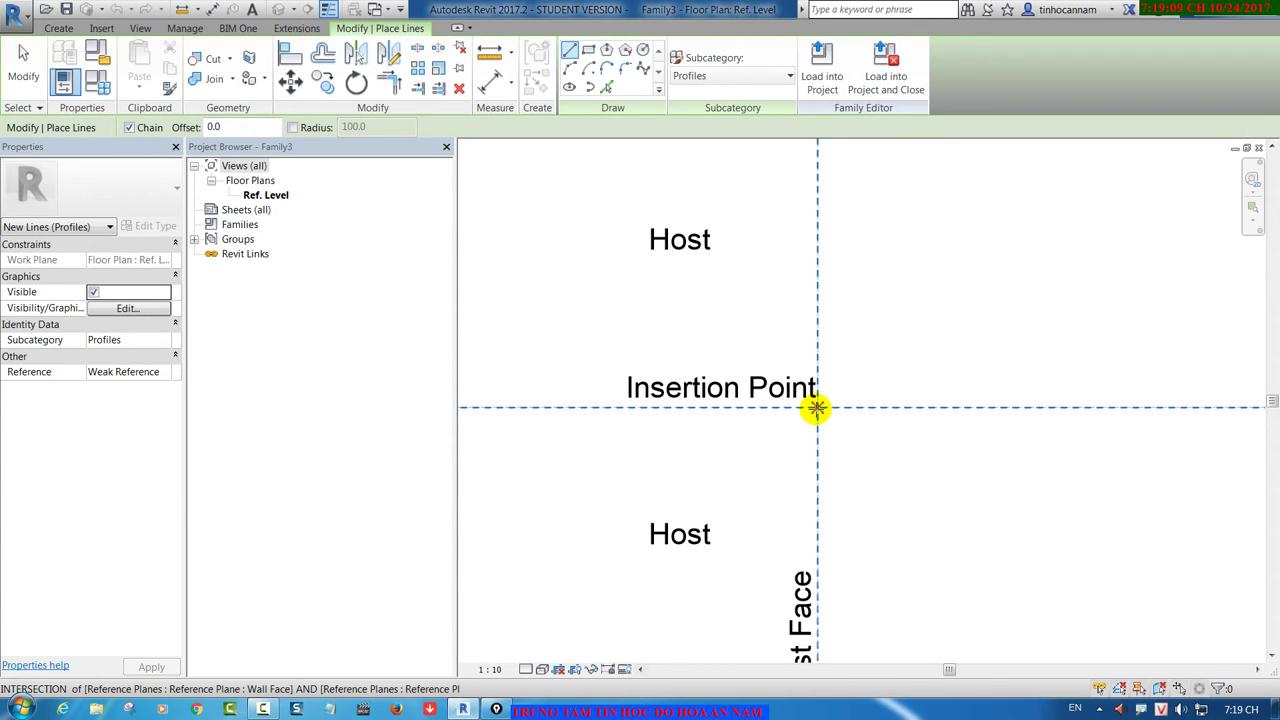
pyautogui.click(817, 407)
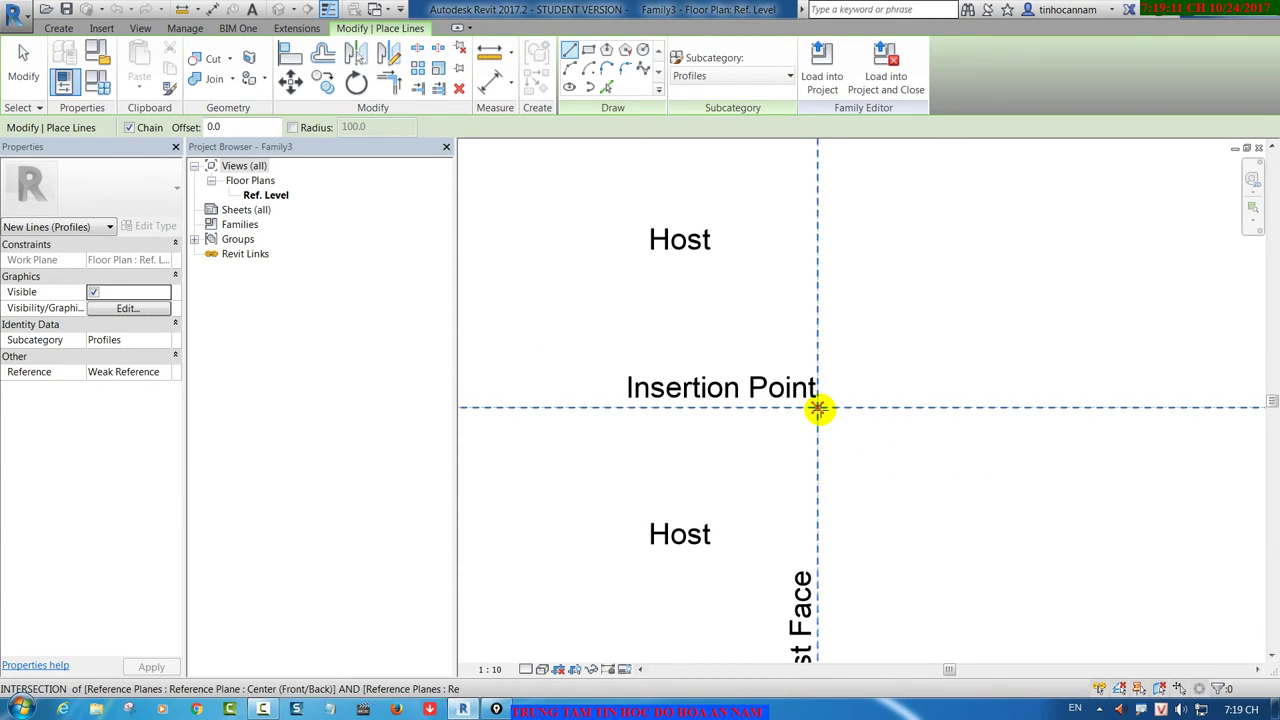
pyautogui.click(818, 263)
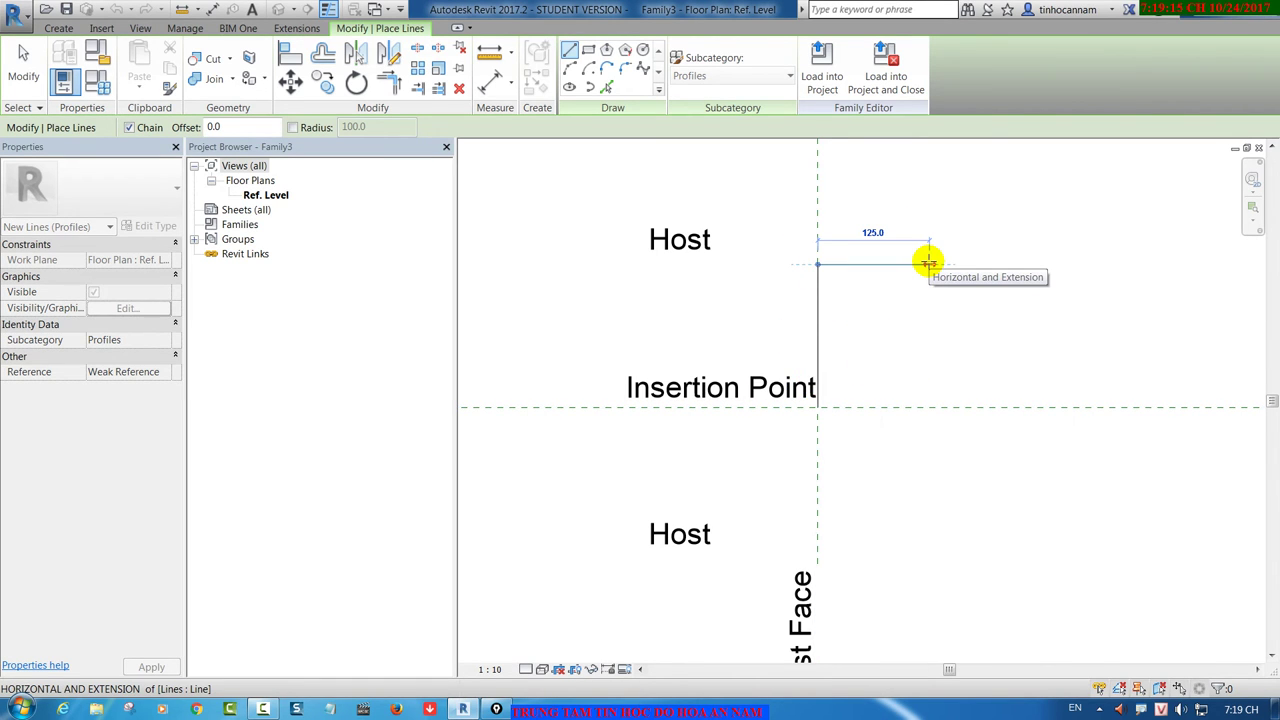
pyautogui.press('Escape')
pyautogui.press('Escape')
pyautogui.click(817, 285)
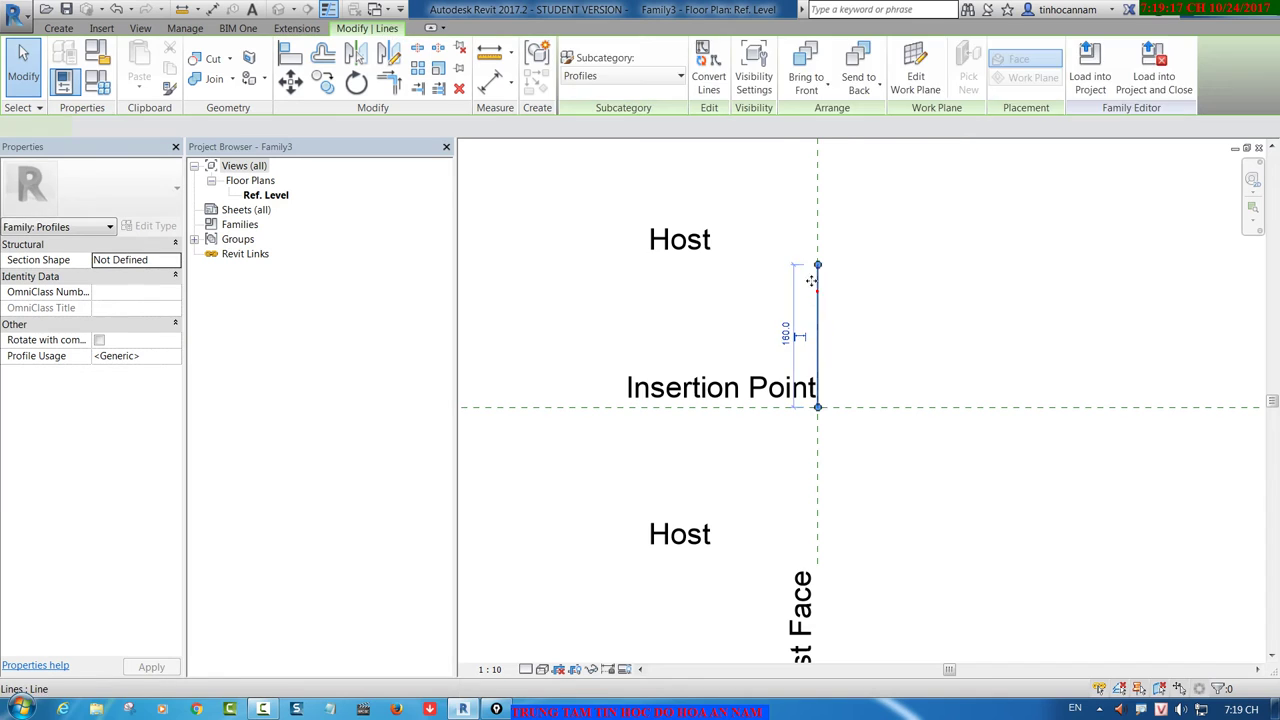
pyautogui.press('Delete')
pyautogui.click(73, 60)
pyautogui.click(57, 28)
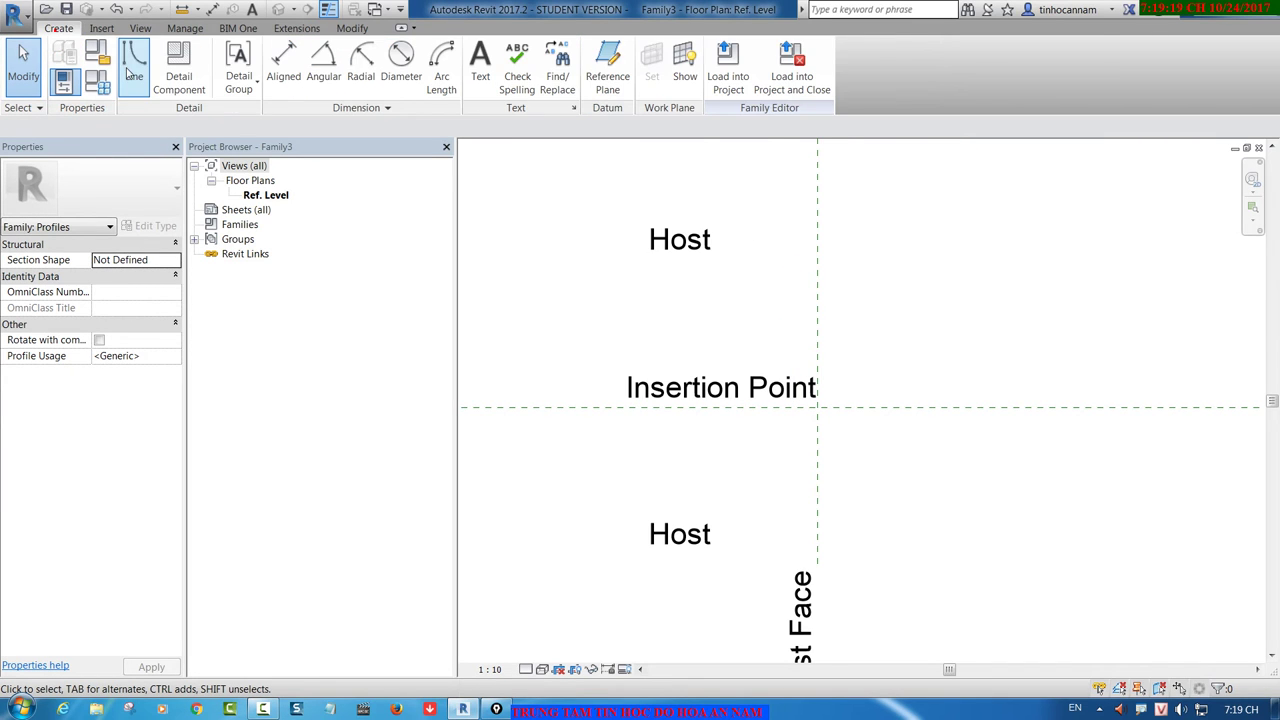
pyautogui.click(130, 60)
# Step: Start the outline at the insertion point with a 100 vertical edge and a 50 horizontal edge
pyautogui.click(815, 430)
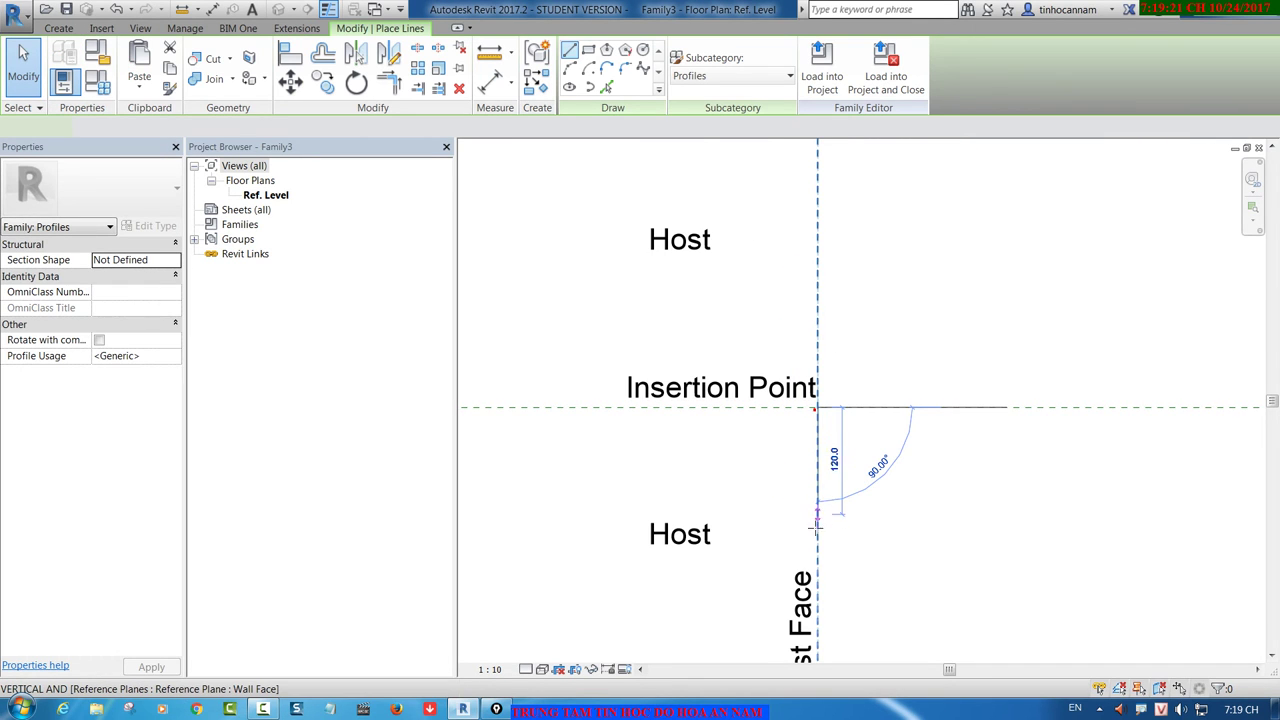
pyautogui.click(815, 540)
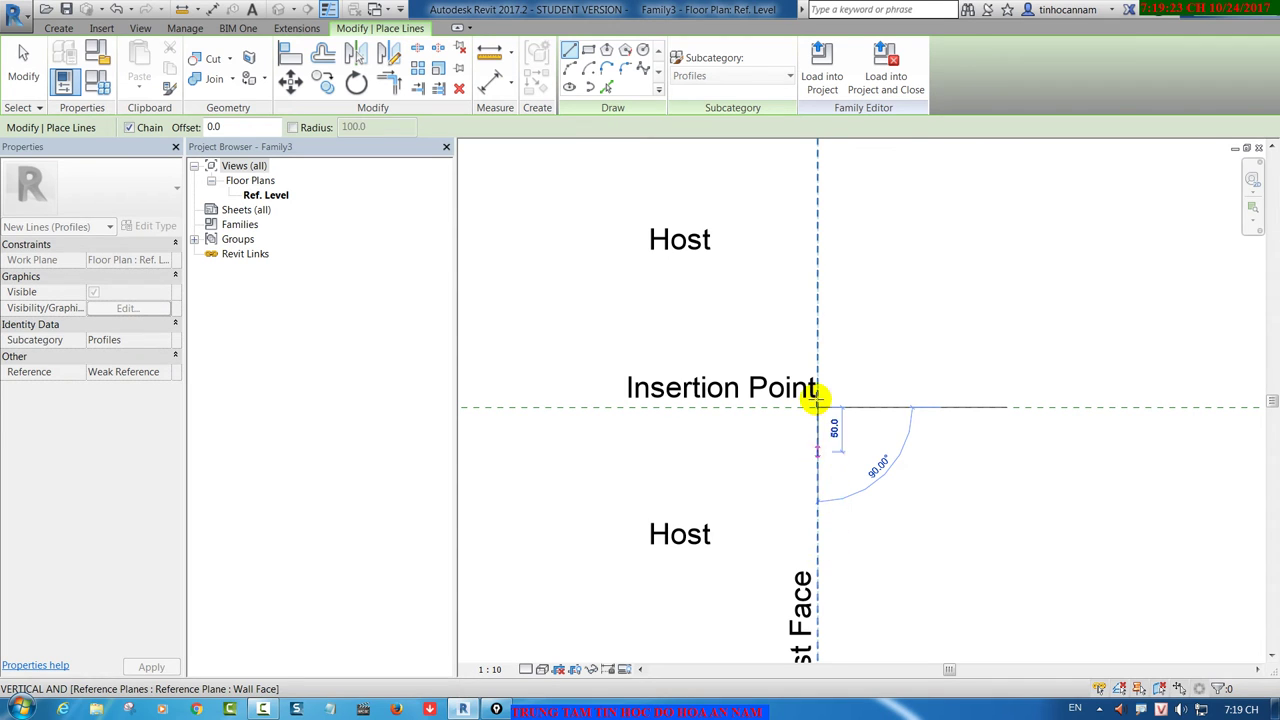
pyautogui.press('Escape')
pyautogui.press('Escape')
pyautogui.click(817, 468)
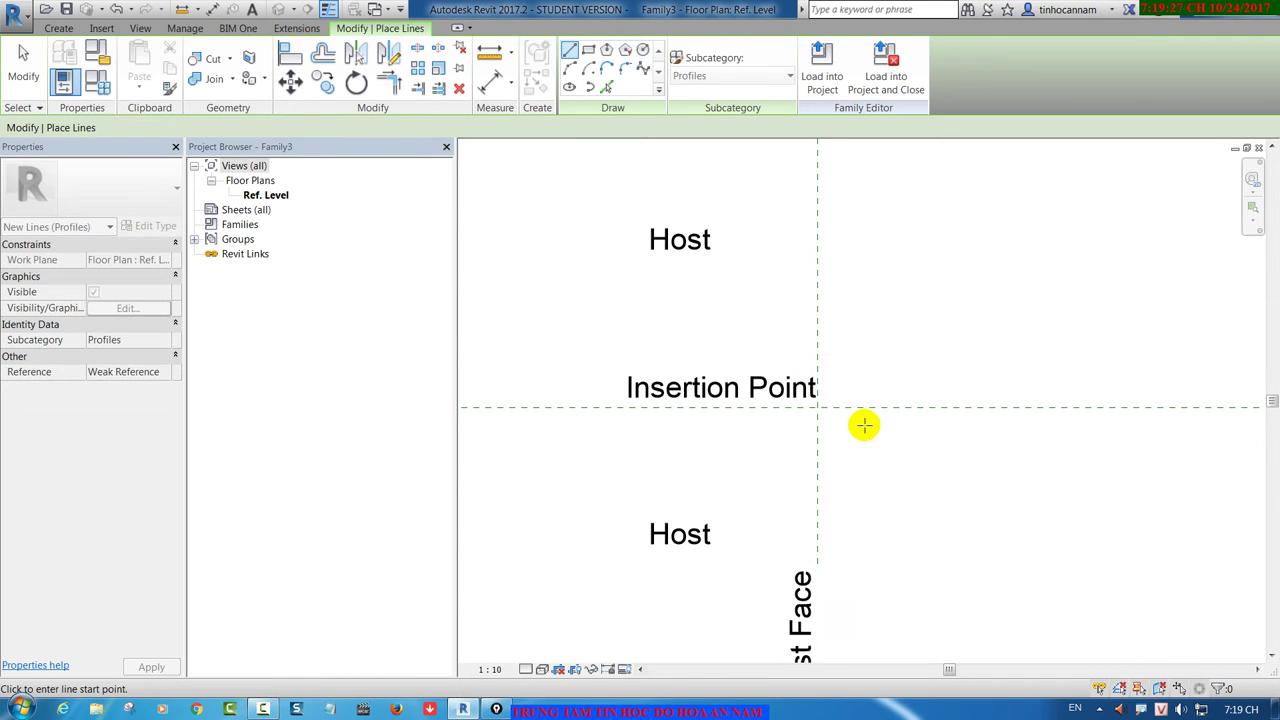
pyautogui.click(818, 407)
pyautogui.click(818, 210)
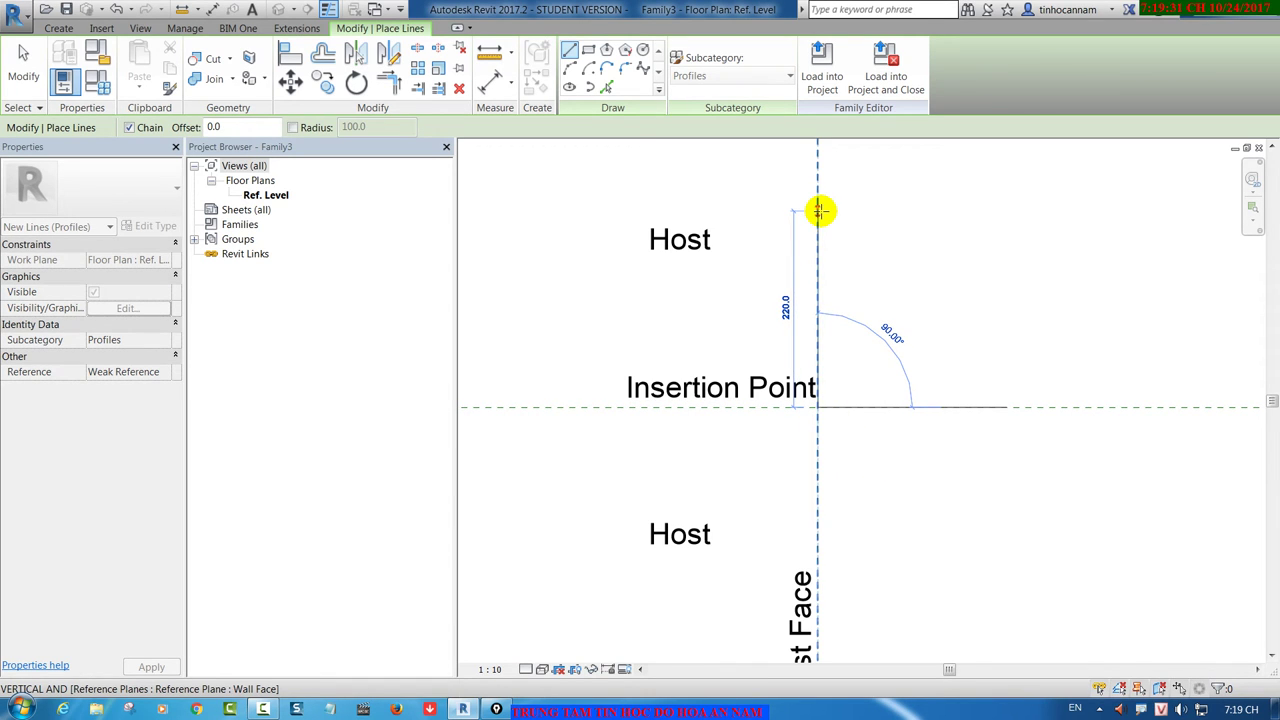
pyautogui.write('15')
pyautogui.write('0')
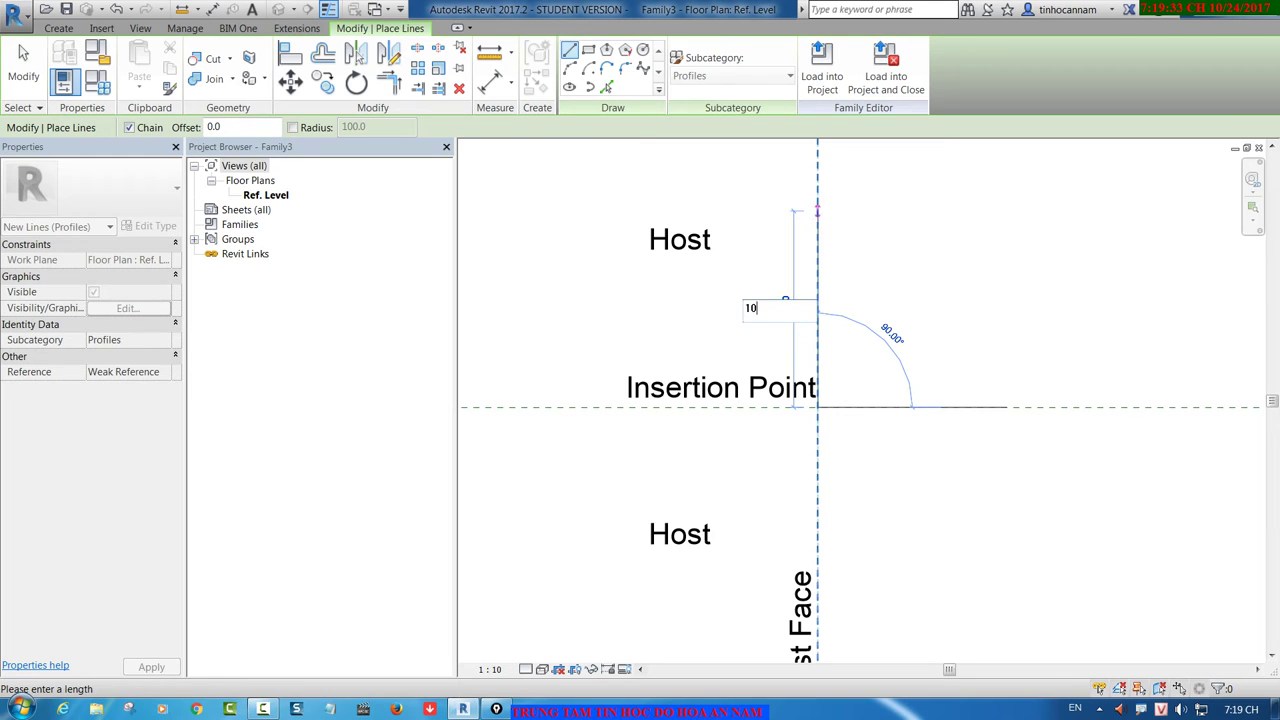
pyautogui.write('0')
pyautogui.press('Return')
pyautogui.scroll(2, 840, 355)
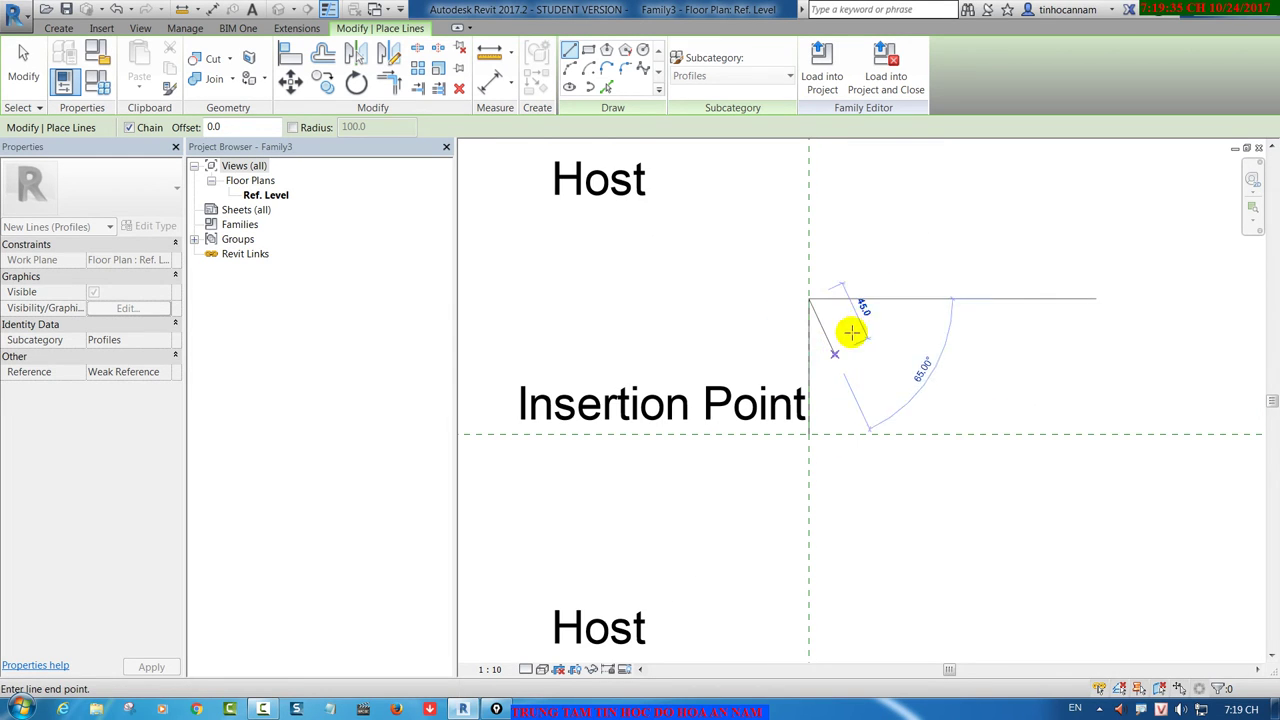
pyautogui.write('50')
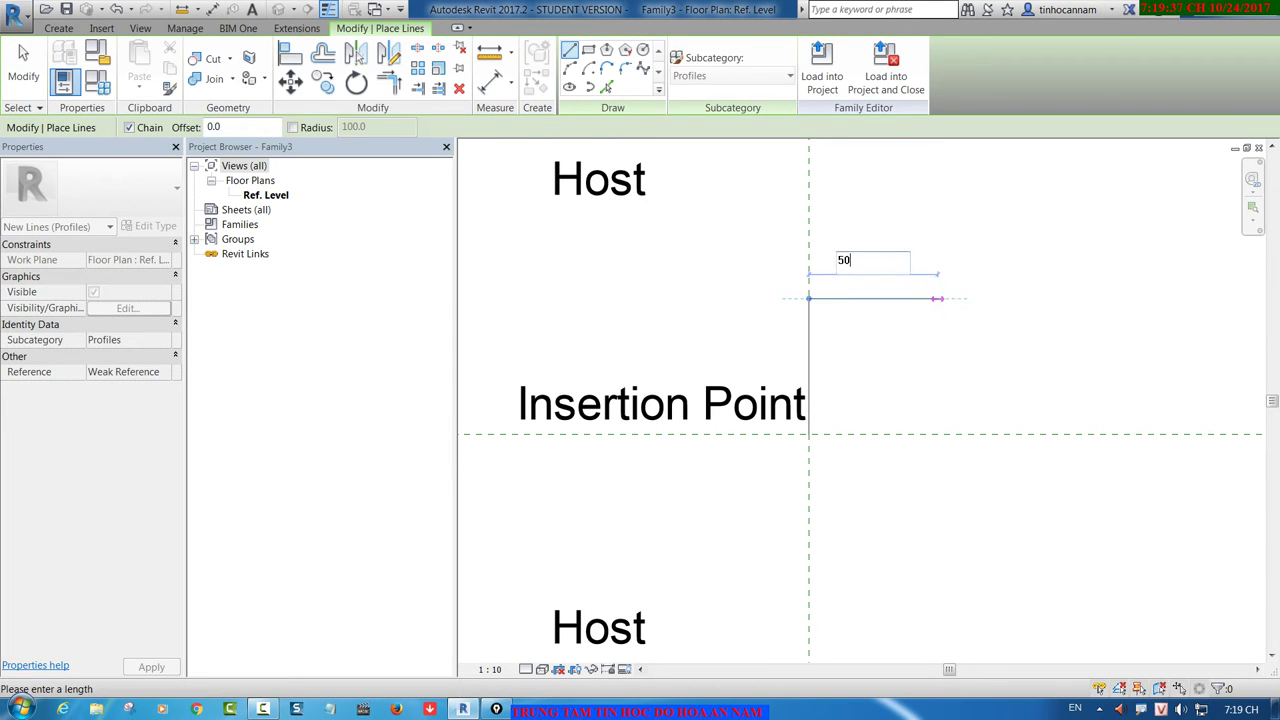
pyautogui.press('Return')
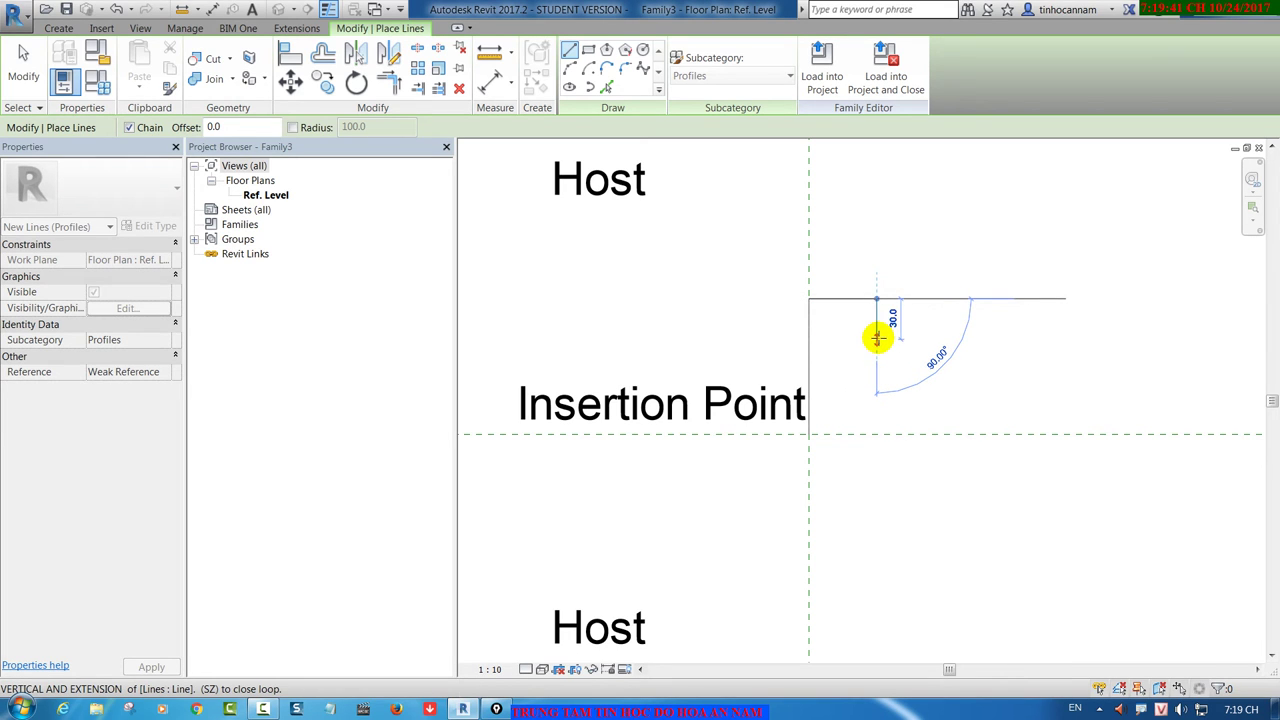
pyautogui.scroll(1, 877, 338)
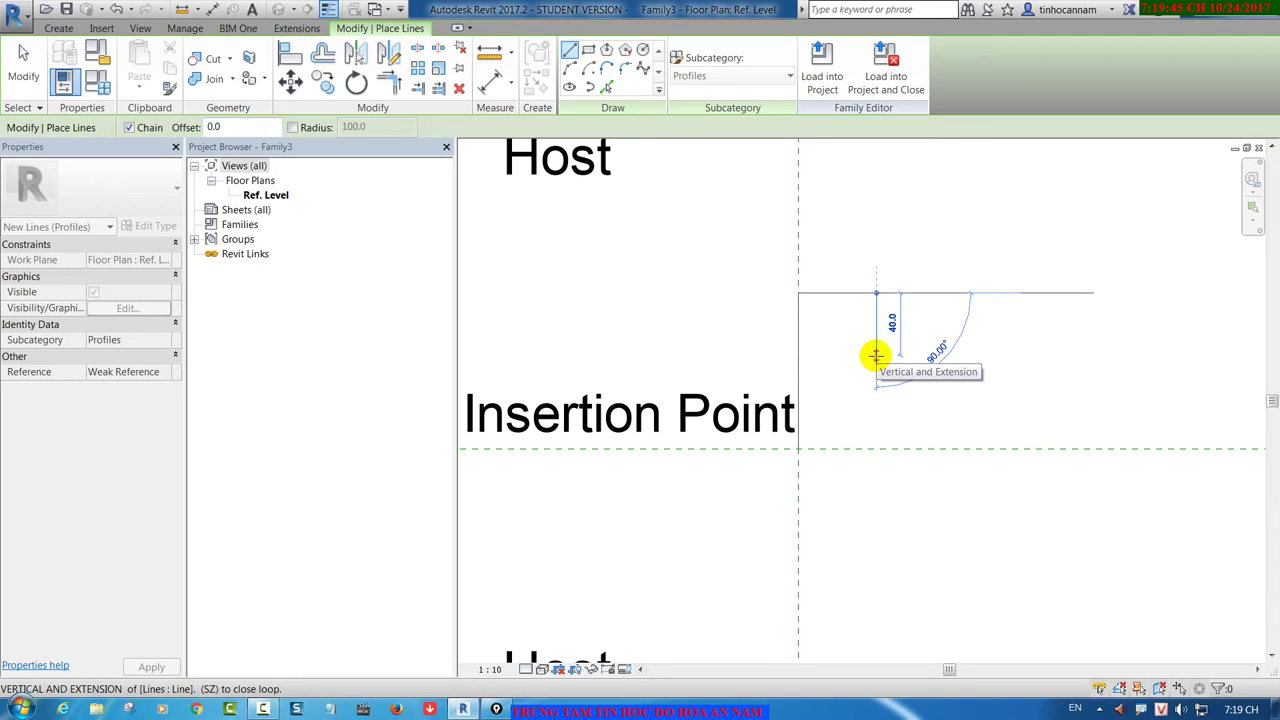
# Step: Draw the remaining stepped edges and close the outline back at the insertion point
pyautogui.click(876, 355)
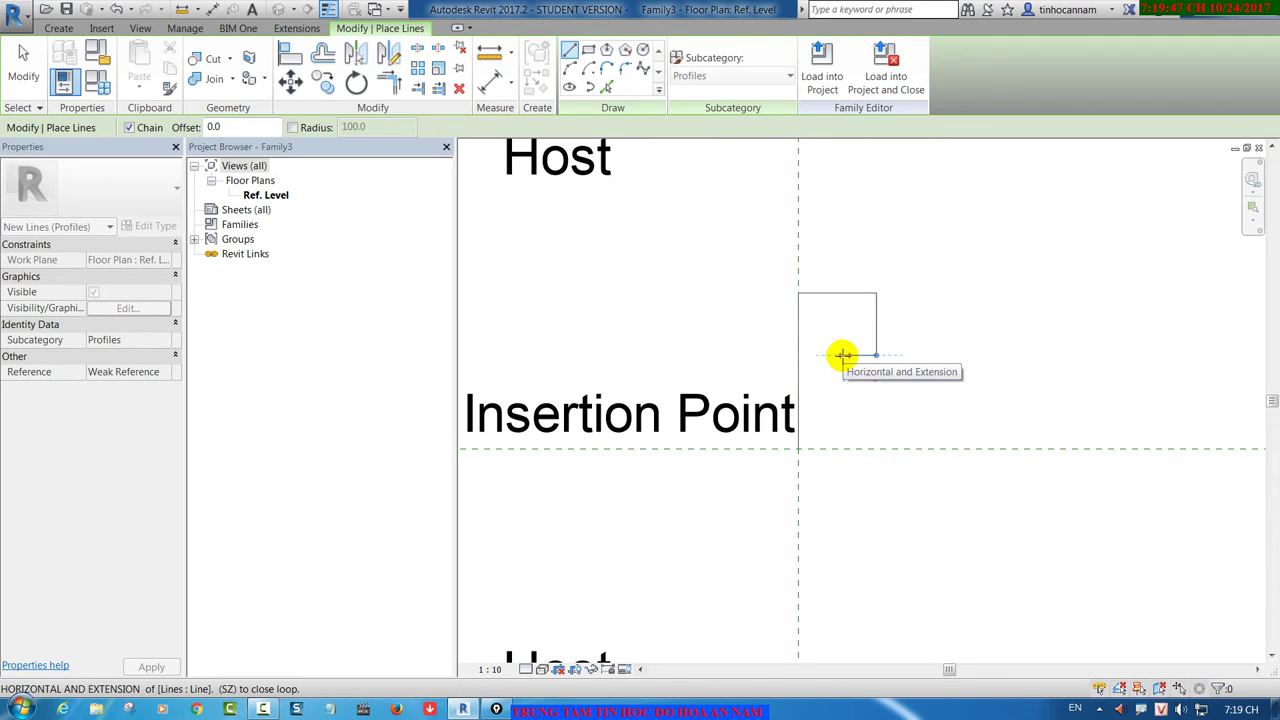
pyautogui.click(844, 355)
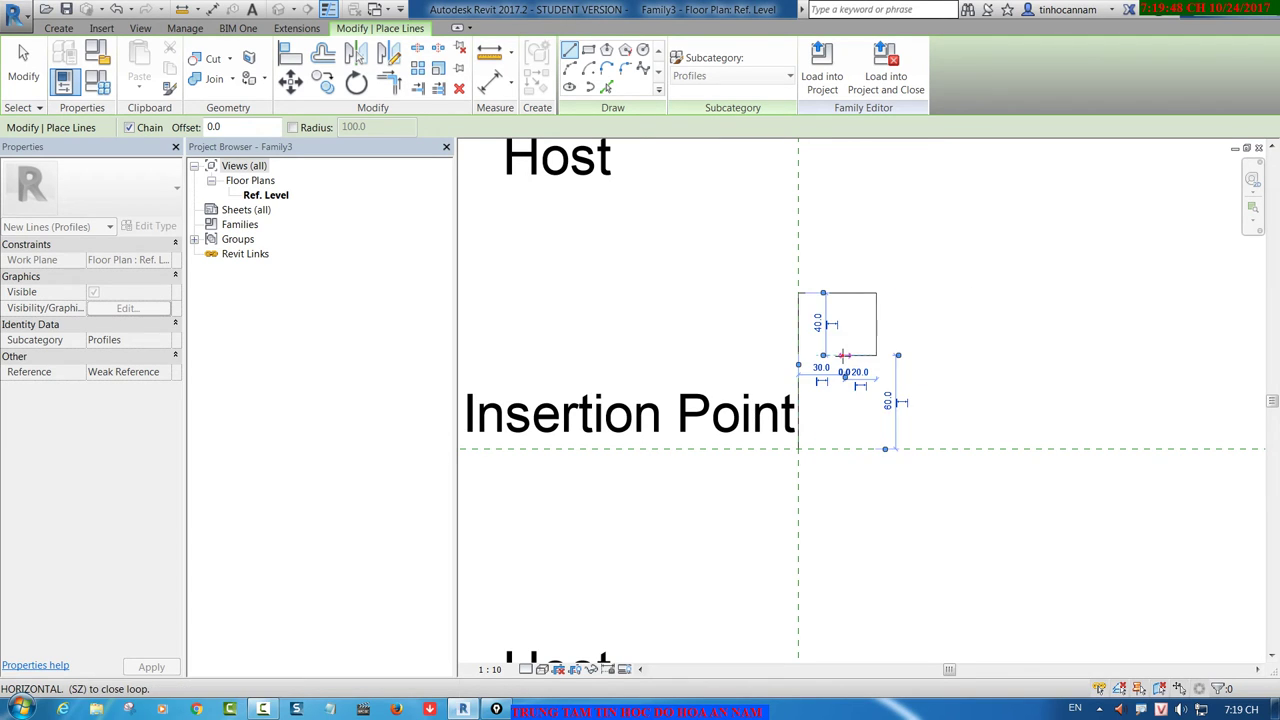
pyautogui.click(845, 415)
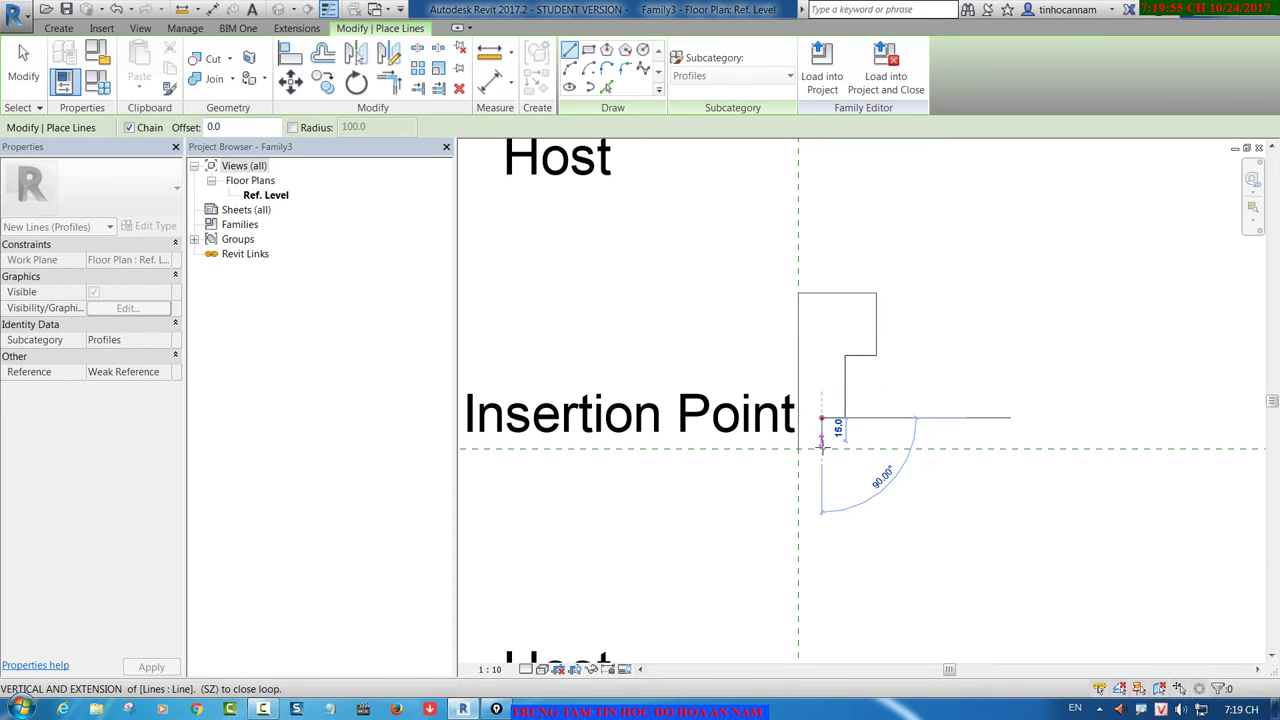
pyautogui.click(821, 443)
pyautogui.click(818, 442)
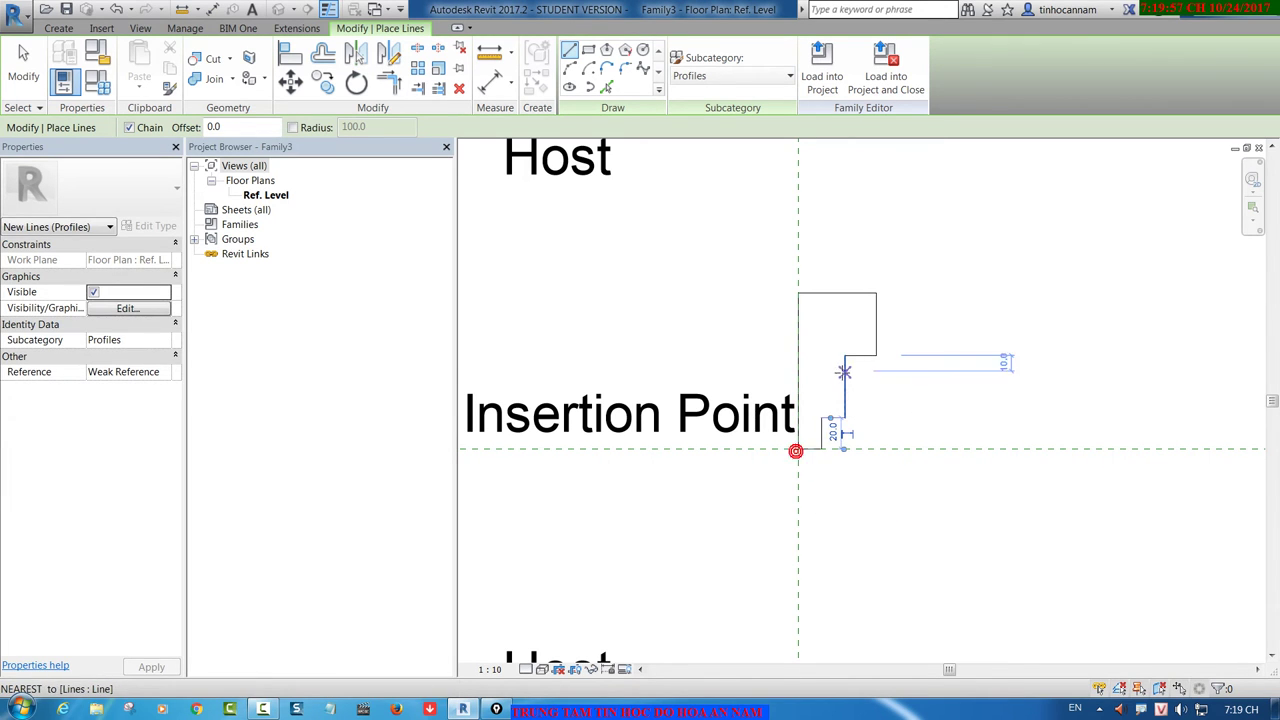
pyautogui.scroll(3, 880, 378)
pyautogui.press('Escape')
pyautogui.press('Escape')
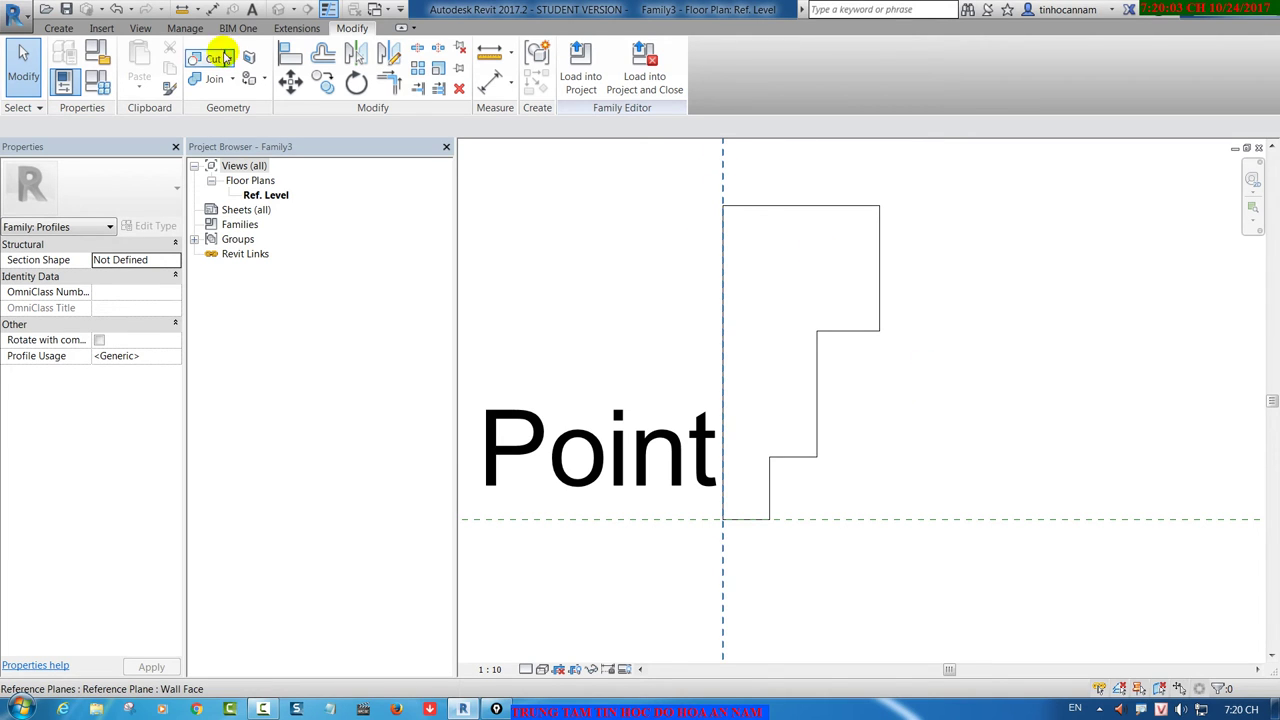
# Step: Switch the Line tool to Fillet Arc and cancel an unwanted fillet on the top corner
pyautogui.click(60, 28)
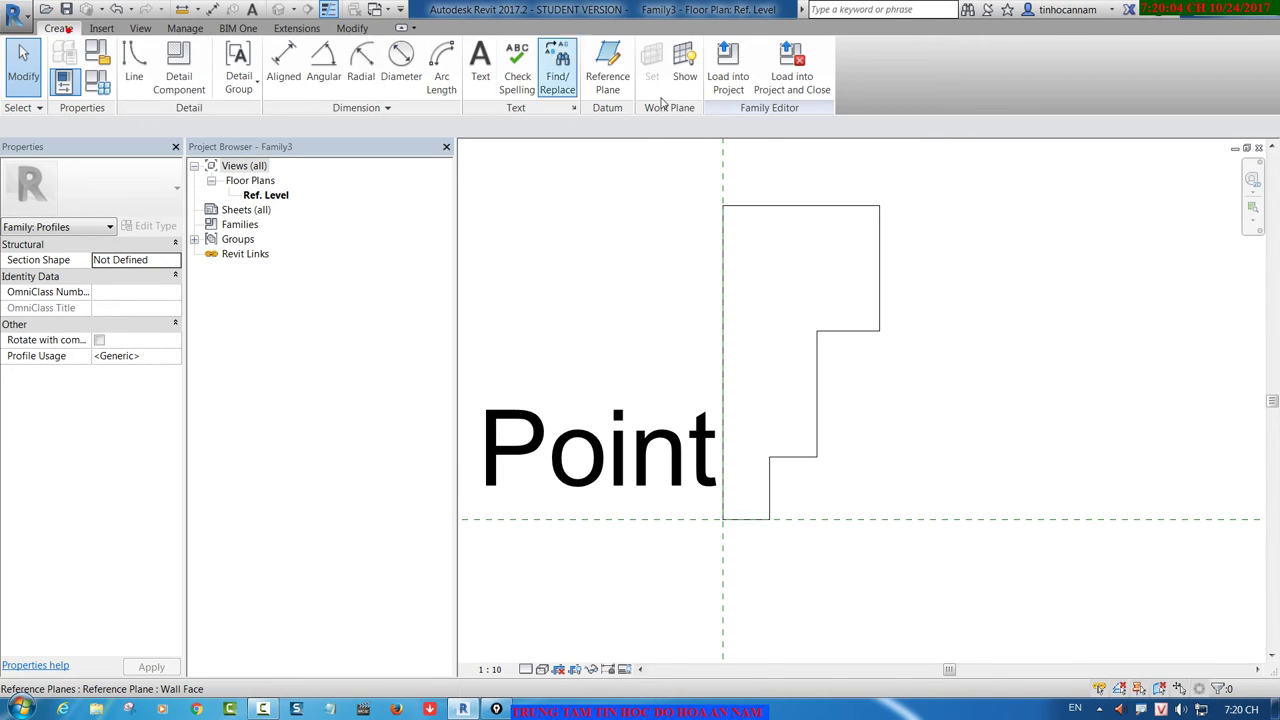
pyautogui.click(136, 62)
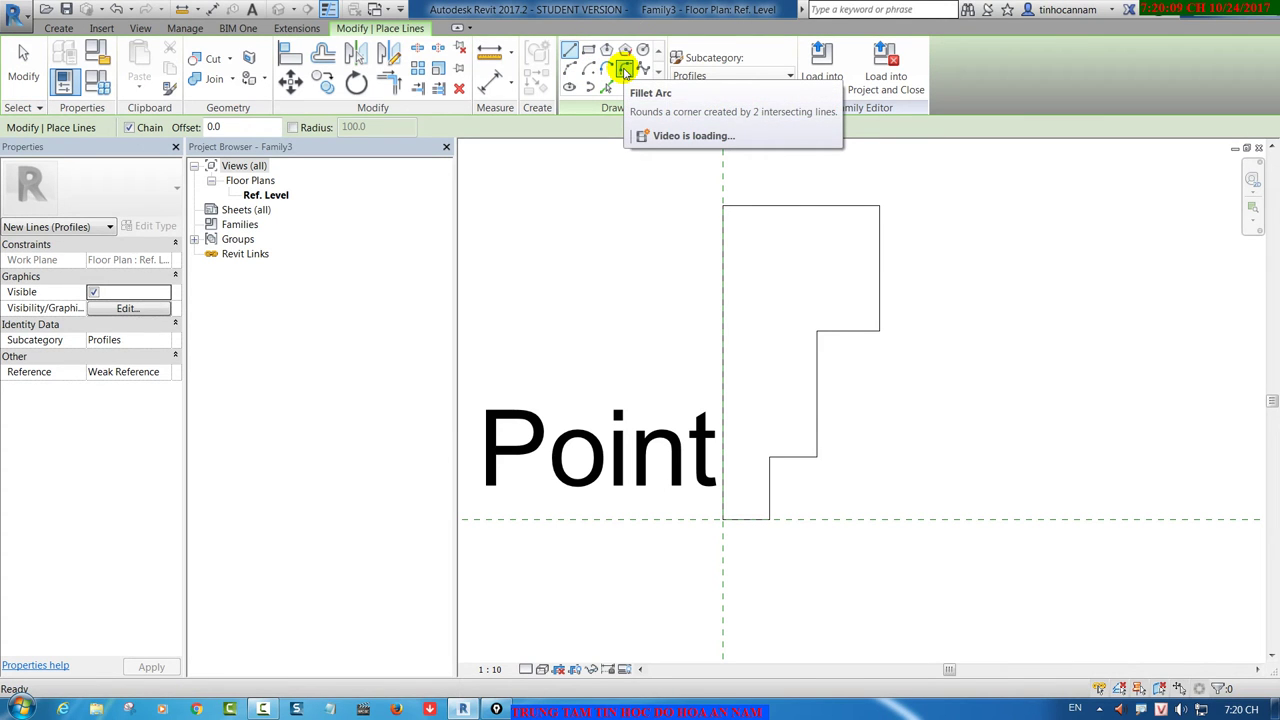
pyautogui.click(624, 69)
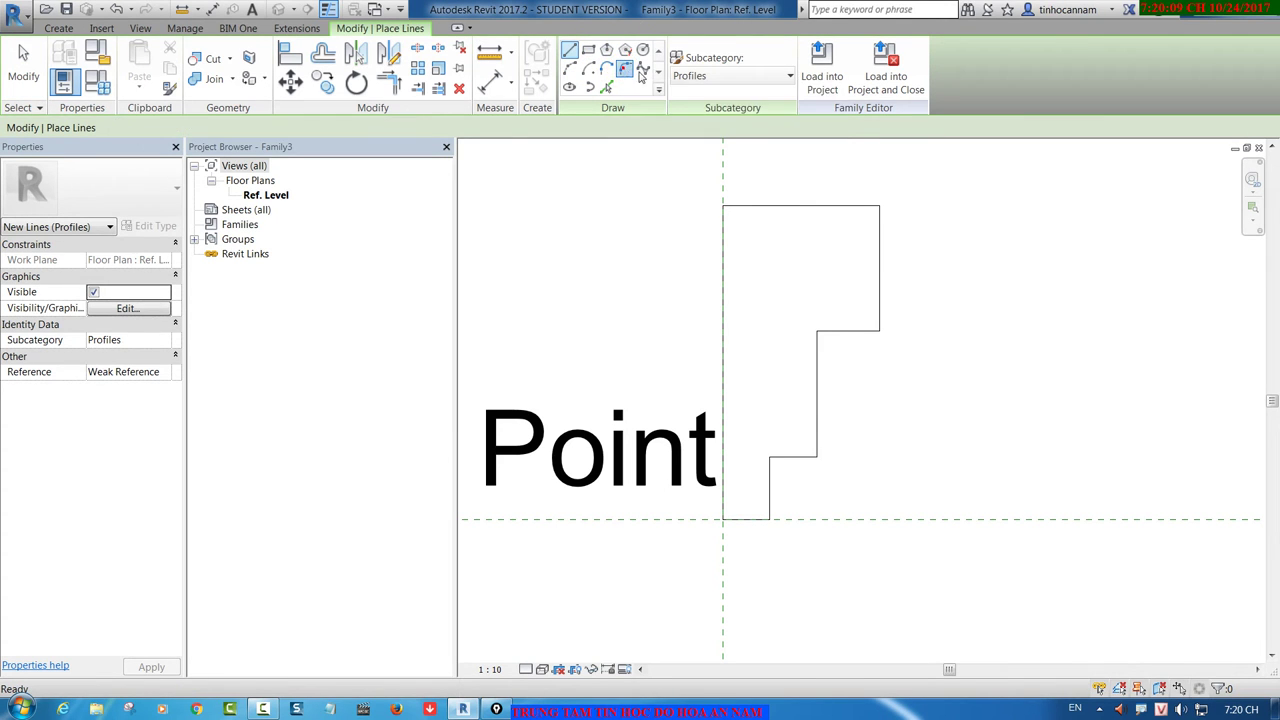
pyautogui.click(880, 212)
pyautogui.click(874, 206)
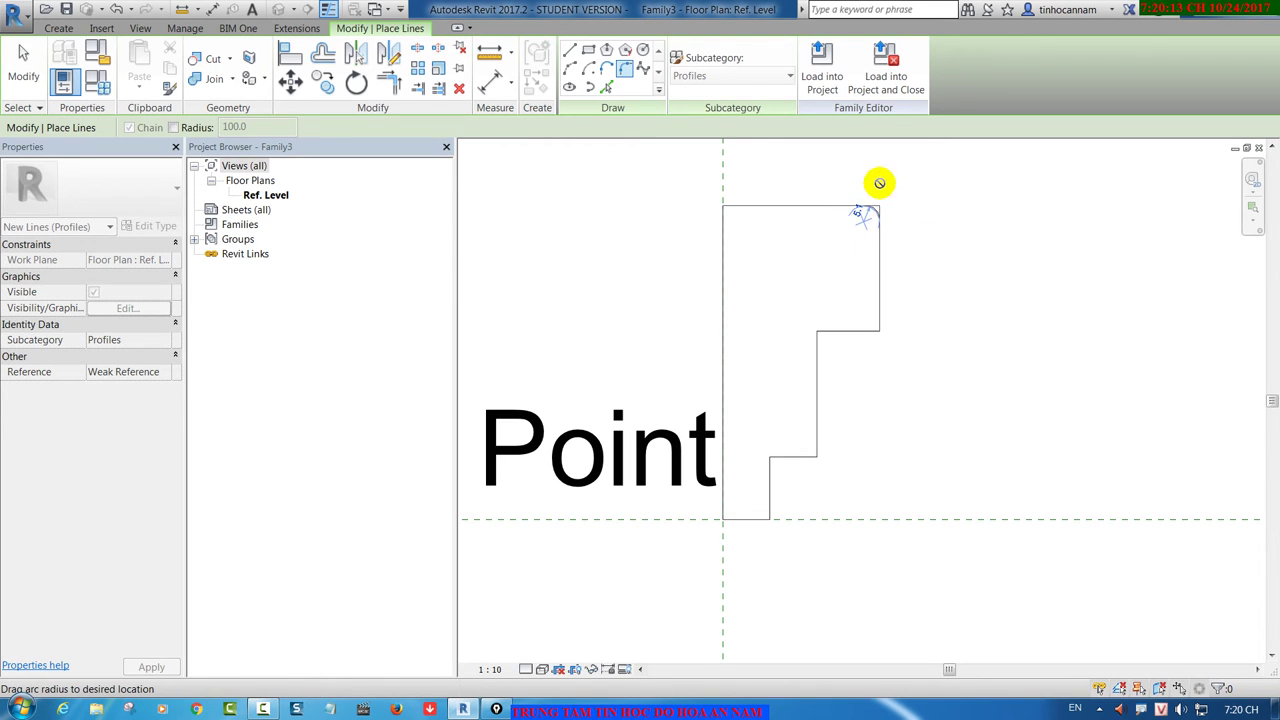
pyautogui.rightClick(879, 183)
pyautogui.click(905, 191)
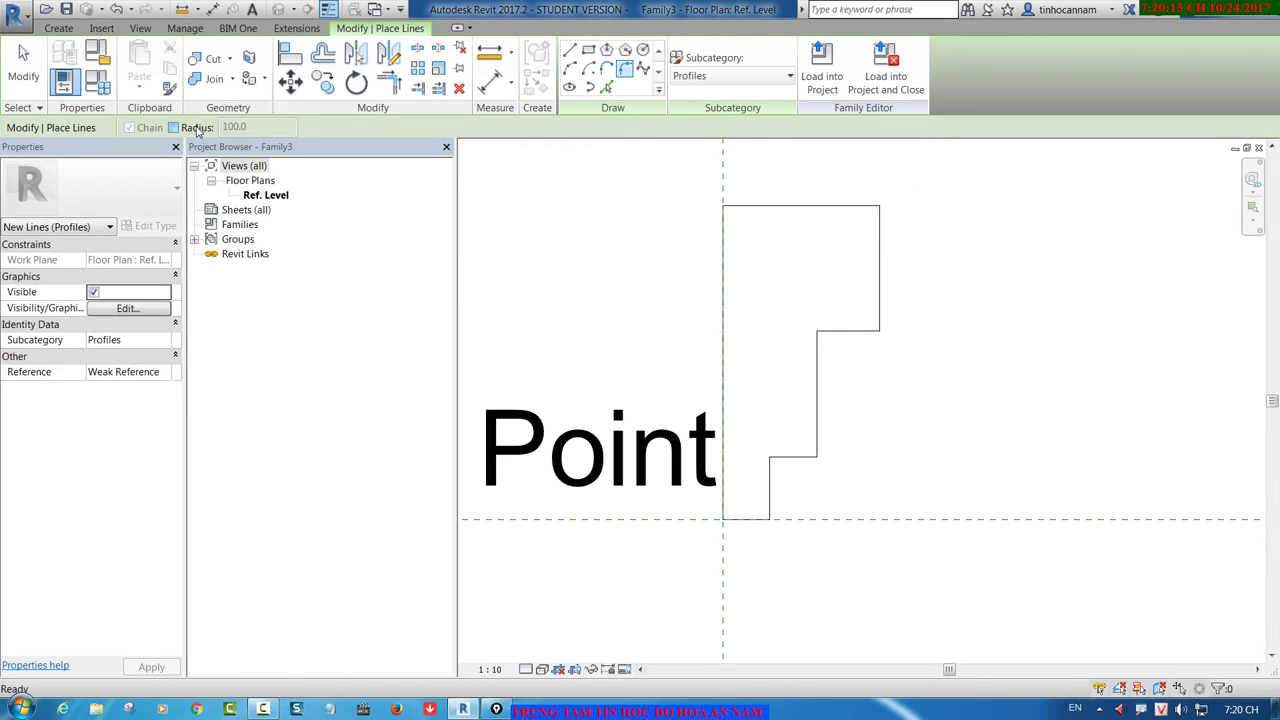
# Step: Fillet the inner corner below the tall right edge at radius 10, then exit the tool
pyautogui.click(173, 127)
pyautogui.write('5')
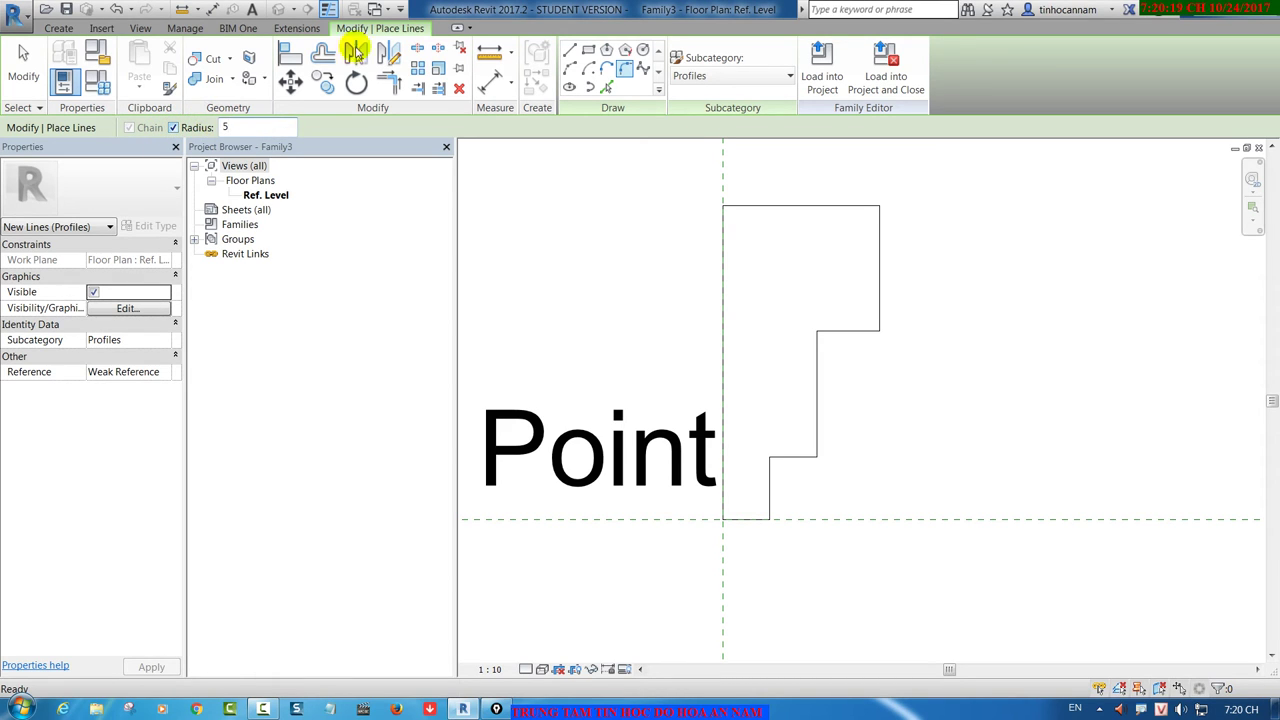
pyautogui.click(870, 206)
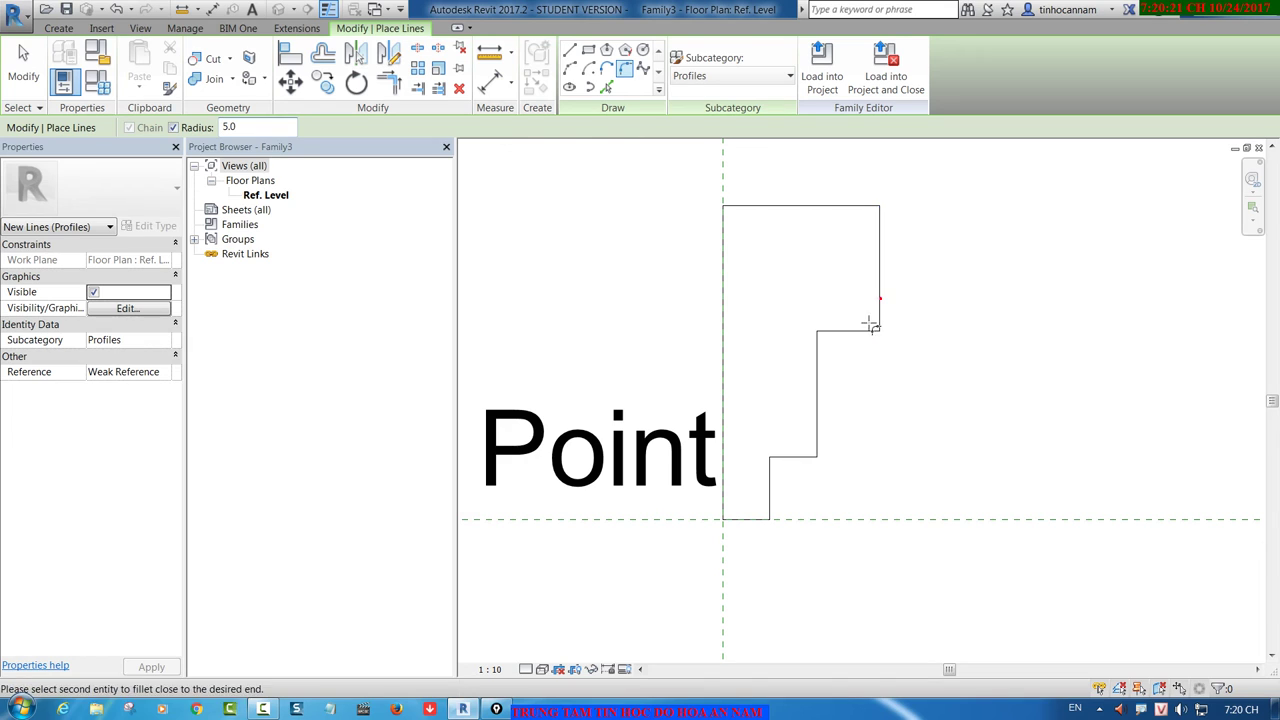
pyautogui.click(871, 326)
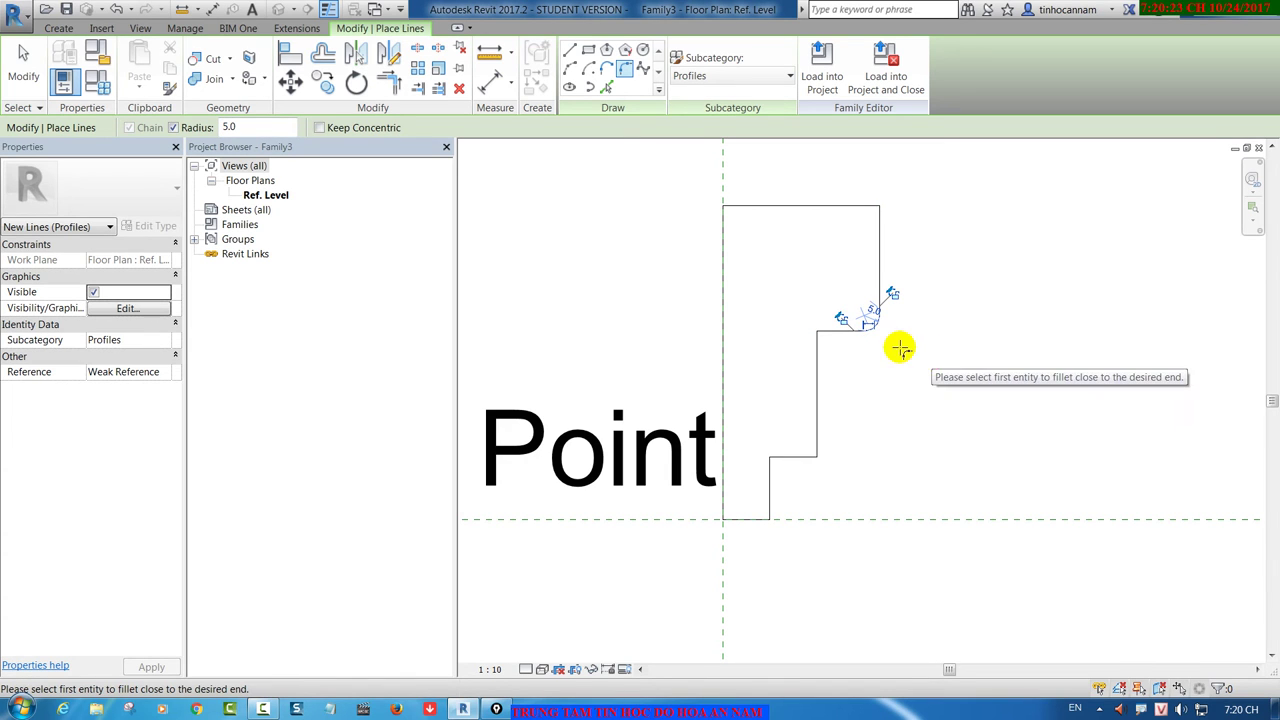
pyautogui.scroll(3, 880, 338)
pyautogui.click(856, 287)
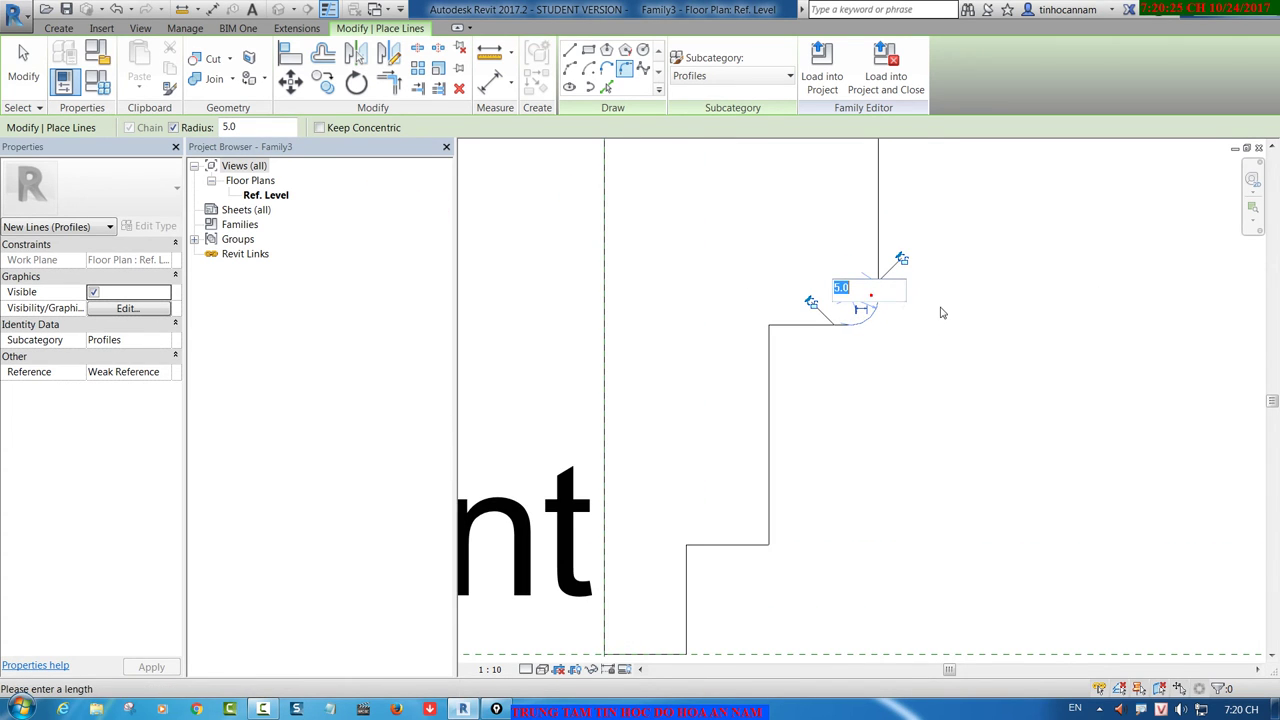
pyautogui.press('Return')
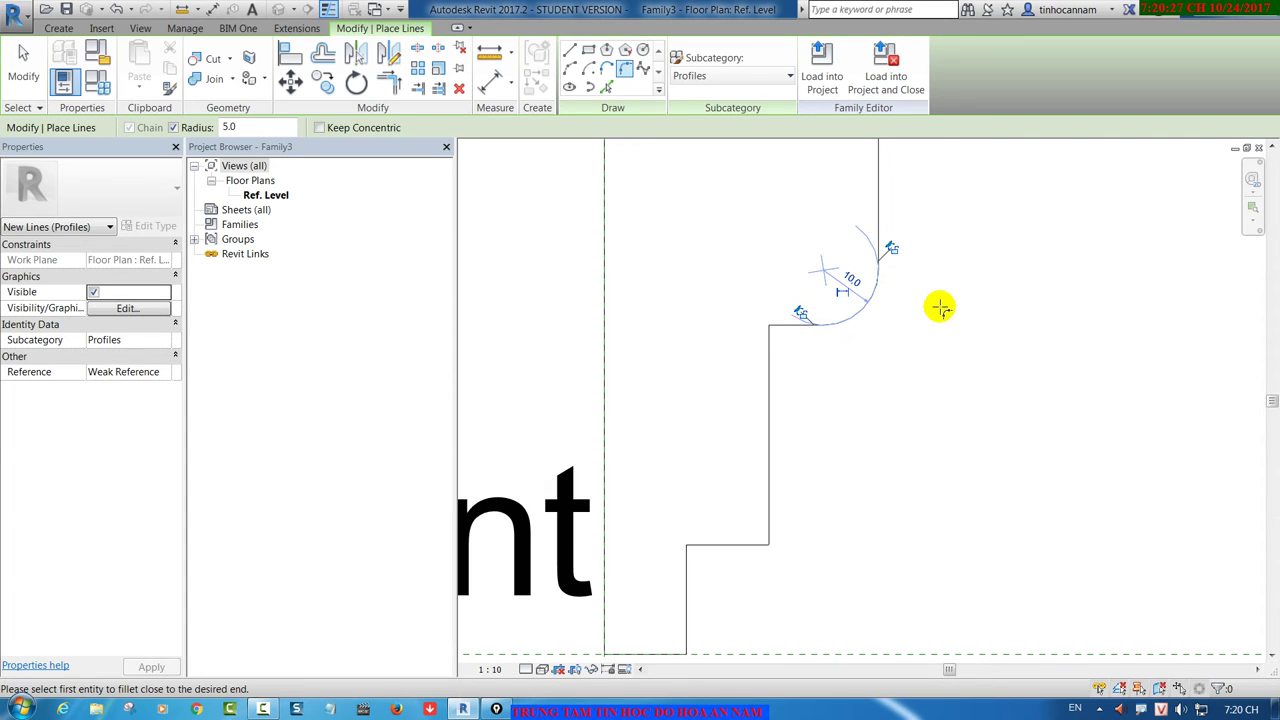
pyautogui.scroll(-2, 912, 338)
pyautogui.rightClick(912, 338)
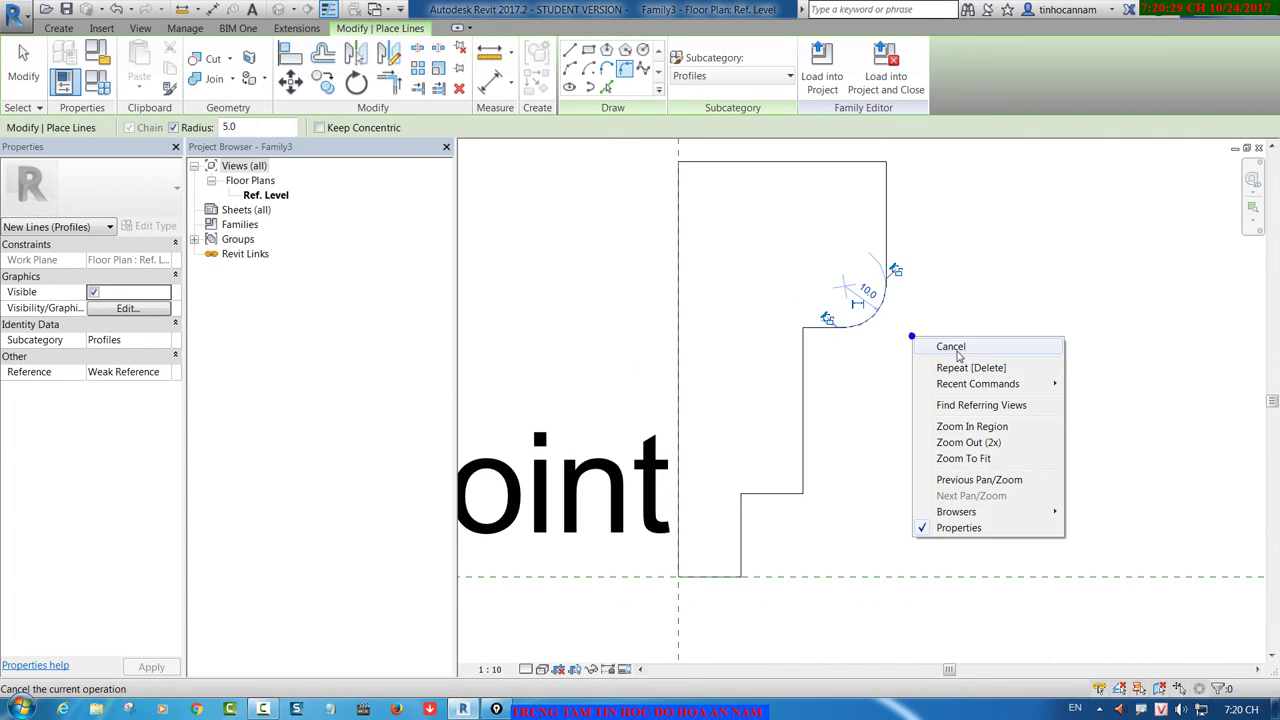
pyautogui.click(950, 349)
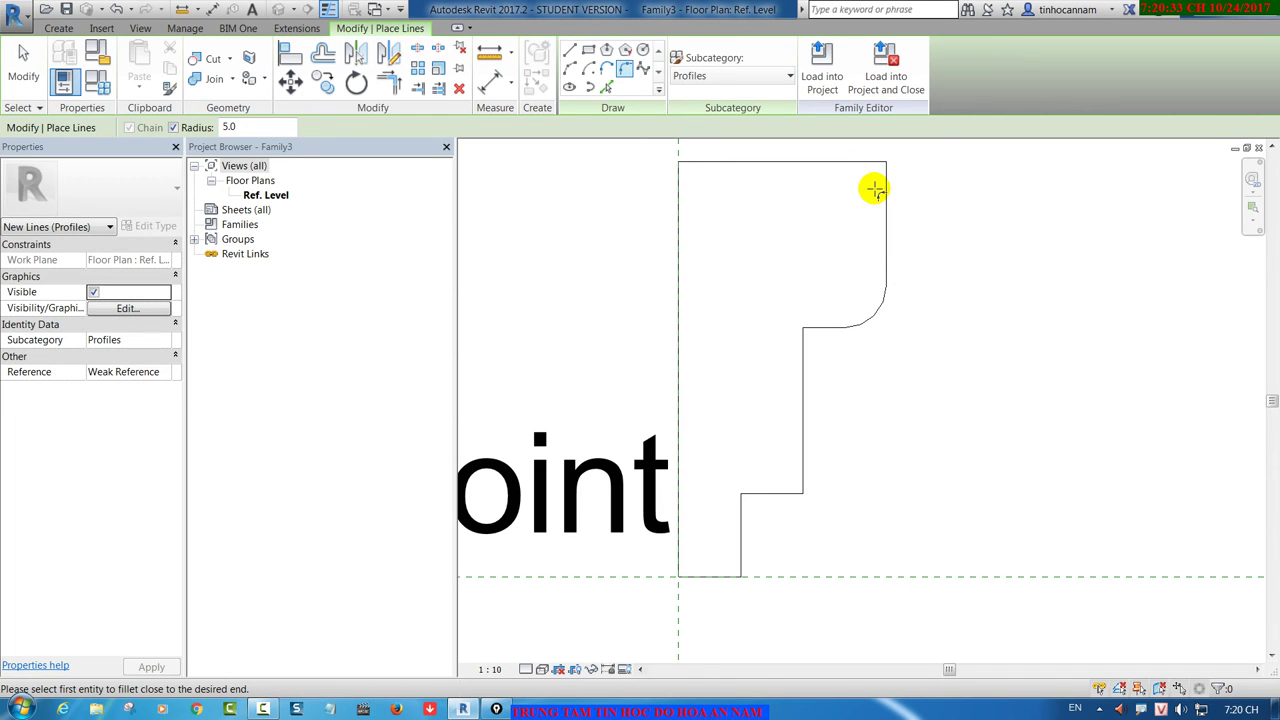
pyautogui.rightClick(928, 192)
pyautogui.click(967, 203)
# Step: Frame the profile's top and draw a short line across the notch on its right edge
pyautogui.moveTo(771, 131); pyautogui.dragTo(780, 191, button='middle')
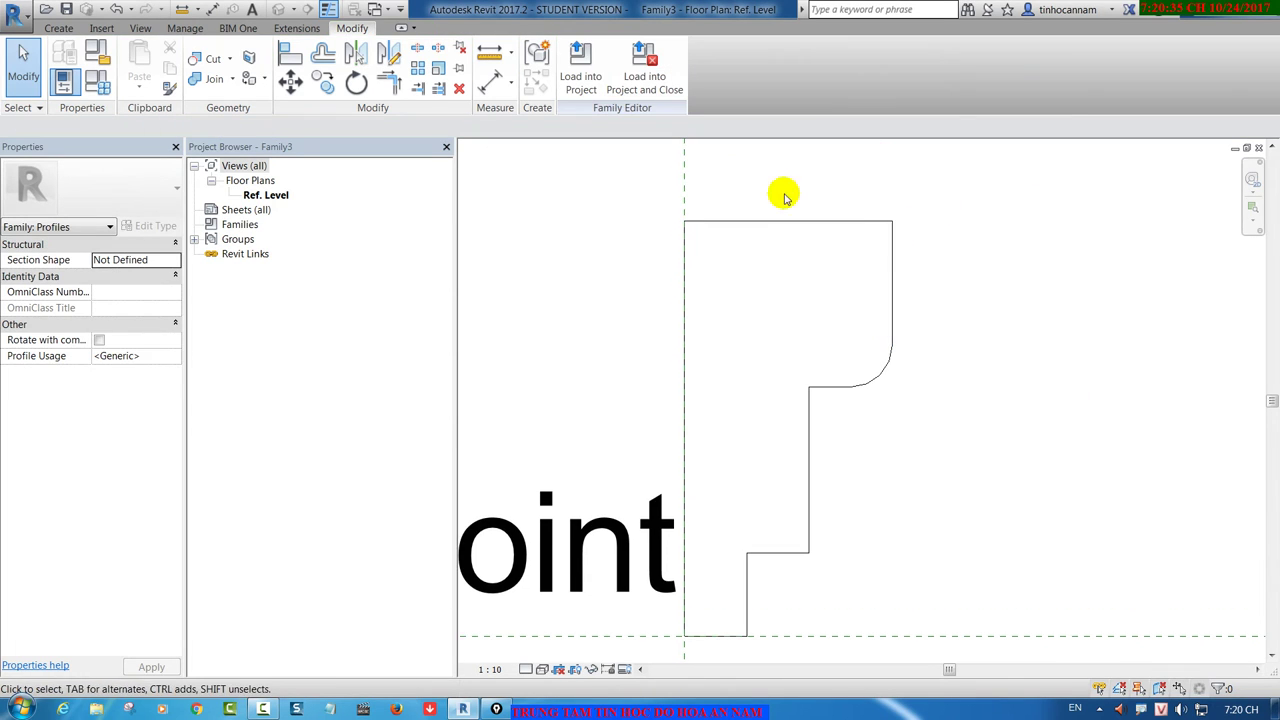
pyautogui.scroll(2, 891, 260)
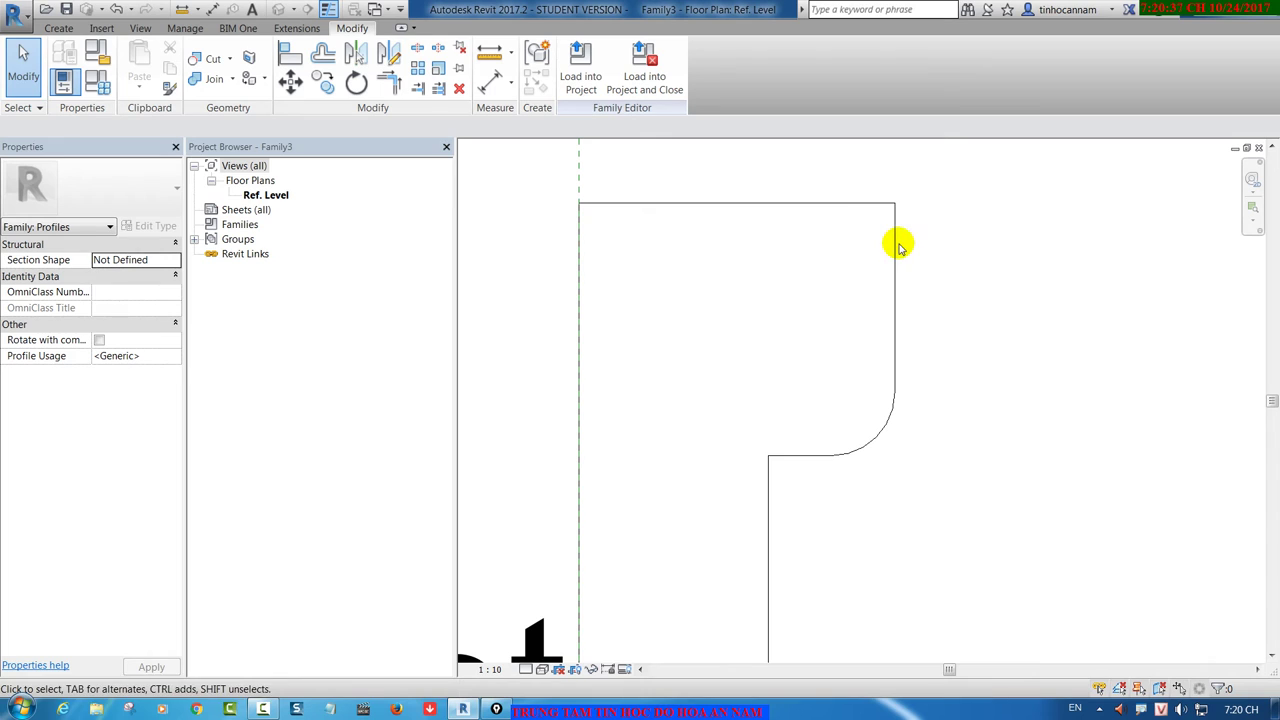
pyautogui.scroll(-1, 826, 242)
pyautogui.scroll(-1, 850, 248)
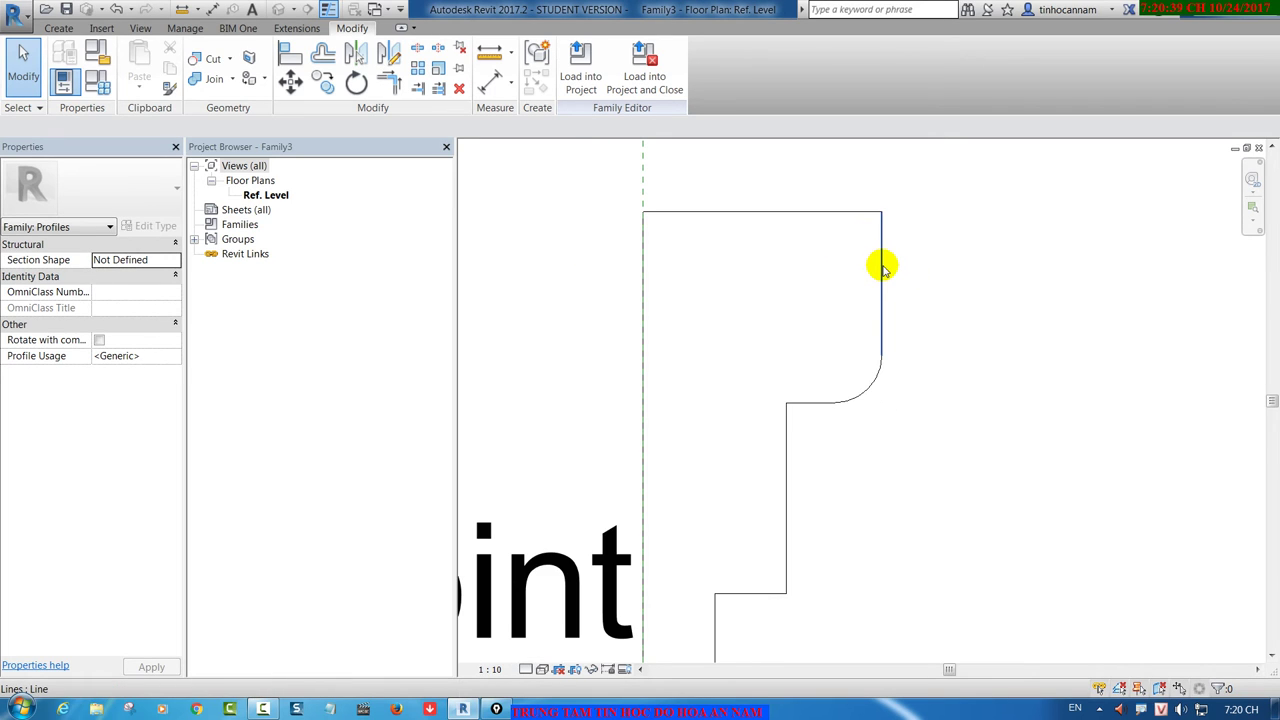
pyautogui.moveTo(885, 293); pyautogui.dragTo(875, 184, button='middle')
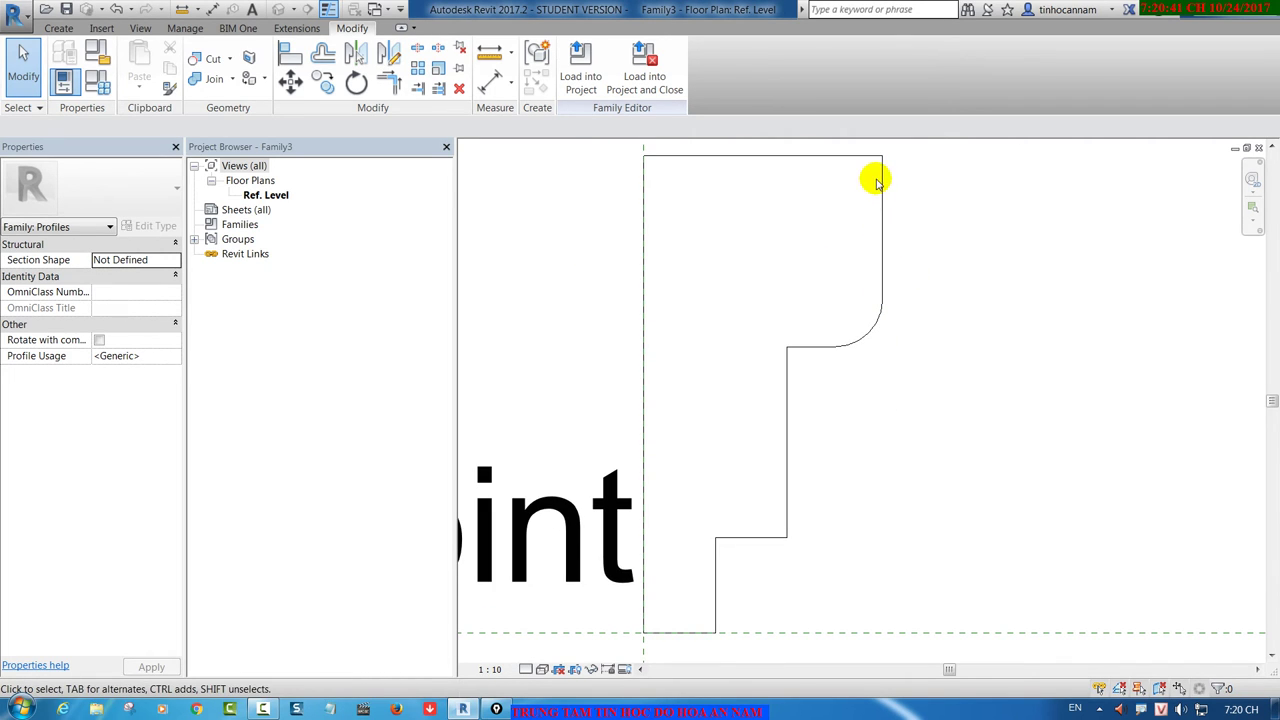
pyautogui.click(57, 27)
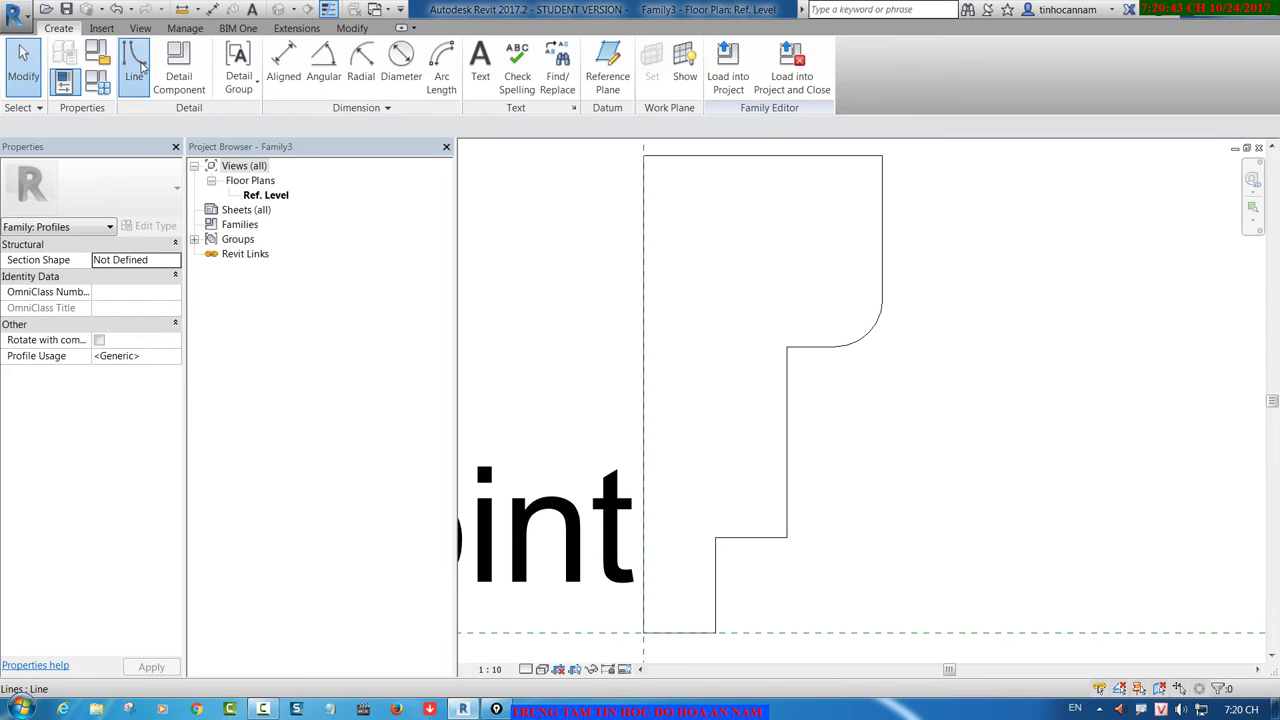
pyautogui.click(137, 64)
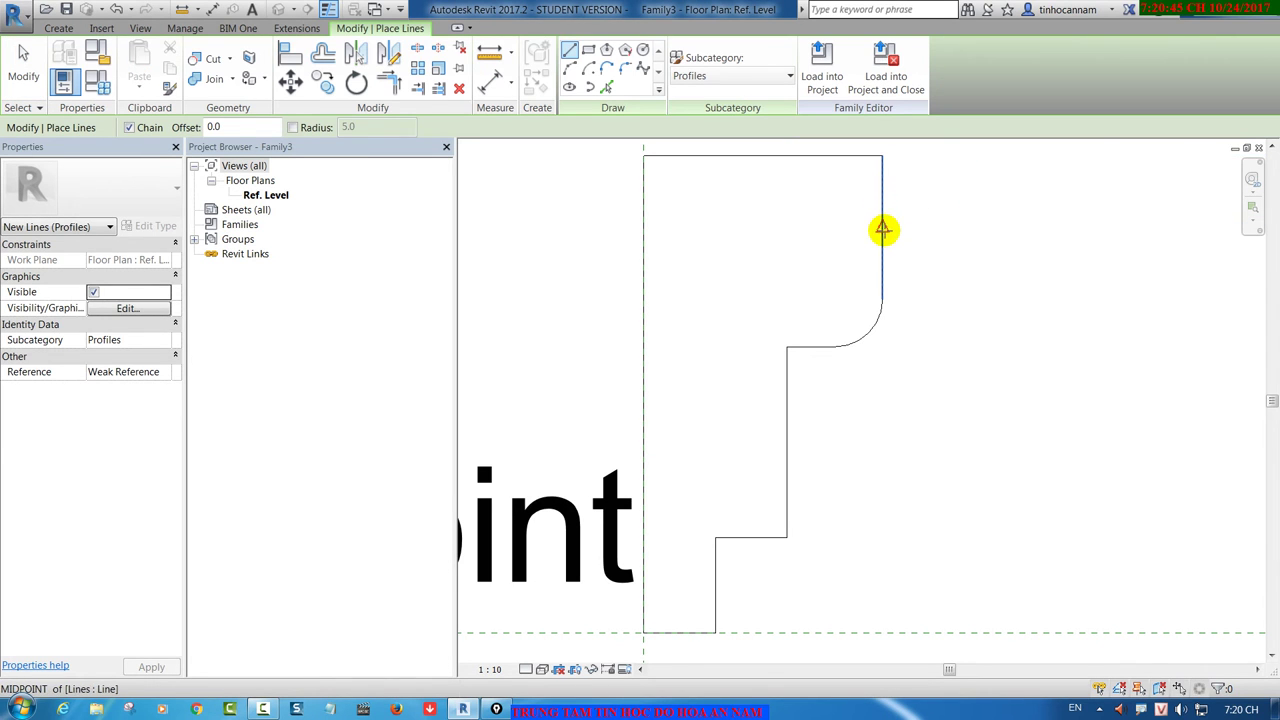
pyautogui.click(858, 250)
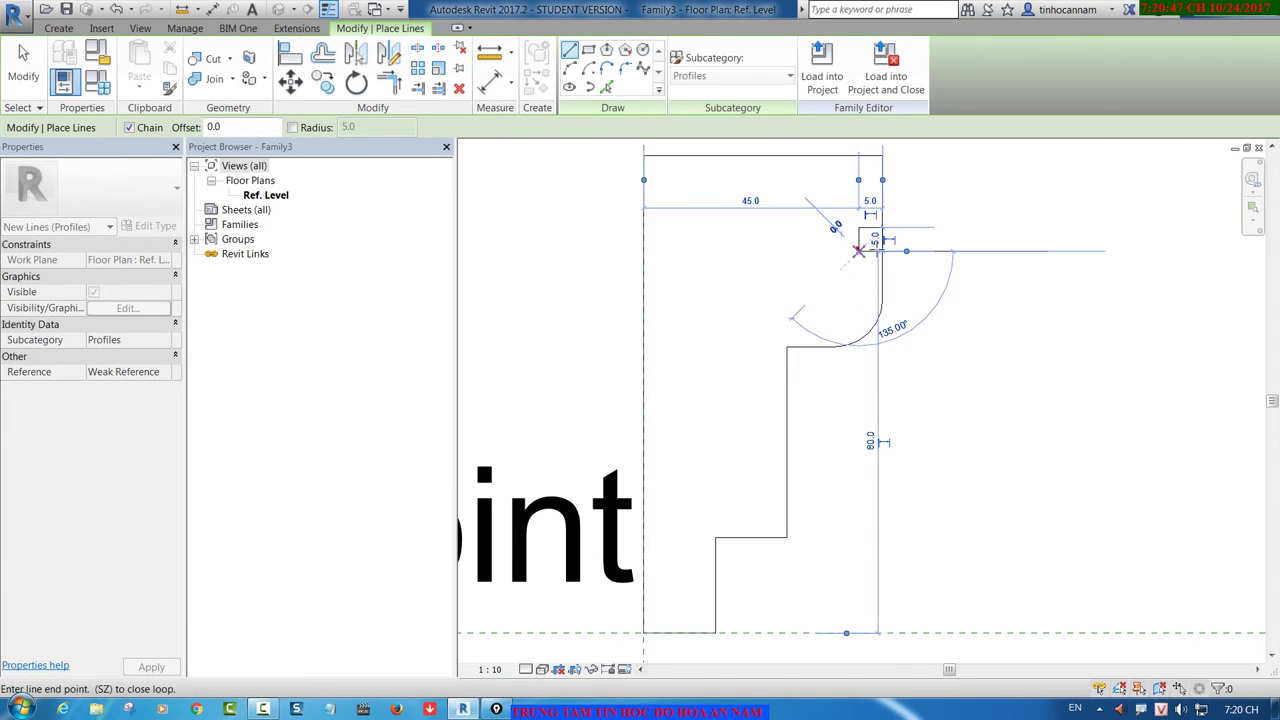
pyautogui.click(881, 250)
pyautogui.scroll(2, 888, 230)
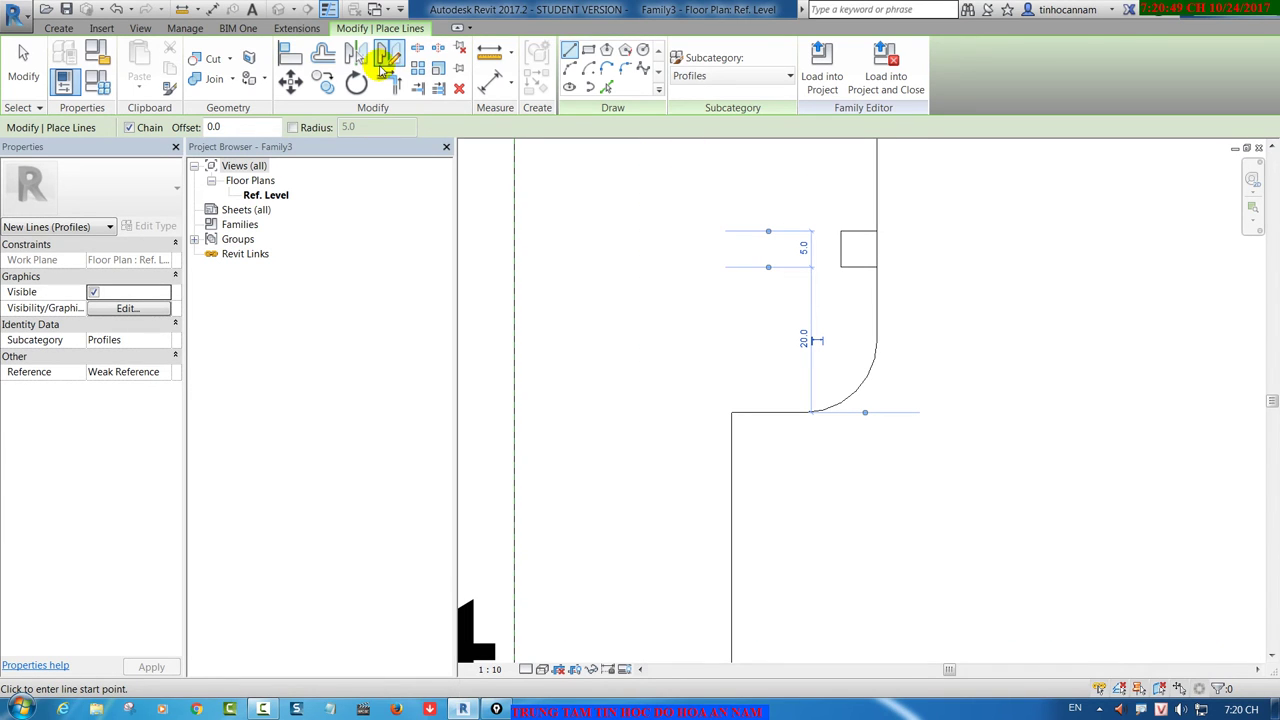
# Step: Split the right edge and trim the upper vertical line to the notch corner with TR
pyautogui.click(417, 52)
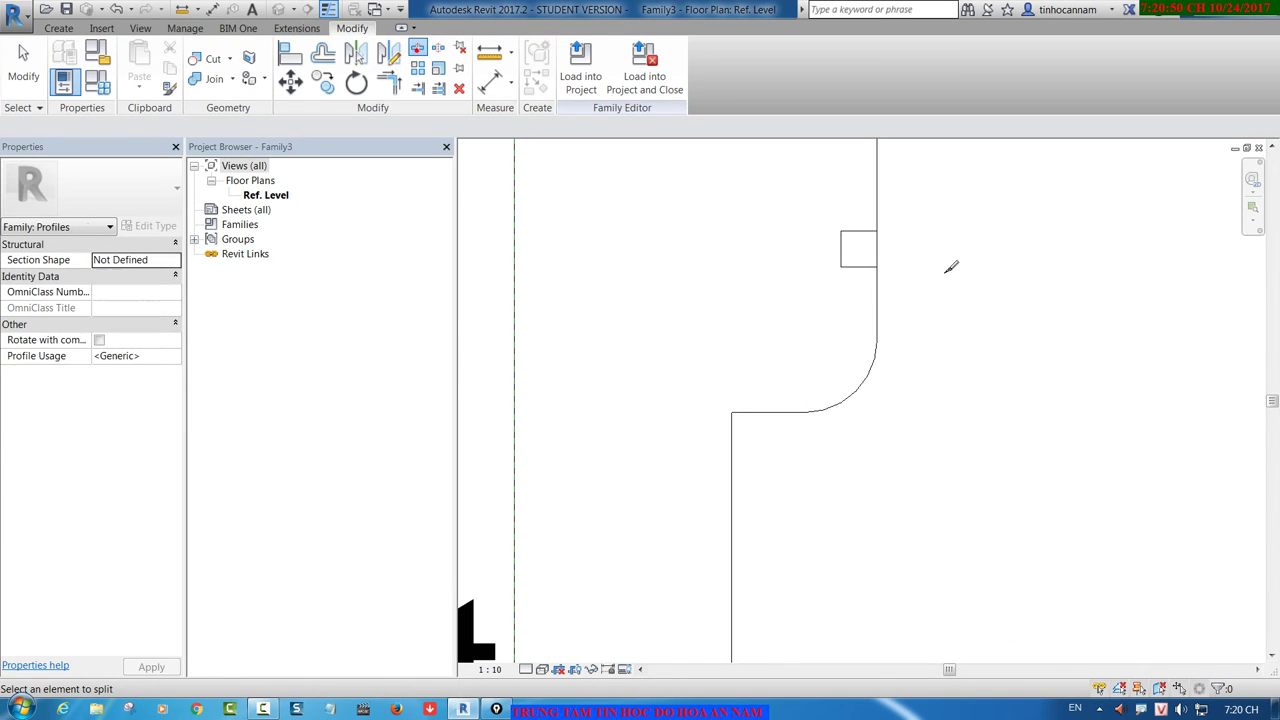
pyautogui.press('t')
pyautogui.press('r')
pyautogui.click(878, 218)
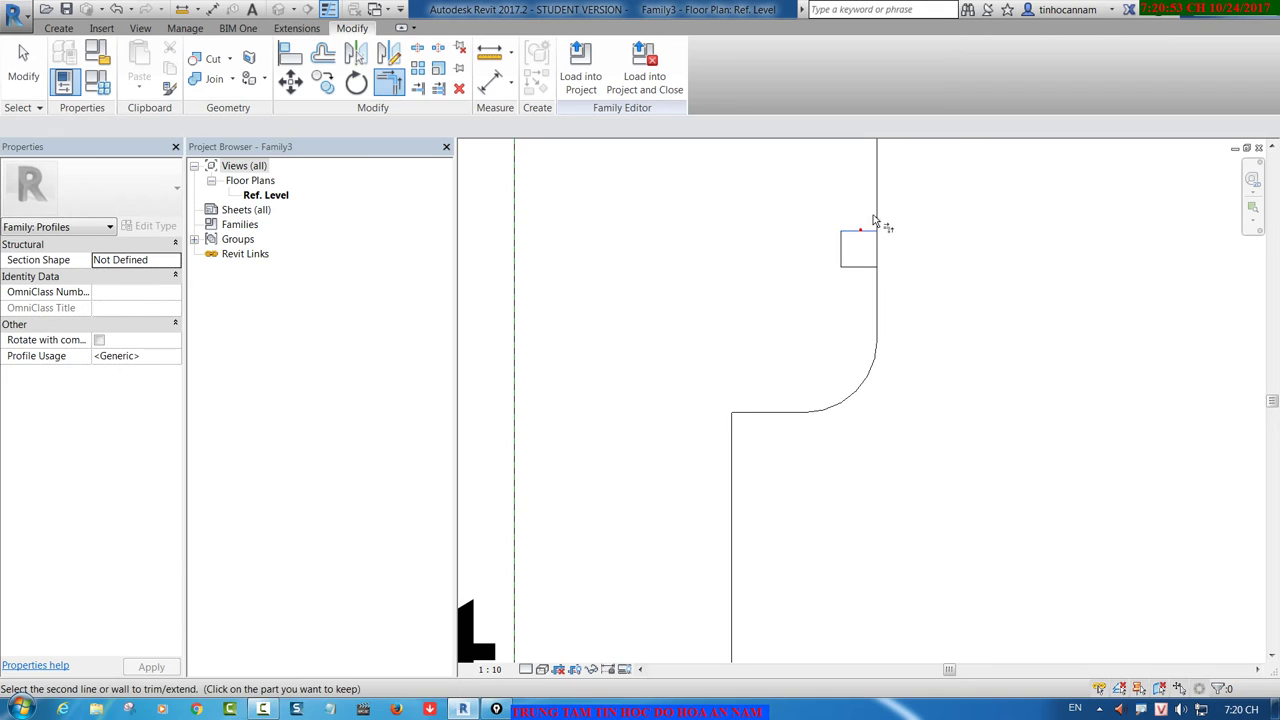
pyautogui.click(870, 268)
pyautogui.scroll(-2, 940, 280)
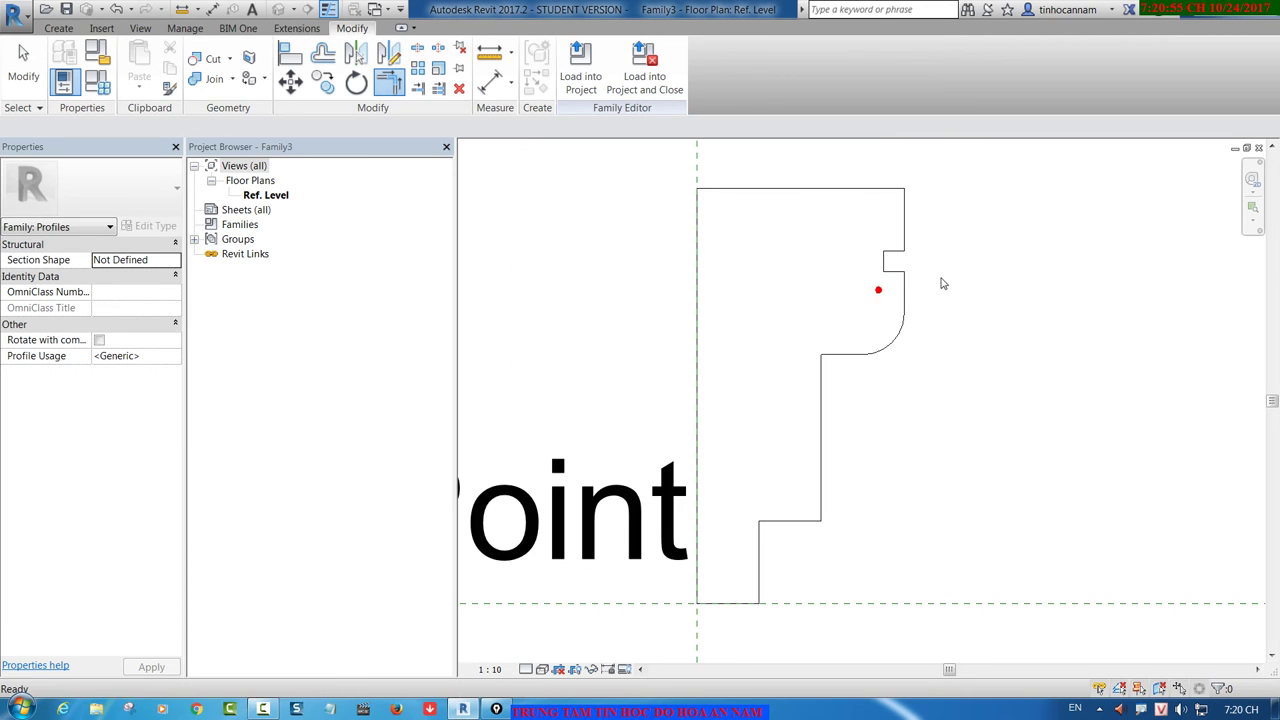
pyautogui.press('Escape')
pyautogui.press('Escape')
# Step: Delete the notch lines and trim the top line to meet the right edge in a corner
pyautogui.scroll(-1, 940, 280)
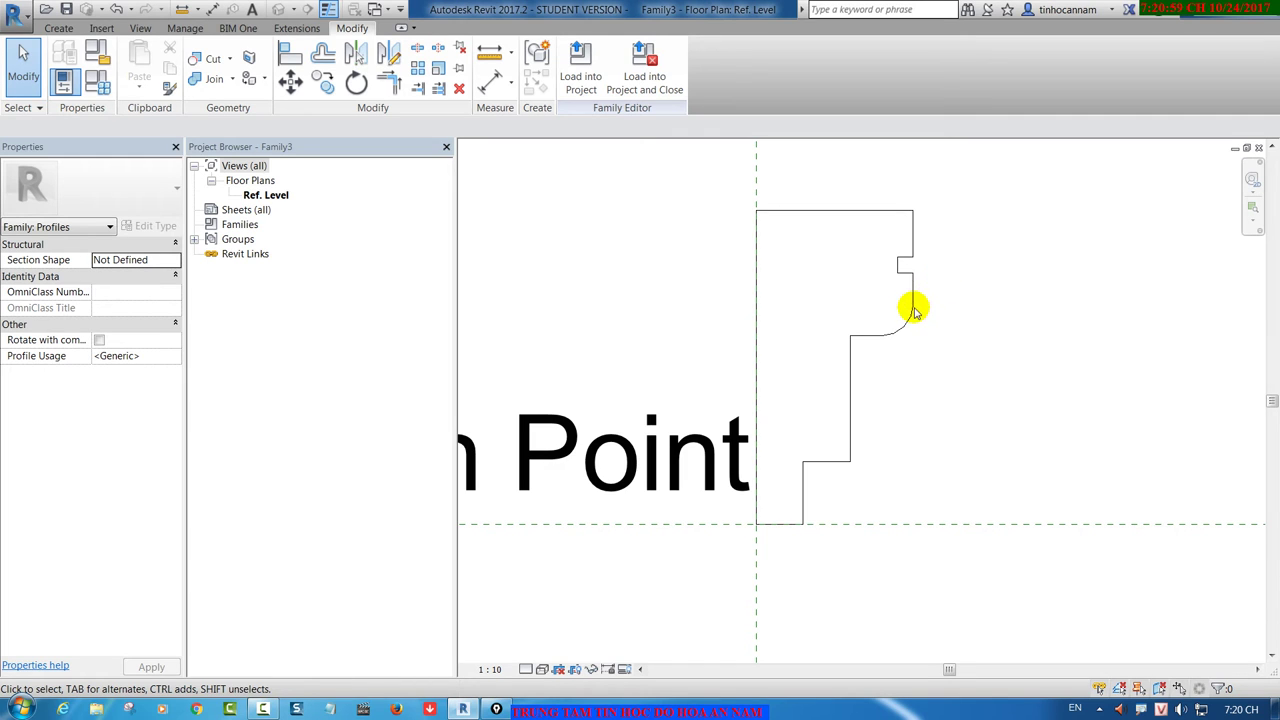
pyautogui.scroll(2, 900, 290)
pyautogui.moveTo(868, 224); pyautogui.dragTo(945, 285)
pyautogui.press('Delete')
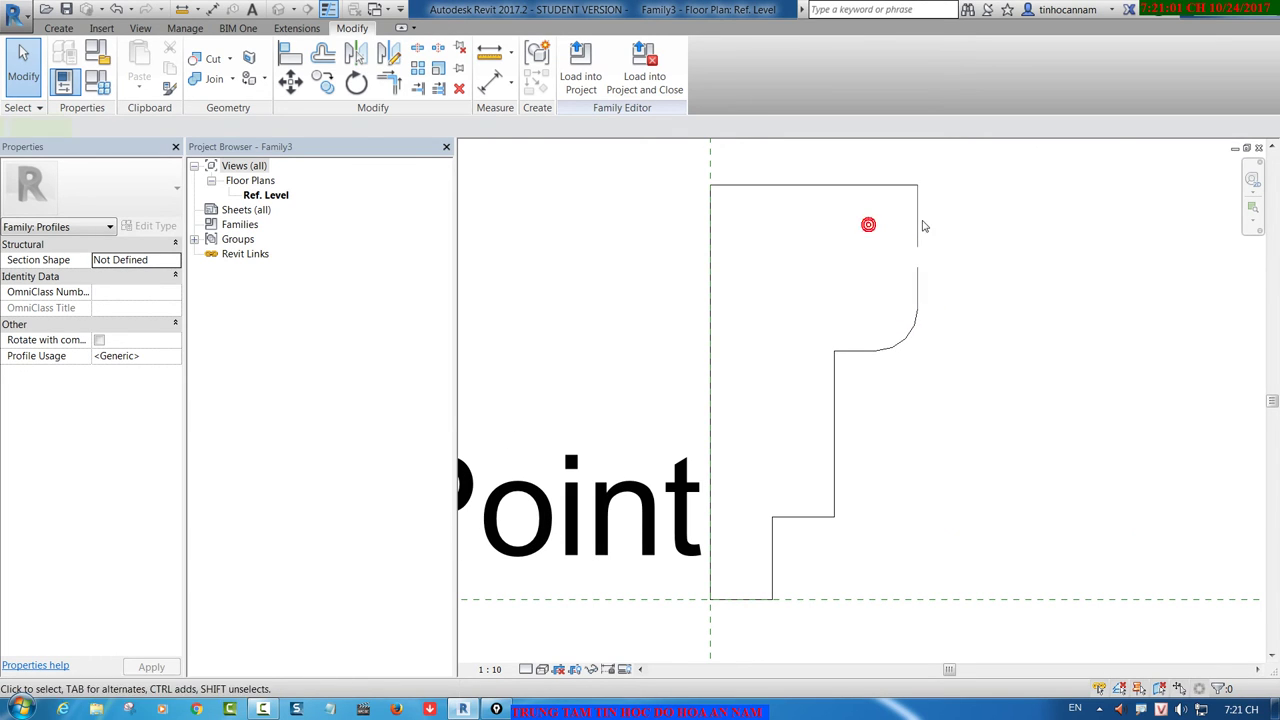
pyautogui.press('t')
pyautogui.press('r')
pyautogui.click(903, 185)
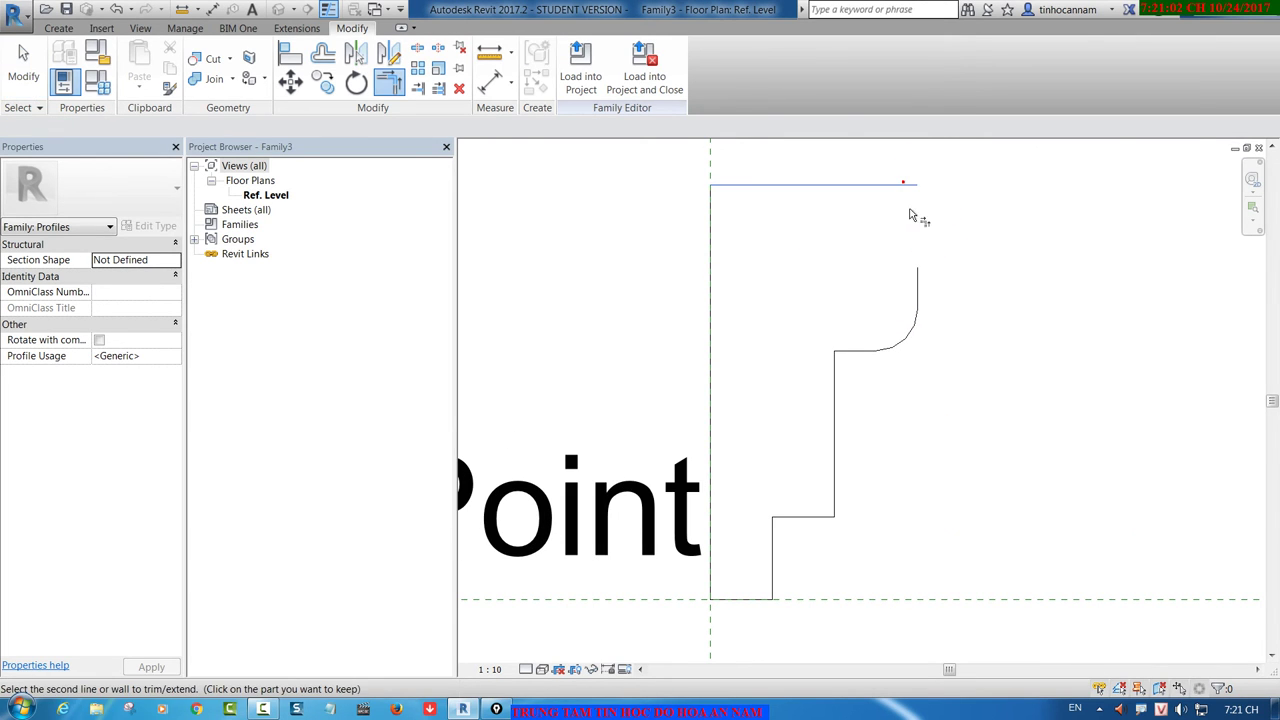
pyautogui.click(919, 280)
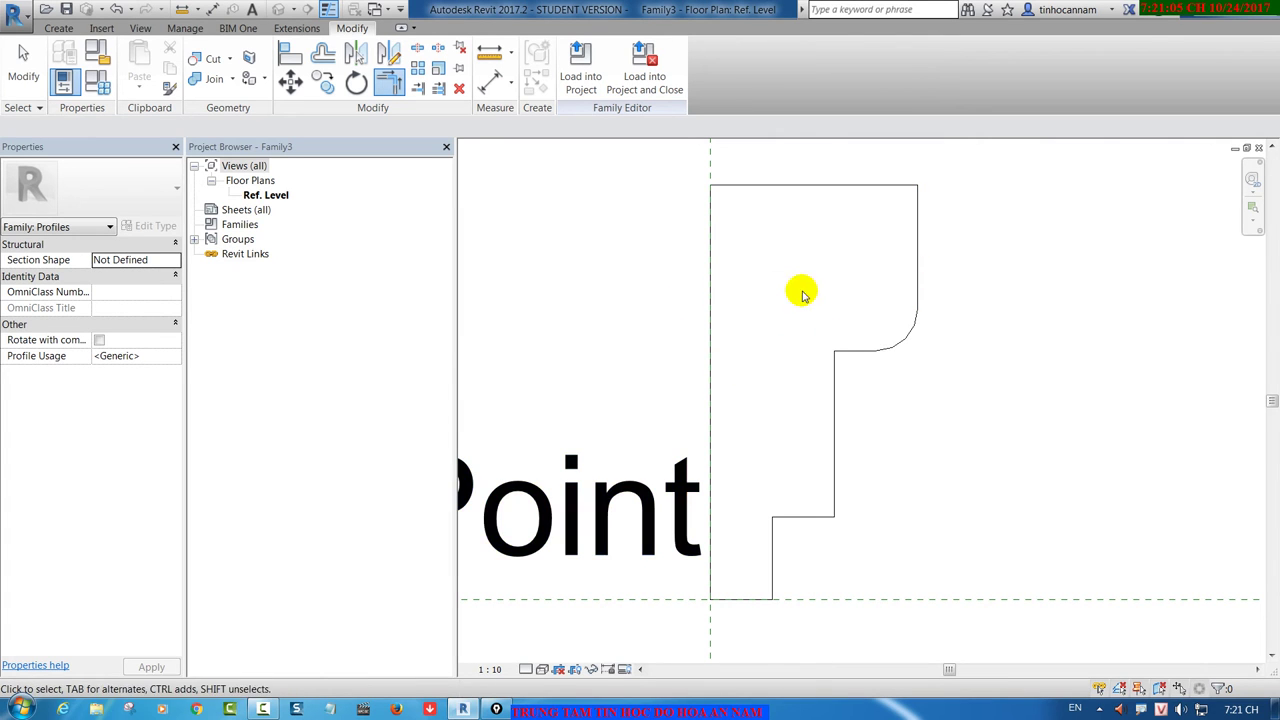
pyautogui.press('Escape')
pyautogui.scroll(-2, 869, 418)
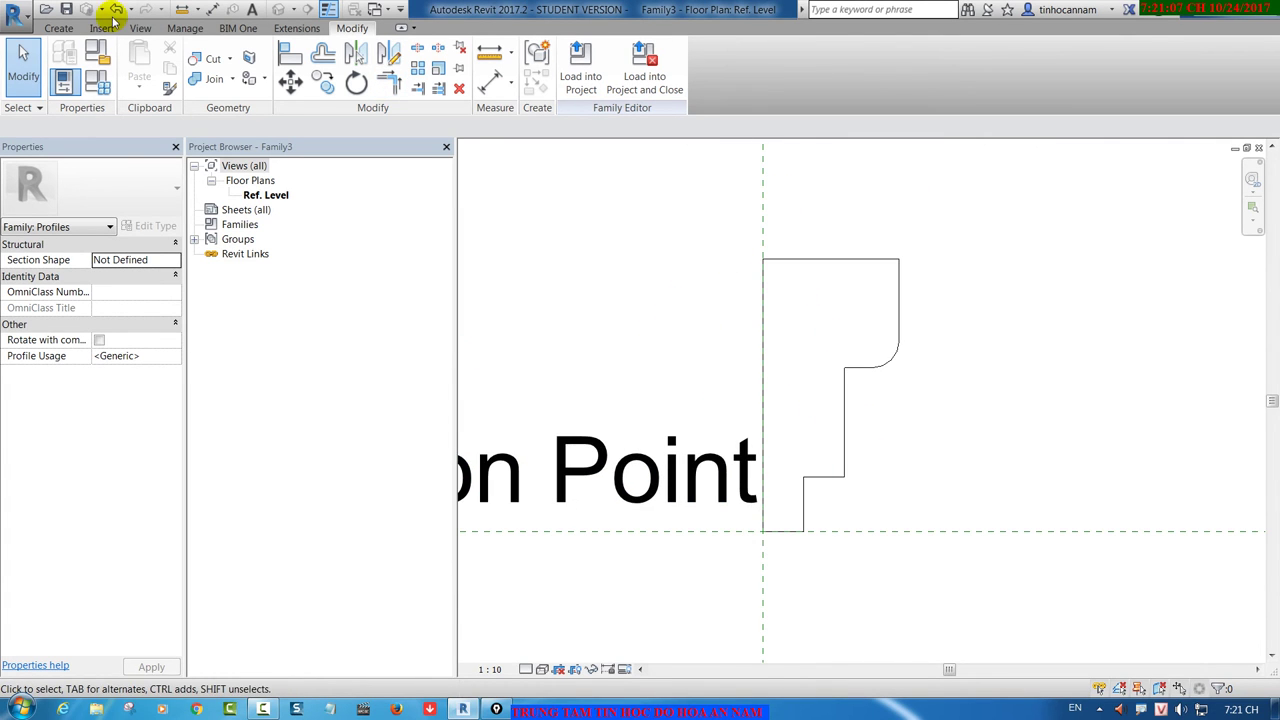
# Step: Save the profile family as PROFILE HOTER.rfa and choose Load into Project
pyautogui.click(67, 9)
pyautogui.write('PROFILE HOTER')
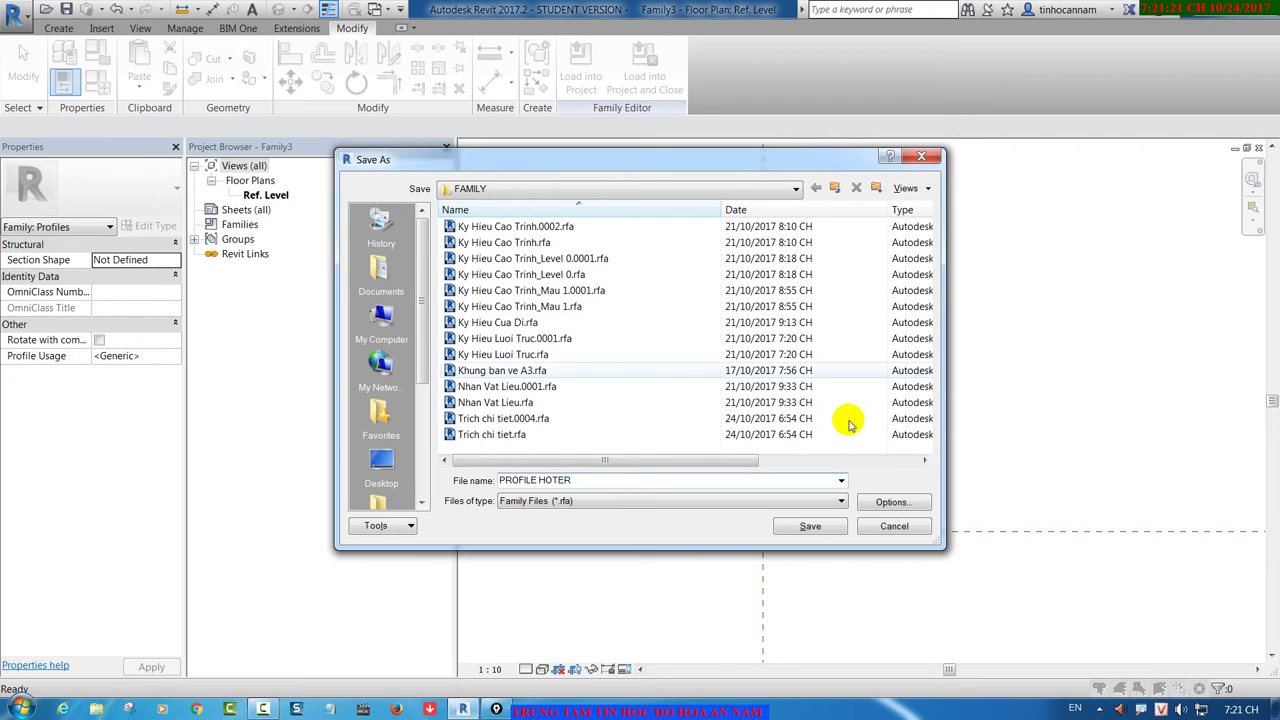
pyautogui.click(891, 502)
pyautogui.click(636, 463)
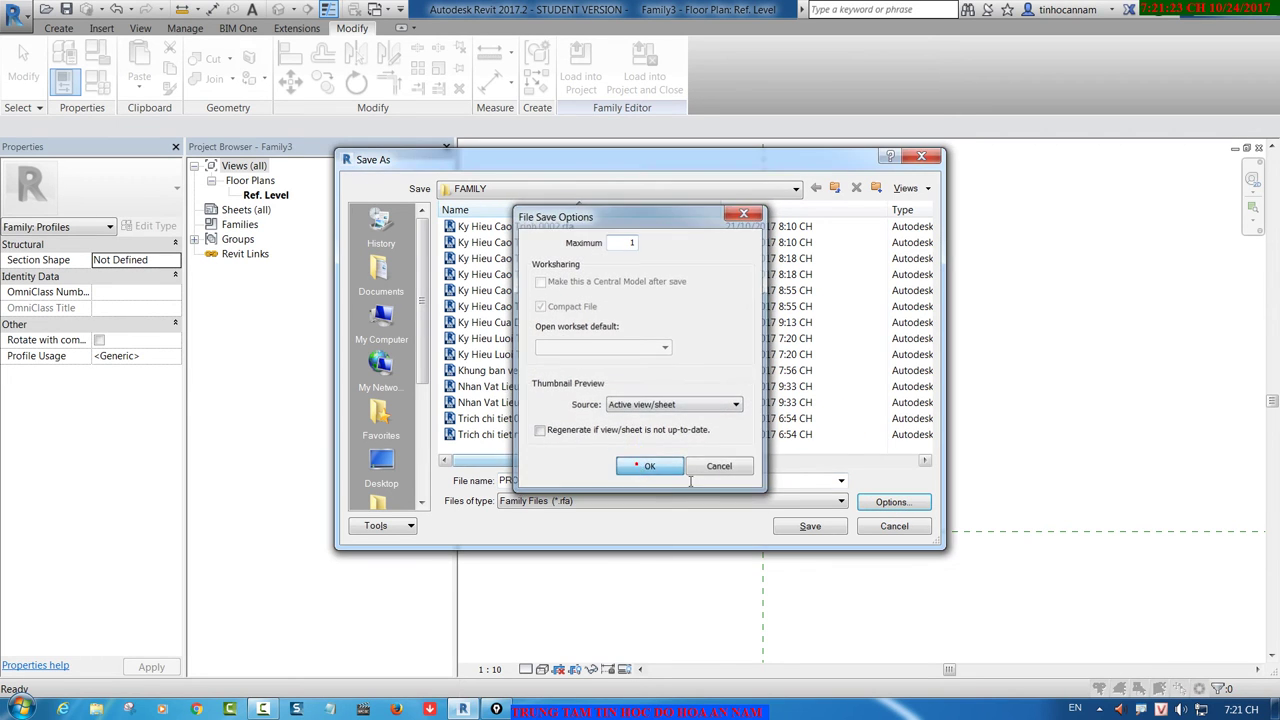
pyautogui.click(811, 526)
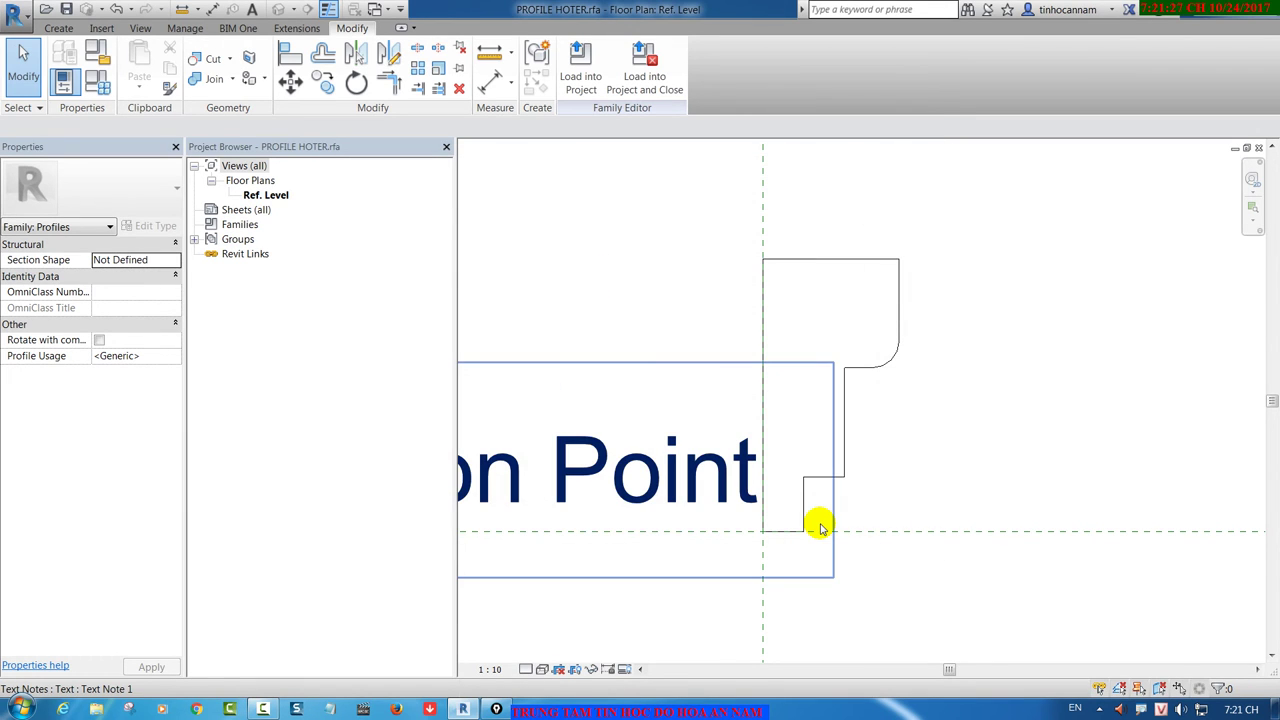
pyautogui.click(588, 75)
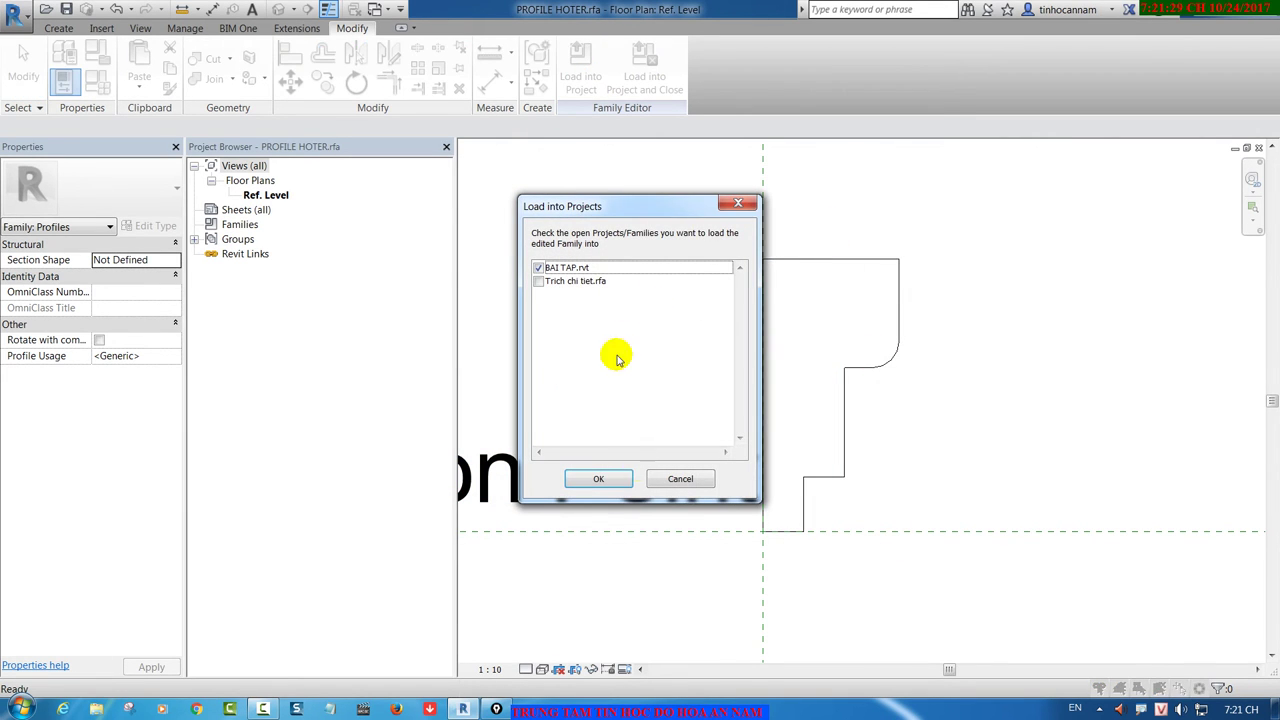
# Step: Load into BAI TAP.rvt and duplicate the cornice sweep type as CHI TUONG using profile PROFILE HOTER
pyautogui.click(598, 479)
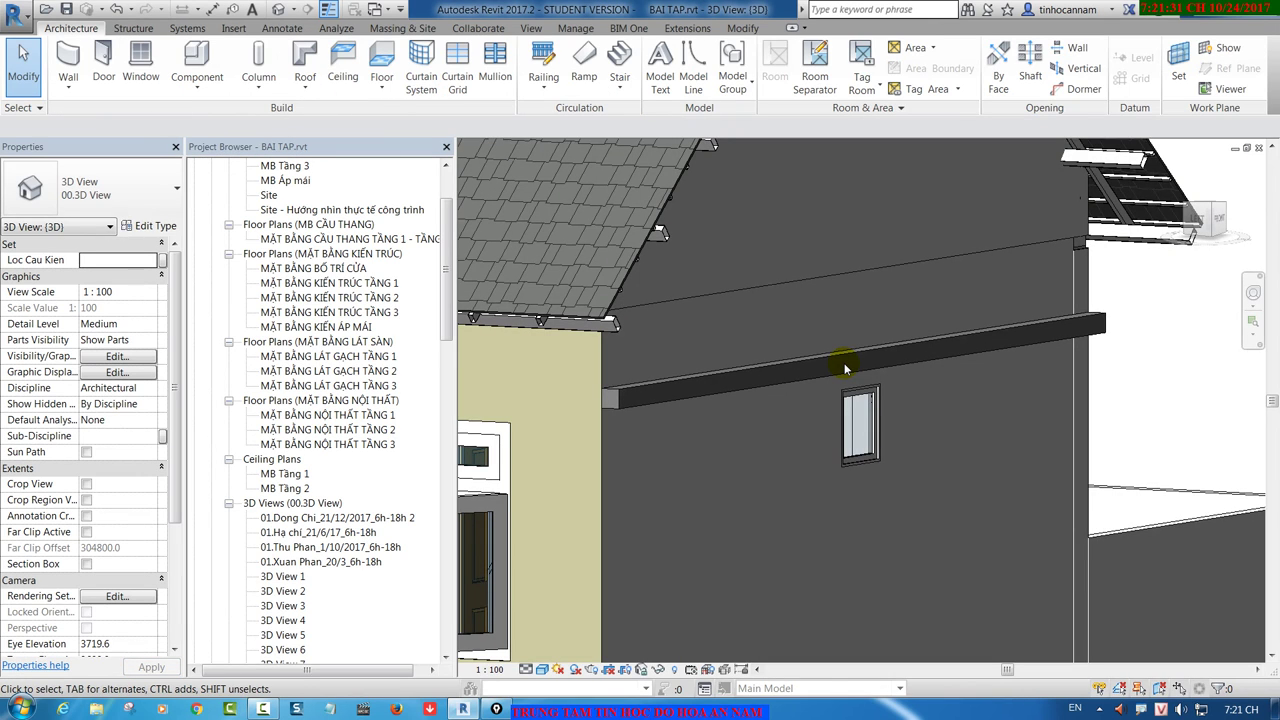
pyautogui.click(663, 394)
pyautogui.click(148, 226)
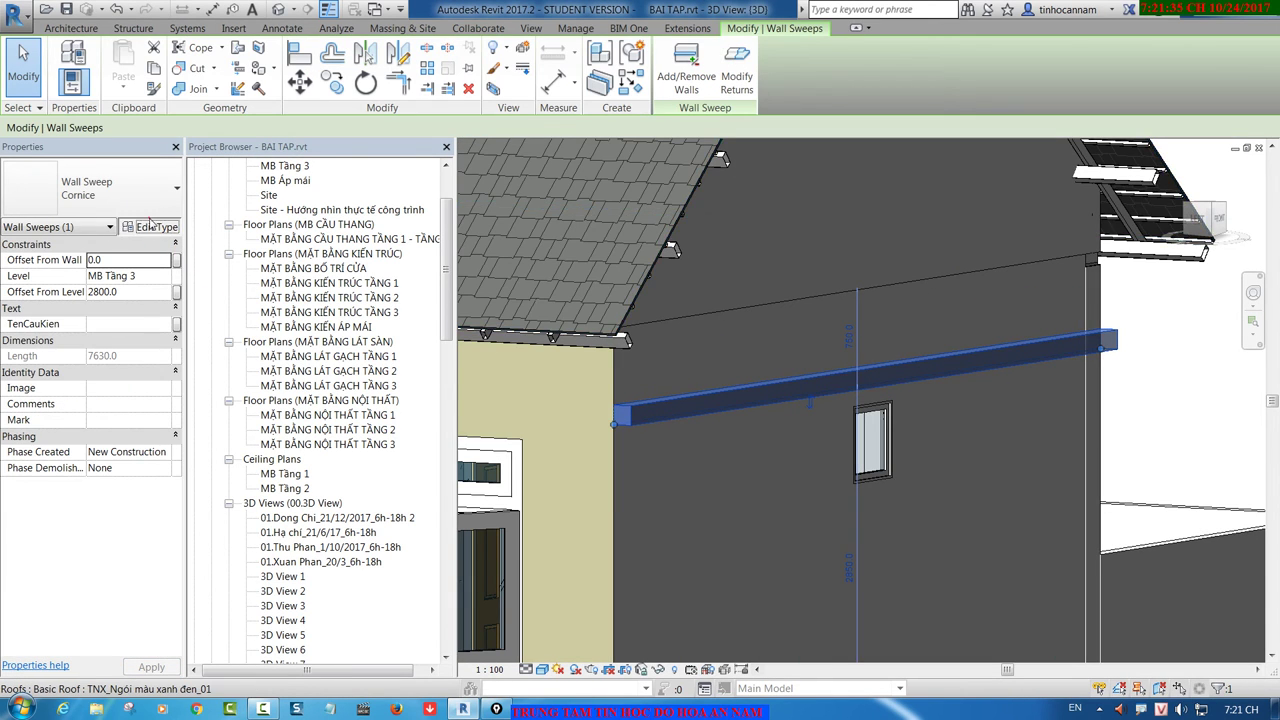
pyautogui.click(488, 138)
pyautogui.write('CHI TUON')
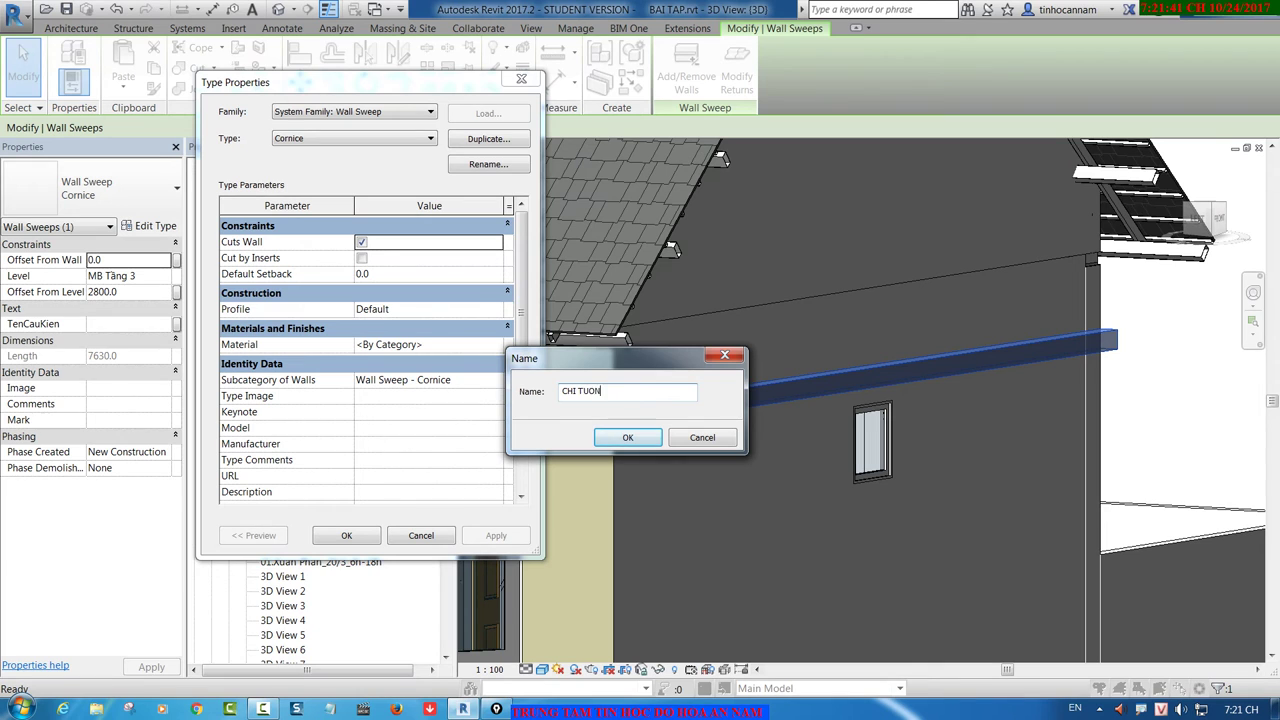
pyautogui.write('G')
pyautogui.press('Return')
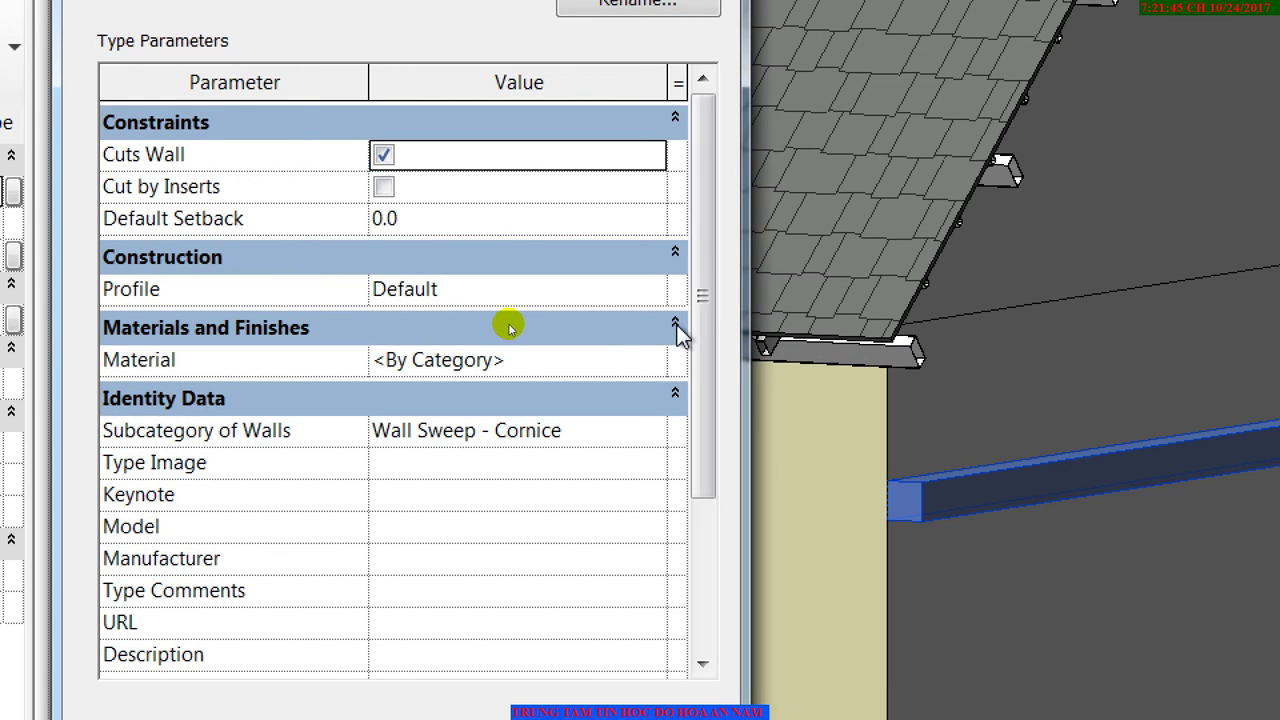
pyautogui.click(658, 292)
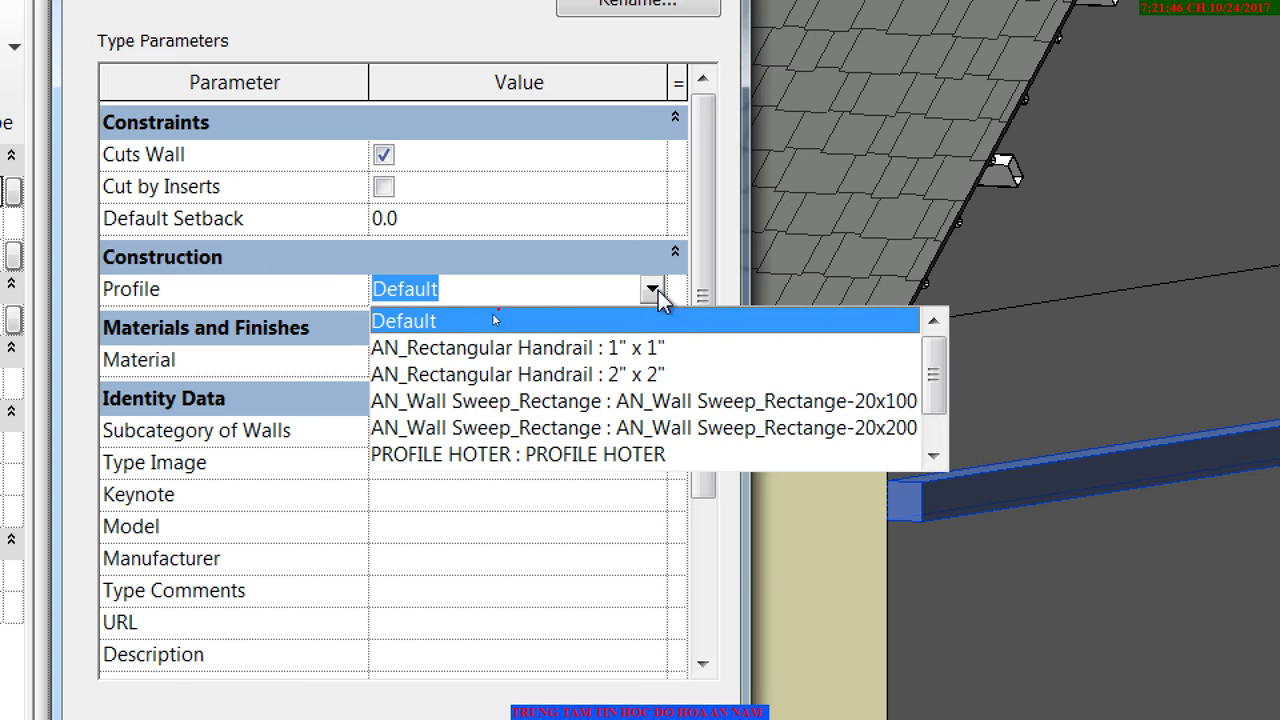
pyautogui.click(545, 457)
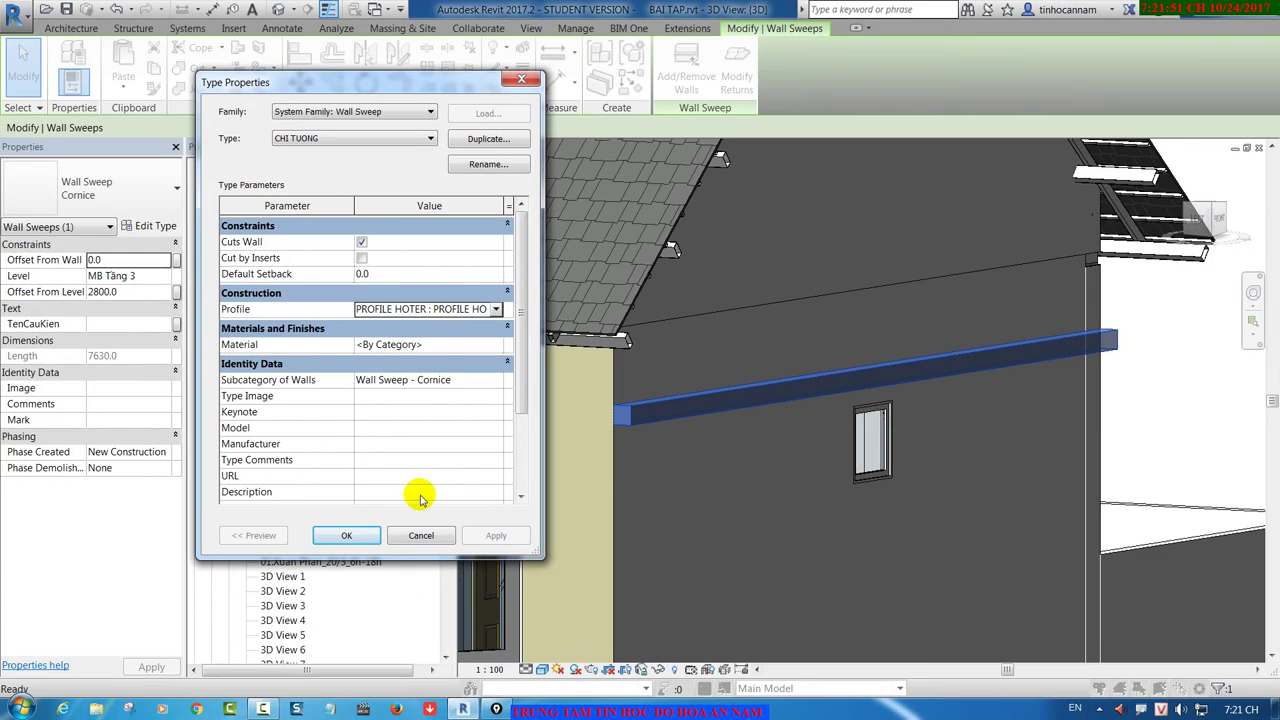
# Step: Apply CHI TUONG, zoom in to check the stepped filleted shape, and reopen its type properties
pyautogui.click(346, 535)
pyautogui.scroll(3, 557, 480)
pyautogui.scroll(2, 591, 457)
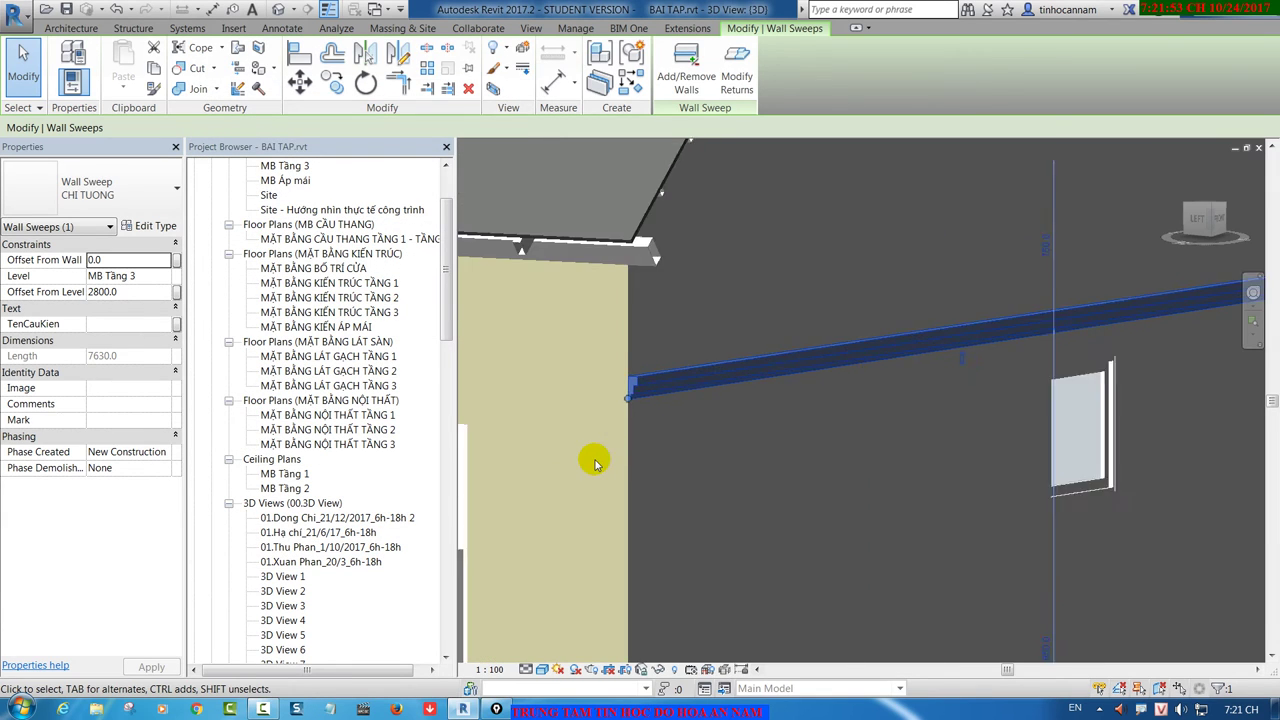
pyautogui.scroll(2, 628, 392)
pyautogui.press('Escape')
pyautogui.scroll(2, 628, 392)
pyautogui.scroll(2, 624, 350)
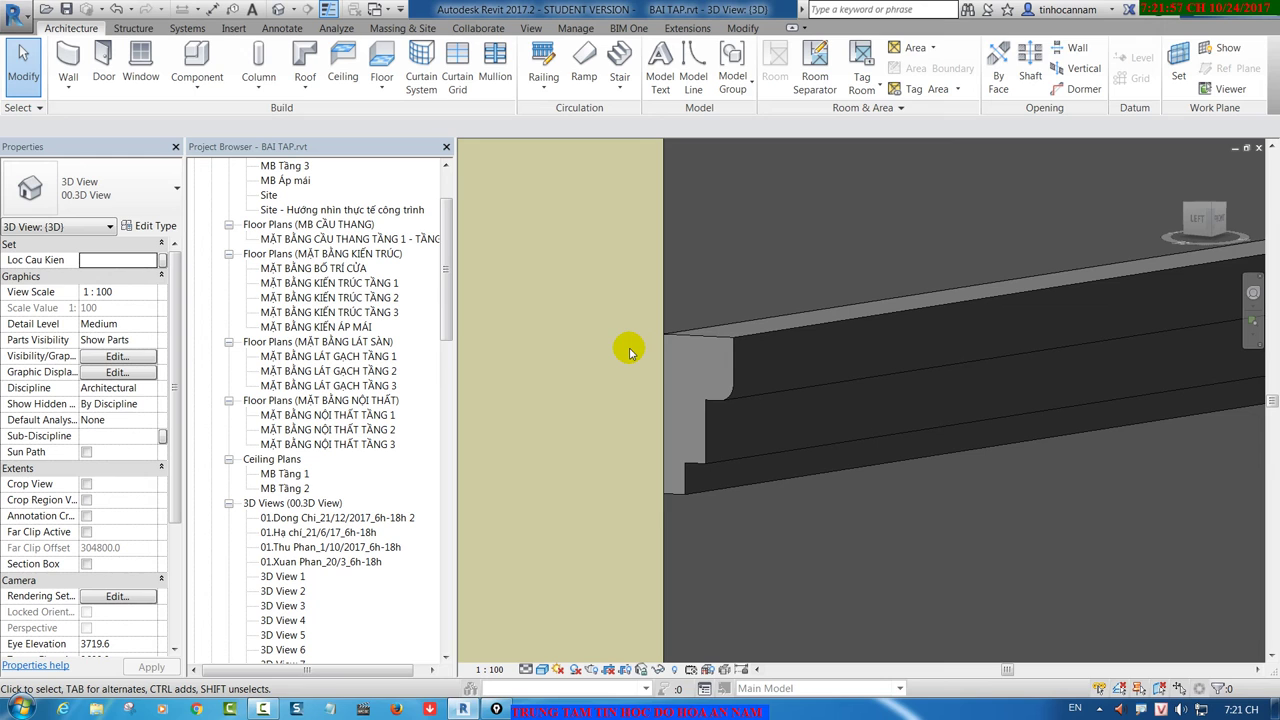
pyautogui.click(809, 324)
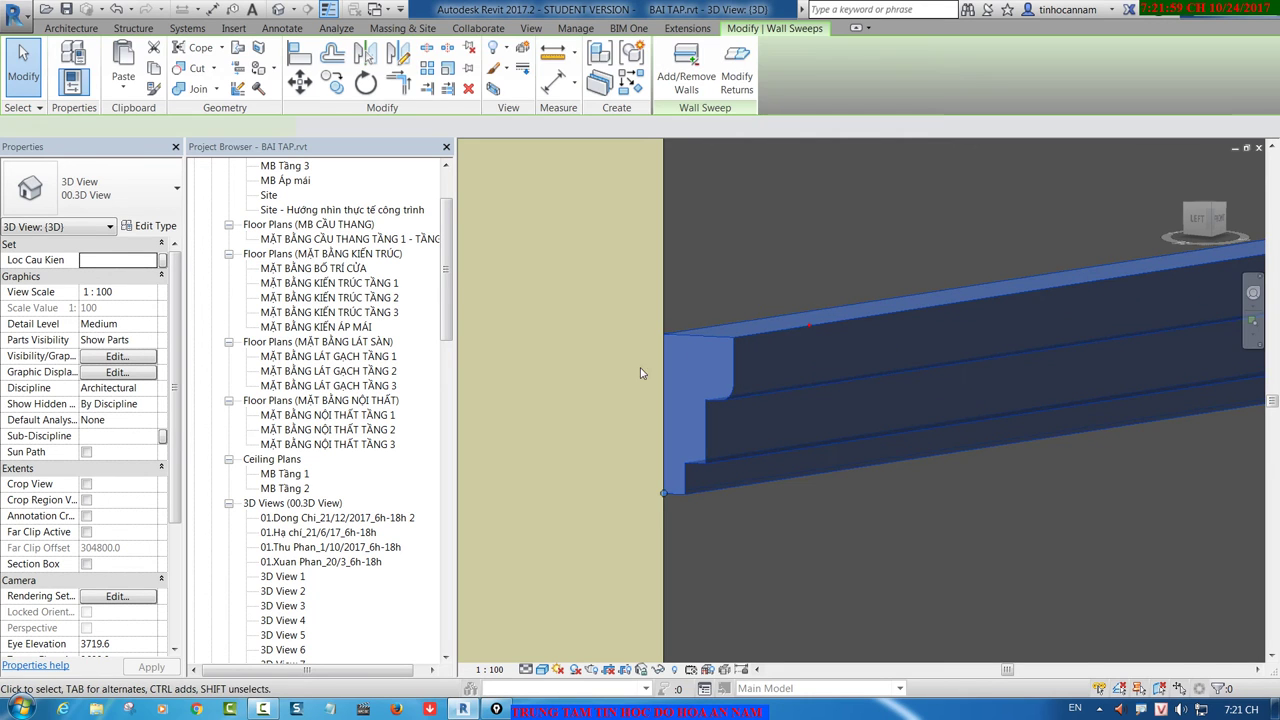
pyautogui.click(608, 366)
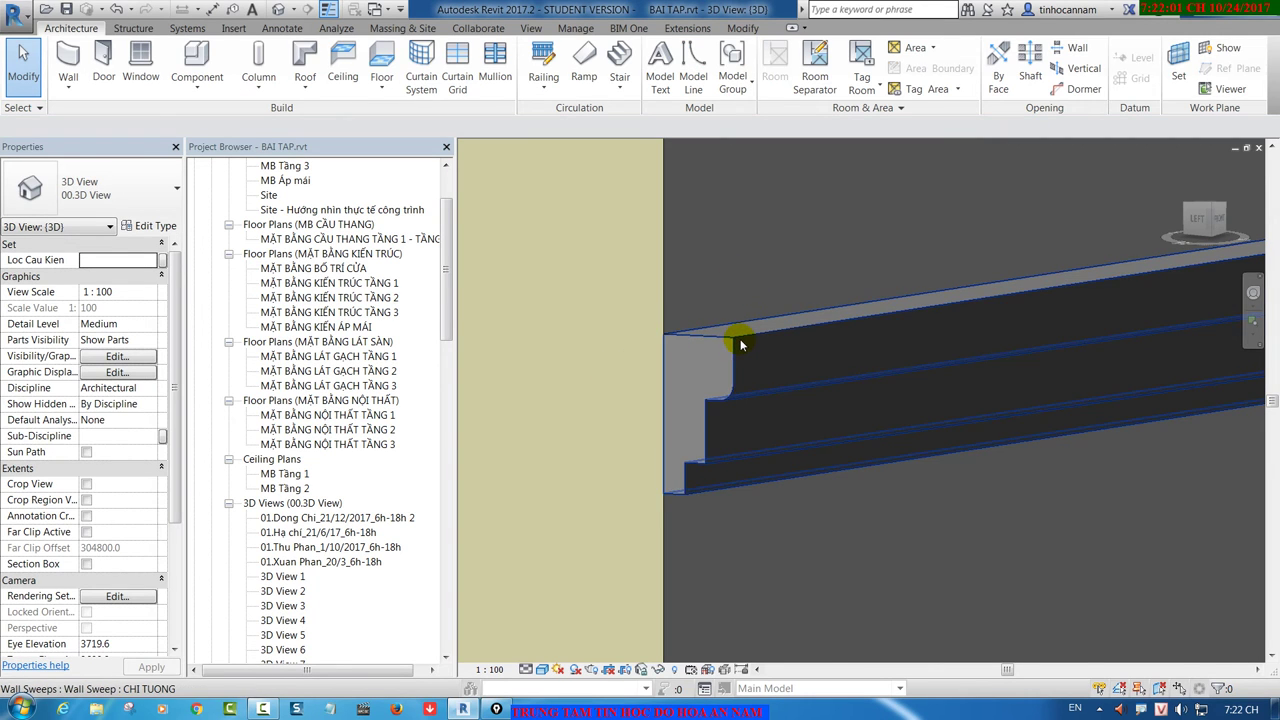
pyautogui.click(739, 340)
pyautogui.click(157, 228)
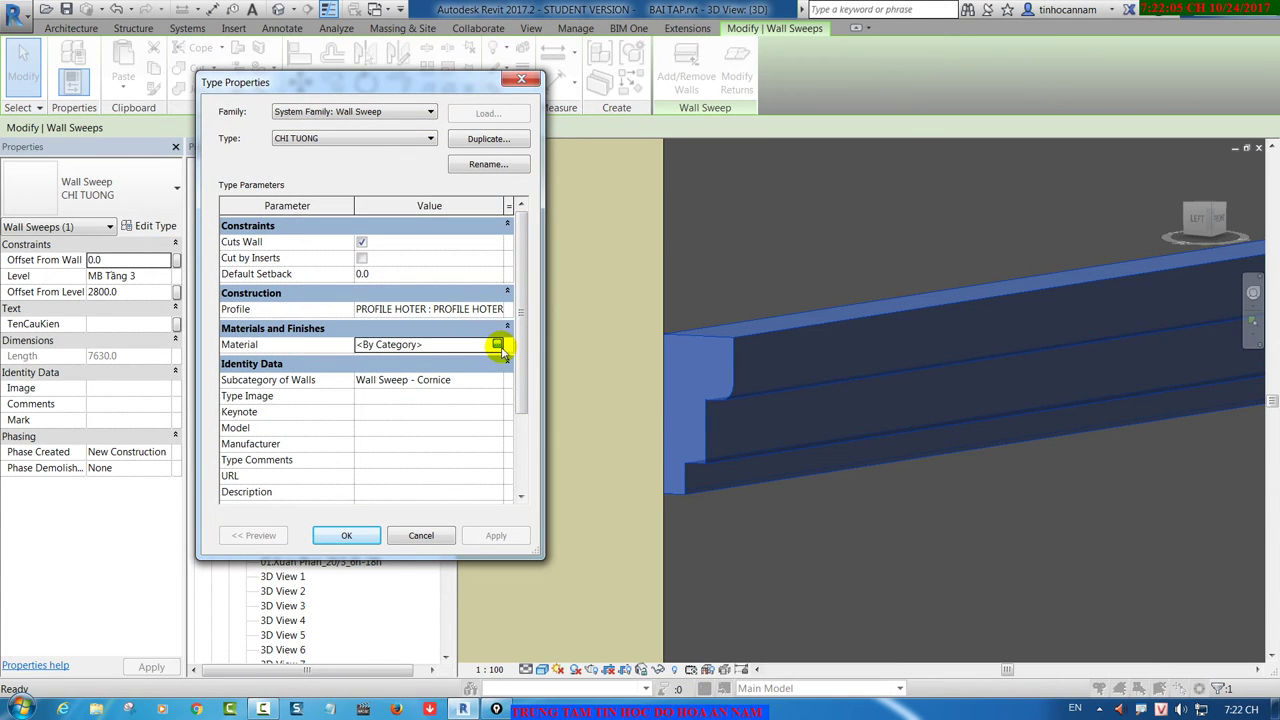
# Step: Assign Wood (Oak) with Use Render Appearance as the CHI TUONG sweep material
pyautogui.click(497, 344)
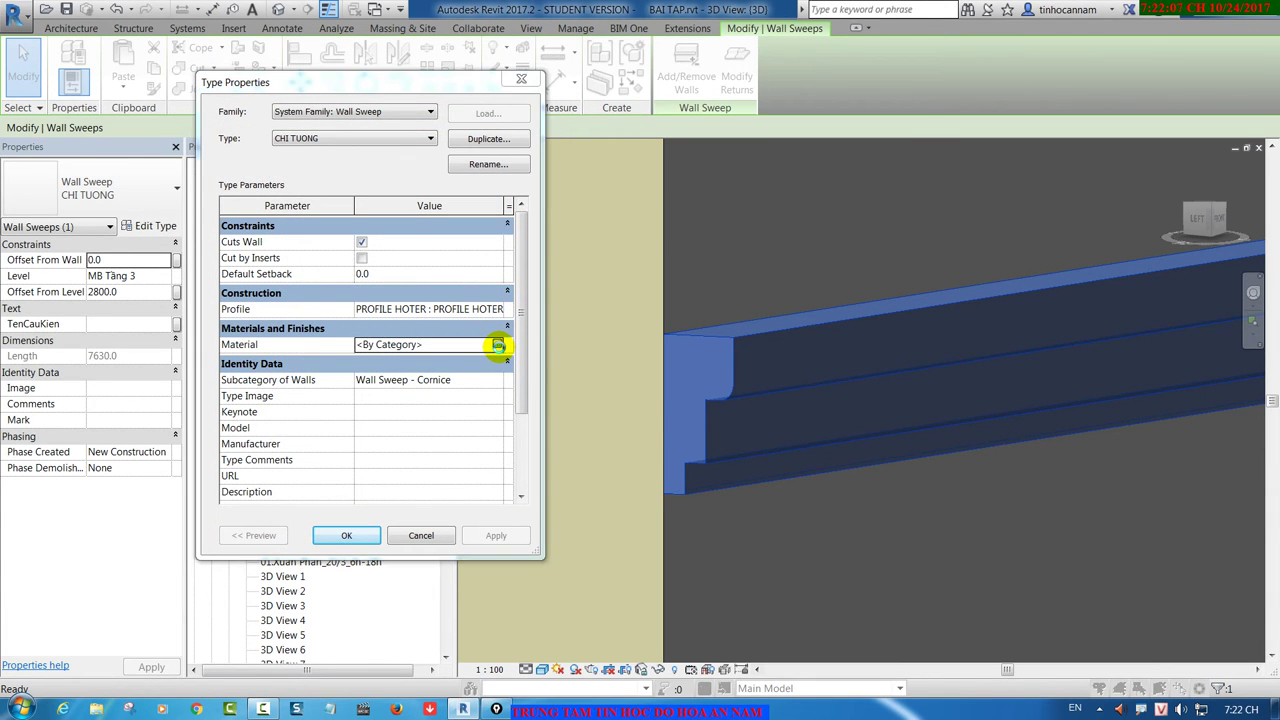
pyautogui.click(497, 345)
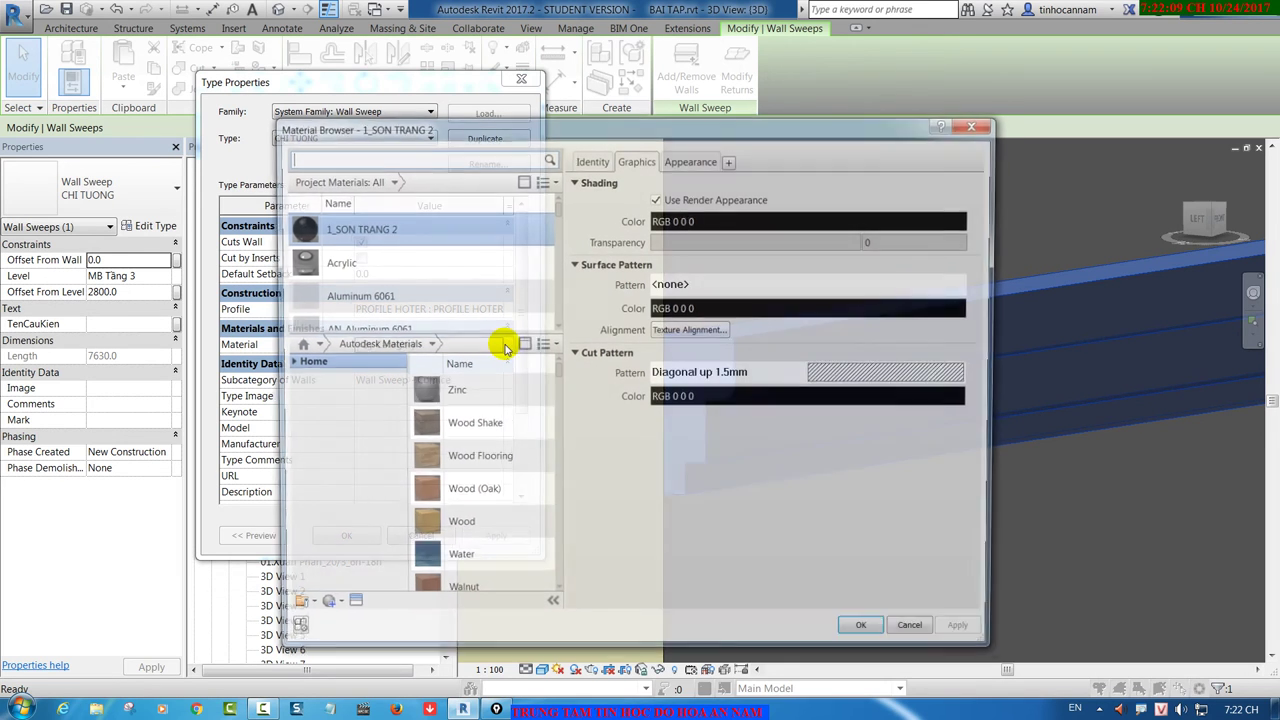
pyautogui.click(457, 524)
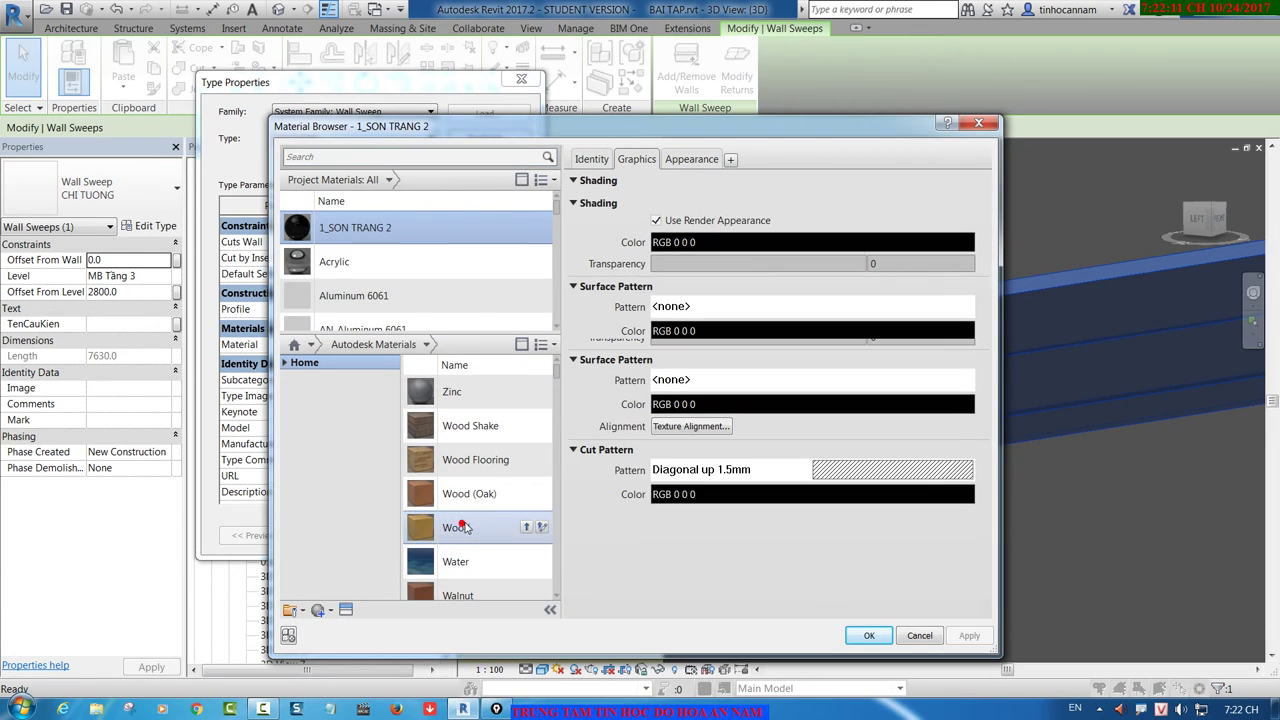
pyautogui.click(475, 494)
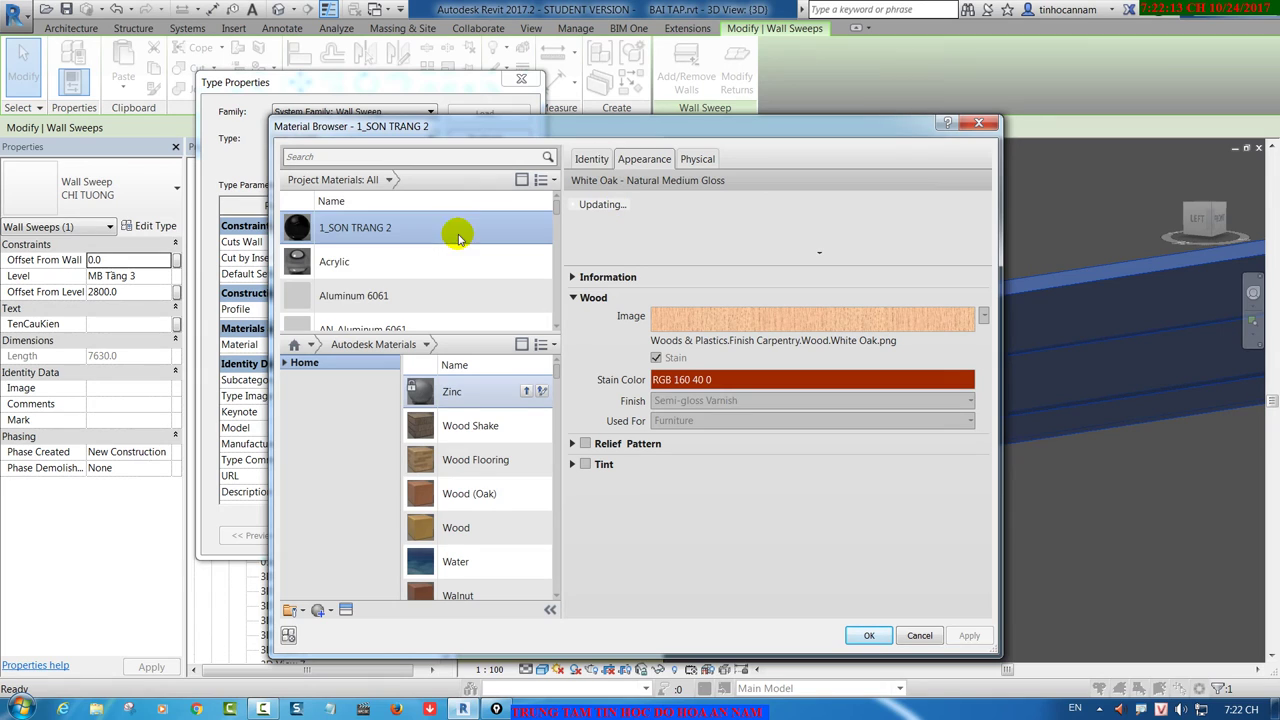
pyautogui.scroll(-1, 500, 260)
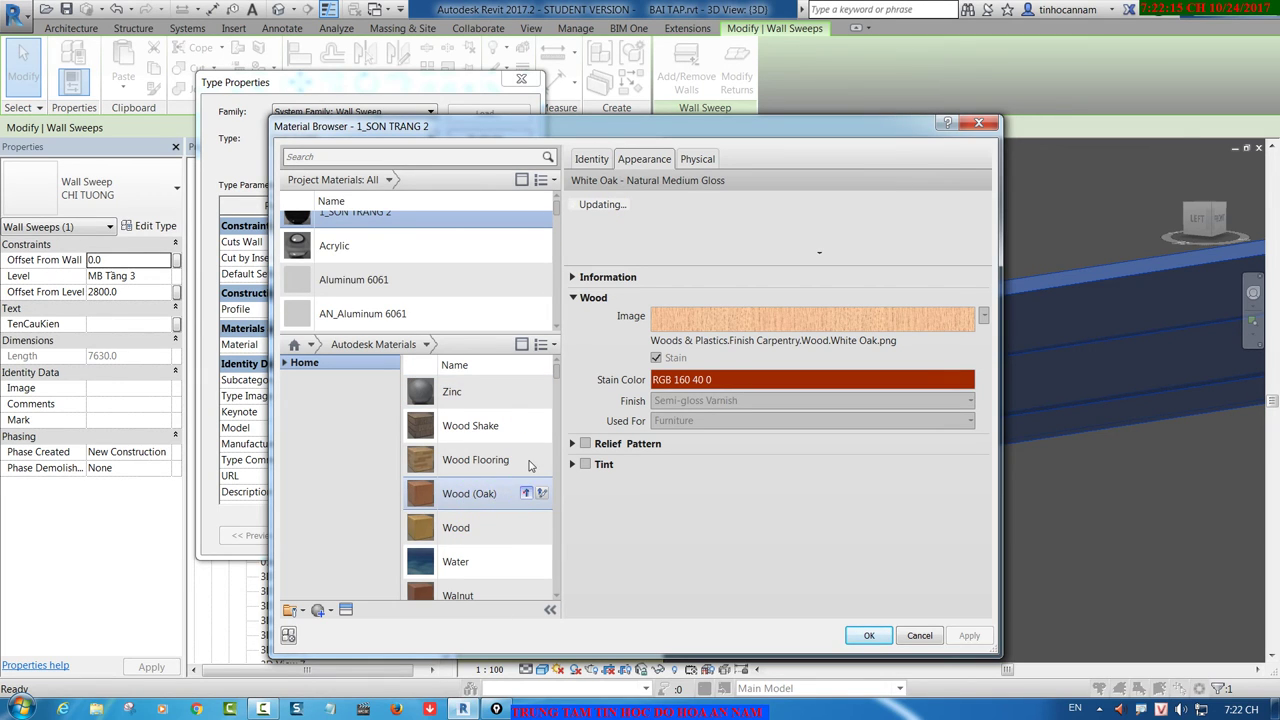
pyautogui.click(526, 493)
pyautogui.click(677, 200)
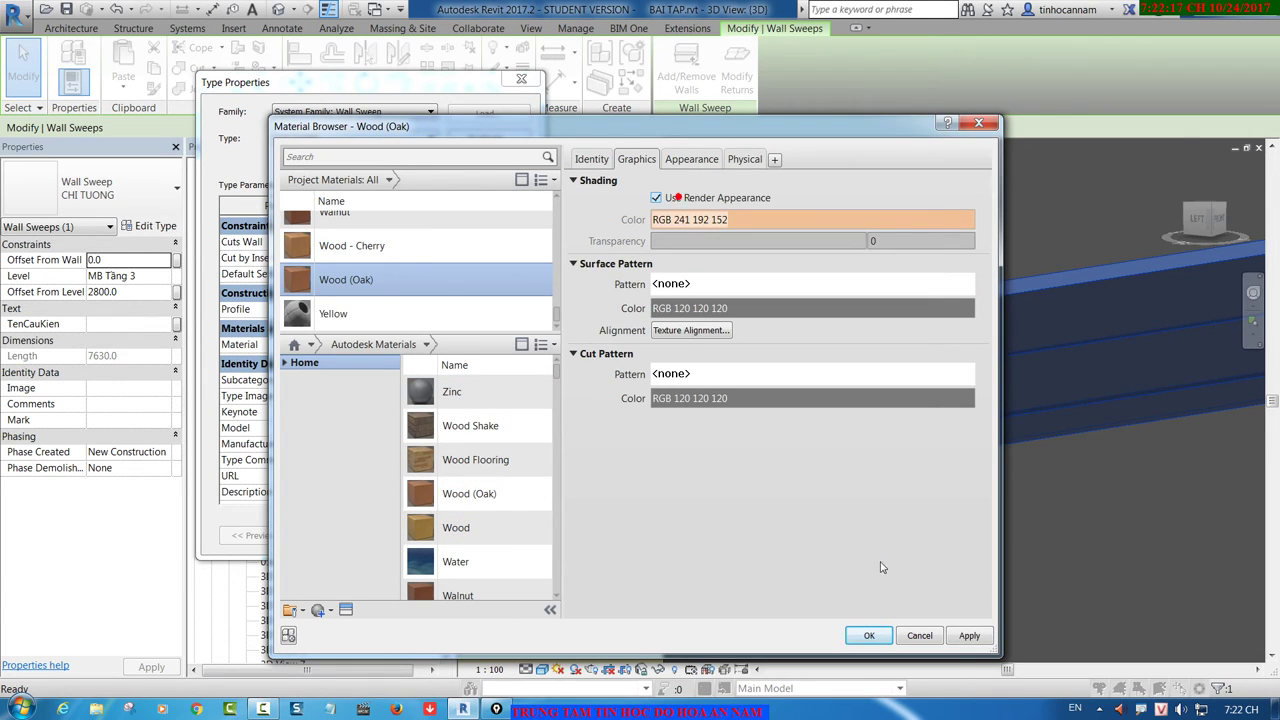
pyautogui.click(870, 636)
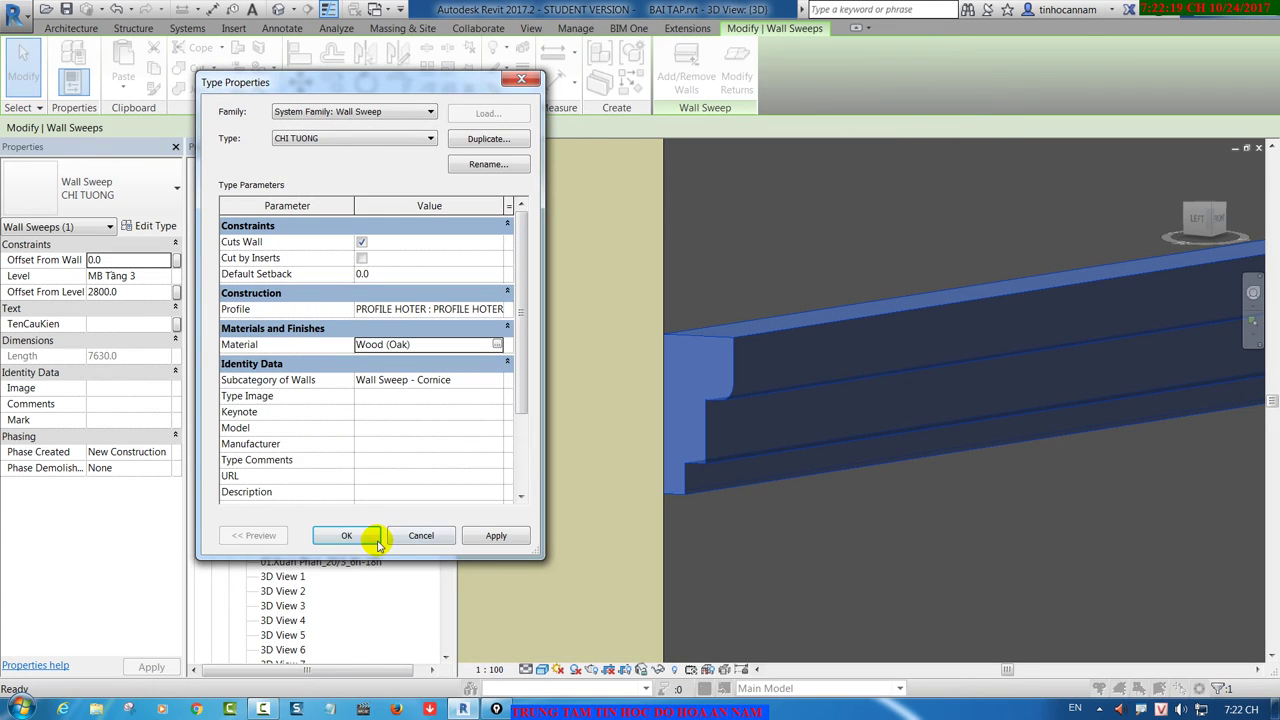
pyautogui.click(362, 540)
pyautogui.press('Escape')
# Step: Orbit the model round to the front and balcony side of the house
pyautogui.scroll(-1, 617, 449)
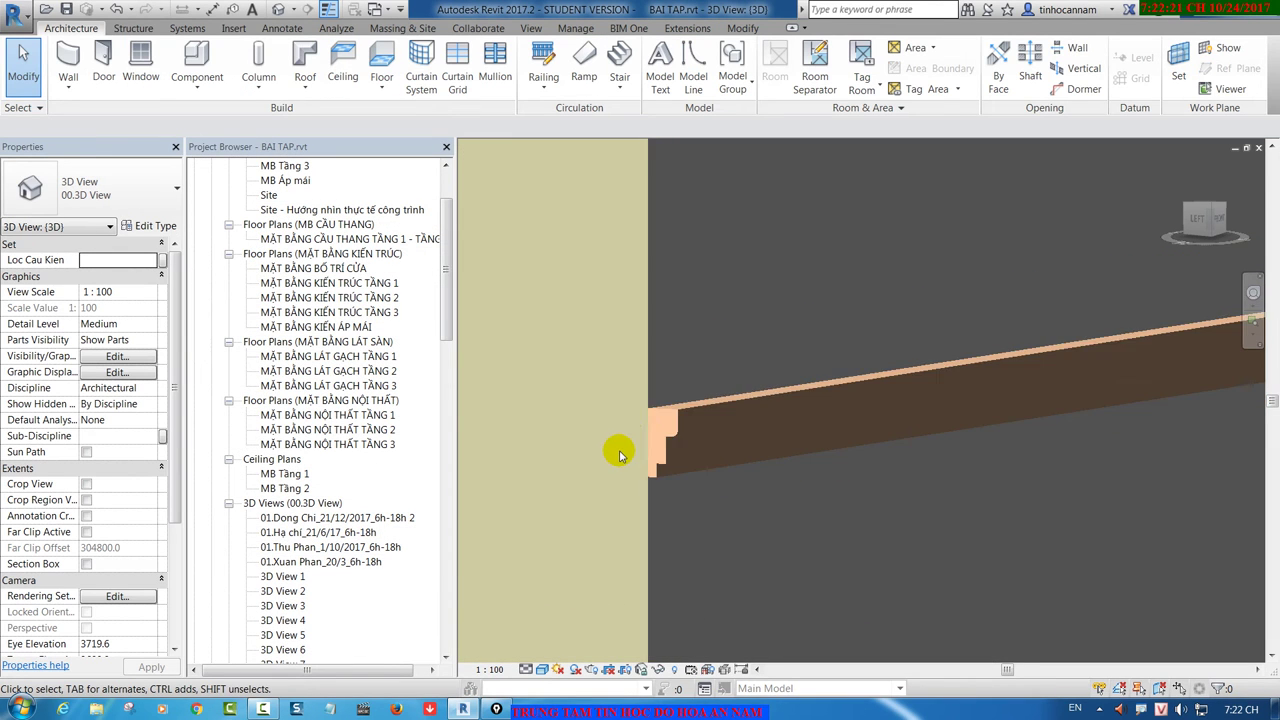
pyautogui.scroll(-3, 617, 450)
pyautogui.scroll(-3, 617, 449)
pyautogui.moveTo(614, 443)
pyautogui.keyDown('shift'); pyautogui.mouseDown(button='middle')
pyautogui.moveTo(500, 517)
pyautogui.moveTo(894, 466)
pyautogui.moveTo(843, 423)
pyautogui.moveTo(820, 357)
pyautogui.moveTo(975, 333)
pyautogui.moveTo(1023, 360)
pyautogui.moveTo(1051, 397)
pyautogui.mouseUp(button='middle'); pyautogui.keyUp('shift')
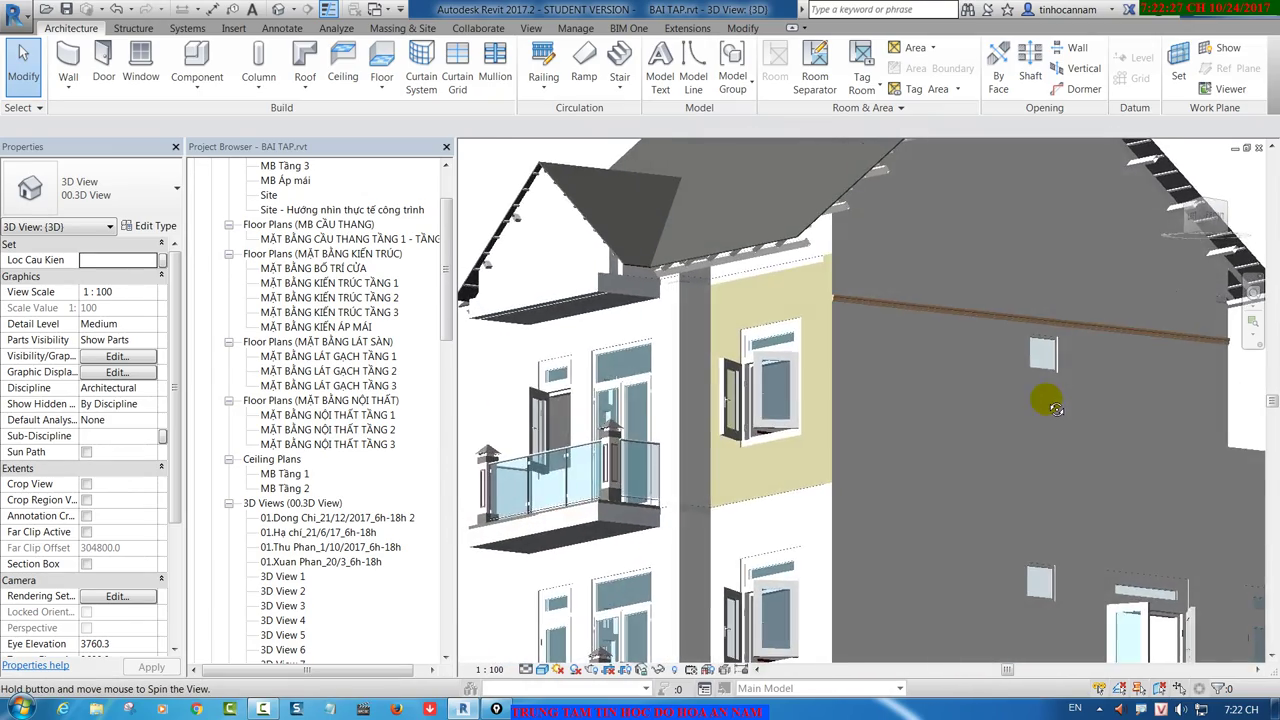
pyautogui.scroll(2, 1122, 428)
pyautogui.moveTo(1122, 428)
pyautogui.keyDown('shift'); pyautogui.mouseDown(button='middle')
pyautogui.moveTo(980, 409)
pyautogui.moveTo(751, 431)
pyautogui.moveTo(940, 360)
pyautogui.mouseUp(button='middle'); pyautogui.keyUp('shift')
pyautogui.scroll(2, 929, 363)
pyautogui.scroll(2, 929, 323)
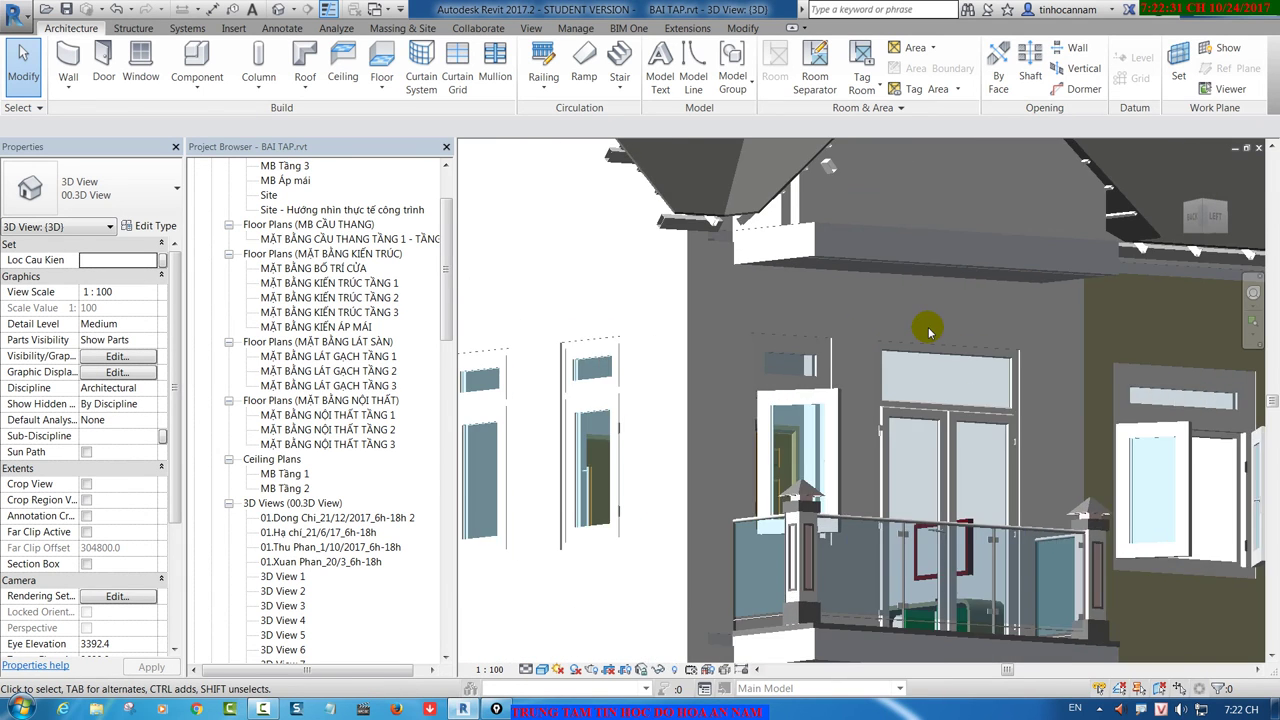
pyautogui.scroll(2, 929, 323)
# Step: Place a CHI TUONG wall sweep on the wall above the balcony doors
pyautogui.click(72, 80)
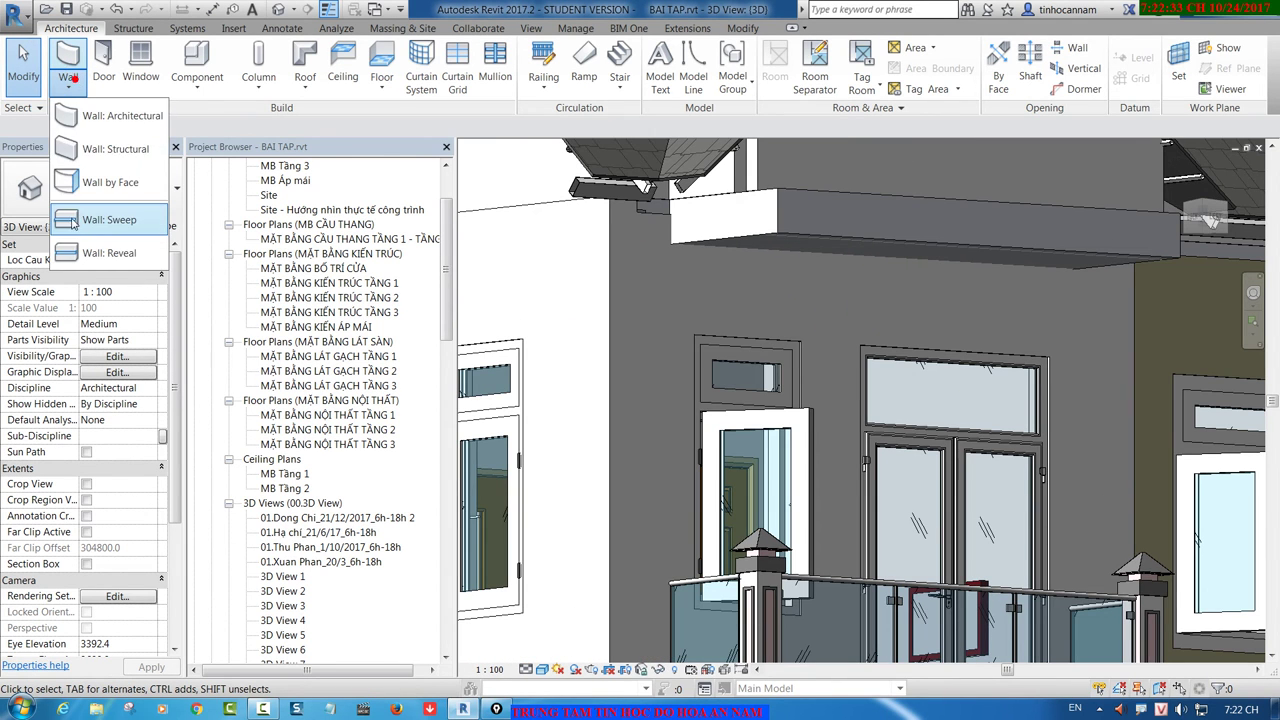
pyautogui.click(100, 220)
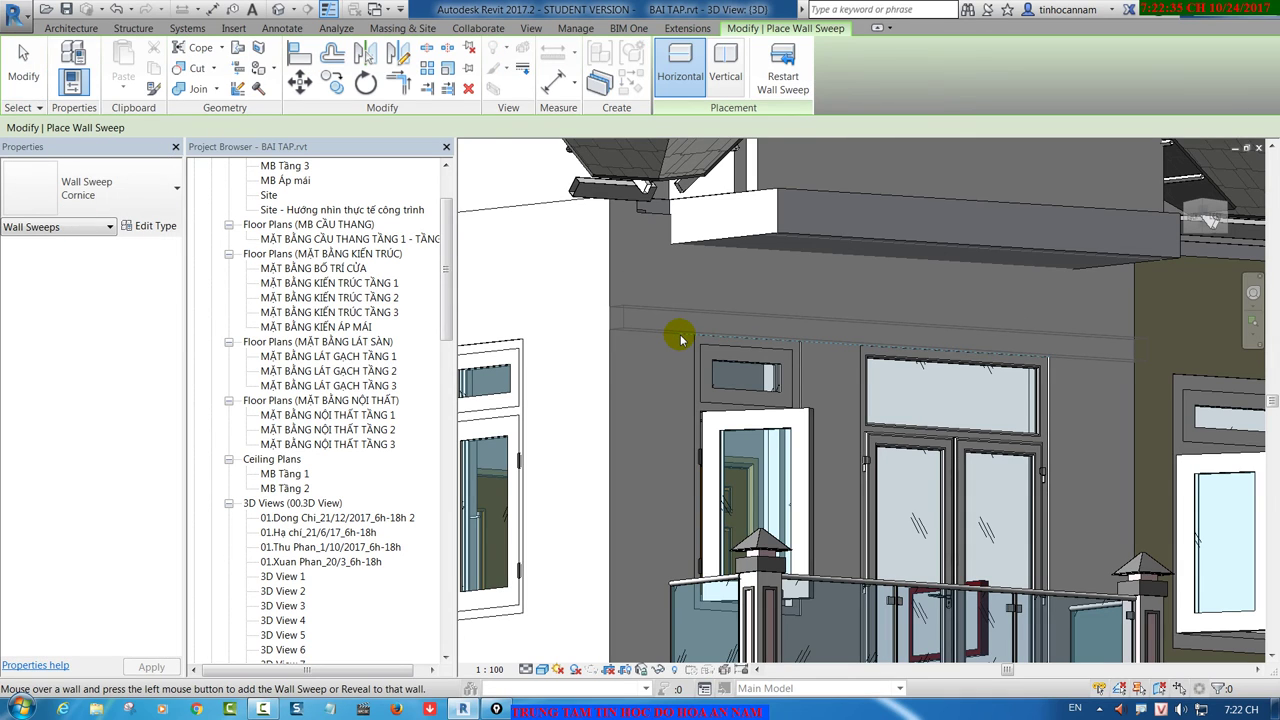
pyautogui.click(176, 187)
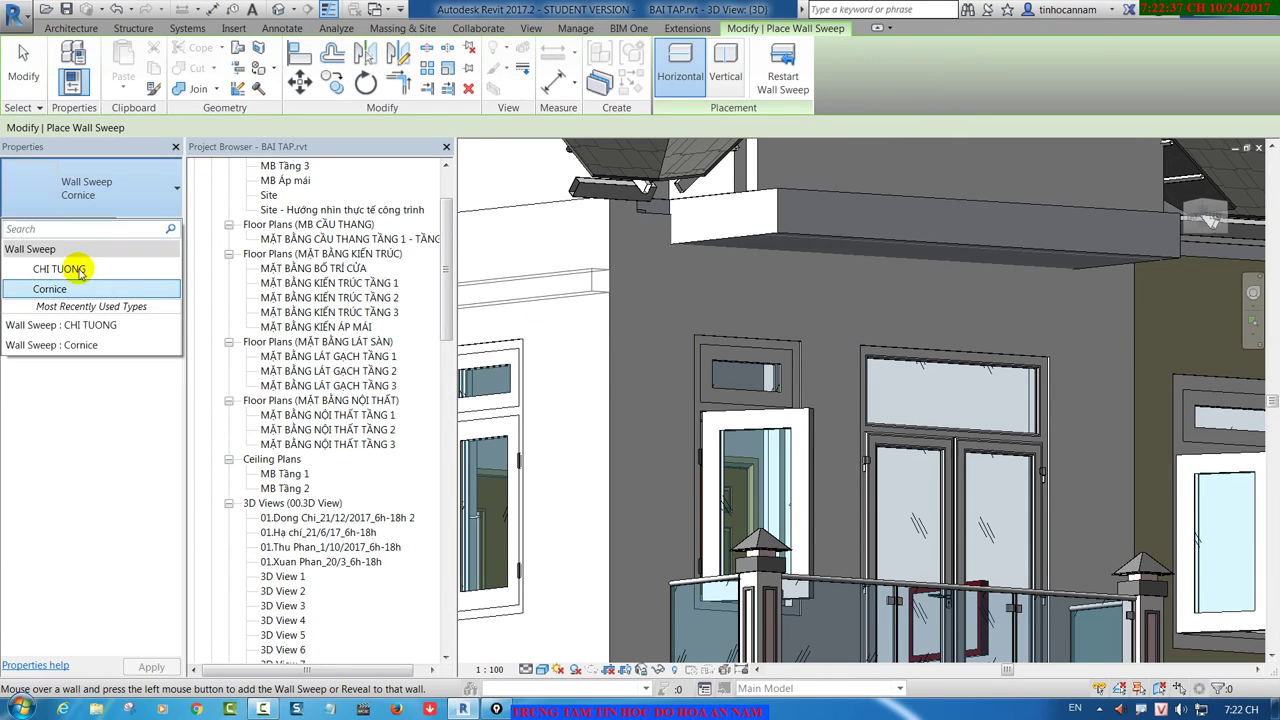
pyautogui.click(77, 266)
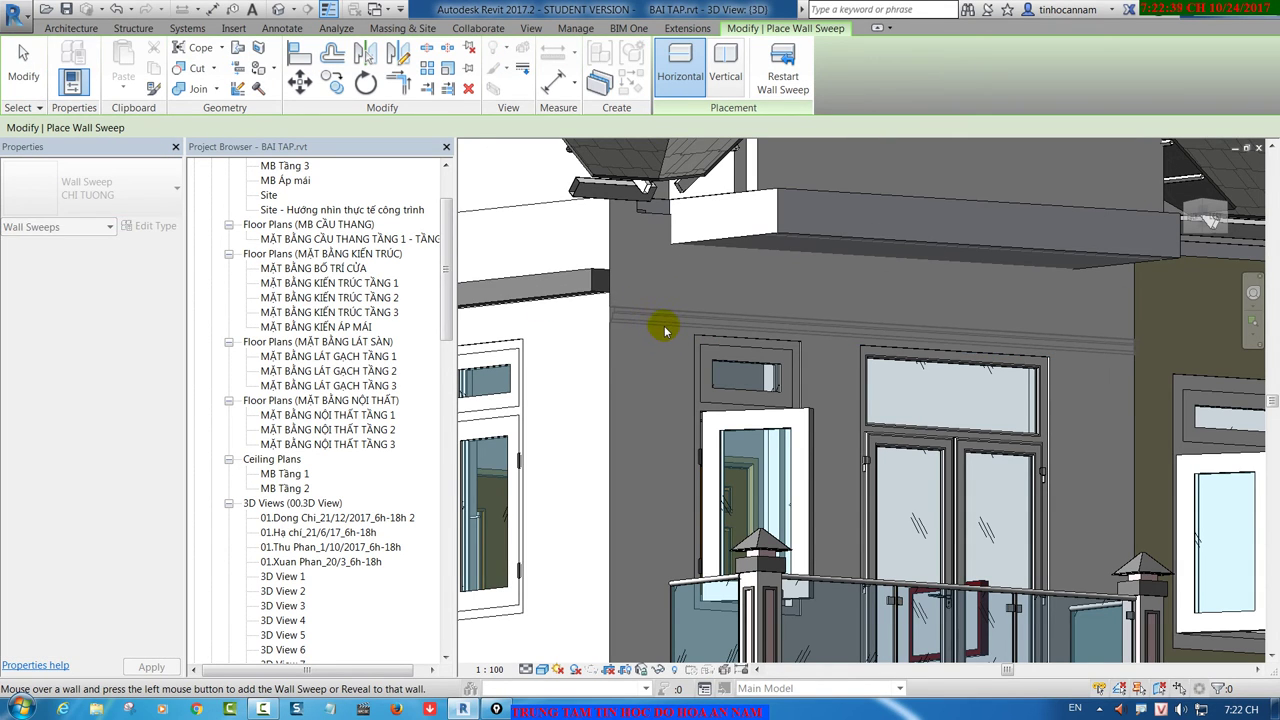
pyautogui.click(665, 328)
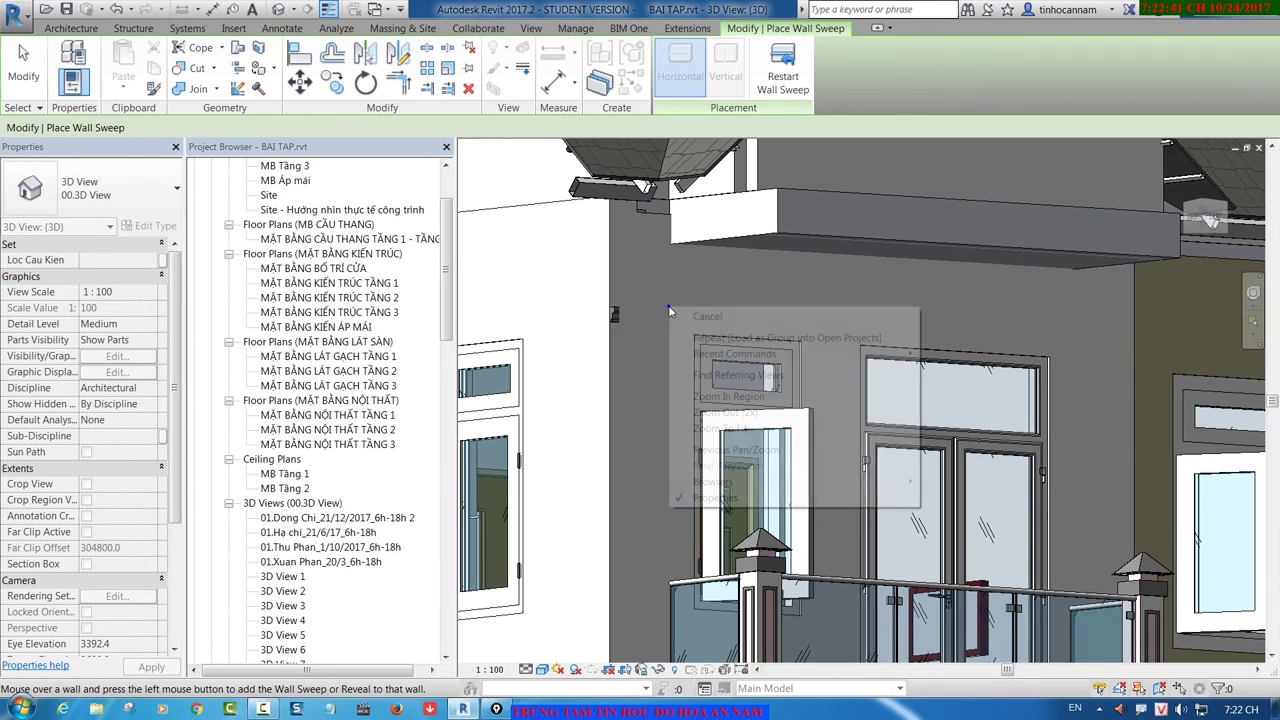
pyautogui.rightClick(668, 306)
pyautogui.click(697, 316)
pyautogui.scroll(3, 629, 318)
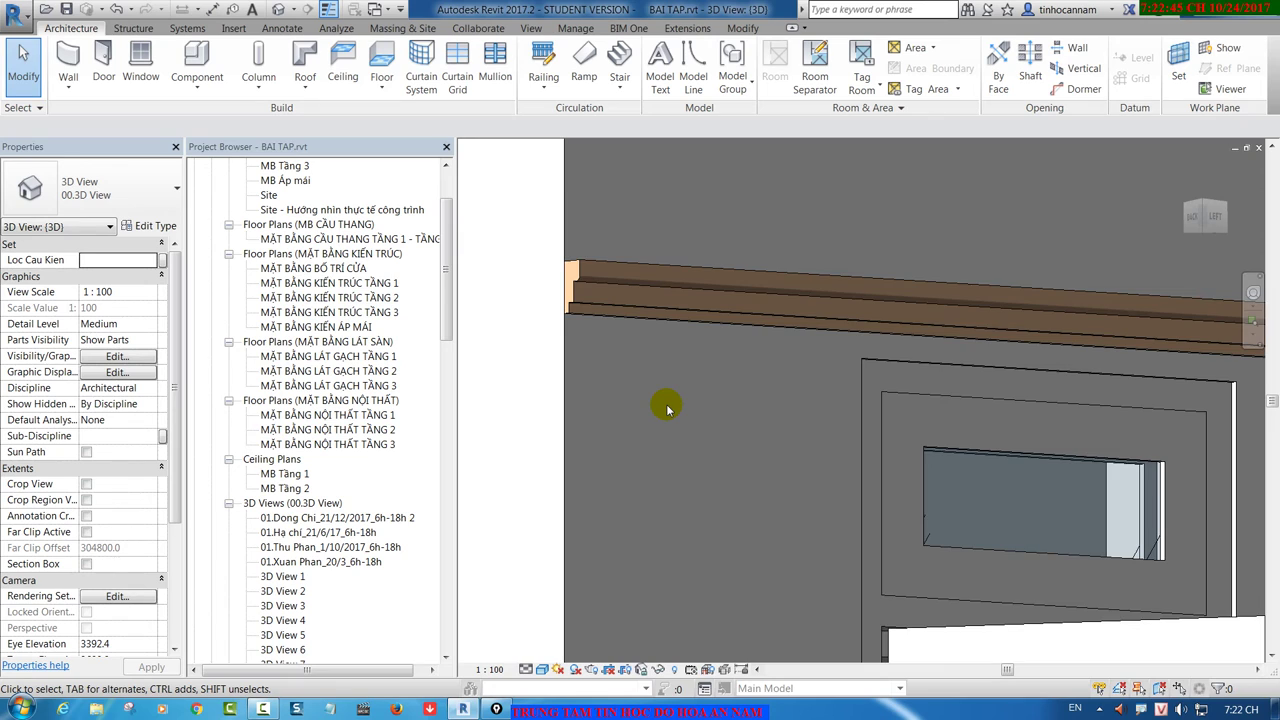
pyautogui.scroll(-5, 667, 408)
pyautogui.moveTo(674, 400)
pyautogui.keyDown('shift'); pyautogui.mouseDown(button='middle')
pyautogui.moveTo(808, 448)
pyautogui.moveTo(650, 487)
pyautogui.moveTo(823, 443)
pyautogui.moveTo(780, 366)
pyautogui.moveTo(714, 366)
pyautogui.moveTo(735, 355)
pyautogui.mouseUp(button='middle'); pyautogui.keyUp('shift')
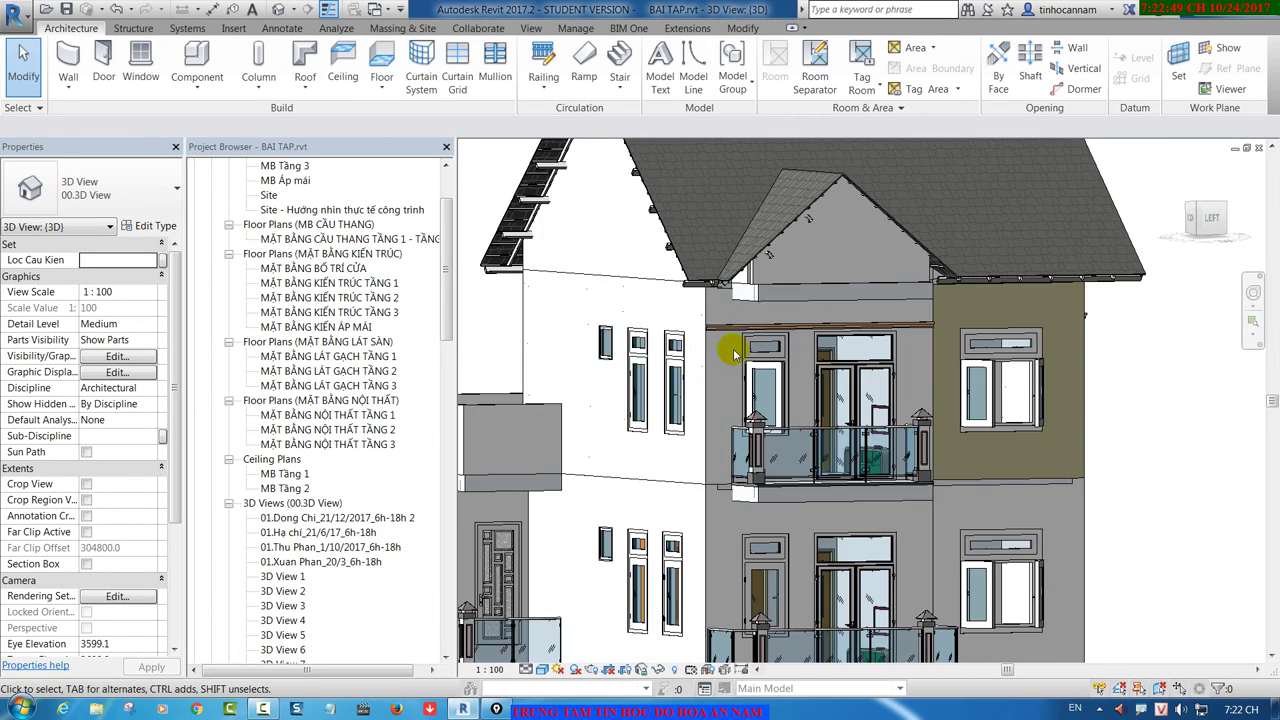
pyautogui.scroll(2, 735, 355)
pyautogui.click(745, 306)
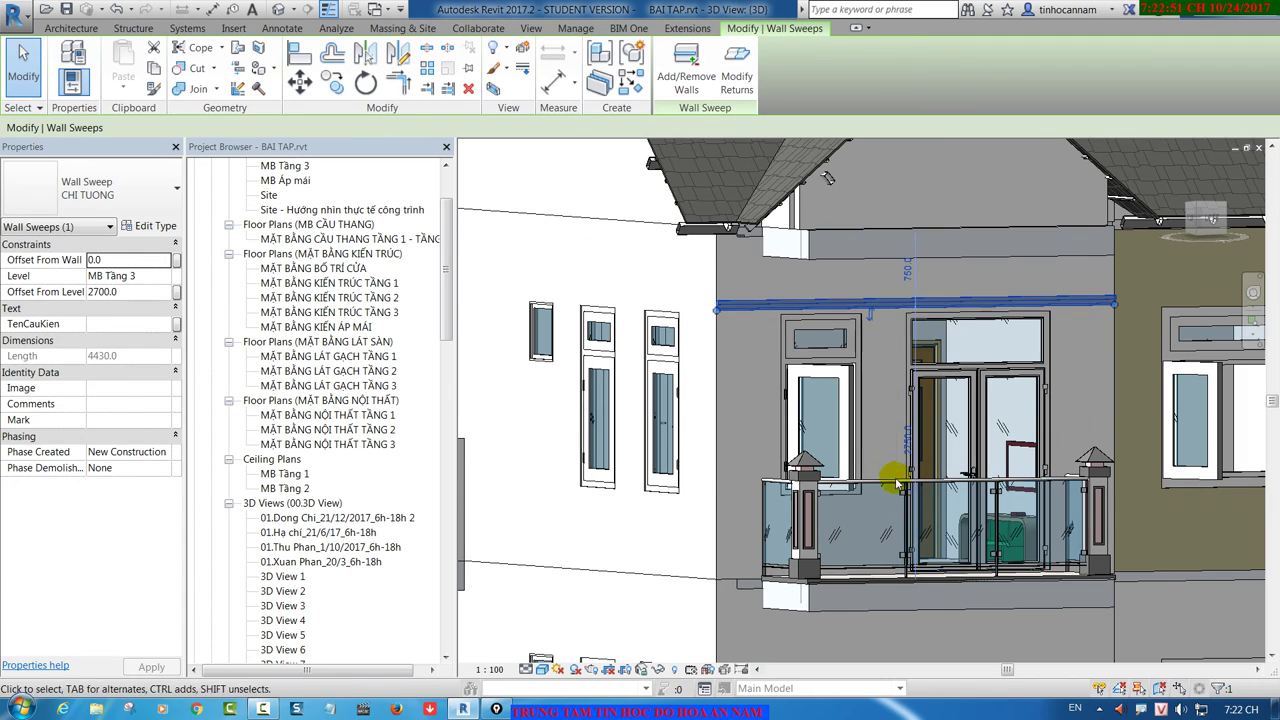
pyautogui.scroll(3, 897, 485)
pyautogui.click(943, 380)
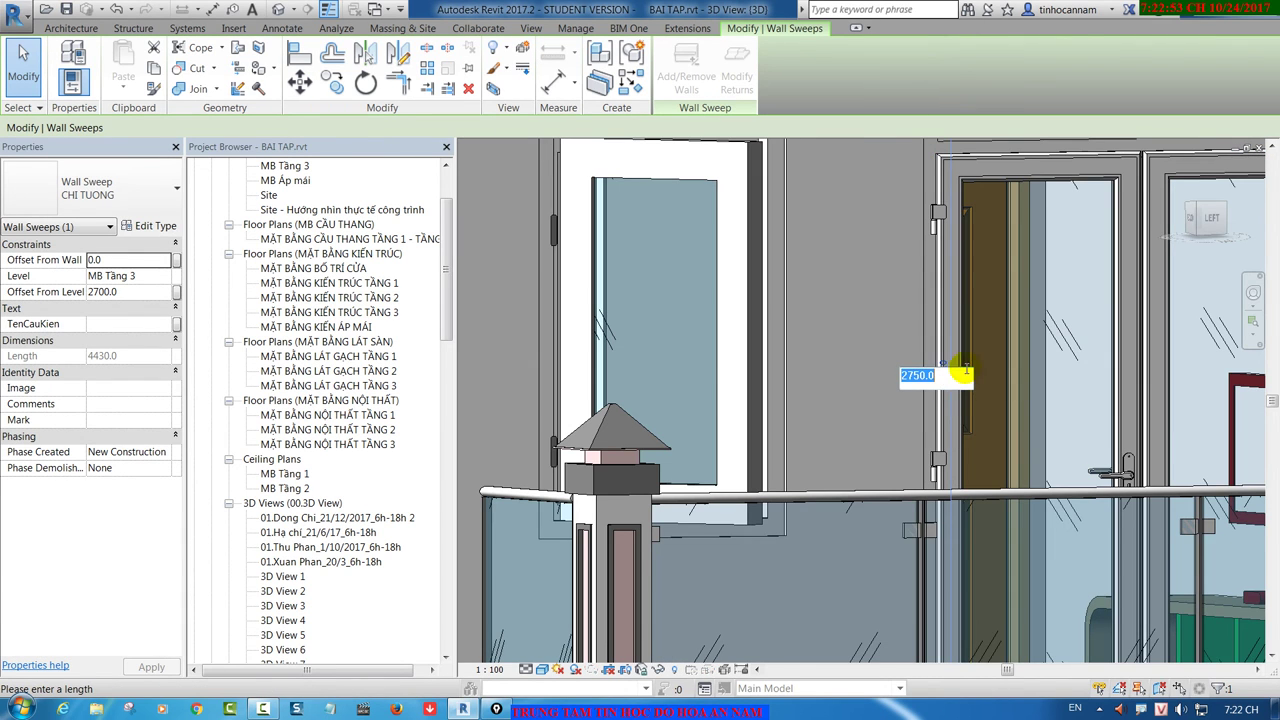
pyautogui.scroll(-2, 917, 385)
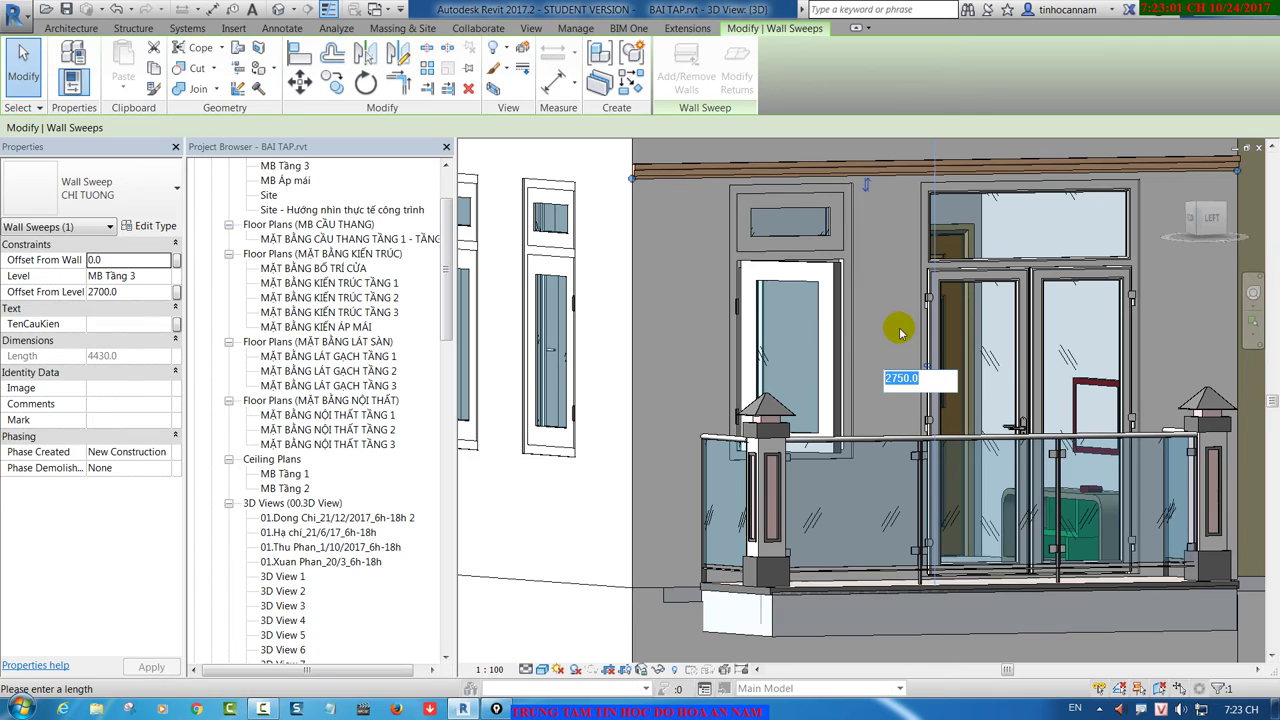
pyautogui.press('Escape')
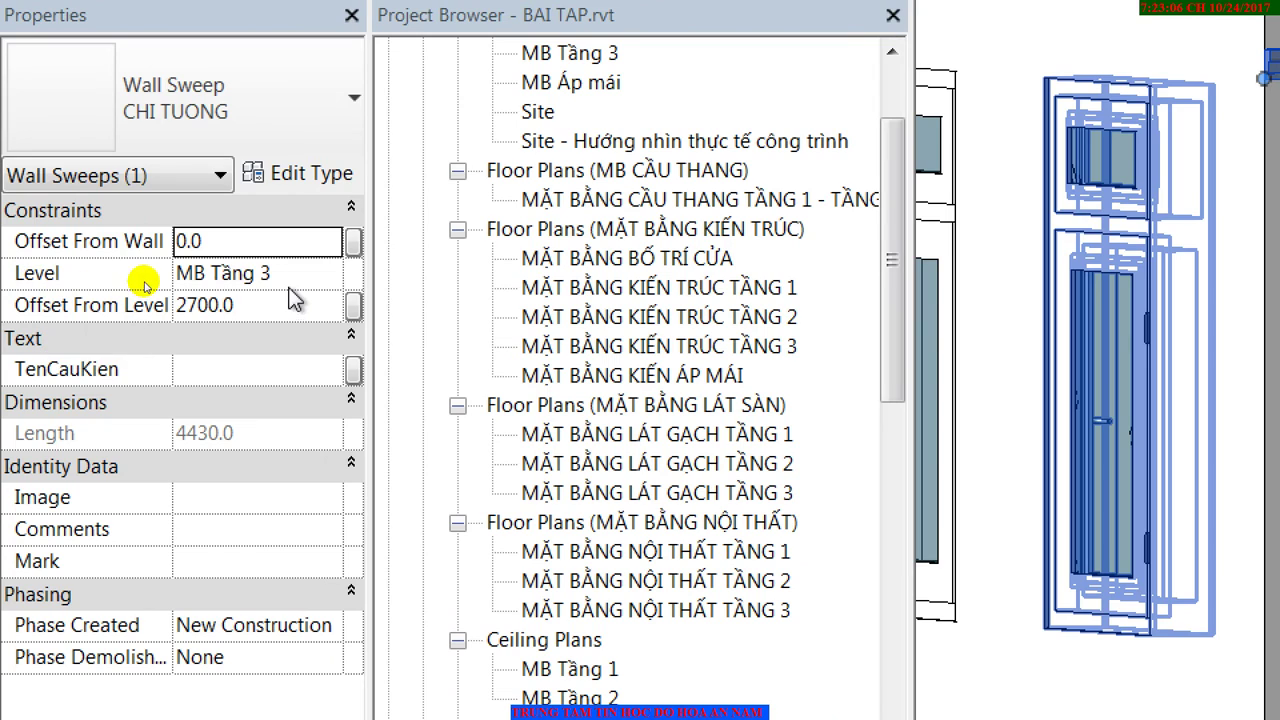
pyautogui.click(290, 284)
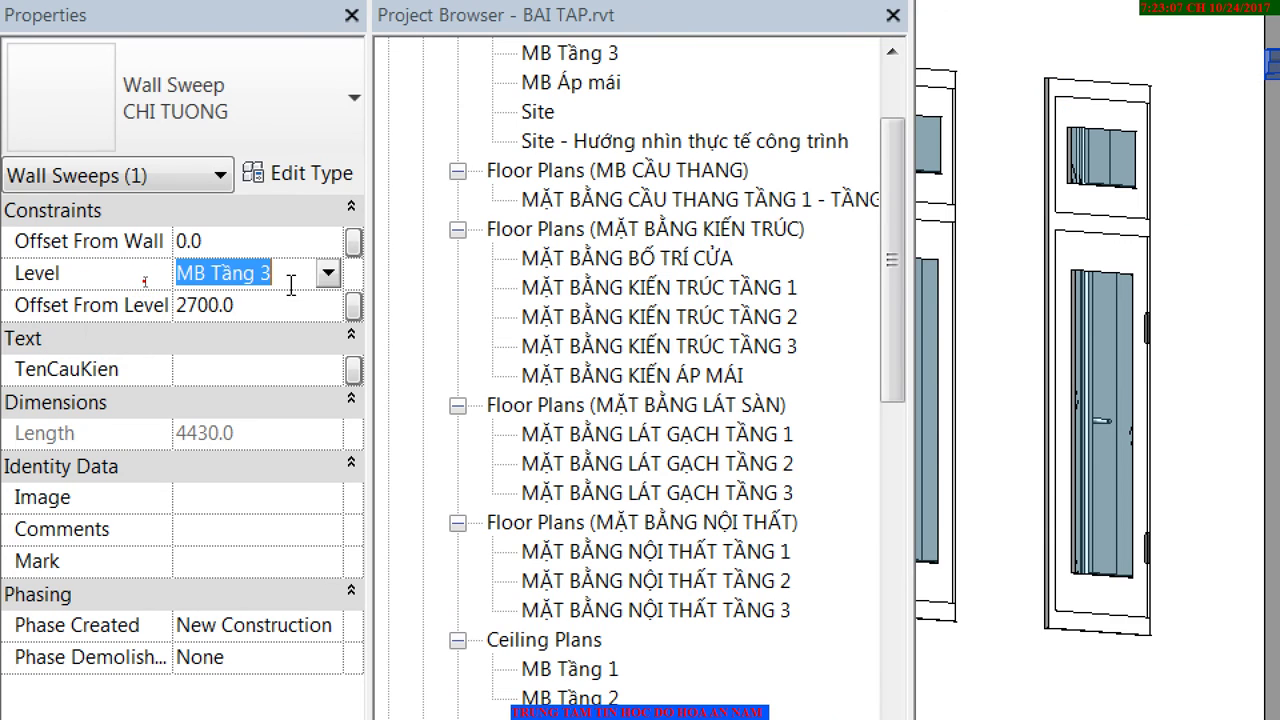
pyautogui.click(284, 305)
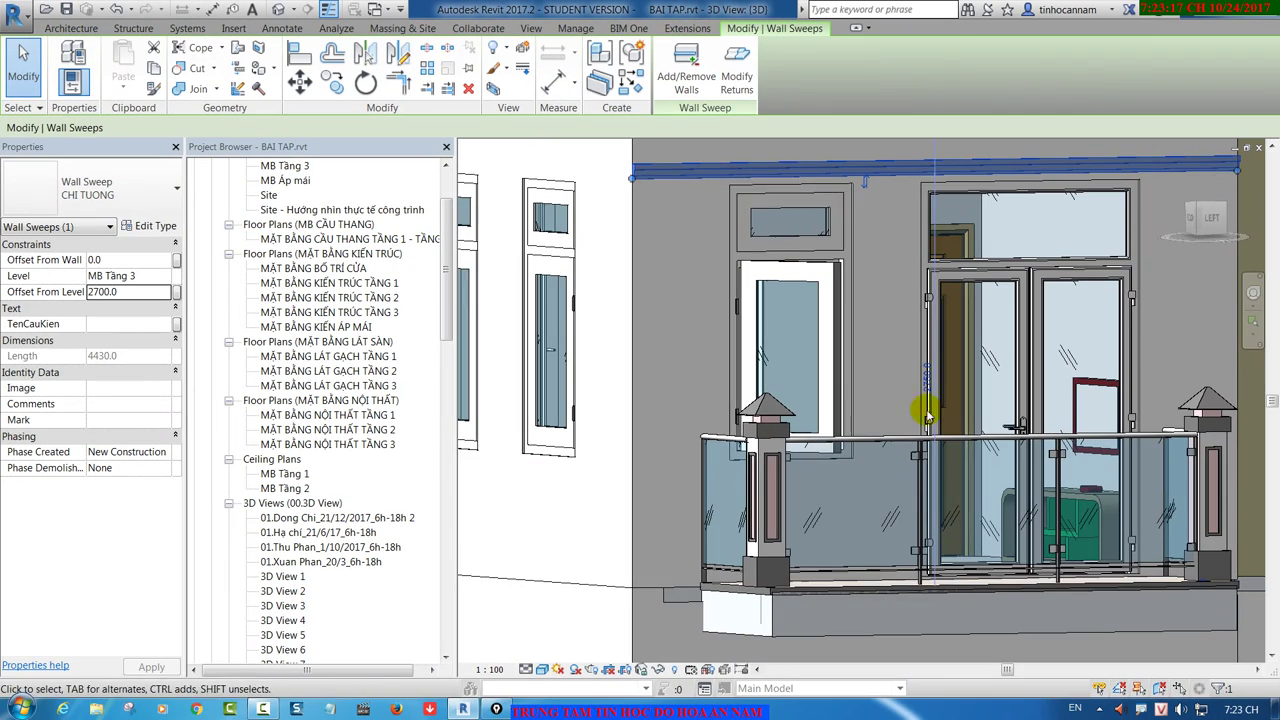
pyautogui.scroll(3, 927, 372)
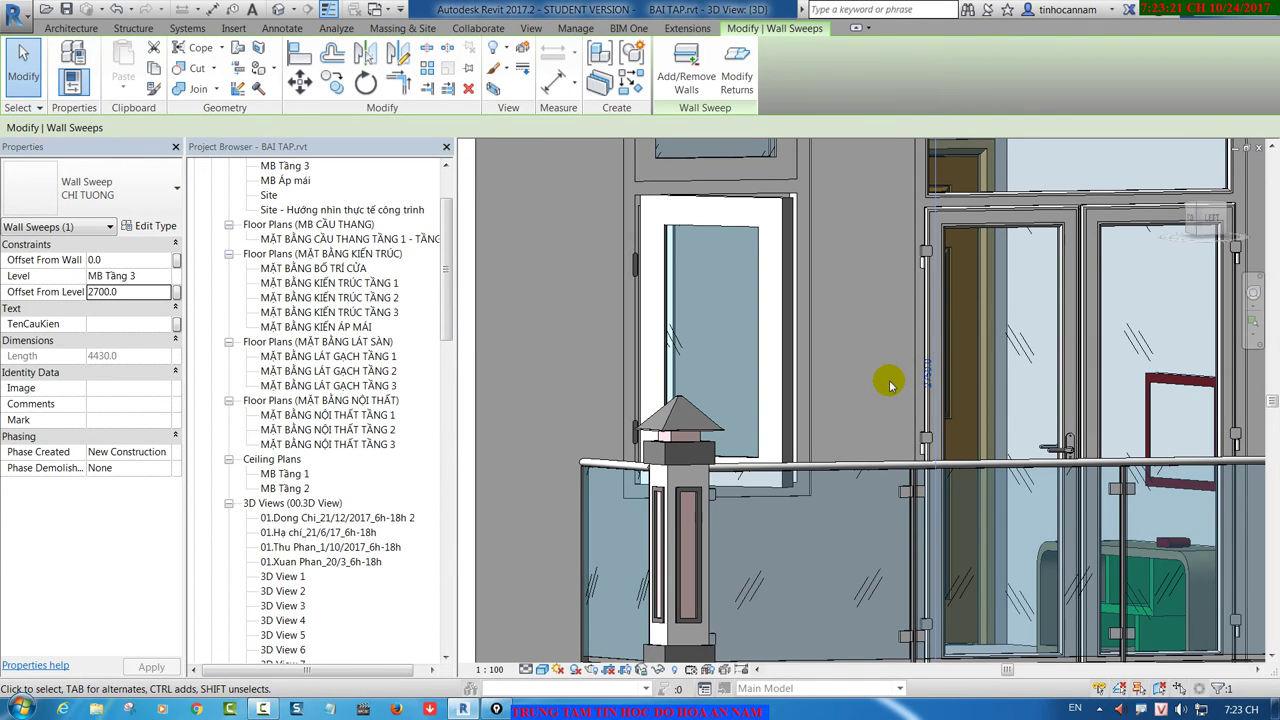
pyautogui.scroll(-3, 891, 385)
pyautogui.scroll(-3, 894, 380)
pyautogui.moveTo(943, 414)
pyautogui.keyDown('shift'); pyautogui.mouseDown(button='middle')
pyautogui.moveTo(737, 431)
pyautogui.moveTo(829, 323)
pyautogui.moveTo(1123, 429)
pyautogui.moveTo(1056, 435)
pyautogui.moveTo(823, 286)
pyautogui.mouseUp(button='middle'); pyautogui.keyUp('shift')
pyautogui.scroll(2, 823, 286)
# Step: Extend the balcony sweep onto the left white wall and the dark wall
pyautogui.scroll(2, 823, 290)
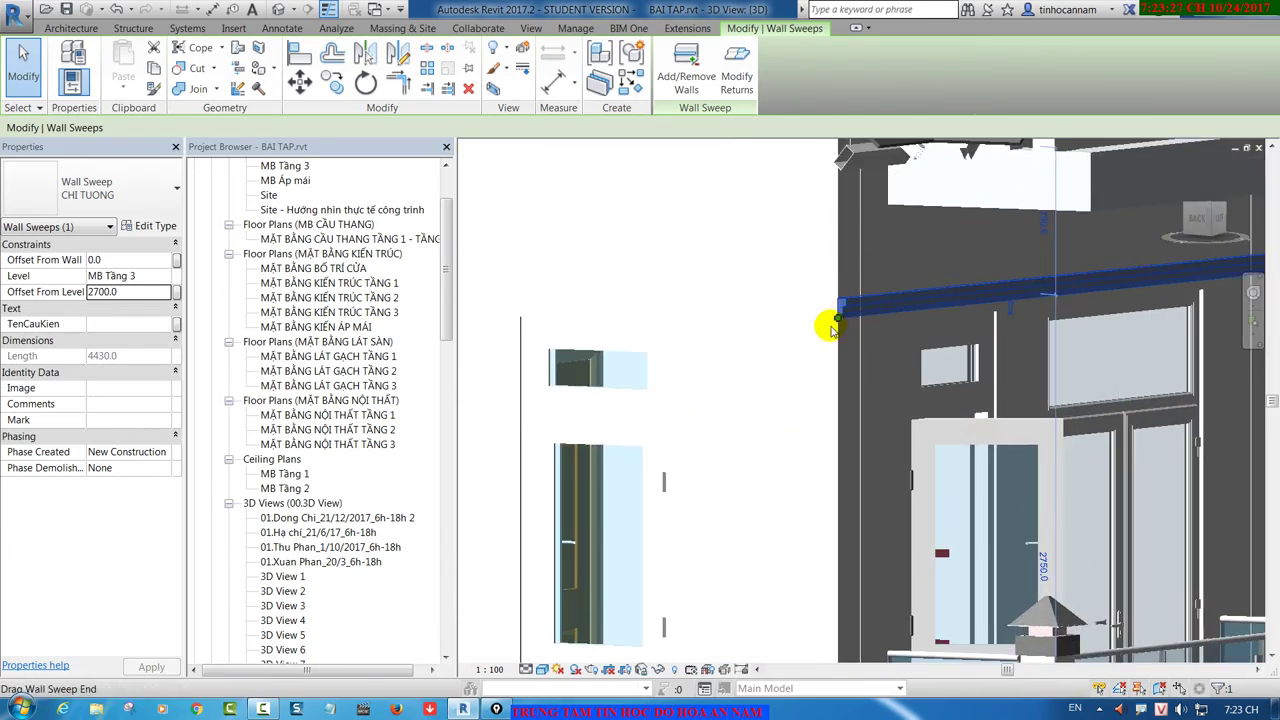
pyautogui.scroll(2, 840, 310)
pyautogui.press('Escape')
pyautogui.click(850, 313)
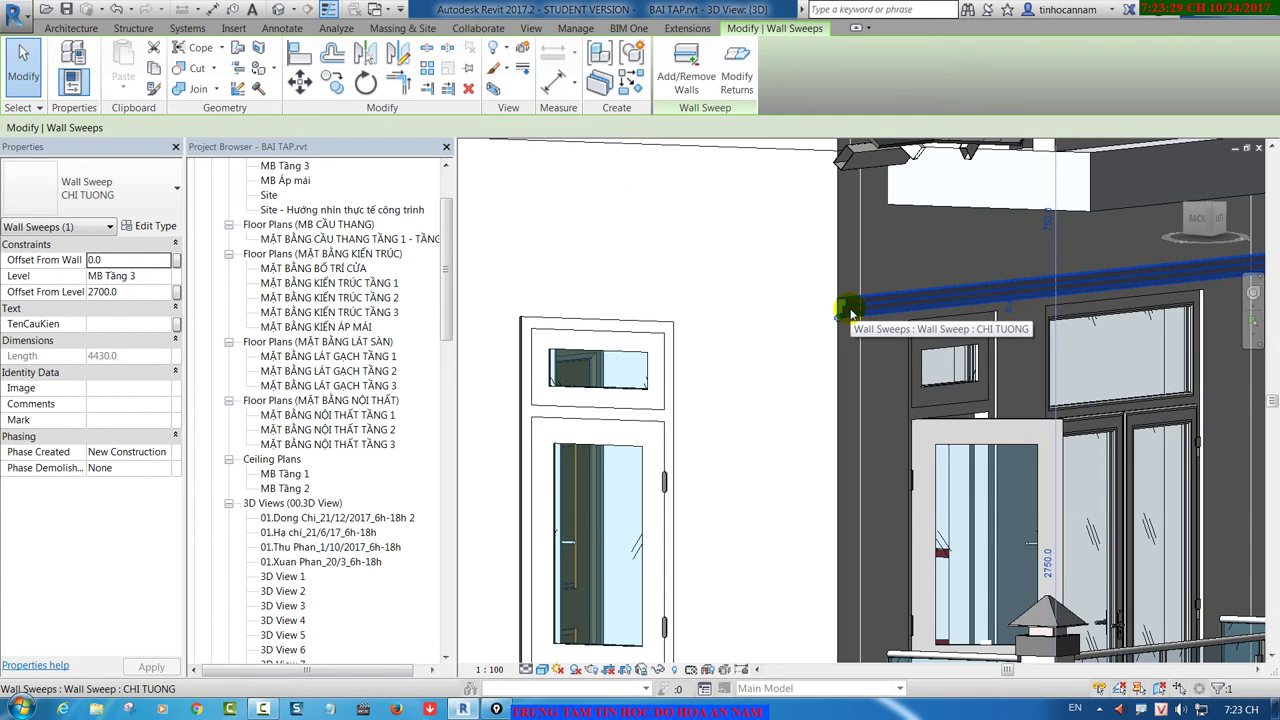
pyautogui.scroll(2, 850, 313)
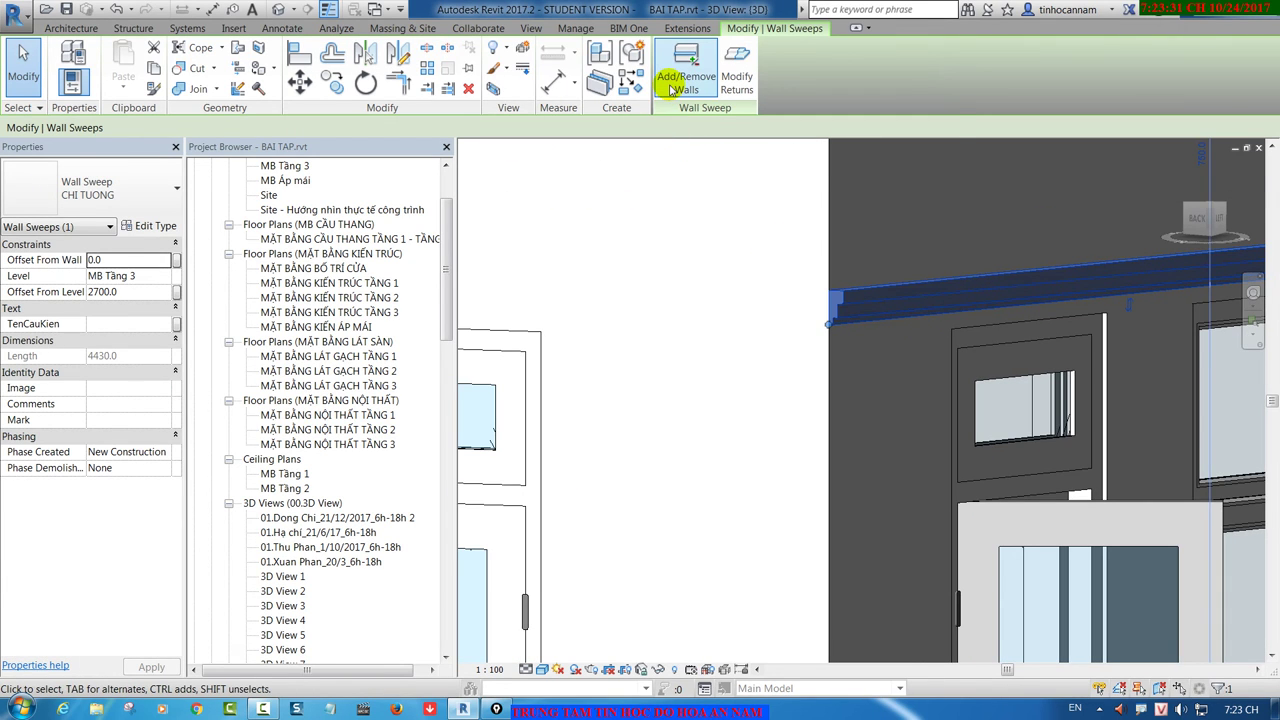
pyautogui.click(686, 56)
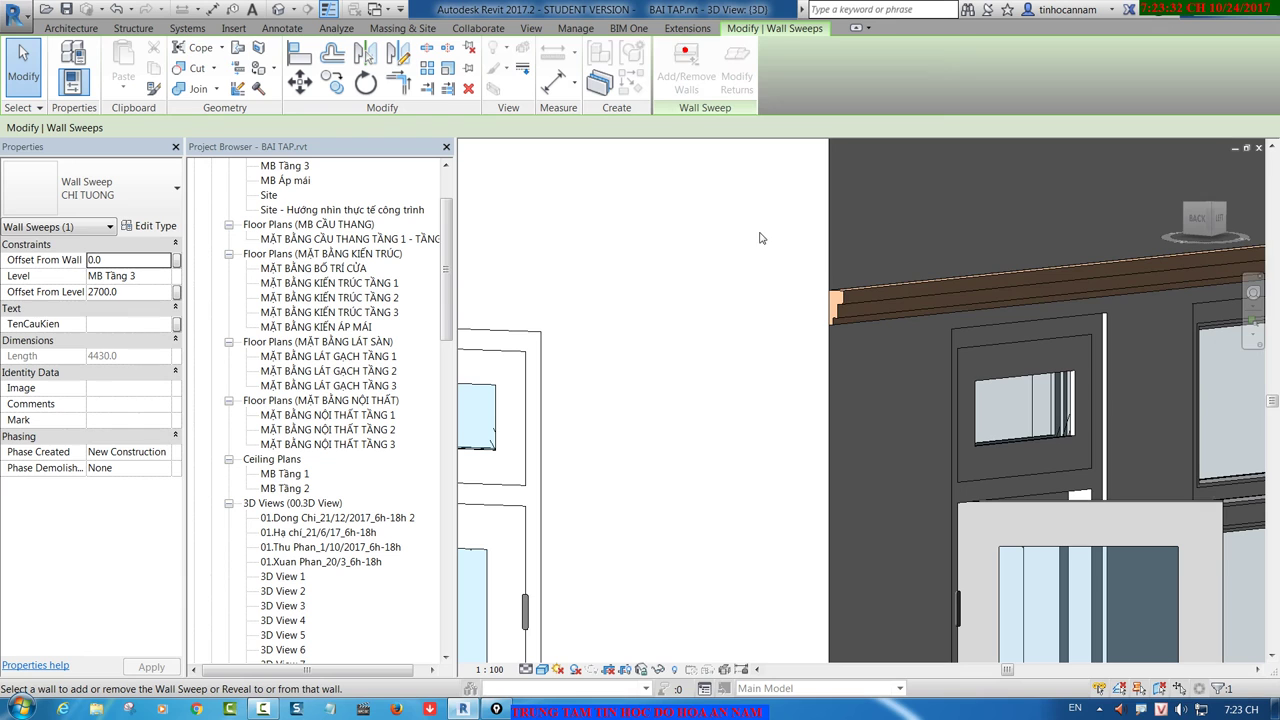
pyautogui.click(822, 288)
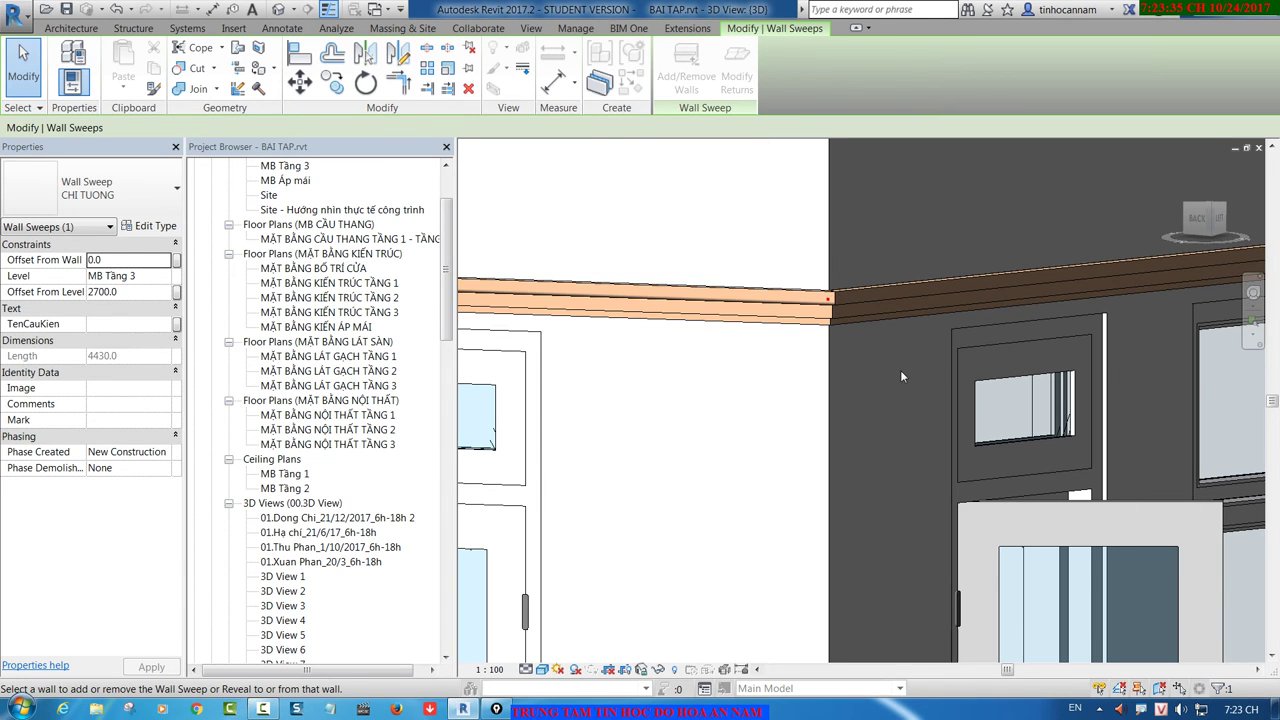
pyautogui.click(900, 376)
pyautogui.scroll(-3, 905, 370)
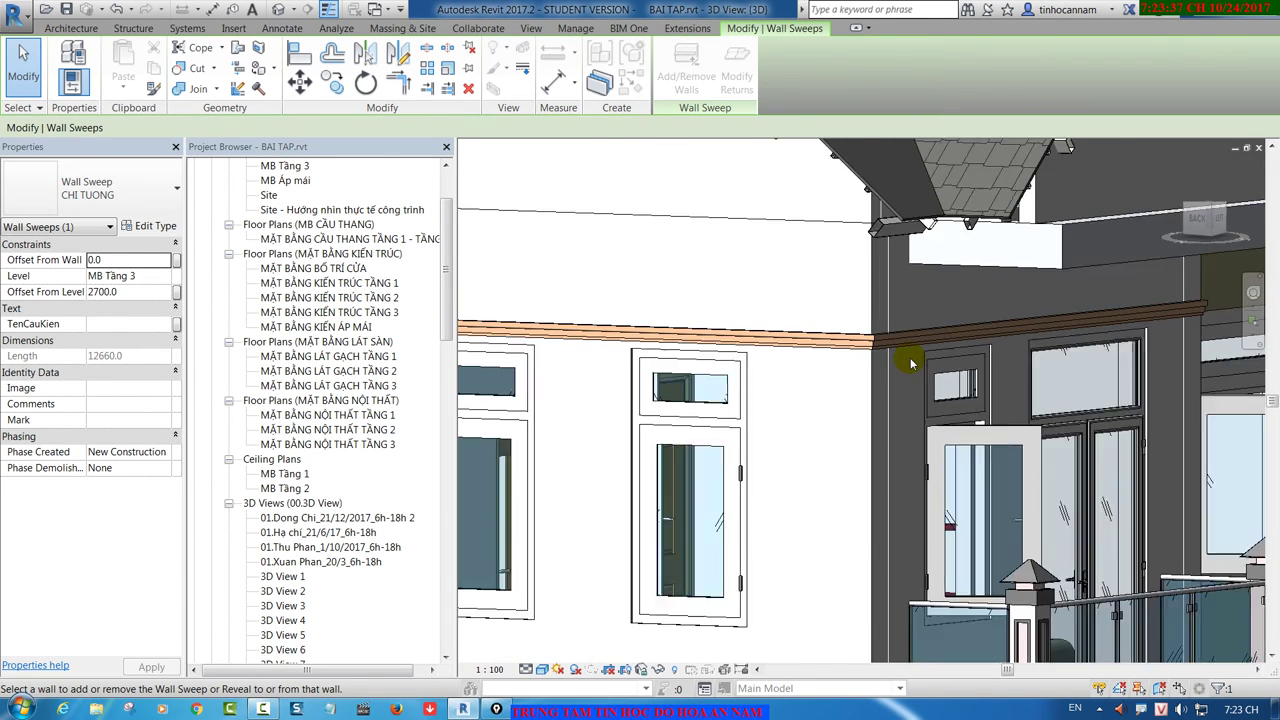
# Step: Extend the sweep along the upper side wall, the yellow wall and the long grey wall
pyautogui.moveTo(911, 363)
pyautogui.keyDown('shift'); pyautogui.mouseDown(button='middle')
pyautogui.moveTo(905, 418)
pyautogui.moveTo(815, 350)
pyautogui.mouseUp(button='middle'); pyautogui.keyUp('shift')
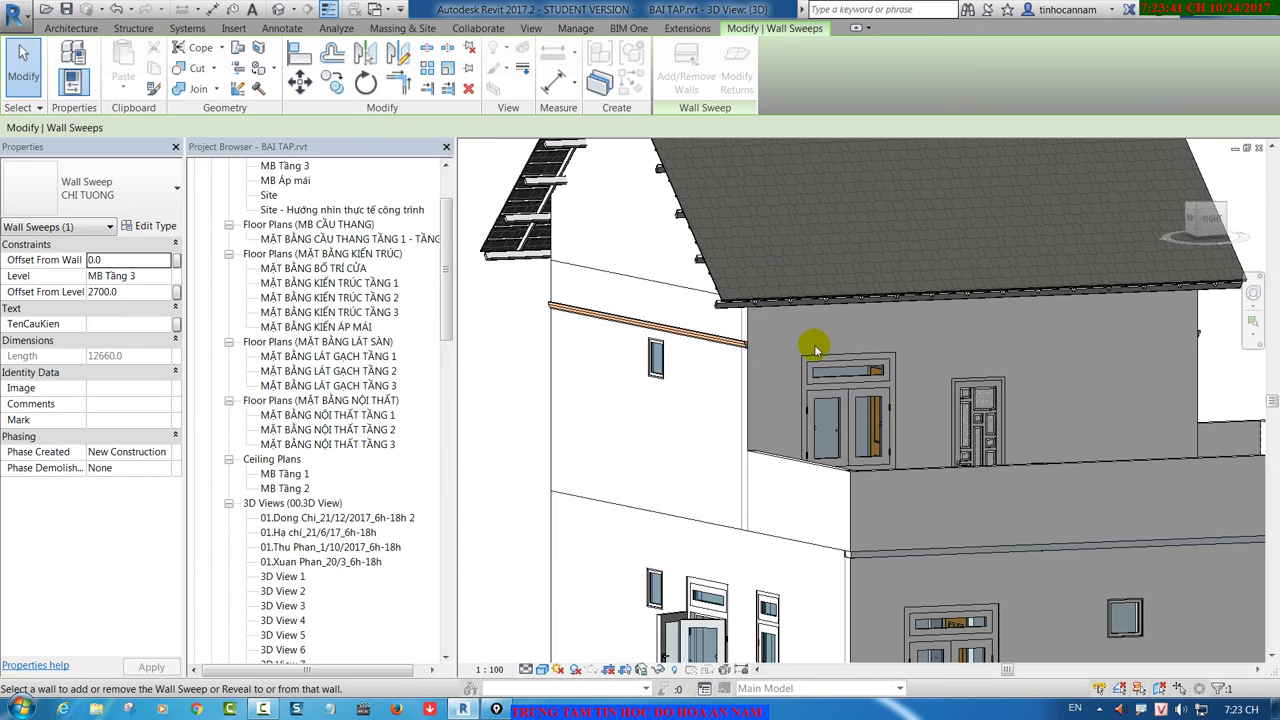
pyautogui.click(750, 320)
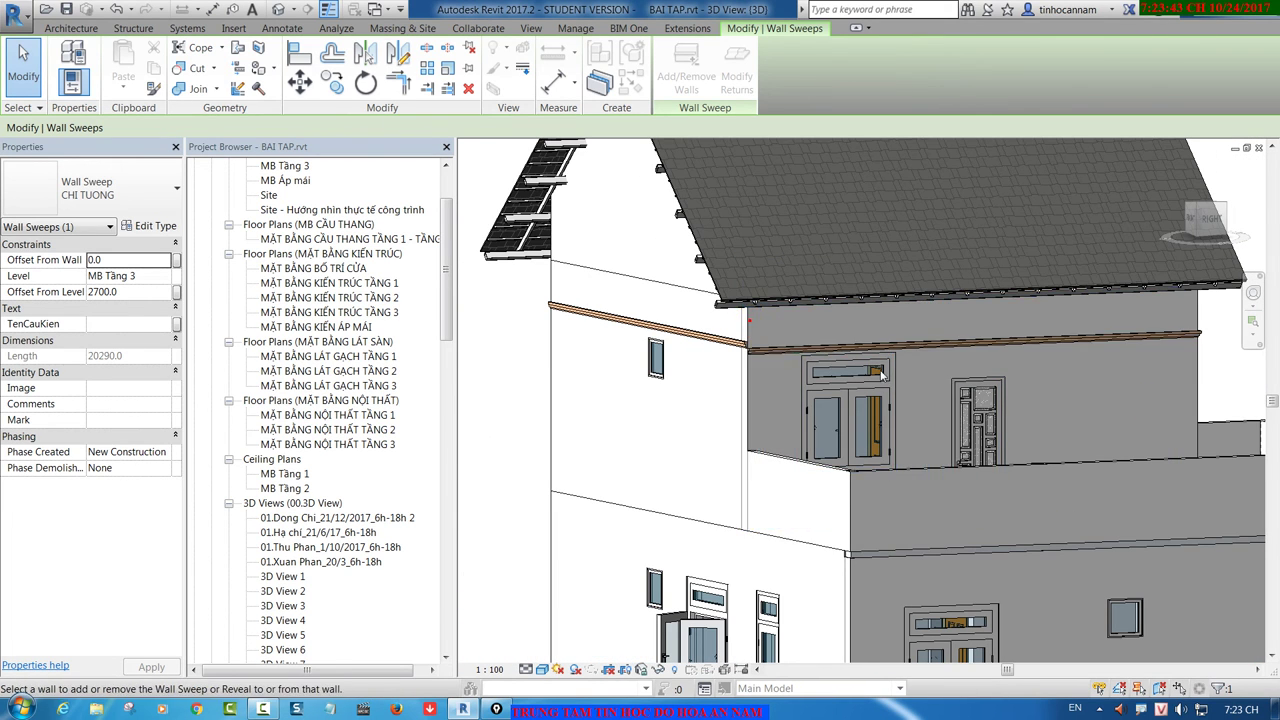
pyautogui.keyDown('shift'); pyautogui.moveTo(900, 419); pyautogui.dragTo(1147, 419, button='middle'); pyautogui.keyUp('shift')
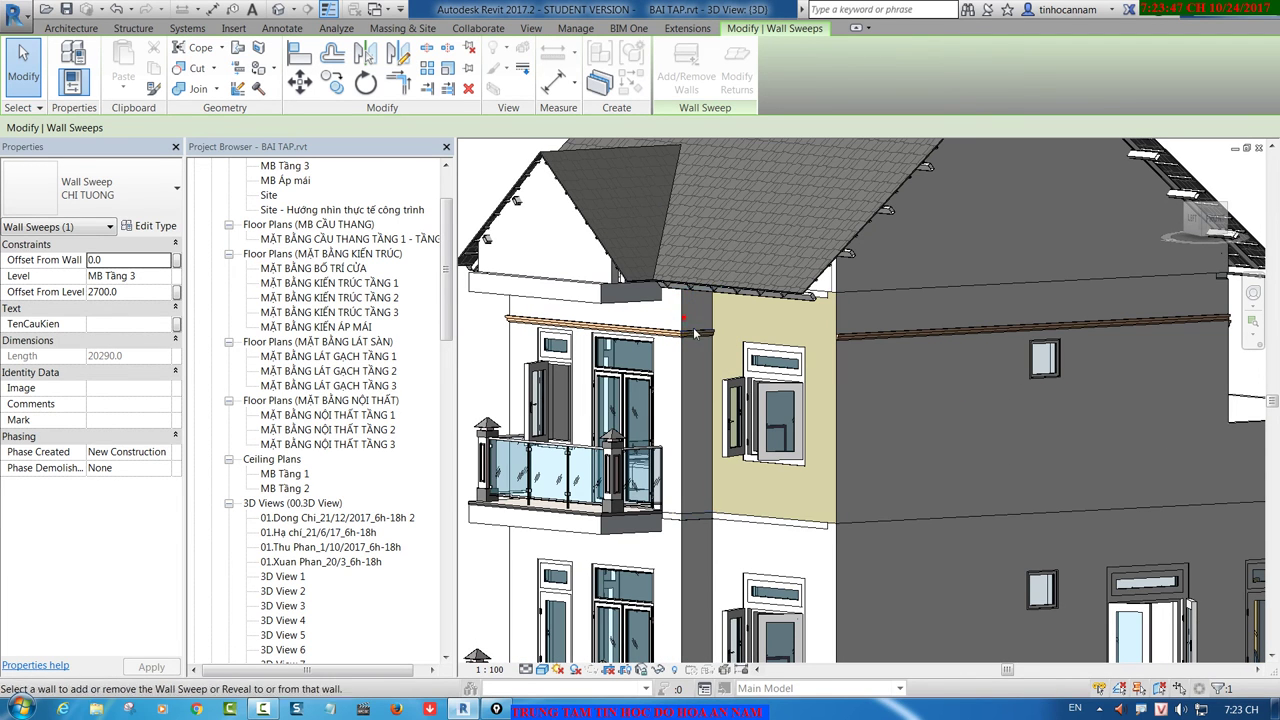
pyautogui.click(748, 348)
pyautogui.moveTo(748, 348)
pyautogui.keyDown('shift'); pyautogui.mouseDown(button='middle')
pyautogui.moveTo(700, 329)
pyautogui.moveTo(790, 403)
pyautogui.moveTo(714, 329)
pyautogui.mouseUp(button='middle'); pyautogui.keyUp('shift')
pyautogui.click(700, 330)
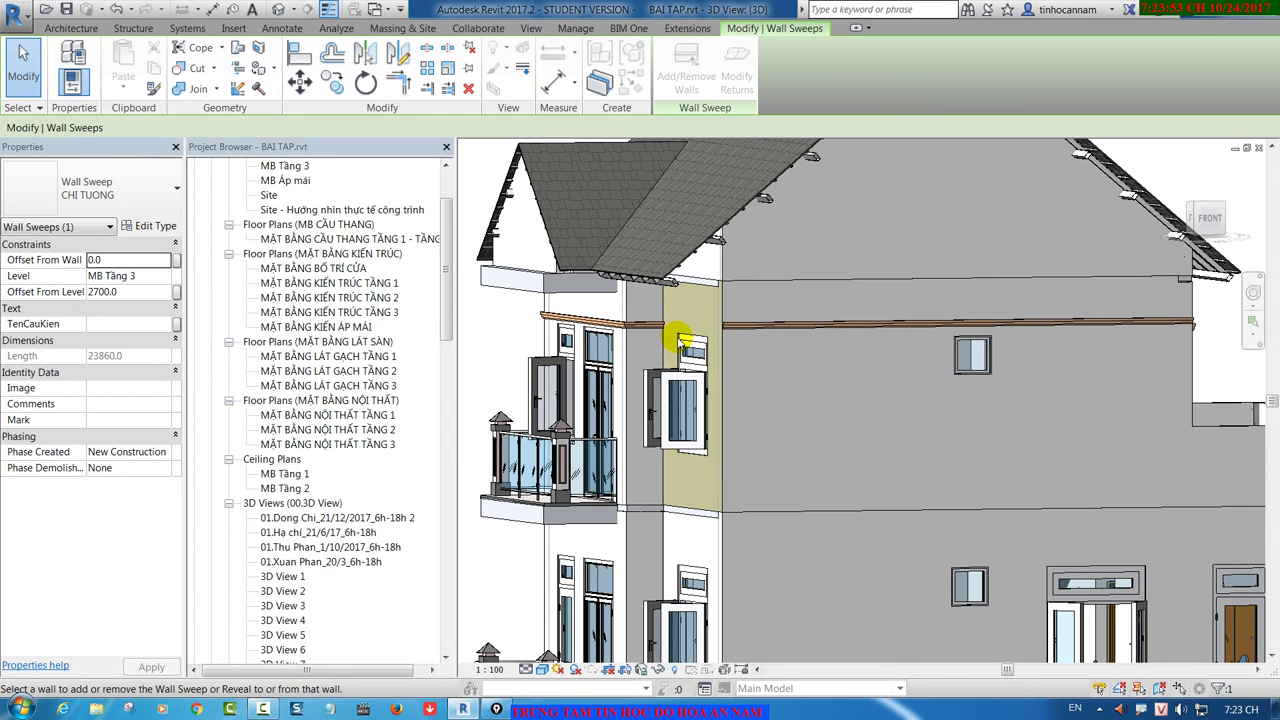
pyautogui.scroll(3, 660, 340)
pyautogui.keyDown('shift'); pyautogui.moveTo(668, 332); pyautogui.dragTo(623, 370, button='middle'); pyautogui.keyUp('shift')
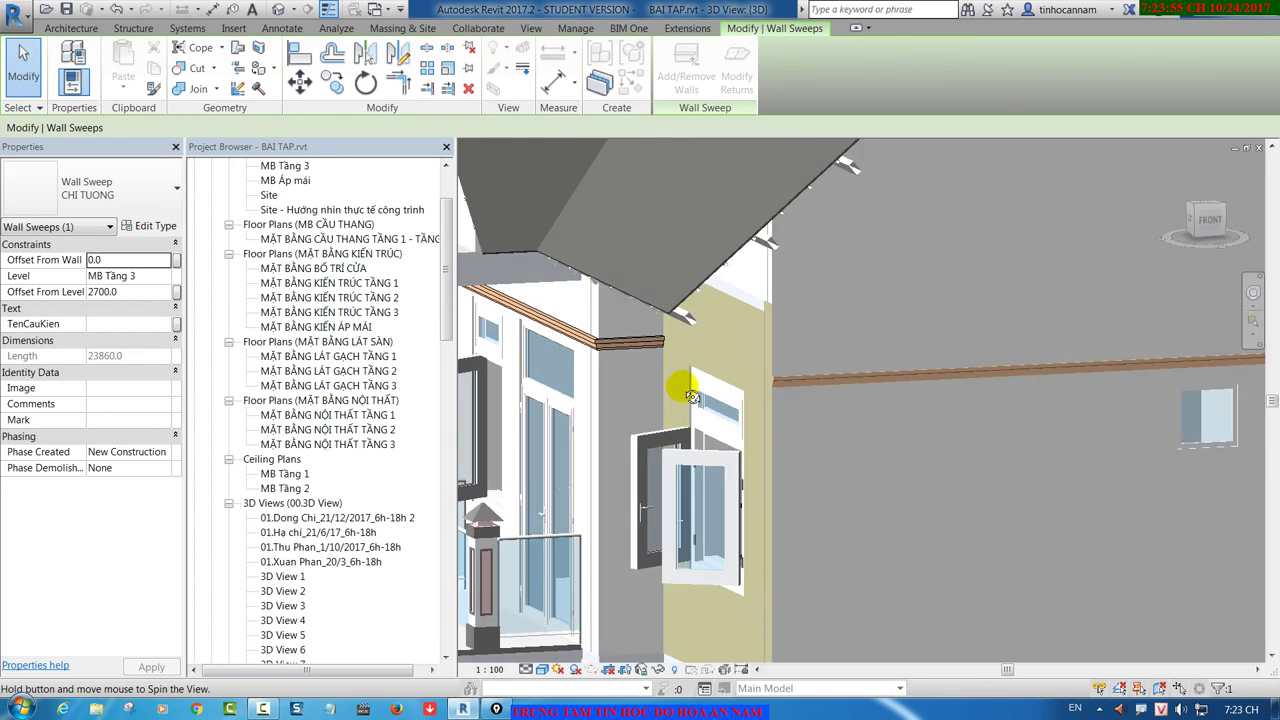
# Step: Isolate the wood cornice sweep in a section box to view the cut floor
pyautogui.press('Escape')
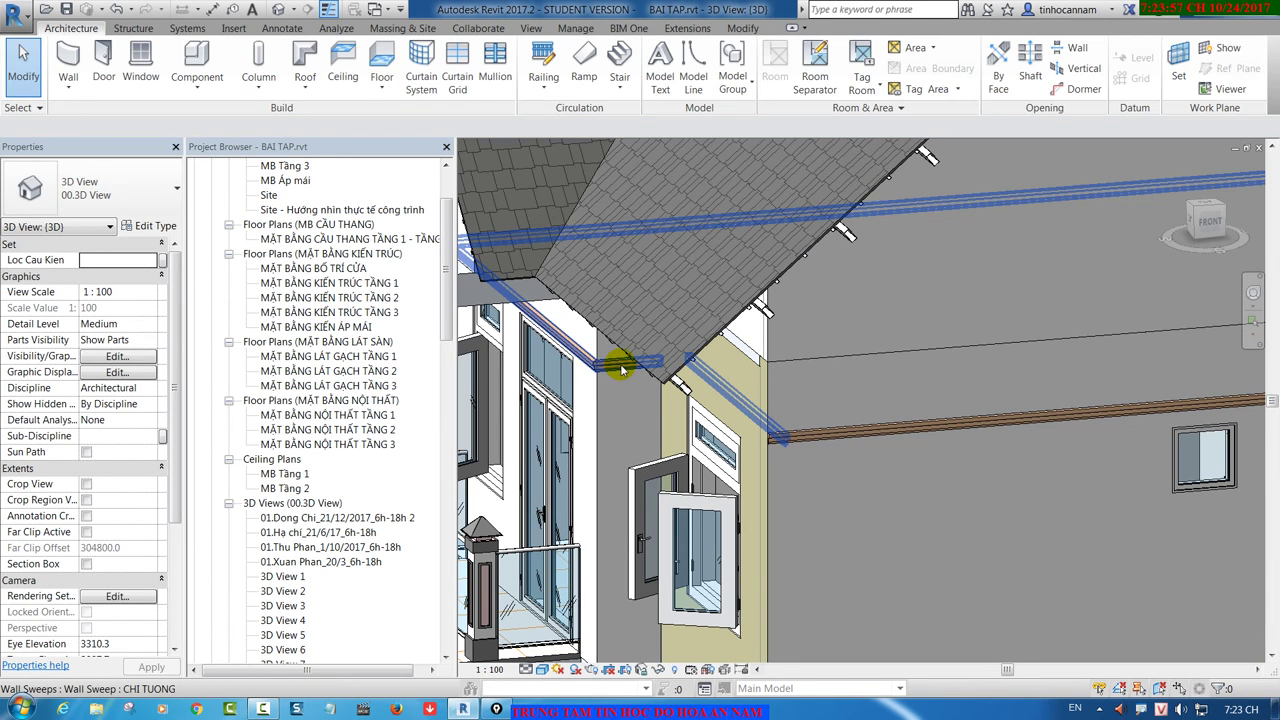
pyautogui.click(618, 366)
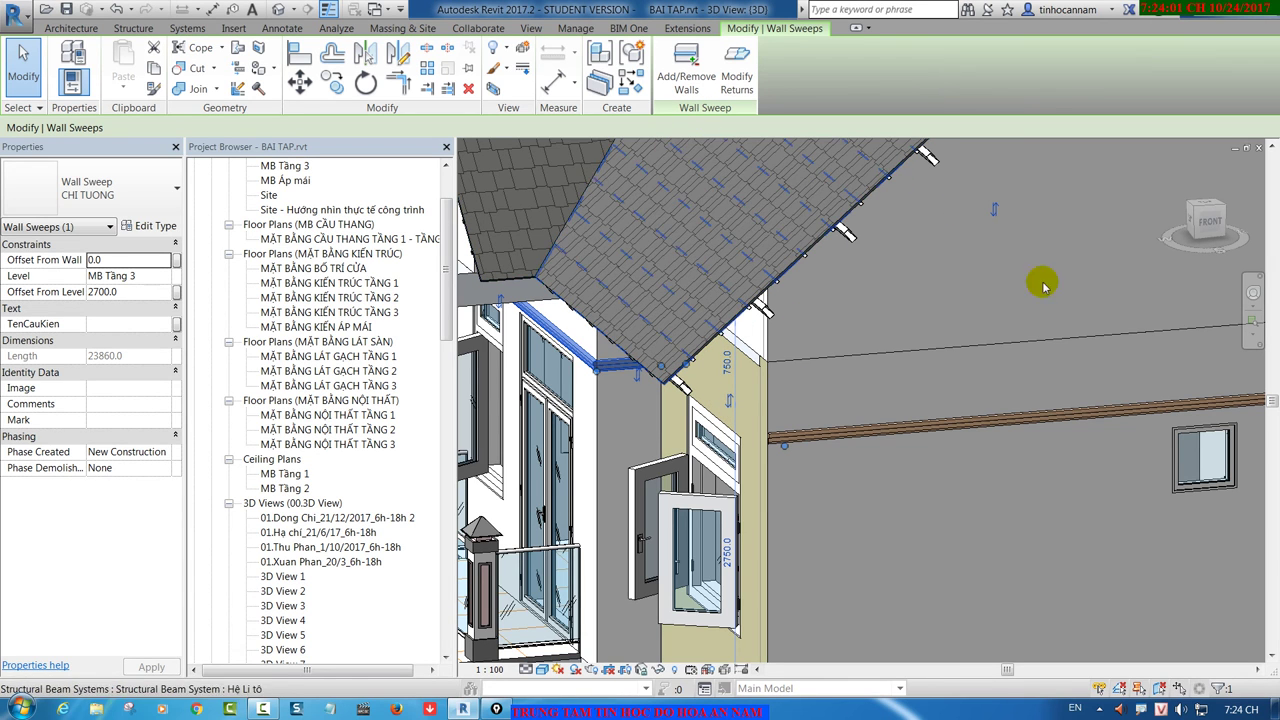
pyautogui.click(493, 88)
pyautogui.moveTo(726, 423)
pyautogui.keyDown('shift'); pyautogui.mouseDown(button='middle')
pyautogui.moveTo(543, 486)
pyautogui.moveTo(587, 511)
pyautogui.mouseUp(button='middle'); pyautogui.keyUp('shift')
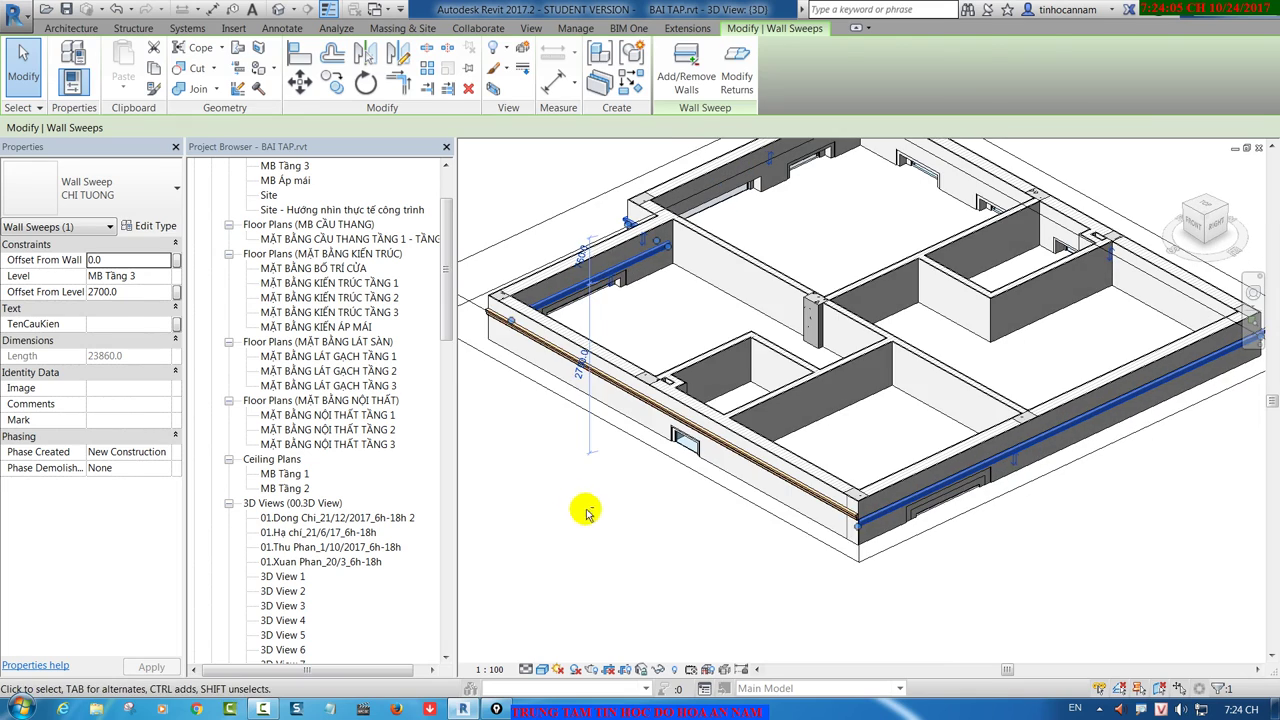
pyautogui.click(587, 511)
pyautogui.scroll(4, 745, 282)
pyautogui.scroll(1, 745, 282)
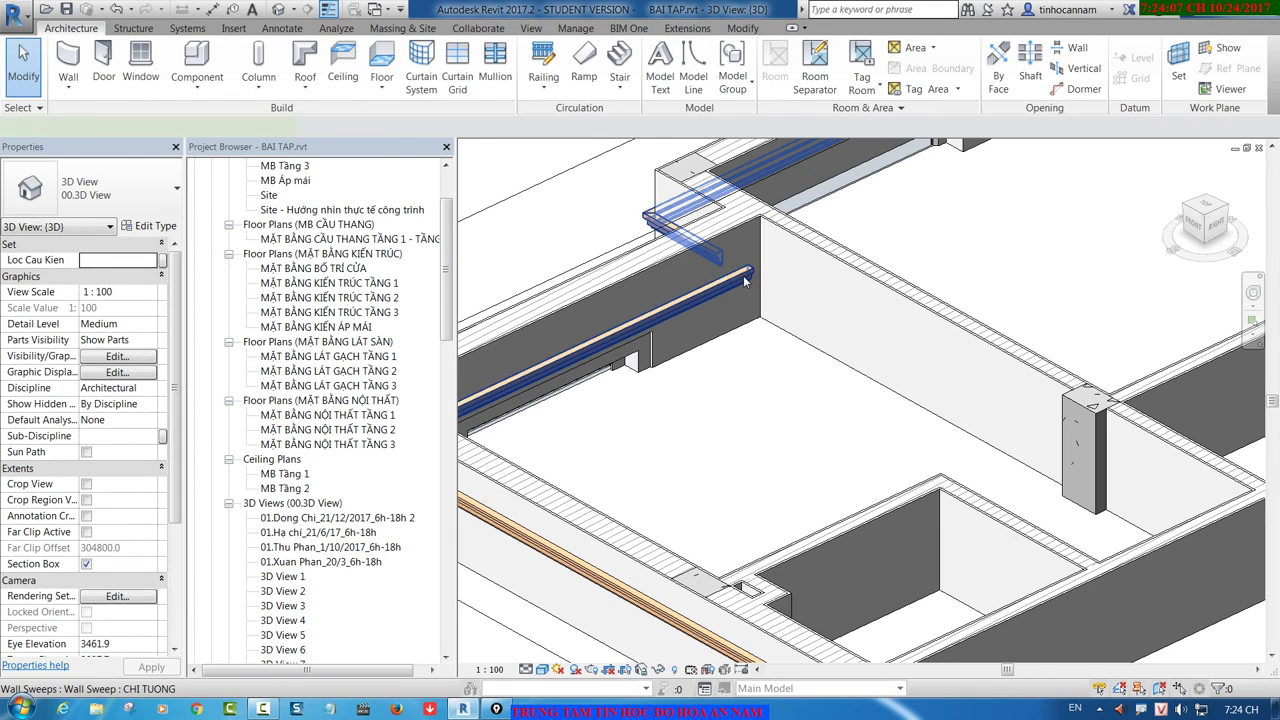
# Step: Remove the CHI TUONG sweep from the interior wall
pyautogui.click(745, 282)
pyautogui.scroll(-3, 745, 282)
pyautogui.scroll(-2, 745, 282)
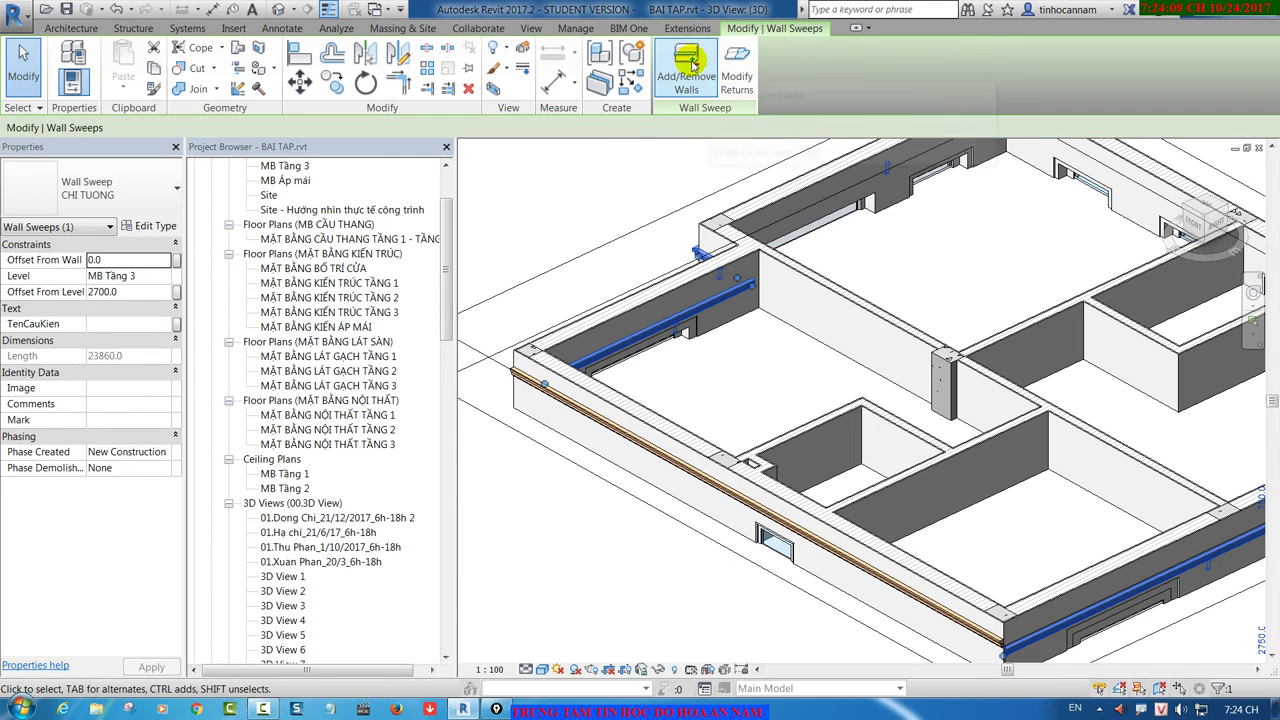
pyautogui.click(693, 66)
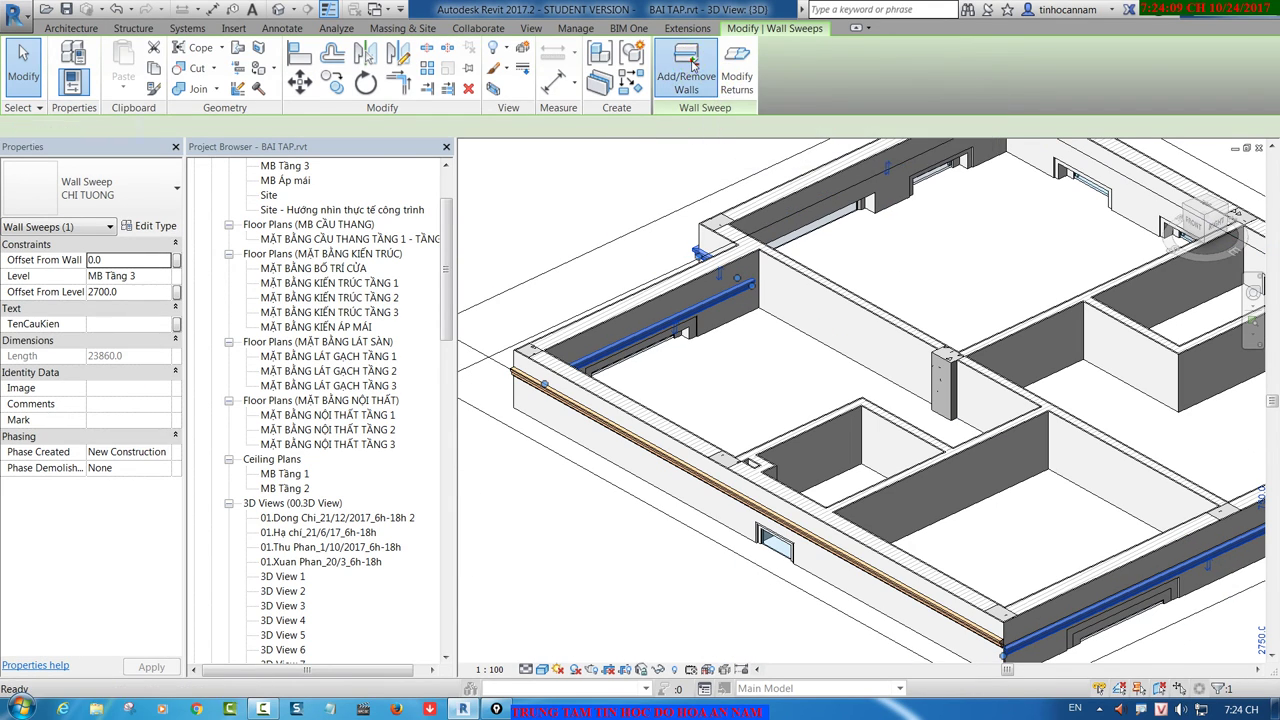
pyautogui.click(700, 284)
pyautogui.moveTo(748, 351)
pyautogui.keyDown('shift'); pyautogui.mouseDown(button='middle')
pyautogui.moveTo(953, 420)
pyautogui.moveTo(723, 363)
pyautogui.moveTo(857, 471)
pyautogui.mouseUp(button='middle'); pyautogui.keyUp('shift')
pyautogui.press('Escape')
pyautogui.press('Escape')
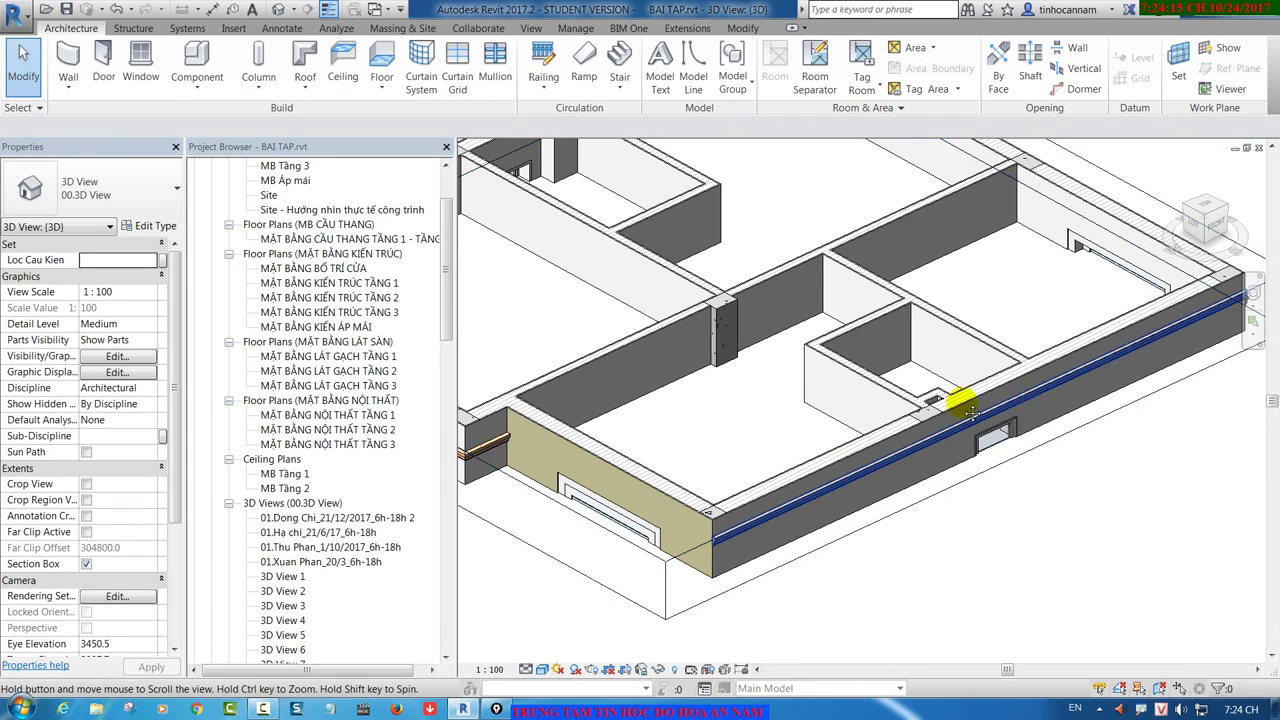
# Step: Turn off the section box so the whole house shows uncut
pyautogui.moveTo(970, 410)
pyautogui.keyDown('shift'); pyautogui.mouseDown(button='middle')
pyautogui.moveTo(891, 429)
pyautogui.moveTo(1023, 377)
pyautogui.mouseUp(button='middle'); pyautogui.keyUp('shift')
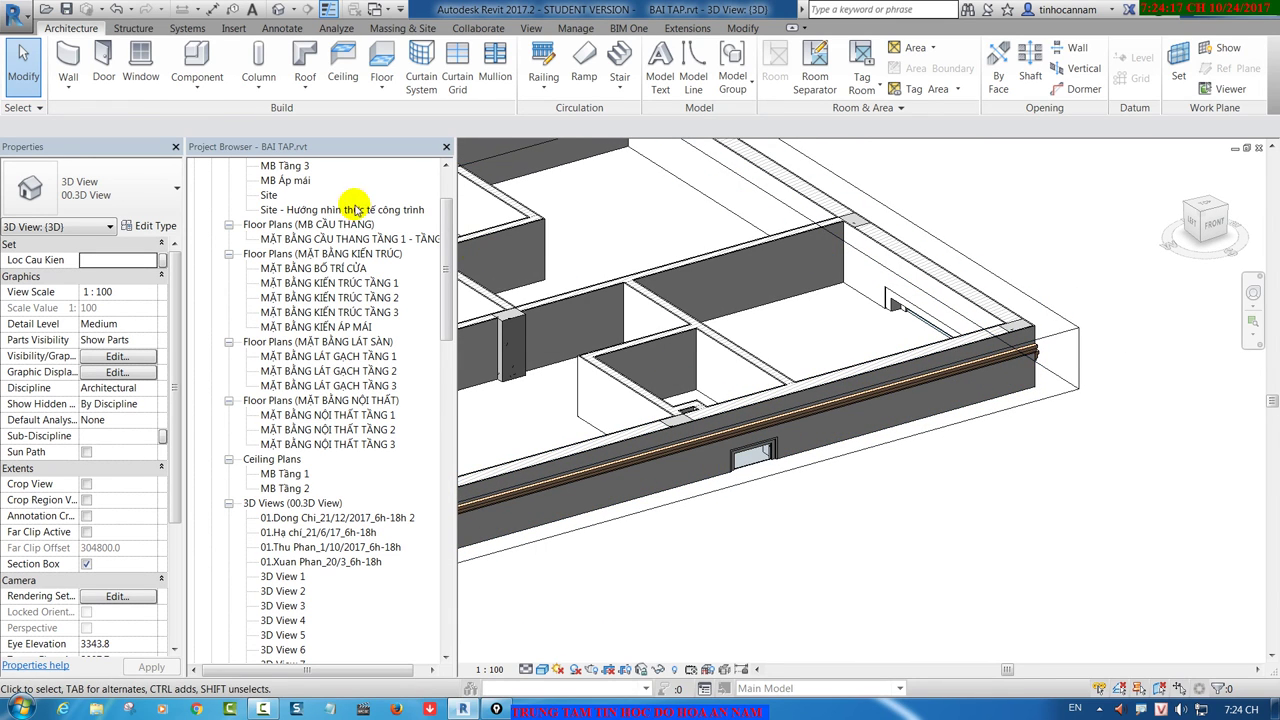
pyautogui.click(87, 564)
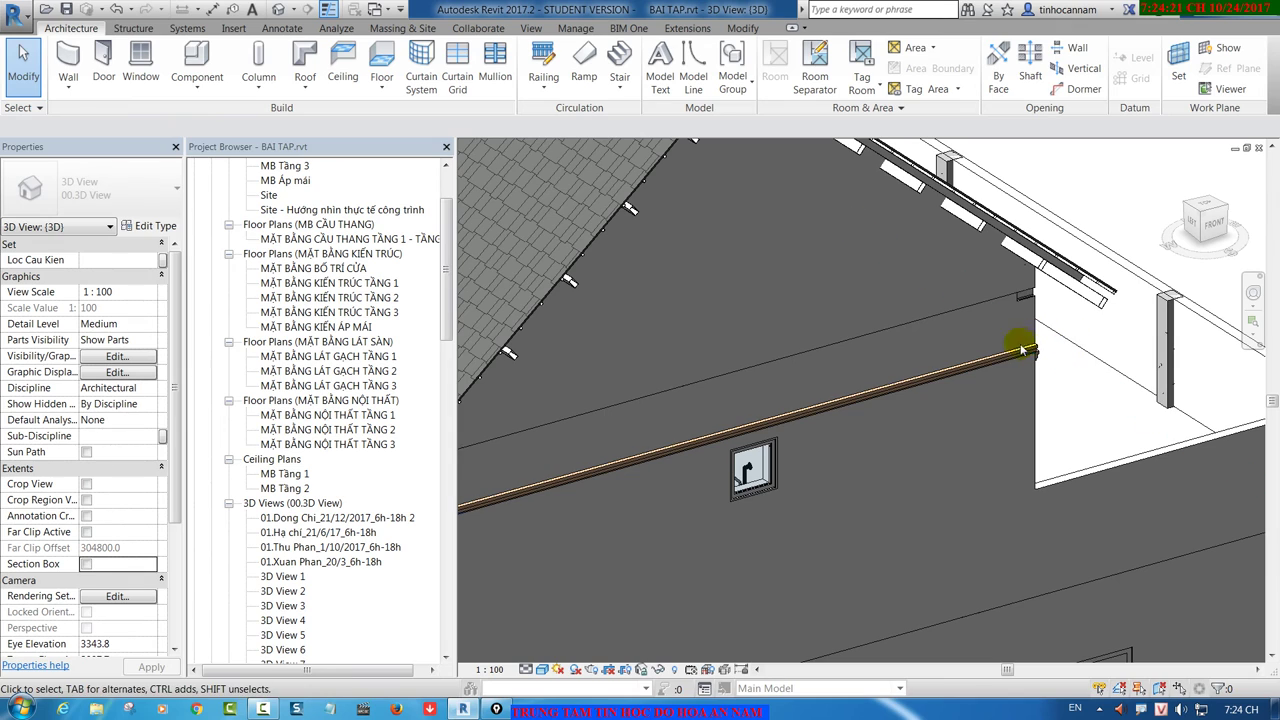
pyautogui.click(1022, 349)
pyautogui.moveTo(1022, 349)
pyautogui.keyDown('shift'); pyautogui.mouseDown(button='middle')
pyautogui.moveTo(938, 456)
pyautogui.moveTo(786, 329)
pyautogui.mouseUp(button='middle'); pyautogui.keyUp('shift')
pyautogui.press('Escape')
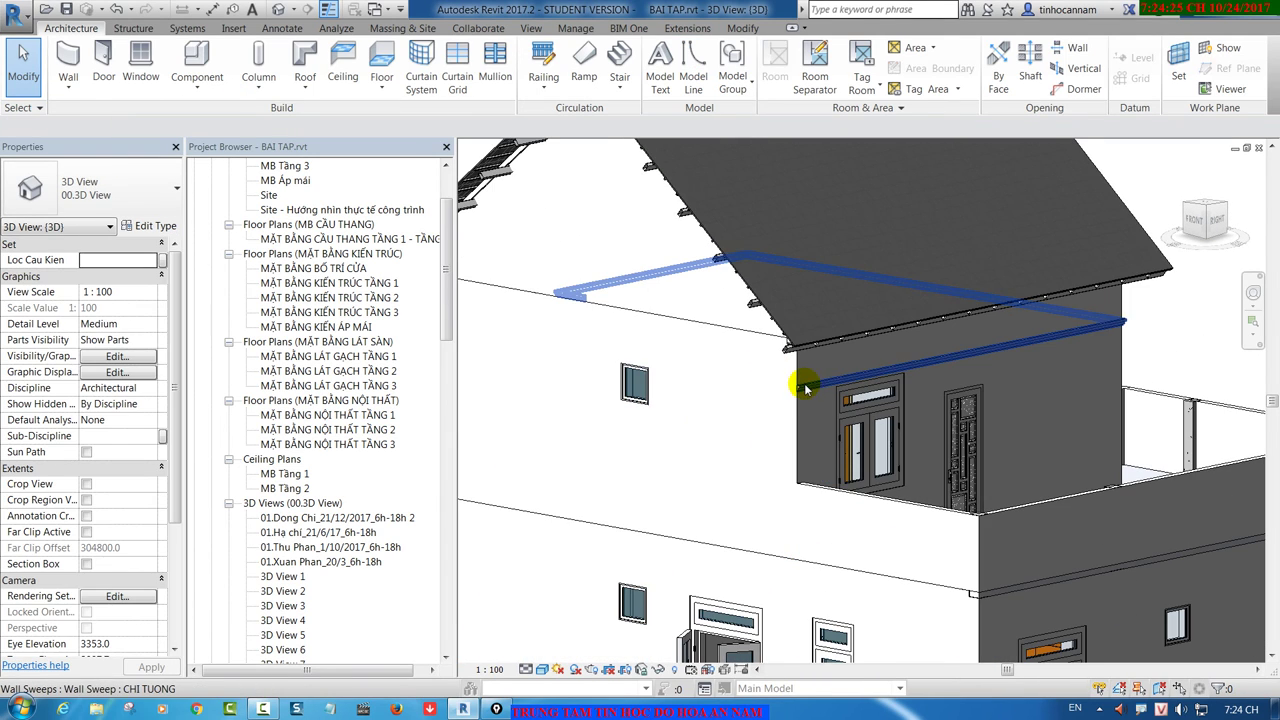
# Step: Add the gable wall and the yellow wall to the wood cornice sweep
pyautogui.click(805, 388)
pyautogui.click(686, 68)
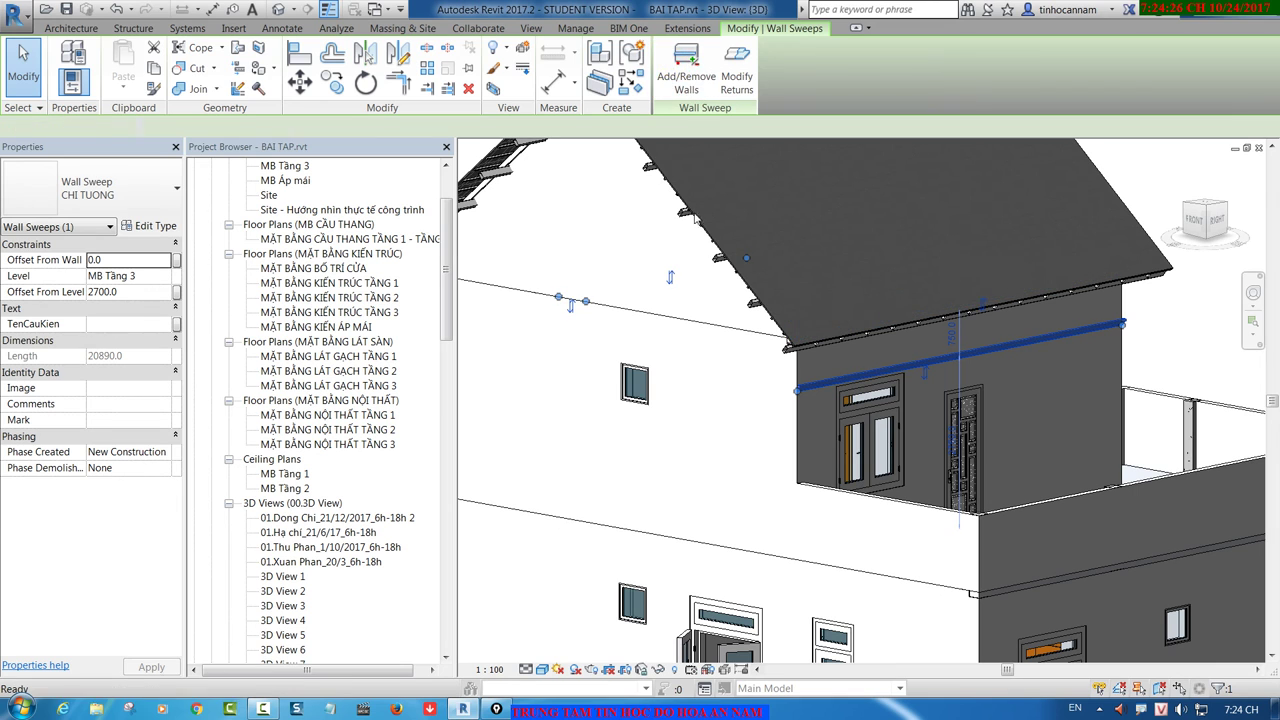
pyautogui.click(703, 326)
pyautogui.moveTo(700, 320)
pyautogui.keyDown('shift'); pyautogui.mouseDown(button='middle')
pyautogui.moveTo(891, 383)
pyautogui.moveTo(791, 262)
pyautogui.mouseUp(button='middle'); pyautogui.keyUp('shift')
pyautogui.click(791, 262)
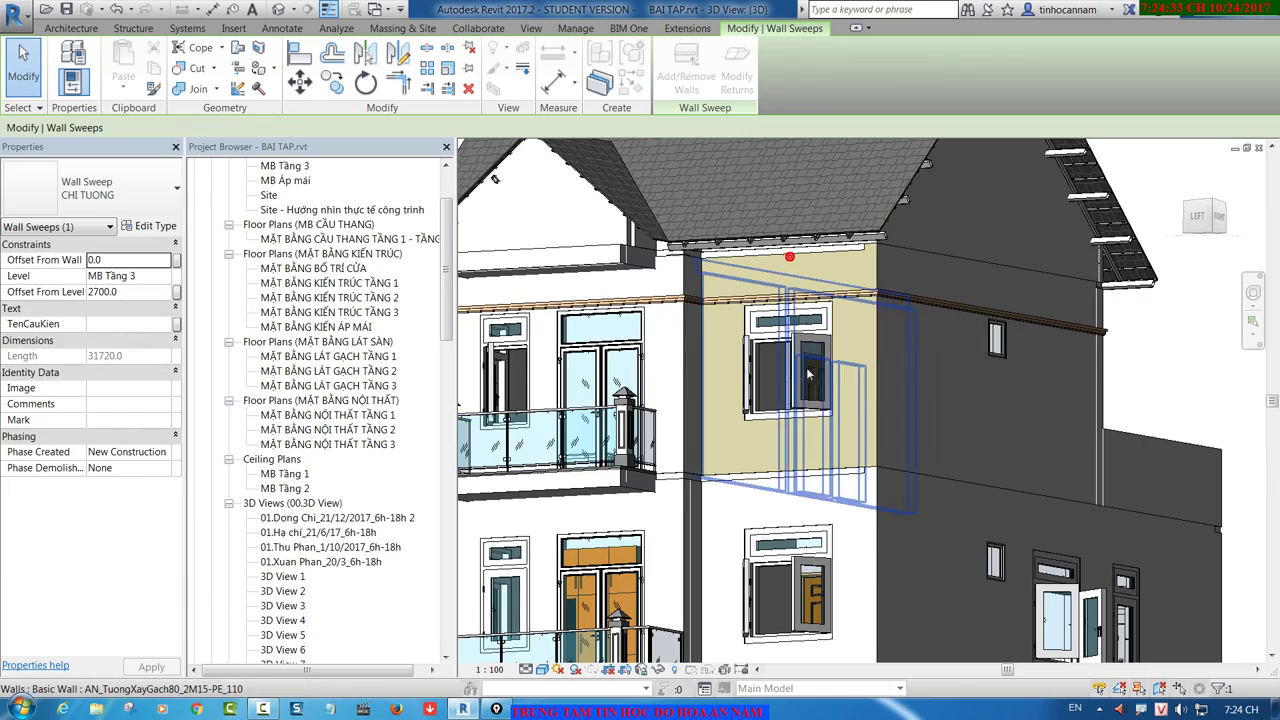
# Step: Check the continuous sweep corners around the building and finish editing at 31720 long
pyautogui.moveTo(749, 409)
pyautogui.keyDown('shift'); pyautogui.mouseDown(button='middle')
pyautogui.moveTo(793, 330)
pyautogui.moveTo(937, 334)
pyautogui.moveTo(1009, 493)
pyautogui.mouseUp(button='middle'); pyautogui.keyUp('shift')
pyautogui.scroll(3, 860, 385)
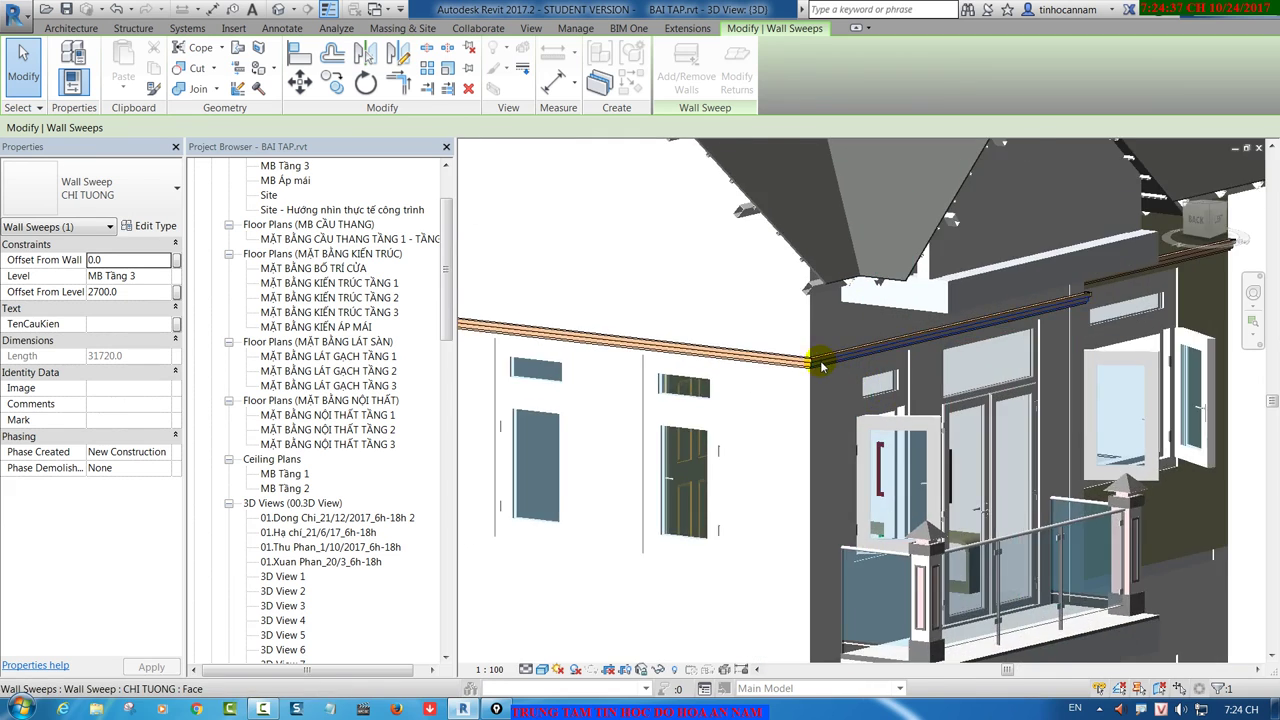
pyautogui.scroll(3, 809, 351)
pyautogui.scroll(2, 780, 420)
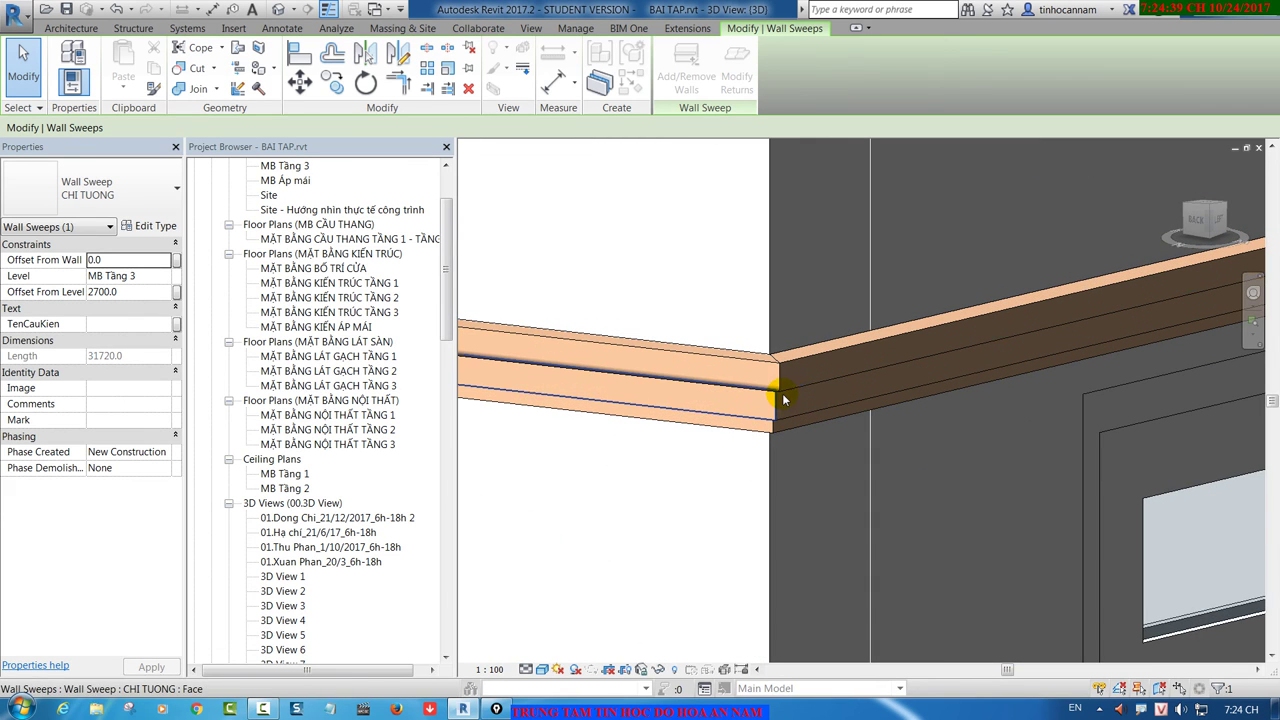
pyautogui.scroll(-2, 942, 347)
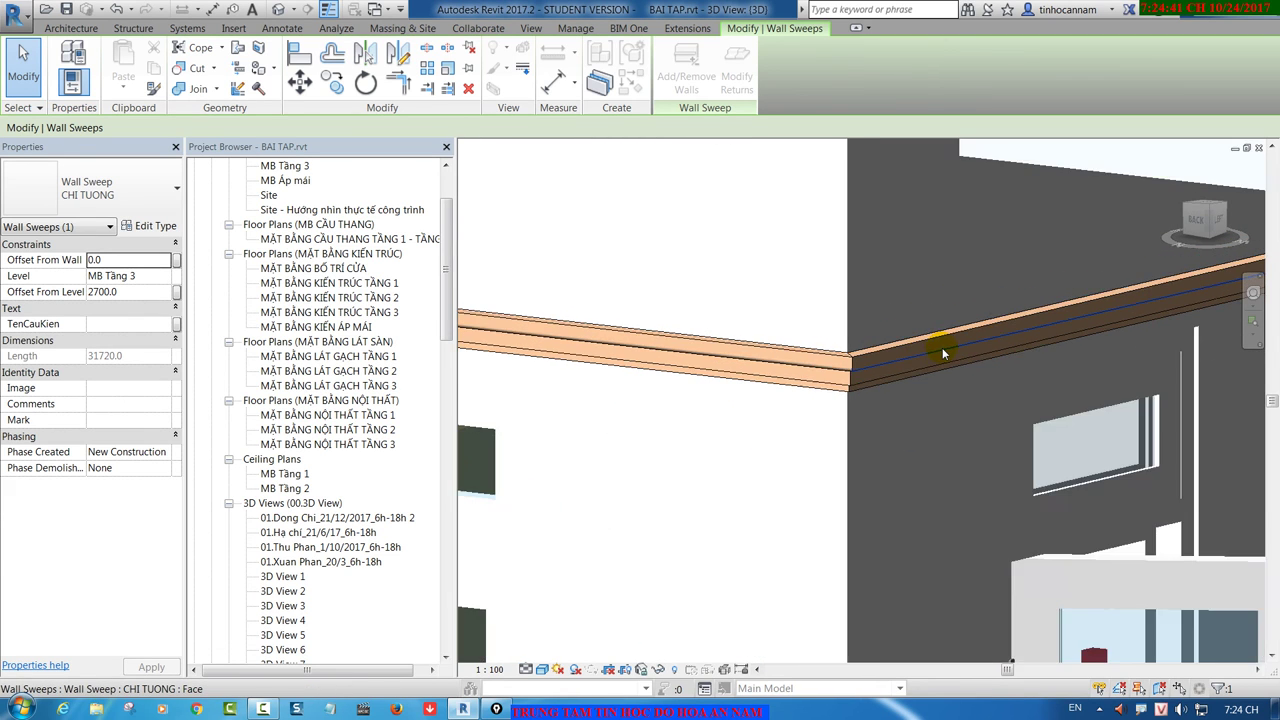
pyautogui.scroll(-2, 942, 347)
pyautogui.scroll(-2, 942, 347)
pyautogui.moveTo(942, 347)
pyautogui.keyDown('shift'); pyautogui.mouseDown(button='middle')
pyautogui.moveTo(905, 395)
pyautogui.moveTo(737, 357)
pyautogui.mouseUp(button='middle'); pyautogui.keyUp('shift')
pyautogui.press('Escape')
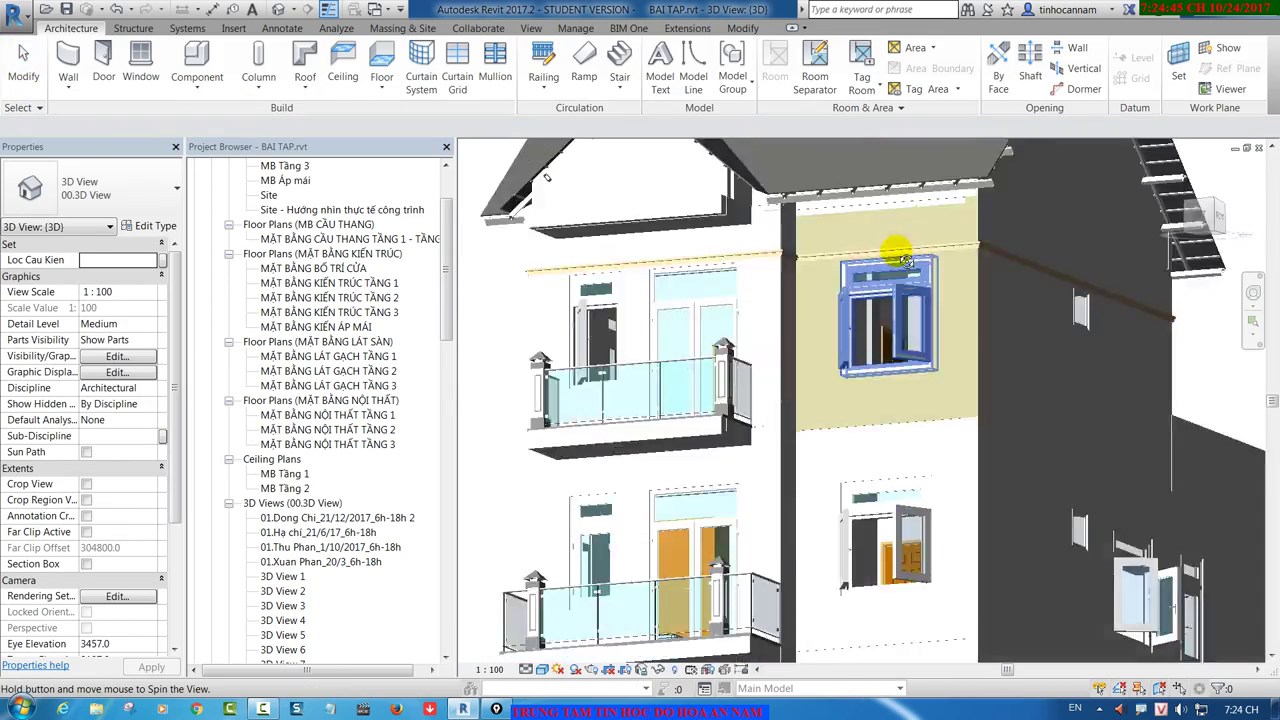
pyautogui.keyDown('shift'); pyautogui.moveTo(1023, 327); pyautogui.dragTo(760, 330, button='middle'); pyautogui.keyUp('shift')
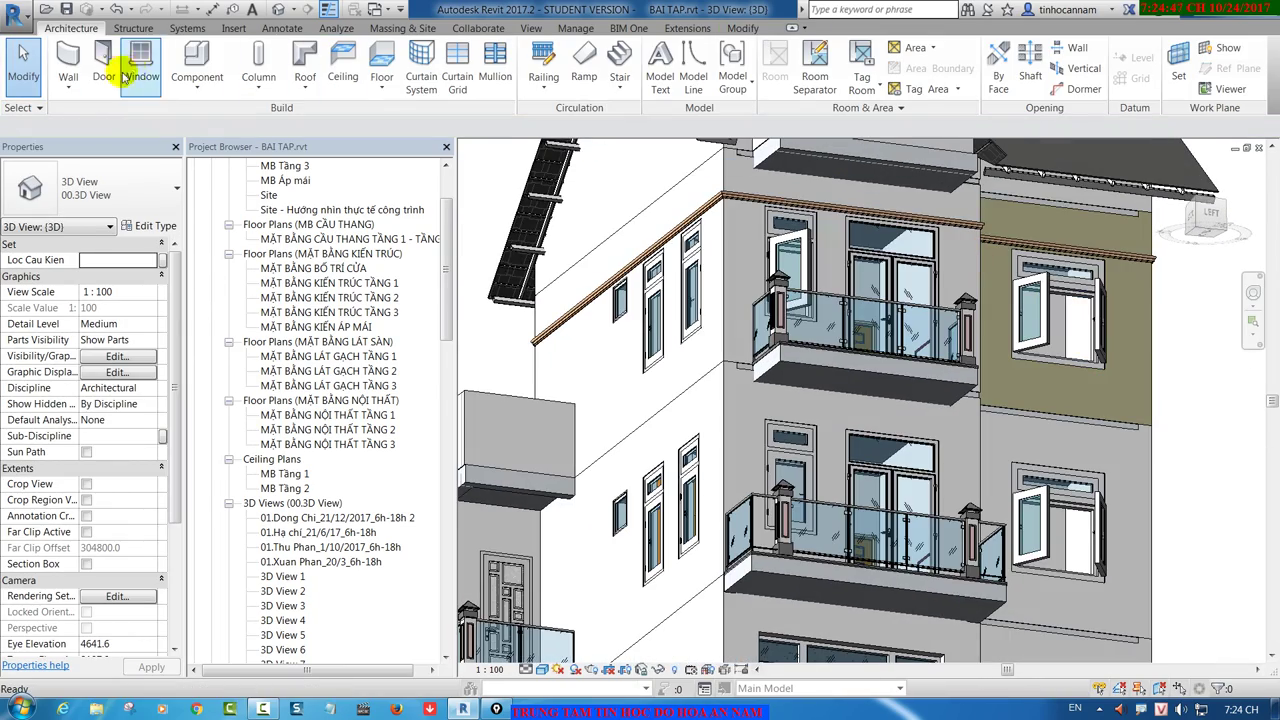
# Step: Place a horizontal wall reveal of the default Reveal type along the side wall
pyautogui.click(68, 86)
pyautogui.click(109, 253)
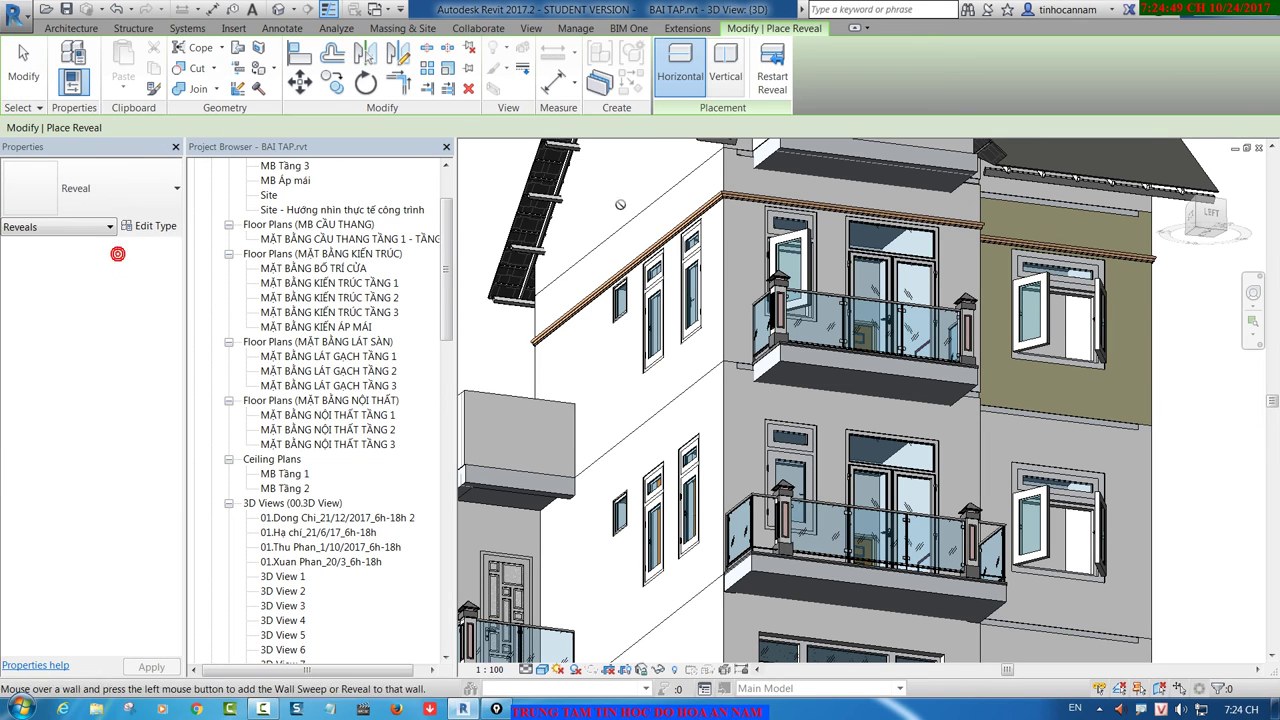
pyautogui.click(168, 208)
pyautogui.click(168, 208)
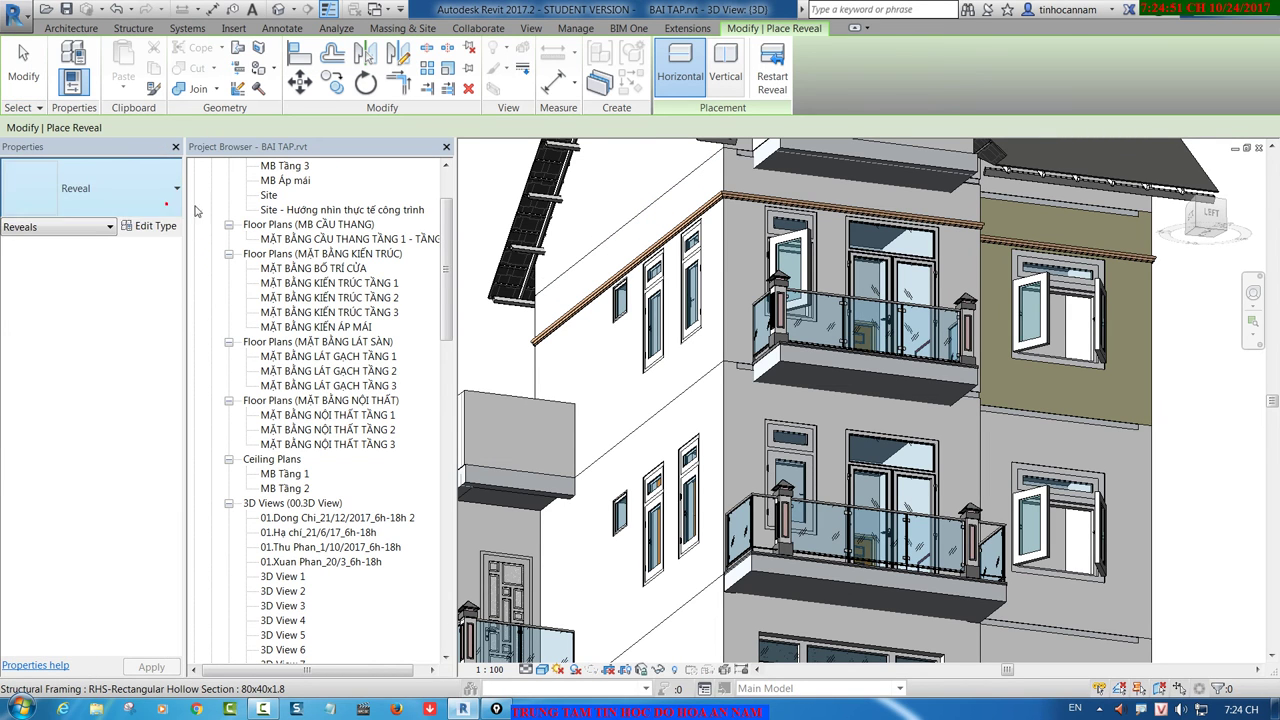
pyautogui.moveTo(660, 410)
pyautogui.keyDown('shift'); pyautogui.mouseDown(button='middle')
pyautogui.moveTo(675, 205)
pyautogui.moveTo(751, 449)
pyautogui.moveTo(669, 466)
pyautogui.mouseUp(button='middle'); pyautogui.keyUp('shift')
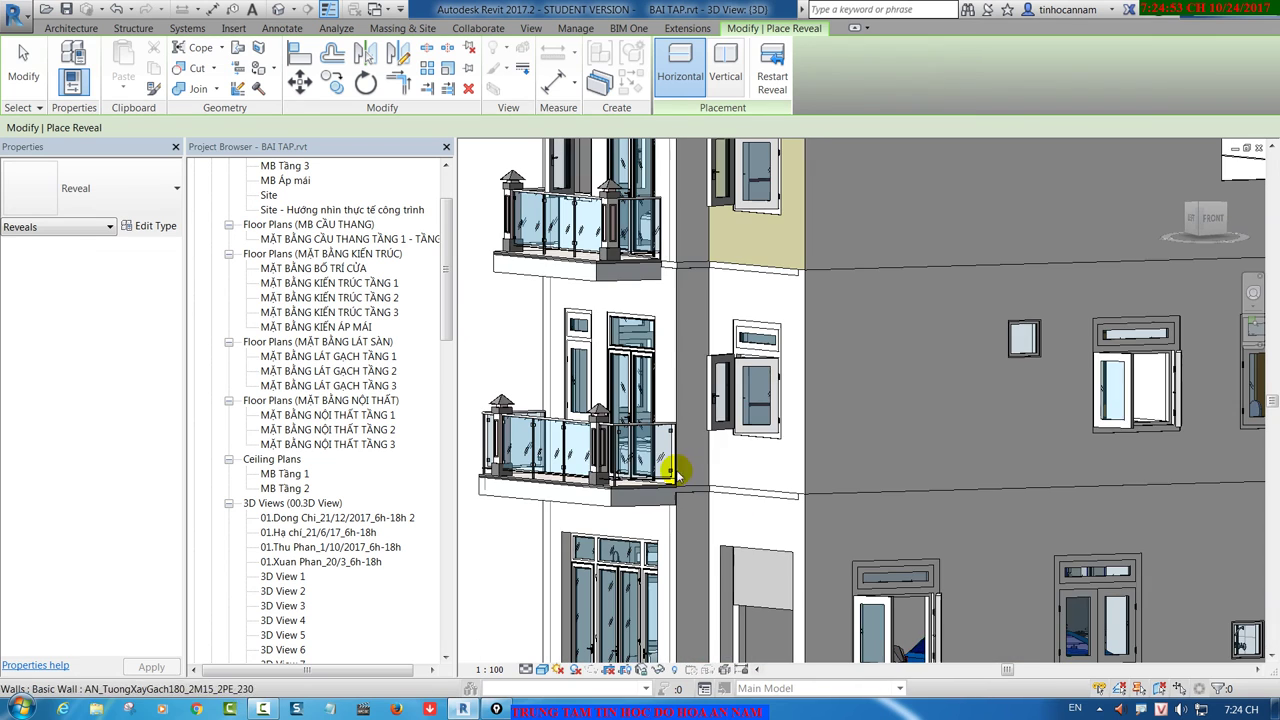
pyautogui.click(820, 306)
pyautogui.scroll(3, 841, 290)
pyautogui.scroll(2, 841, 290)
pyautogui.press('Escape')
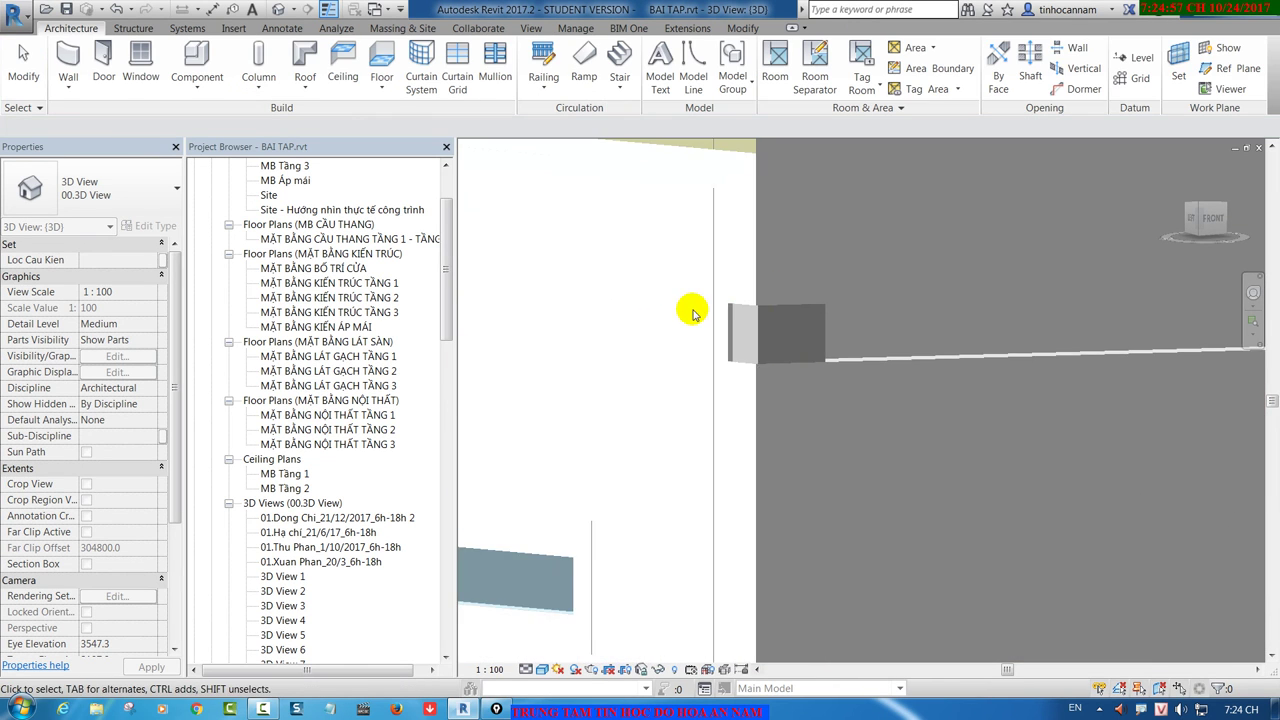
# Step: Select the new 11630-long reveal and orbit around the building to check it
pyautogui.scroll(2, 777, 317)
pyautogui.click(873, 308)
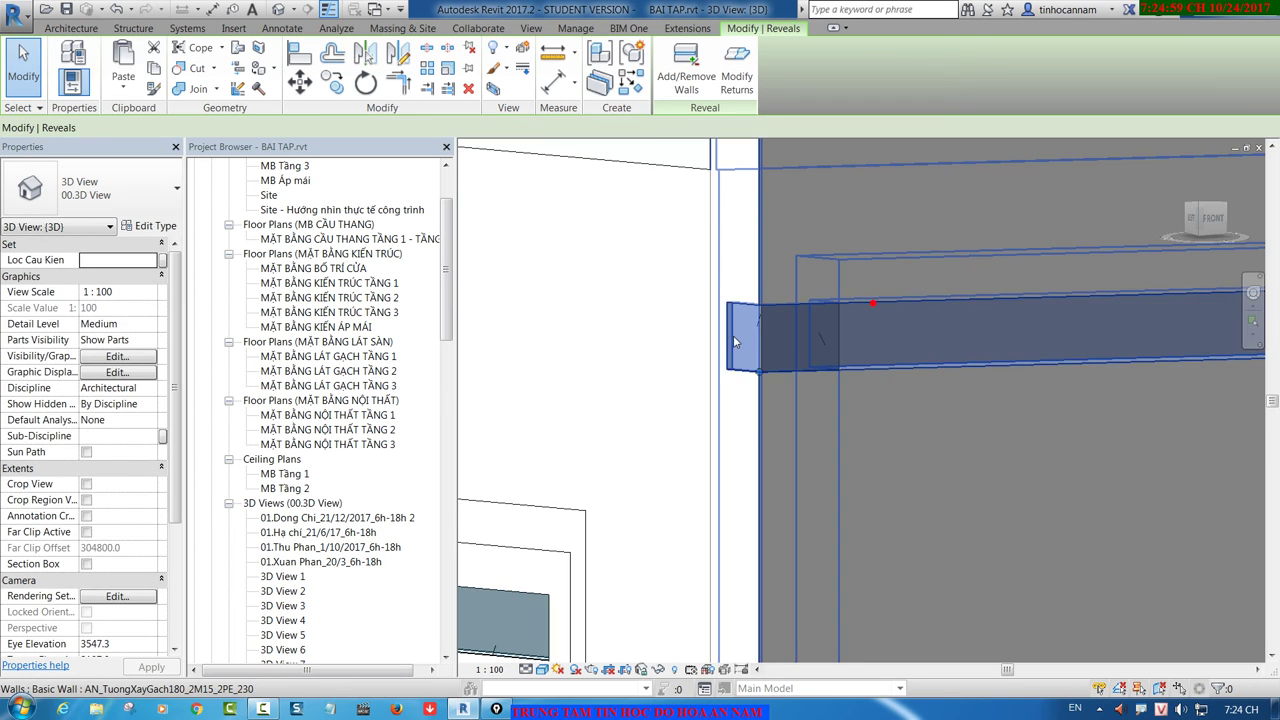
pyautogui.scroll(-3, 800, 360)
pyautogui.moveTo(786, 380)
pyautogui.keyDown('shift'); pyautogui.mouseDown(button='middle')
pyautogui.moveTo(724, 394)
pyautogui.moveTo(640, 386)
pyautogui.moveTo(830, 349)
pyautogui.moveTo(920, 414)
pyautogui.moveTo(753, 416)
pyautogui.moveTo(723, 403)
pyautogui.moveTo(835, 413)
pyautogui.moveTo(714, 409)
pyautogui.moveTo(680, 460)
pyautogui.moveTo(871, 471)
pyautogui.moveTo(833, 472)
pyautogui.moveTo(998, 455)
pyautogui.mouseUp(button='middle'); pyautogui.keyUp('shift')
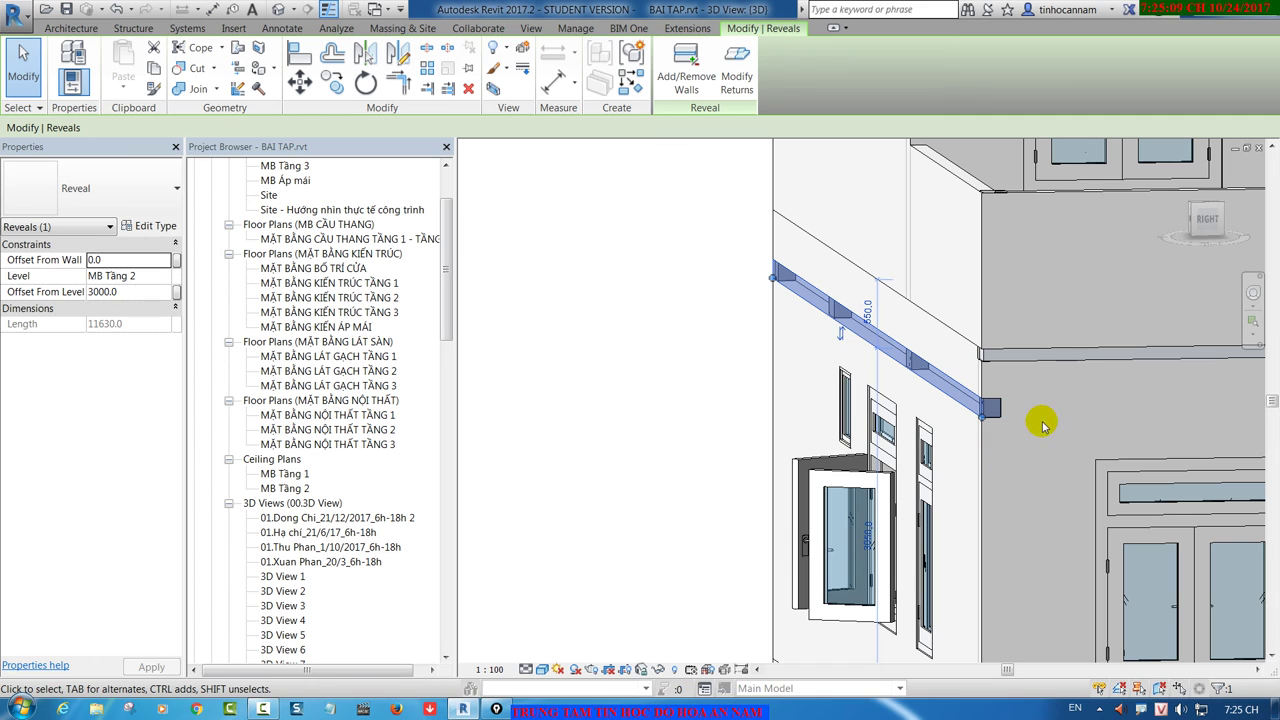
pyautogui.scroll(3, 997, 403)
pyautogui.scroll(3, 996, 399)
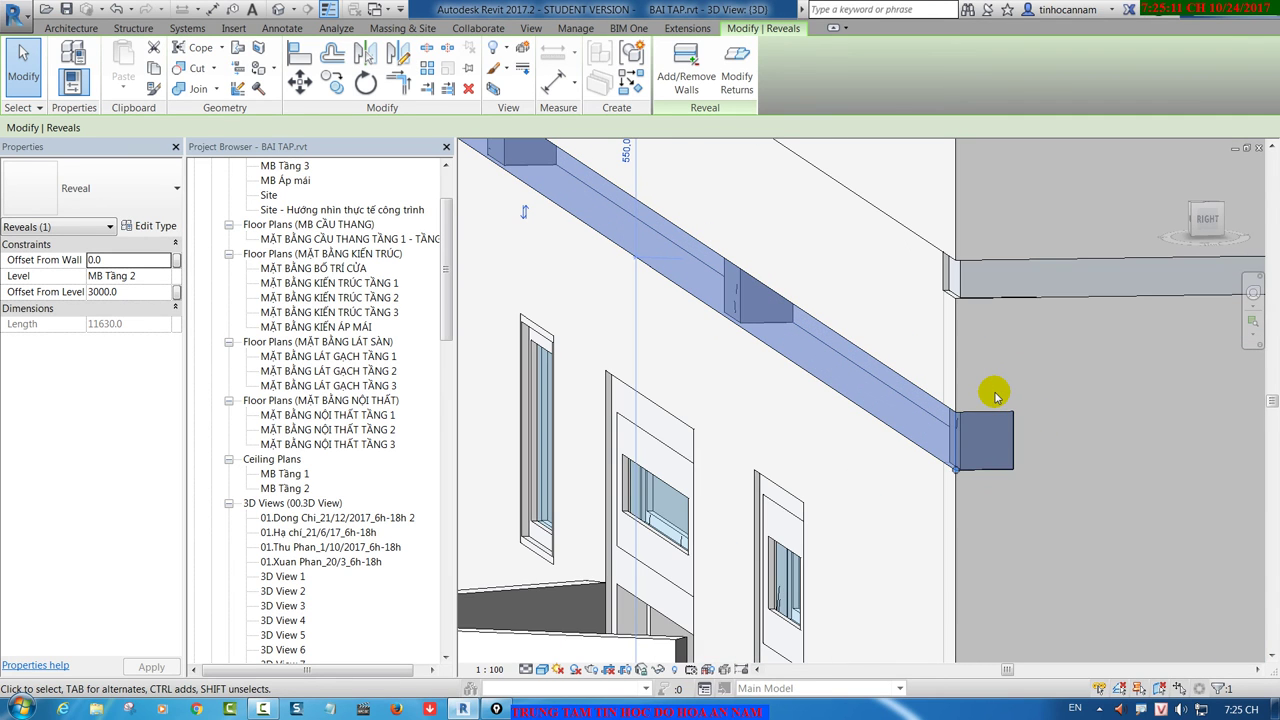
pyautogui.press('Escape')
# Step: Reselect the reveal with the wall facing the viewer and view its type properties
pyautogui.moveTo(995, 400)
pyautogui.keyDown('shift'); pyautogui.mouseDown(button='middle')
pyautogui.moveTo(771, 423)
pyautogui.moveTo(794, 371)
pyautogui.moveTo(786, 386)
pyautogui.moveTo(755, 363)
pyautogui.mouseUp(button='middle'); pyautogui.keyUp('shift')
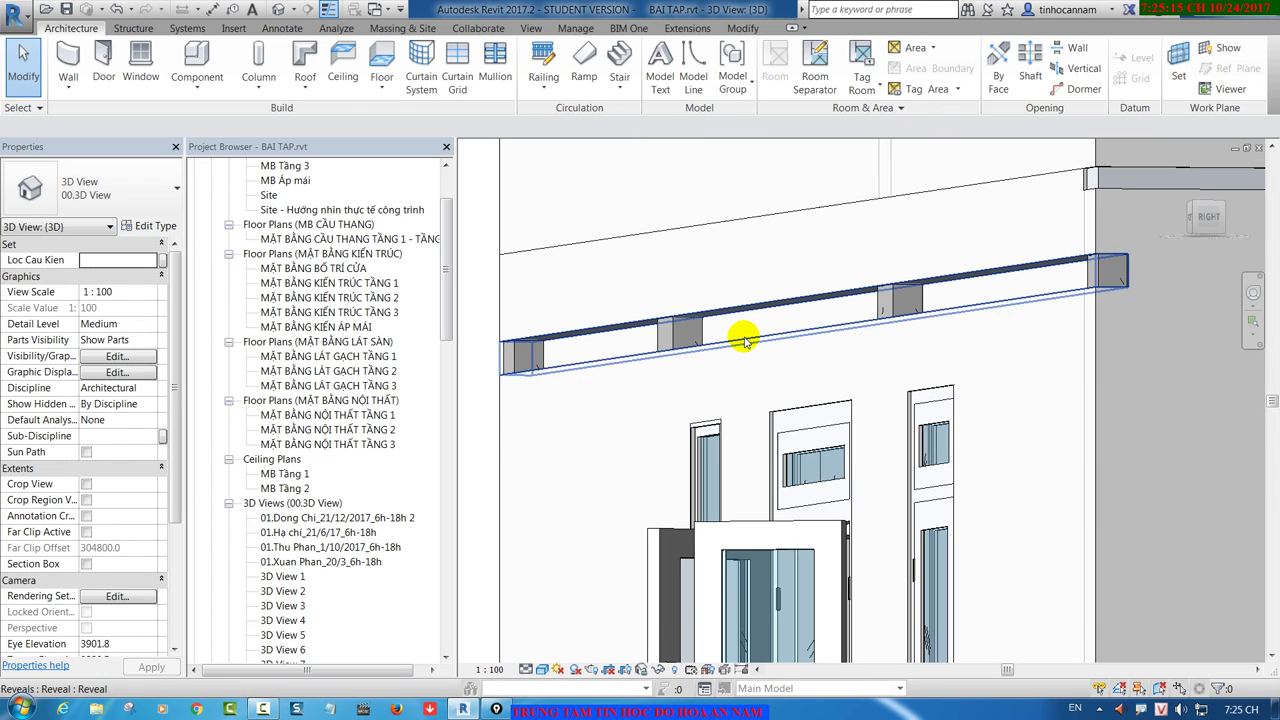
pyautogui.click(705, 322)
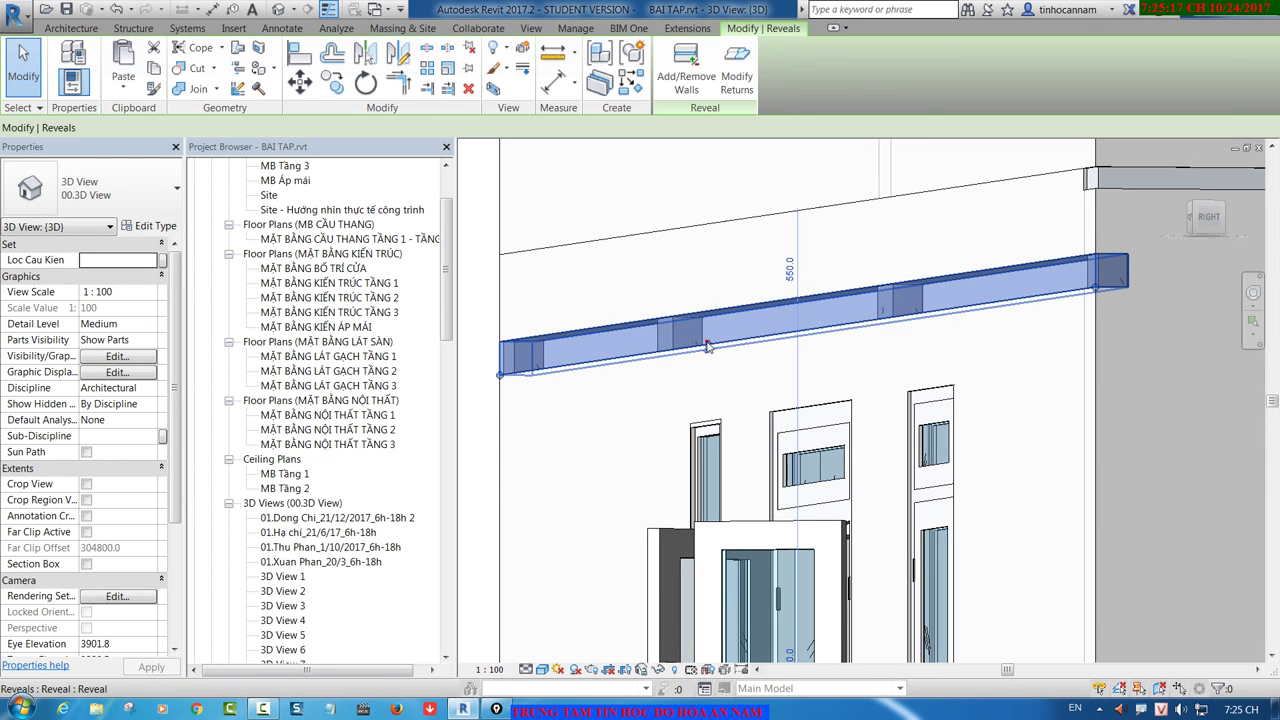
pyautogui.click(128, 224)
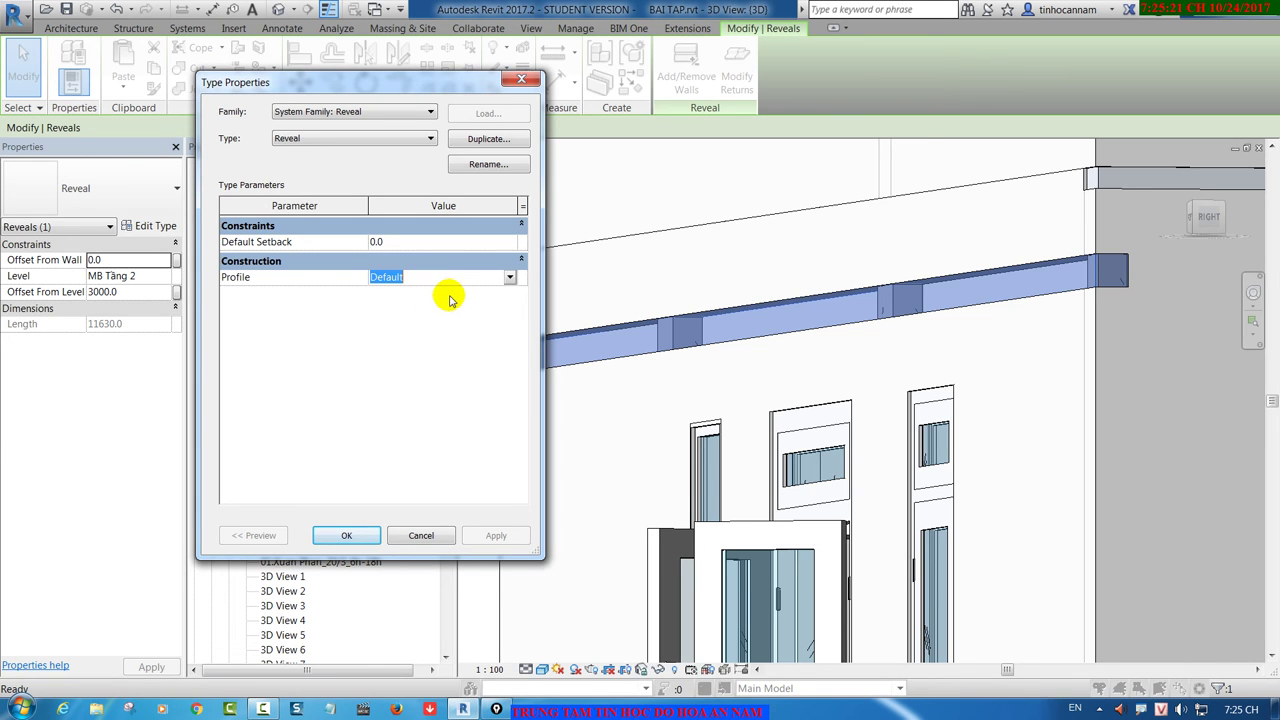
pyautogui.press('Escape')
pyautogui.press('Escape')
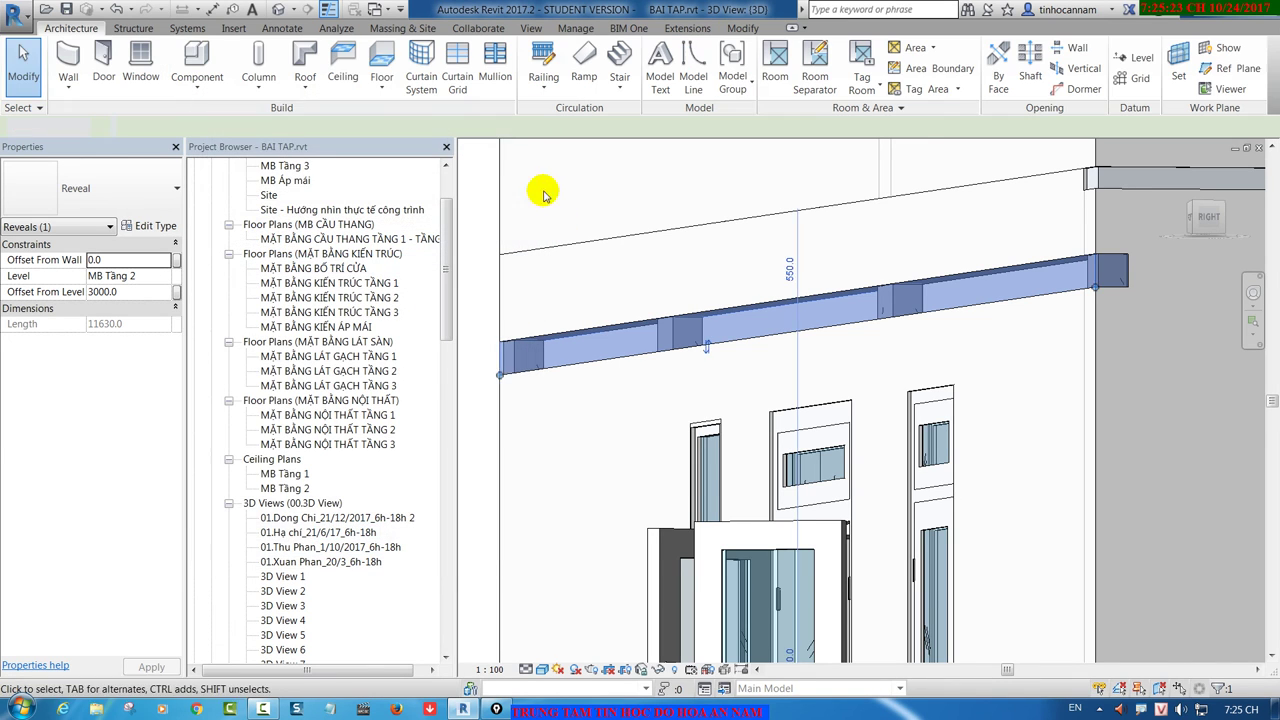
# Step: Start a new family from the Metric Profile-Reveal.rft template
pyautogui.click(14, 14)
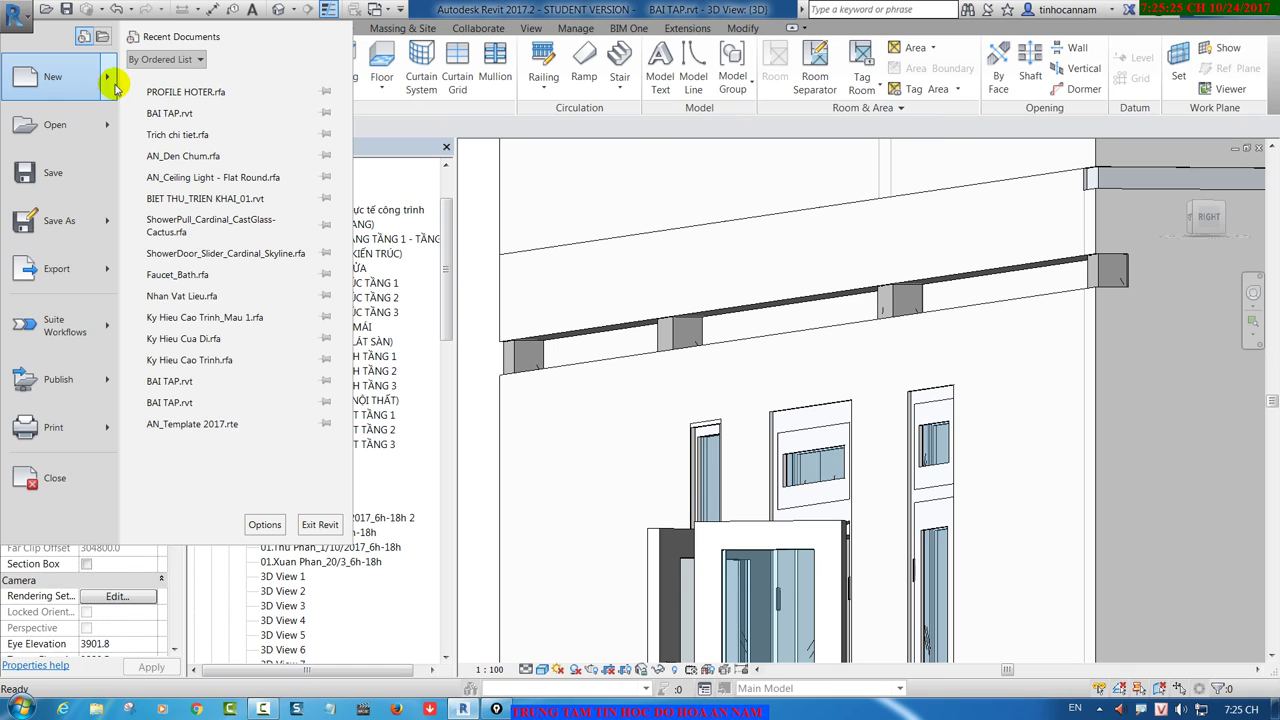
pyautogui.moveTo(55, 77)
pyautogui.click(265, 135)
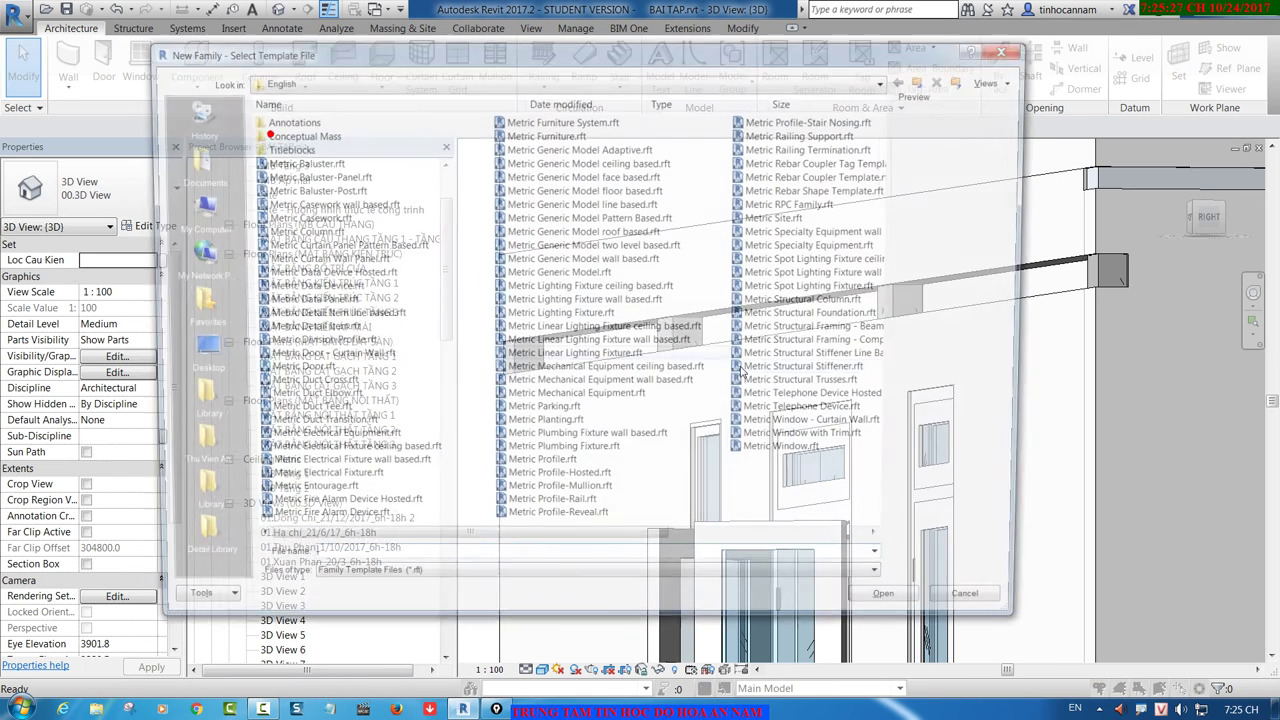
pyautogui.click(590, 525)
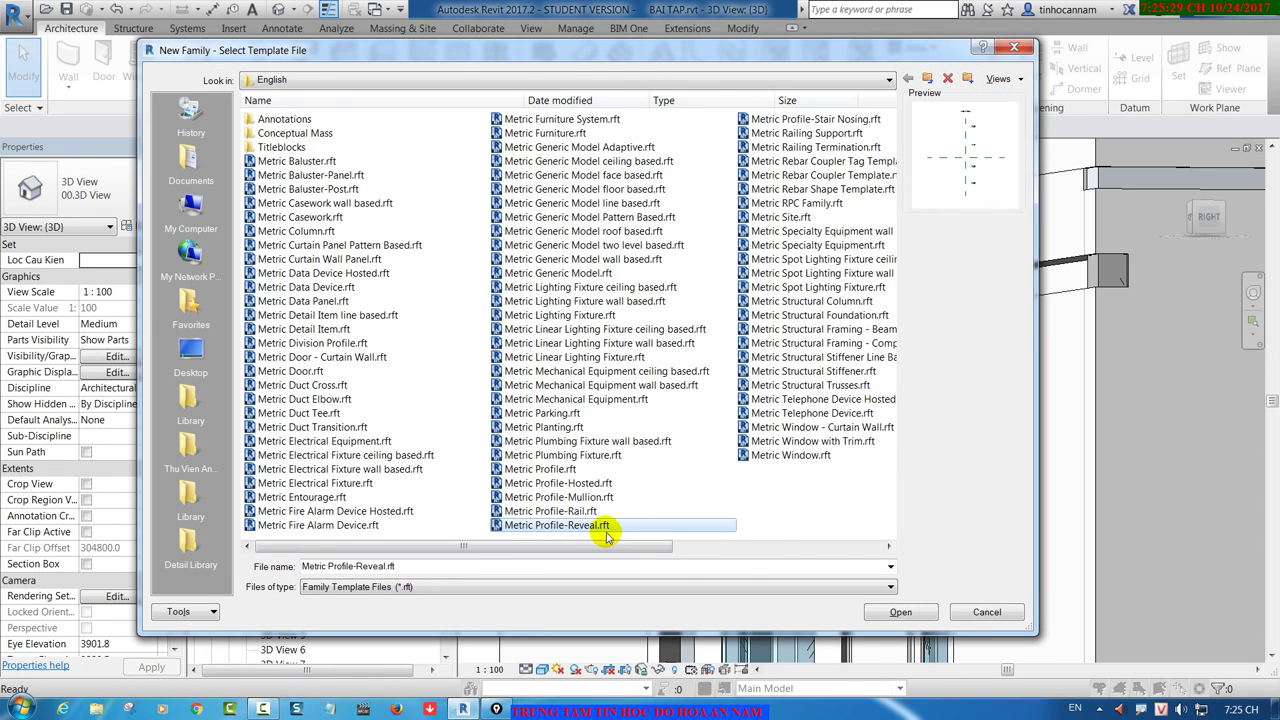
pyautogui.click(903, 614)
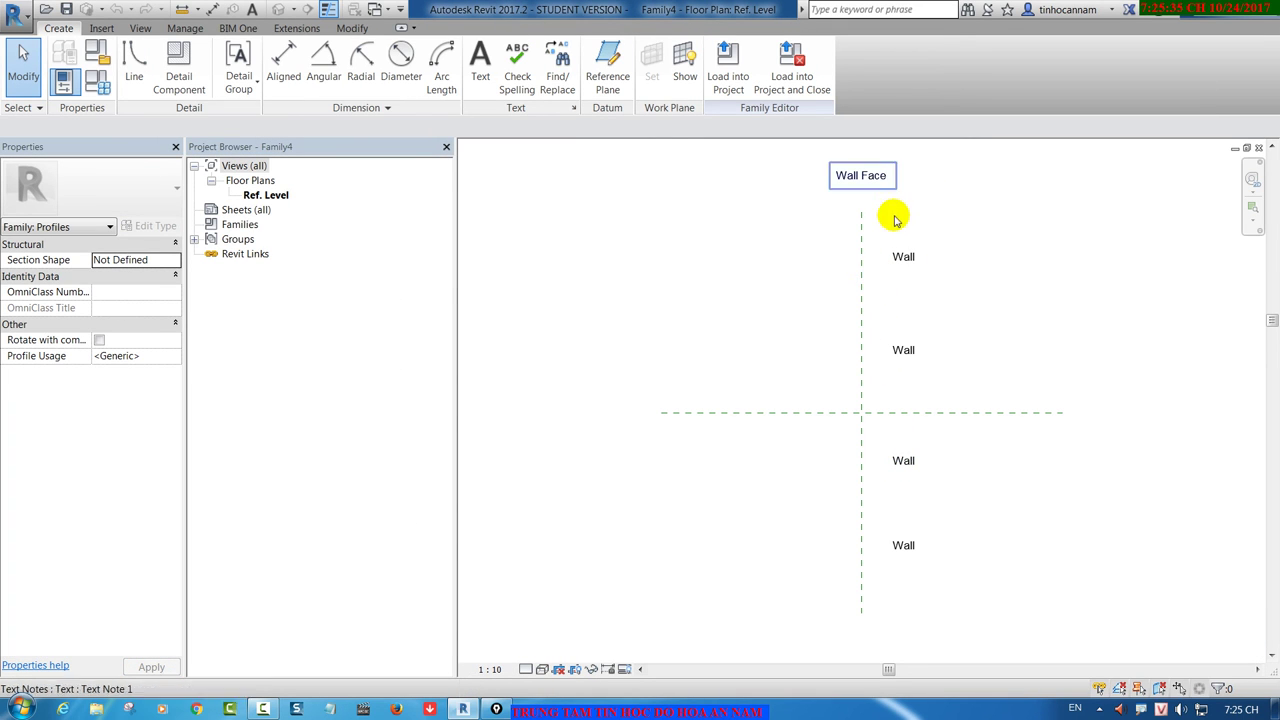
pyautogui.moveTo(882, 231); pyautogui.dragTo(970, 632)
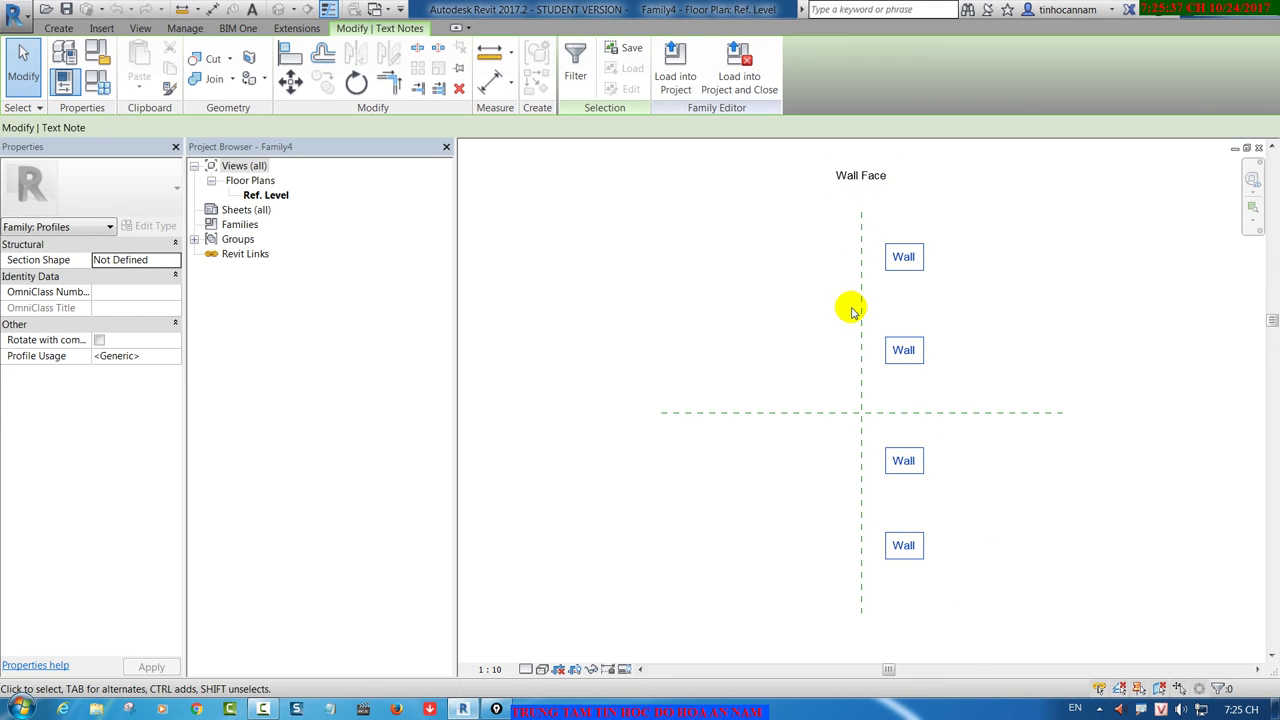
pyautogui.scroll(4, 871, 457)
pyautogui.press('Escape')
# Step: Activate the profile Line tool and discard a stray arc begun along the top edge
pyautogui.click(58, 28)
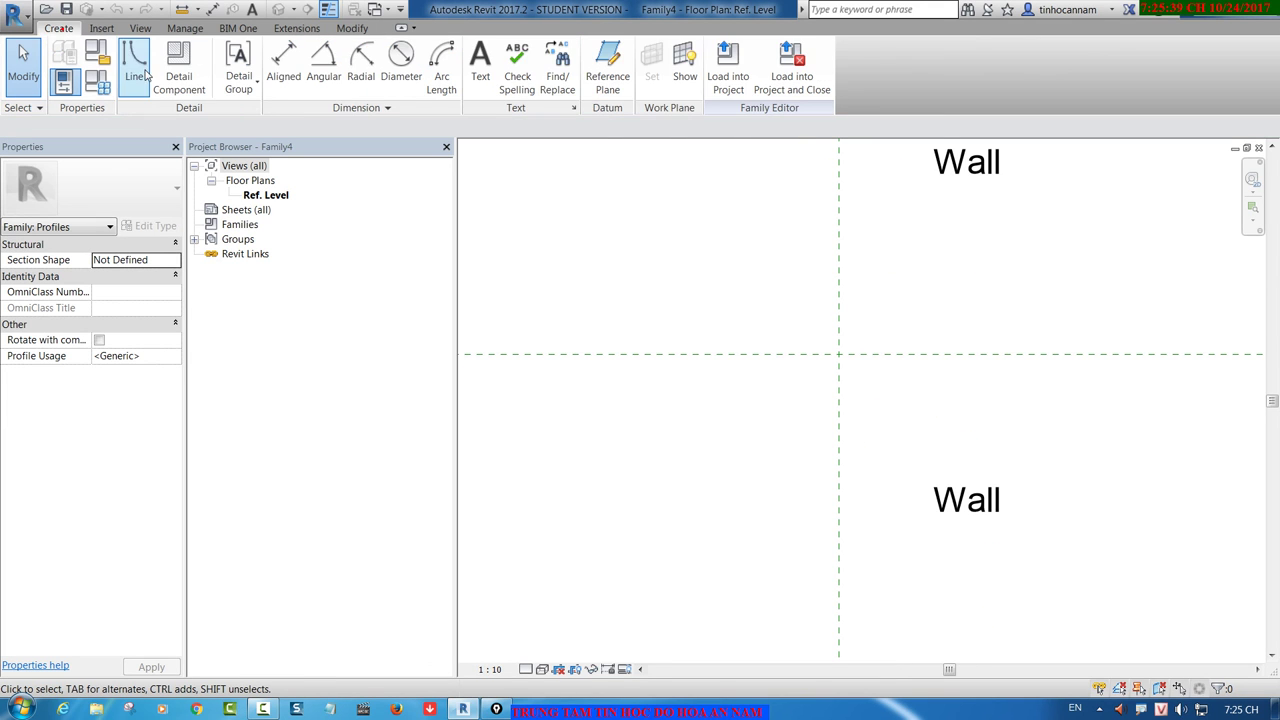
pyautogui.click(135, 60)
pyautogui.click(569, 68)
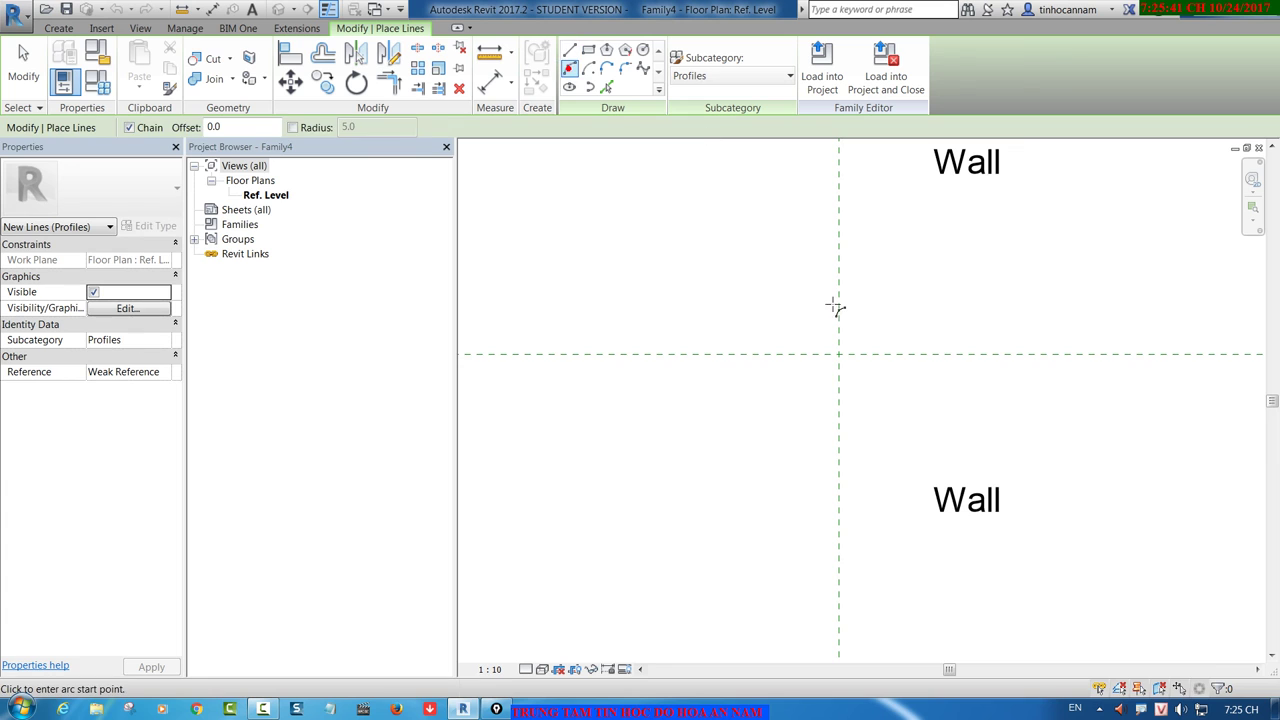
pyautogui.scroll(1, 837, 306)
pyautogui.click(840, 234)
pyautogui.click(968, 234)
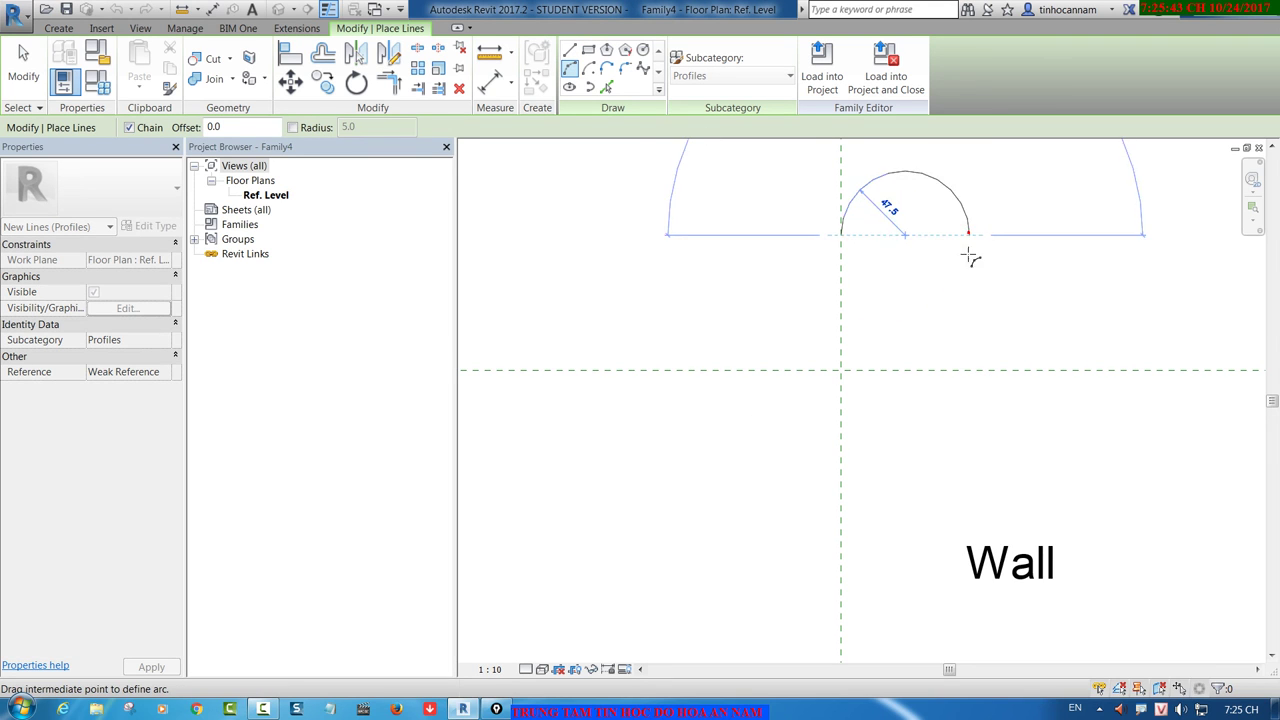
pyautogui.press('Escape')
# Step: Draw a closed rectangular outline with a rectangular notch cut into its right side
pyautogui.click(566, 50)
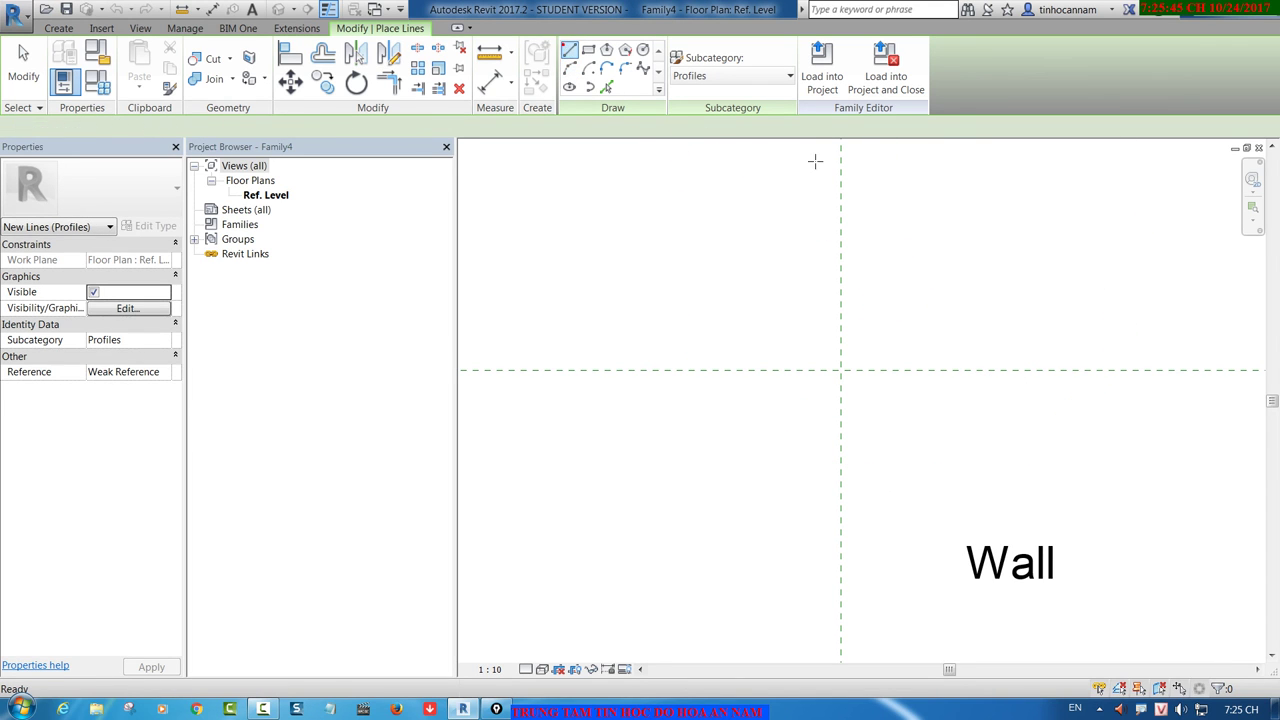
pyautogui.click(840, 228)
pyautogui.click(949, 228)
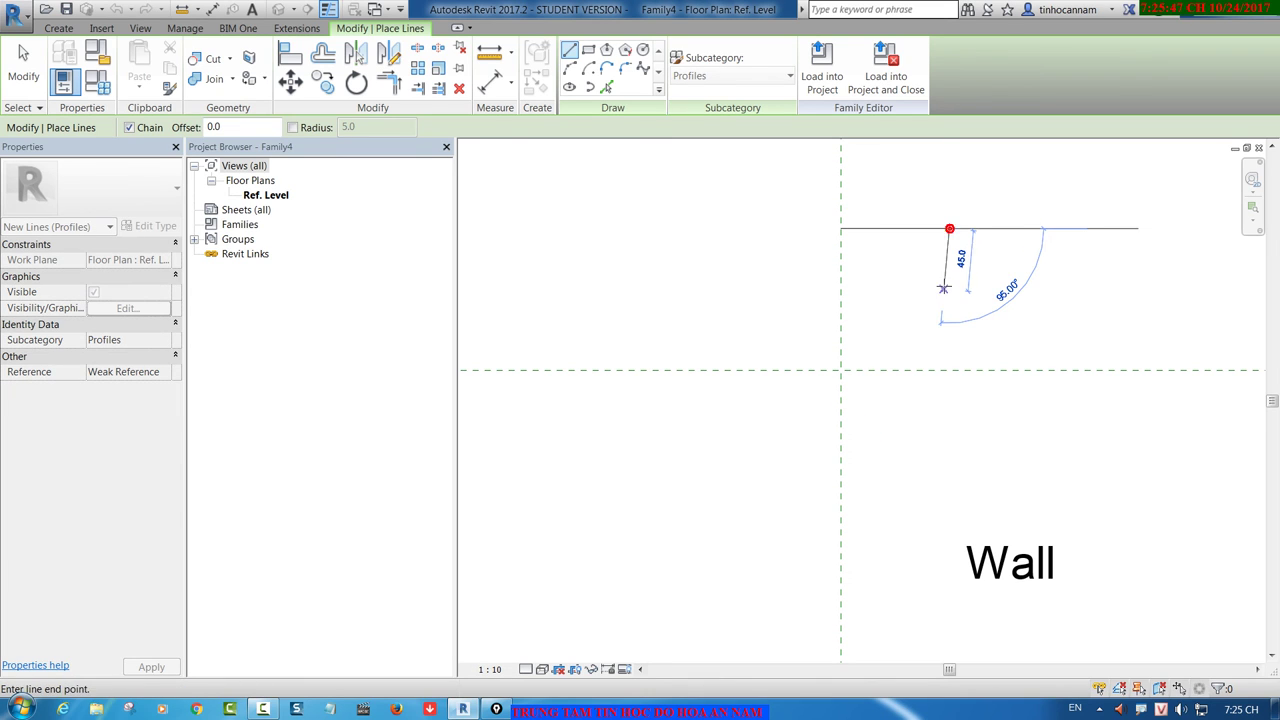
pyautogui.click(949, 275)
pyautogui.click(901, 275)
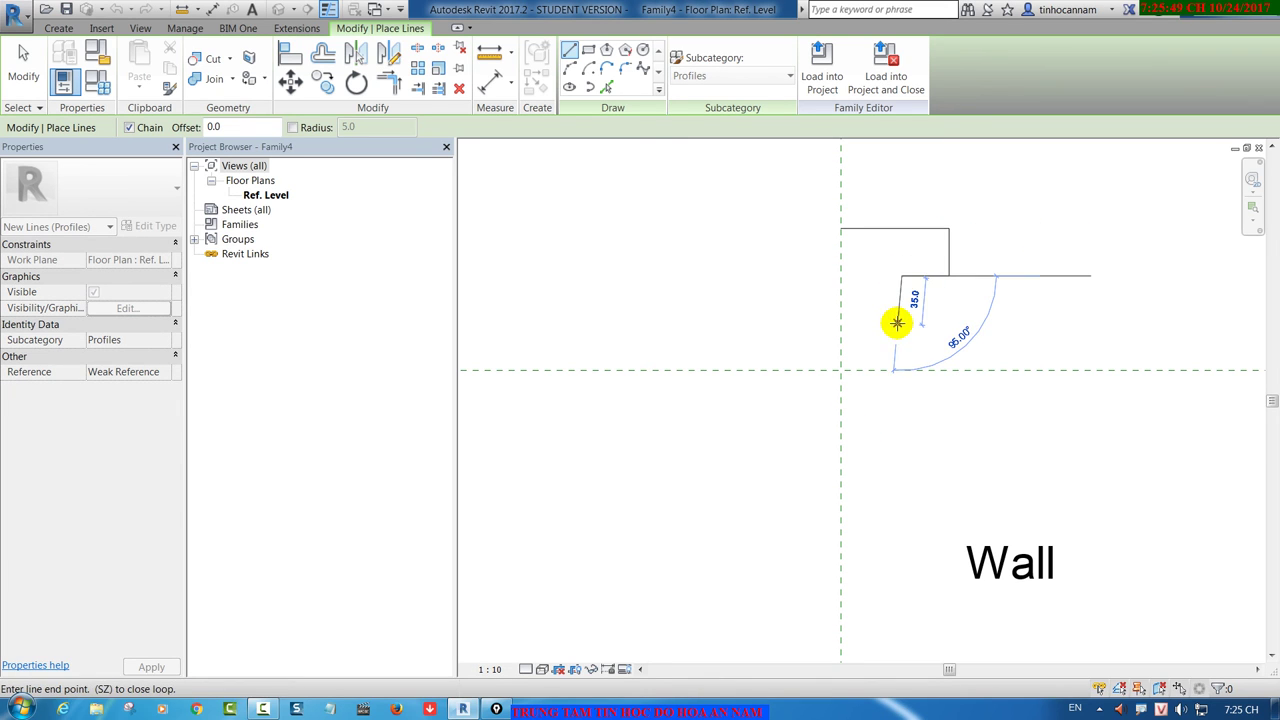
pyautogui.click(901, 322)
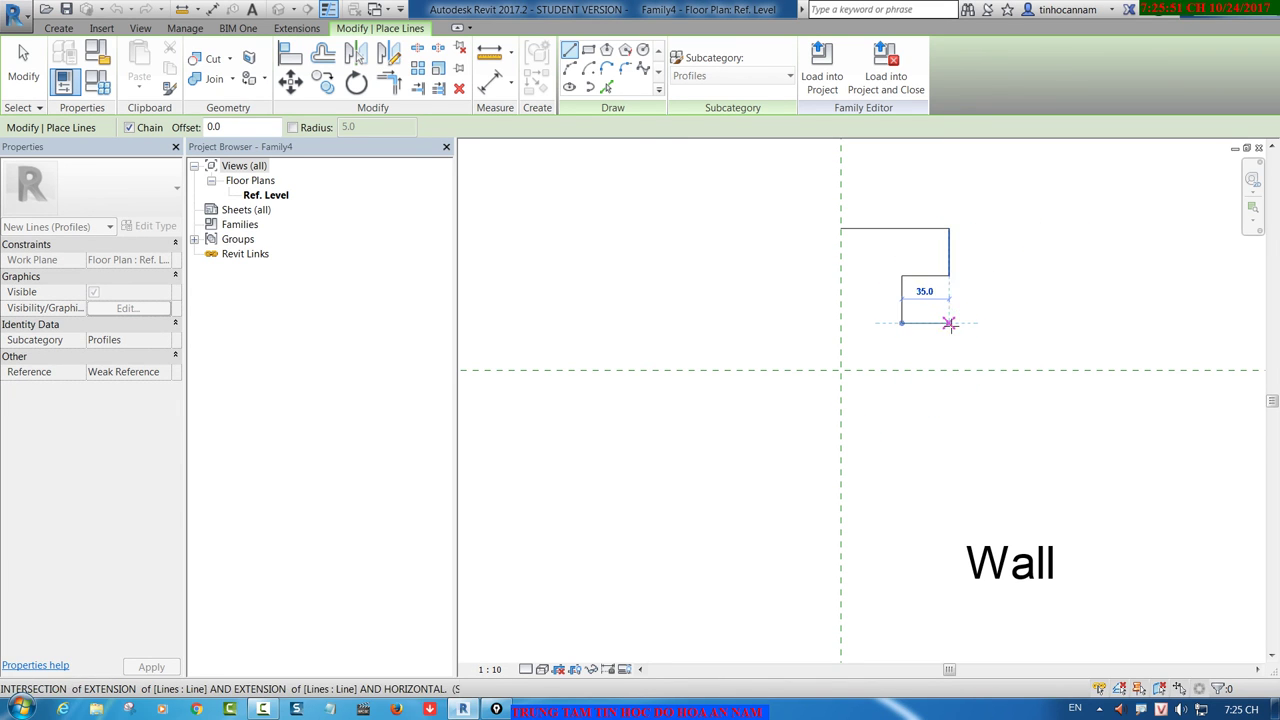
pyautogui.click(949, 322)
pyautogui.click(949, 370)
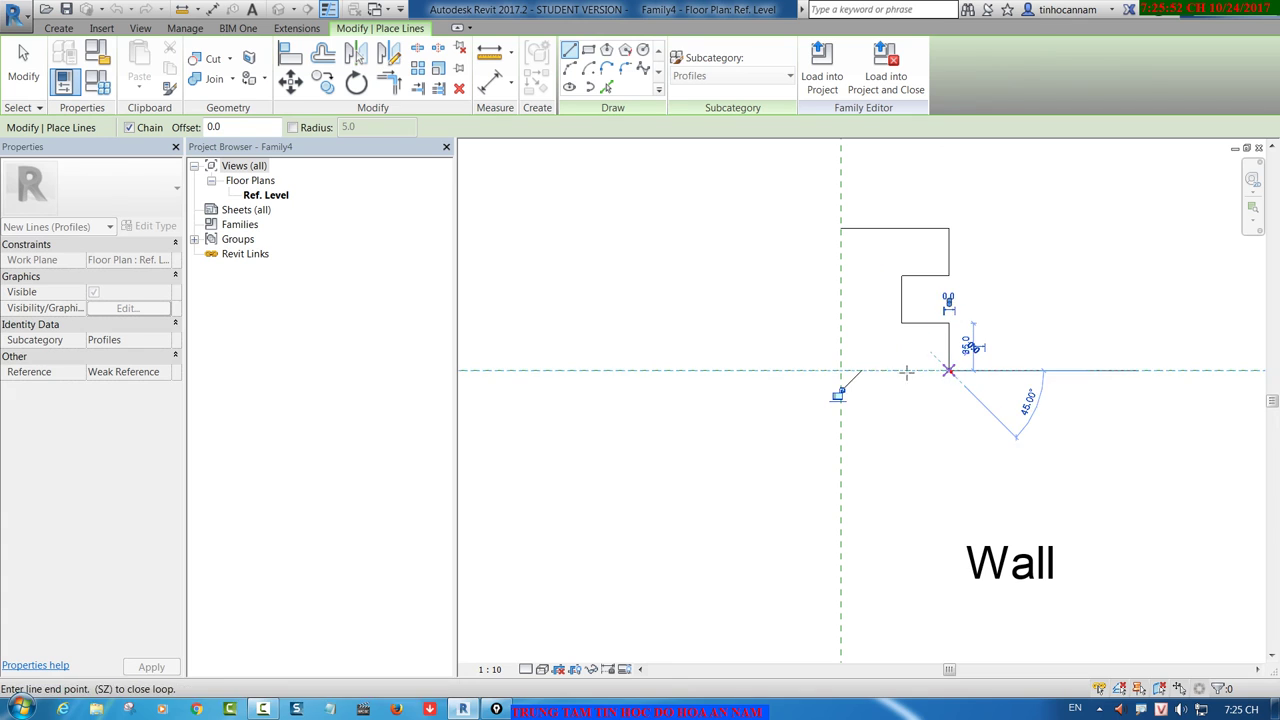
pyautogui.click(841, 371)
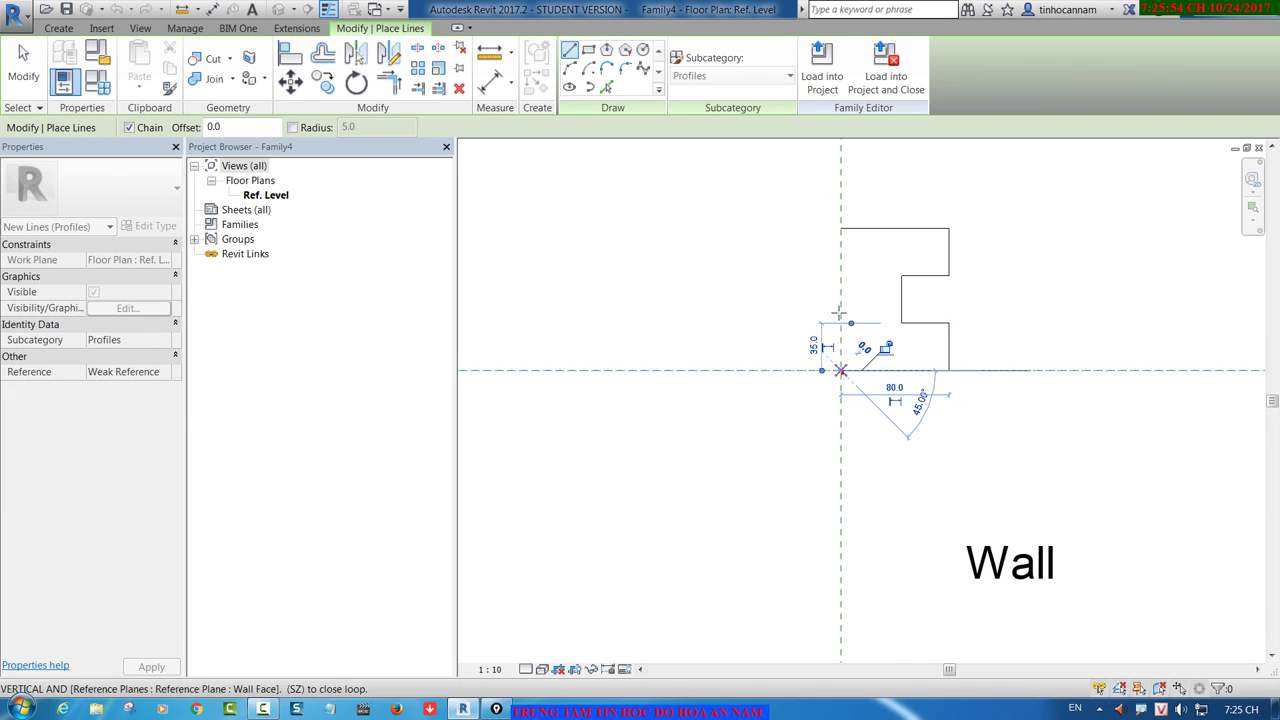
pyautogui.click(841, 228)
pyautogui.press('Escape')
pyautogui.press('Escape')
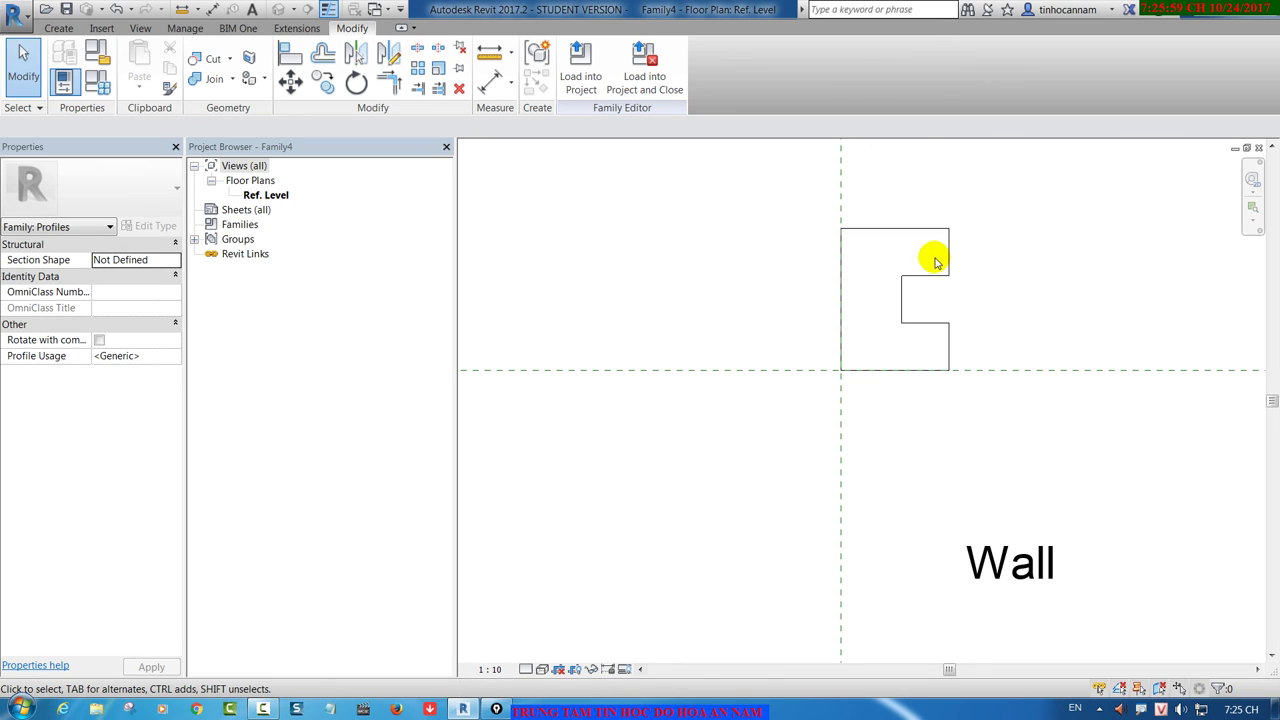
# Step: Delete the notch's inner vertical edge, leaving the notch open for a curve
pyautogui.moveTo(925, 355); pyautogui.dragTo(925, 380, button='middle')
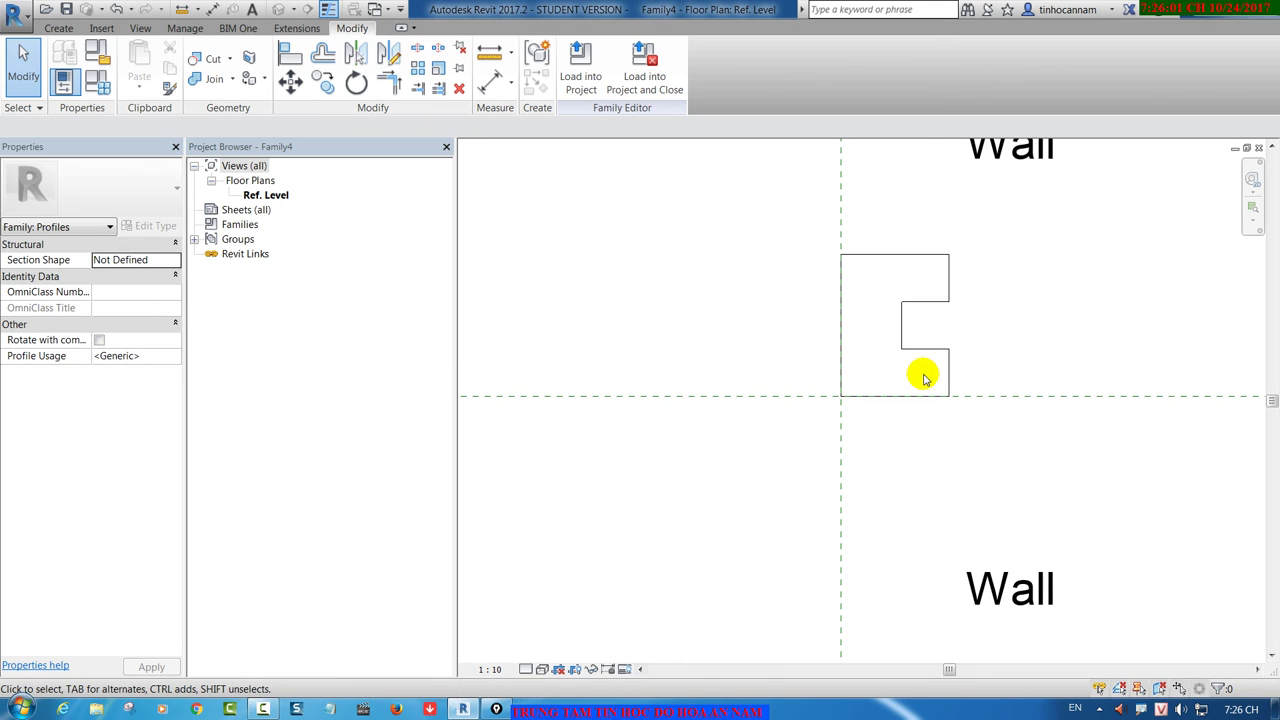
pyautogui.scroll(2, 928, 314)
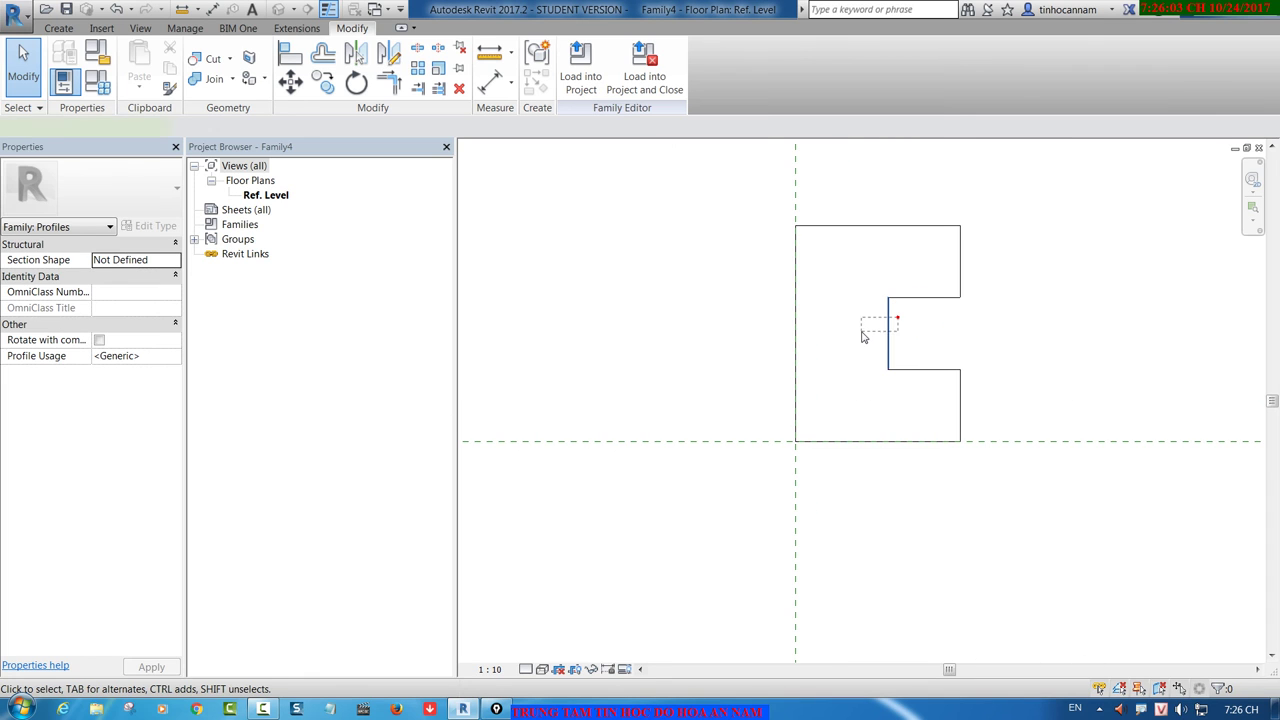
pyautogui.moveTo(864, 337); pyautogui.dragTo(880, 366)
pyautogui.press('Delete')
pyautogui.click(580, 83)
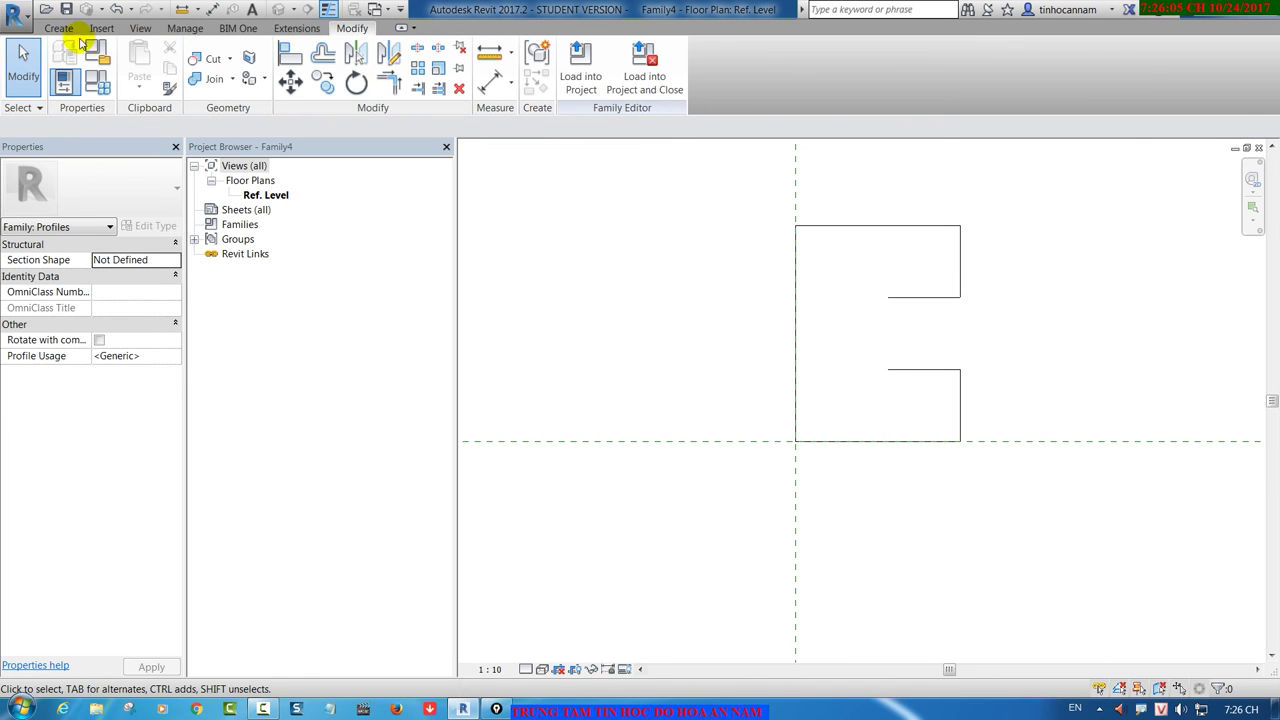
pyautogui.click(58, 28)
pyautogui.click(131, 57)
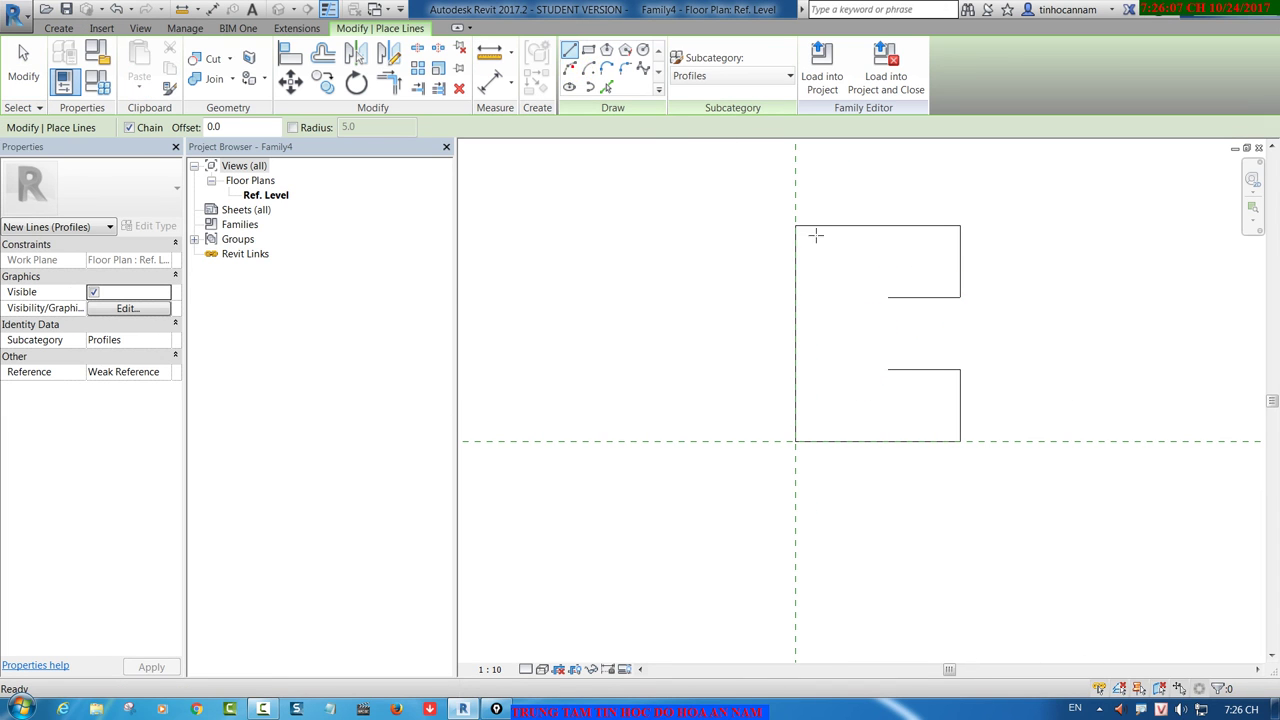
pyautogui.click(887, 297)
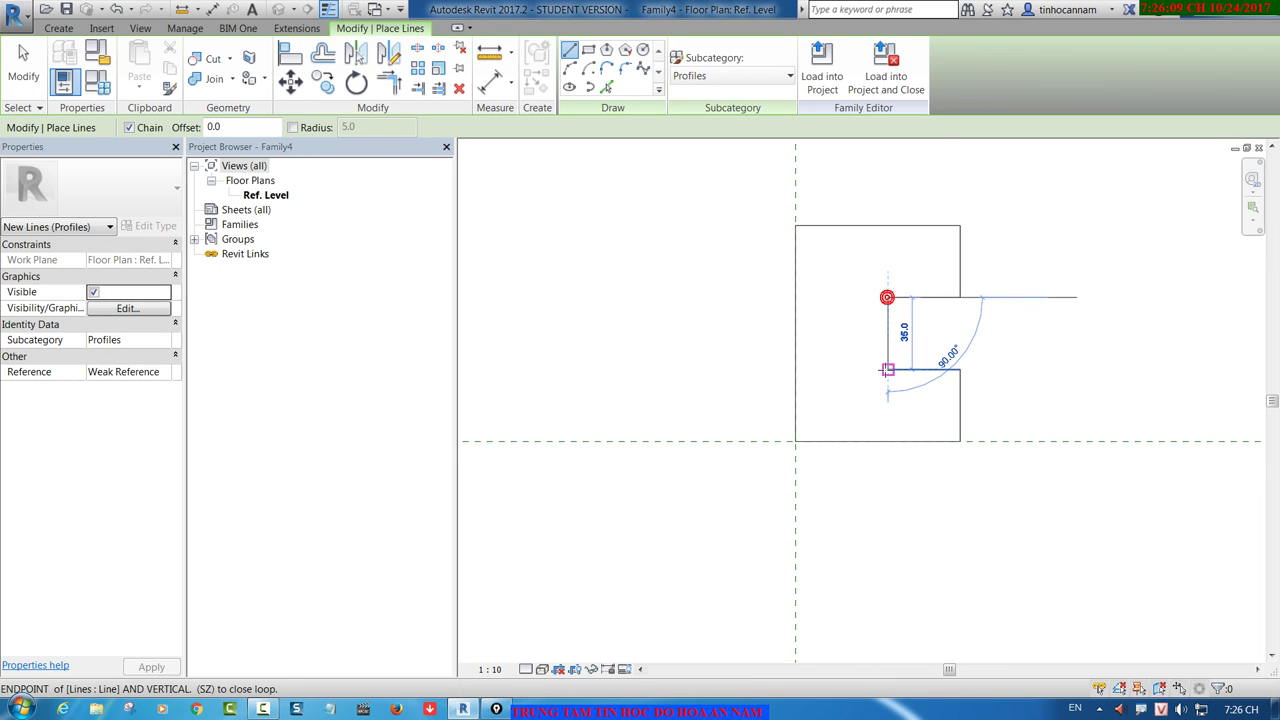
pyautogui.click(887, 369)
pyautogui.press('Escape')
pyautogui.press('Escape')
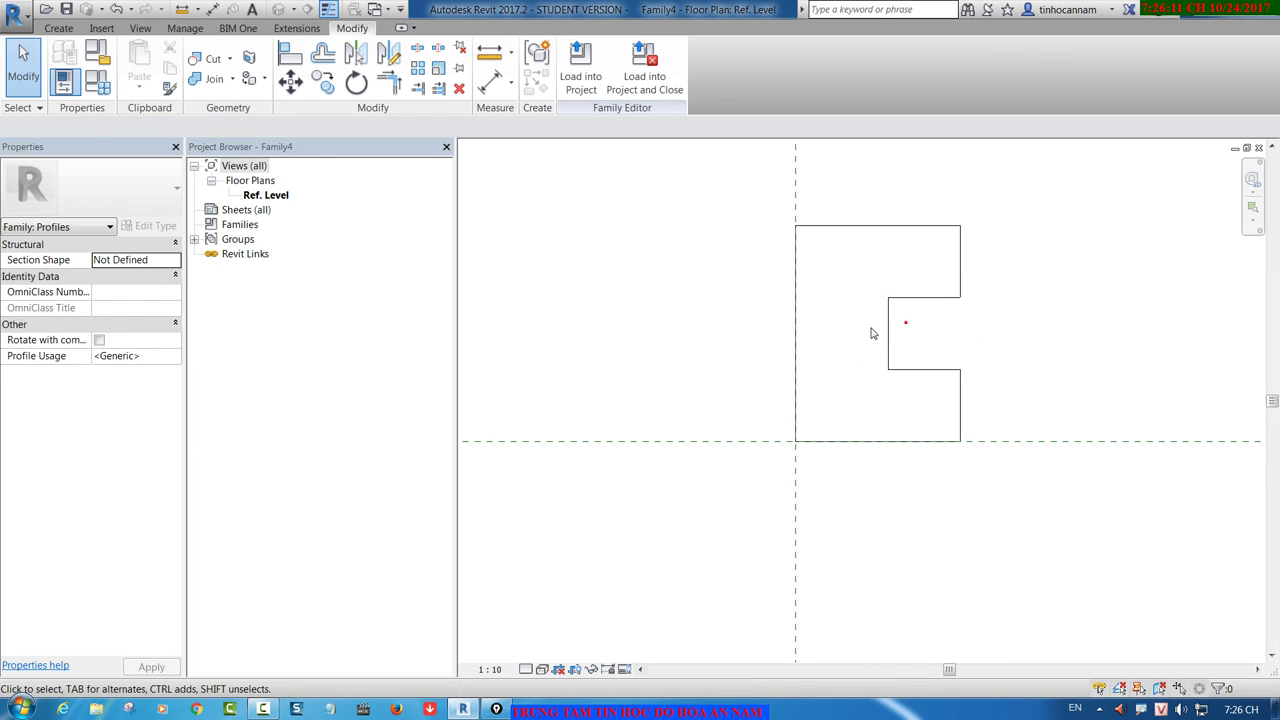
pyautogui.click(885, 333)
pyautogui.press('Delete')
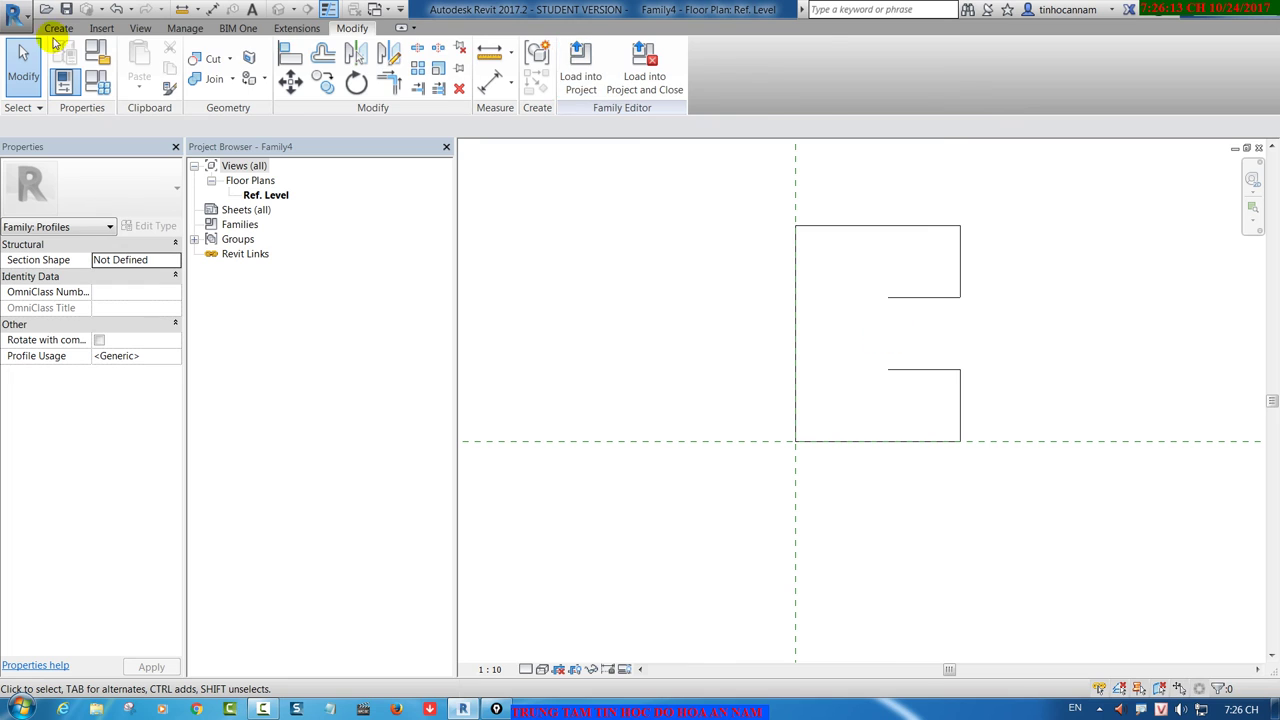
# Step: Close the notch with a Start-End-Radius semicircular arc bulging inward between its corners
pyautogui.click(58, 27)
pyautogui.click(134, 58)
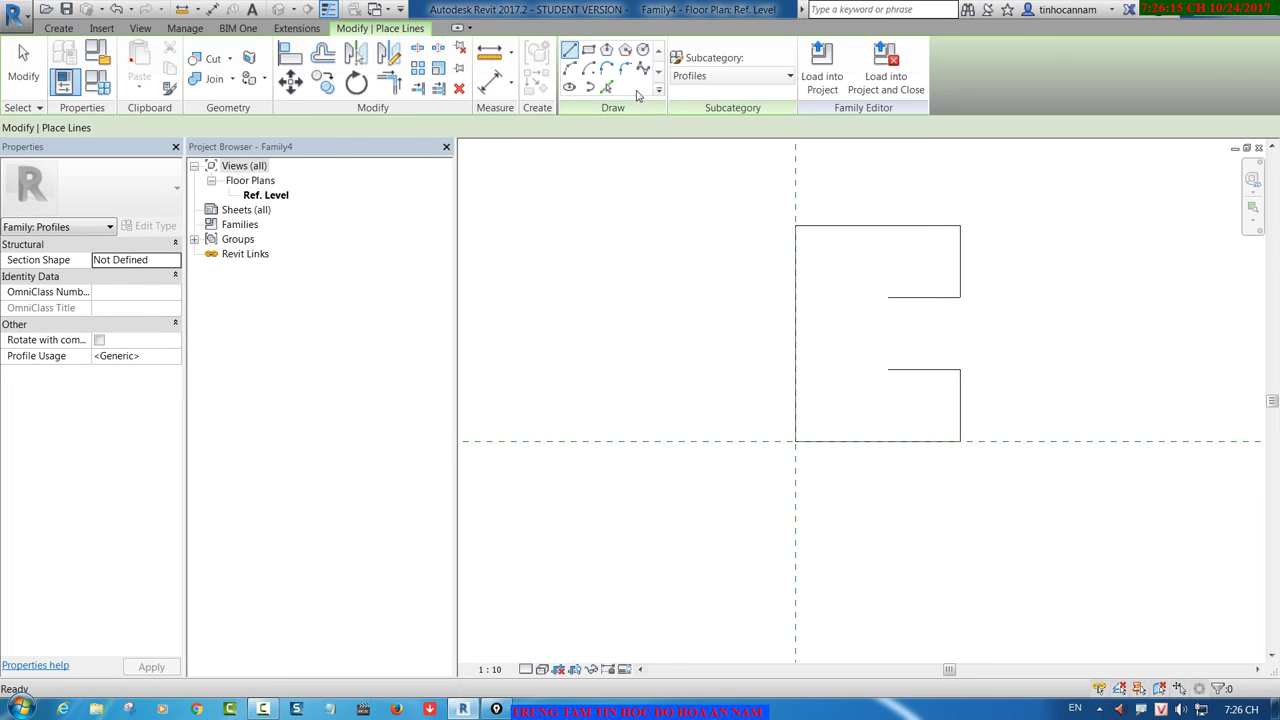
pyautogui.click(571, 68)
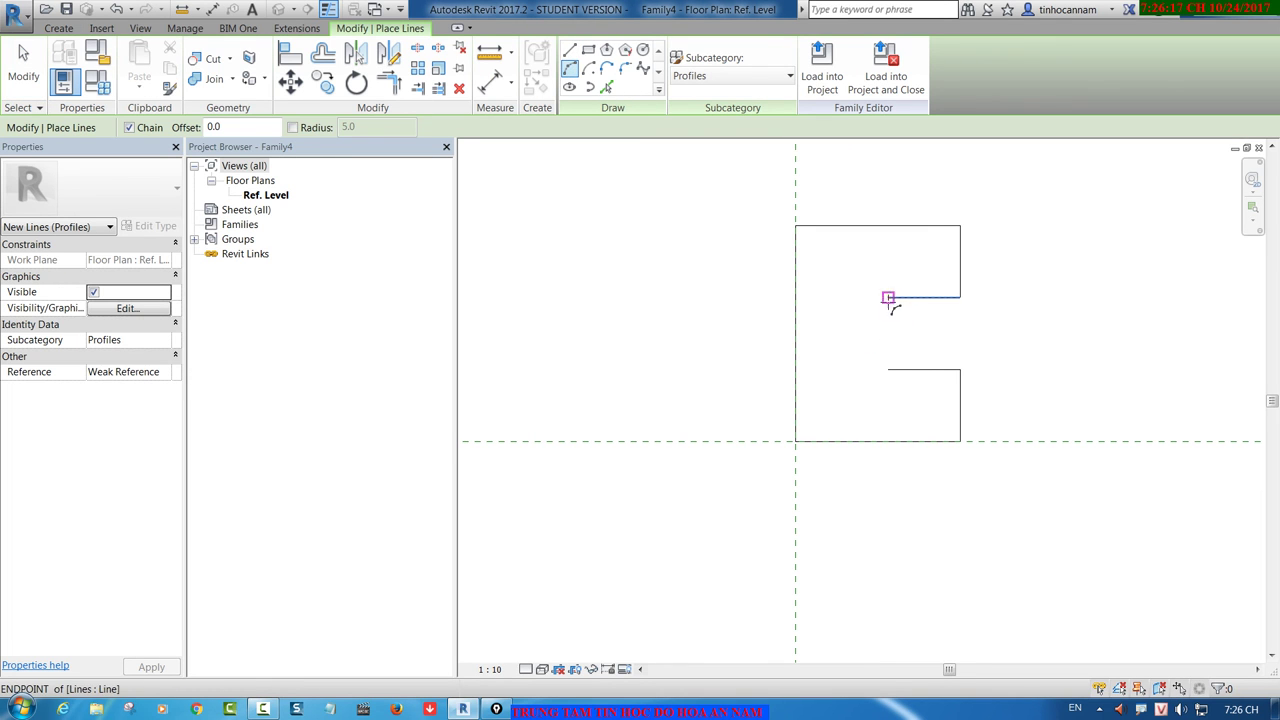
pyautogui.click(888, 297)
pyautogui.click(889, 369)
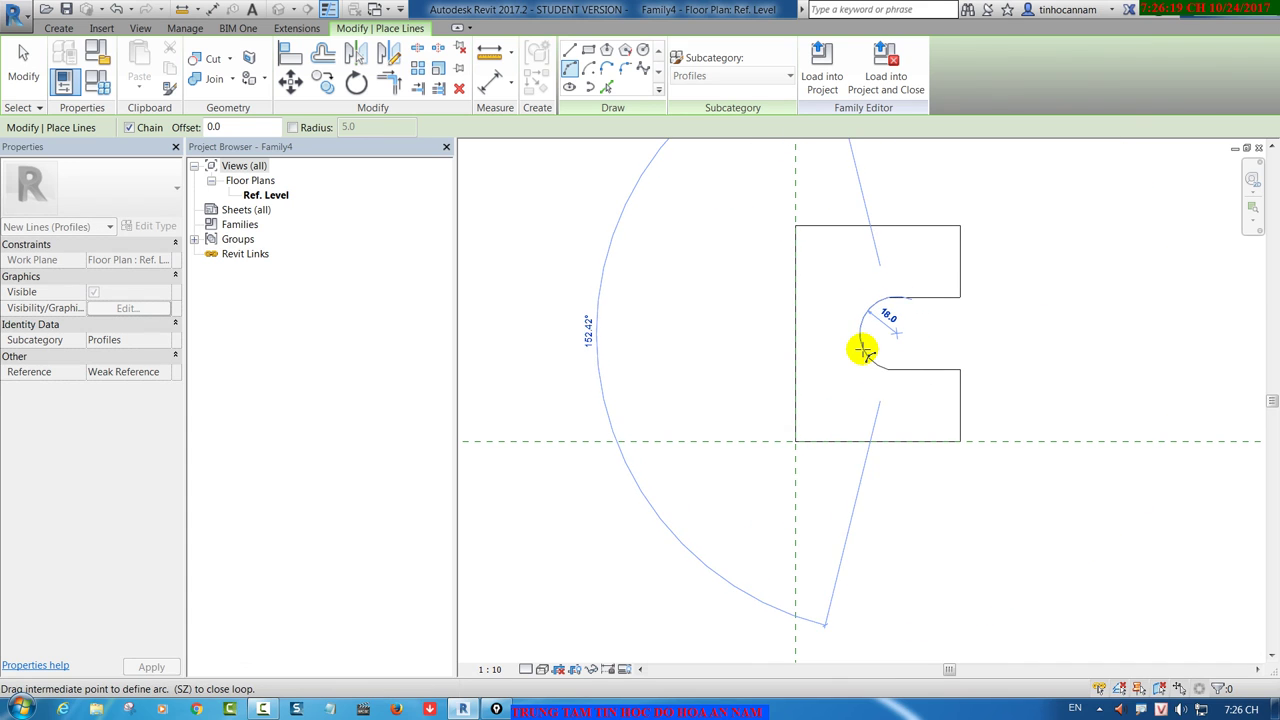
pyautogui.click(853, 348)
pyautogui.press('Escape')
pyautogui.press('Escape')
pyautogui.moveTo(809, 271); pyautogui.dragTo(946, 400)
pyautogui.press('Right')
pyautogui.press('Right')
pyautogui.press('Right')
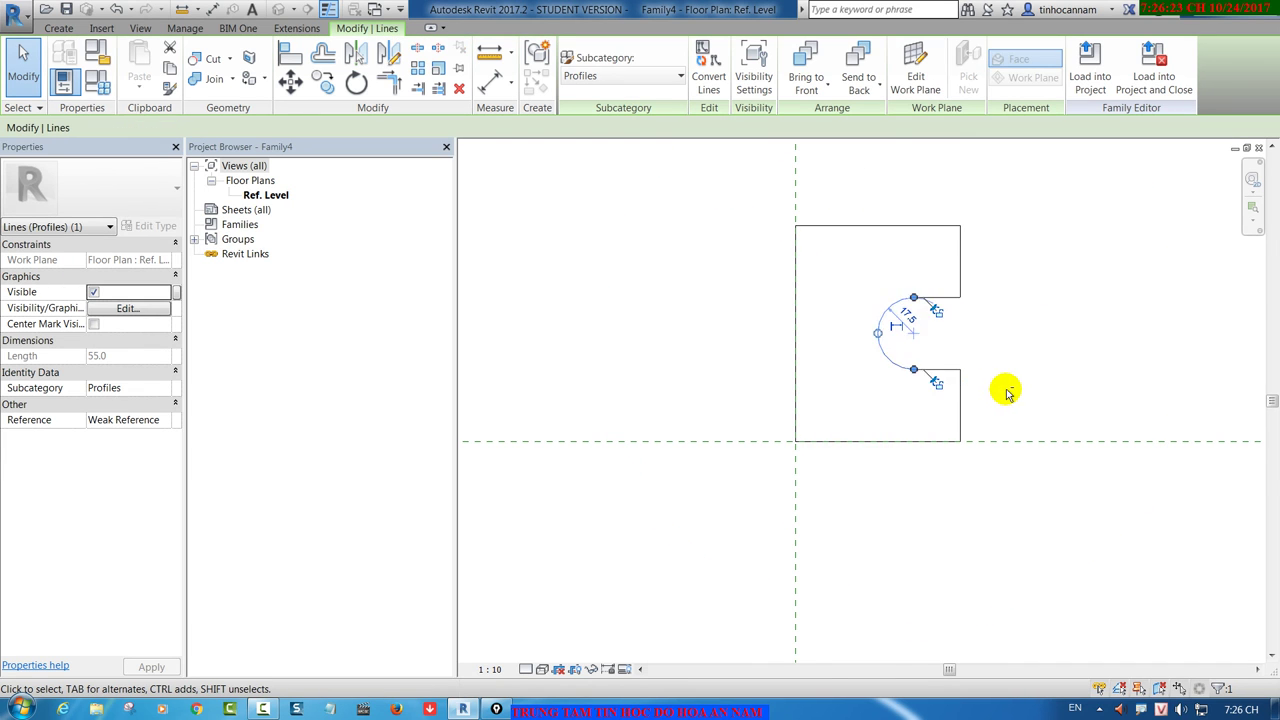
pyautogui.click(1013, 388)
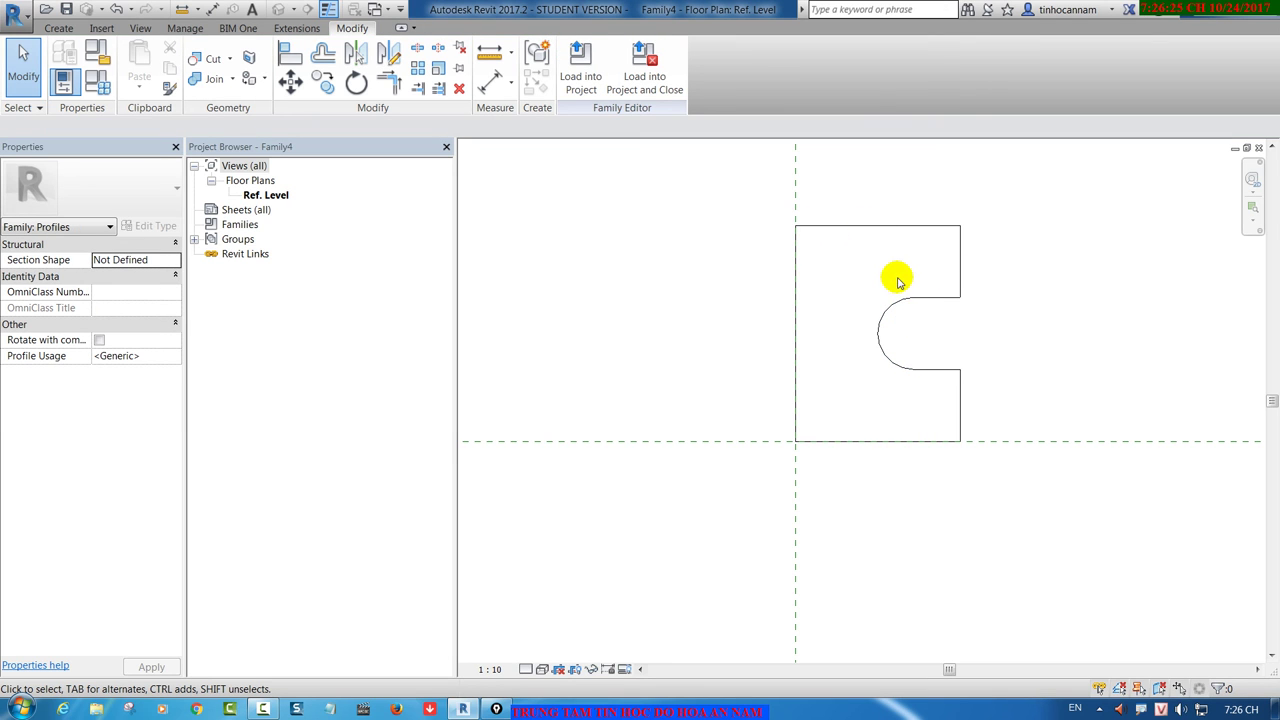
# Step: Save the notched profile family as PROFILE R.rfa and load it into the open BAI TAP.rvt project
pyautogui.click(82, 15)
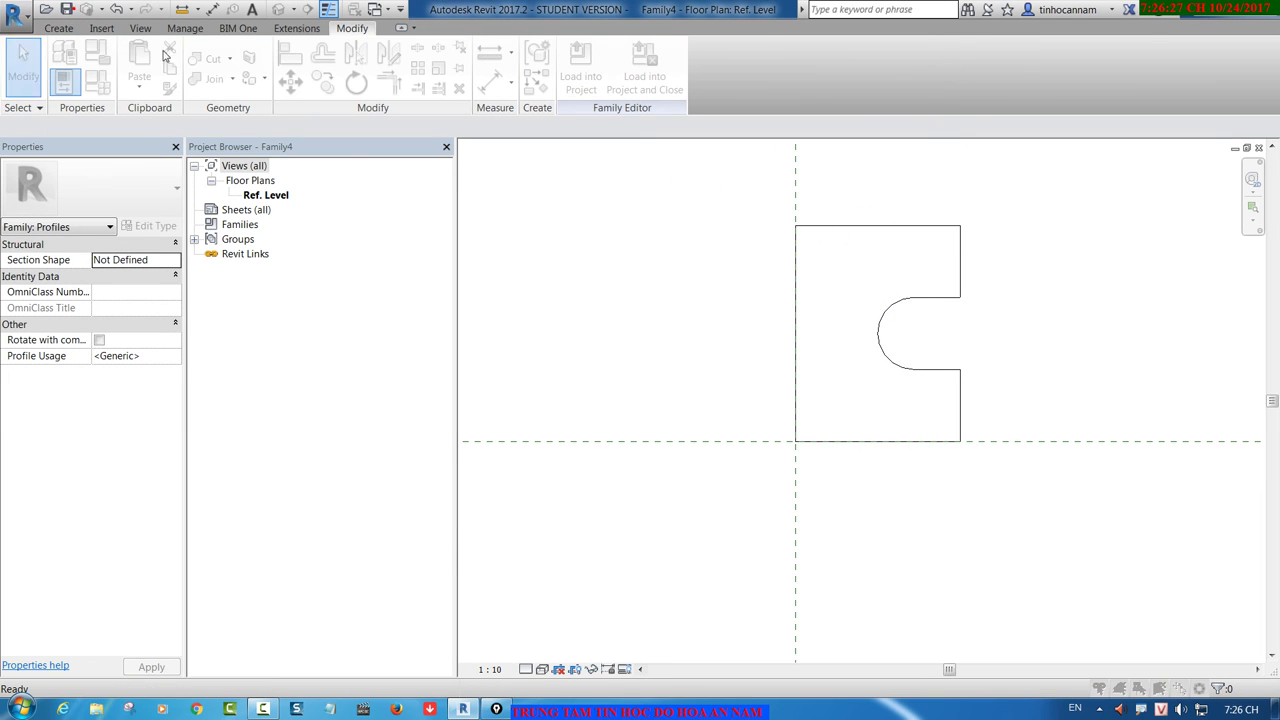
pyautogui.scroll(-1, 521, 445)
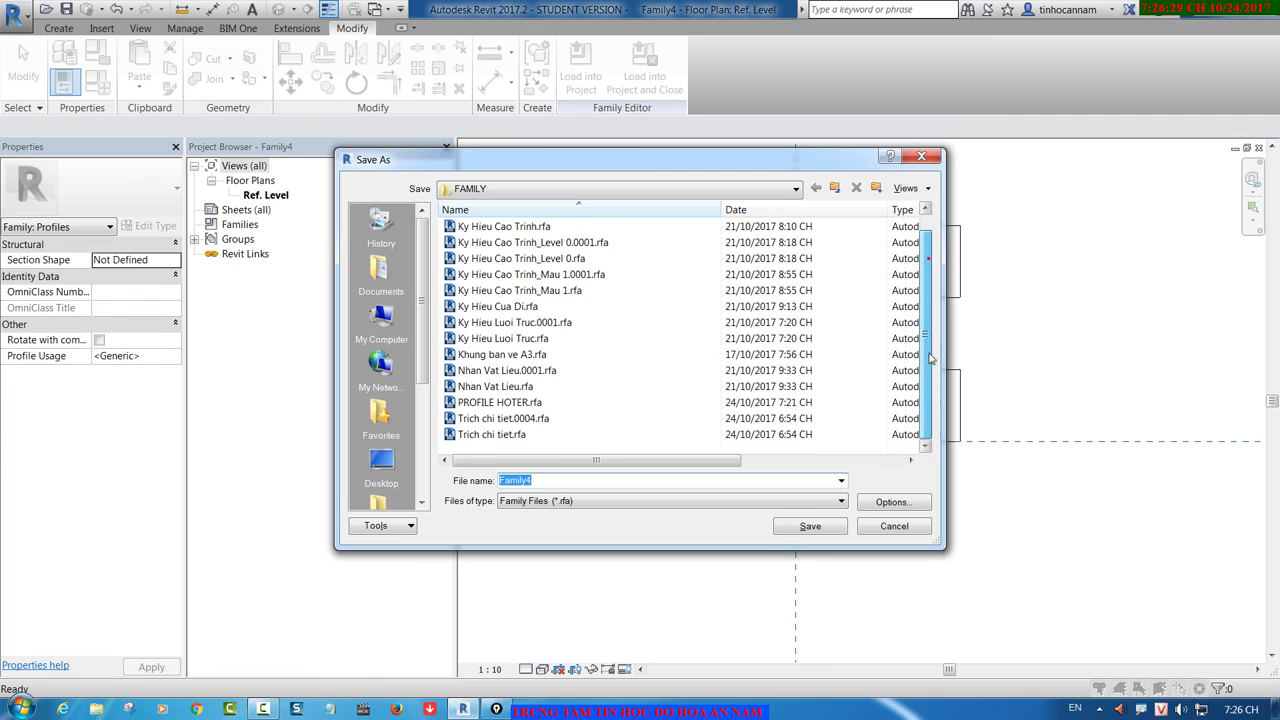
pyautogui.click(505, 402)
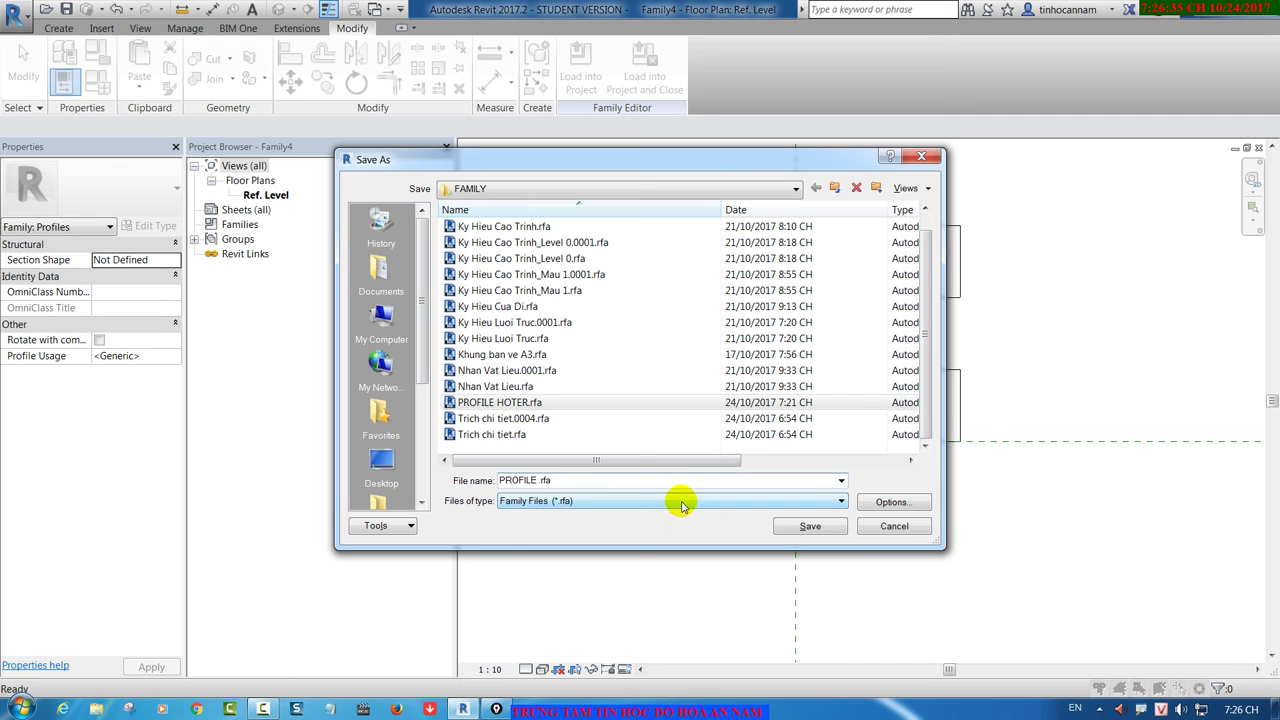
pyautogui.click(810, 525)
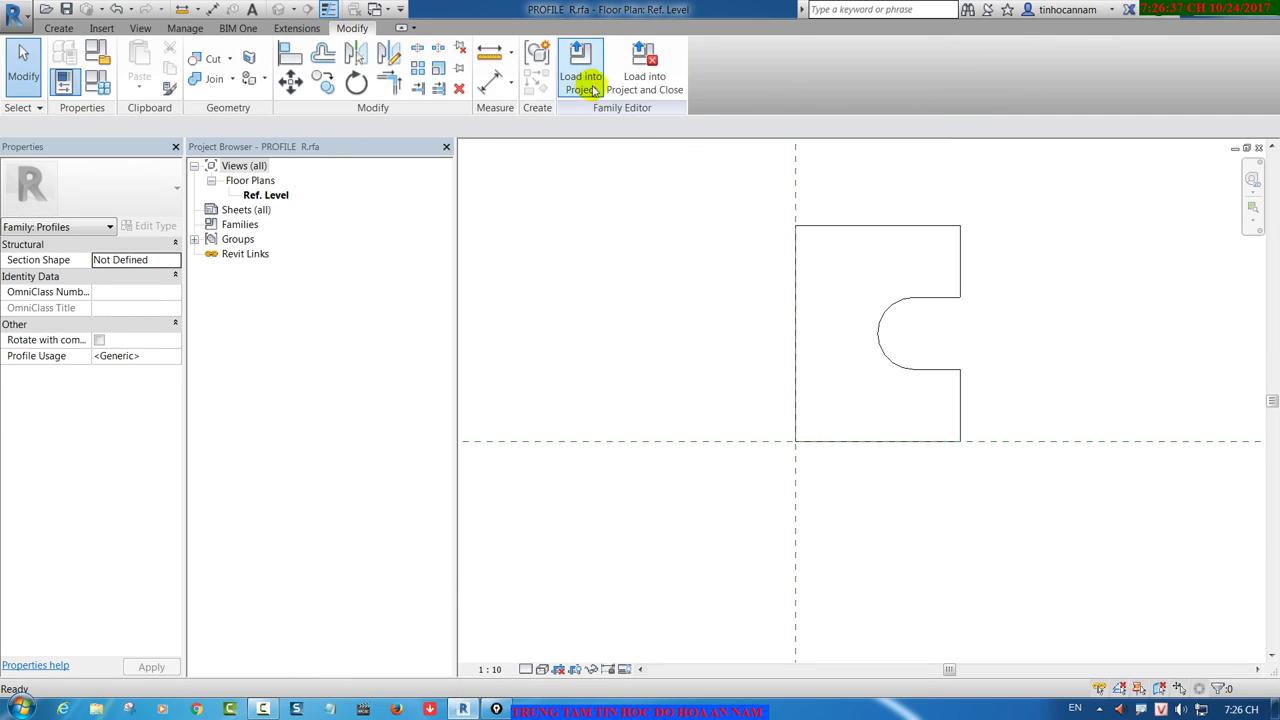
pyautogui.click(580, 80)
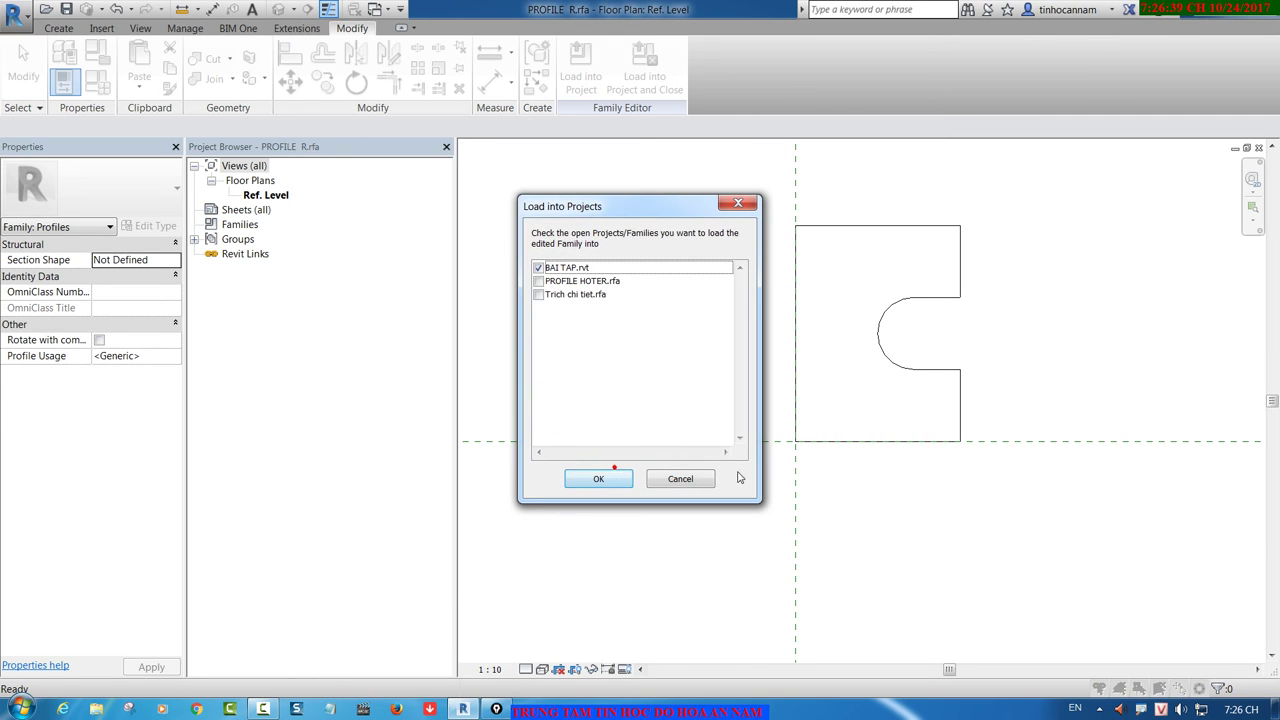
pyautogui.click(601, 481)
pyautogui.moveTo(1006, 400)
pyautogui.keyDown('shift'); pyautogui.mouseDown(button='middle')
pyautogui.moveTo(875, 510)
pyautogui.moveTo(608, 443)
pyautogui.mouseUp(button='middle'); pyautogui.keyUp('shift')
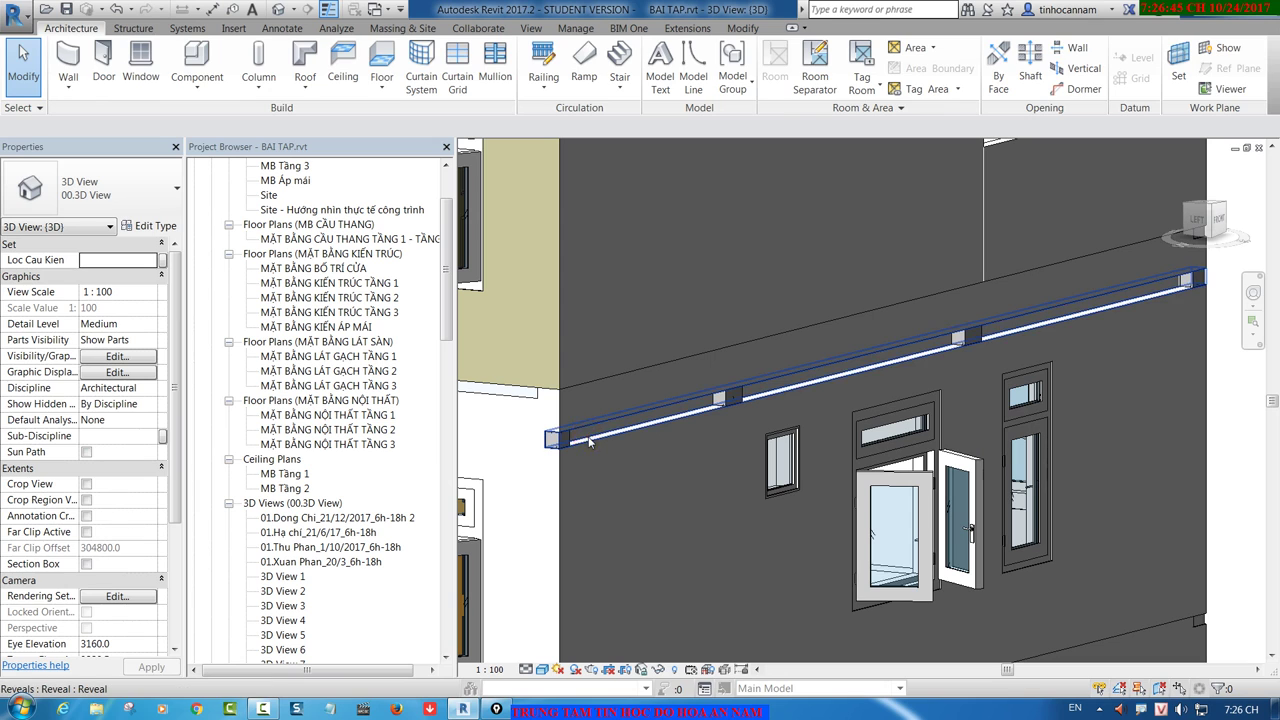
# Step: Duplicate the side-wall reveal's type as CHI LOM with Profile set to PROFILE R : PROFILE R
pyautogui.click(588, 437)
pyautogui.click(140, 226)
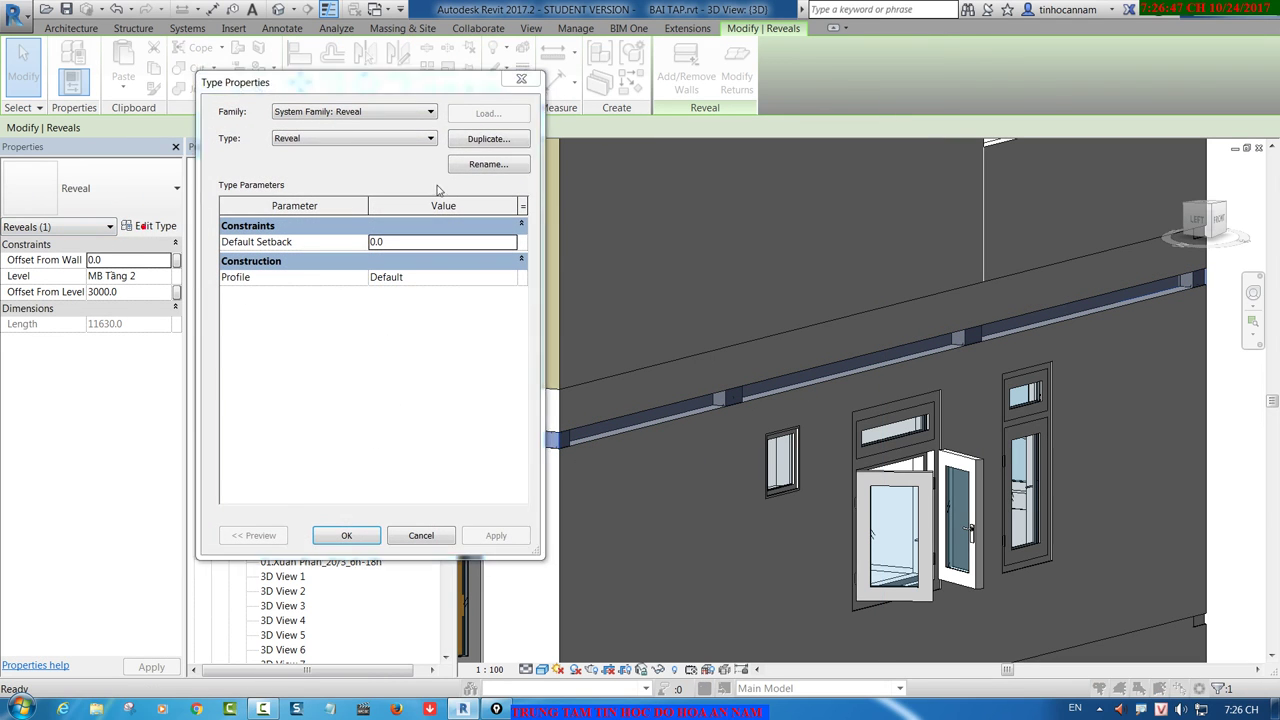
pyautogui.click(487, 143)
pyautogui.write('CHI LOM')
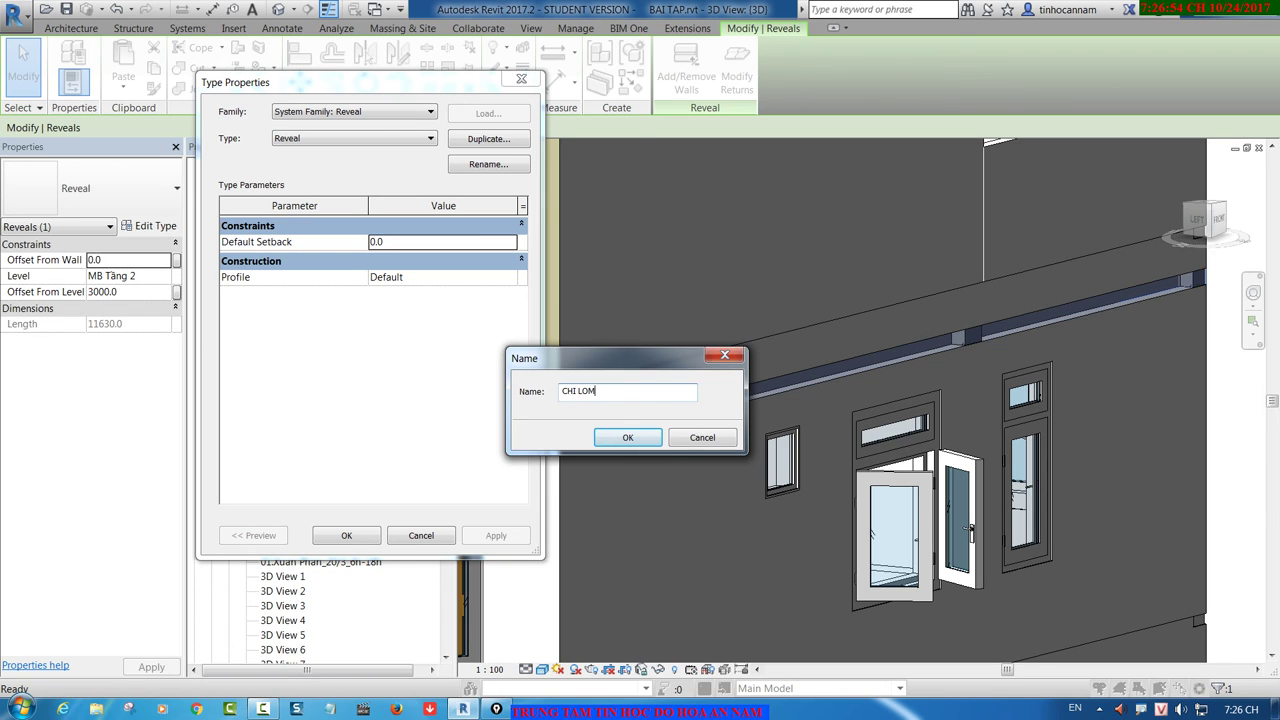
pyautogui.press('Return')
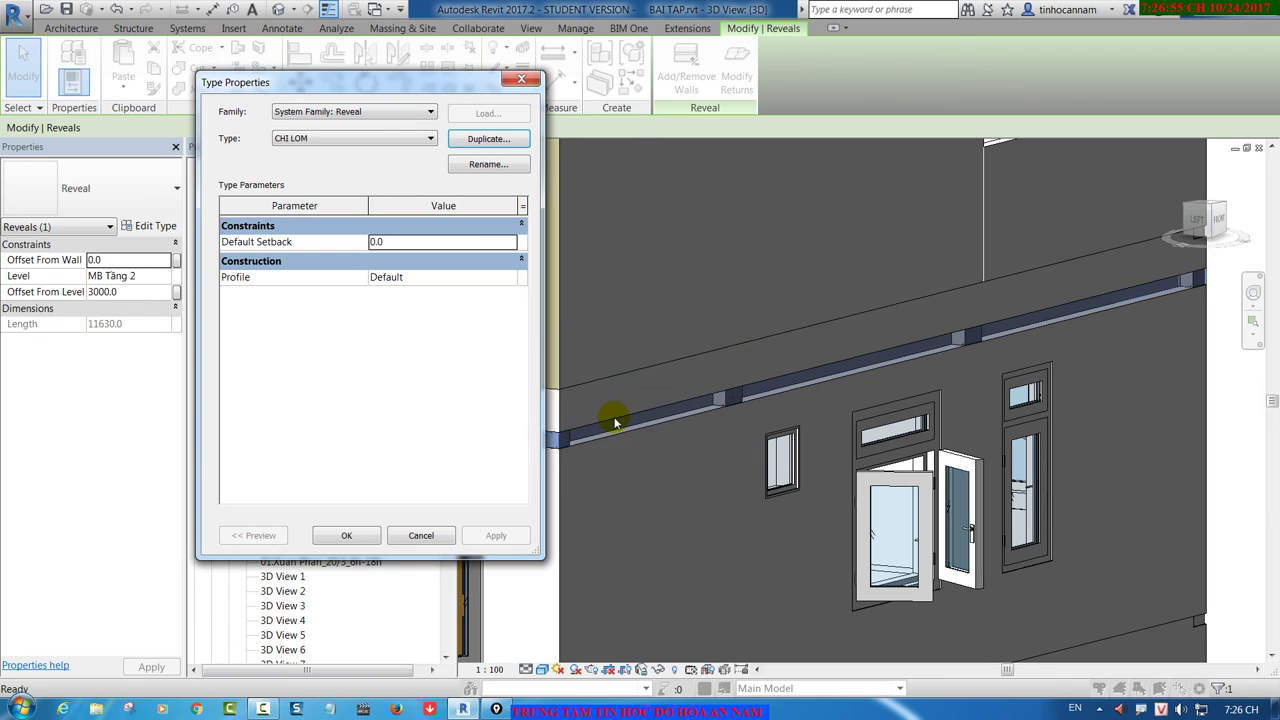
pyautogui.click(505, 277)
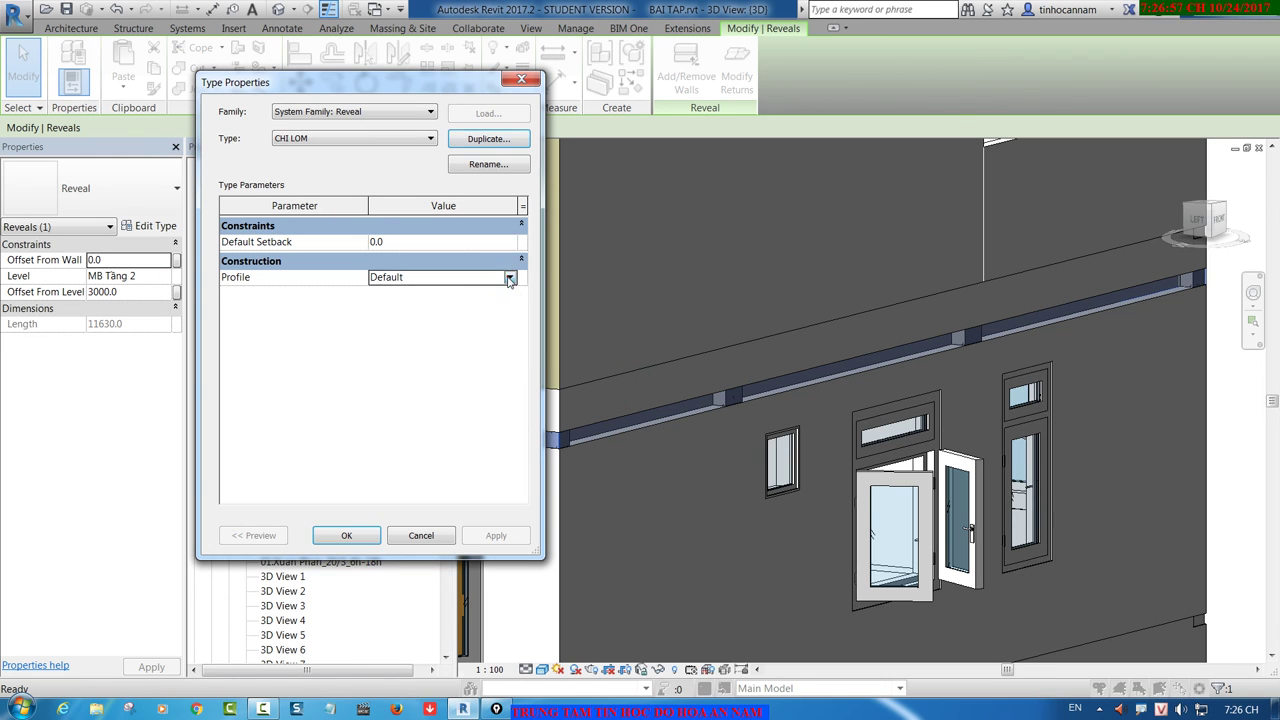
pyautogui.click(509, 277)
pyautogui.click(438, 360)
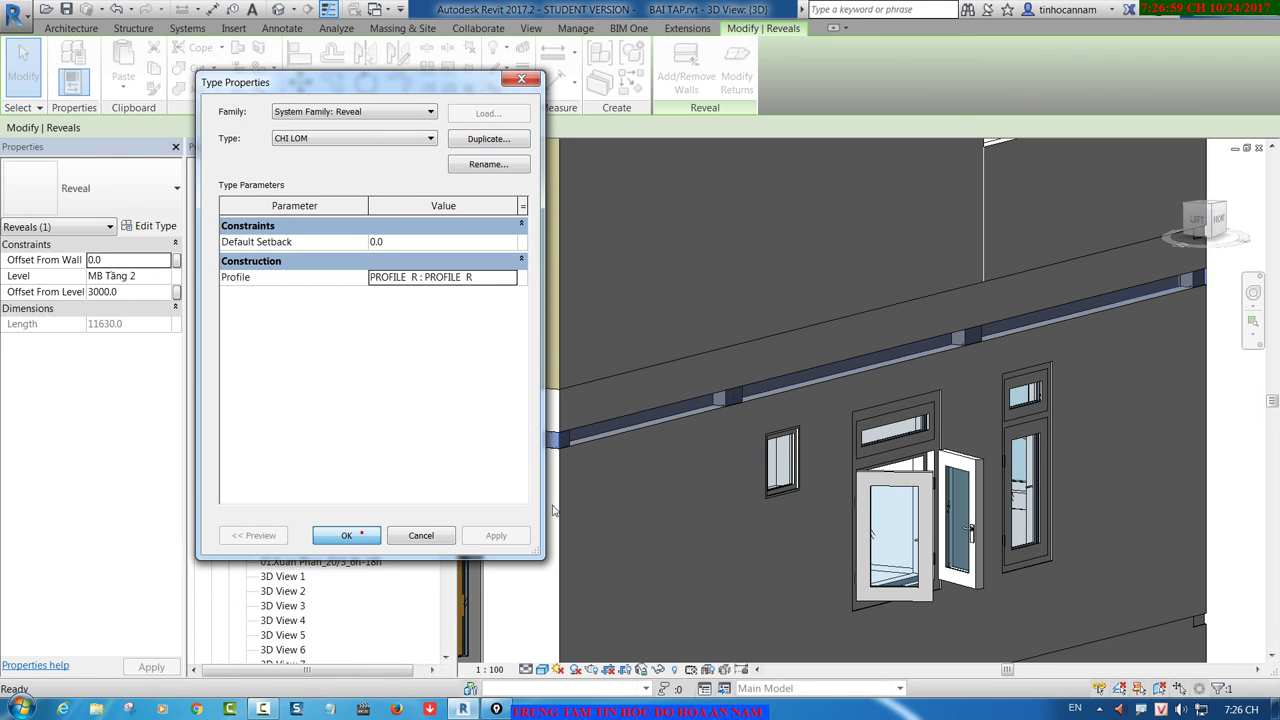
pyautogui.press('Return')
pyautogui.press('Escape')
pyautogui.scroll(5, 592, 436)
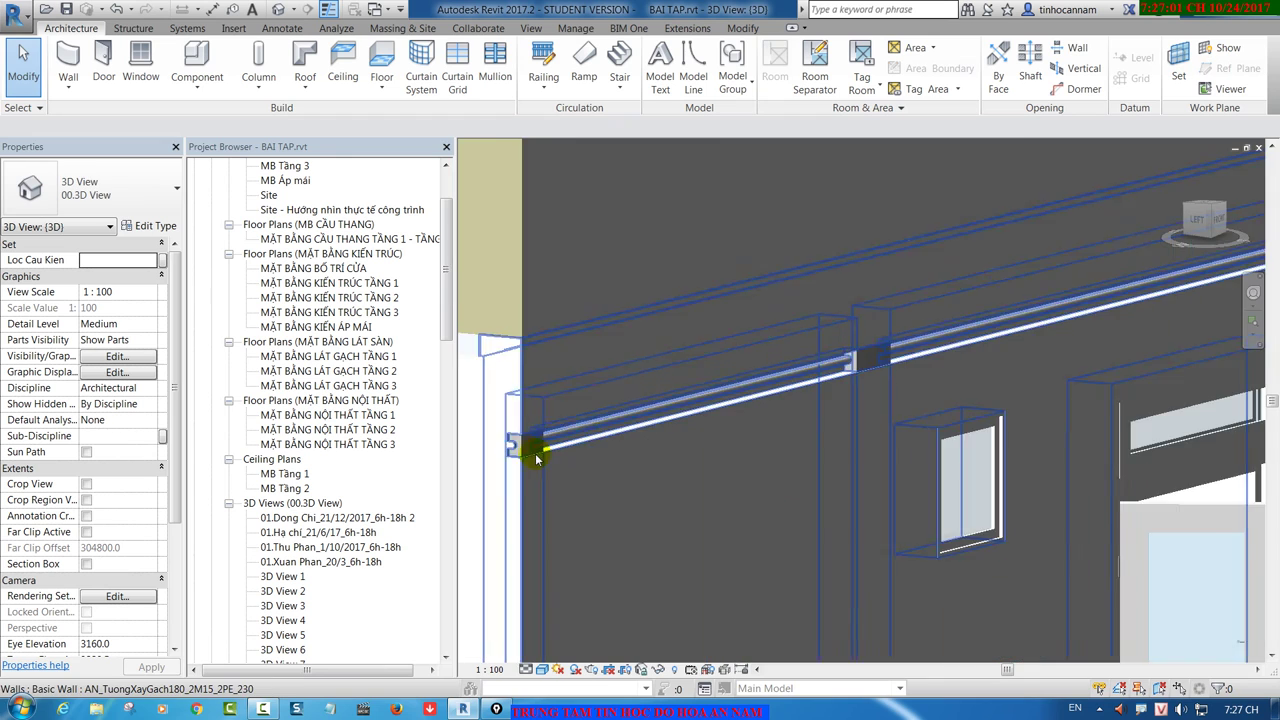
# Step: Wrap the side wall hosting the reveal in a section box and select the box
pyautogui.scroll(3, 536, 458)
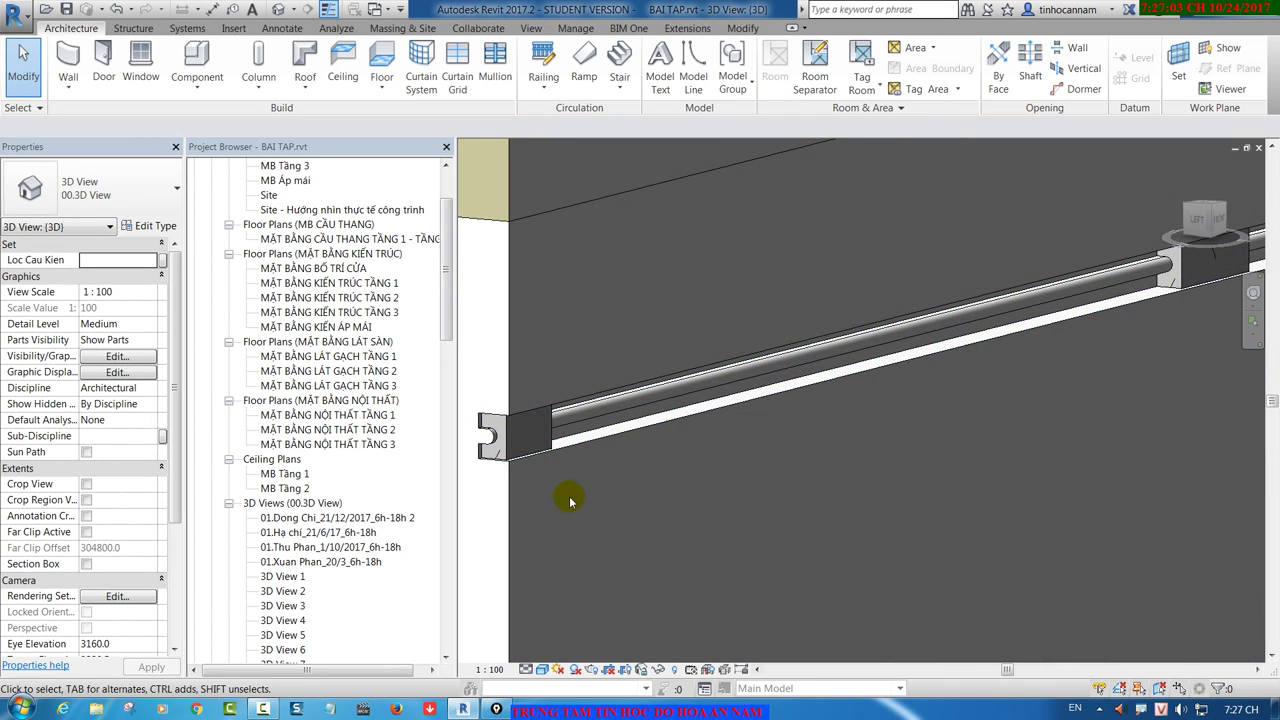
pyautogui.scroll(2, 458, 425)
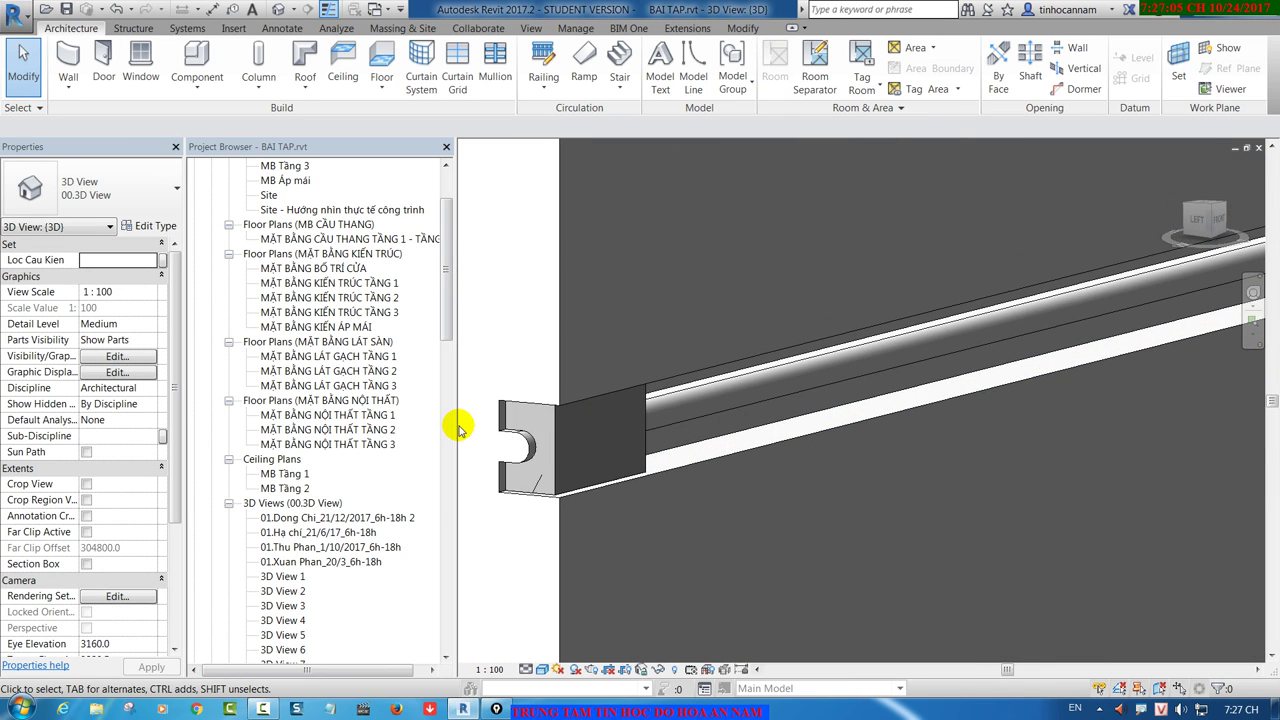
pyautogui.click(717, 370)
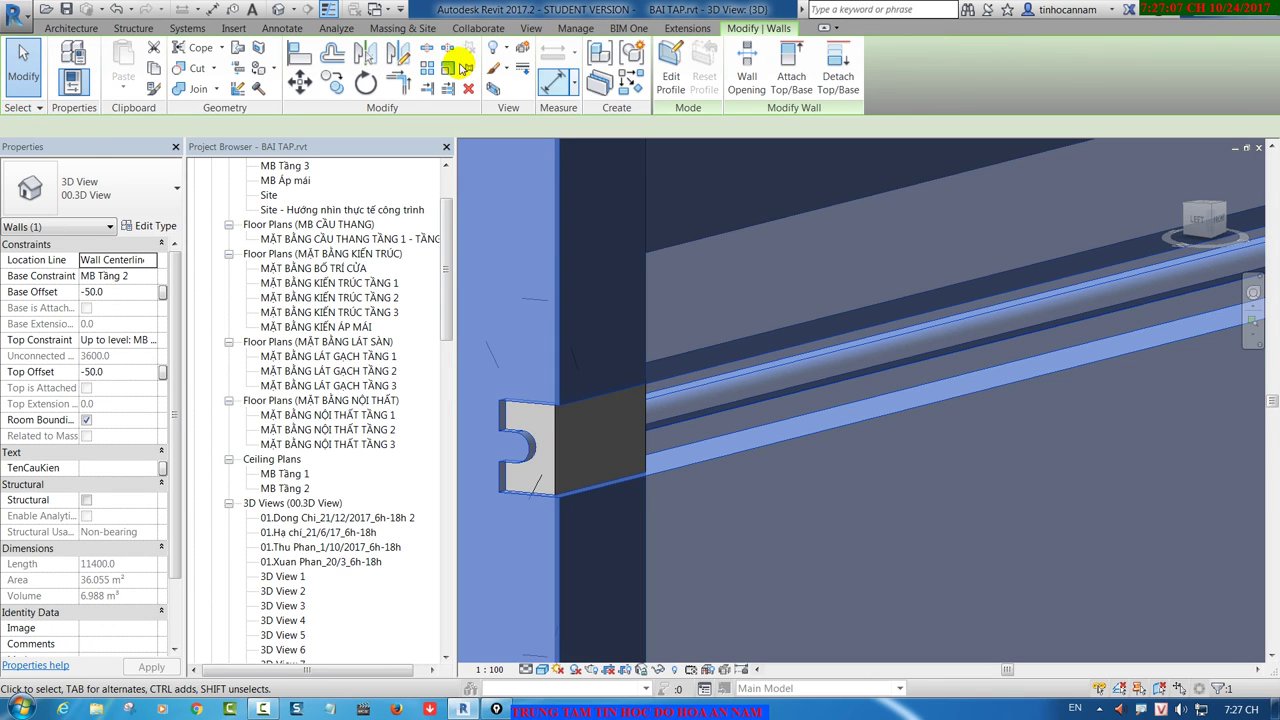
pyautogui.click(496, 90)
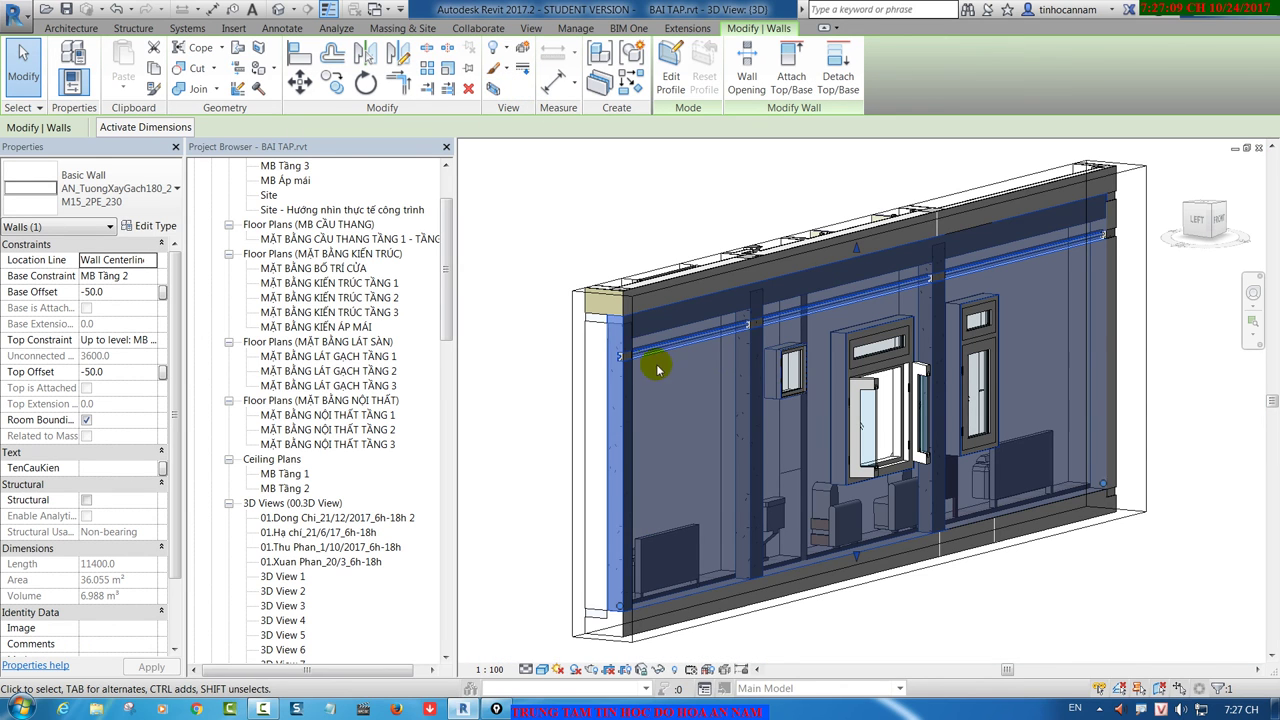
pyautogui.click(571, 334)
pyautogui.click(597, 466)
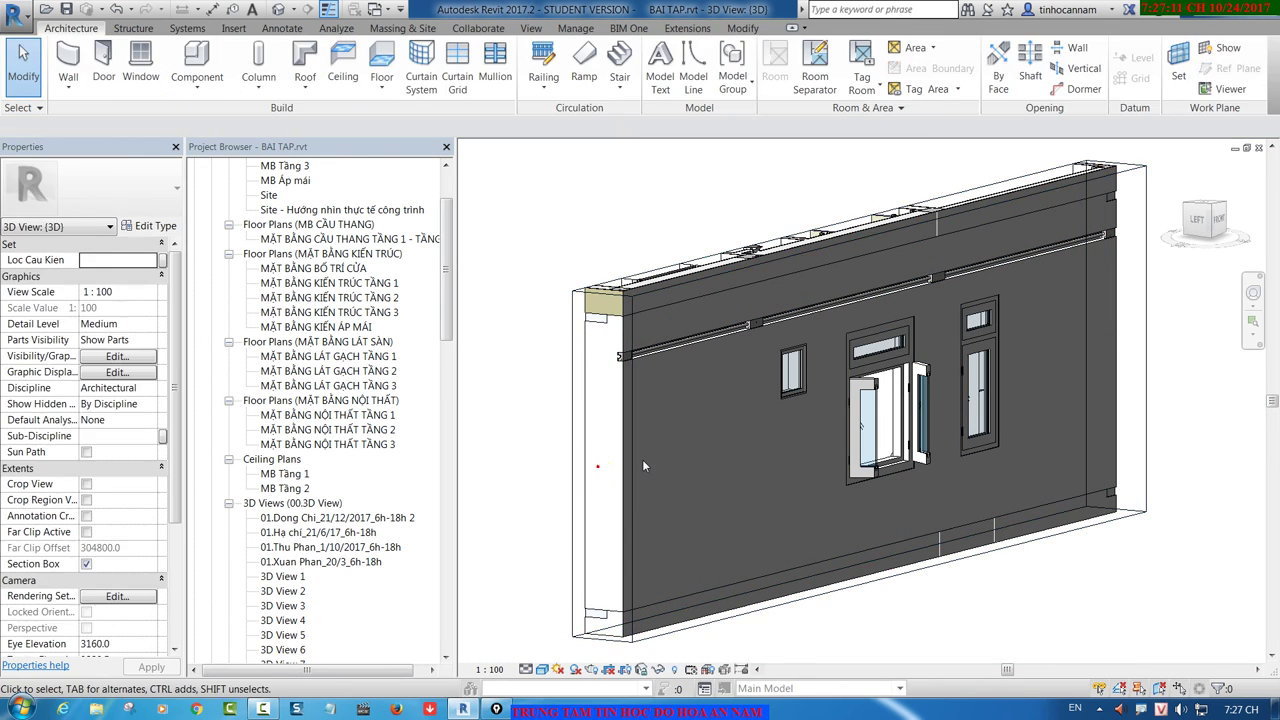
pyautogui.click(572, 416)
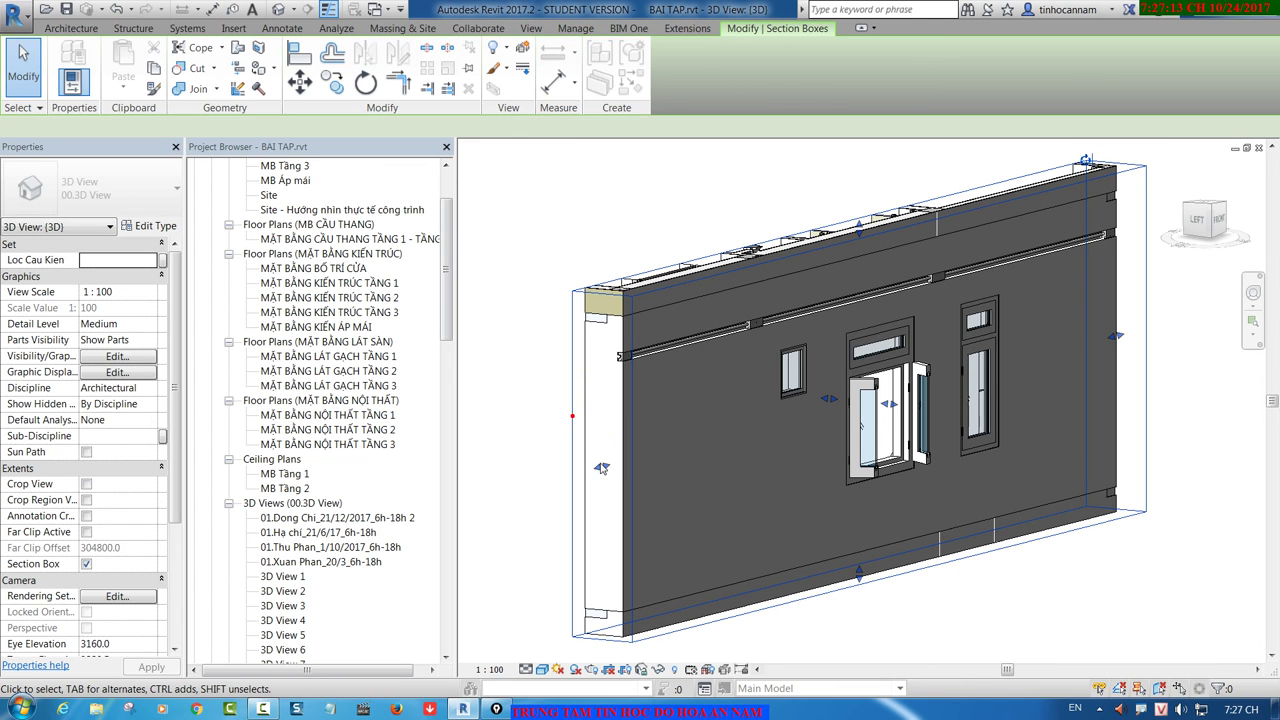
# Step: Push the section box side into the wall and zoom in on the reveal's rounded-notch cross-section
pyautogui.moveTo(601, 468); pyautogui.dragTo(626, 466)
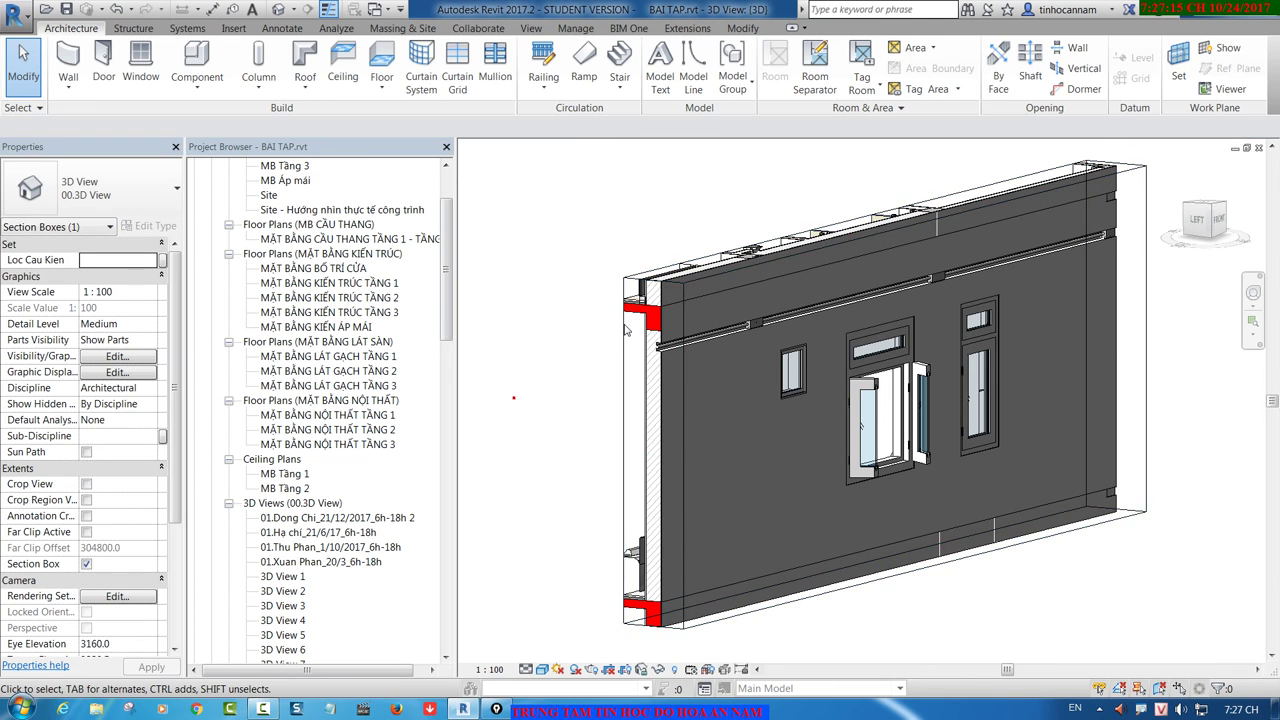
pyautogui.scroll(3, 626, 330)
pyautogui.scroll(3, 626, 330)
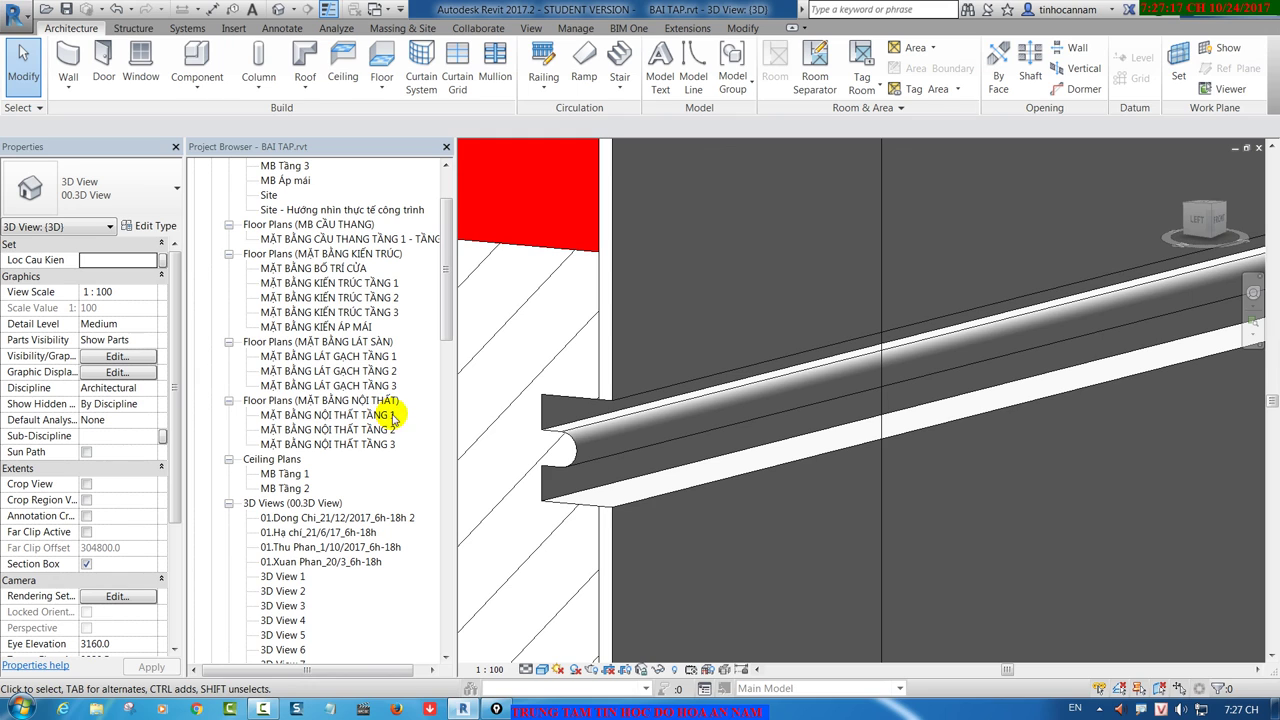
pyautogui.scroll(2, 789, 286)
pyautogui.scroll(2, 694, 314)
pyautogui.scroll(-4, 590, 283)
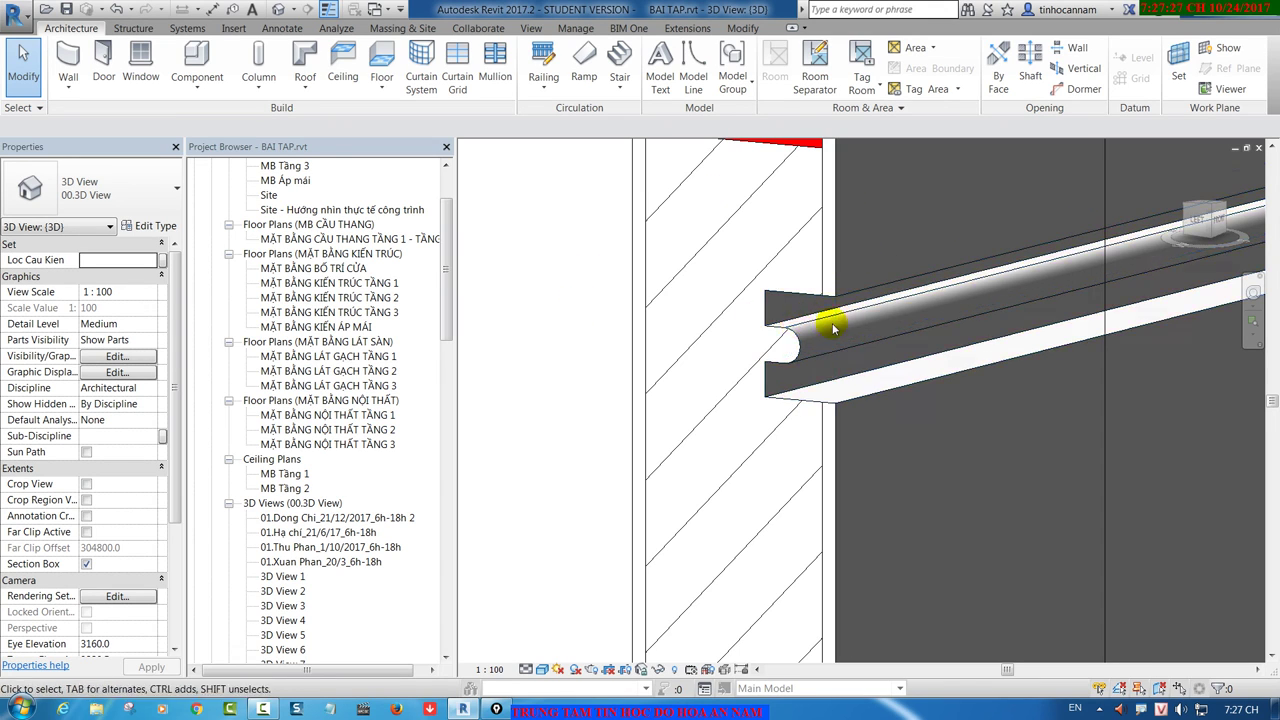
pyautogui.click(790, 328)
pyautogui.click(592, 364)
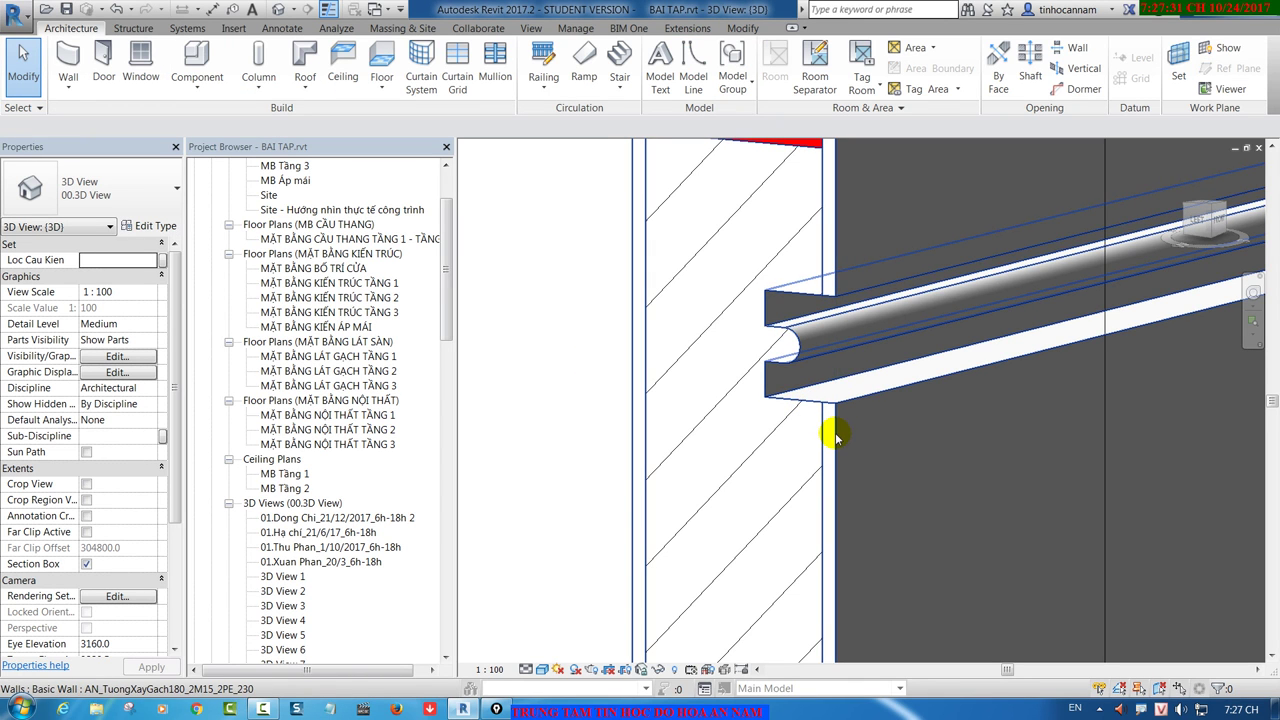
# Step: Switch to the PROFILE R.rfa family window and close it
pyautogui.click(379, 17)
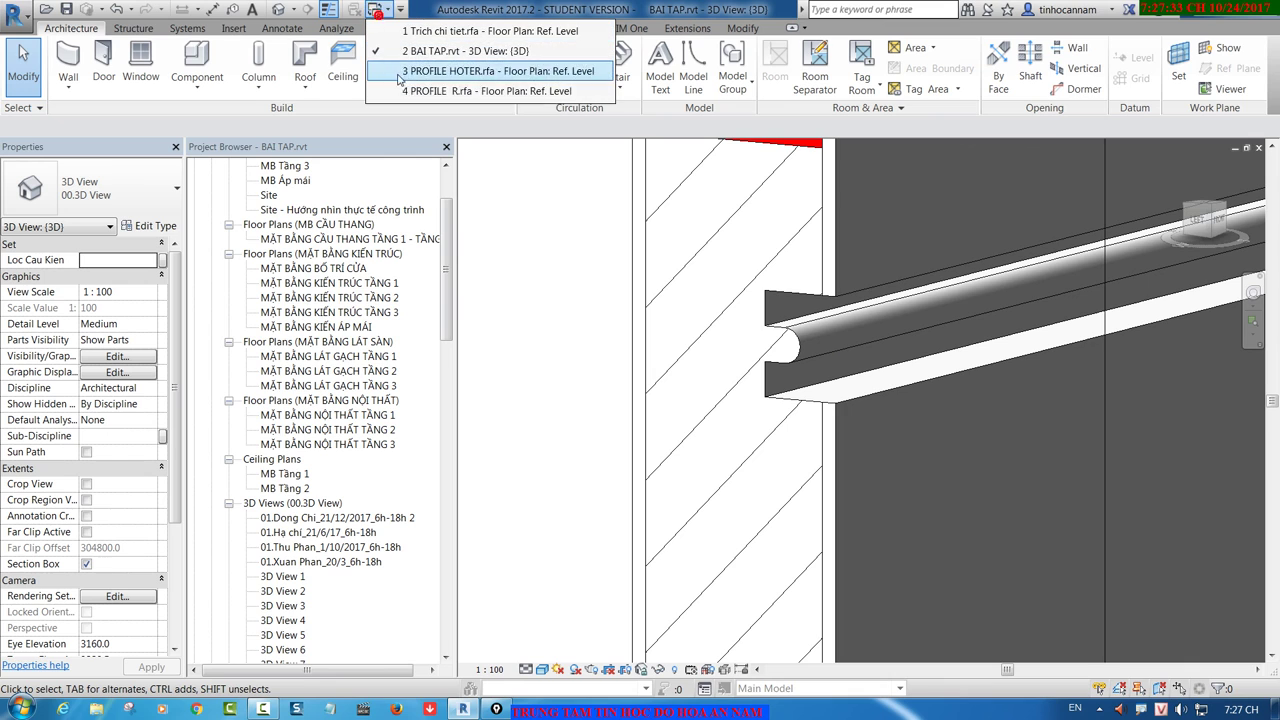
pyautogui.click(390, 91)
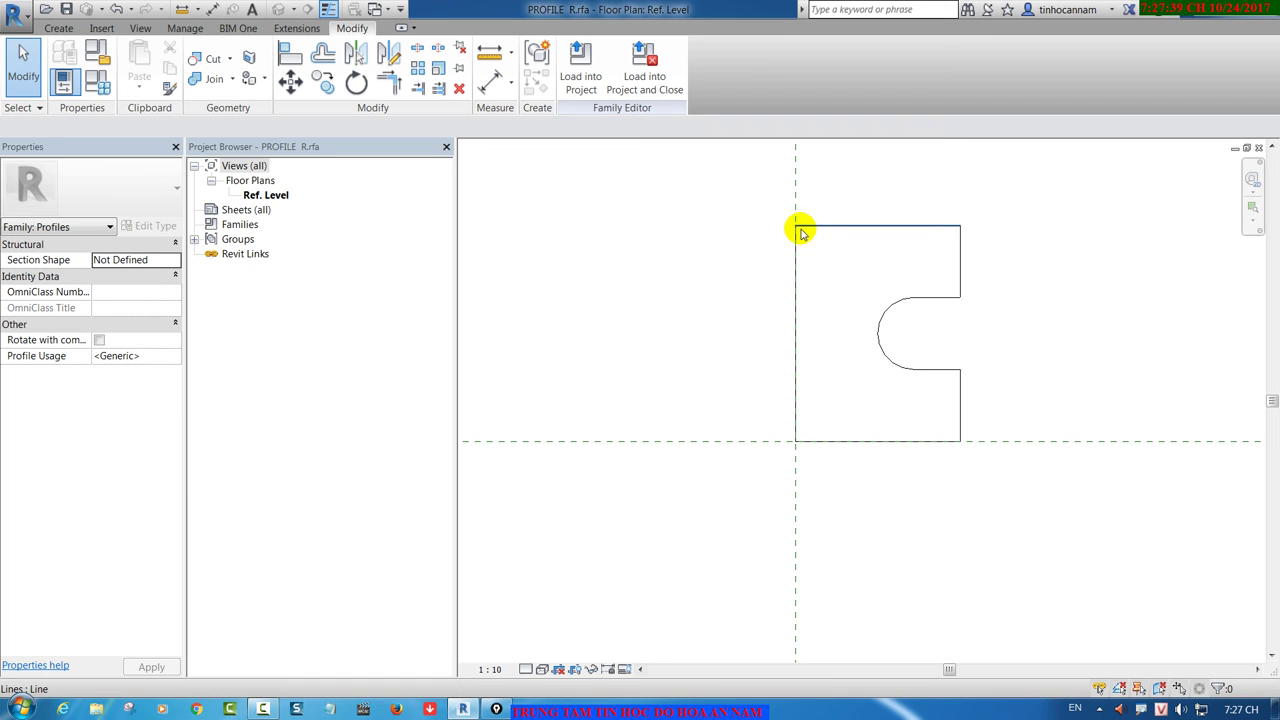
pyautogui.moveTo(800, 195); pyautogui.dragTo(780, 251, button='middle')
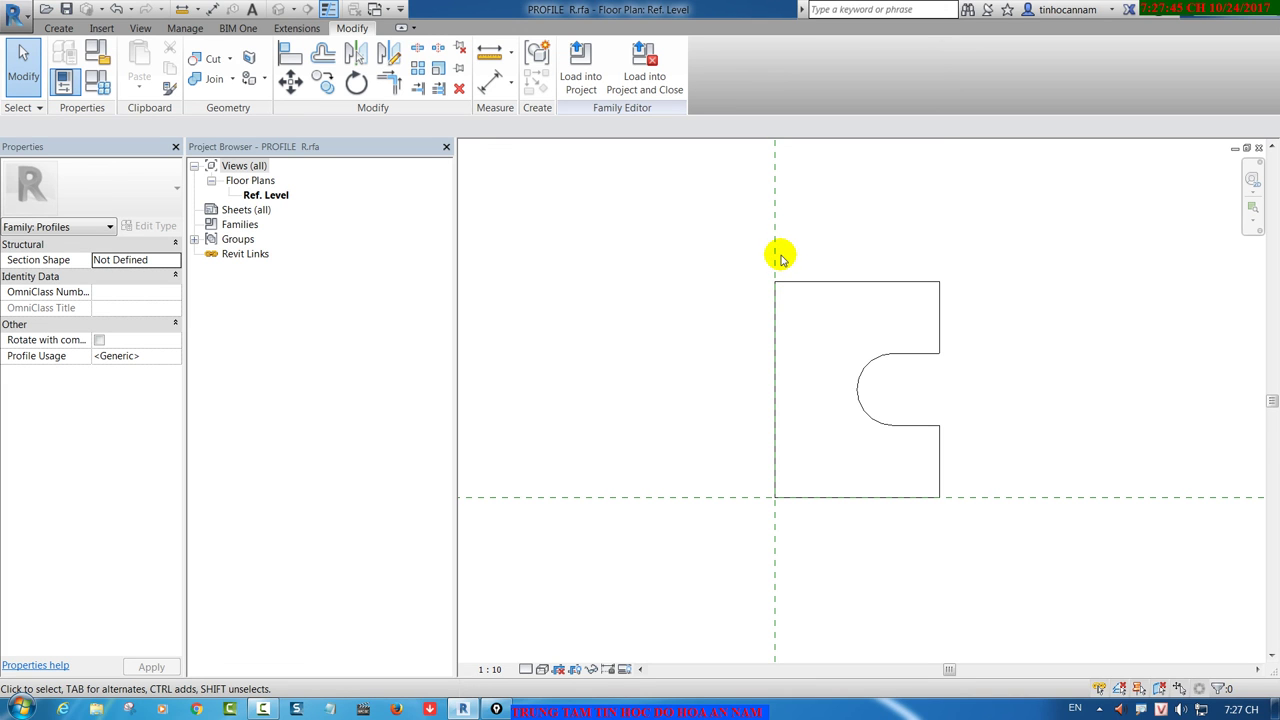
pyautogui.click(1258, 147)
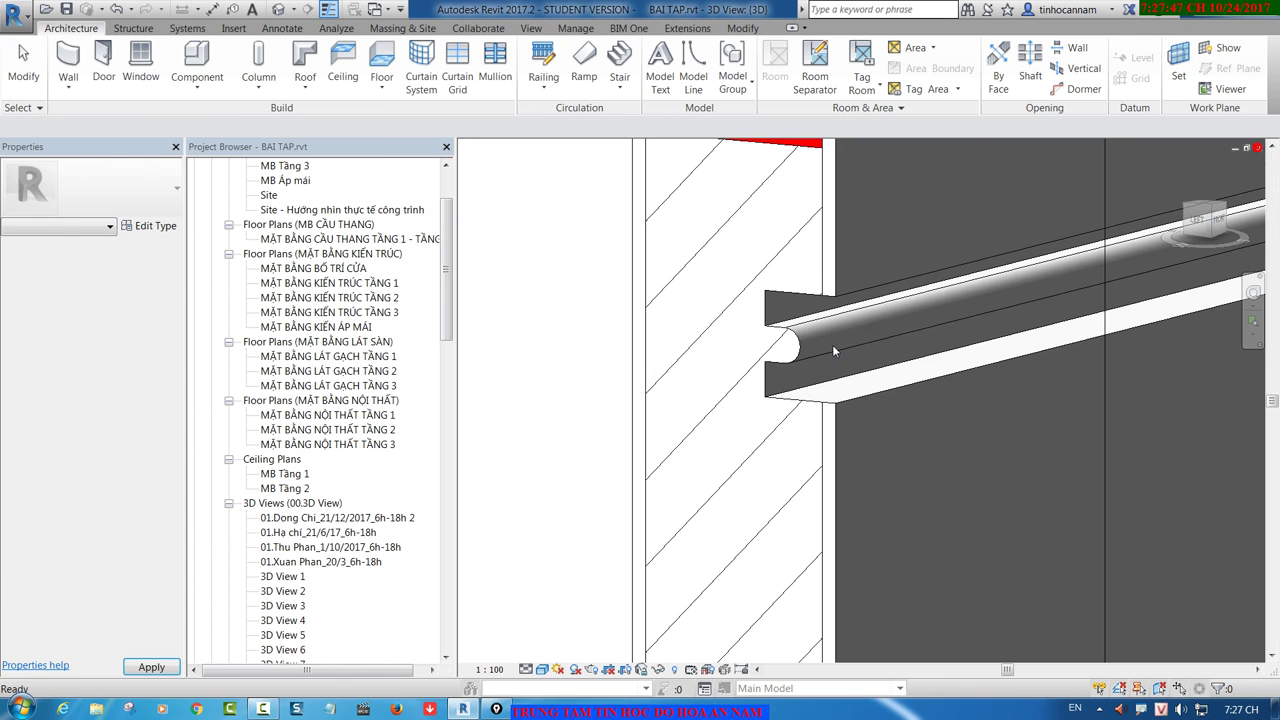
# Step: Back in the 3D view, uncheck Section Box in Properties to show the whole house
pyautogui.click(840, 321)
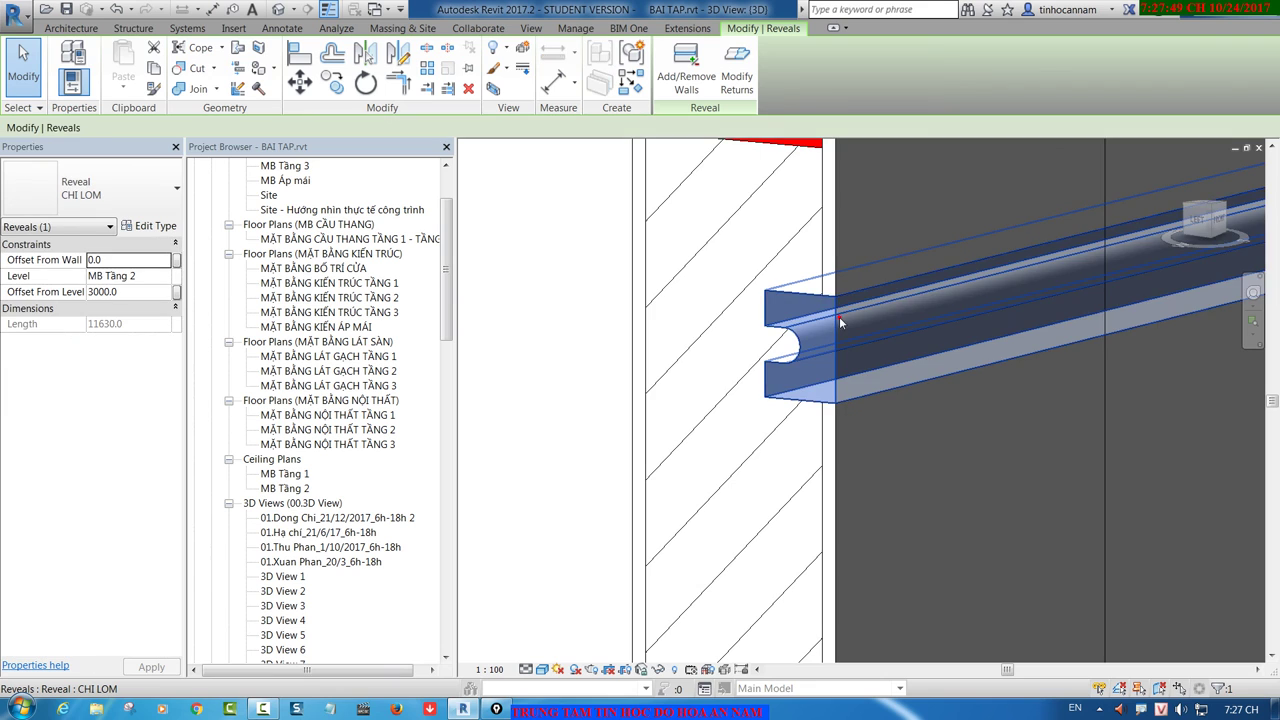
pyautogui.scroll(-2, 840, 321)
pyautogui.press('Escape')
pyautogui.scroll(-5, 829, 357)
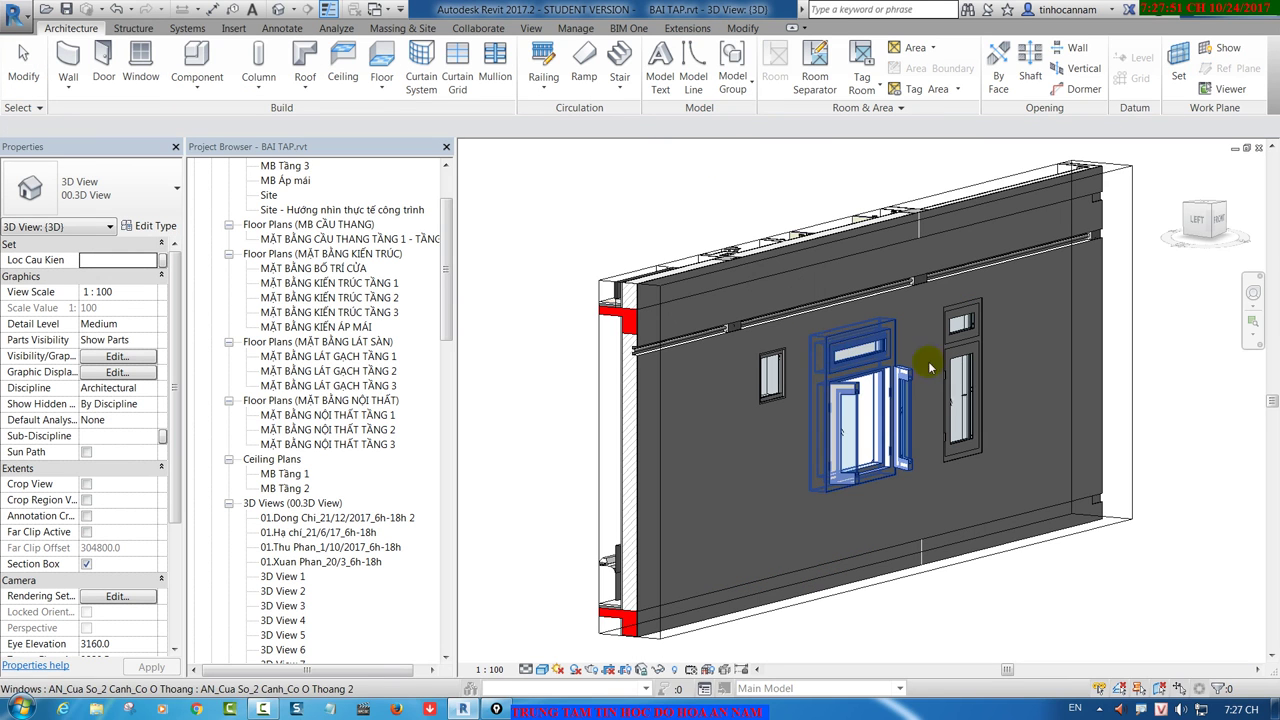
pyautogui.click(591, 603)
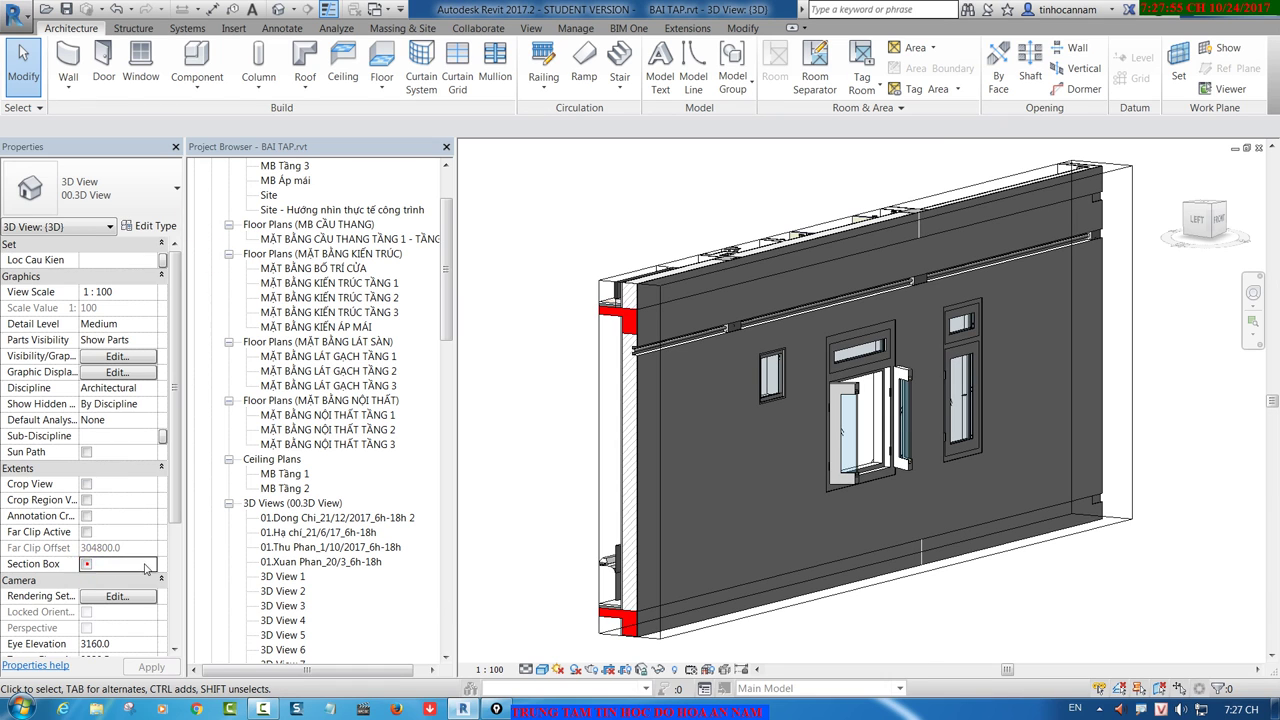
pyautogui.click(87, 564)
pyautogui.scroll(-5, 996, 362)
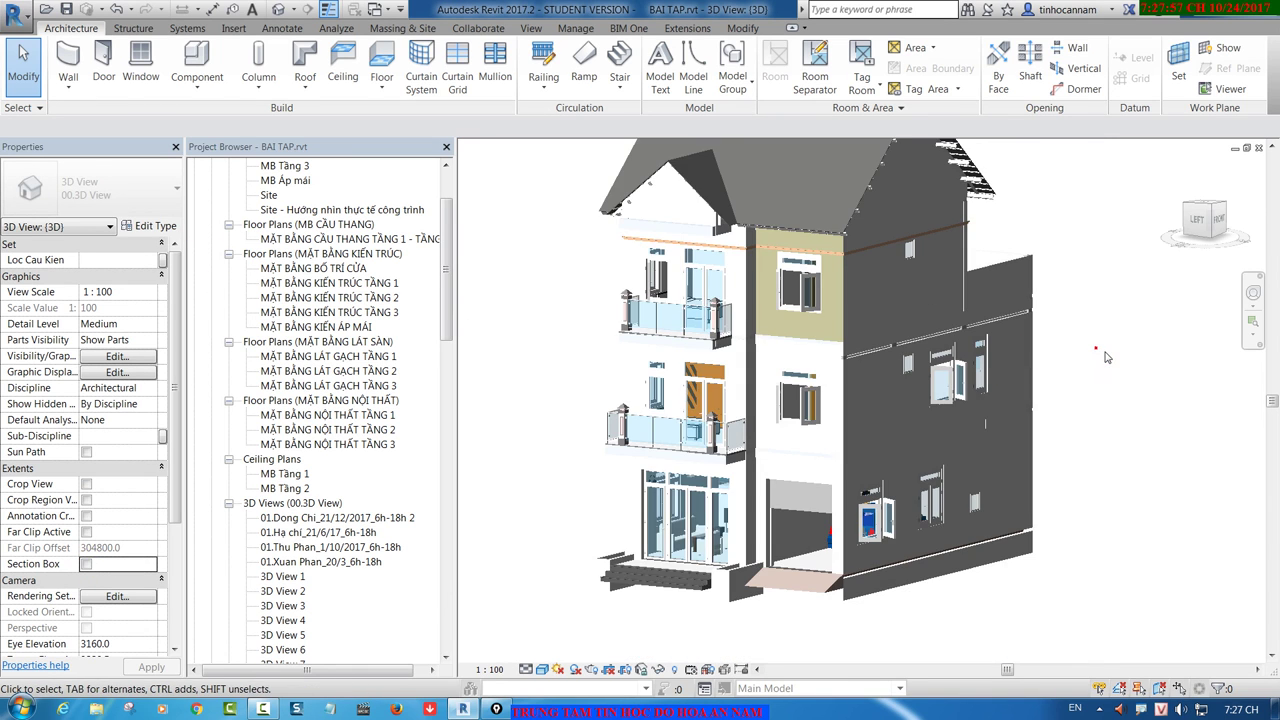
pyautogui.scroll(-2, 1106, 354)
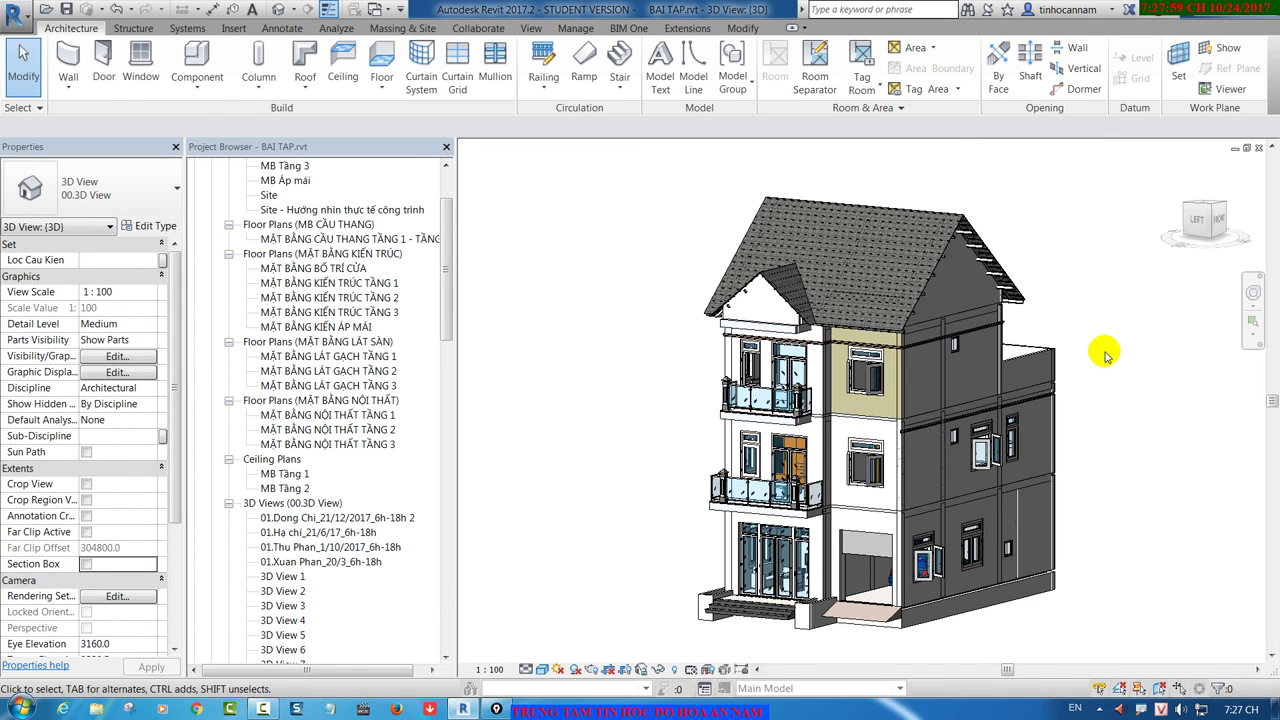